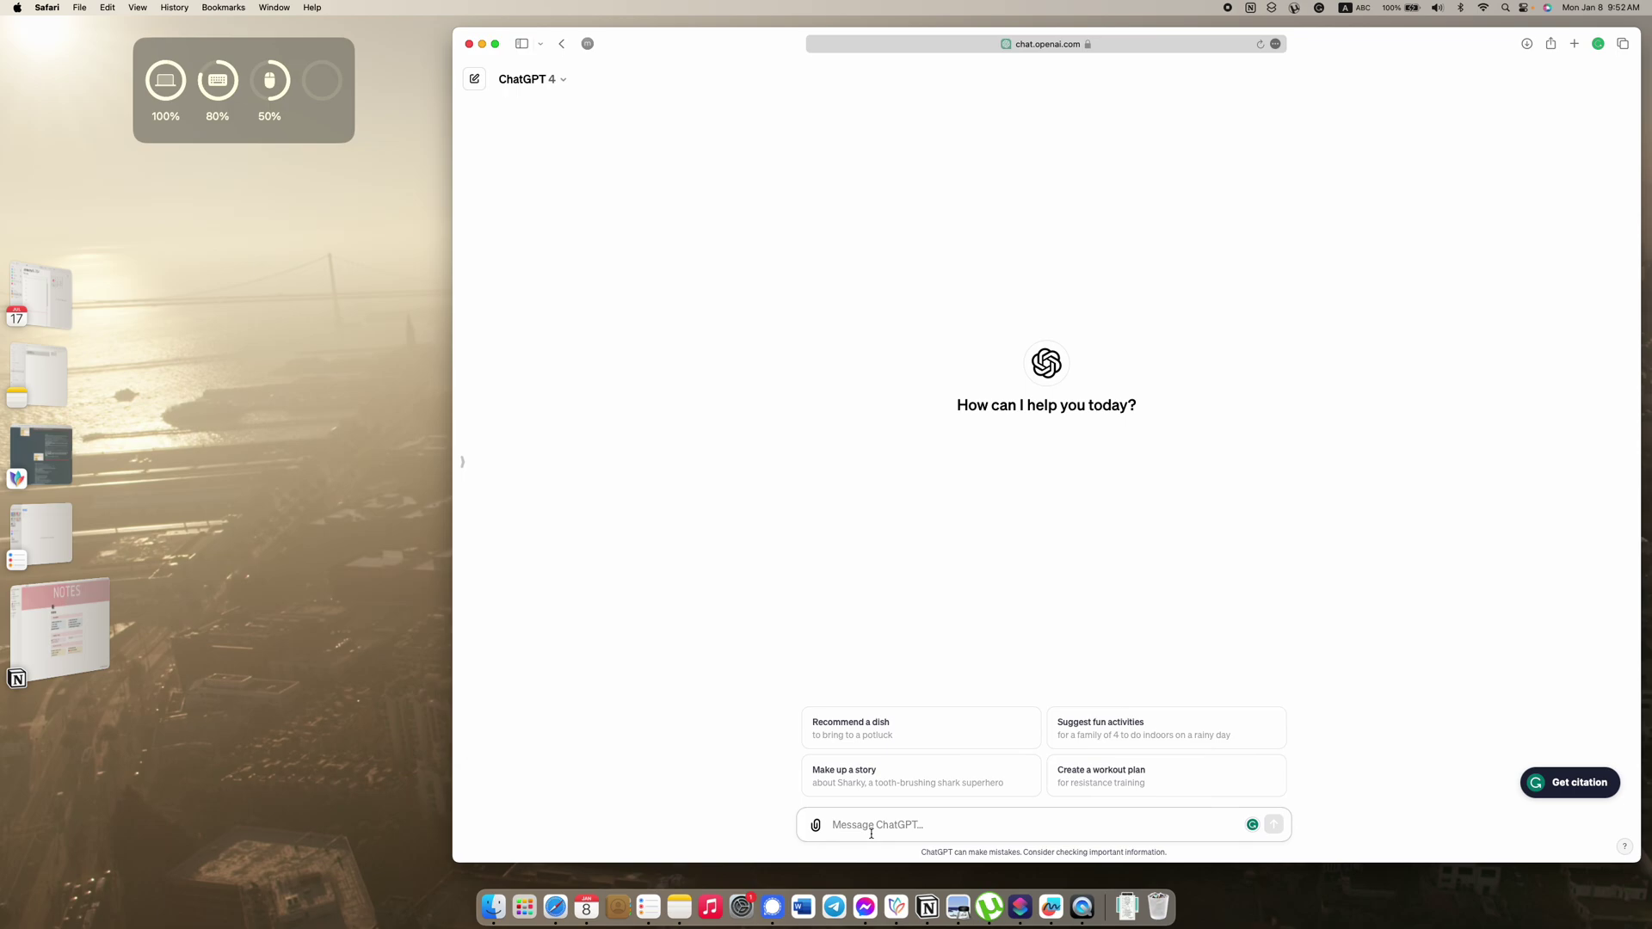
Step: Ask ChatGPT "how to use notion and what is notion?"
{"action": "type", "text": "notio"}
{"action": "key", "text": "BackSpace"}
{"action": "key", "text": "BackSpace"}
{"action": "key", "text": "BackSpace"}
{"action": "key", "text": "BackSpace"}
{"action": "key", "text": "BackSpace"}
{"action": "type", "text": "how"}
{"action": "key", "text": "Return"}
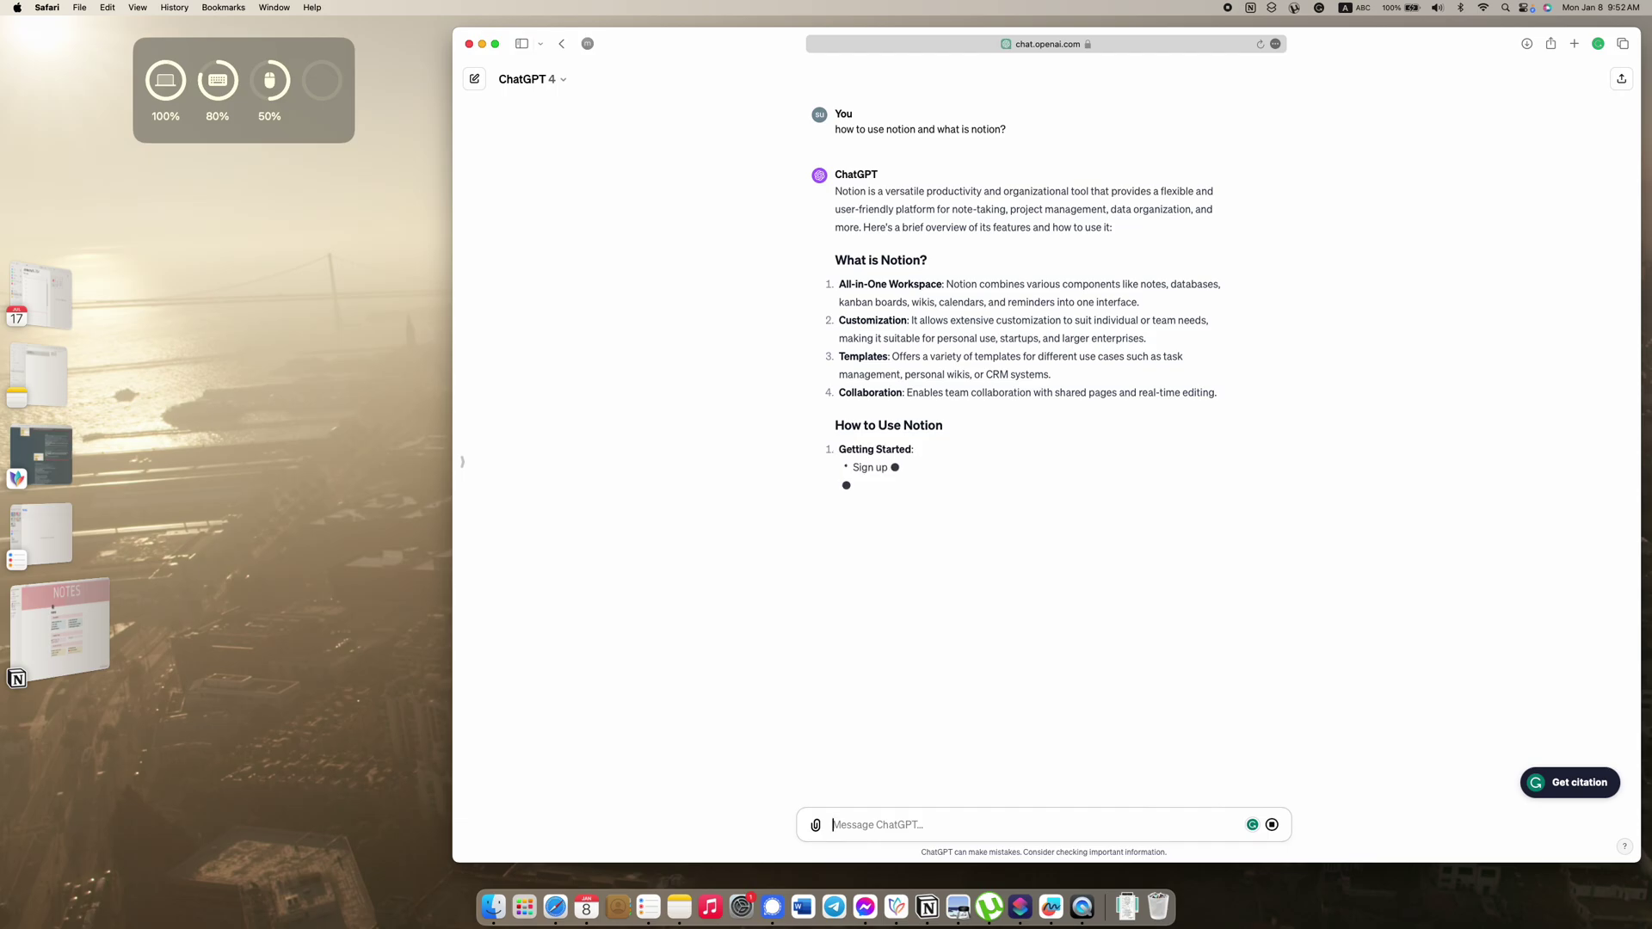
Step: Open the notion.so templates site in a new tab and go to the Personal templates category
{"action": "key", "text": "super+t"}
{"action": "type", "text": "notion.so"}
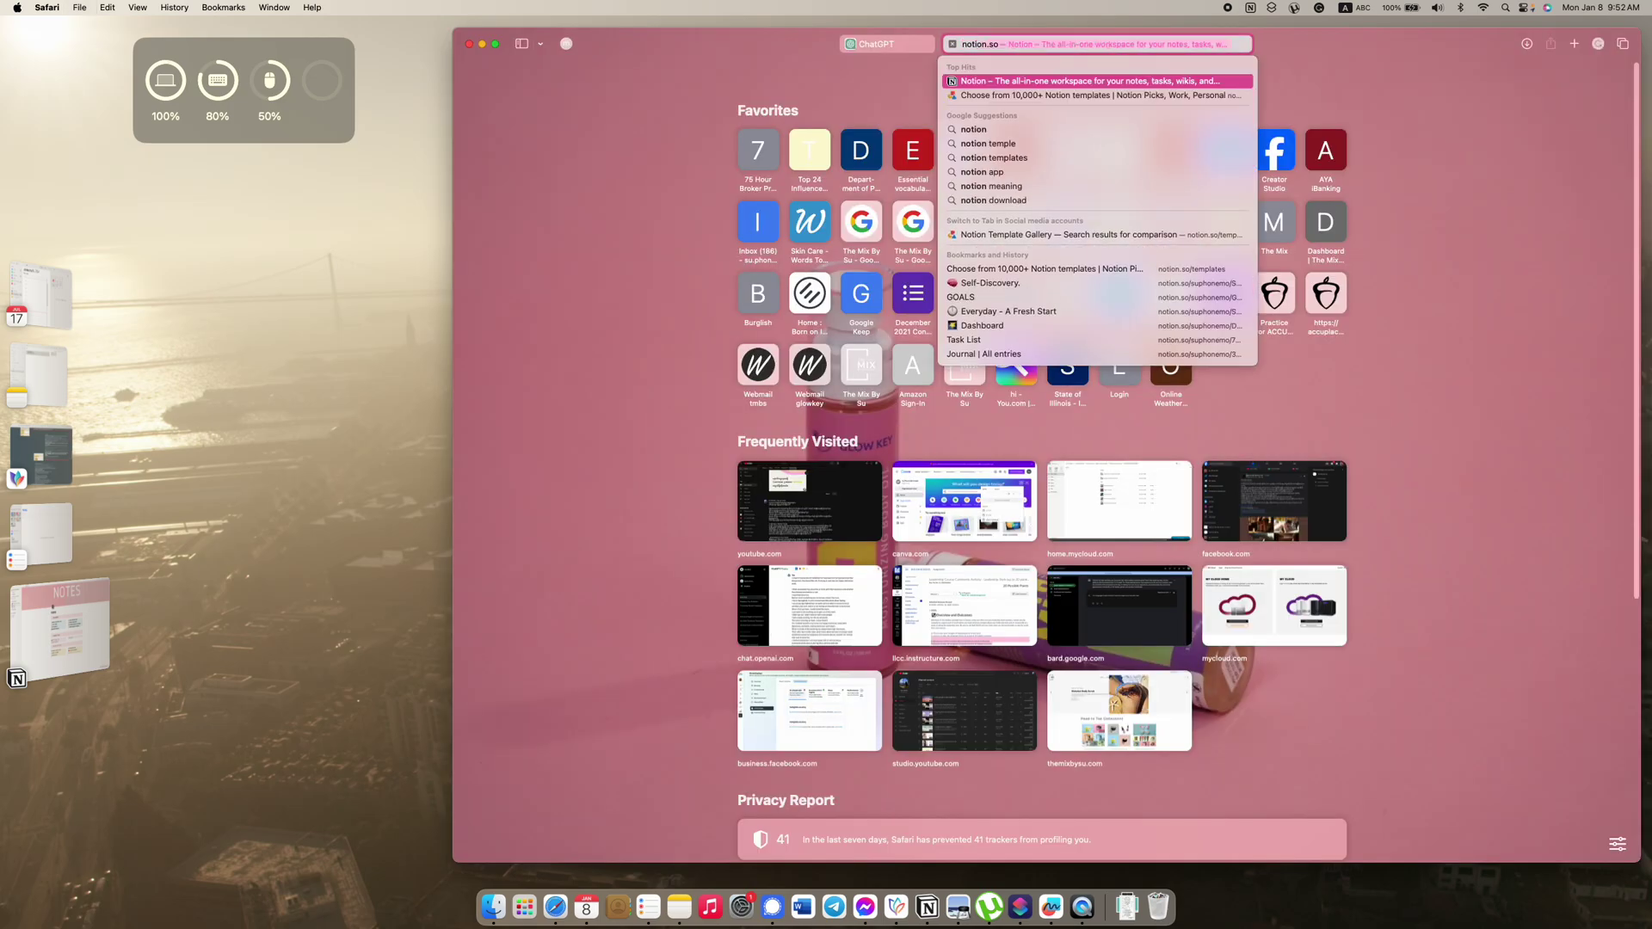
{"action": "key", "text": "Return"}
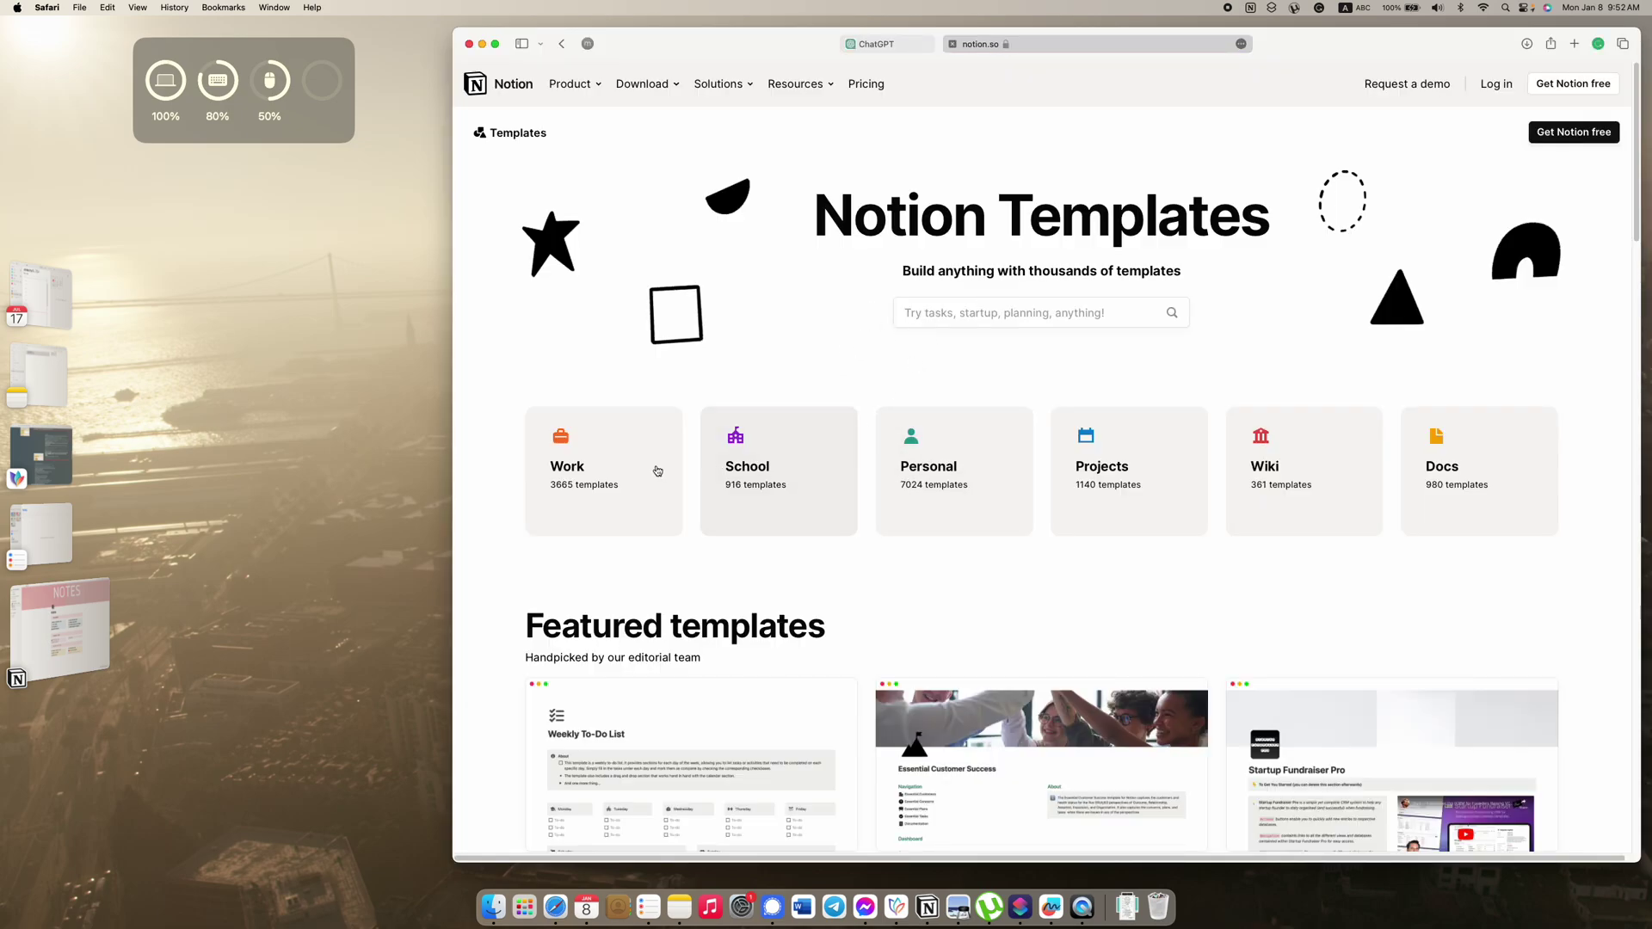
{"action": "left_click", "coordinate": [939, 406]}
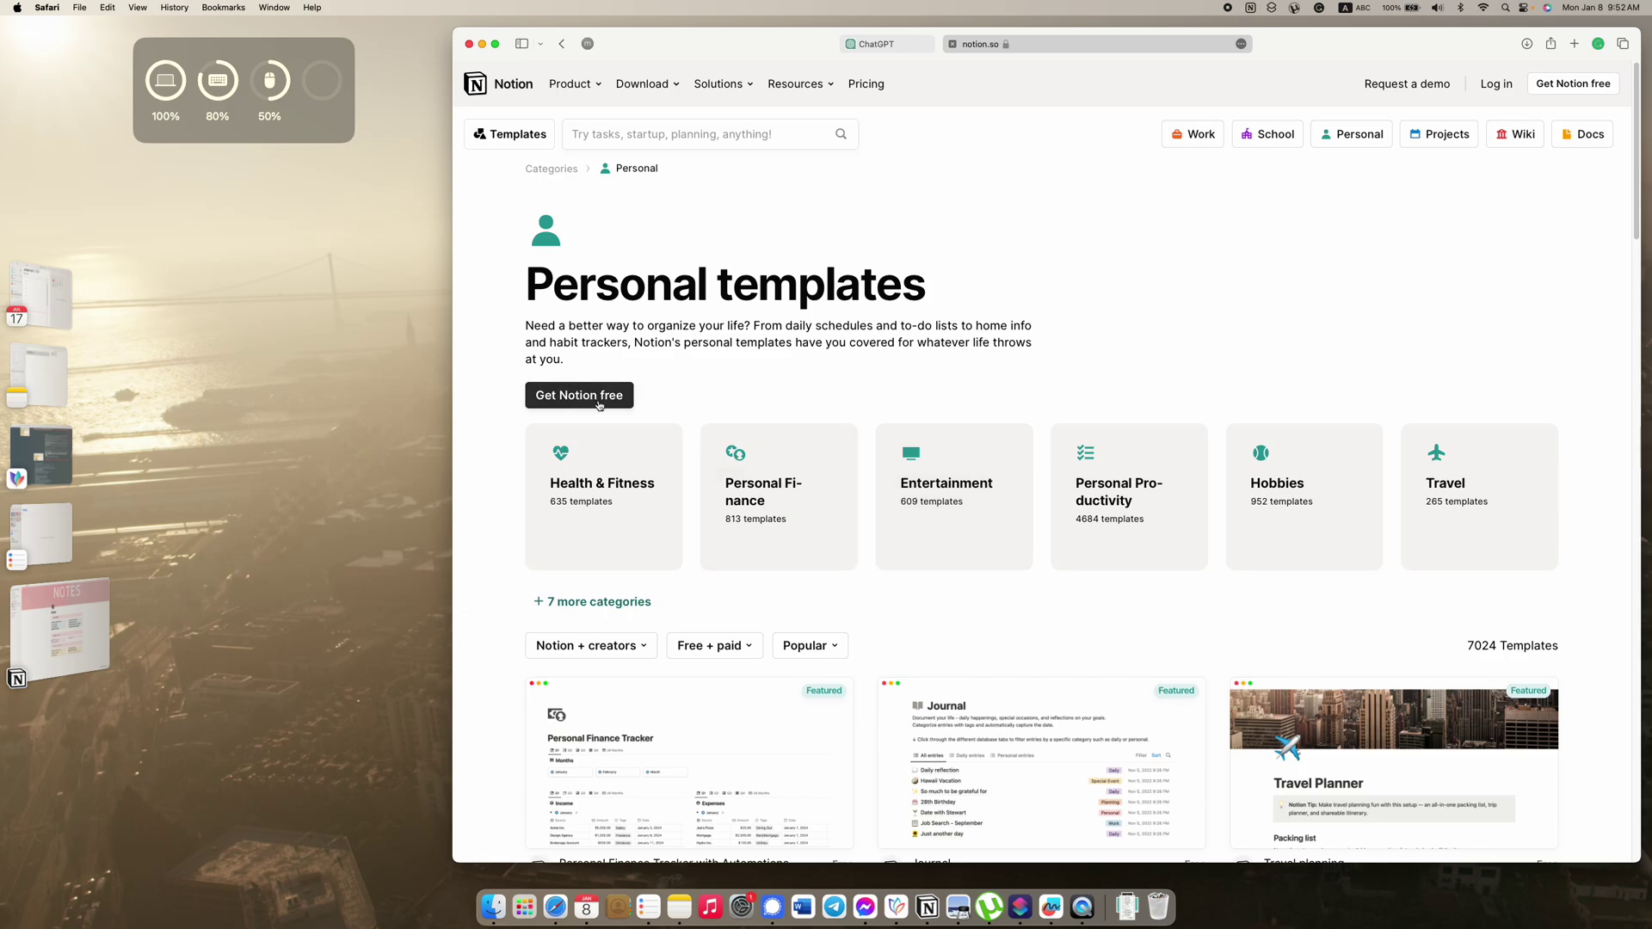
Step: Filter the Personal templates to show only Free ones
{"action": "scroll", "coordinate": [658, 426], "scroll_direction": "down", "scroll_amount": 2}
{"action": "left_click", "coordinate": [714, 579]}
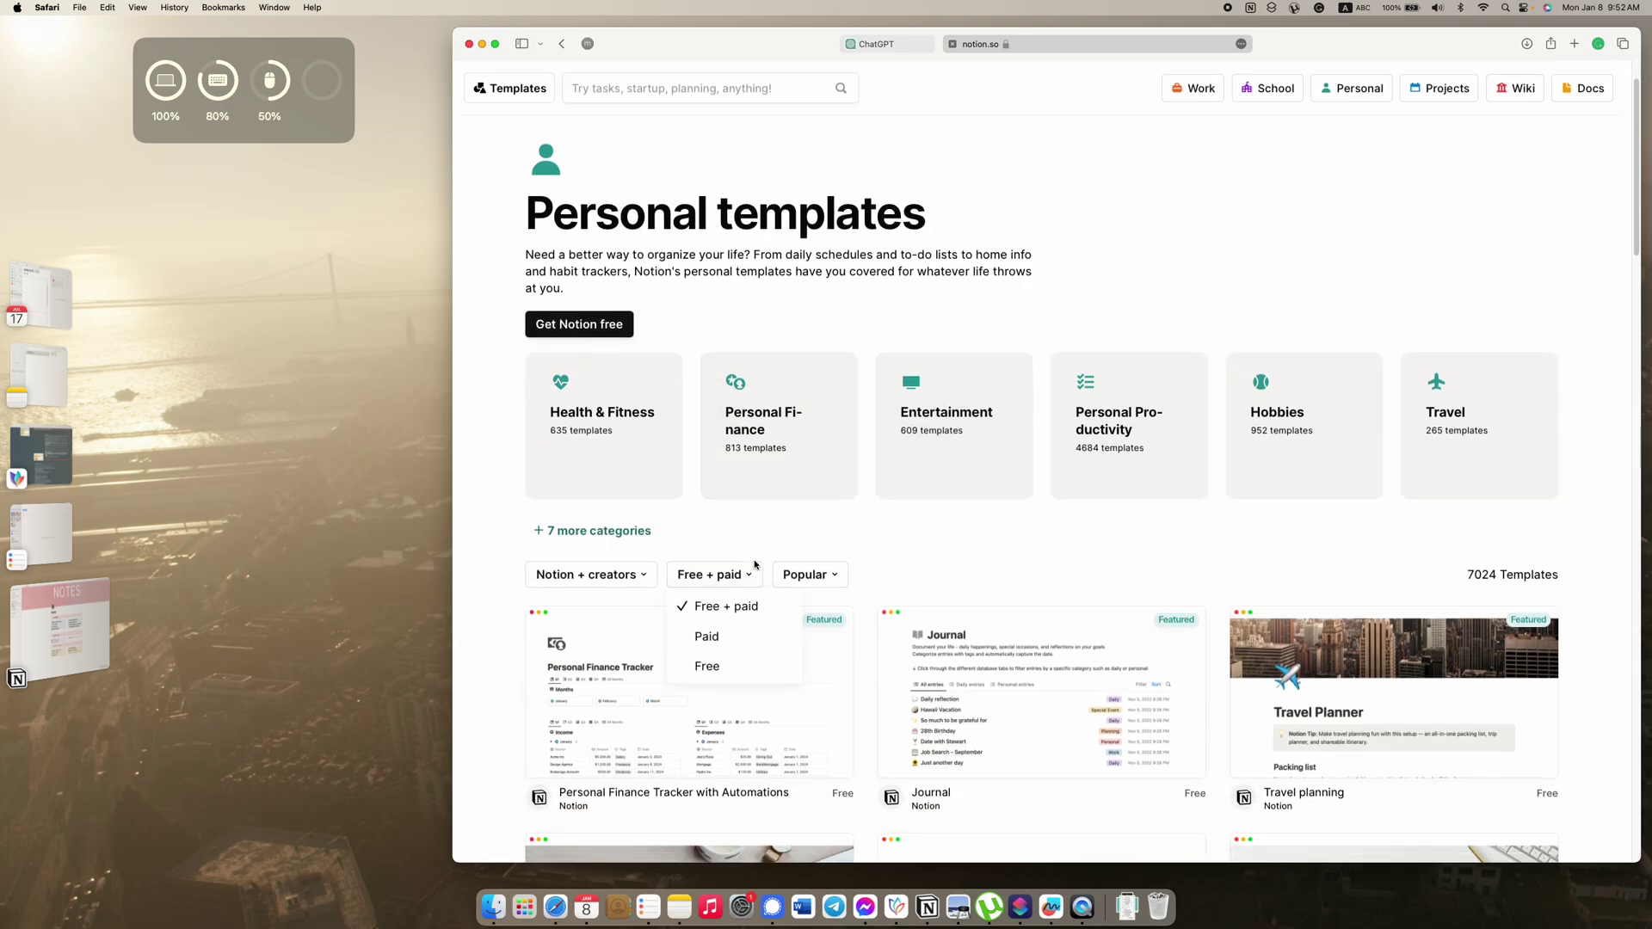
{"action": "scroll", "coordinate": [715, 568], "scroll_direction": "down", "scroll_amount": 3}
{"action": "left_click", "coordinate": [713, 528]}
{"action": "scroll", "coordinate": [714, 530], "scroll_direction": "down", "scroll_amount": 3}
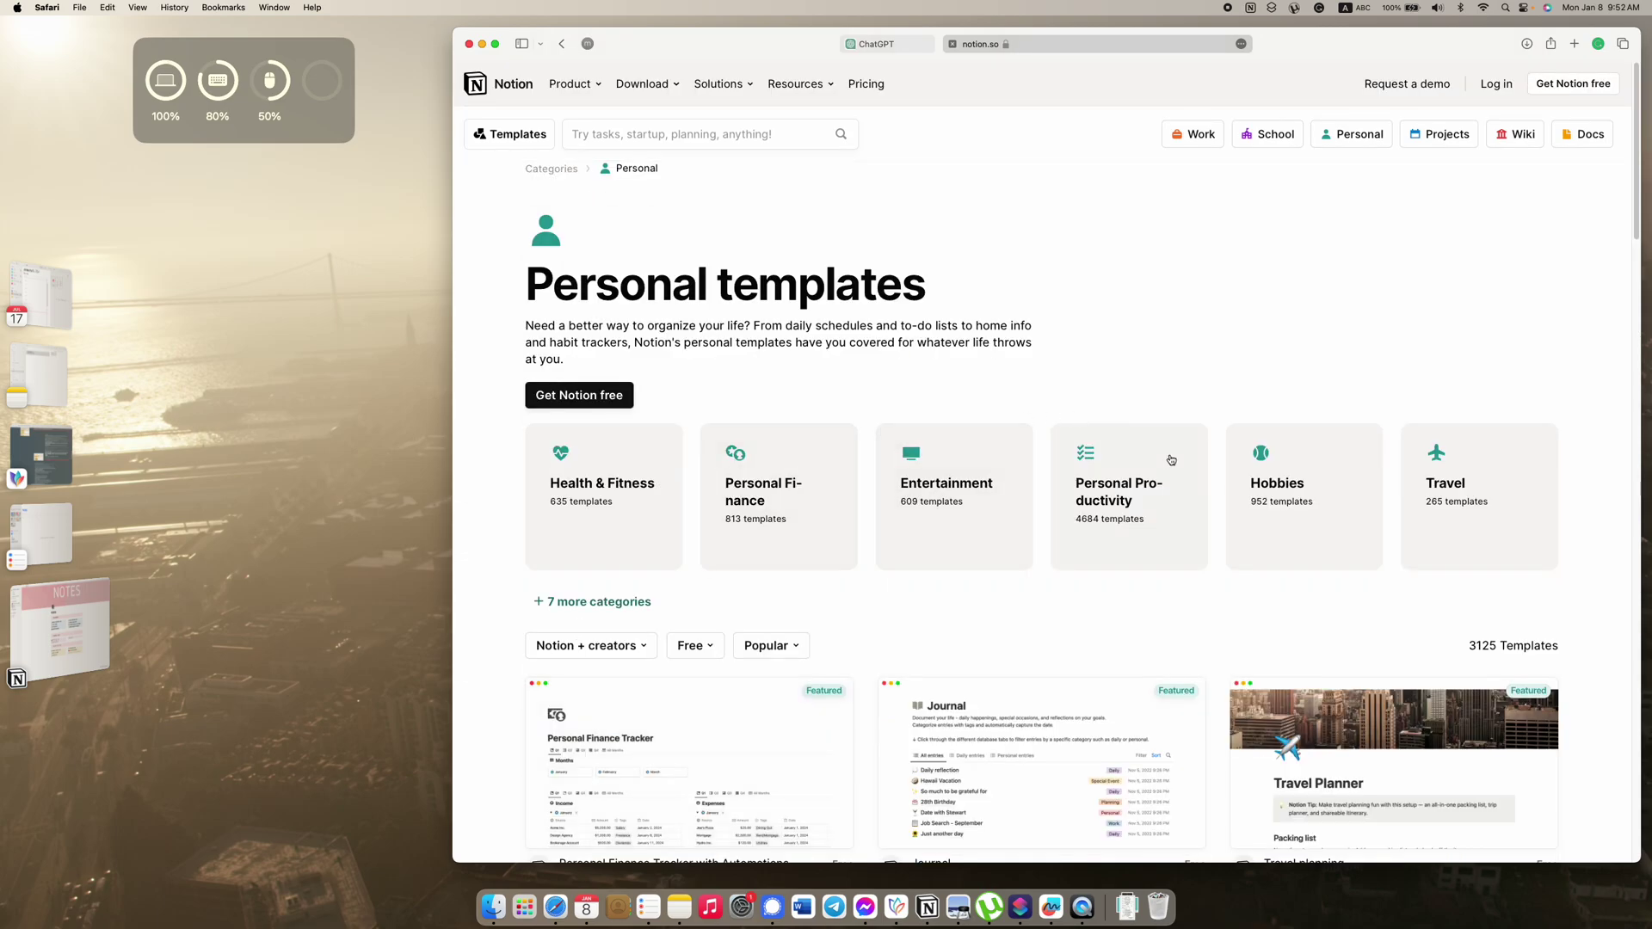
Step: Look through the first page of free personal templates in the gallery
{"action": "scroll", "coordinate": [1179, 473], "scroll_direction": "down", "scroll_amount": 4}
{"action": "scroll", "coordinate": [1186, 485], "scroll_direction": "down", "scroll_amount": 3}
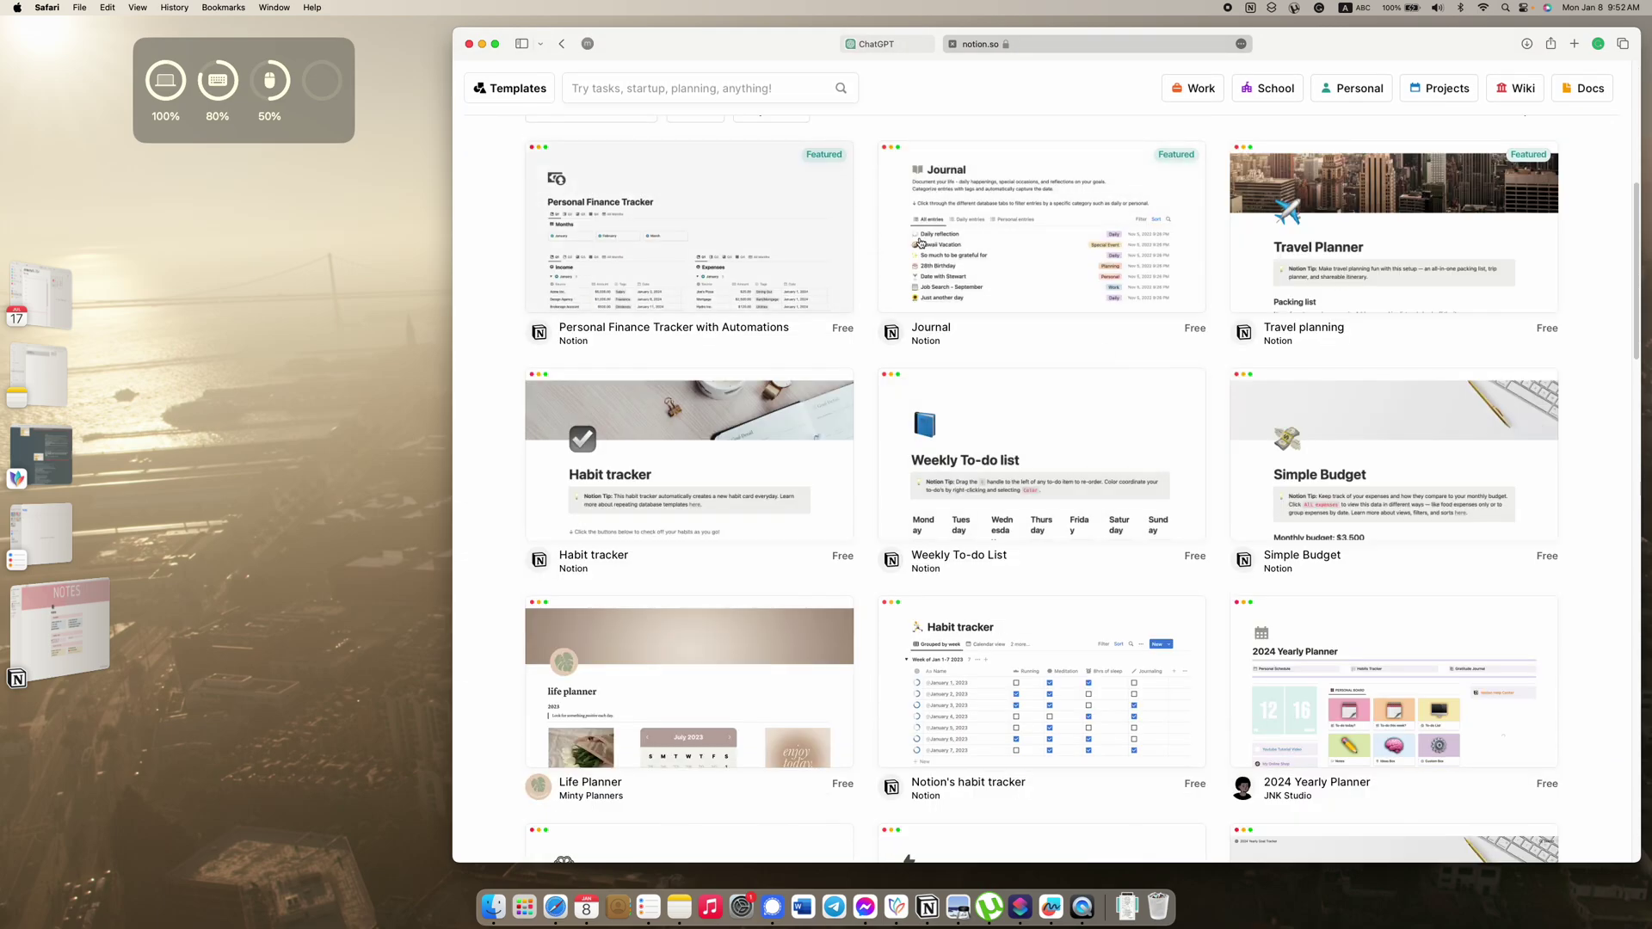
{"action": "scroll", "coordinate": [1082, 316], "scroll_direction": "down", "scroll_amount": 4}
{"action": "scroll", "coordinate": [1147, 383], "scroll_direction": "down", "scroll_amount": 5}
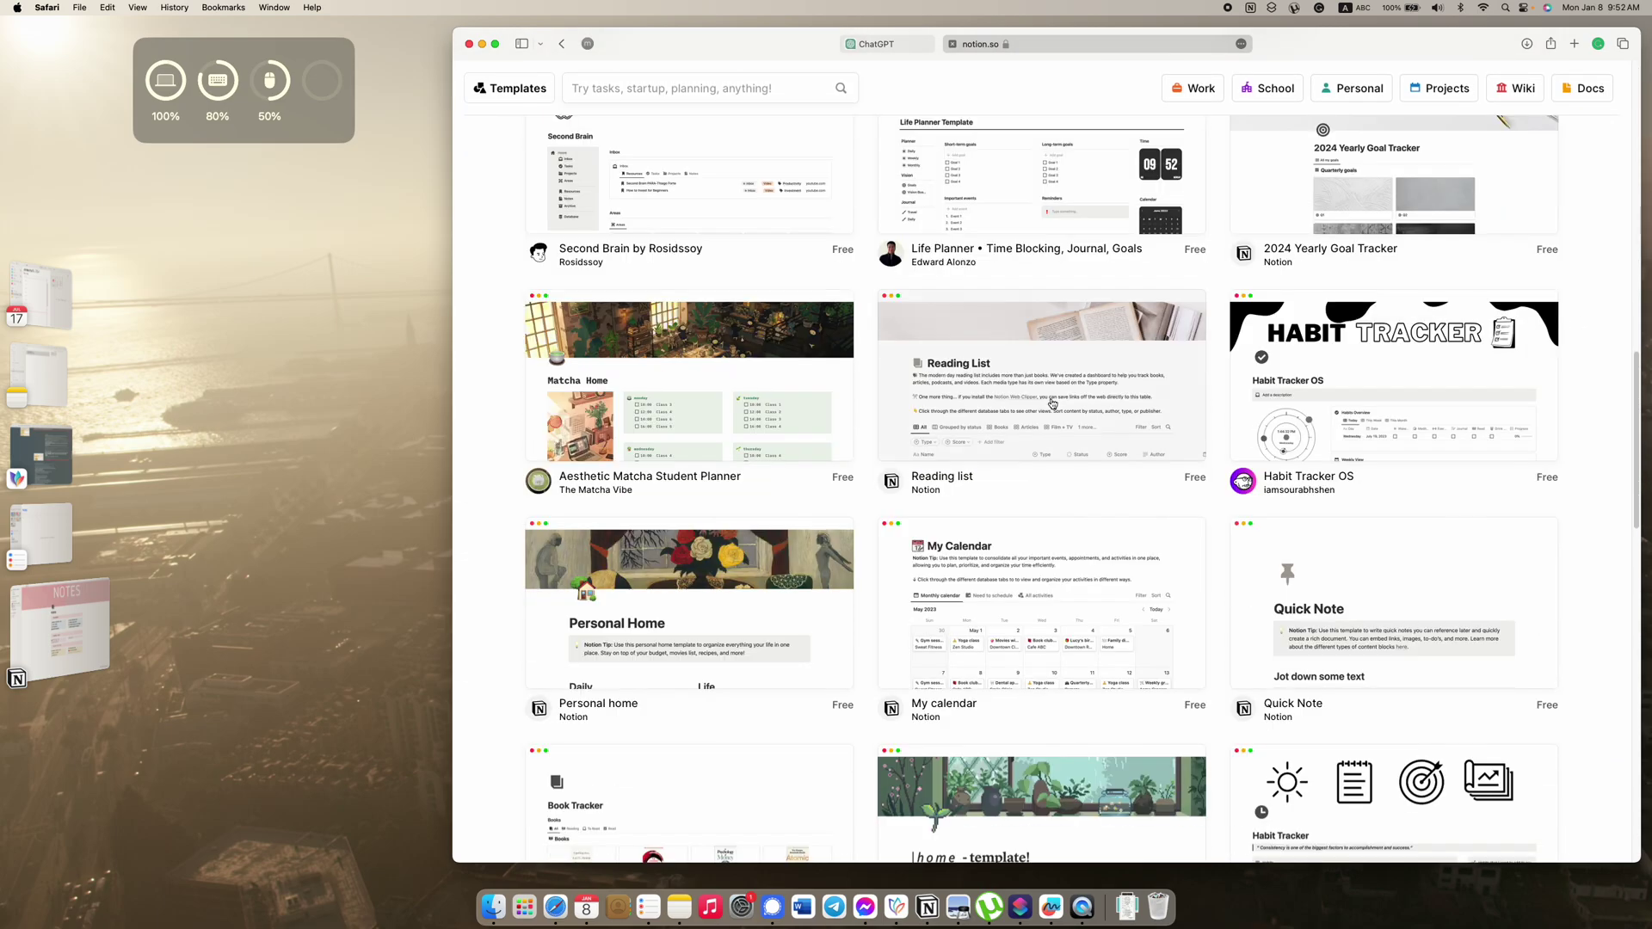
{"action": "scroll", "coordinate": [1161, 590], "scroll_direction": "down", "scroll_amount": 8}
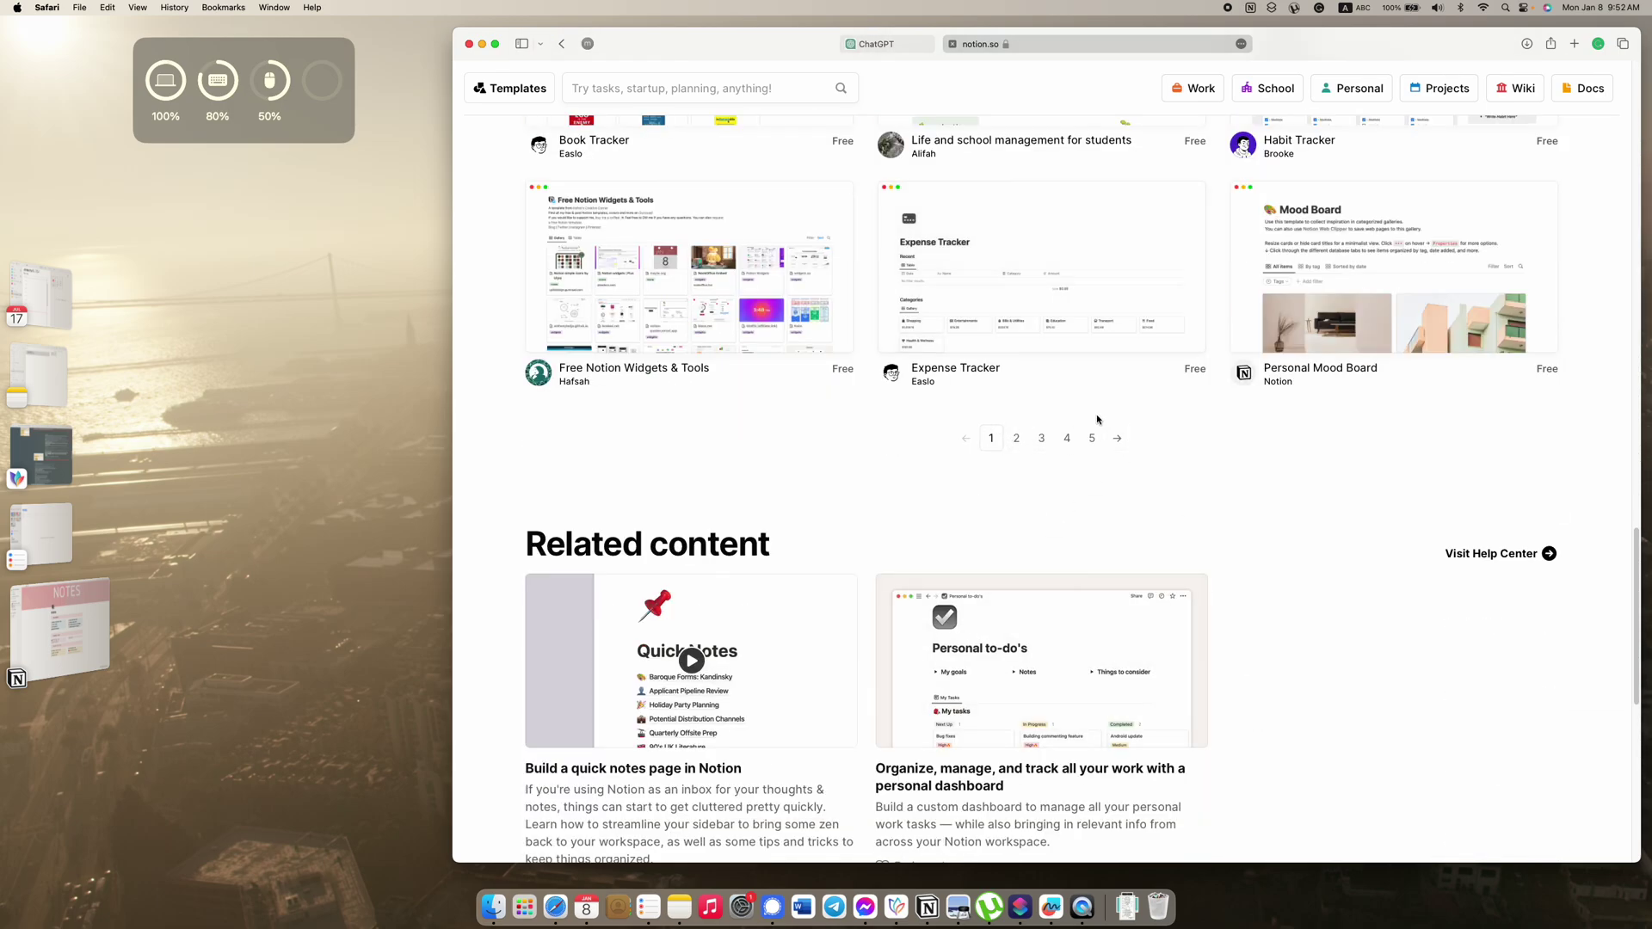
{"action": "scroll", "coordinate": [1092, 435], "scroll_direction": "up", "scroll_amount": 6}
{"action": "scroll", "coordinate": [1091, 431], "scroll_direction": "up", "scroll_amount": 10}
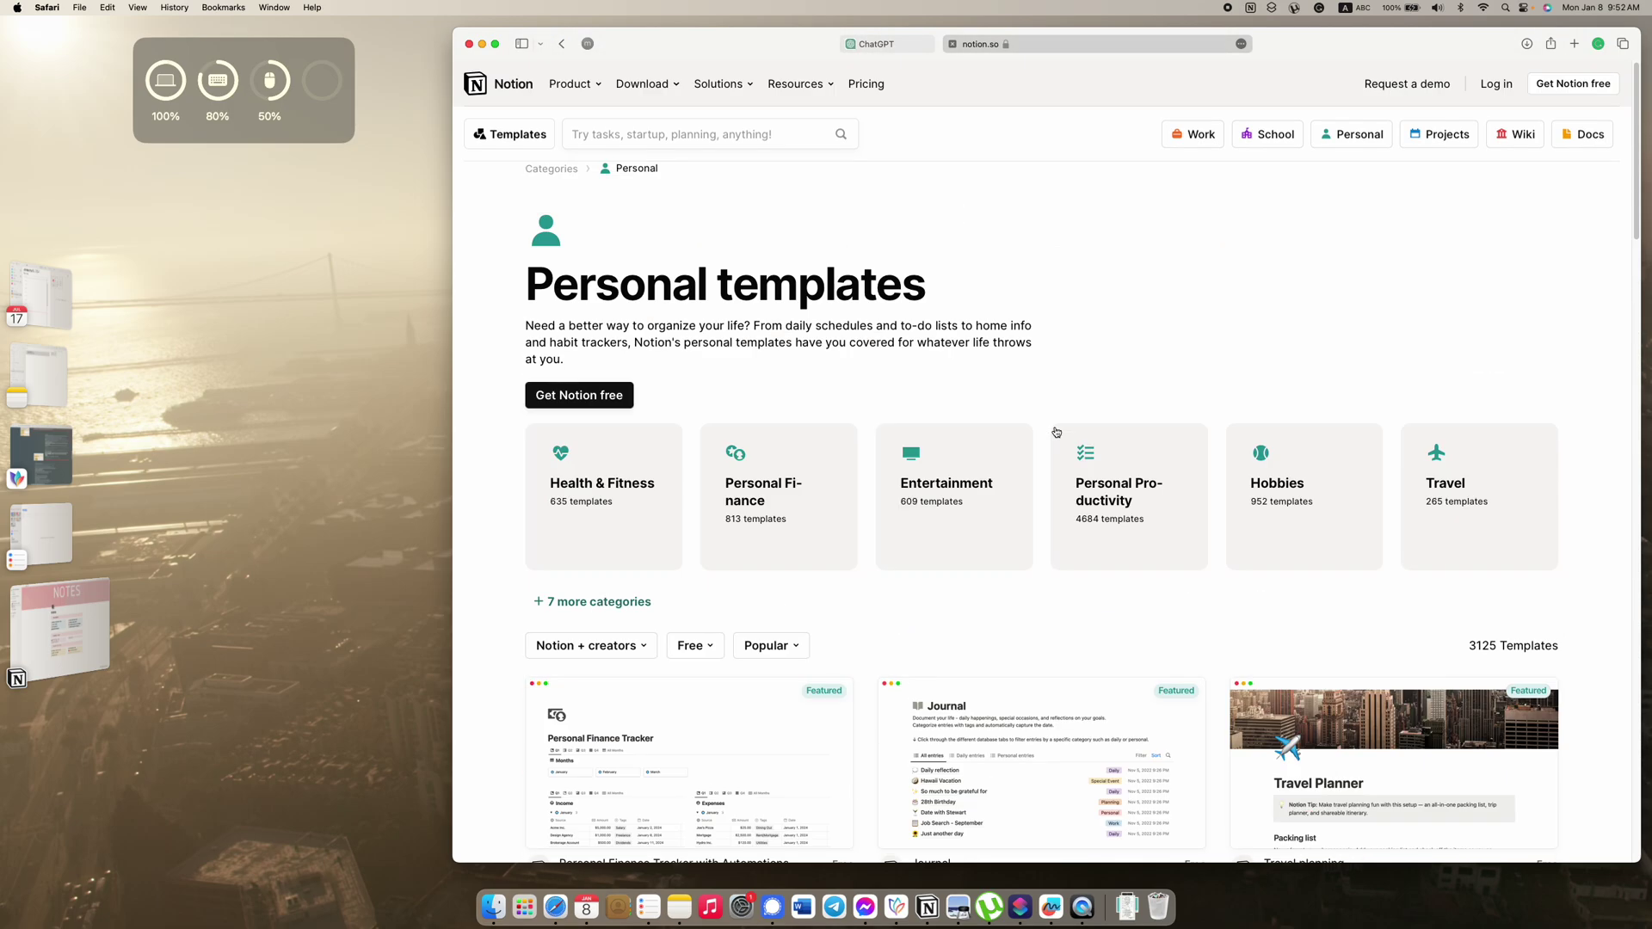
Step: Look over the Reminders app and the Blog folder's note in the Notes app, and return to the ChatGPT answer in Safari
{"action": "left_click", "coordinate": [875, 45]}
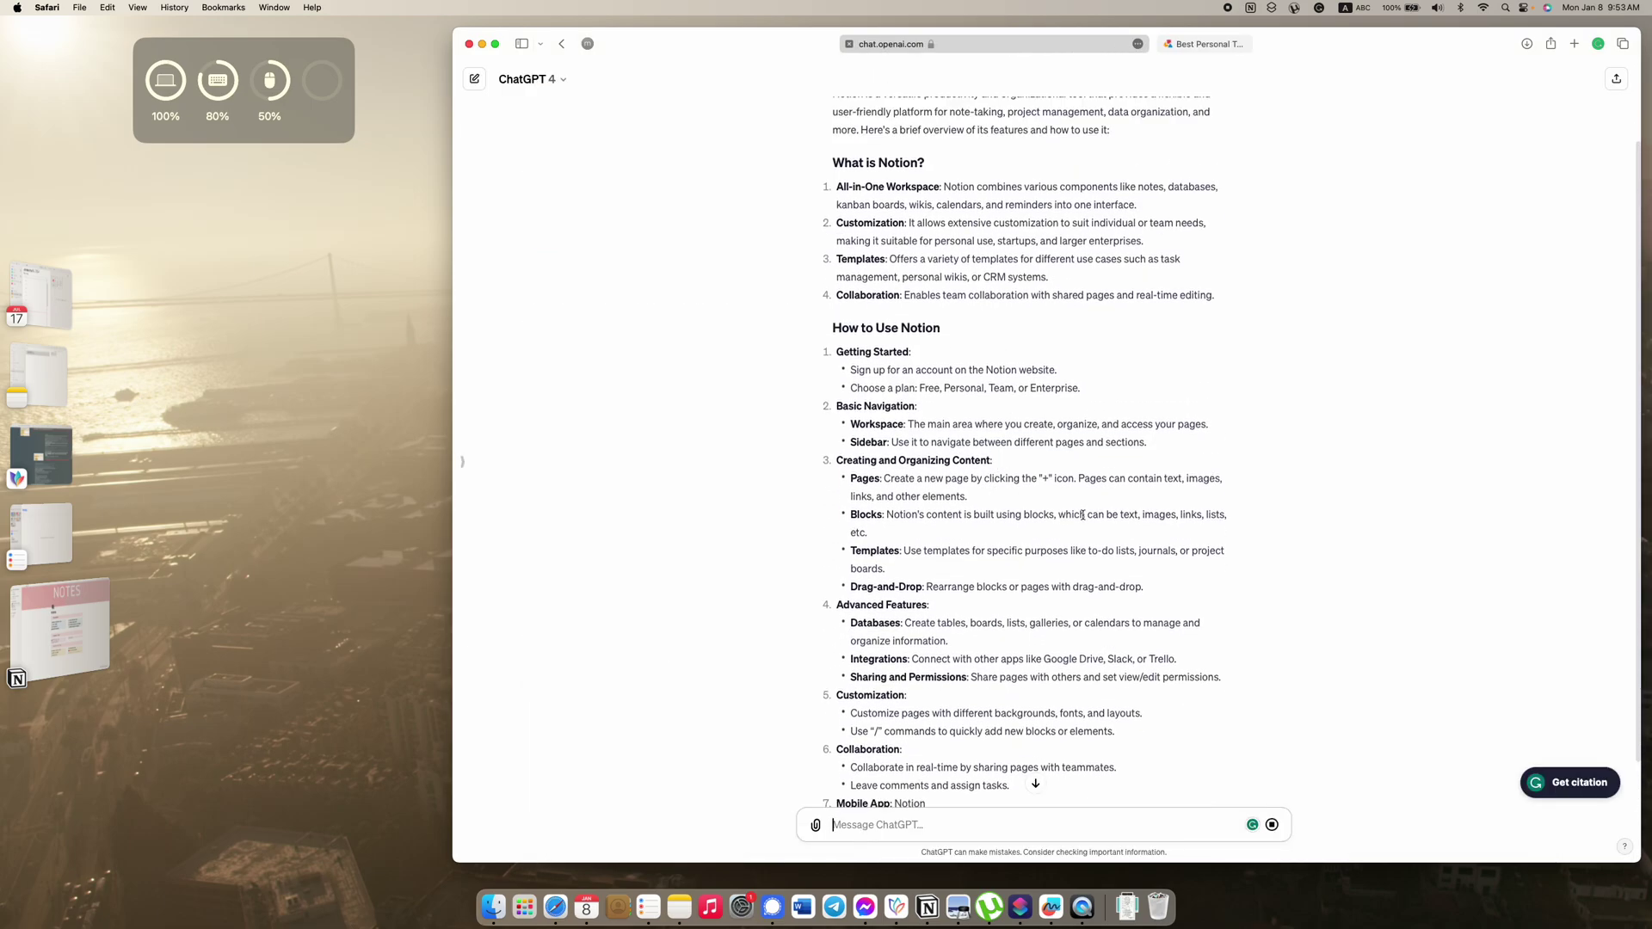
{"action": "left_click", "coordinate": [647, 908]}
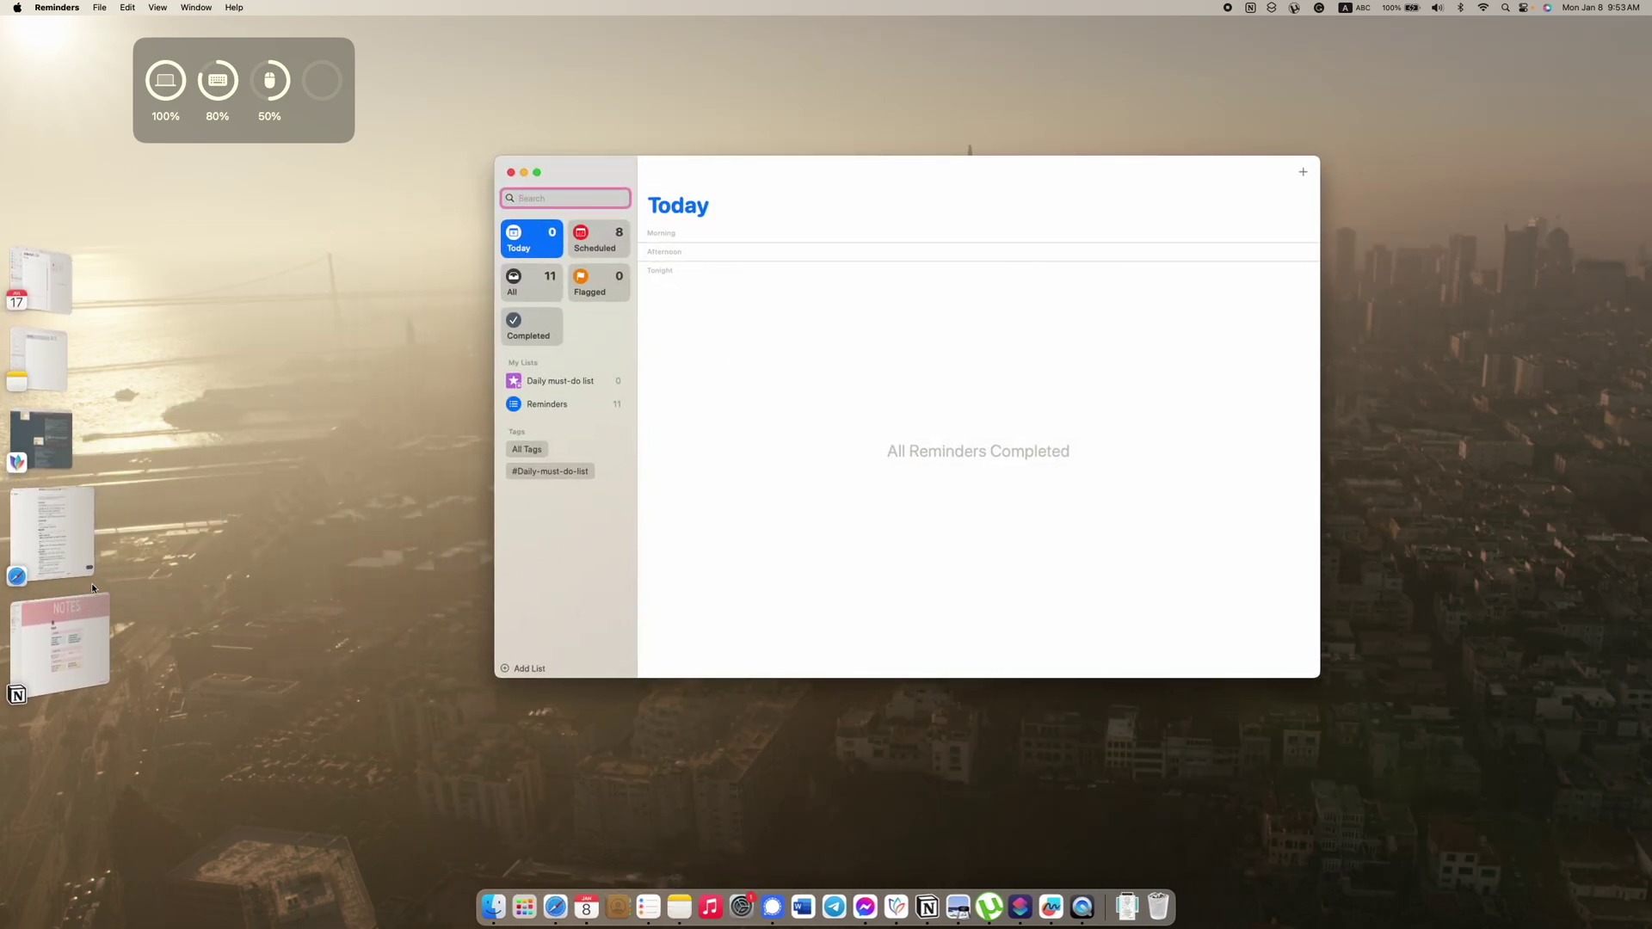
{"action": "left_click", "coordinate": [38, 442]}
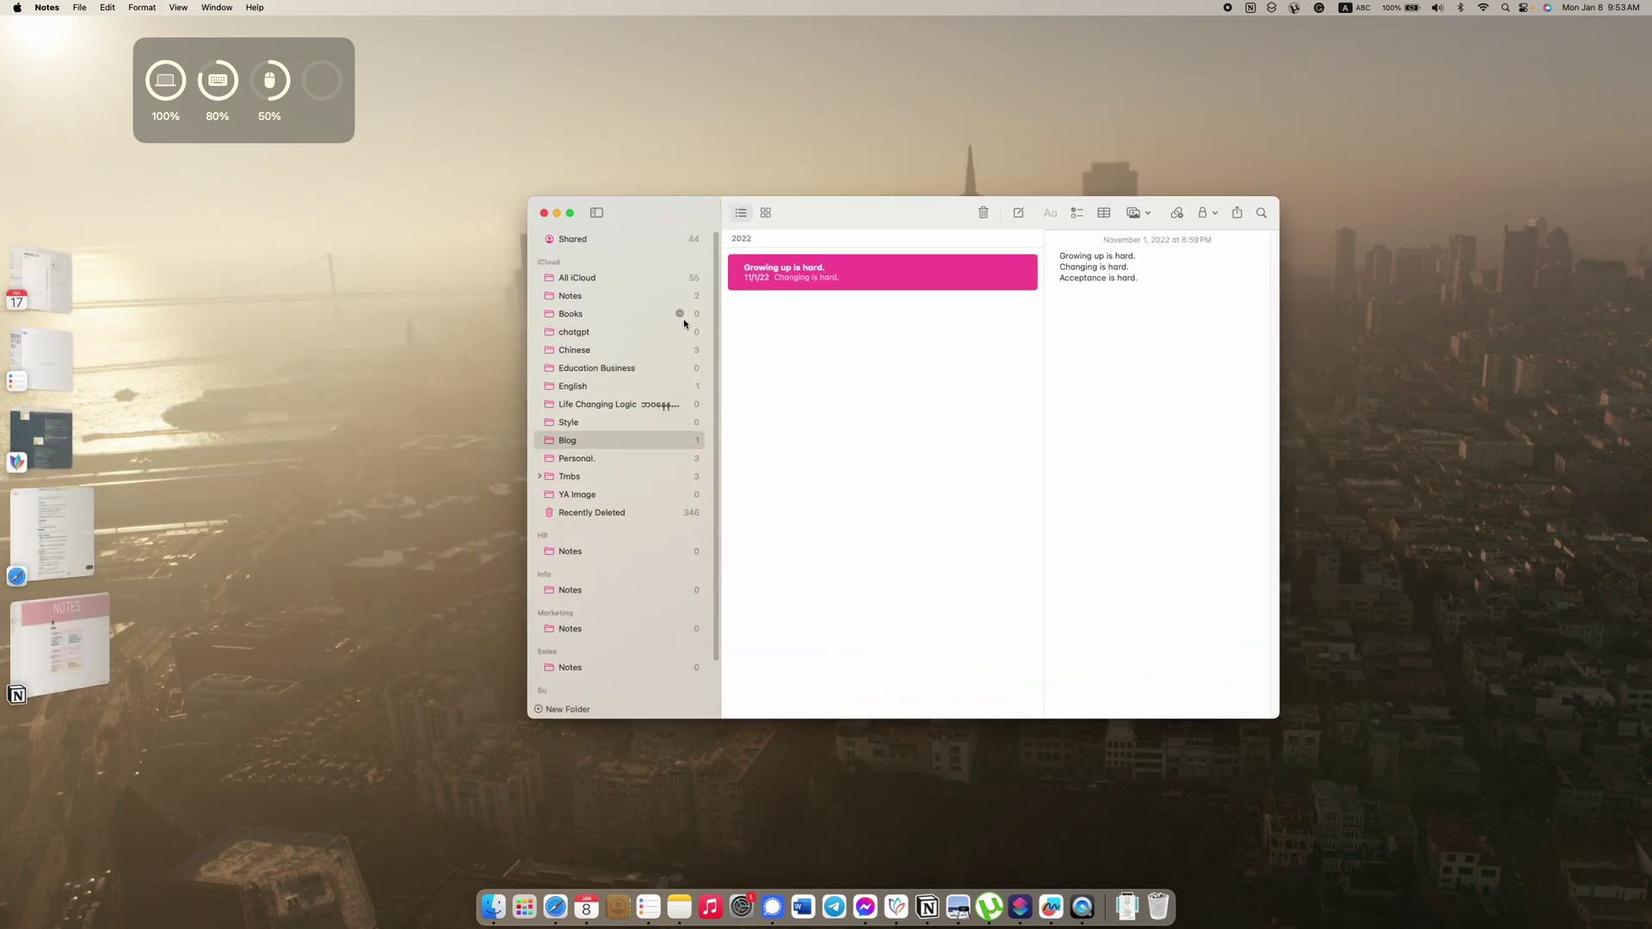
{"action": "left_click", "coordinate": [1124, 297]}
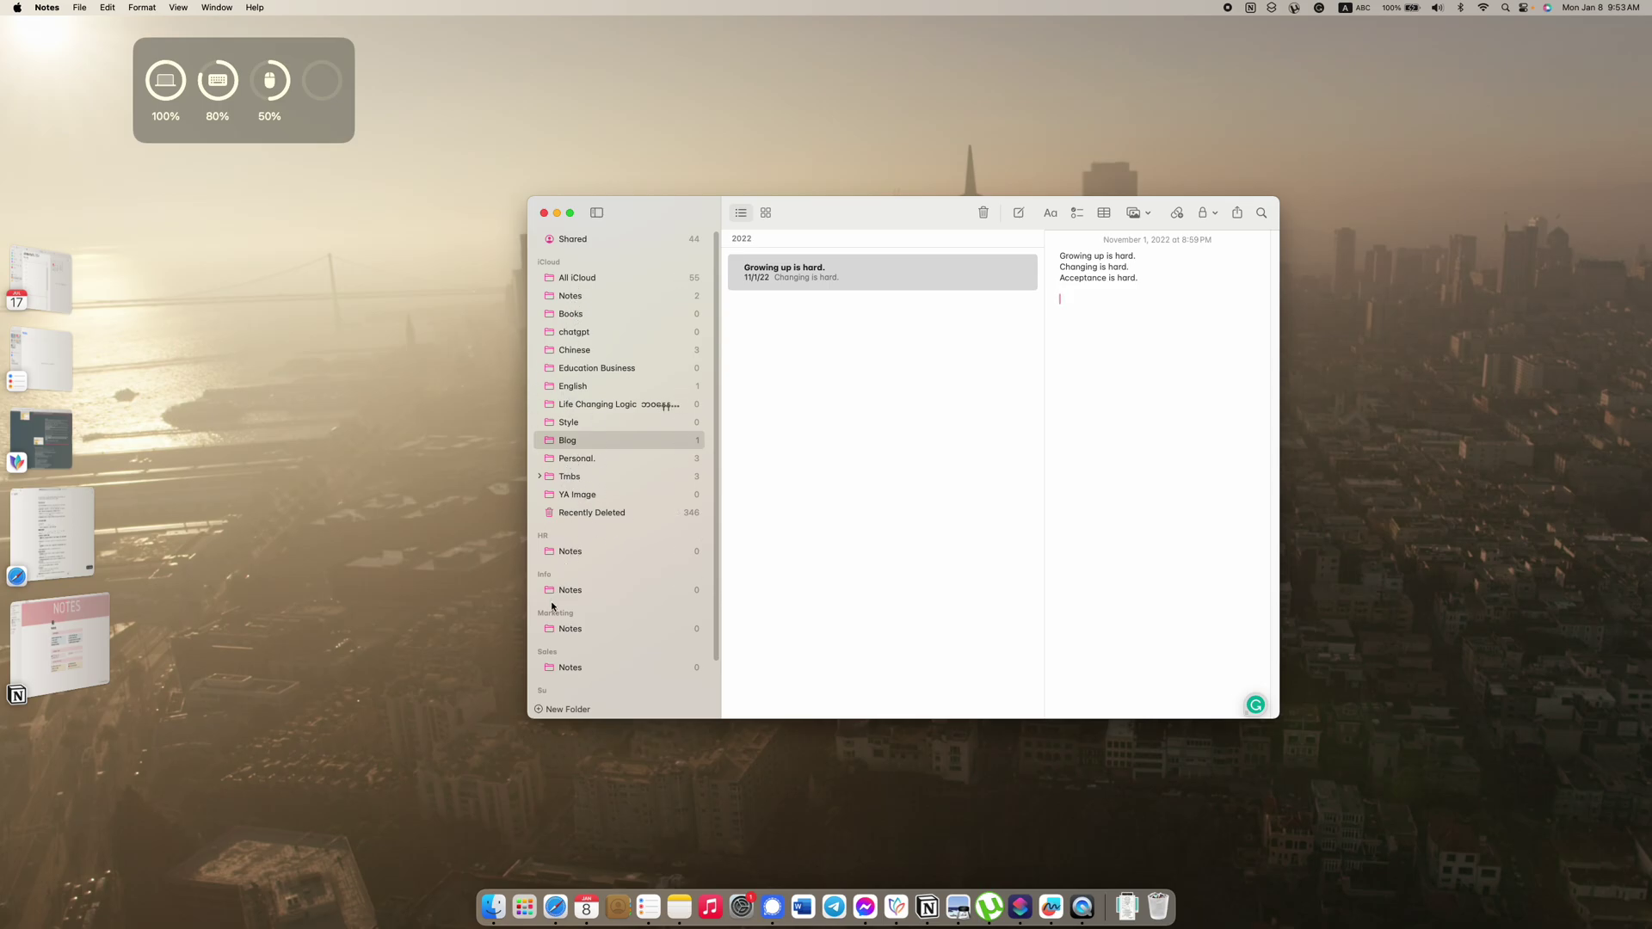
{"action": "left_click", "coordinate": [383, 562]}
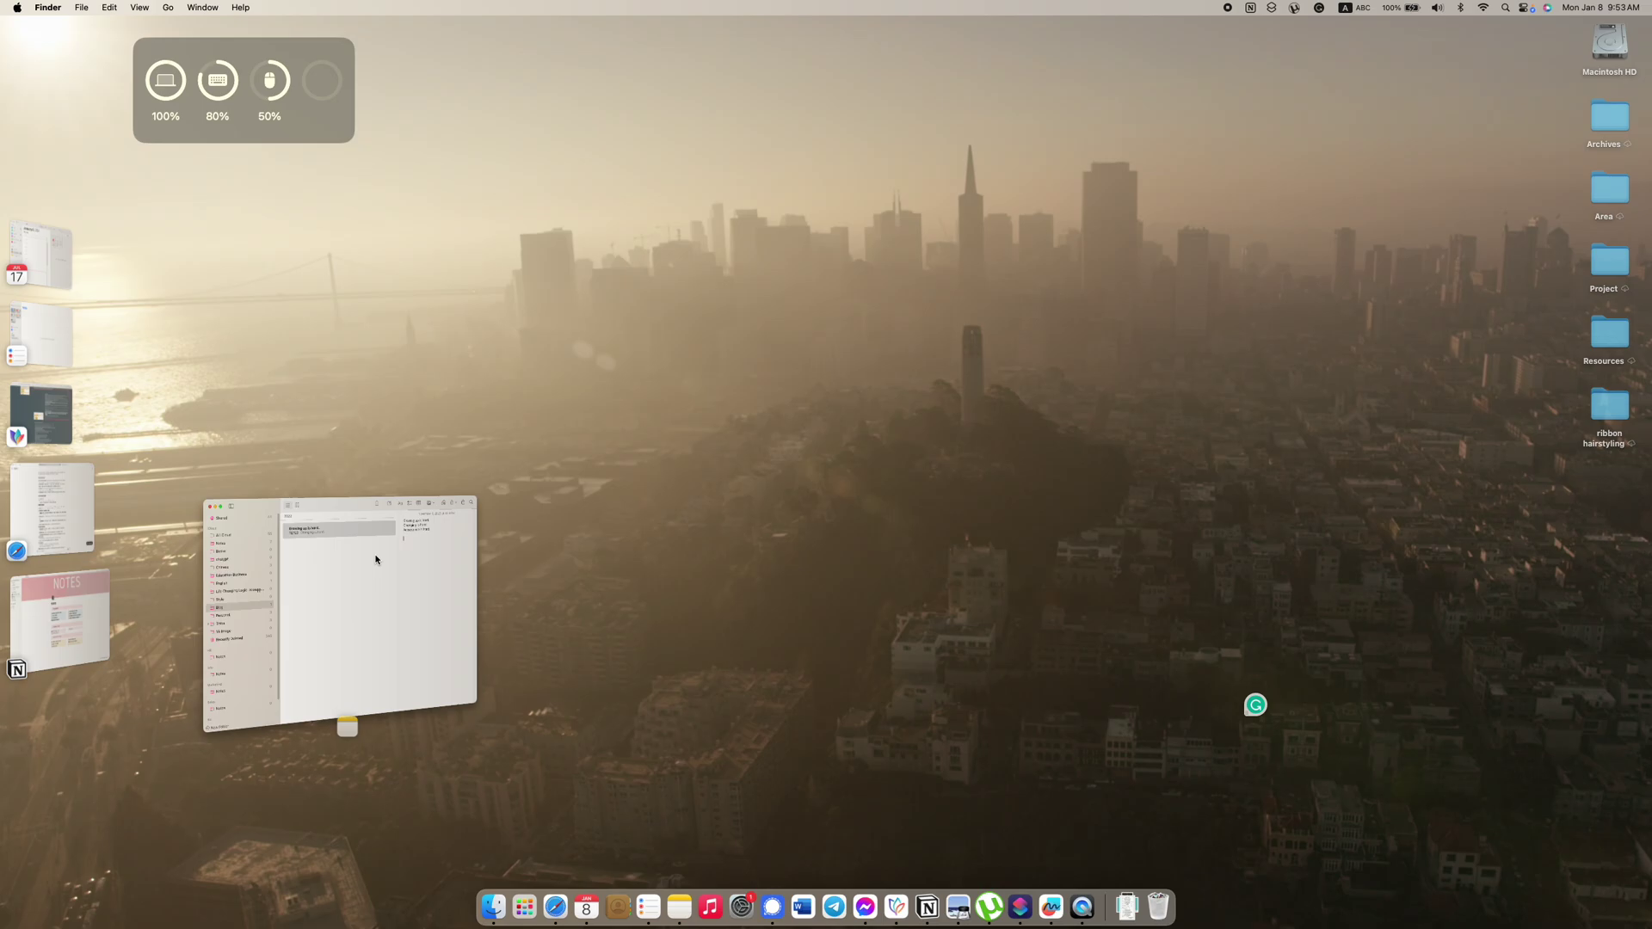
{"action": "left_click", "coordinate": [555, 897]}
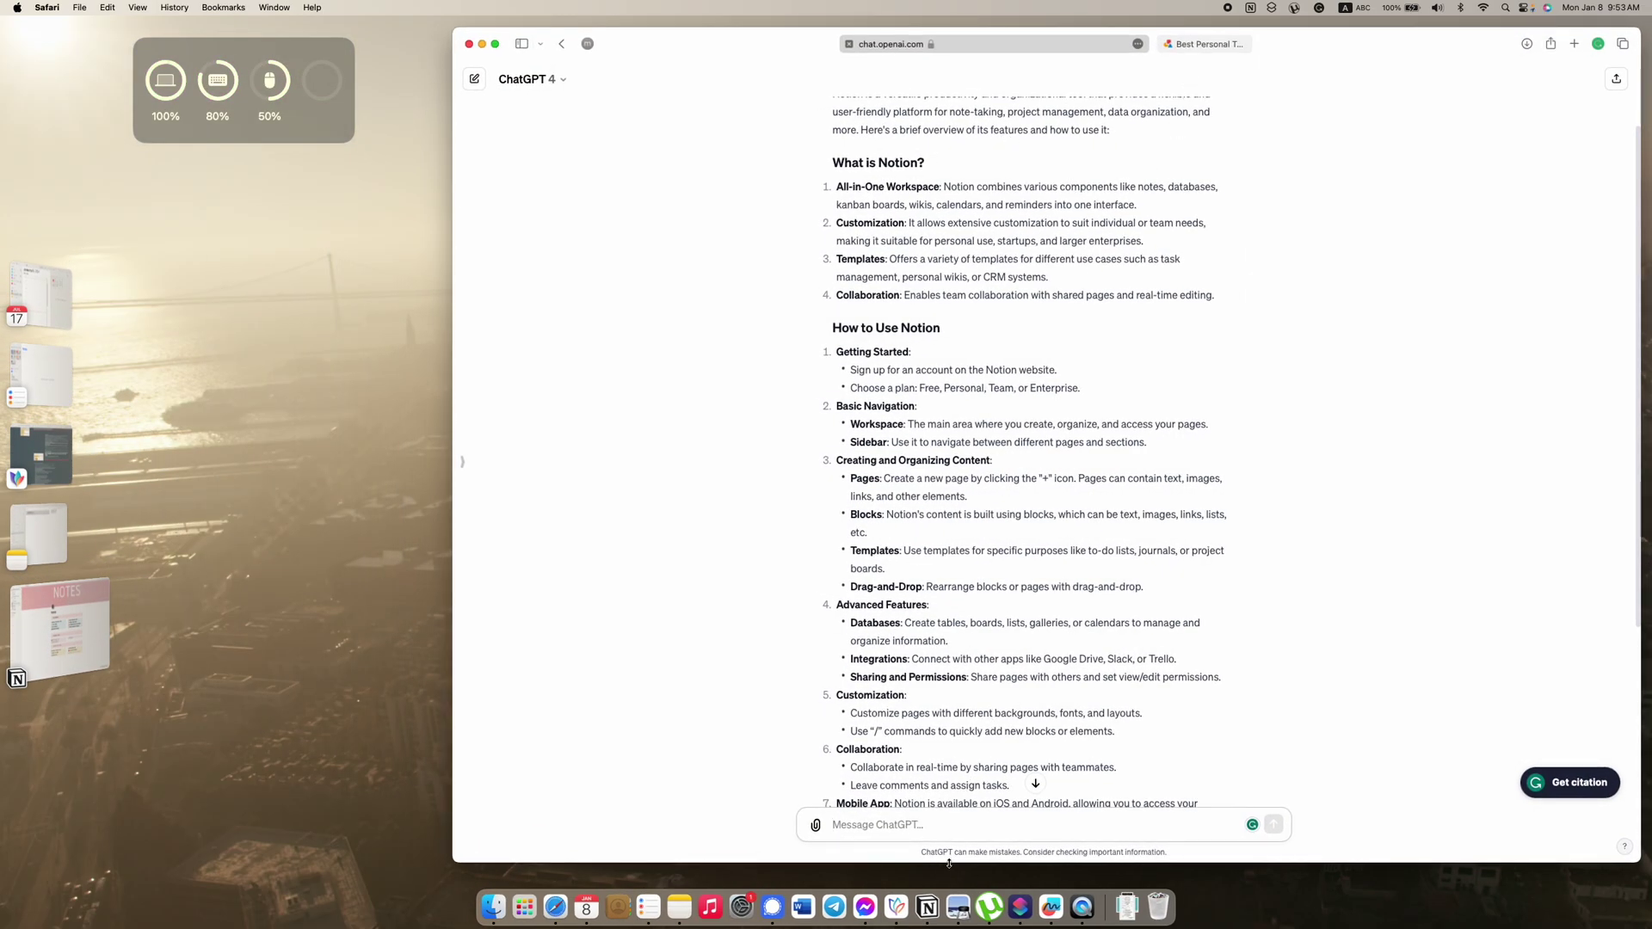
Step: Switch to the Notion app, open the Guitar Chords page from Notes and look through its song table
{"action": "left_click", "coordinate": [926, 904]}
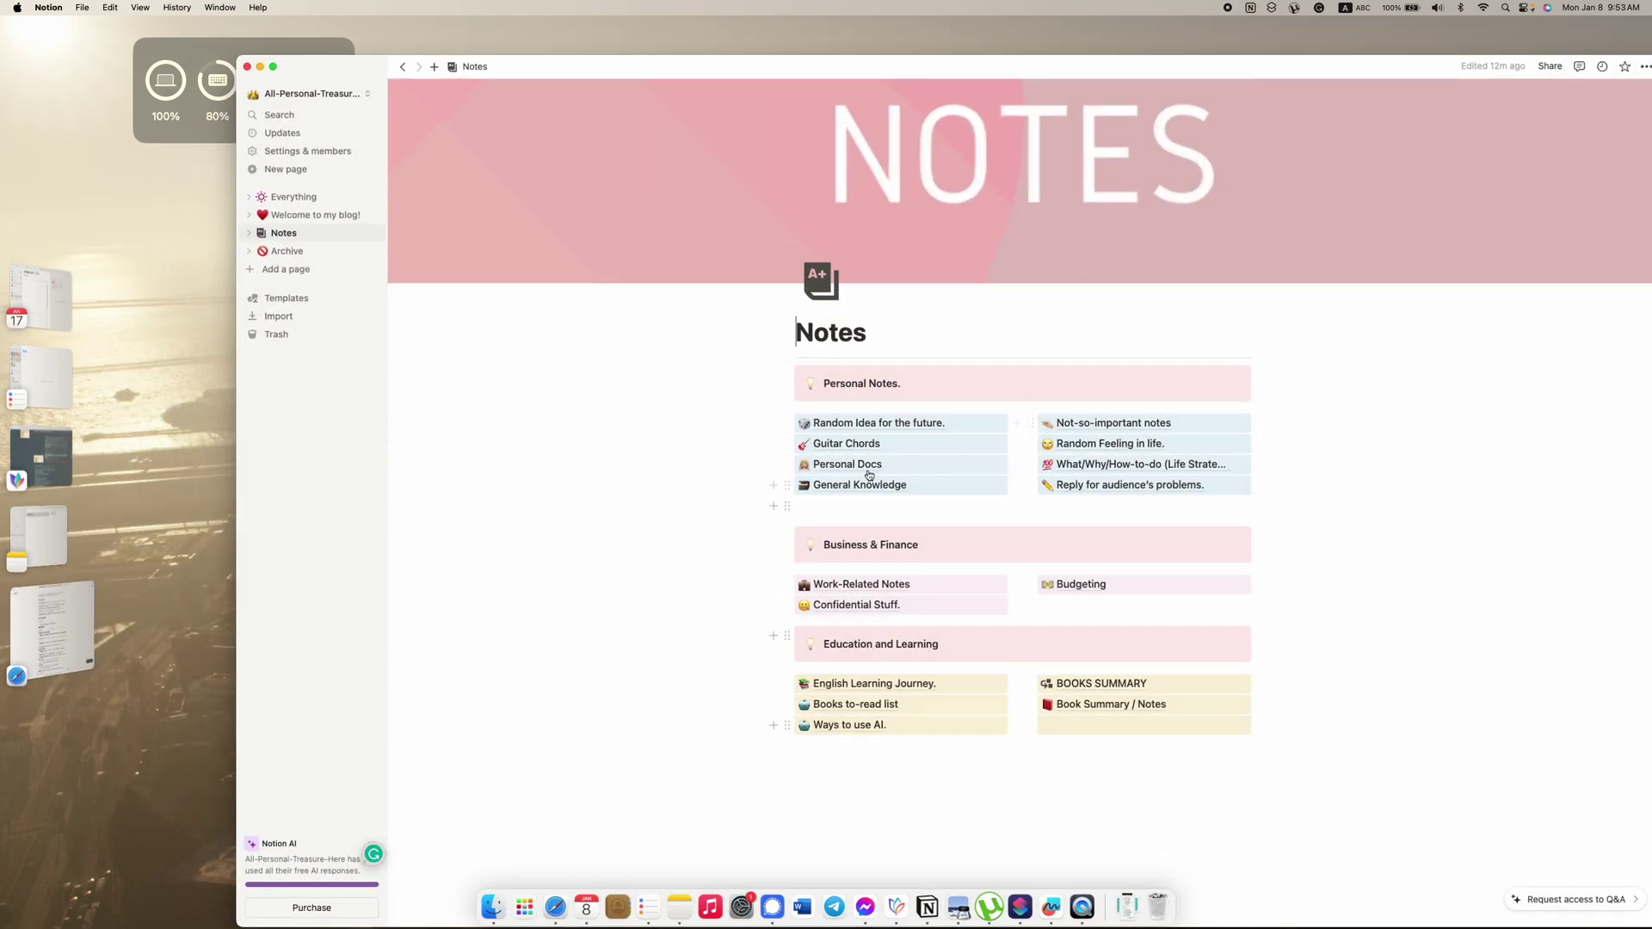
{"action": "left_click", "coordinate": [844, 448]}
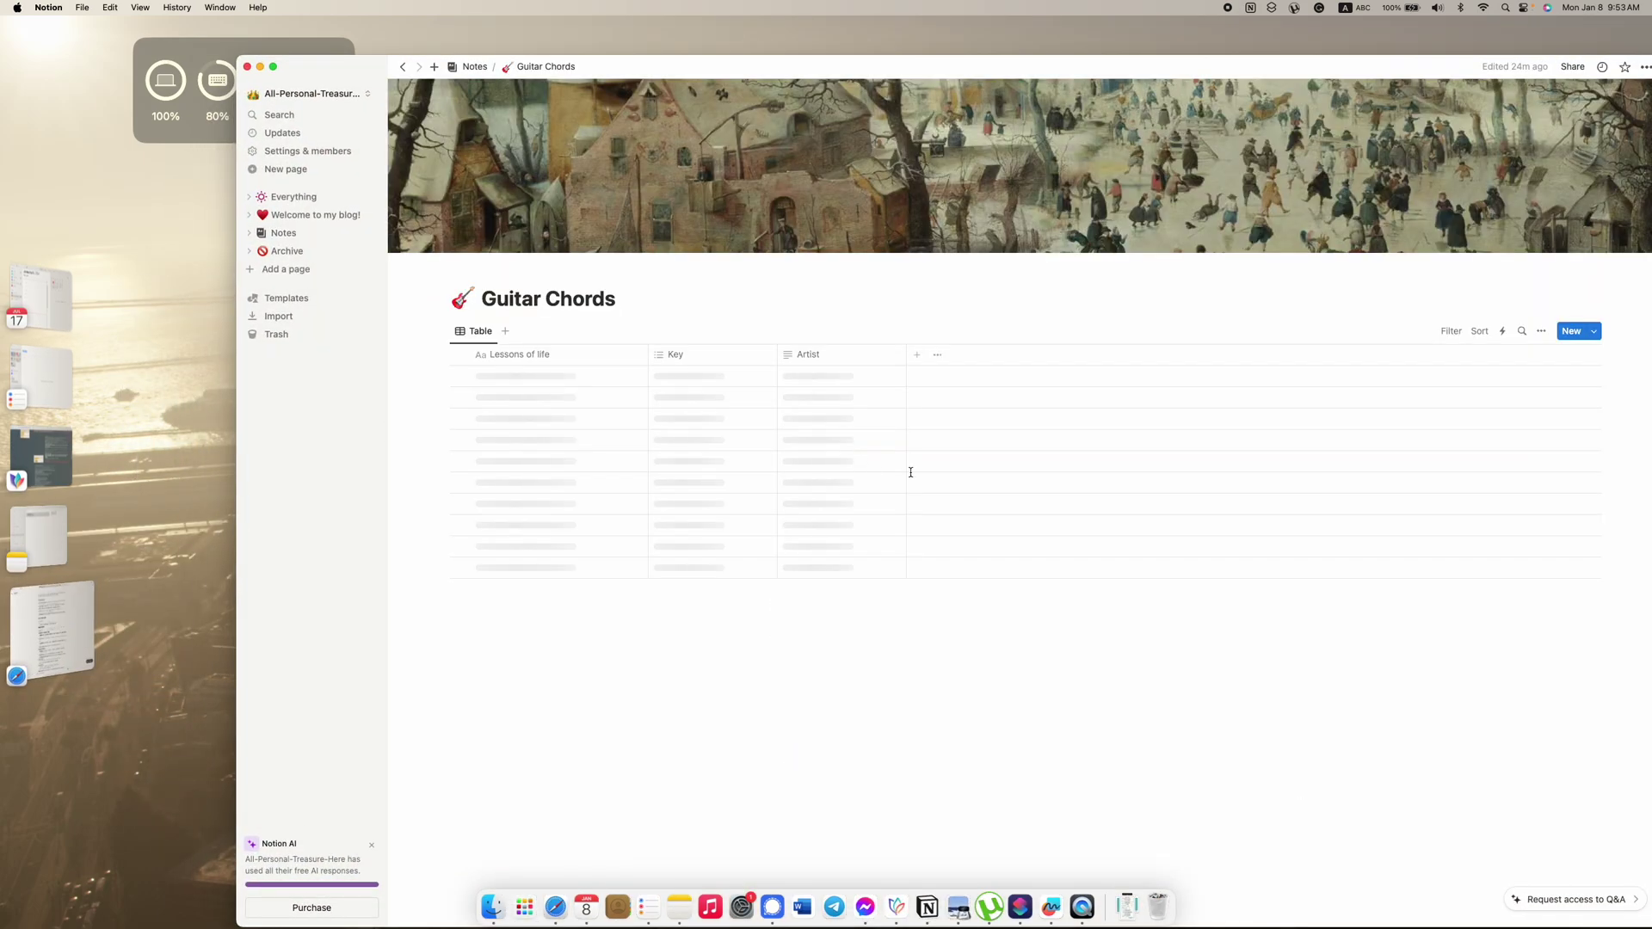
{"action": "scroll", "coordinate": [910, 452], "scroll_direction": "down", "scroll_amount": 3}
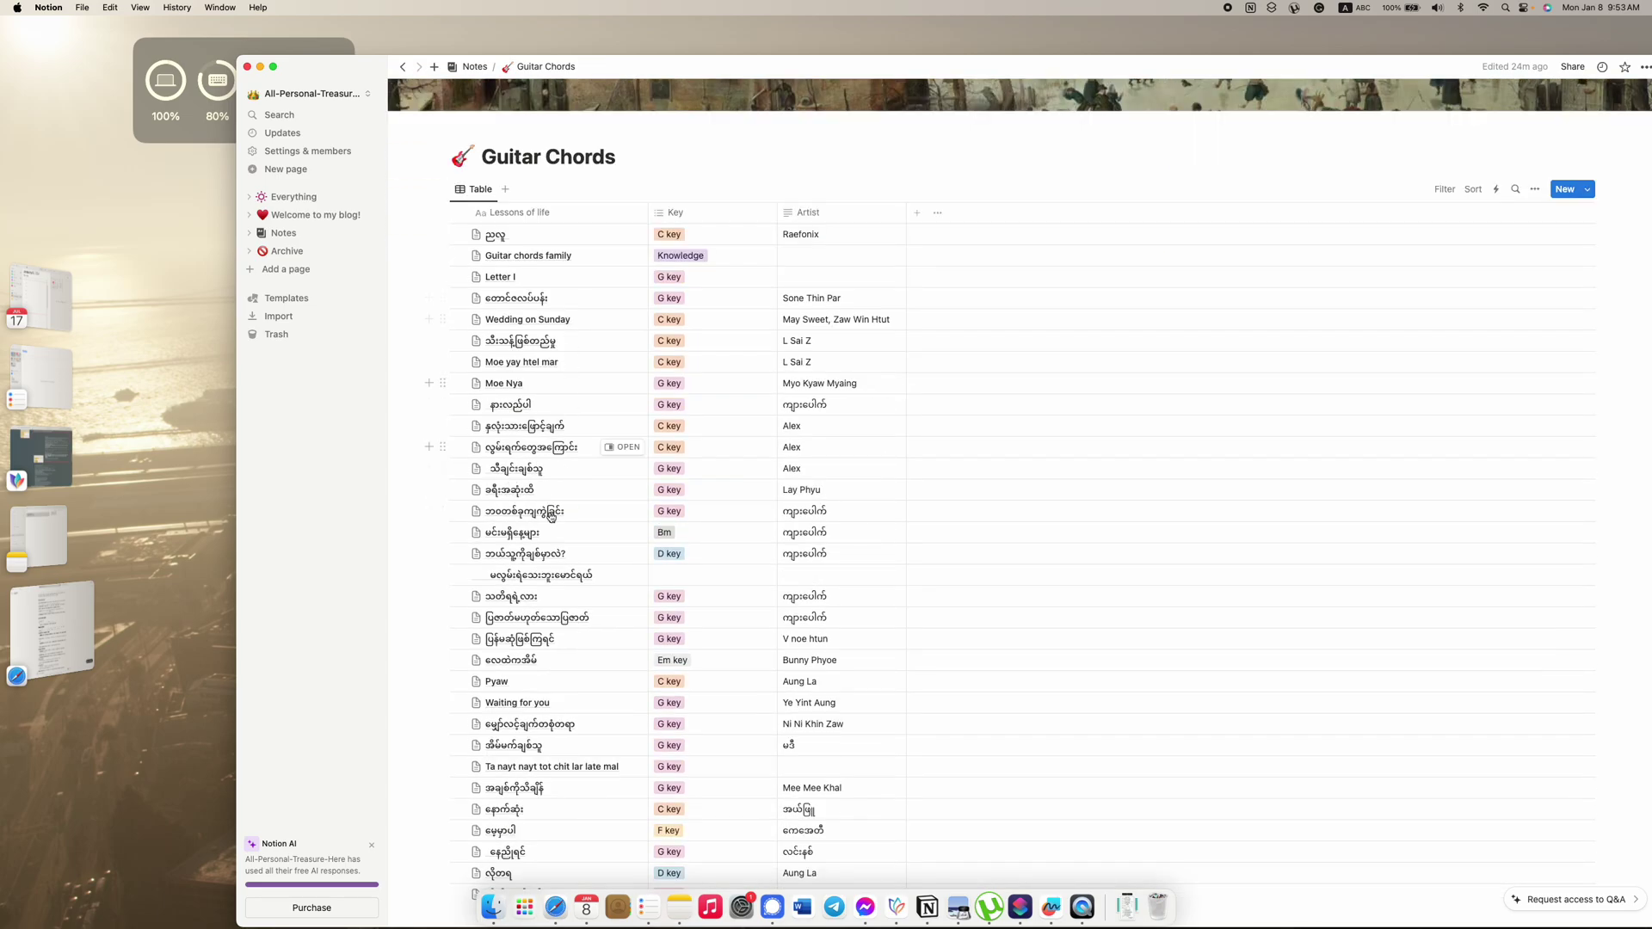
{"action": "scroll", "coordinate": [517, 430], "scroll_direction": "down", "scroll_amount": 5}
{"action": "scroll", "coordinate": [719, 309], "scroll_direction": "up", "scroll_amount": 8}
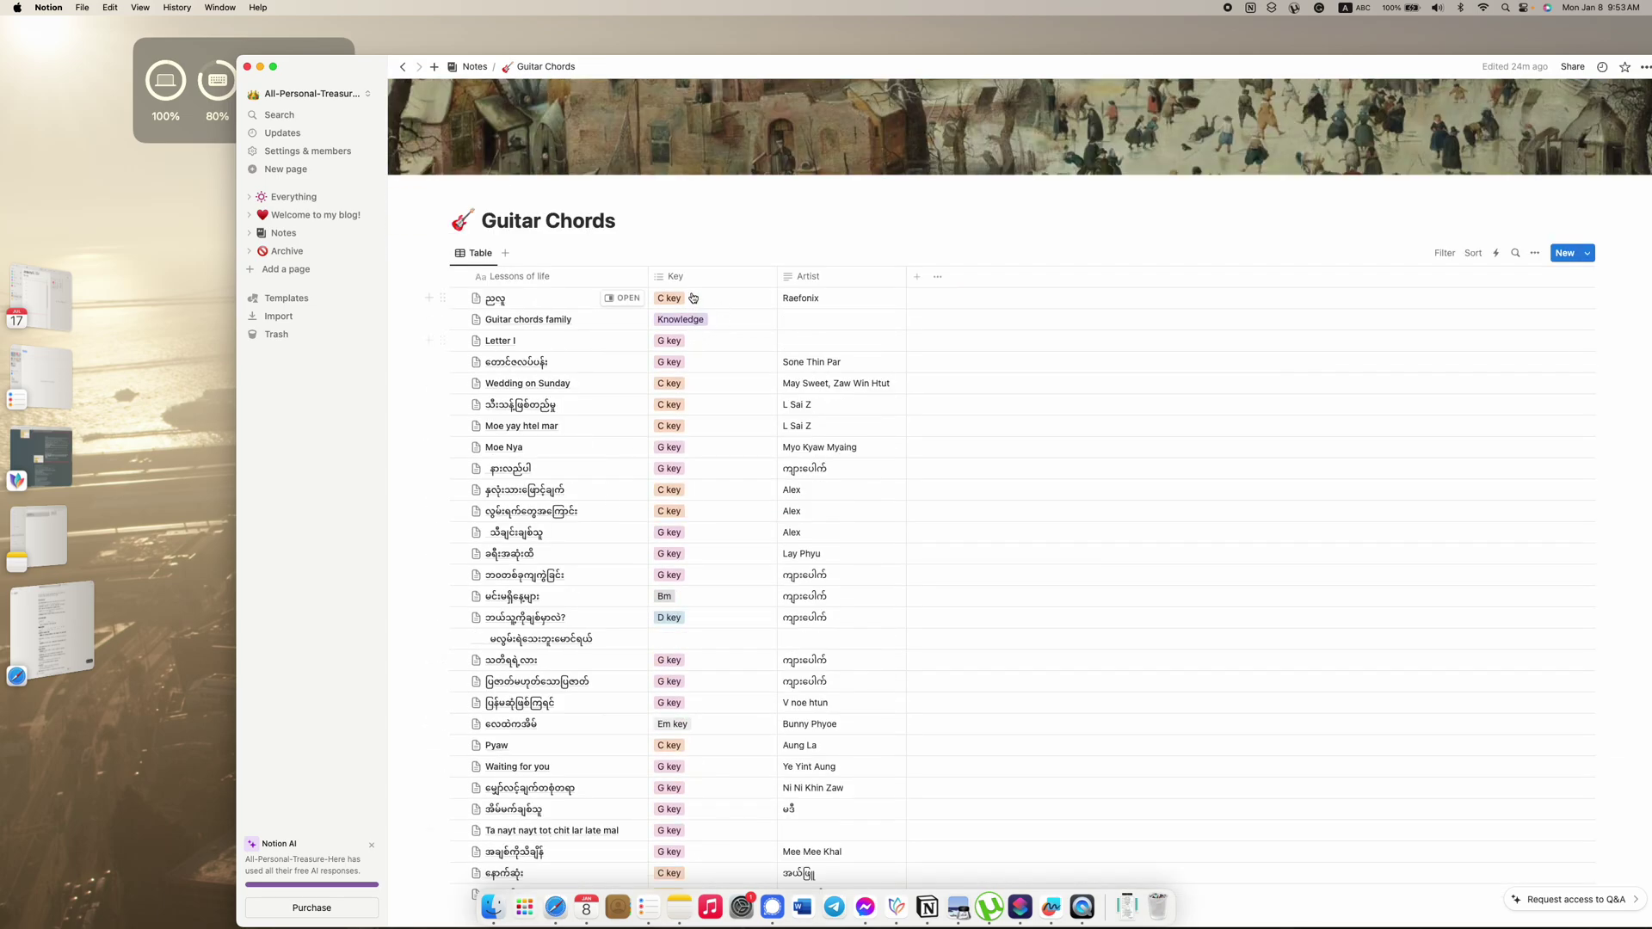
{"action": "scroll", "coordinate": [726, 413], "scroll_direction": "down", "scroll_amount": 3}
{"action": "scroll", "coordinate": [725, 396], "scroll_direction": "up", "scroll_amount": 5}
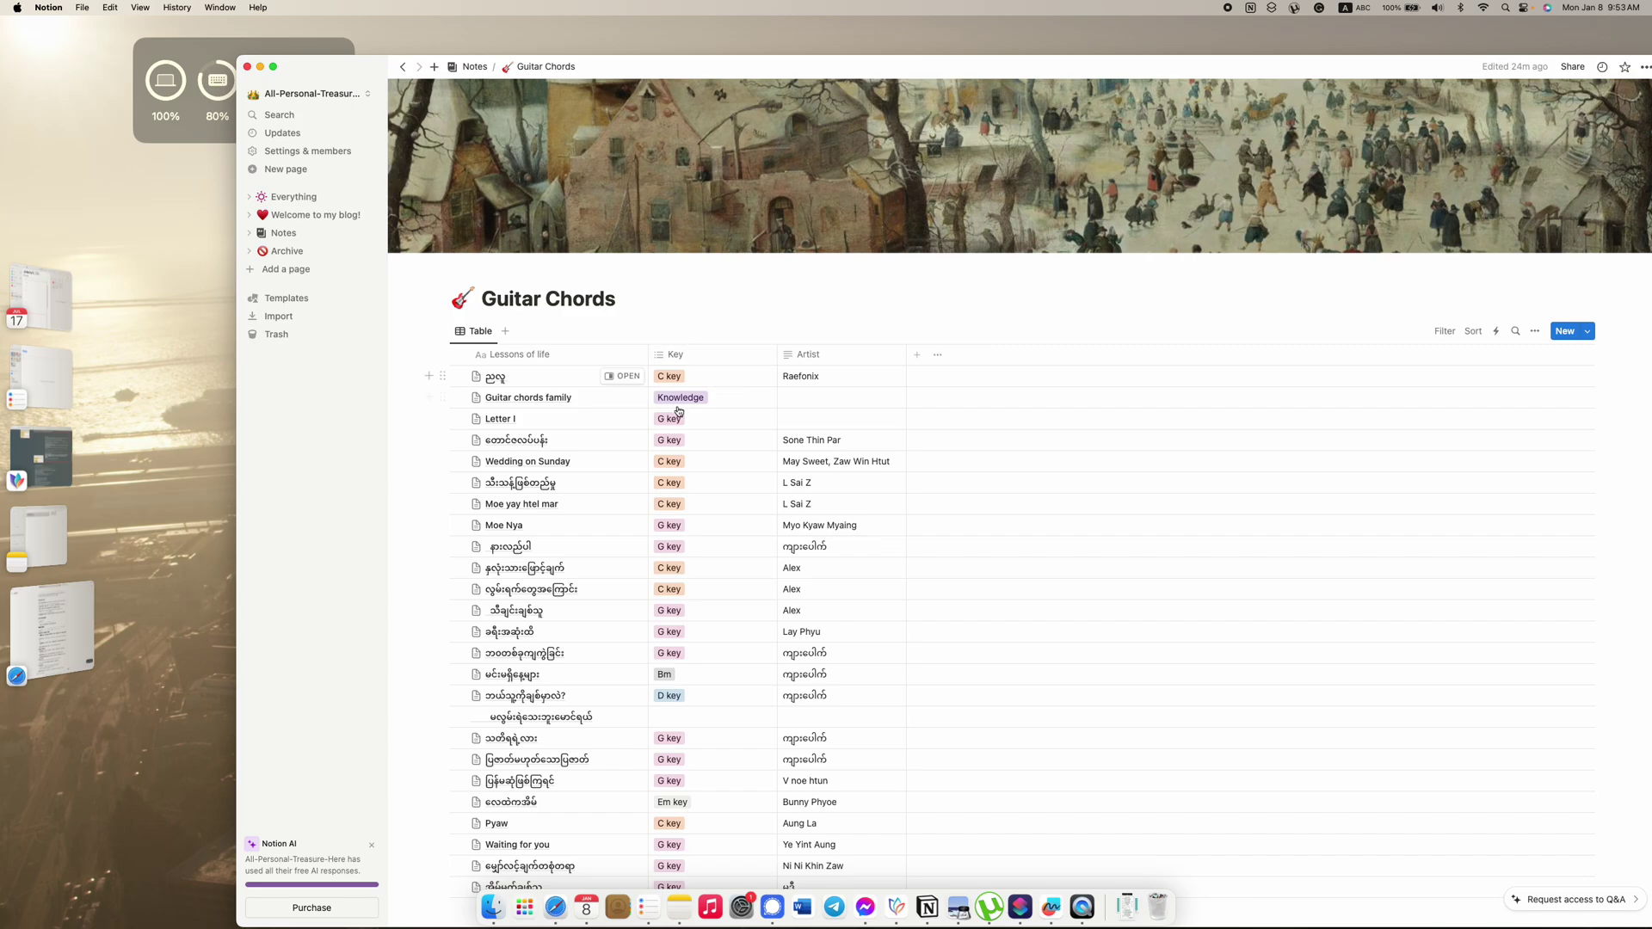
Step: Try filtering the Guitar Chords table by Key containing C key, and clear that selection again
{"action": "left_click", "coordinate": [1459, 334]}
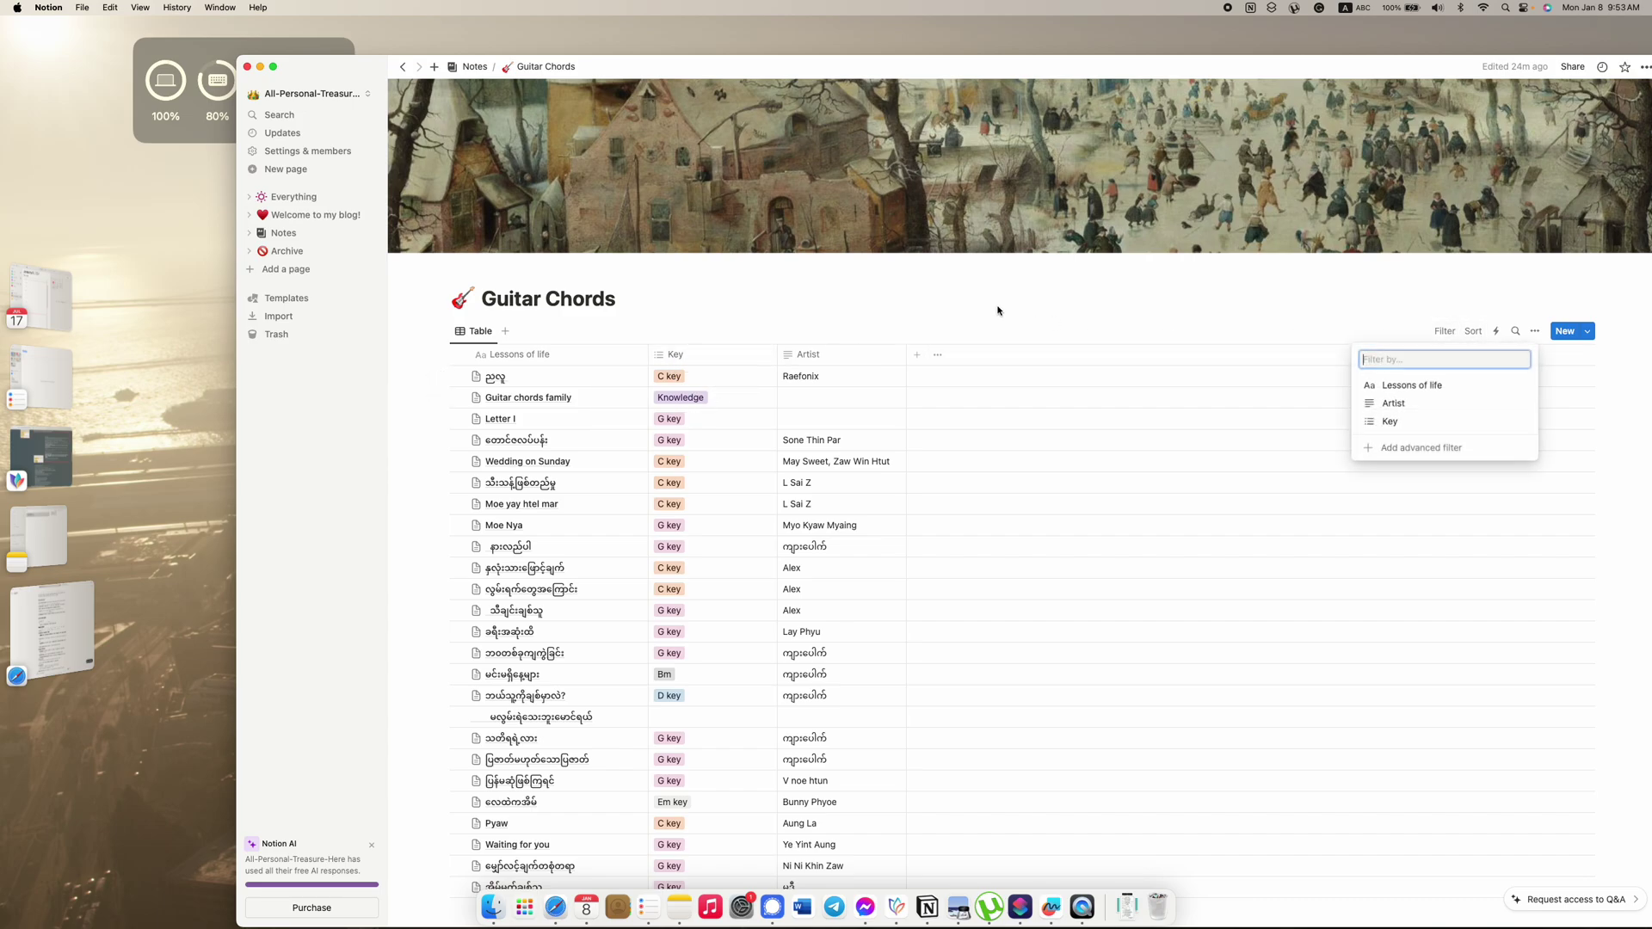
{"action": "left_click", "coordinate": [1386, 422]}
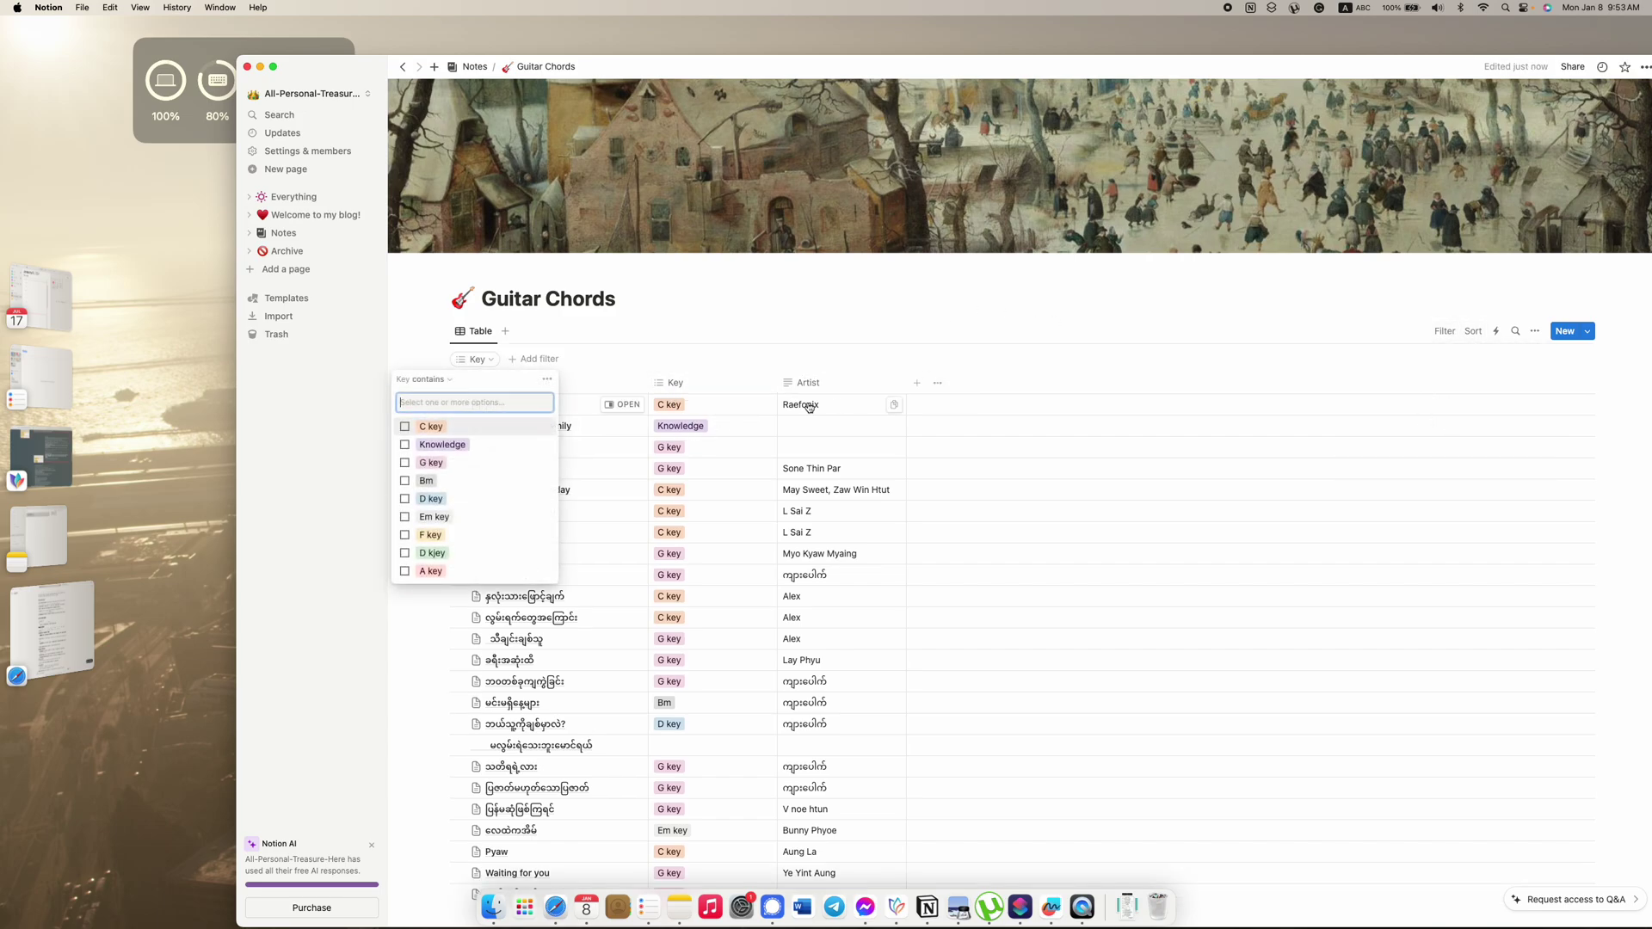
{"action": "left_click", "coordinate": [482, 427]}
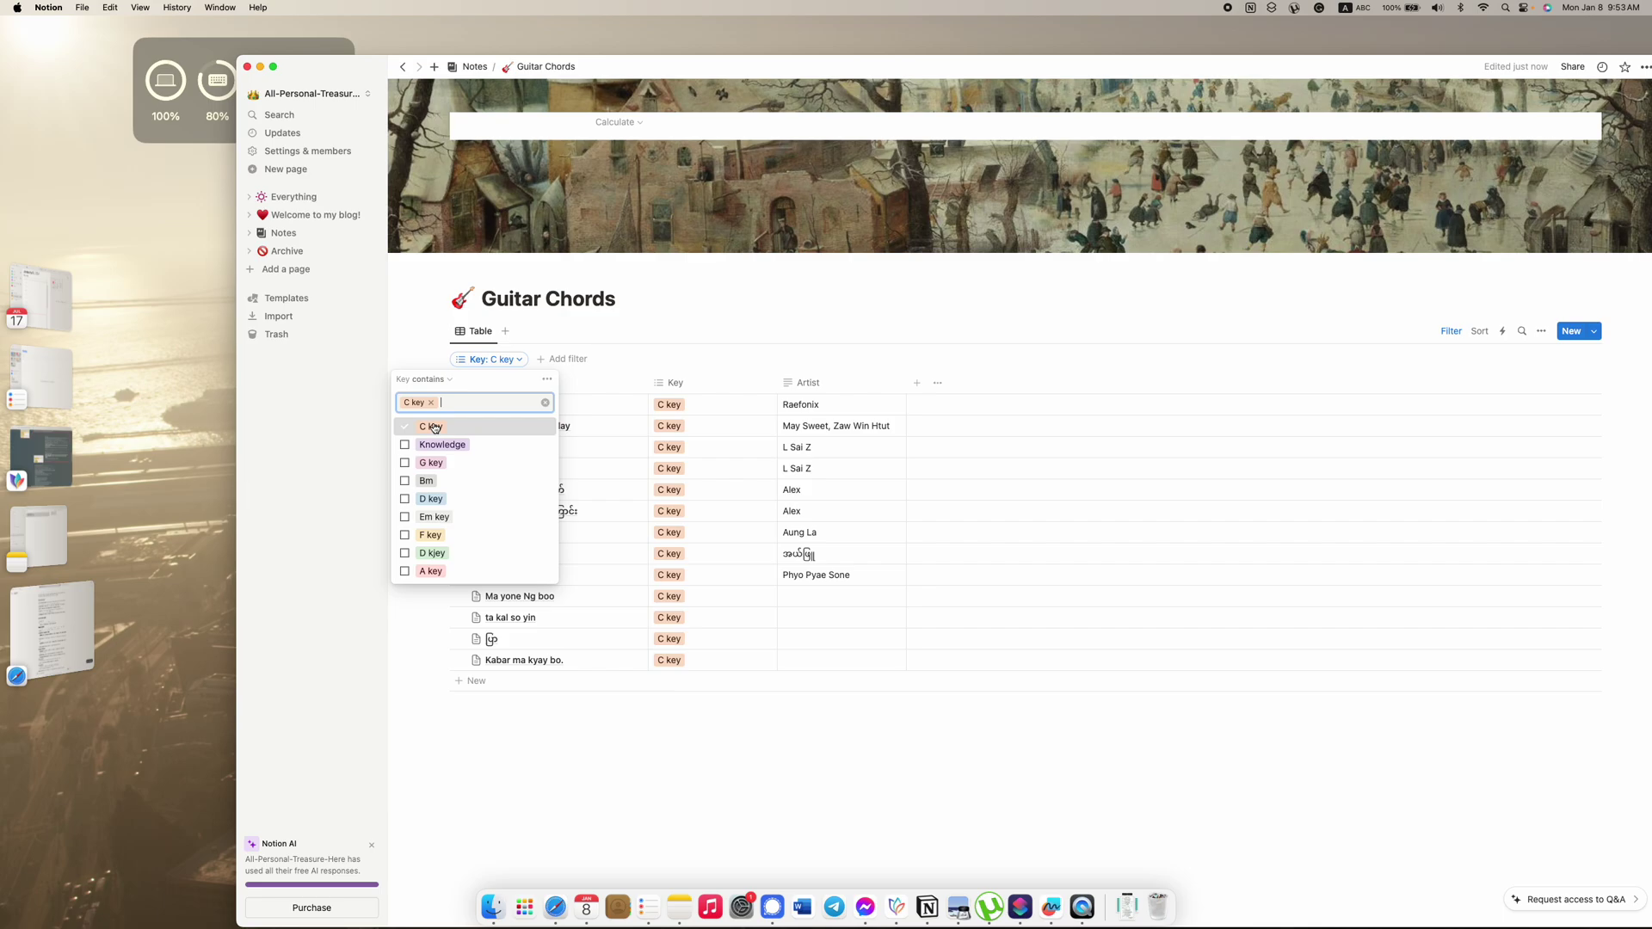
{"action": "left_click", "coordinate": [477, 427]}
{"action": "key", "text": "Escape"}
Step: Open the "Moe yay htel mar" entry beside the table, view its chord sheet and close it
{"action": "scroll", "coordinate": [703, 485], "scroll_direction": "down", "scroll_amount": 5}
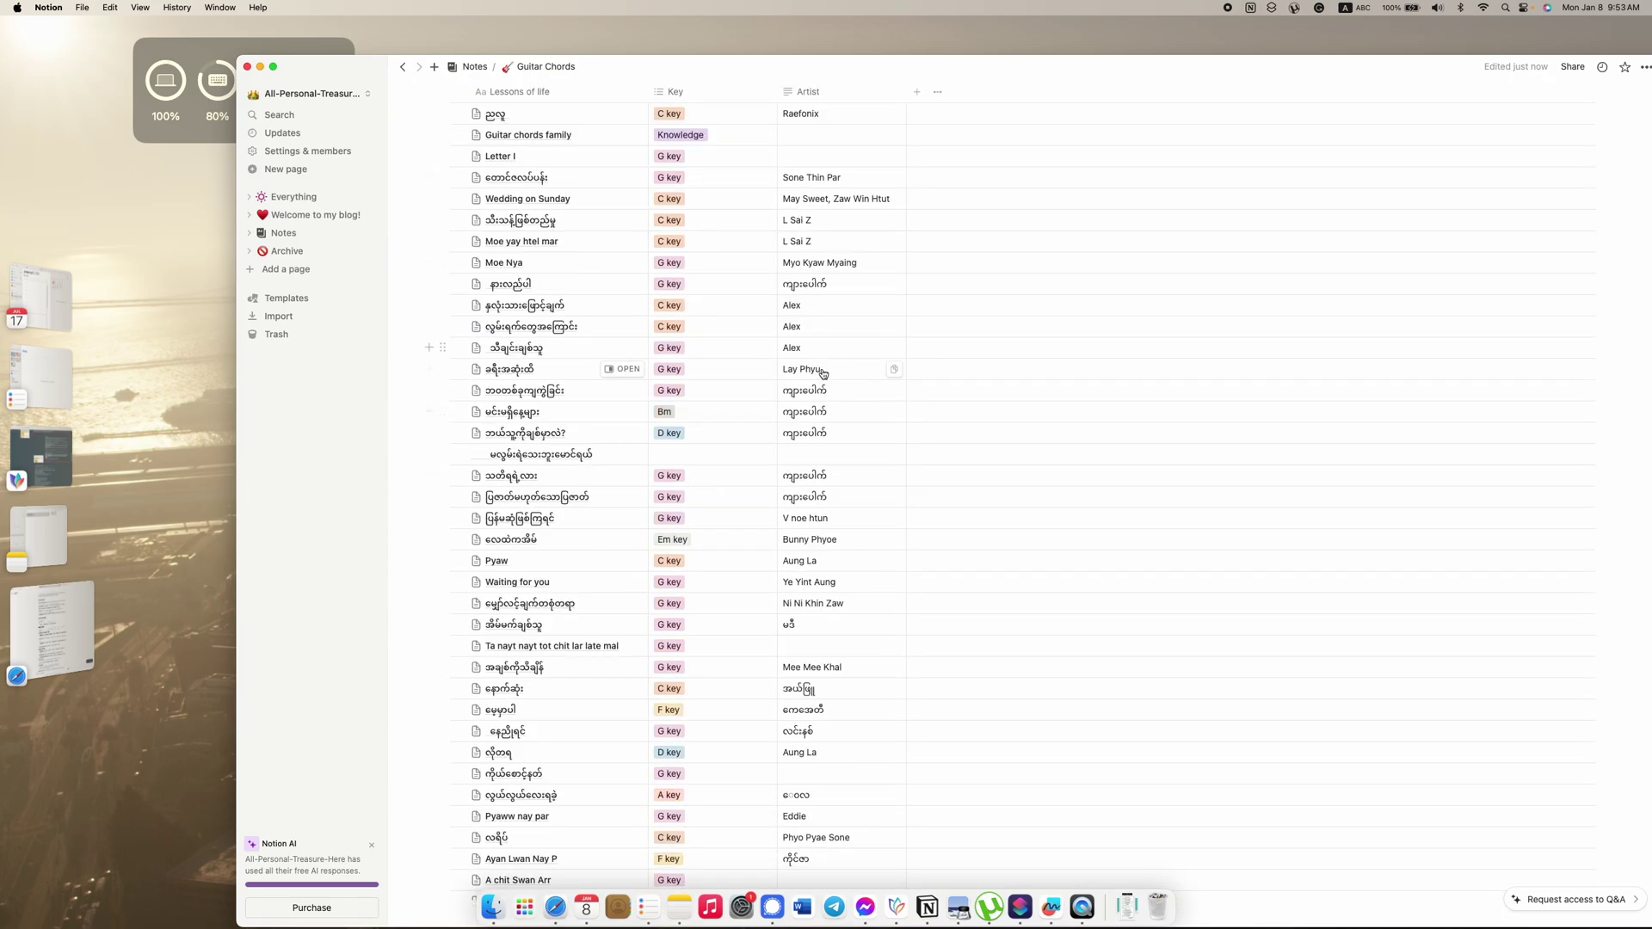
{"action": "scroll", "coordinate": [869, 387], "scroll_direction": "up", "scroll_amount": 5}
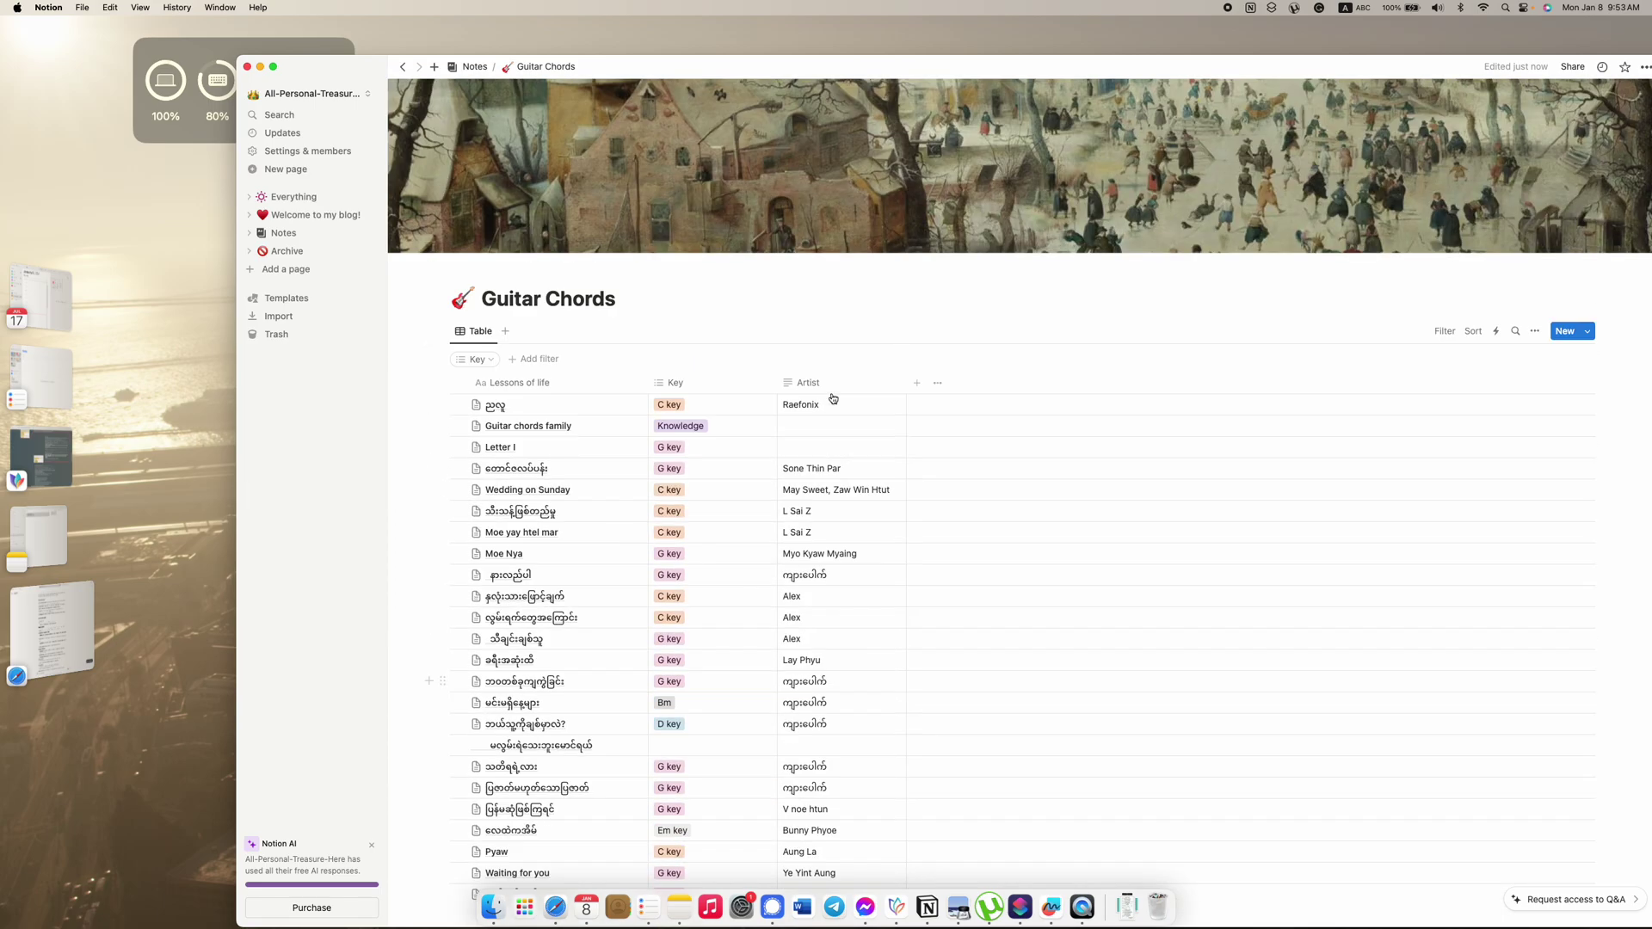
{"action": "left_click", "coordinate": [525, 496]}
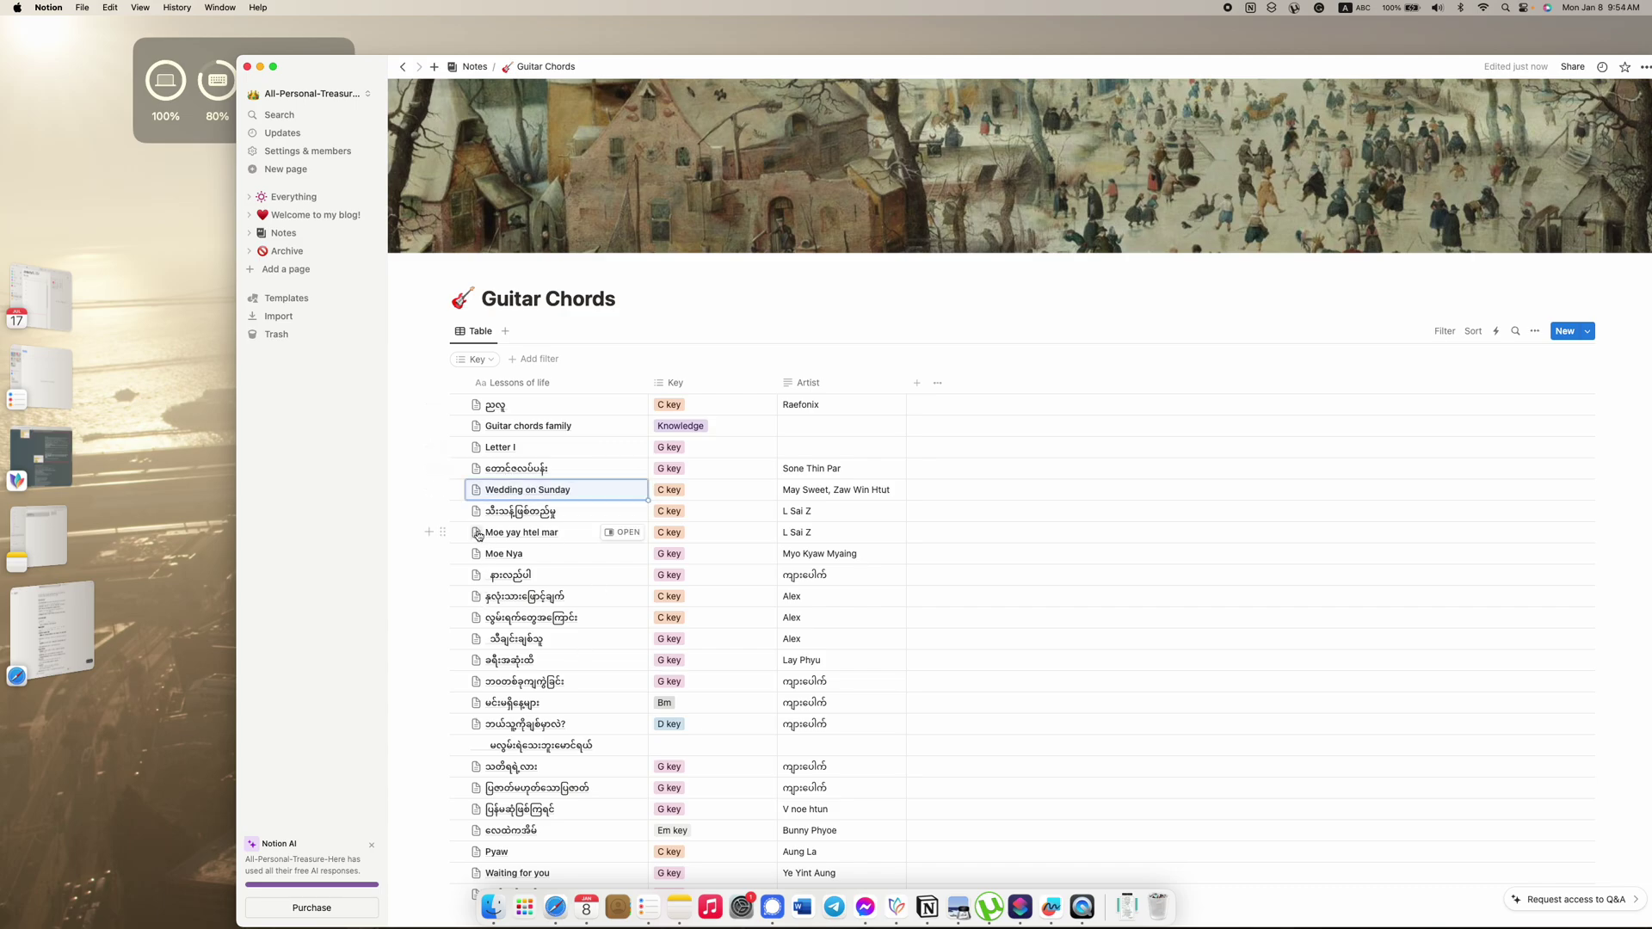
{"action": "left_click", "coordinate": [620, 532]}
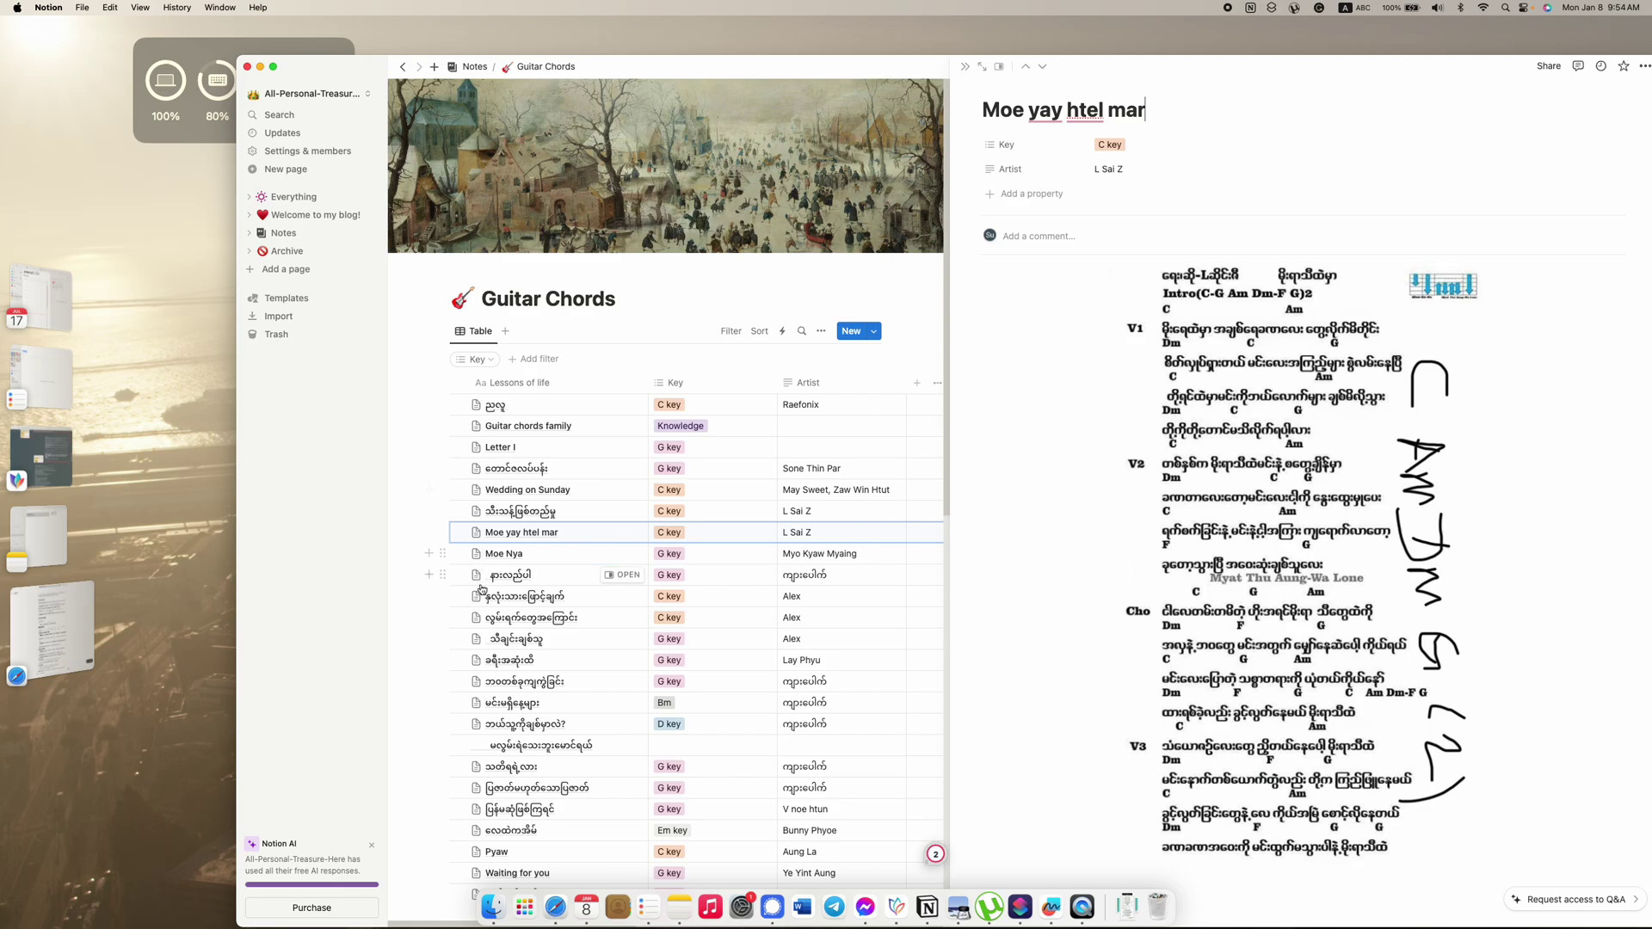
{"action": "left_click_drag", "start_coordinate": [1563, 356], "coordinate": [1293, 517]}
{"action": "left_click", "coordinate": [1549, 515]}
{"action": "left_click", "coordinate": [620, 490]}
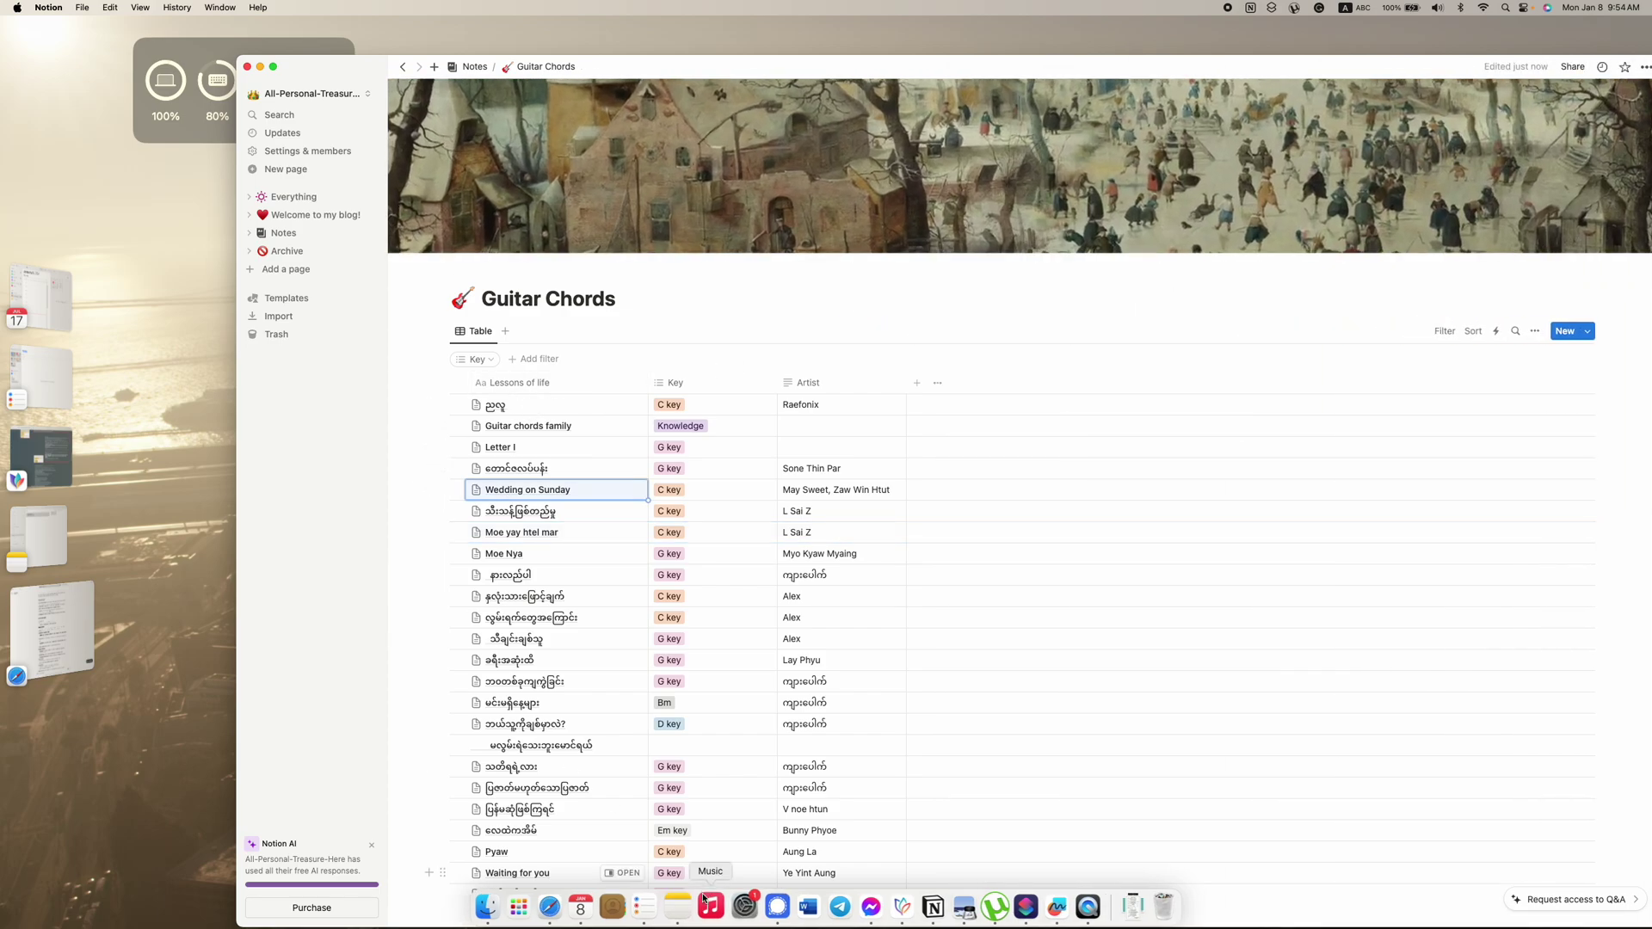
Step: Look at the Blog folder in the Notes app for comparison, and view the rest of Notion's Guitar Chords table
{"action": "left_click", "coordinate": [693, 899]}
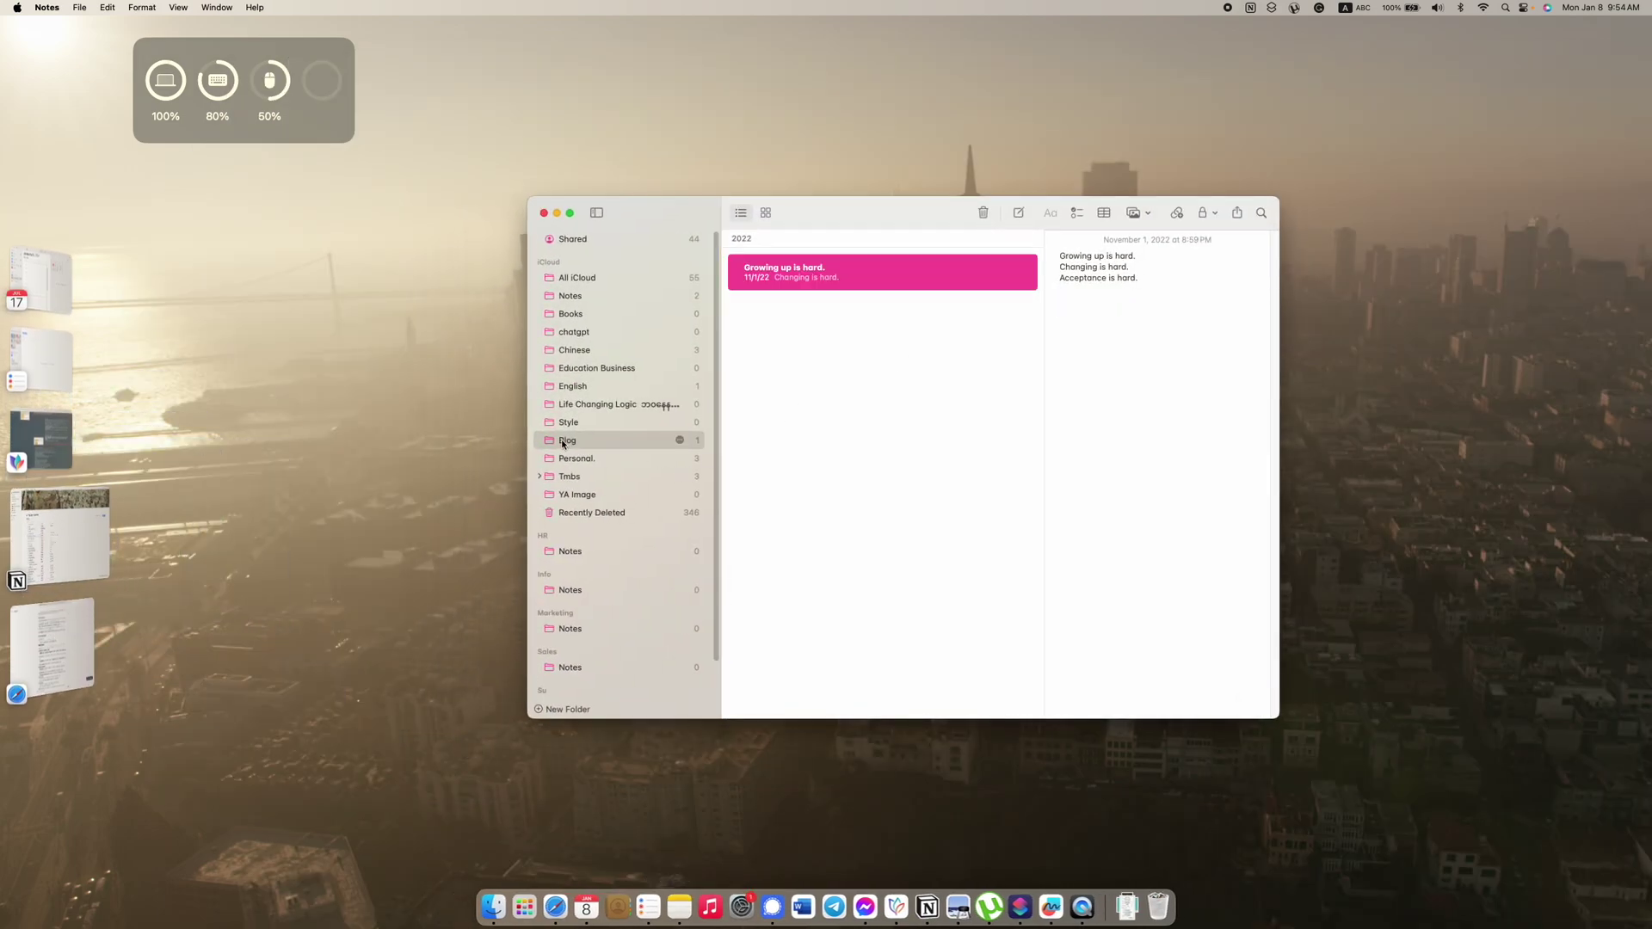
{"action": "left_click", "coordinate": [318, 519]}
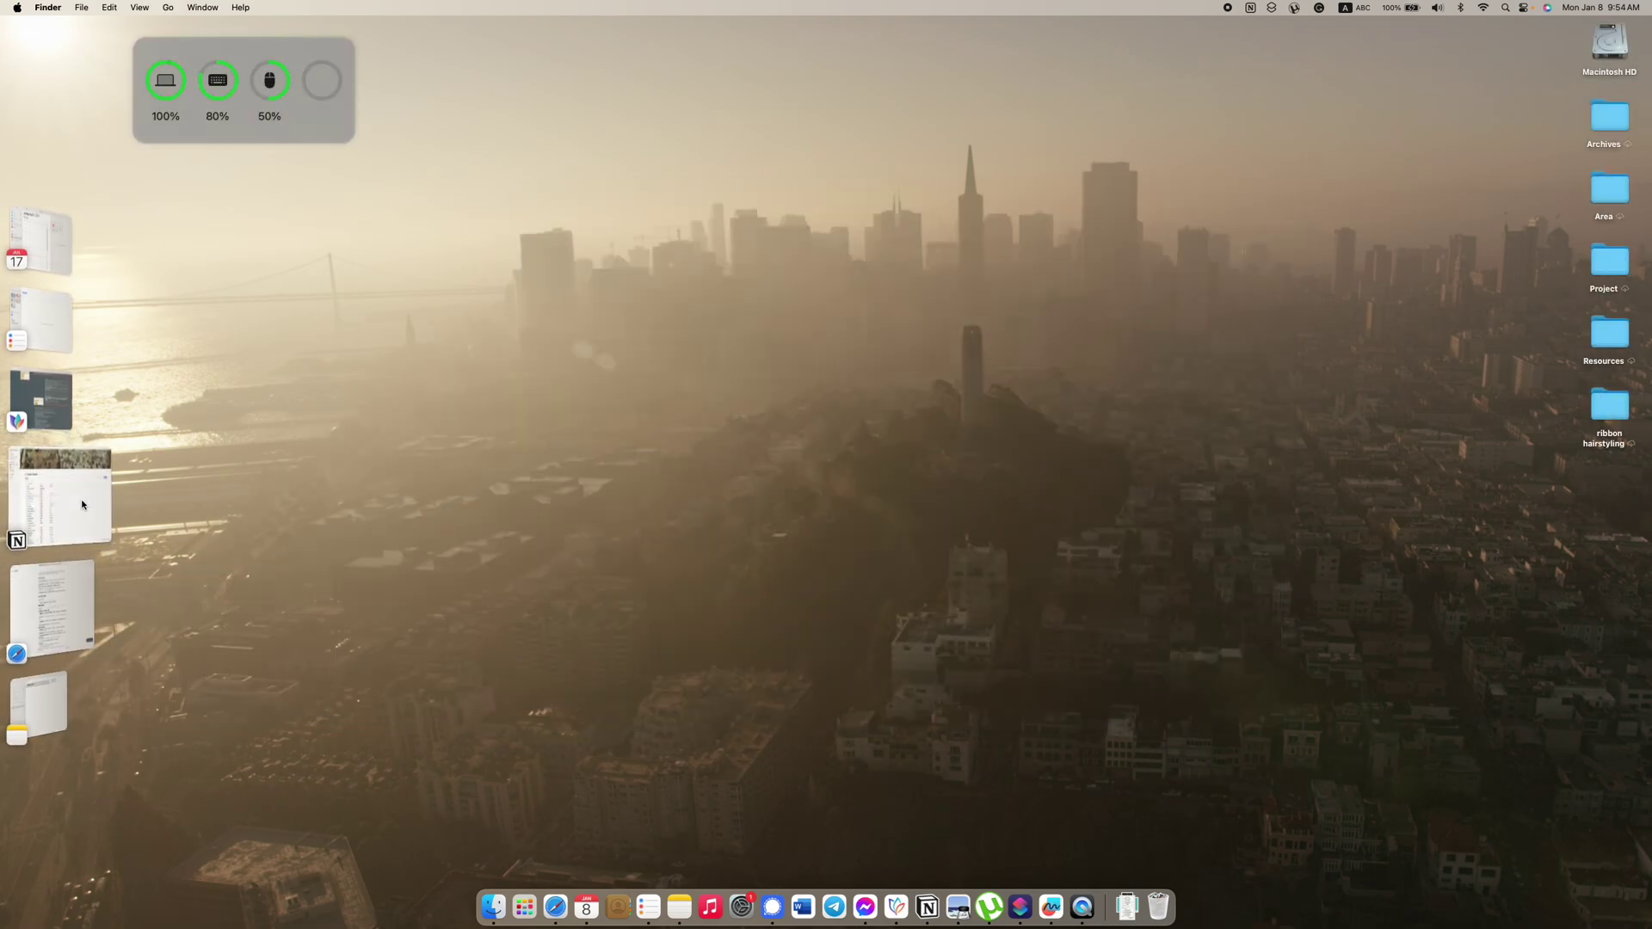
{"action": "left_click", "coordinate": [58, 533]}
{"action": "scroll", "coordinate": [764, 531], "scroll_direction": "down", "scroll_amount": 10}
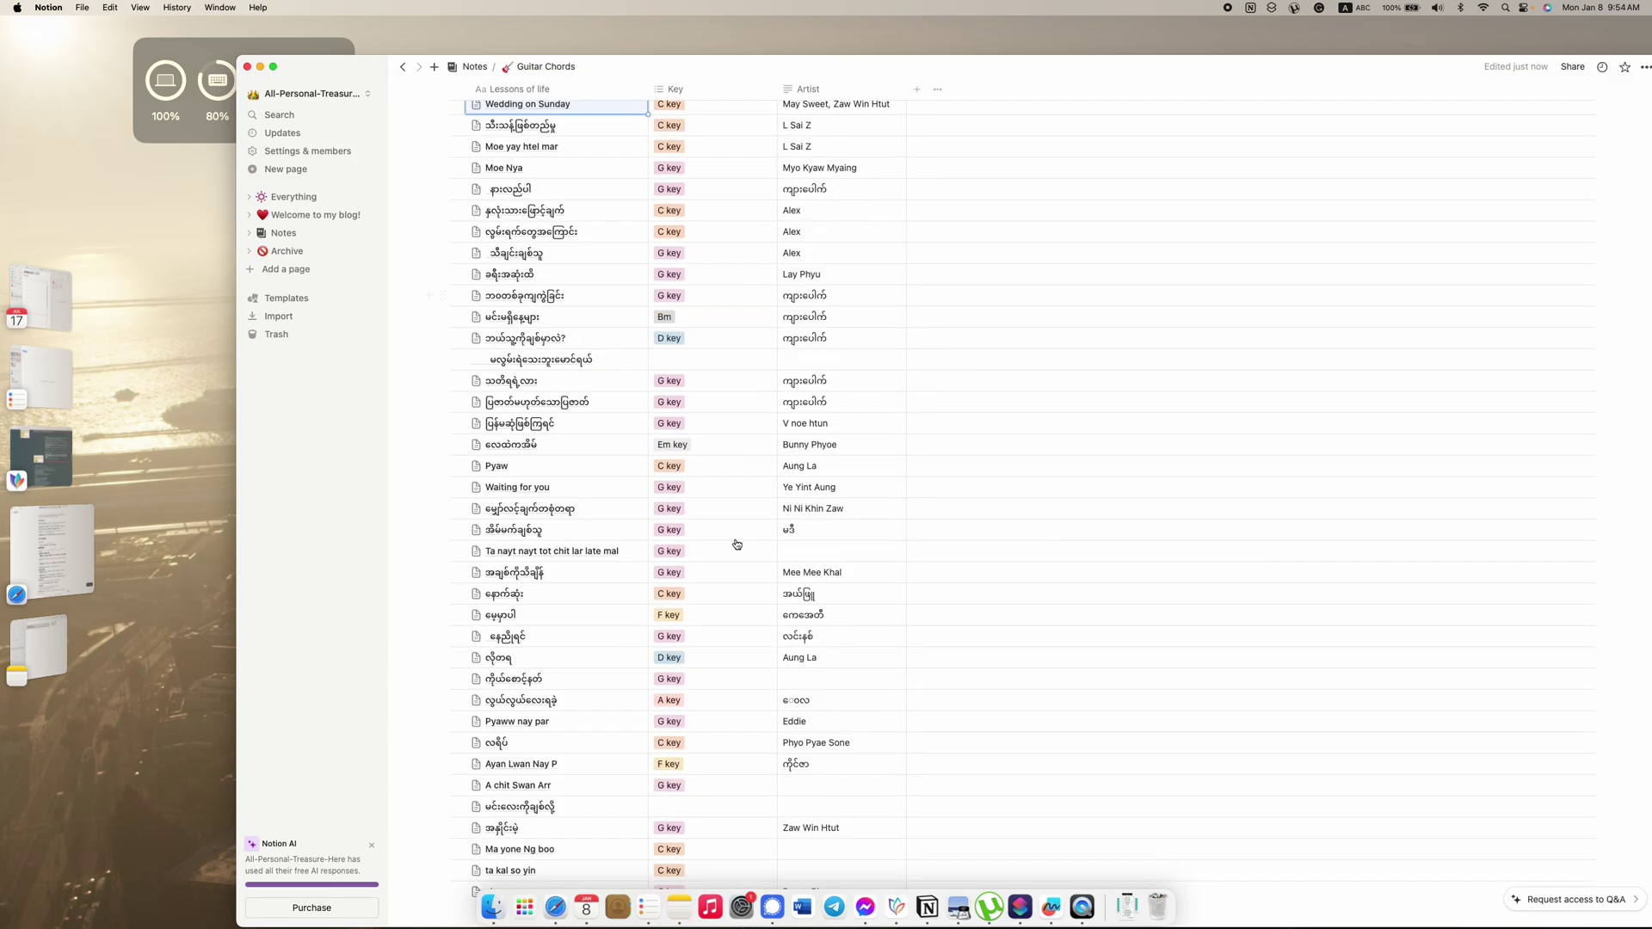
{"action": "scroll", "coordinate": [742, 580], "scroll_direction": "down", "scroll_amount": 3}
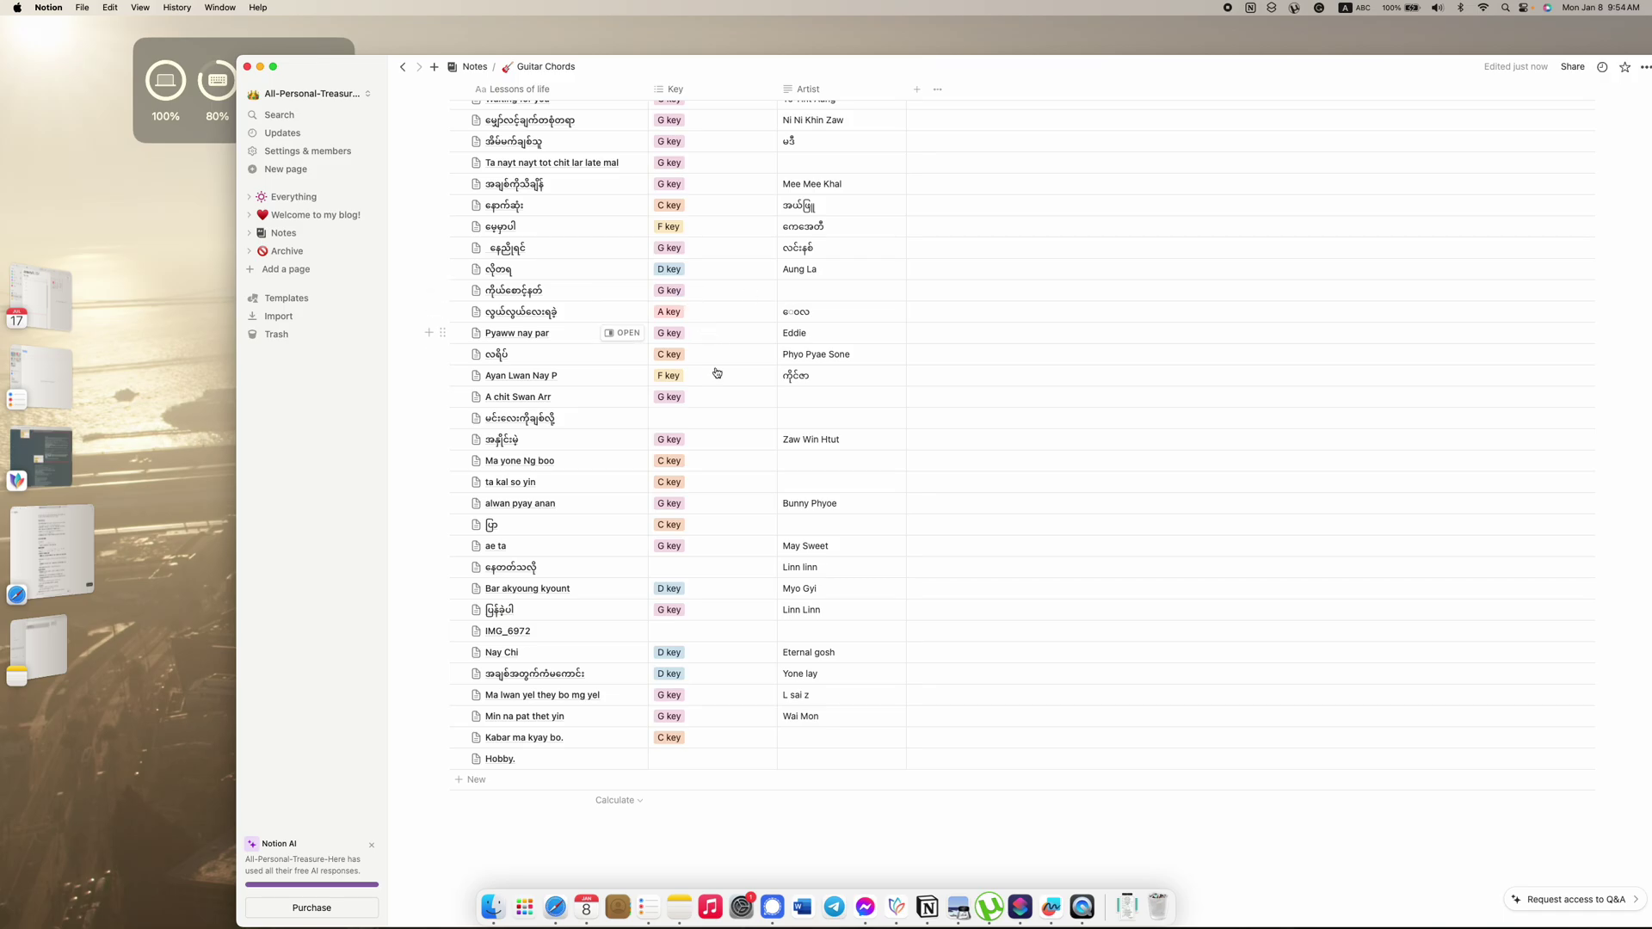
Step: Switch back to the ChatGPT answer in Safari and highlight the word "Customization" under What is Notion
{"action": "left_click", "coordinate": [555, 908]}
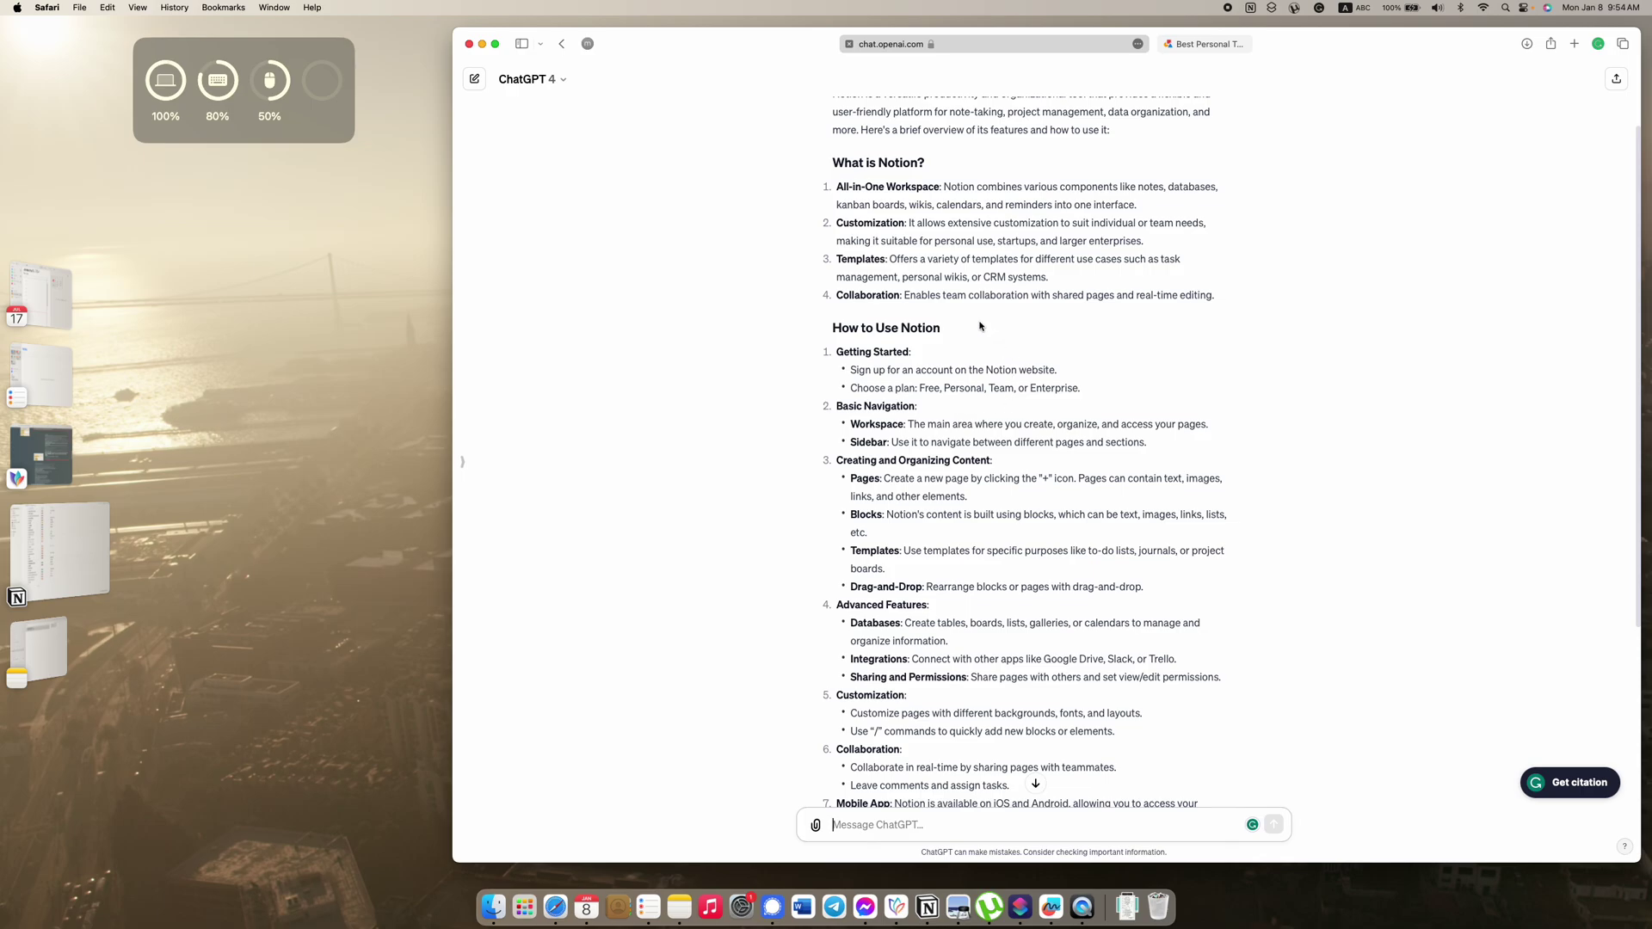
{"action": "double_click", "coordinate": [874, 223]}
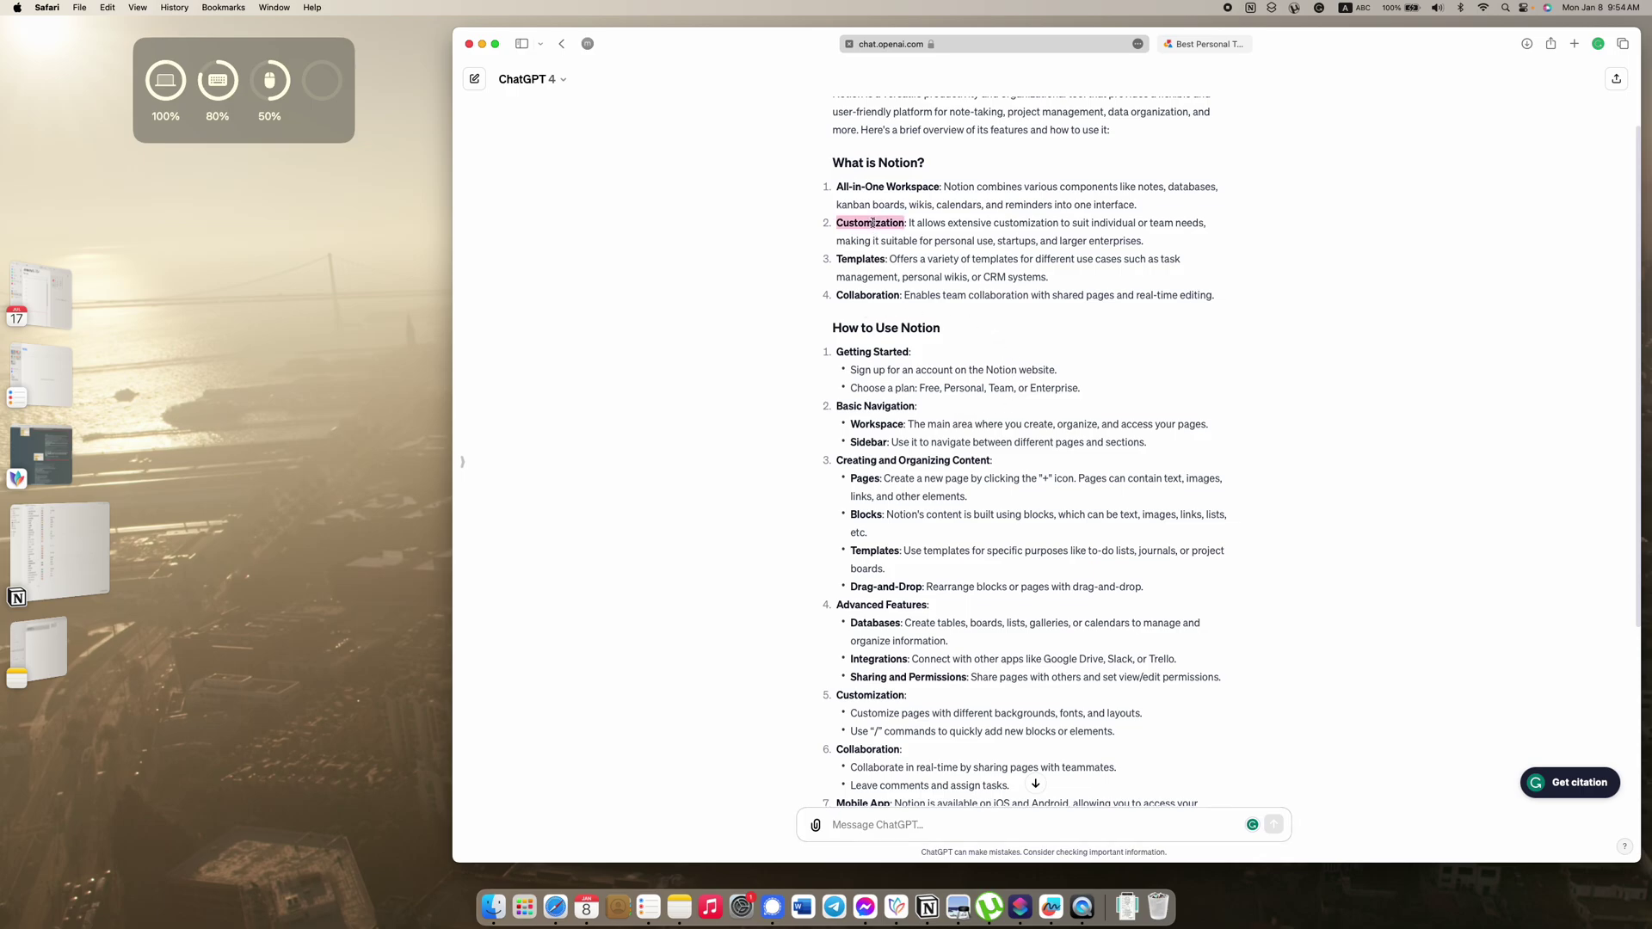
Step: Browse the free templates listed on Notion's Personal templates page in the other browser tab
{"action": "left_click", "coordinate": [873, 223]}
{"action": "left_click", "coordinate": [1205, 44]}
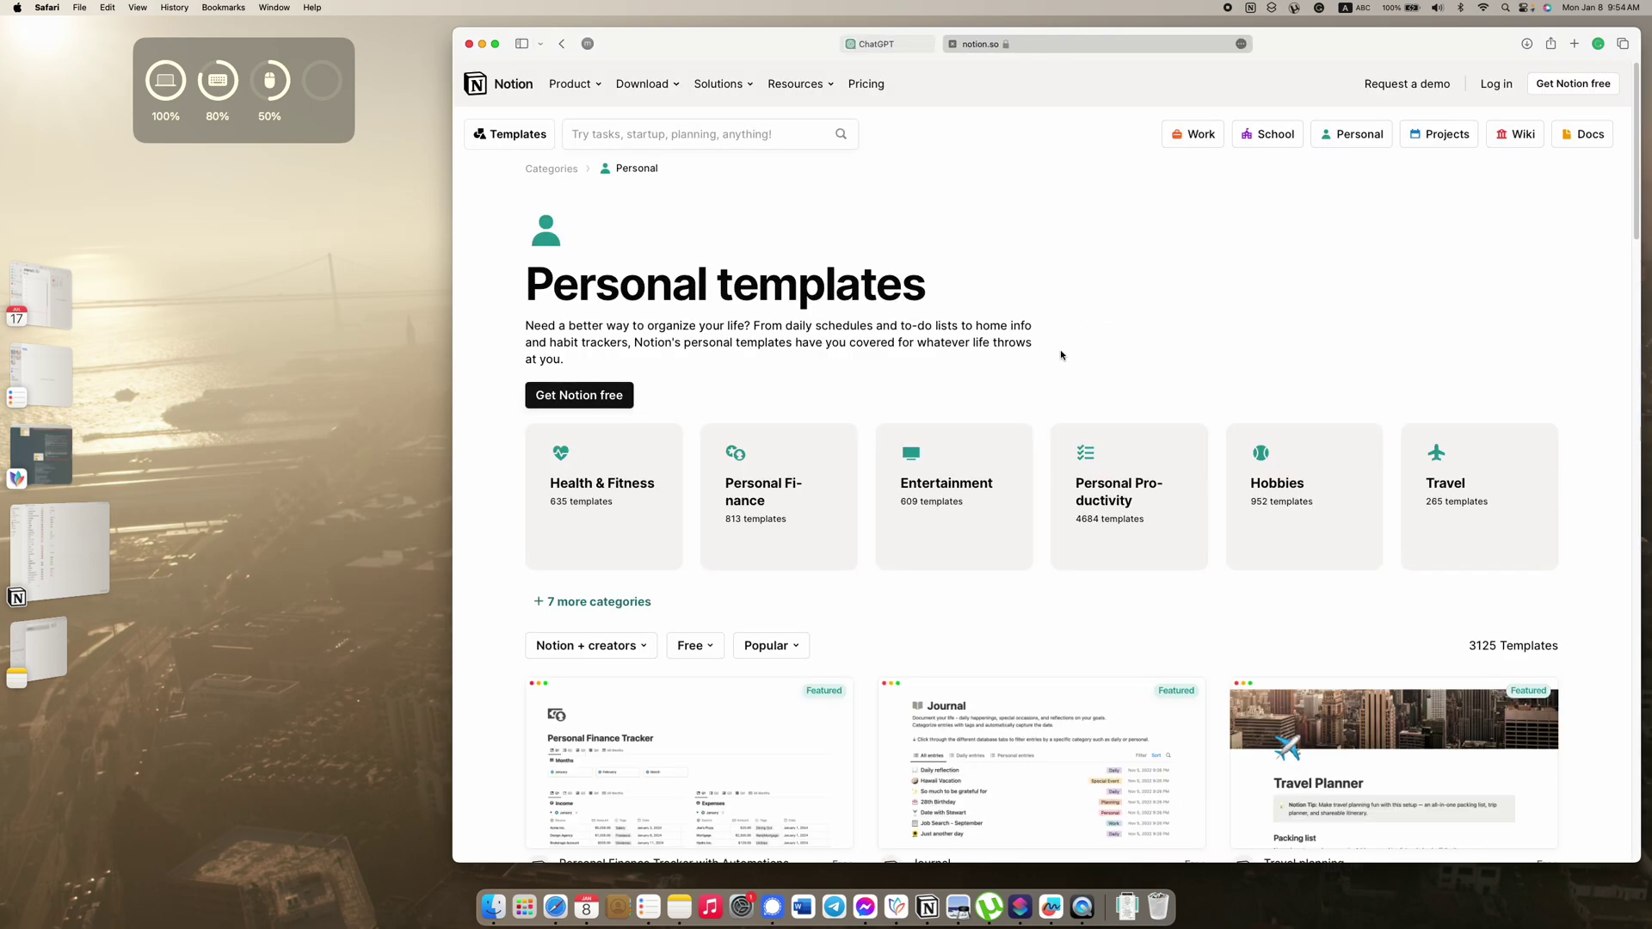
{"action": "scroll", "coordinate": [1061, 354], "scroll_direction": "down", "scroll_amount": 5}
{"action": "scroll", "coordinate": [955, 503], "scroll_direction": "down", "scroll_amount": 5}
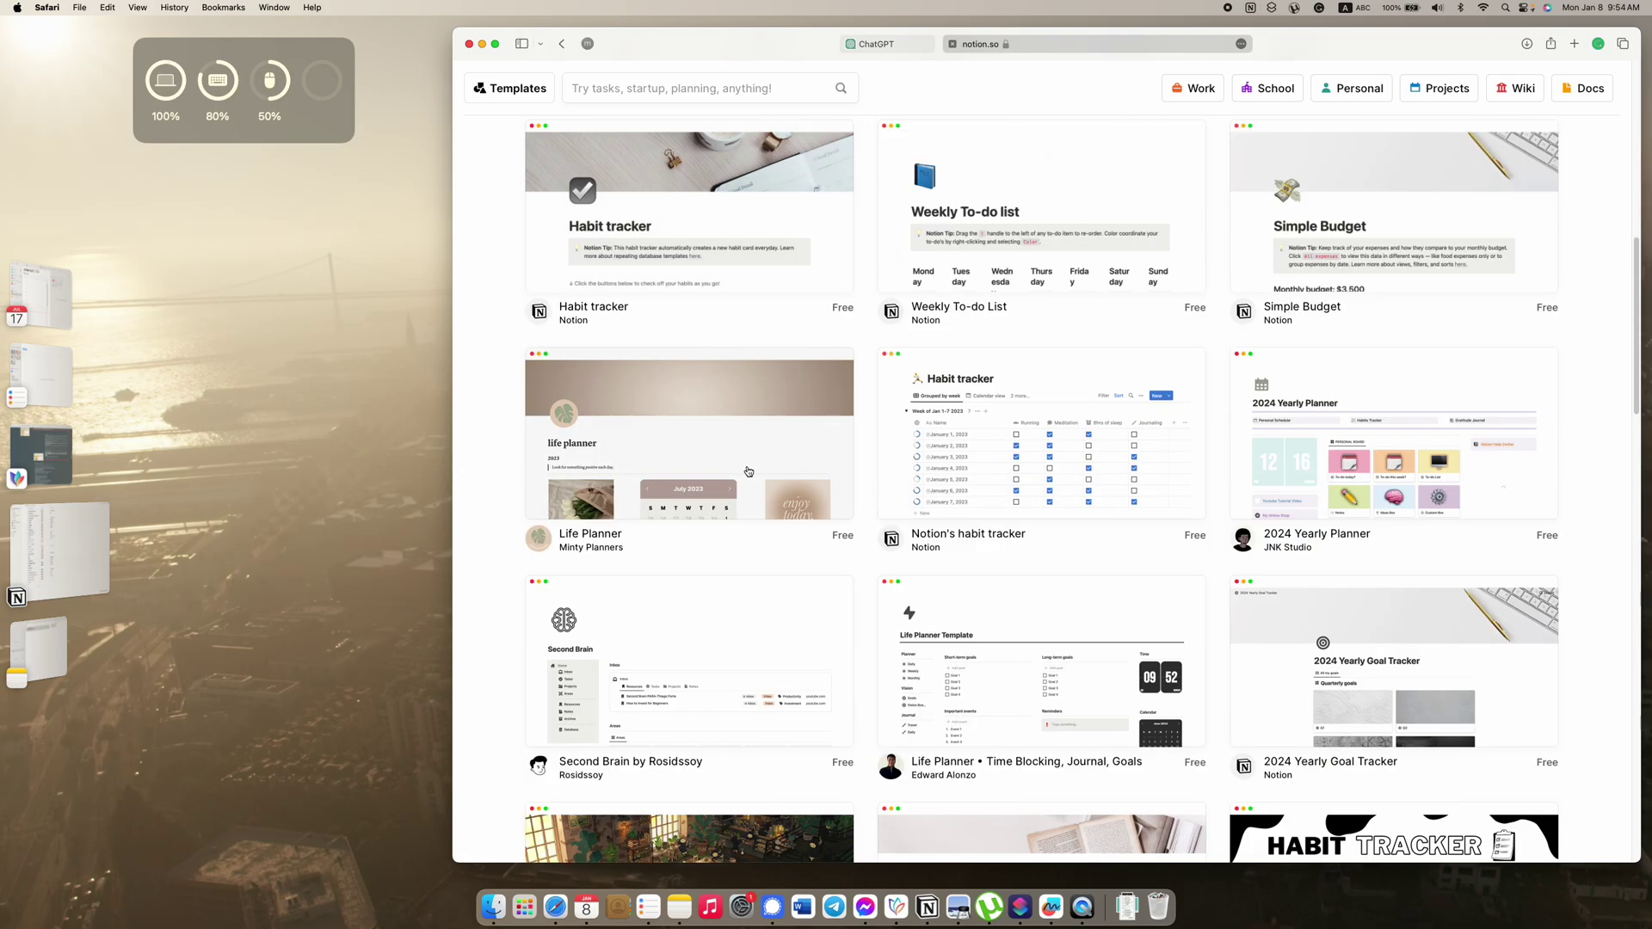
{"action": "scroll", "coordinate": [1226, 792], "scroll_direction": "down", "scroll_amount": 20}
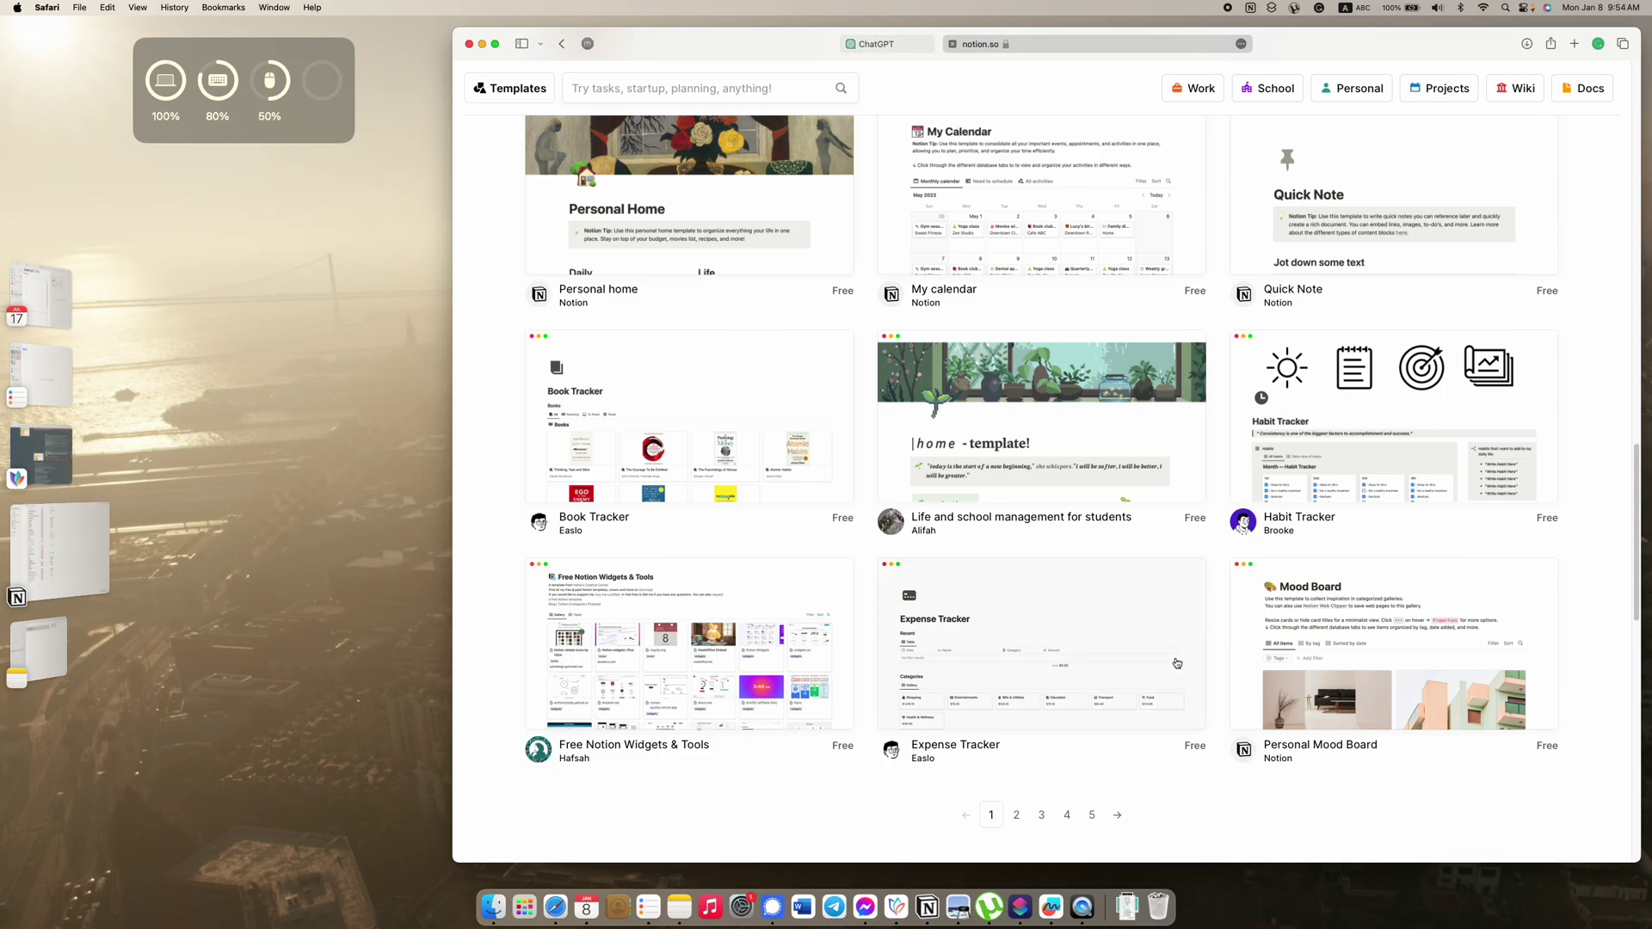
{"action": "scroll", "coordinate": [1073, 645], "scroll_direction": "up", "scroll_amount": 20}
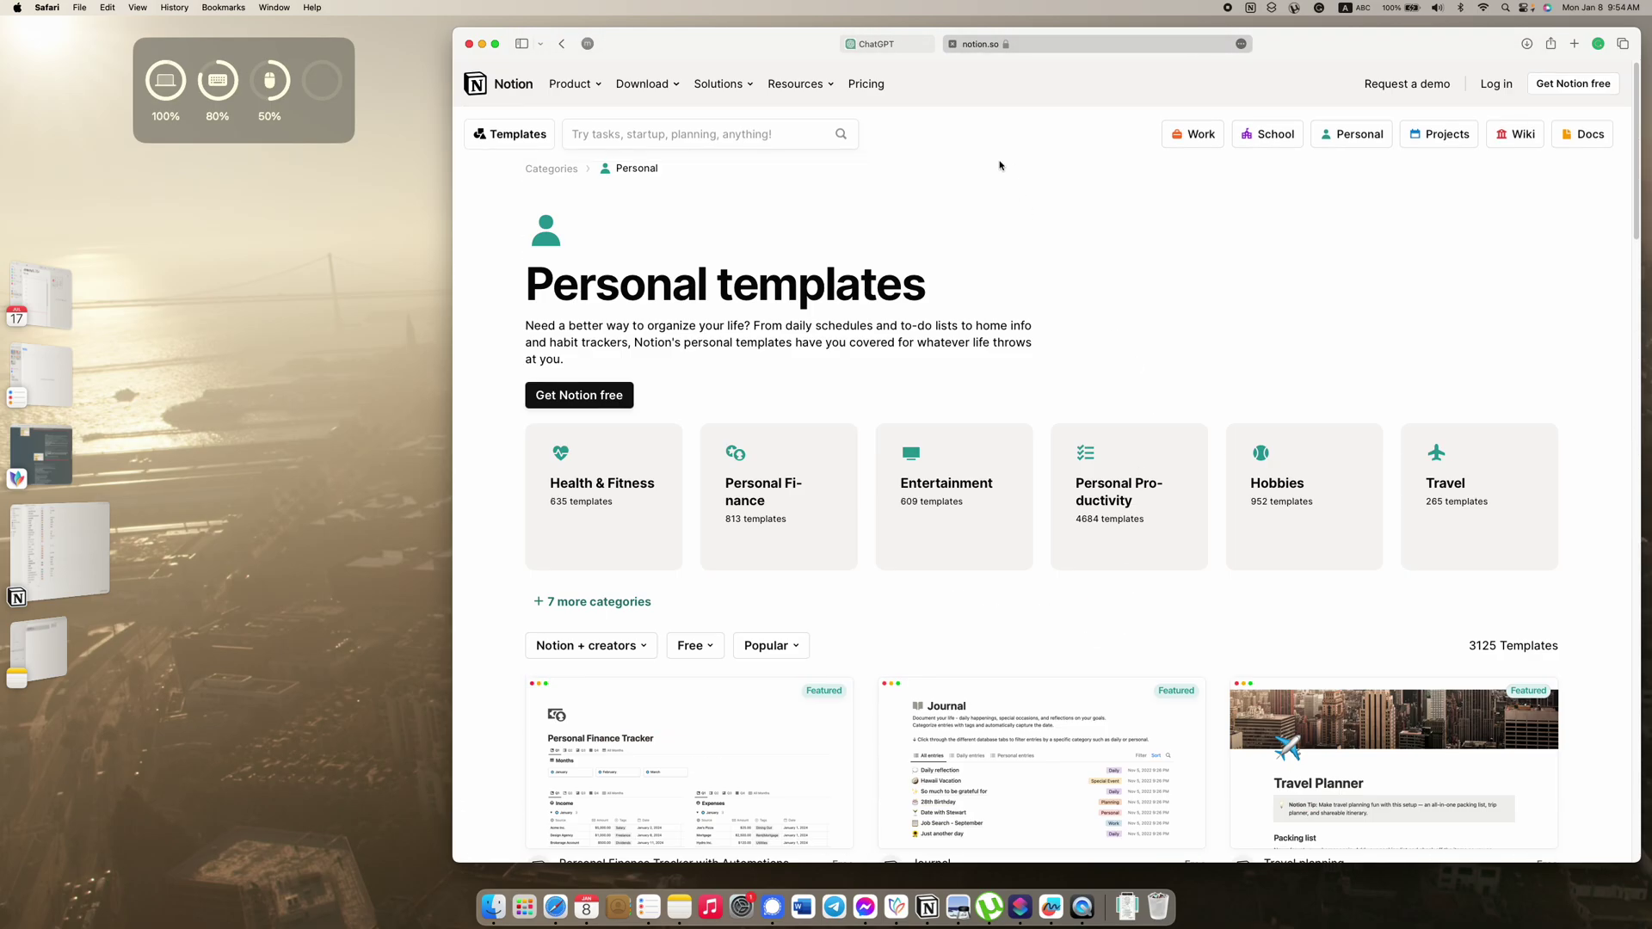
Step: Return to the ChatGPT answer and highlight the Templates and Collaboration points under What is Notion
{"action": "left_click", "coordinate": [886, 44]}
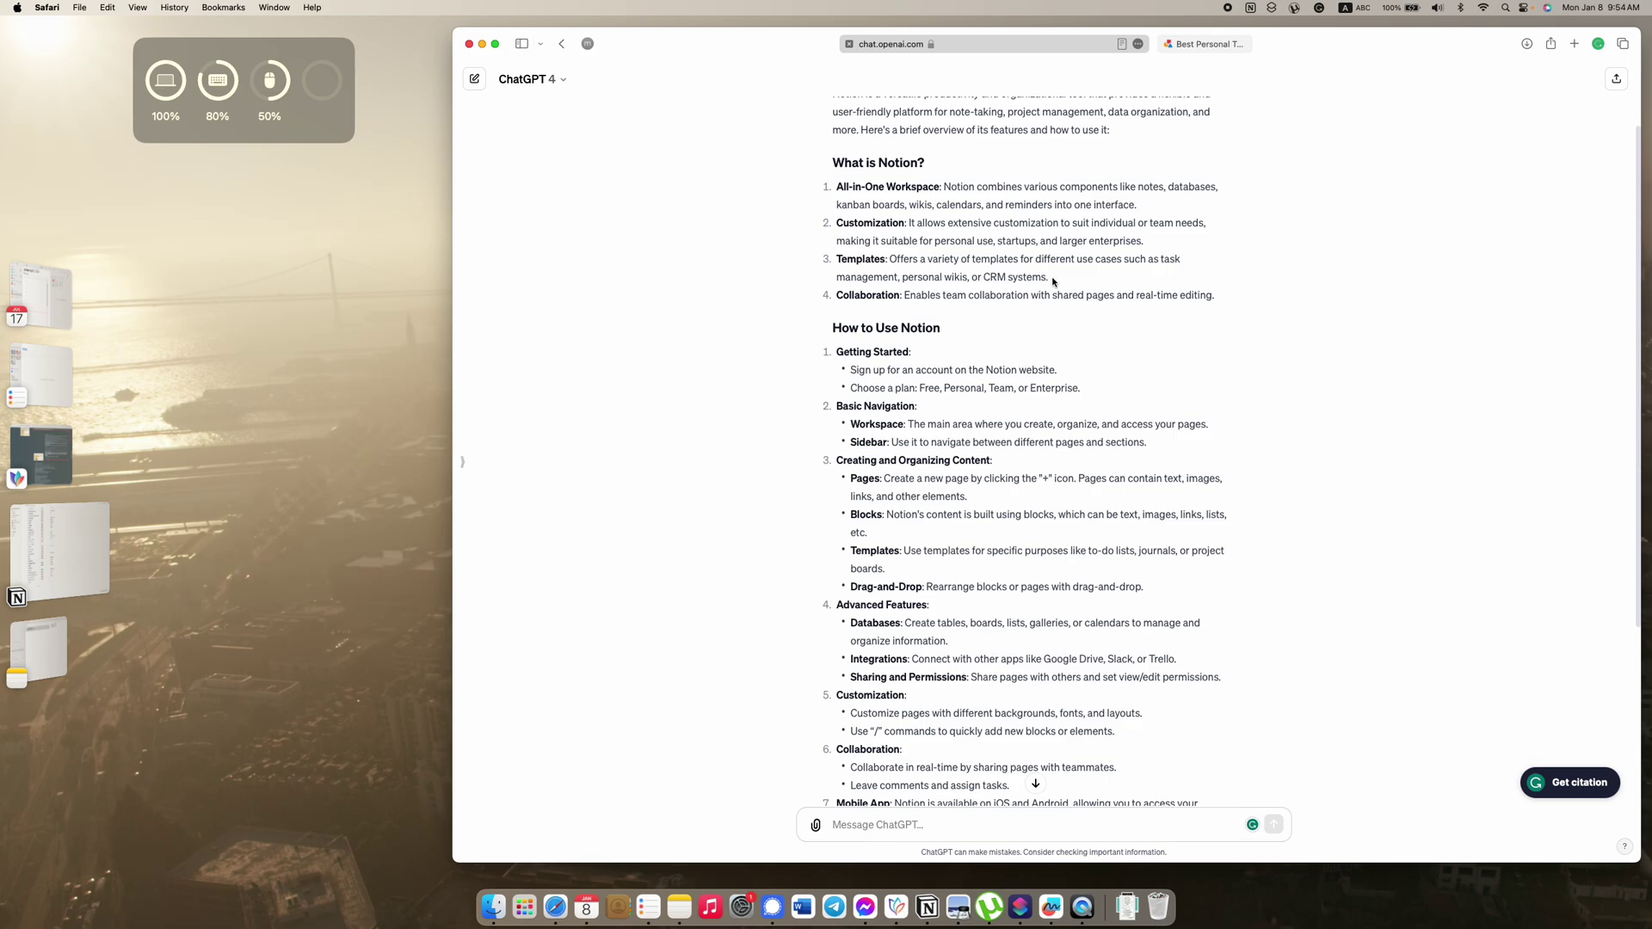
{"action": "left_click_drag", "start_coordinate": [1096, 277], "coordinate": [827, 262]}
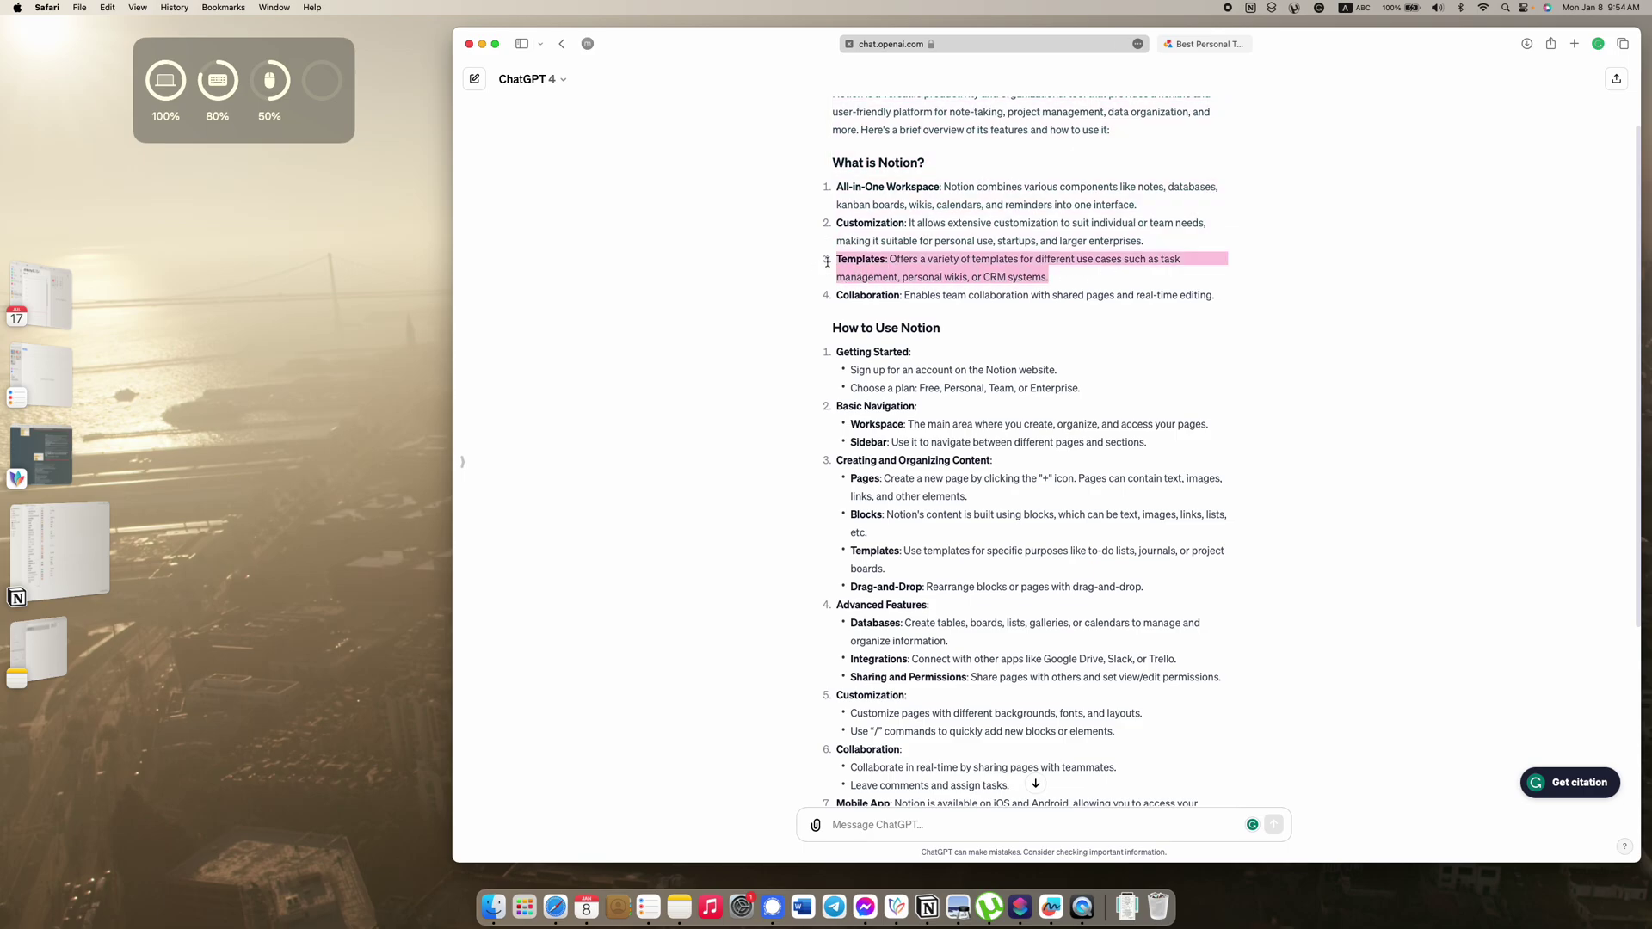
{"action": "left_click", "coordinate": [888, 538]}
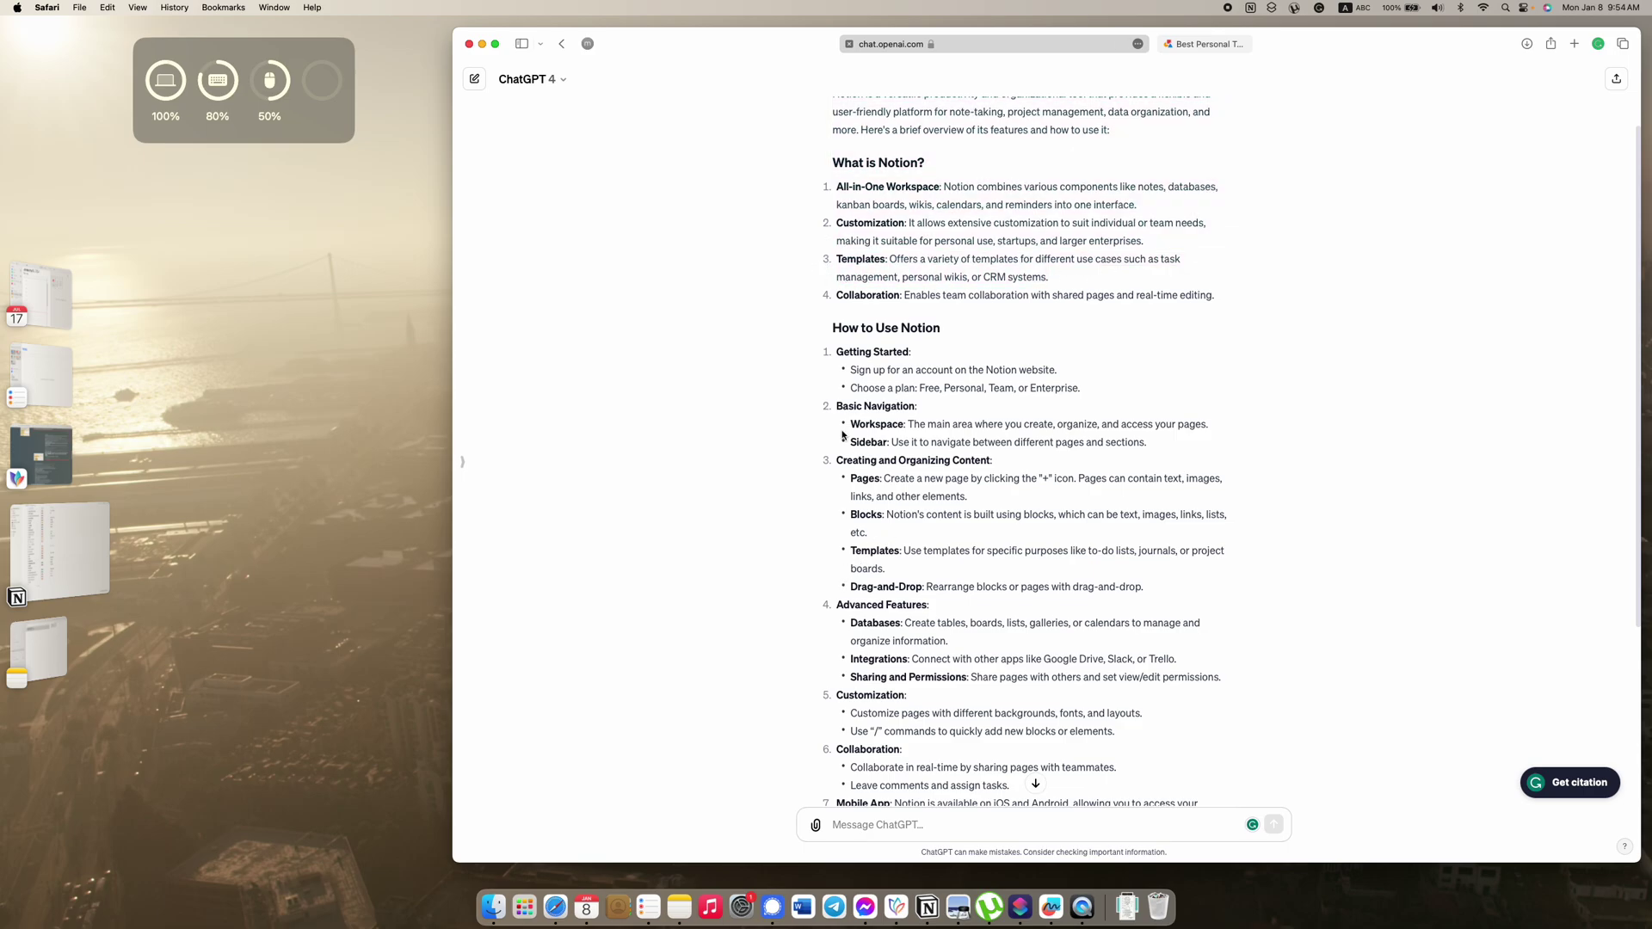
{"action": "triple_click", "coordinate": [962, 293]}
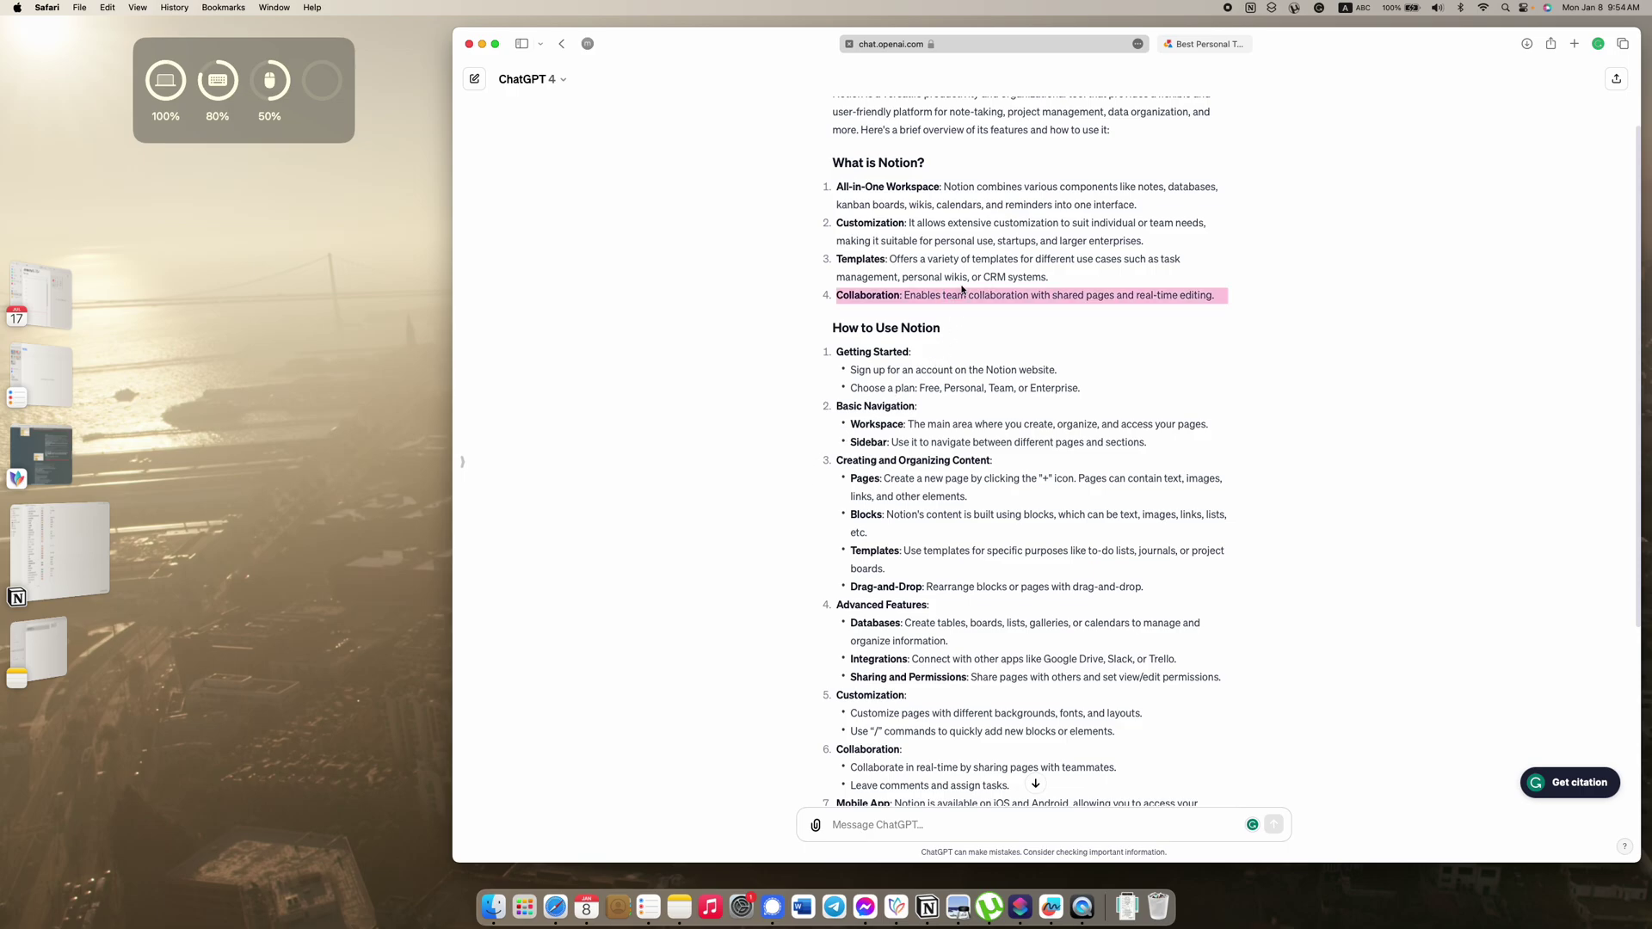
{"action": "left_click", "coordinate": [986, 296]}
Step: Read through the How to Use Notion and Tips for Effective Use sections of the ChatGPT answer
{"action": "scroll", "coordinate": [986, 296], "scroll_direction": "down", "scroll_amount": 2}
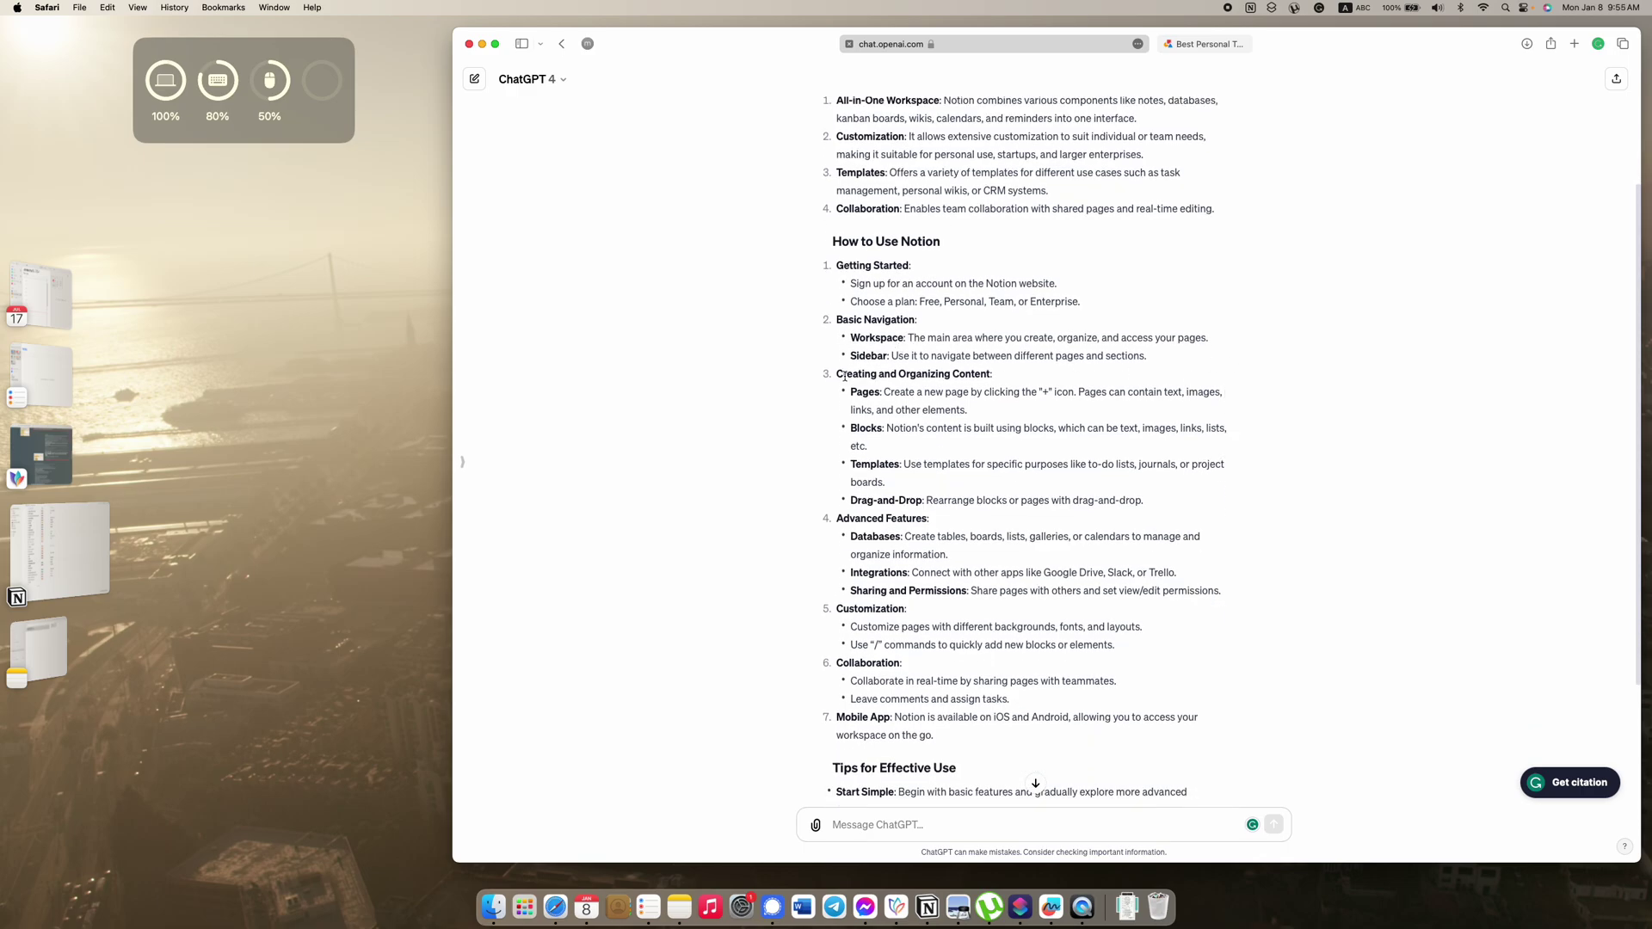
{"action": "left_click_drag", "start_coordinate": [845, 293], "coordinate": [835, 664]}
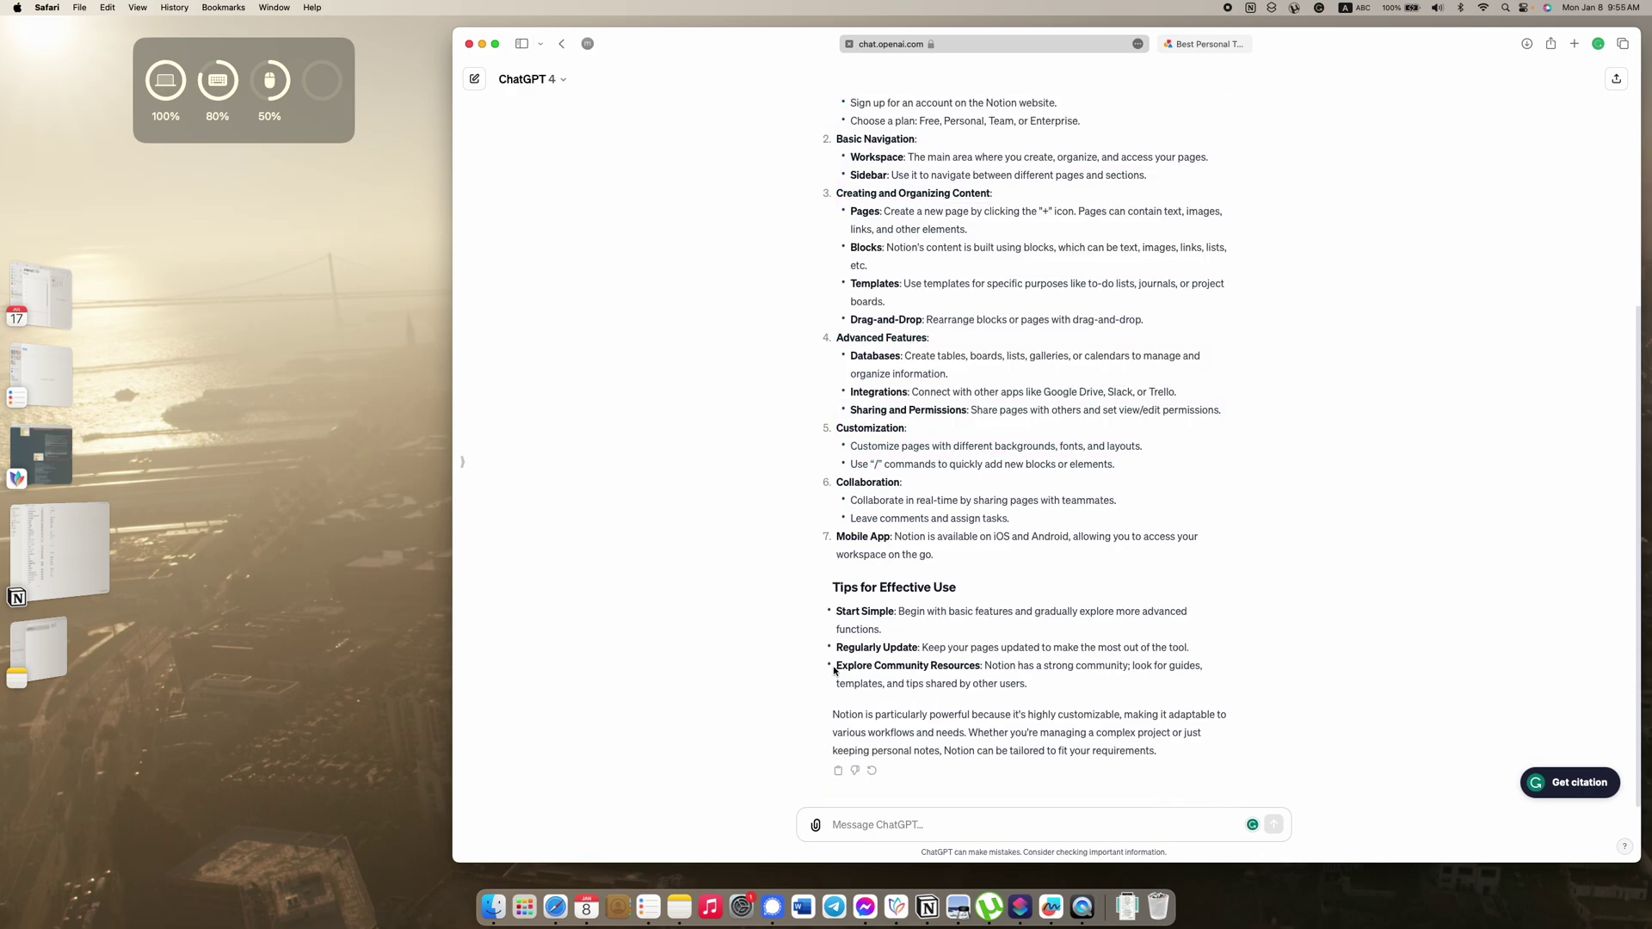
{"action": "left_click", "coordinate": [903, 386]}
Step: Switch to Notion, open the Everything page and look over its Navigation, Tasks, Daily Journal and Areas sections
{"action": "left_click", "coordinate": [927, 907]}
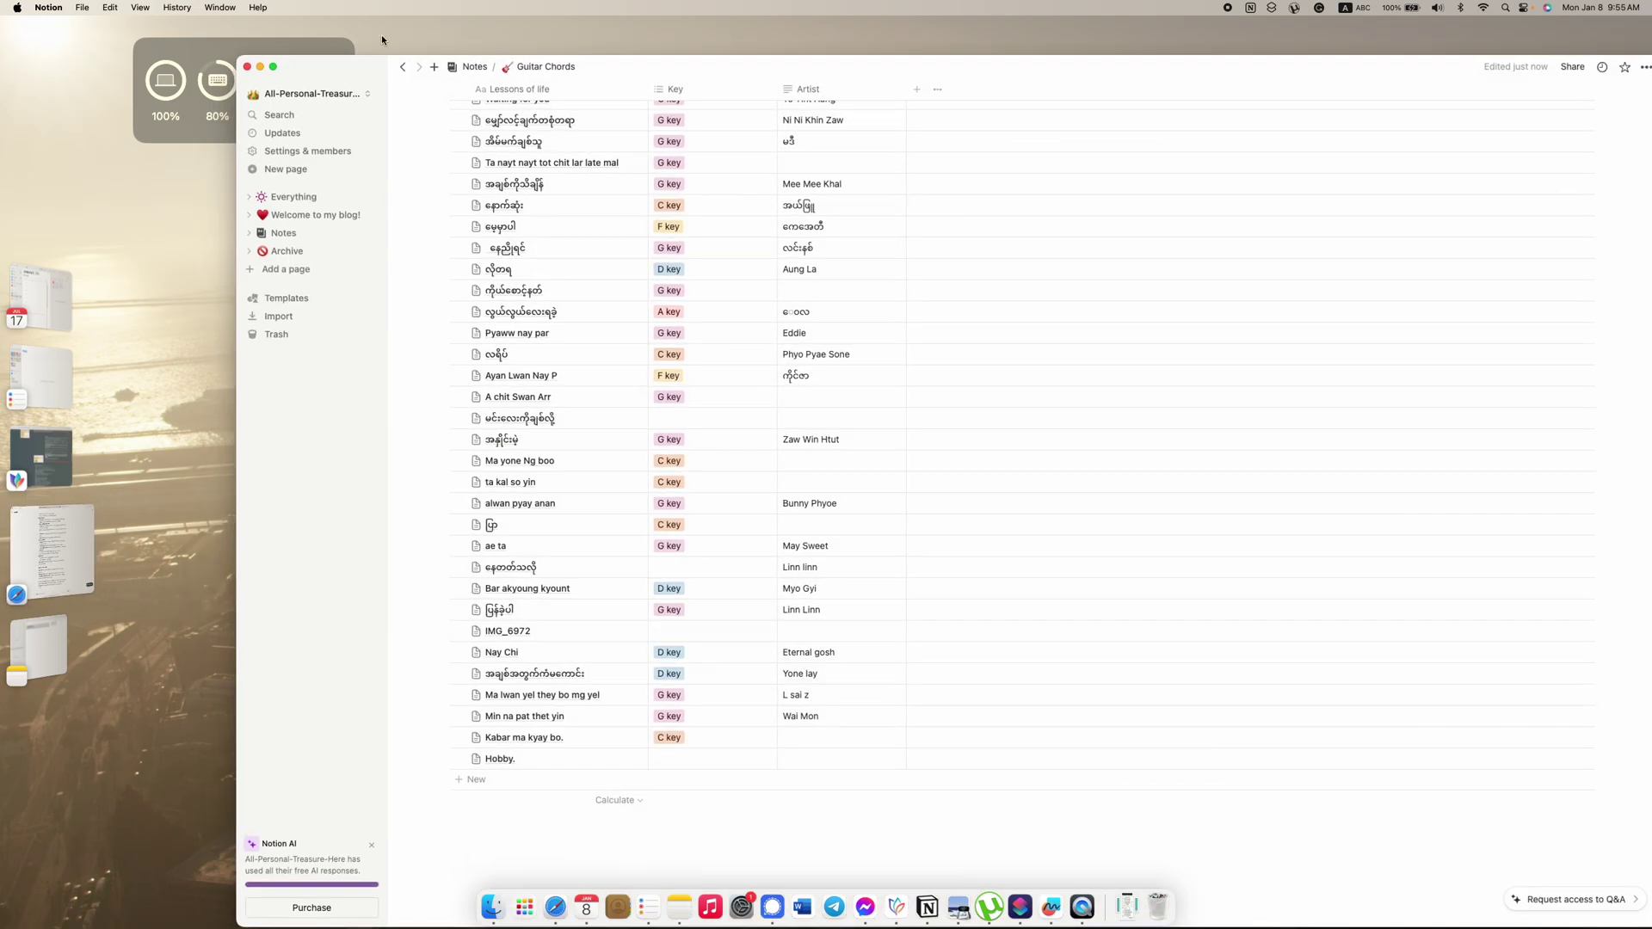
{"action": "left_click", "coordinate": [292, 197]}
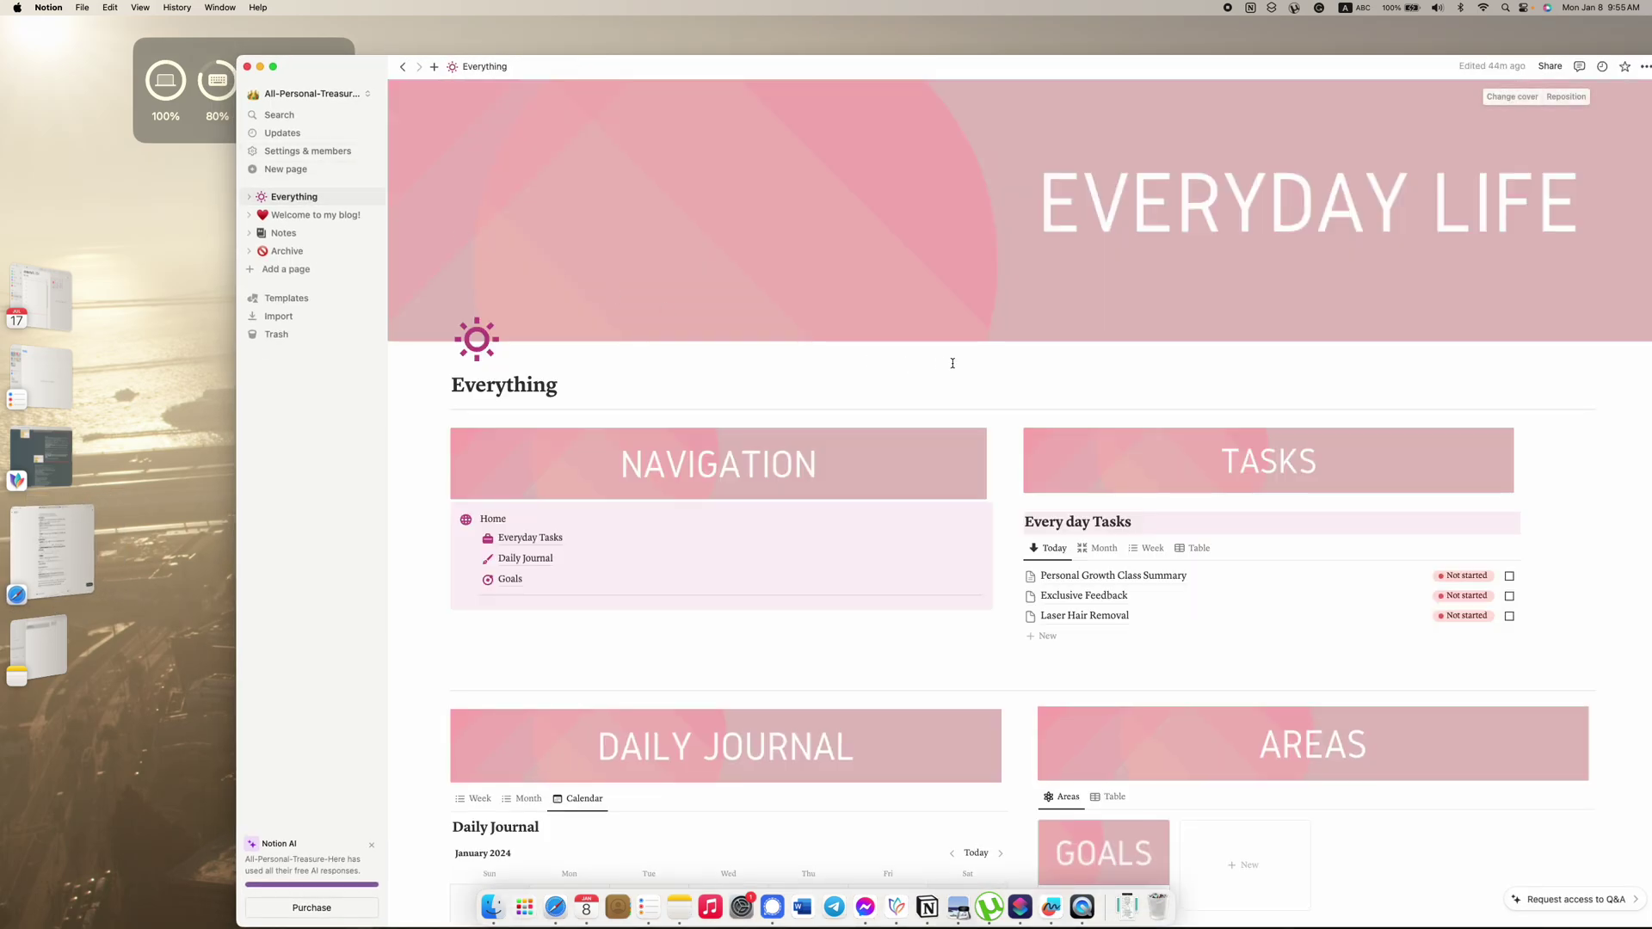
{"action": "scroll", "coordinate": [964, 353], "scroll_direction": "down", "scroll_amount": 1}
{"action": "left_click_drag", "start_coordinate": [854, 79], "coordinate": [787, 42]}
{"action": "scroll", "coordinate": [599, 407], "scroll_direction": "down", "scroll_amount": 3}
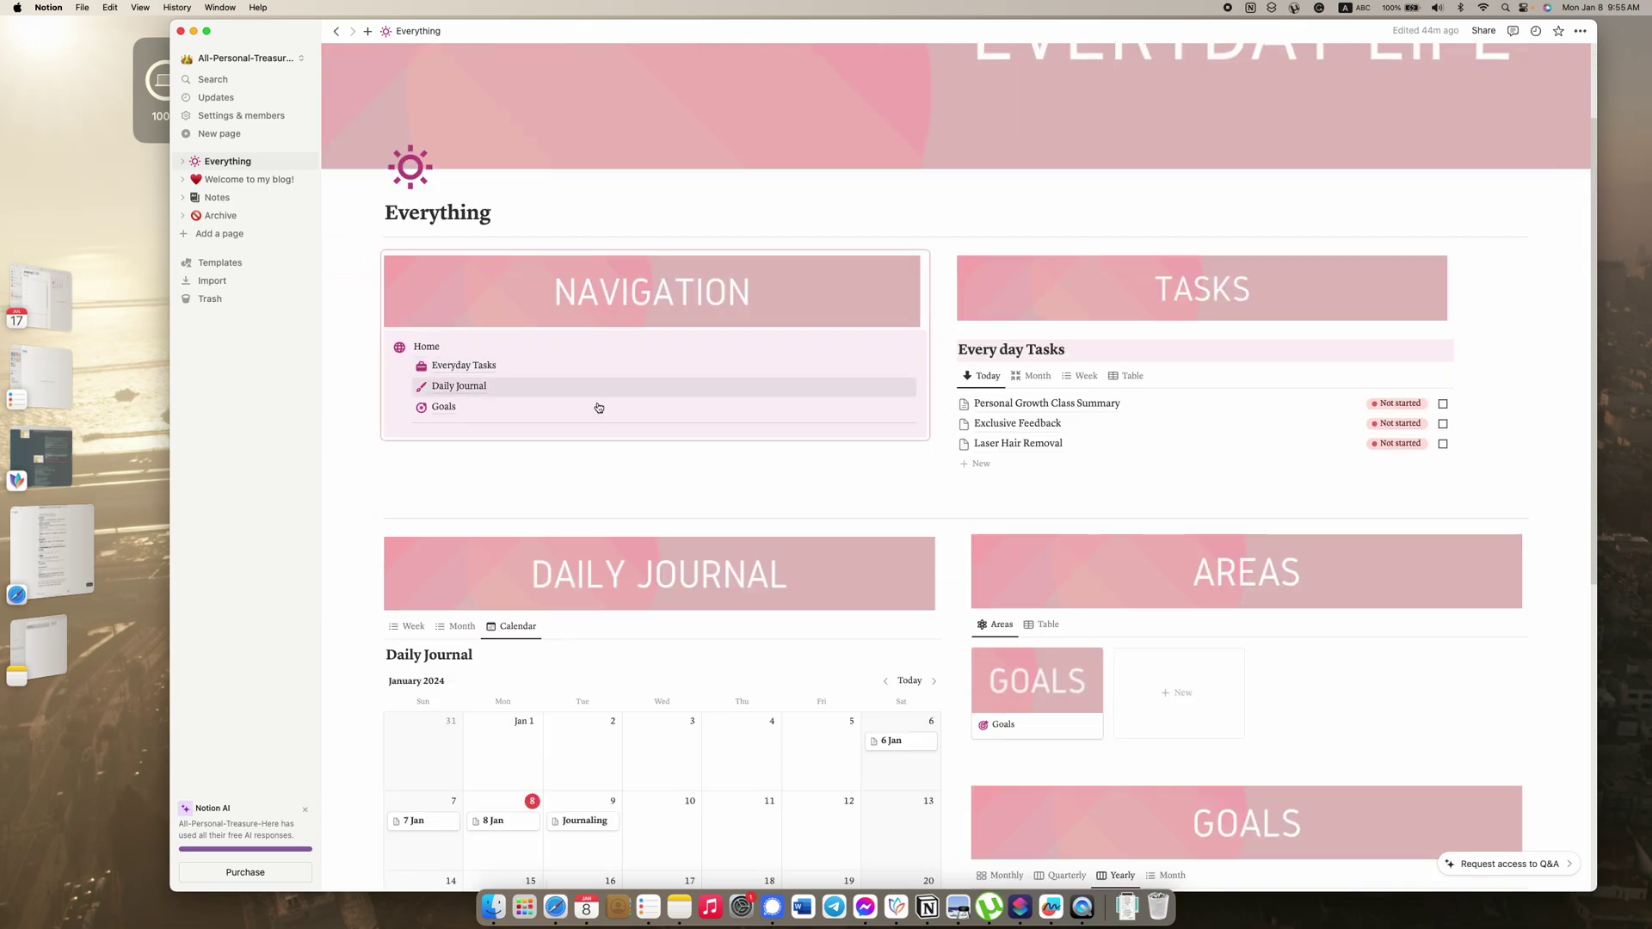
Step: Open the Everyday Tasks page and view its task list for Today
{"action": "left_click", "coordinate": [442, 367]}
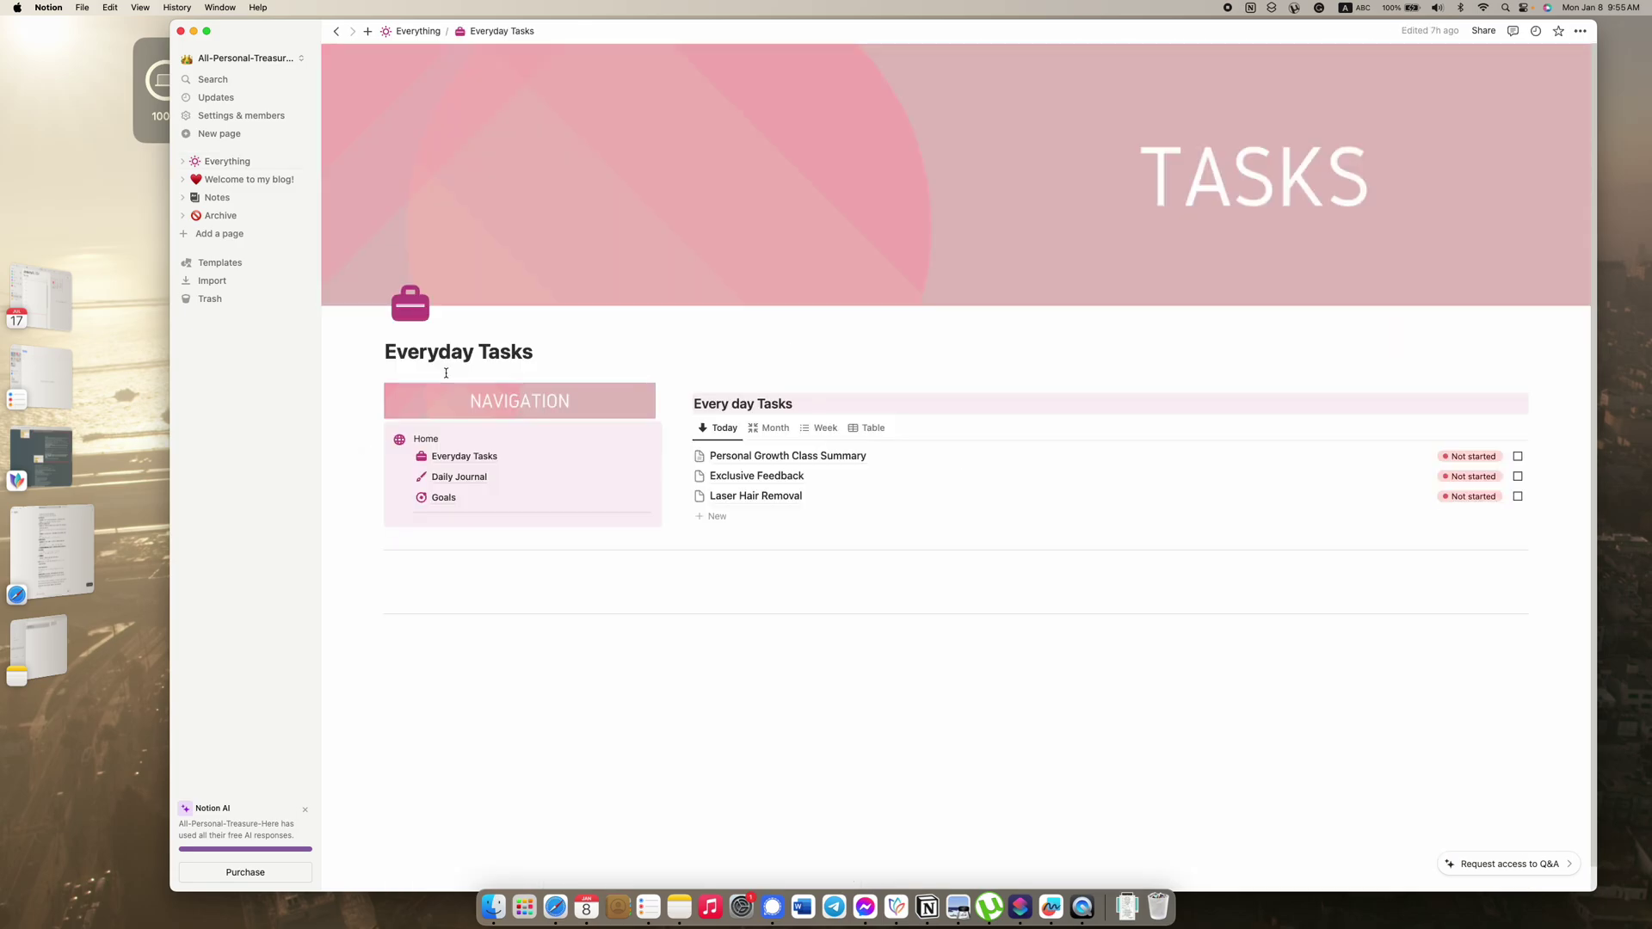
{"action": "left_click", "coordinate": [719, 428]}
{"action": "left_click", "coordinate": [915, 351]}
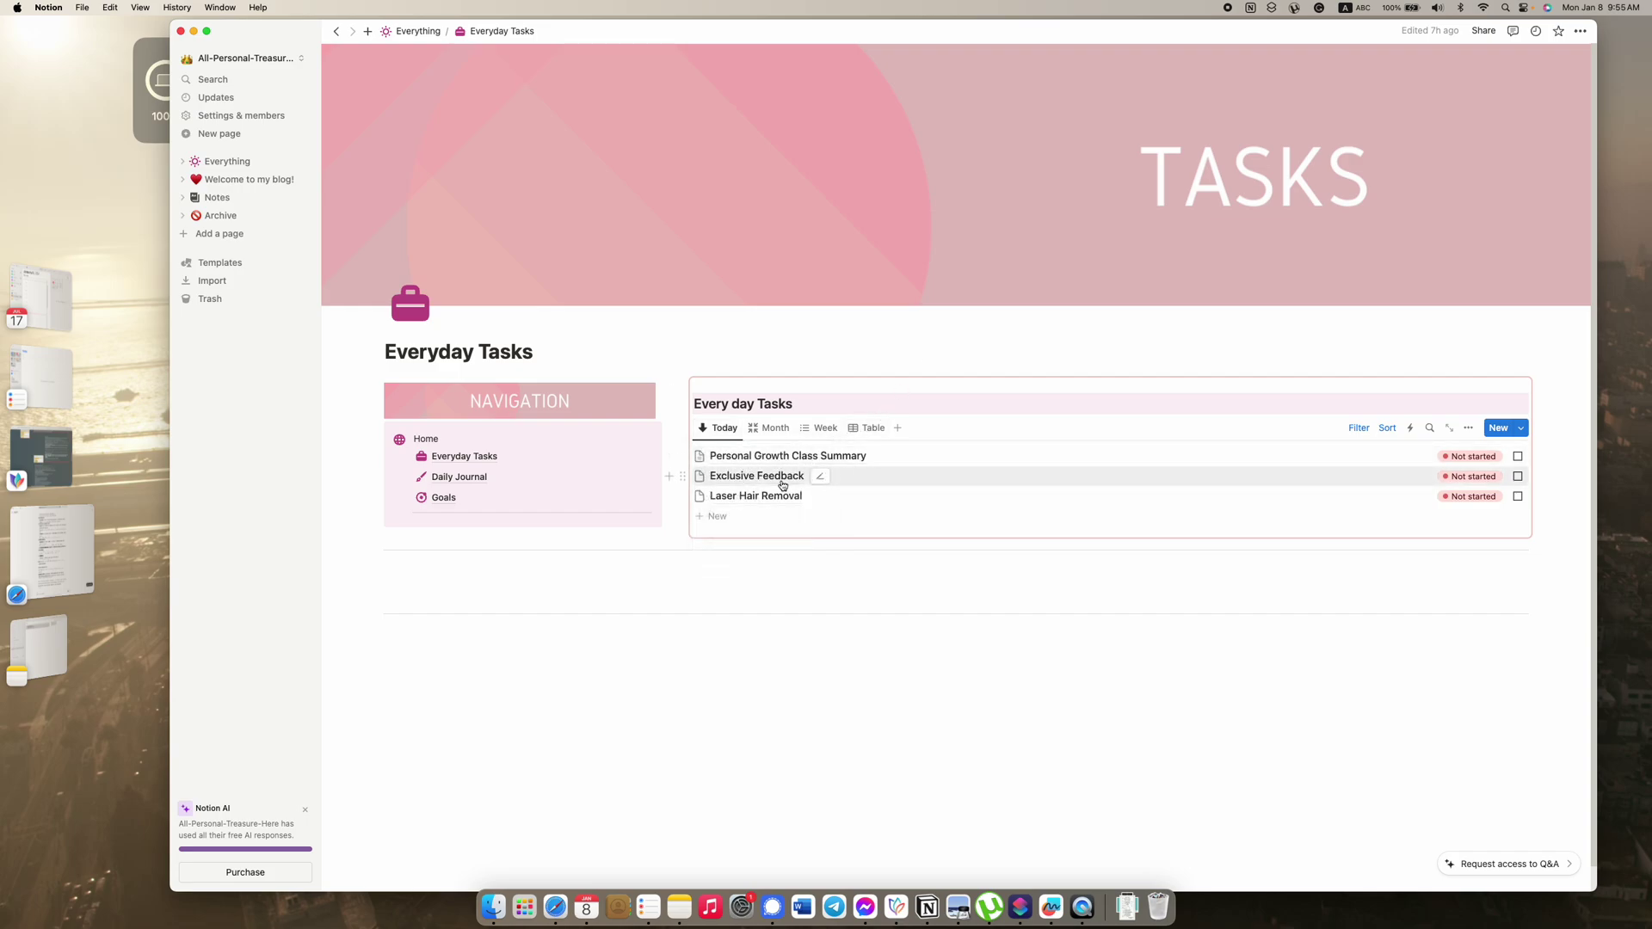
Step: Open the Exclusive Feedback task, rename it "Planner Exclusive Feedback" and close it
{"action": "left_click", "coordinate": [802, 476]}
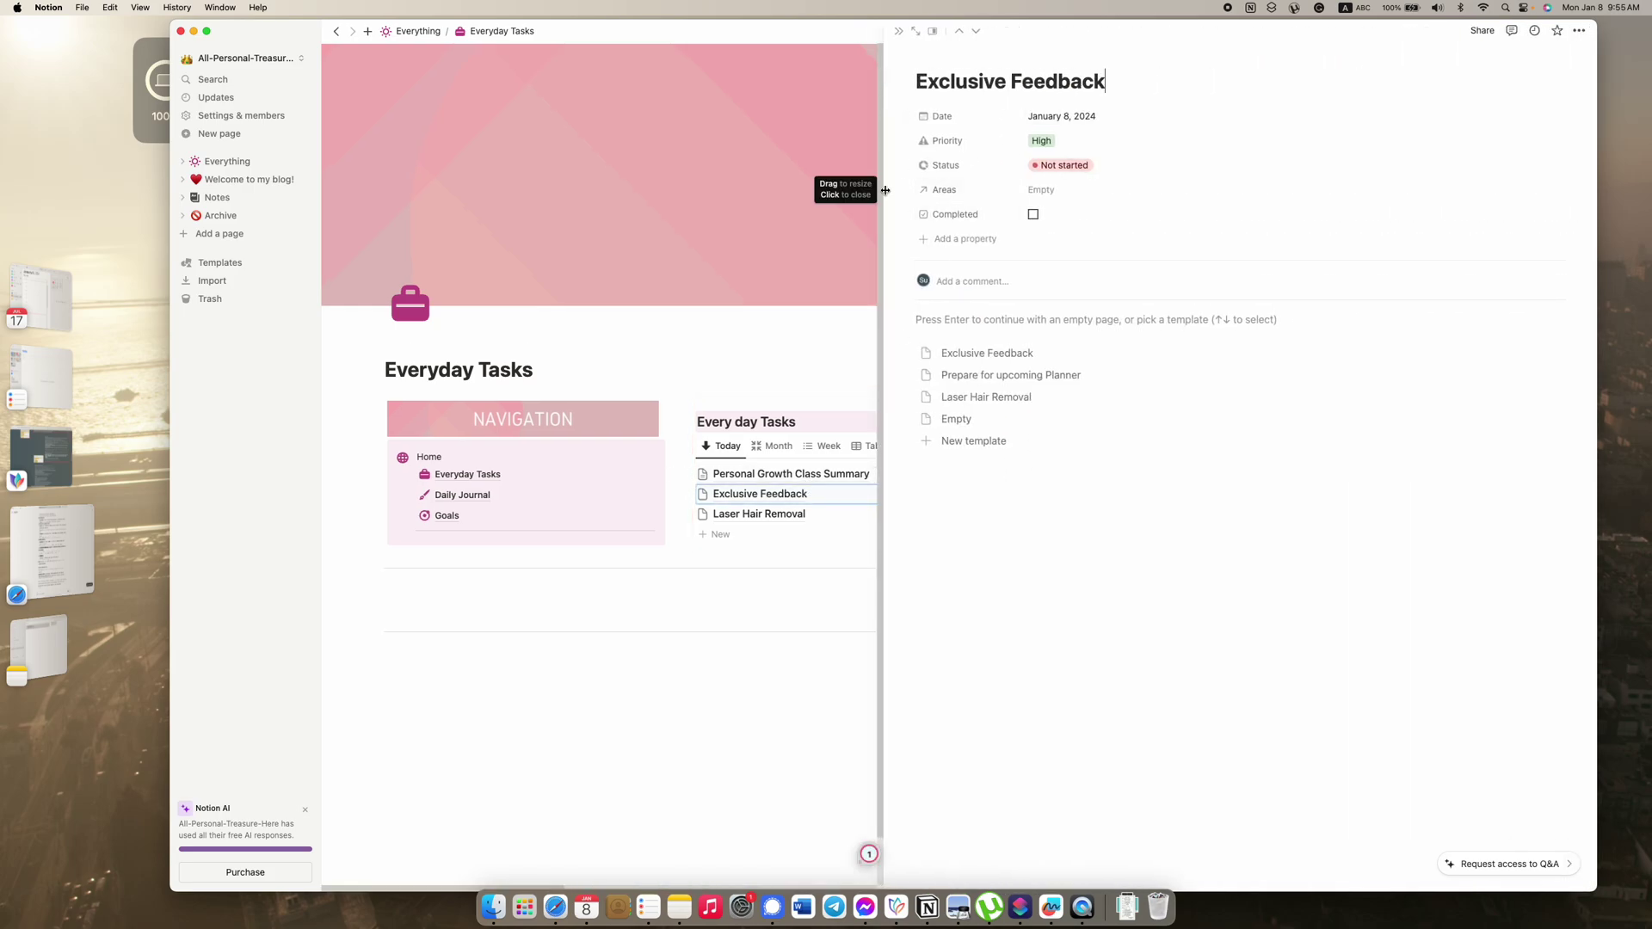
{"action": "type", "text": "Ok"}
{"action": "key", "text": "BackSpace"}
{"action": "key", "text": "BackSpace"}
{"action": "type", "text": "Ok"}
{"action": "key", "text": "BackSpace"}
{"action": "key", "text": "BackSpace"}
{"action": "type", "text": "Plam"}
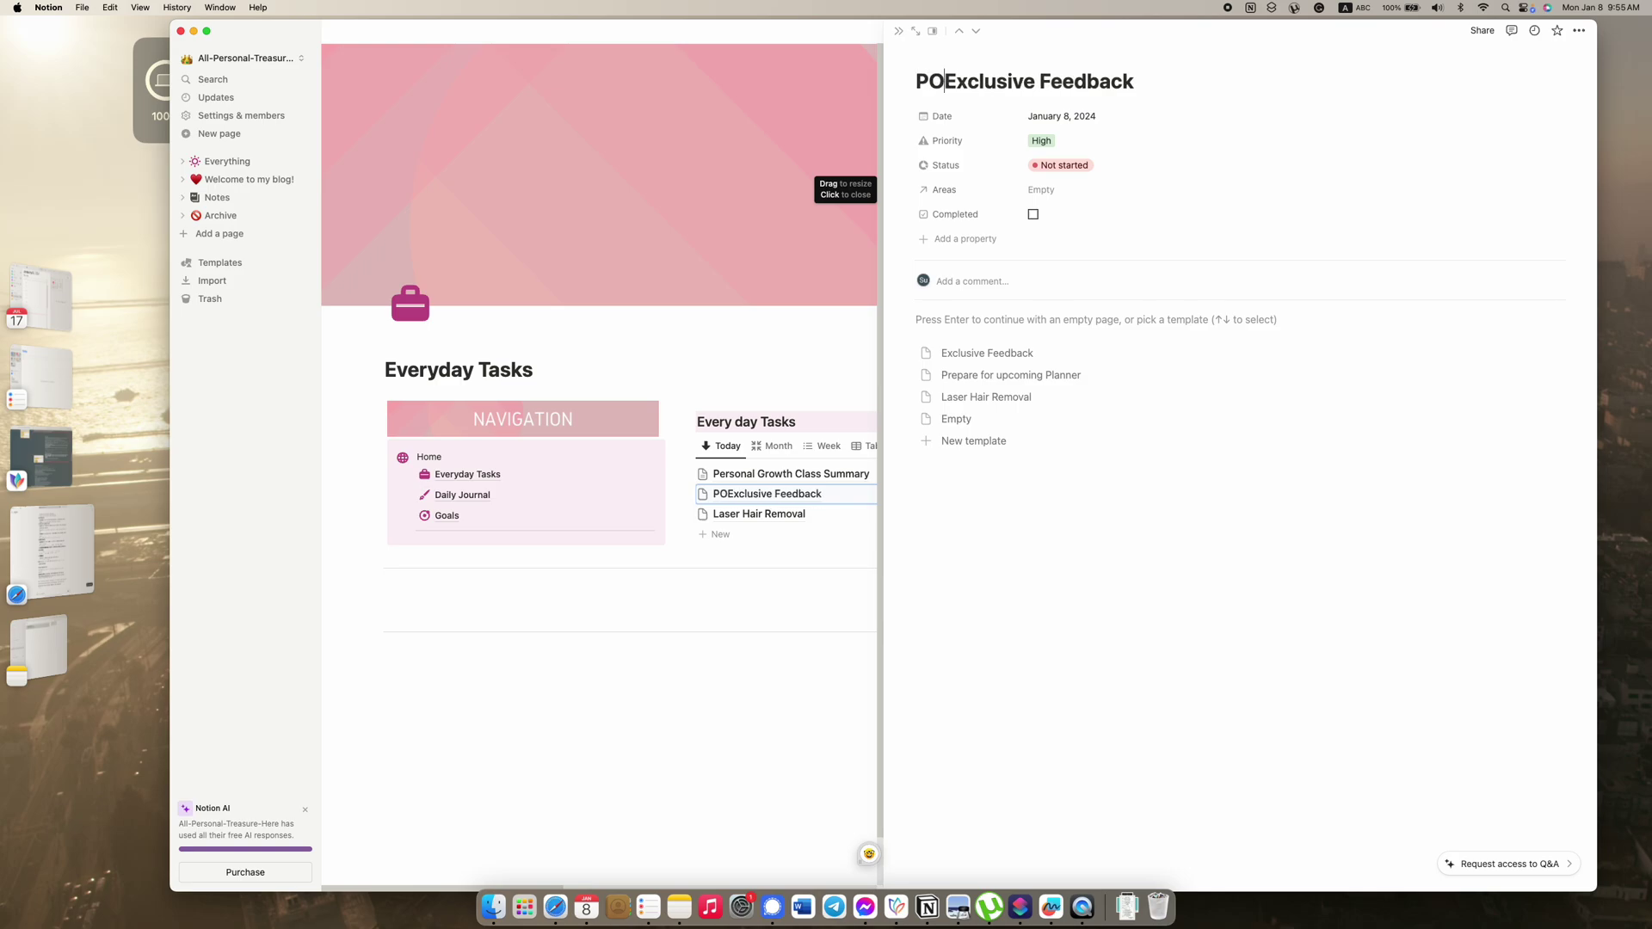
{"action": "key", "text": "BackSpace"}
{"action": "type", "text": "nner"}
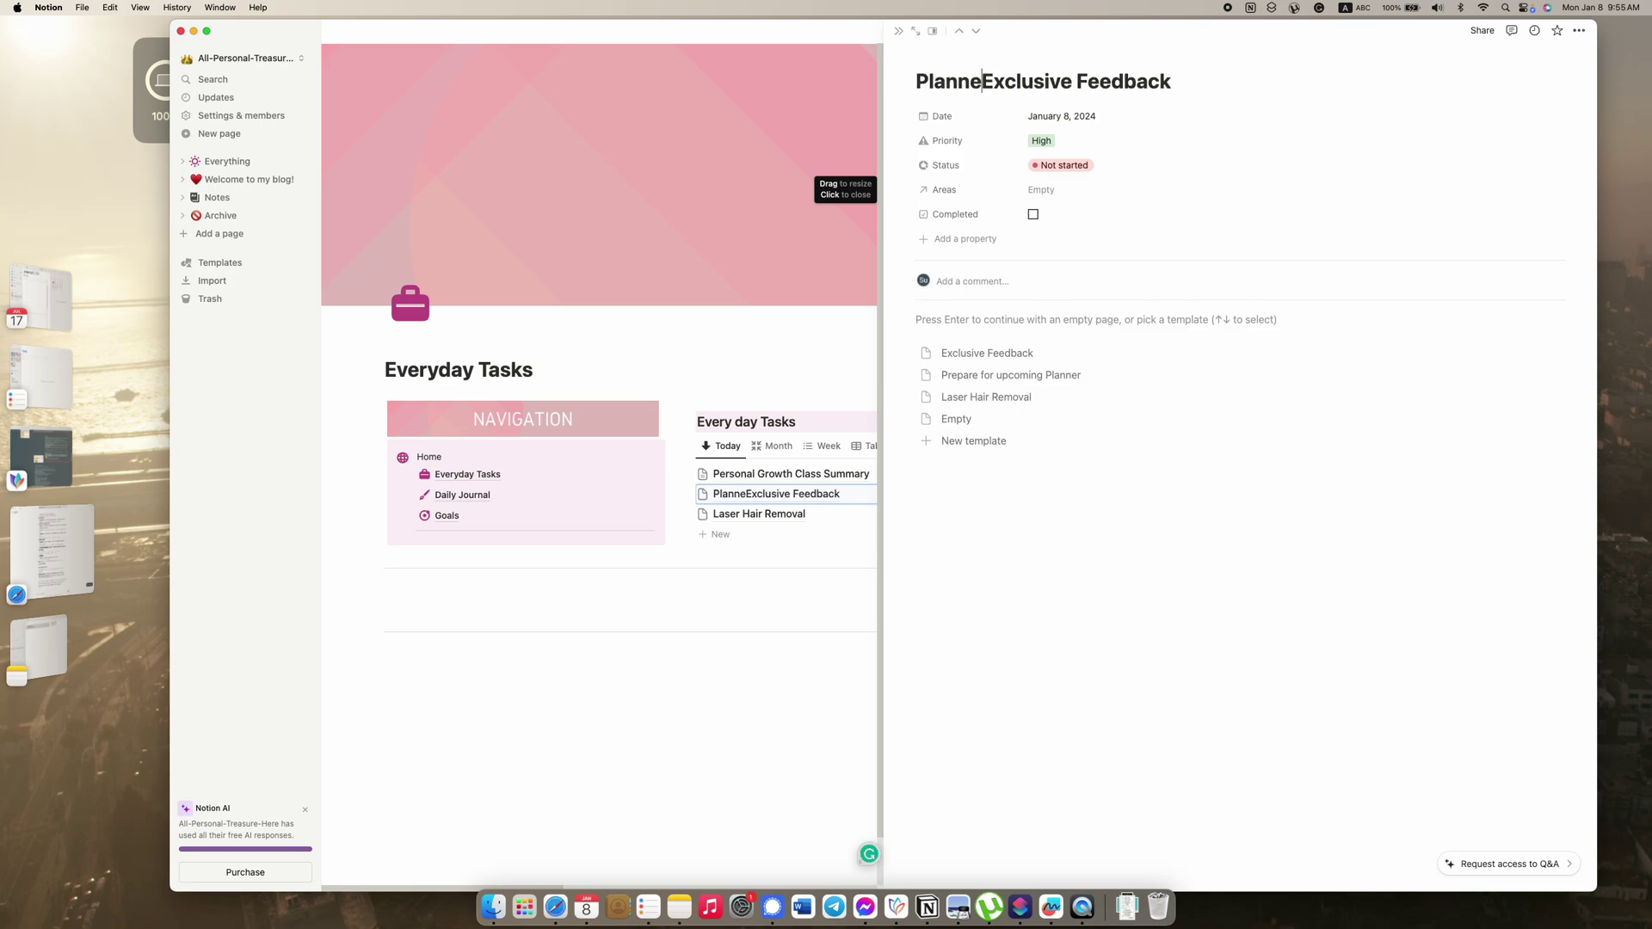
{"action": "key", "text": "Return"}
{"action": "key", "text": "BackSpace"}
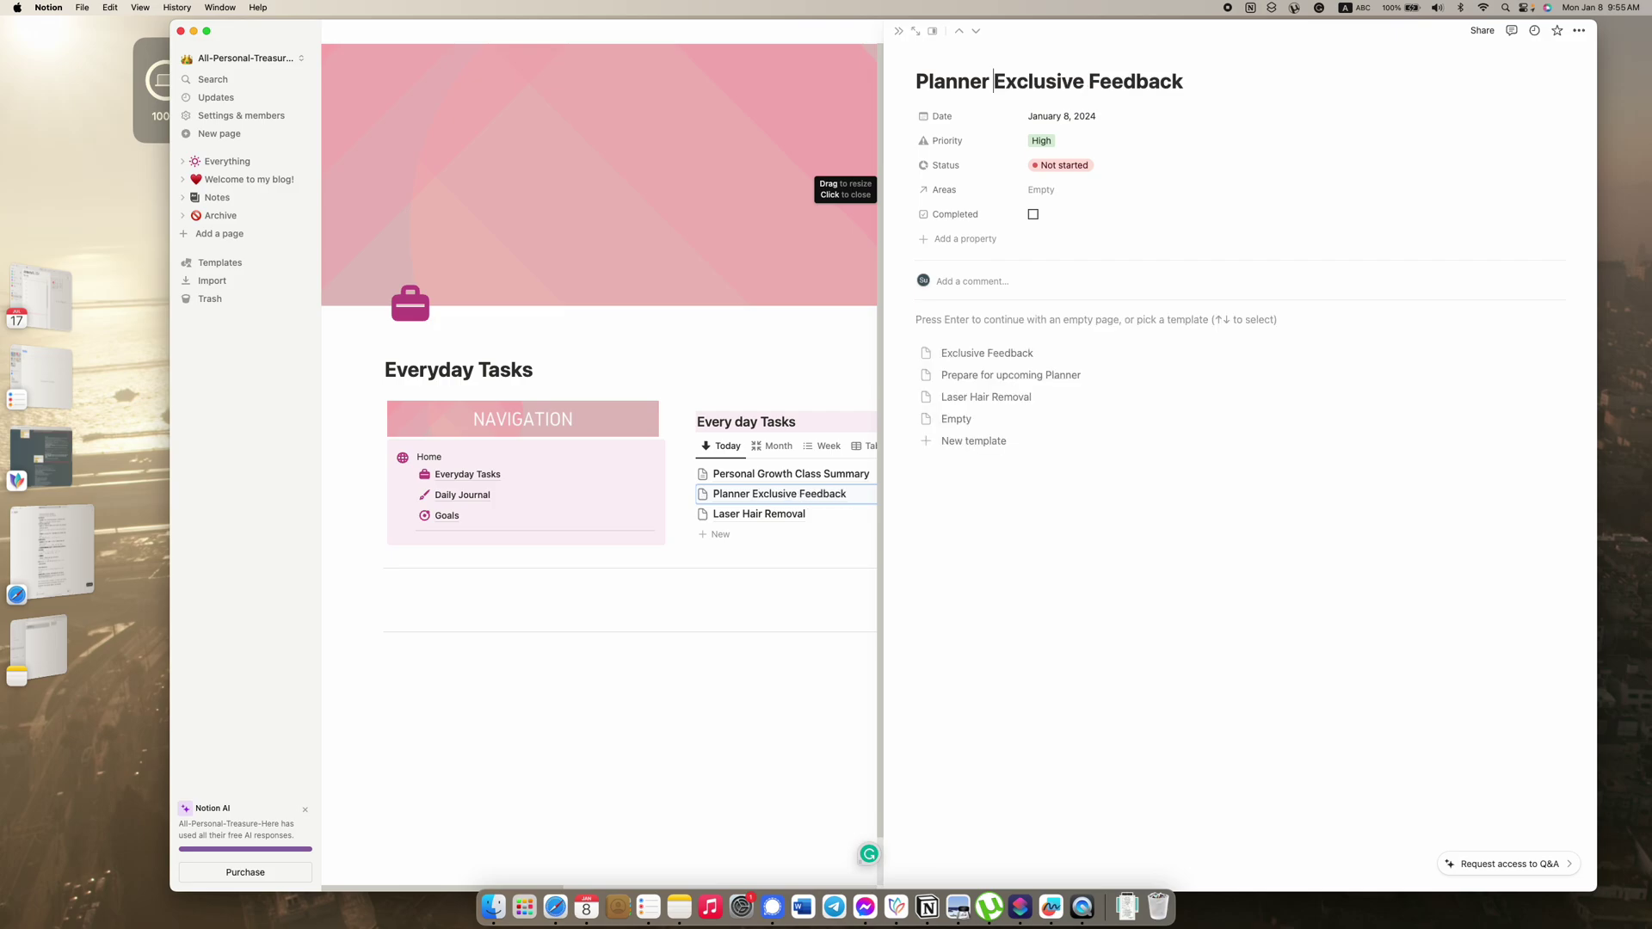
{"action": "left_click", "coordinate": [792, 734]}
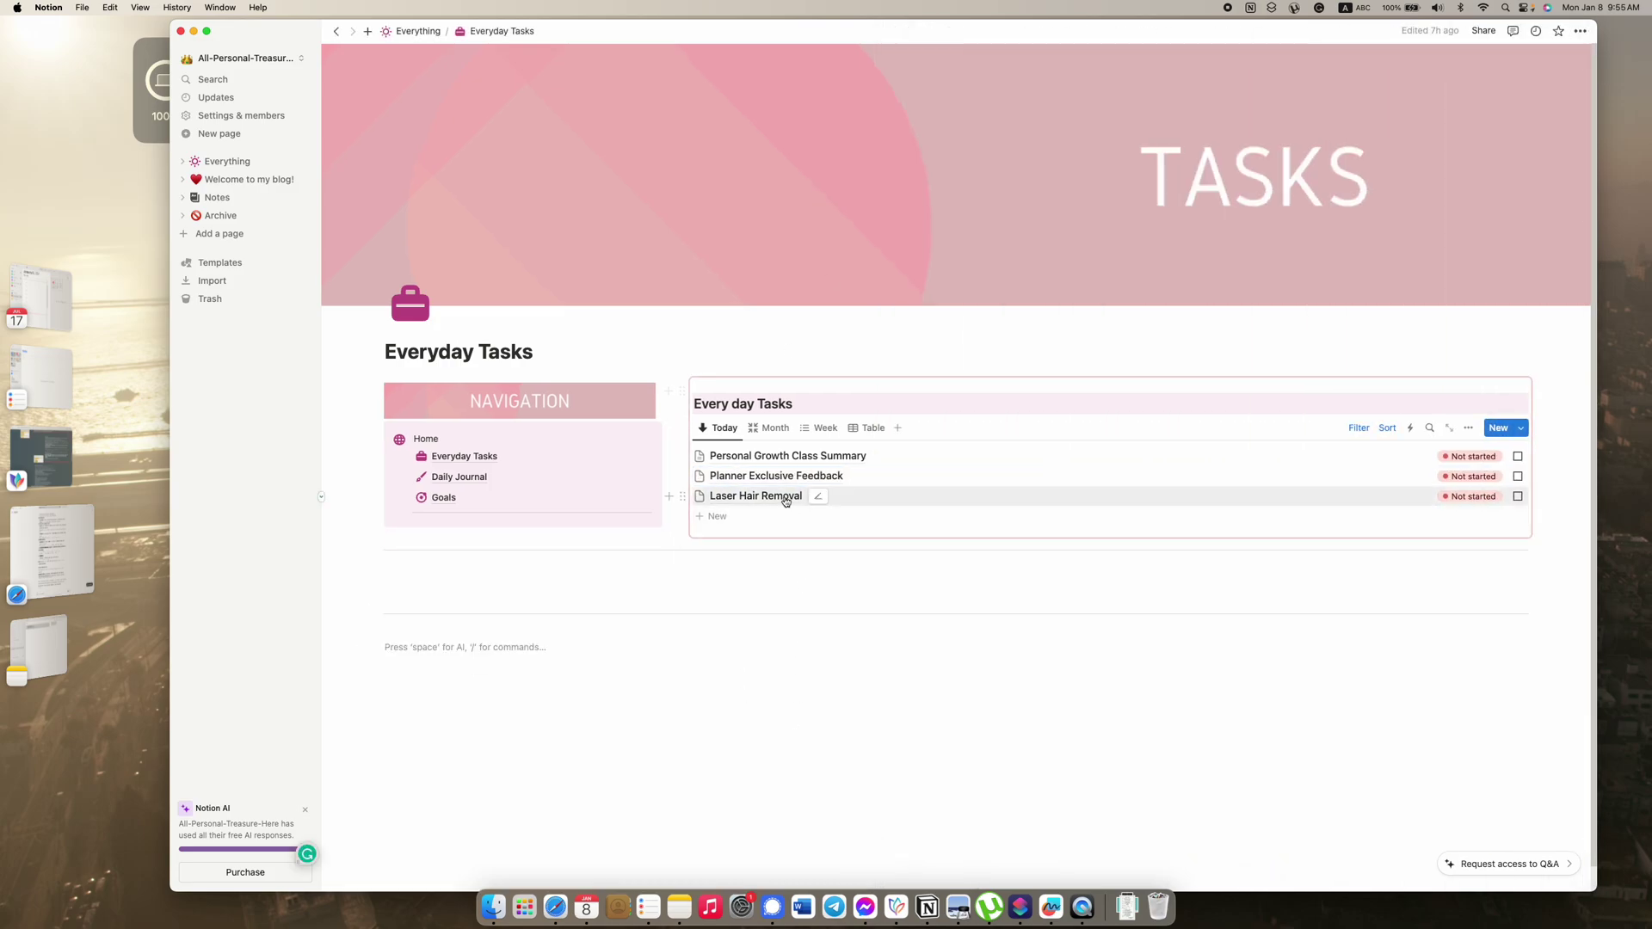
Step: View the templates available for All tasks, and open the Daily Journal page to see its January 2024 calendar
{"action": "left_click", "coordinate": [1524, 428]}
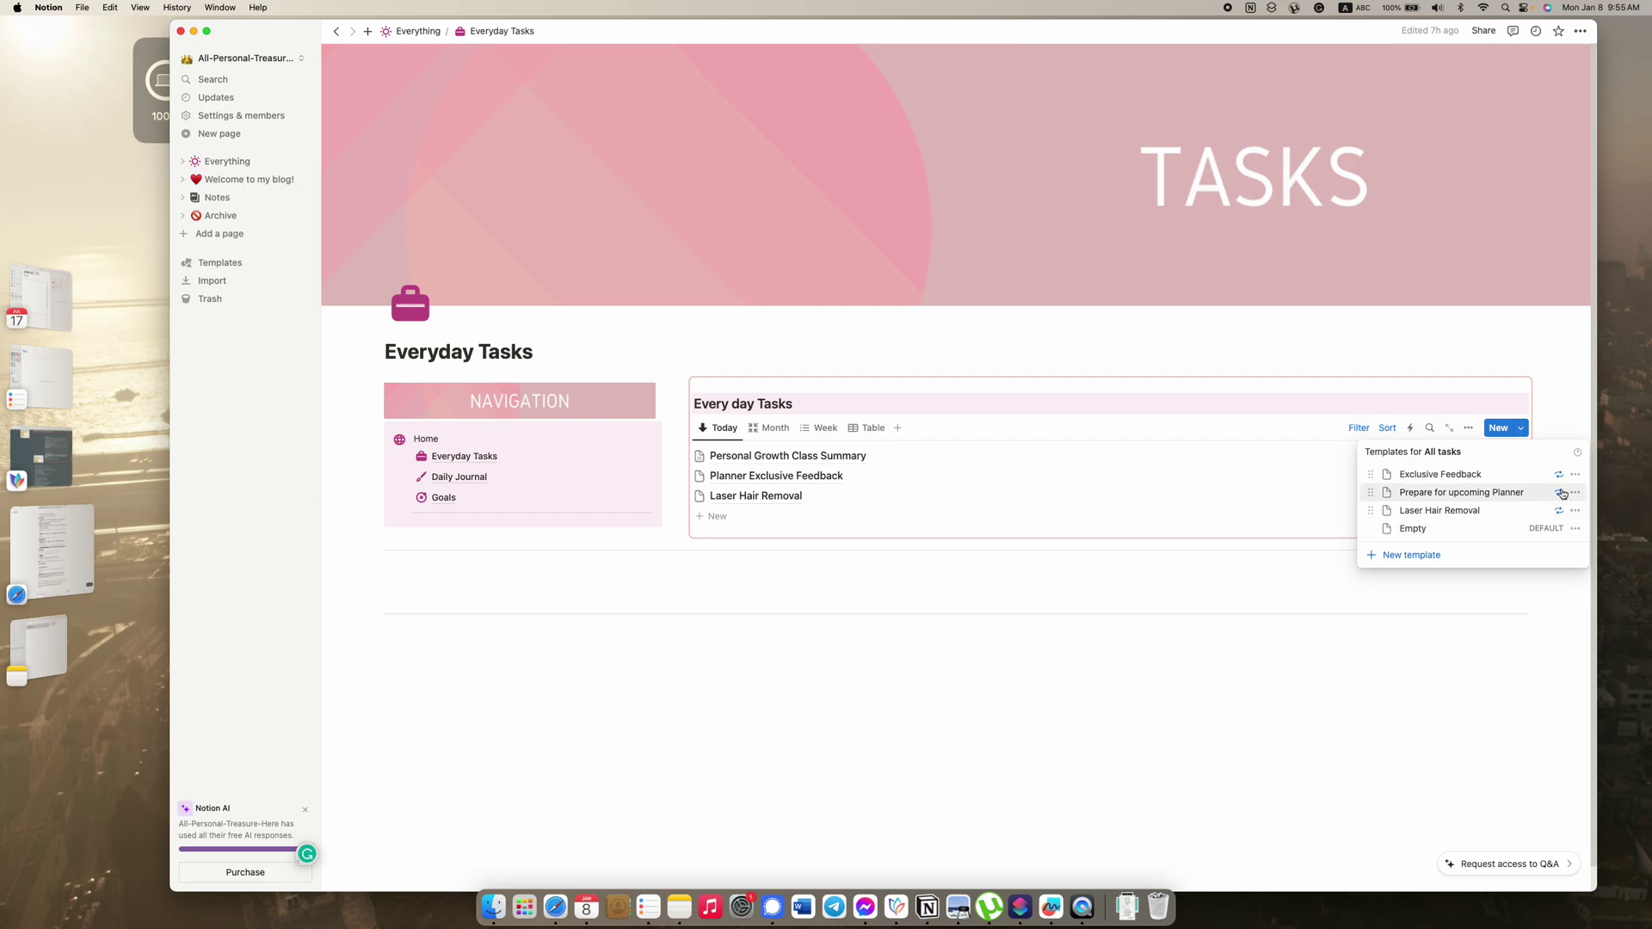
{"action": "left_click", "coordinate": [643, 671]}
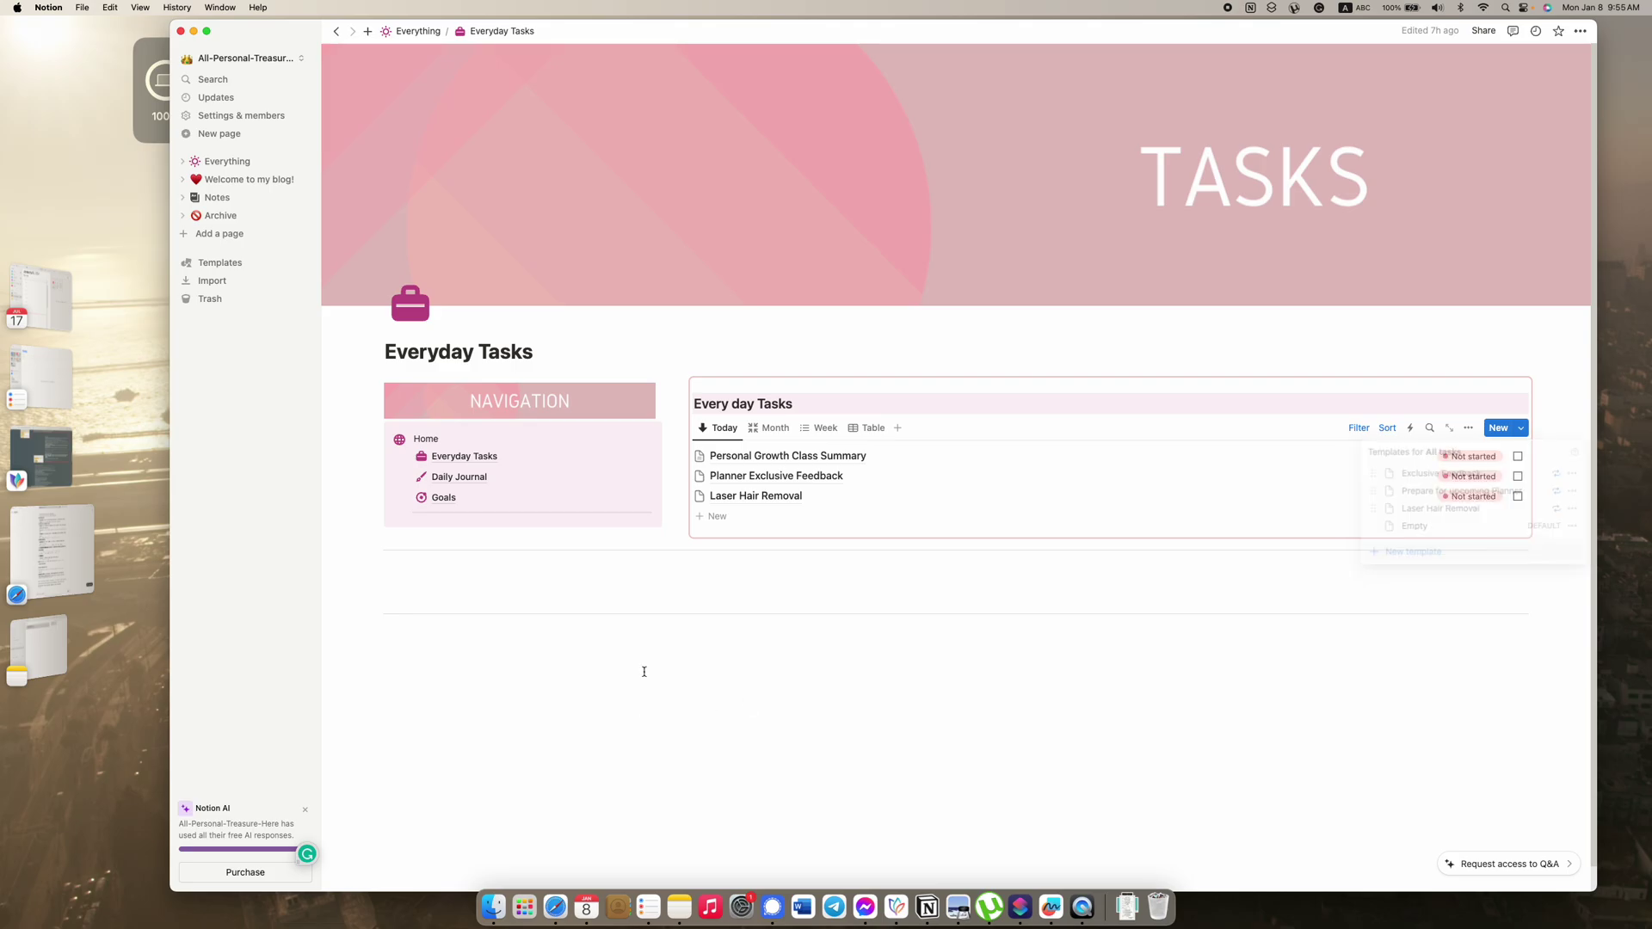
{"action": "left_click", "coordinate": [479, 479]}
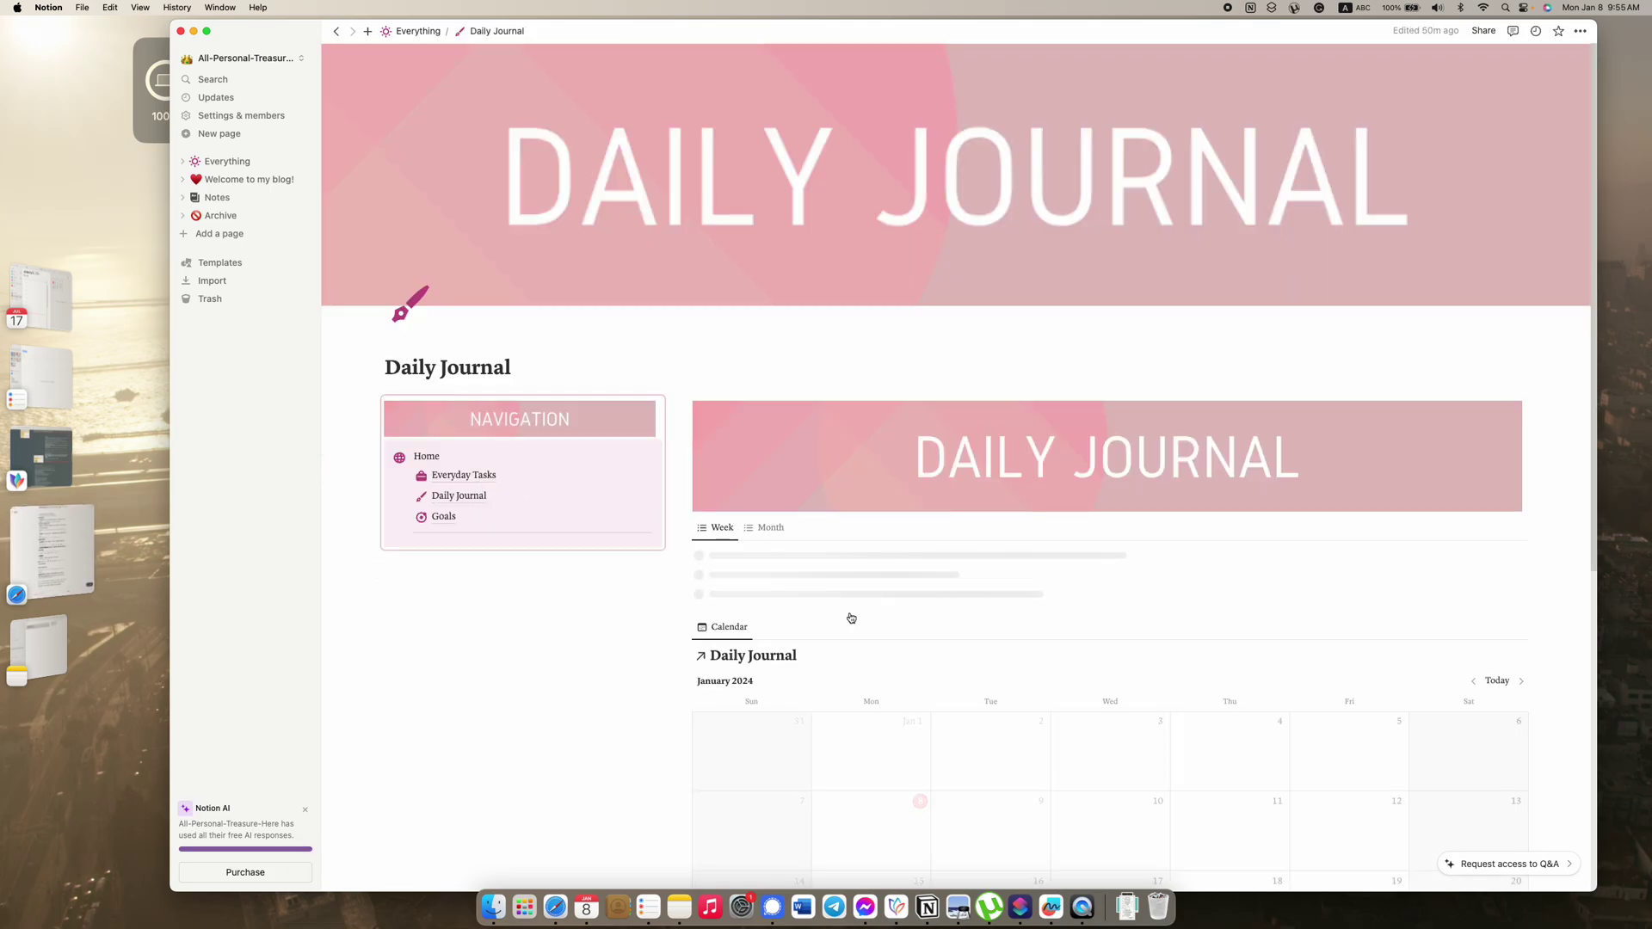
{"action": "scroll", "coordinate": [851, 618], "scroll_direction": "down", "scroll_amount": 5}
{"action": "scroll", "coordinate": [930, 438], "scroll_direction": "up", "scroll_amount": 2}
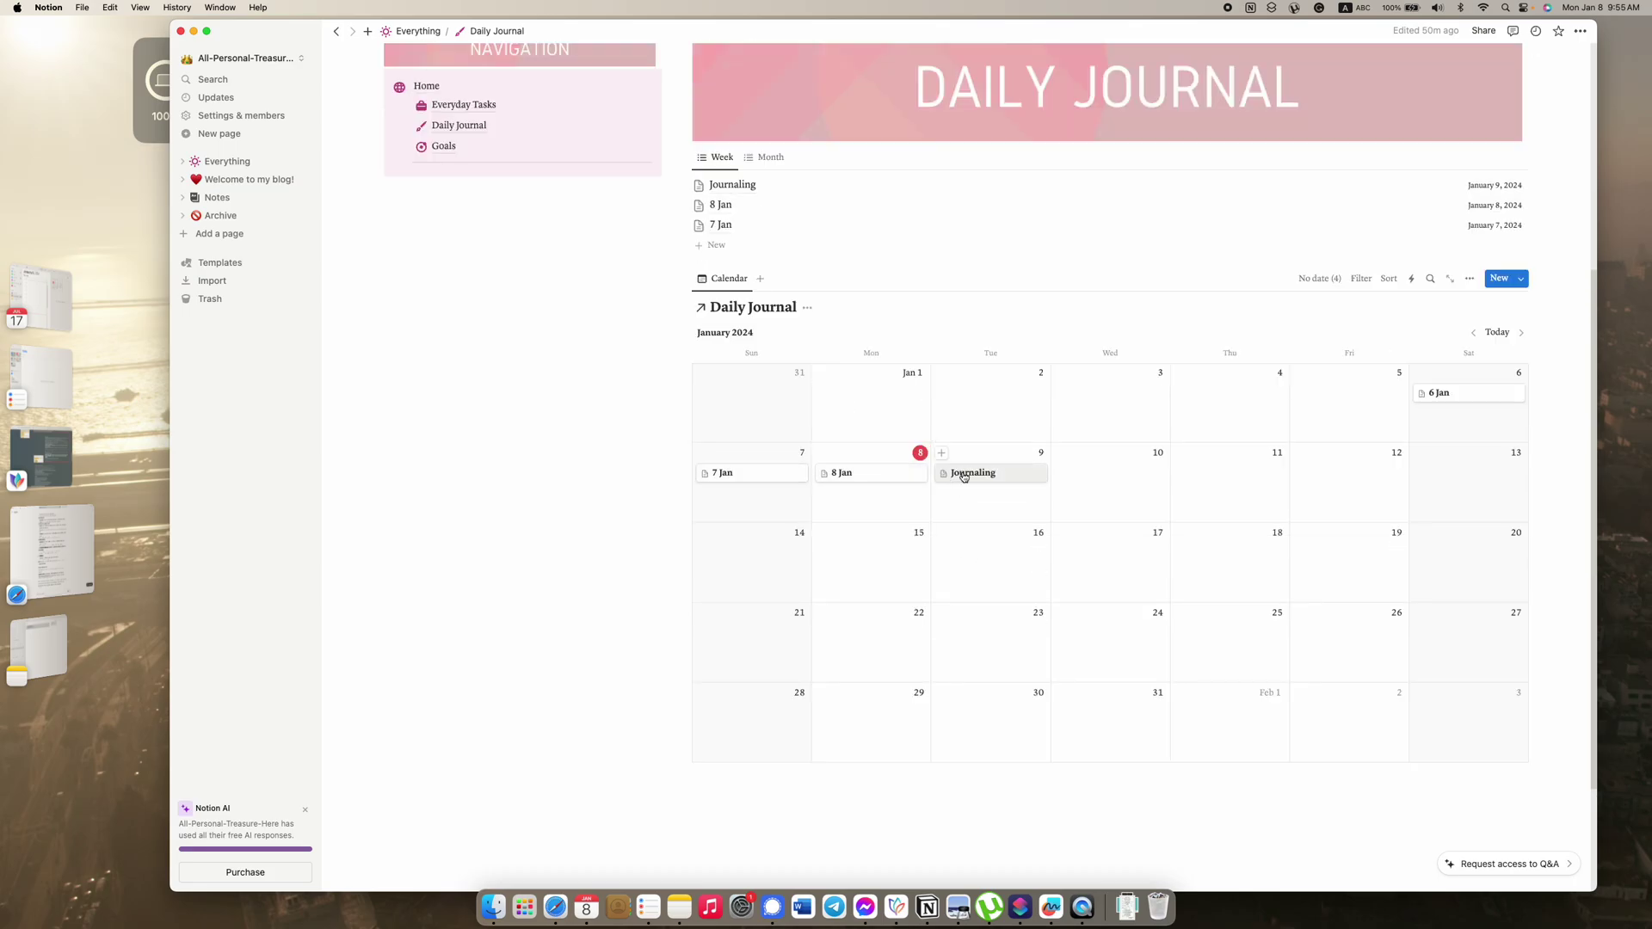
Step: Create a new Journaling entry in the Daily Journal calendar for January 8, 2024, and close it
{"action": "left_click", "coordinate": [1499, 279]}
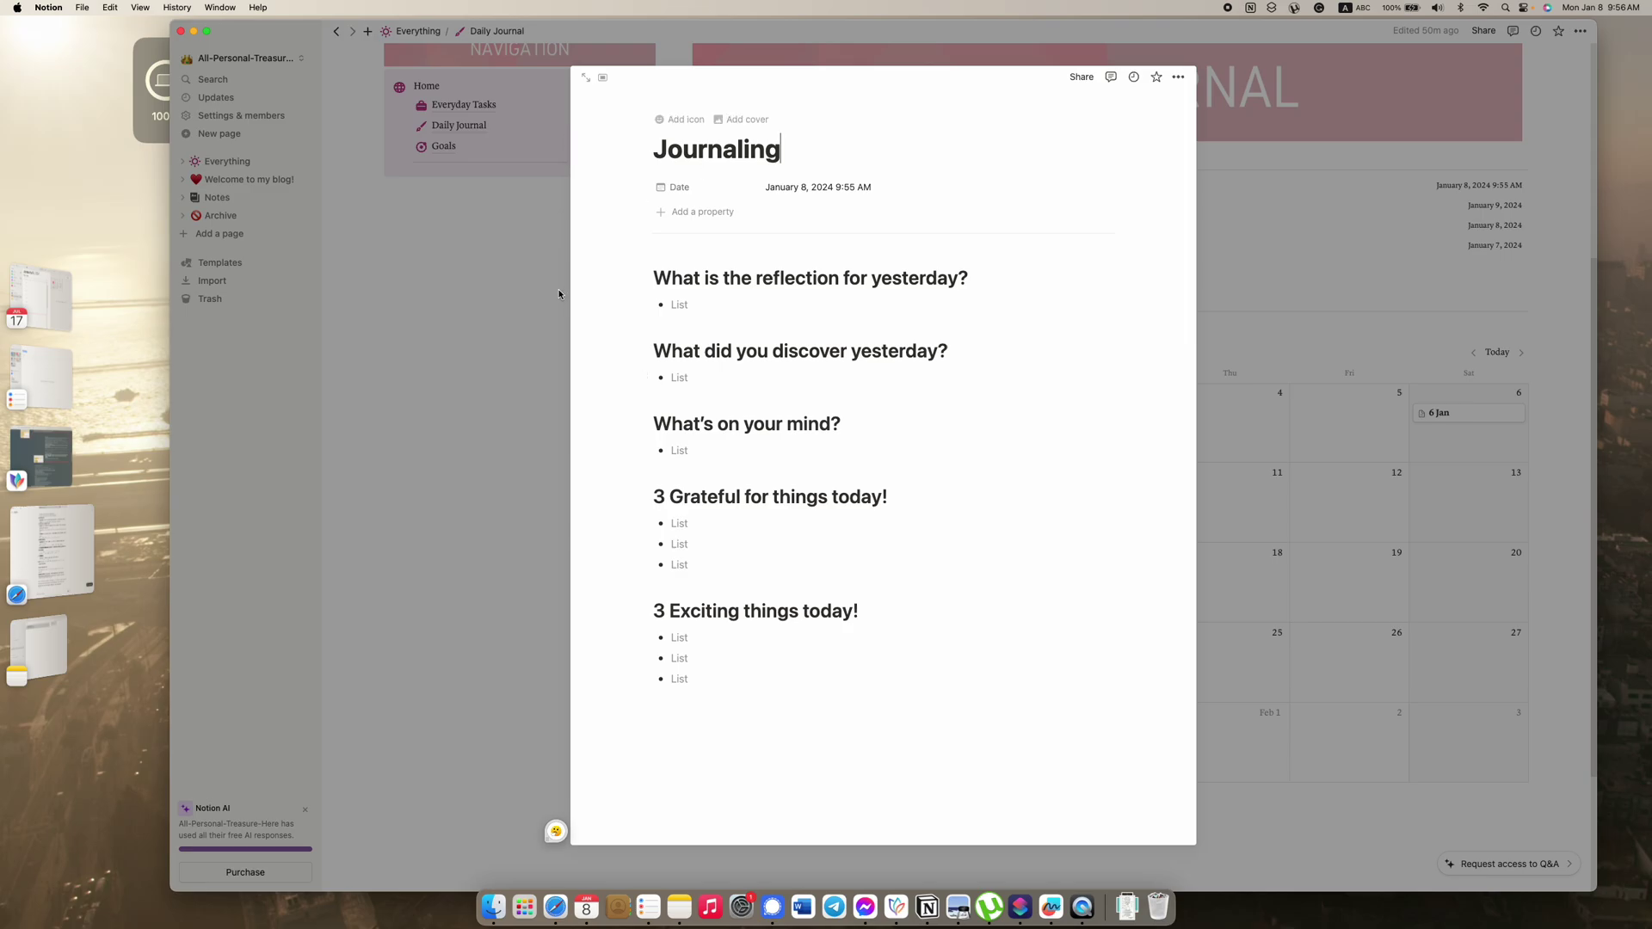
{"action": "left_click", "coordinate": [441, 496]}
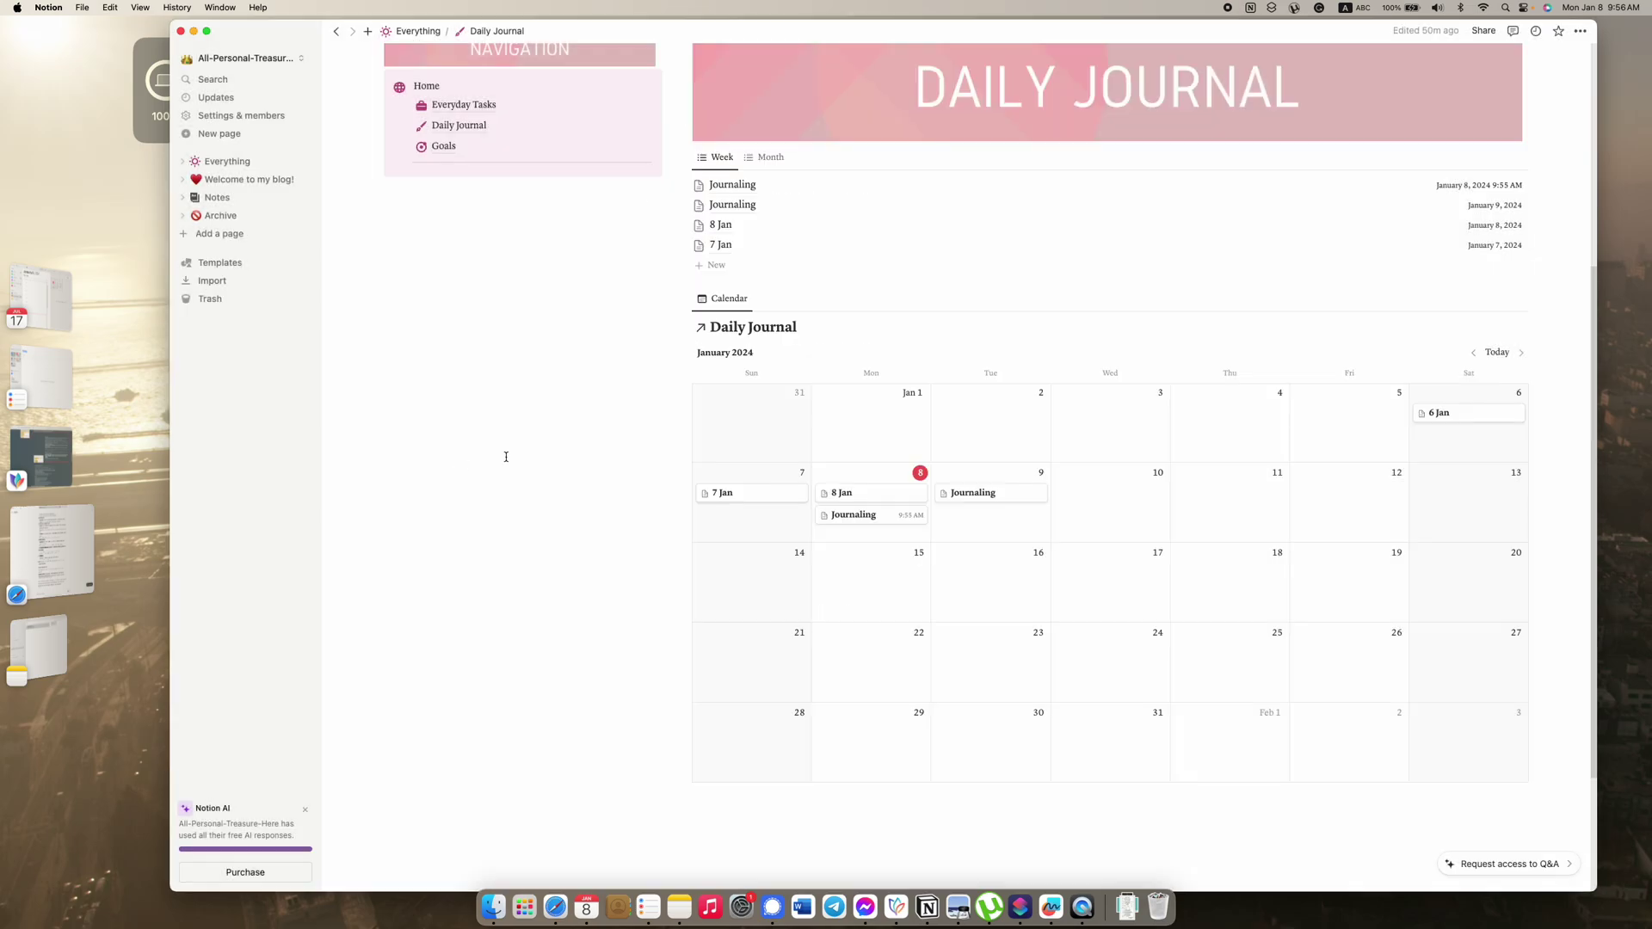
{"action": "scroll", "coordinate": [506, 460], "scroll_direction": "down", "scroll_amount": 1}
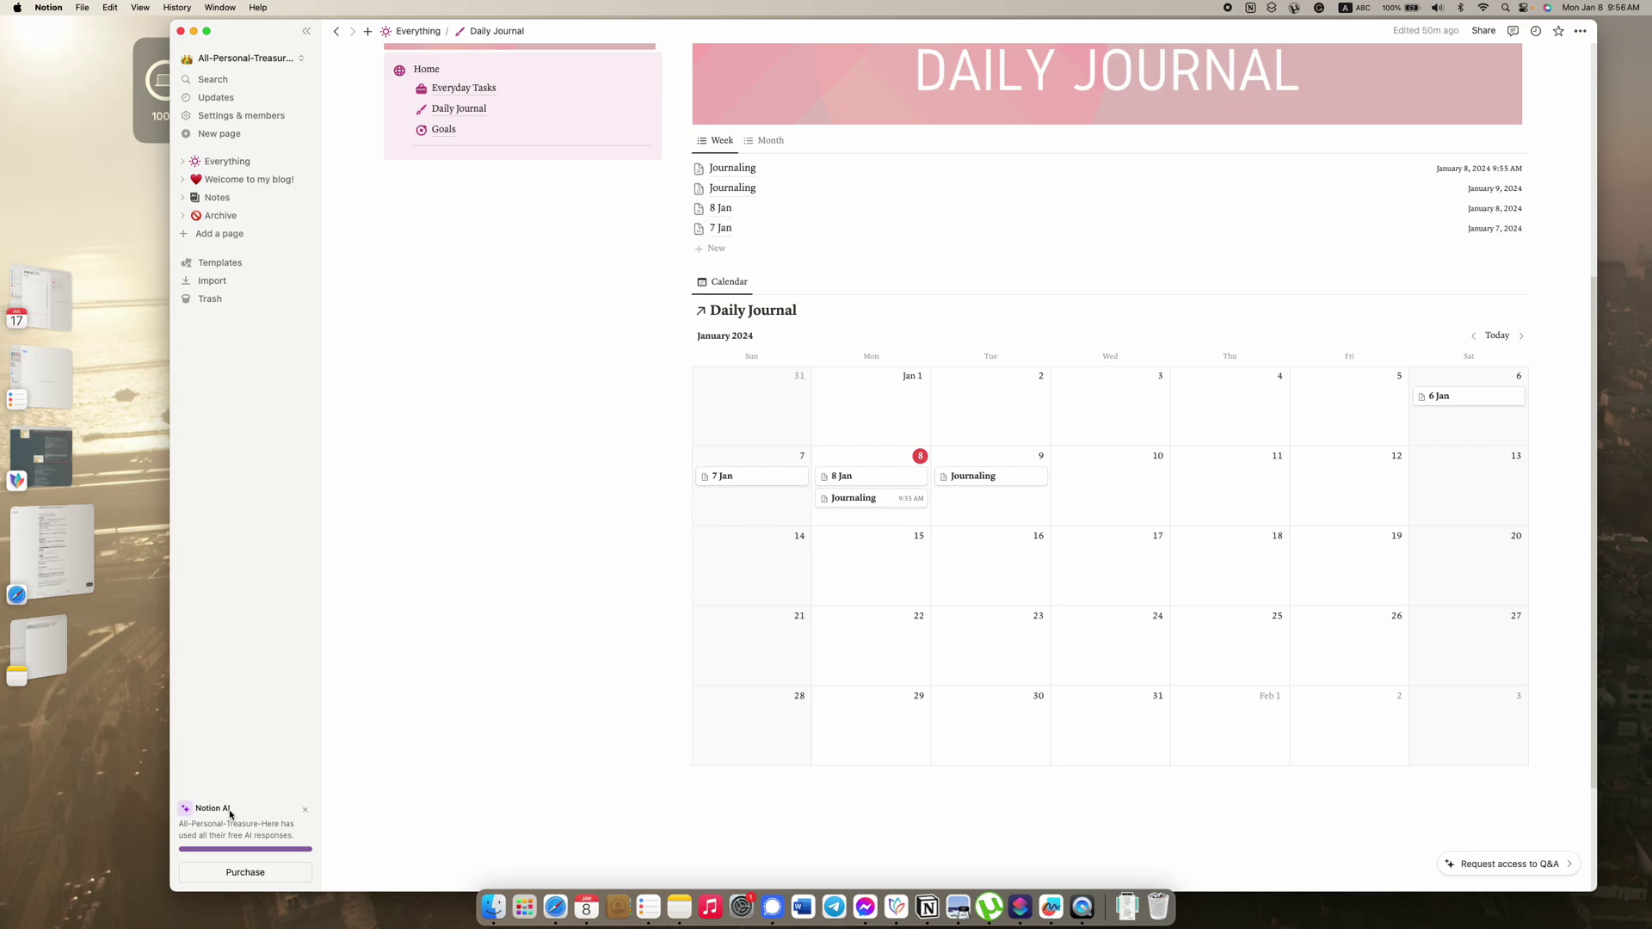
{"action": "left_click", "coordinate": [388, 762]}
{"action": "left_click", "coordinate": [488, 728]}
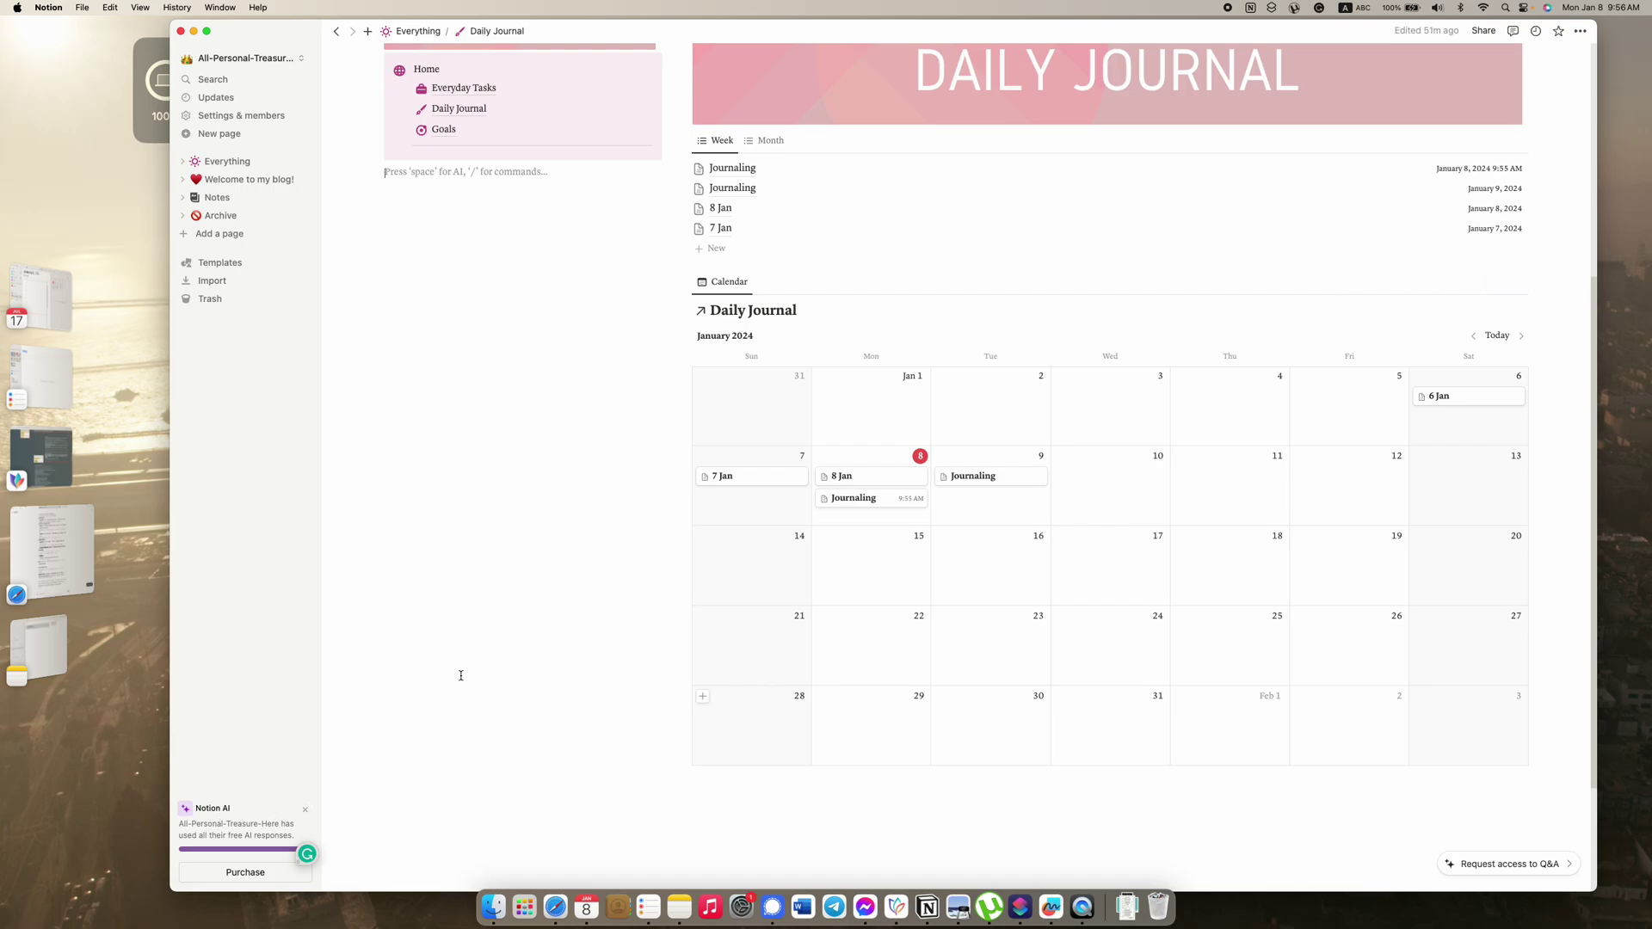
{"action": "scroll", "coordinate": [585, 578], "scroll_direction": "up", "scroll_amount": 2}
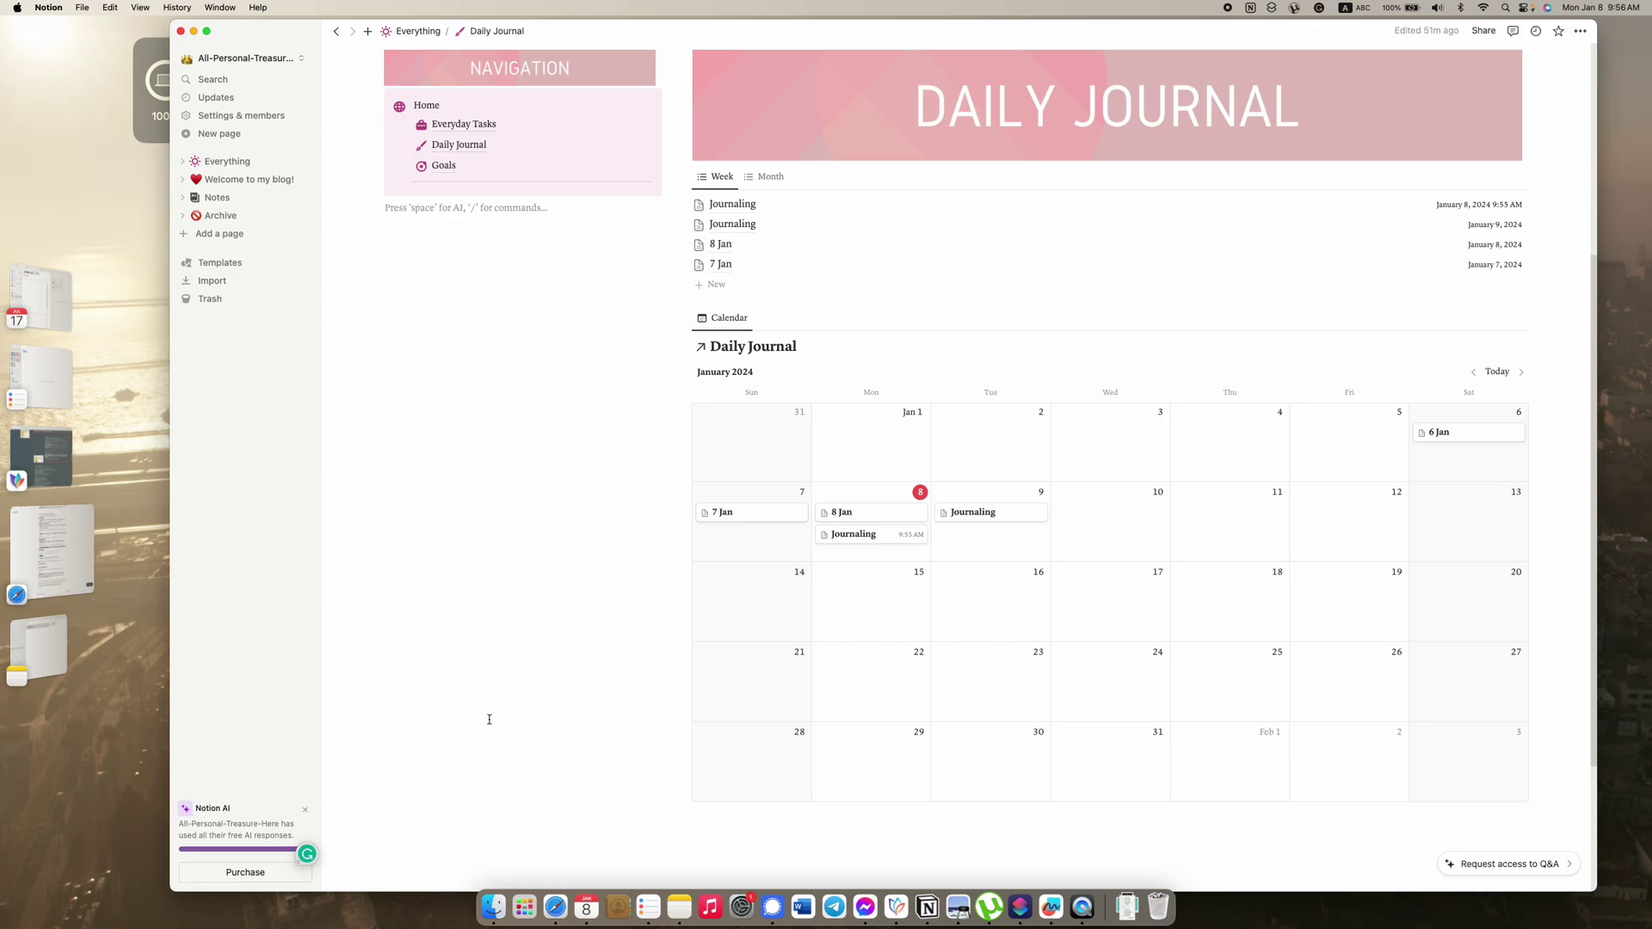
Step: Open the January 9 Journaling entry to view its reflection questions, and close it again
{"action": "left_click", "coordinate": [1015, 522]}
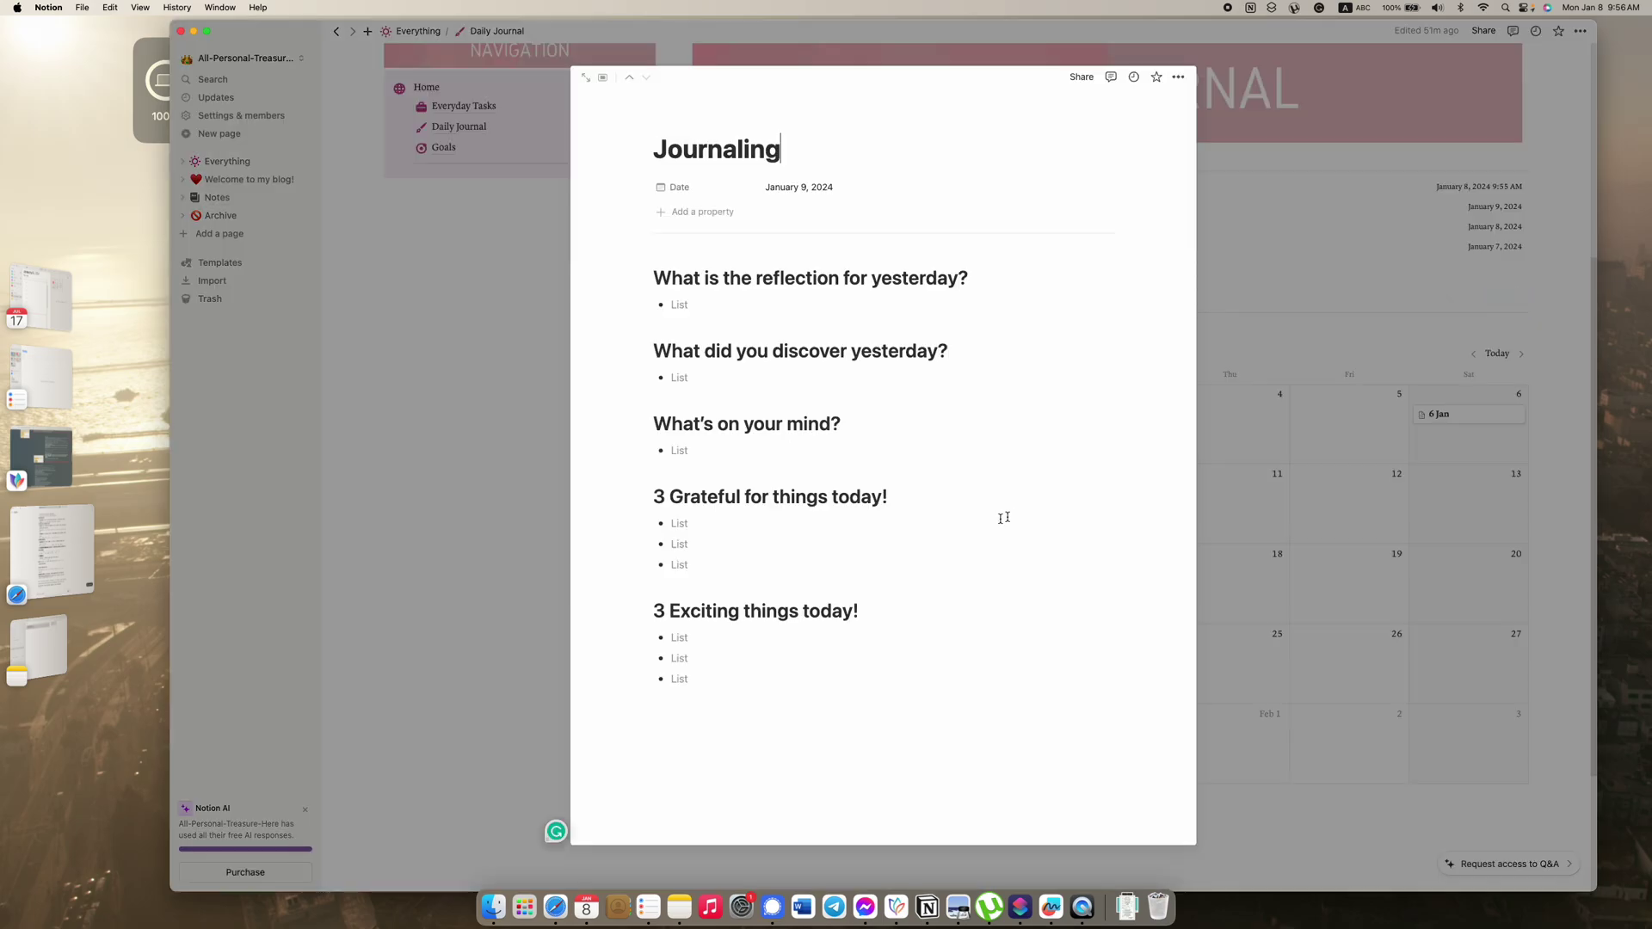
{"action": "left_click", "coordinate": [531, 555]}
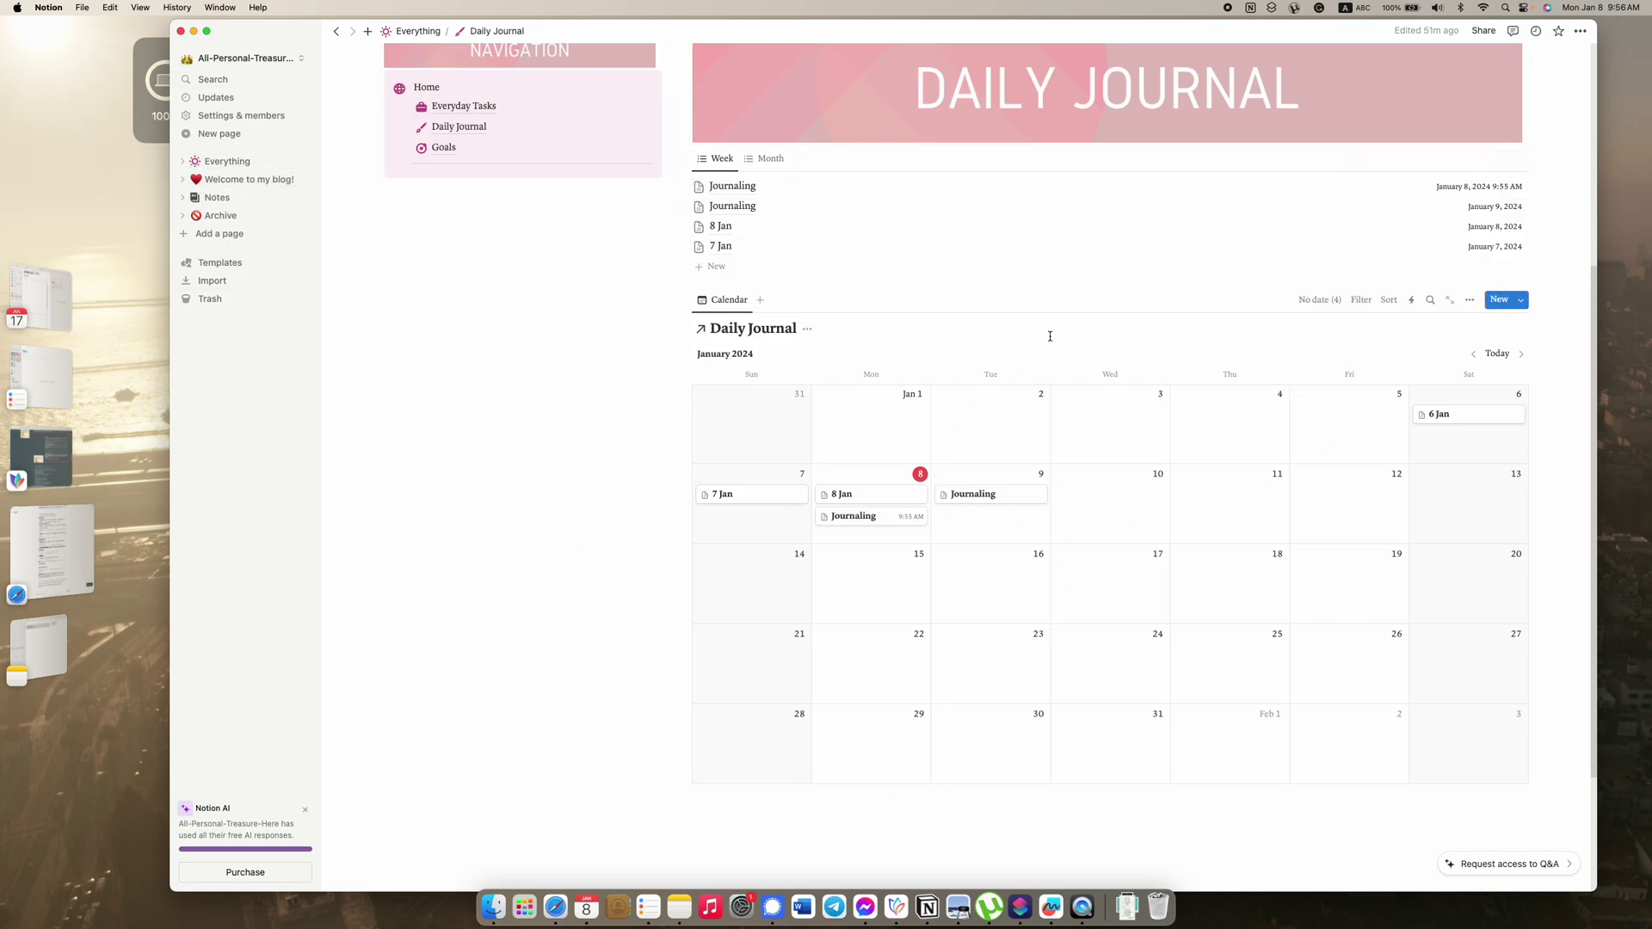
{"action": "left_click", "coordinate": [985, 496]}
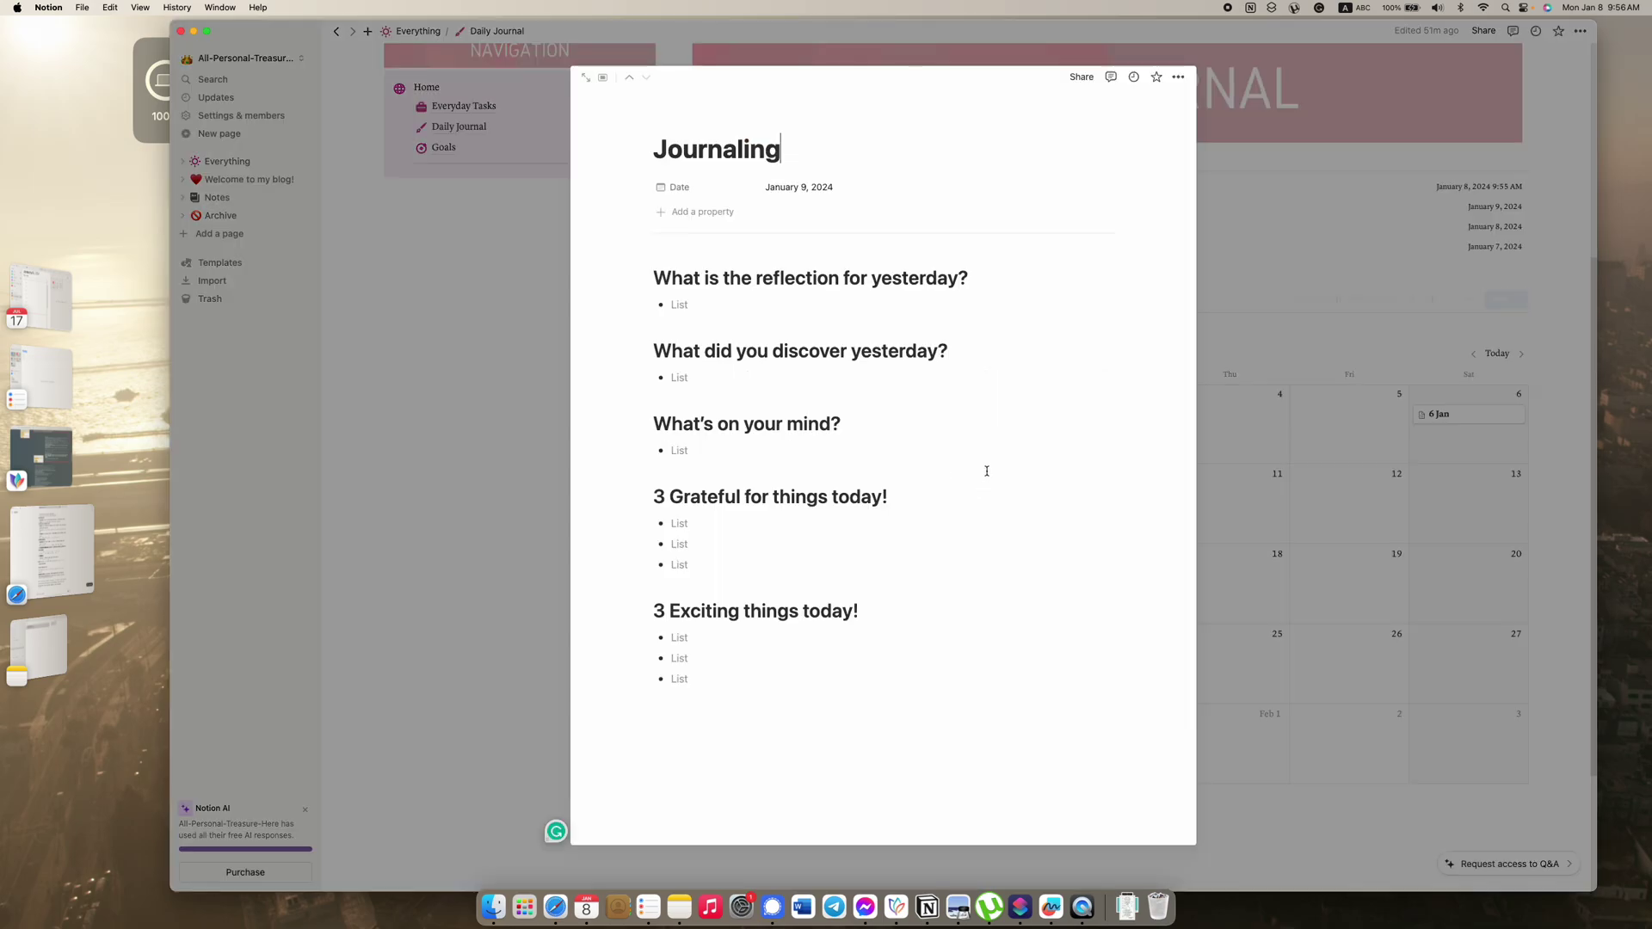
{"action": "left_click", "coordinate": [566, 526]}
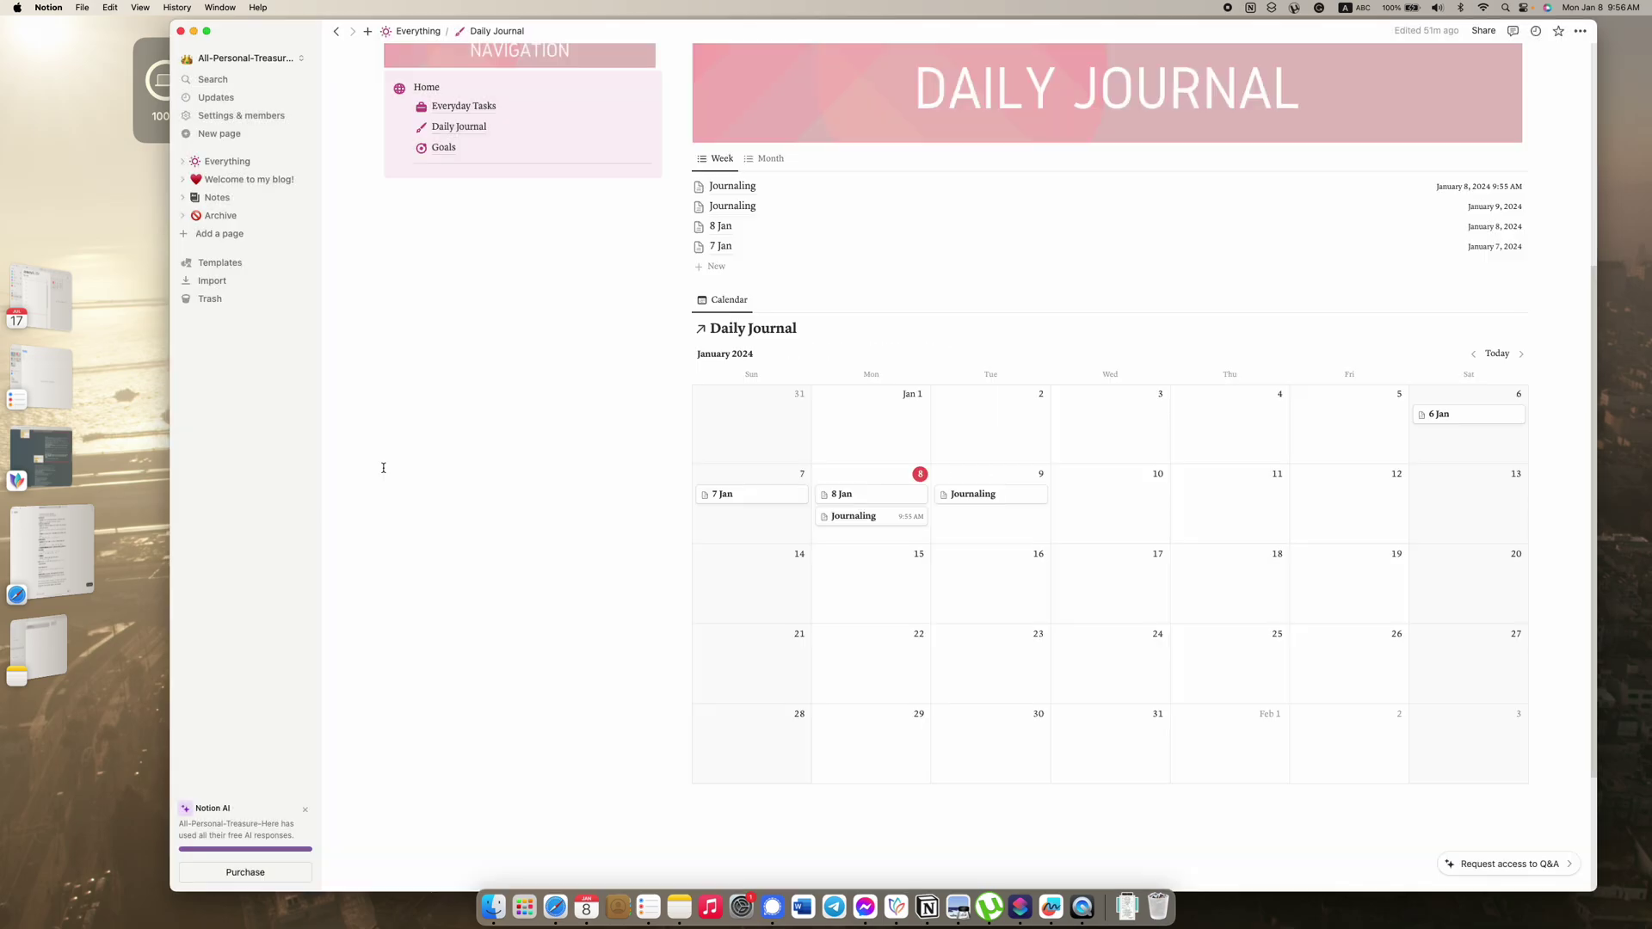
Step: Delete the extra Journaling entry on January 8 from the Daily Journal calendar
{"action": "right_click", "coordinate": [857, 521]}
{"action": "left_click", "coordinate": [886, 561]}
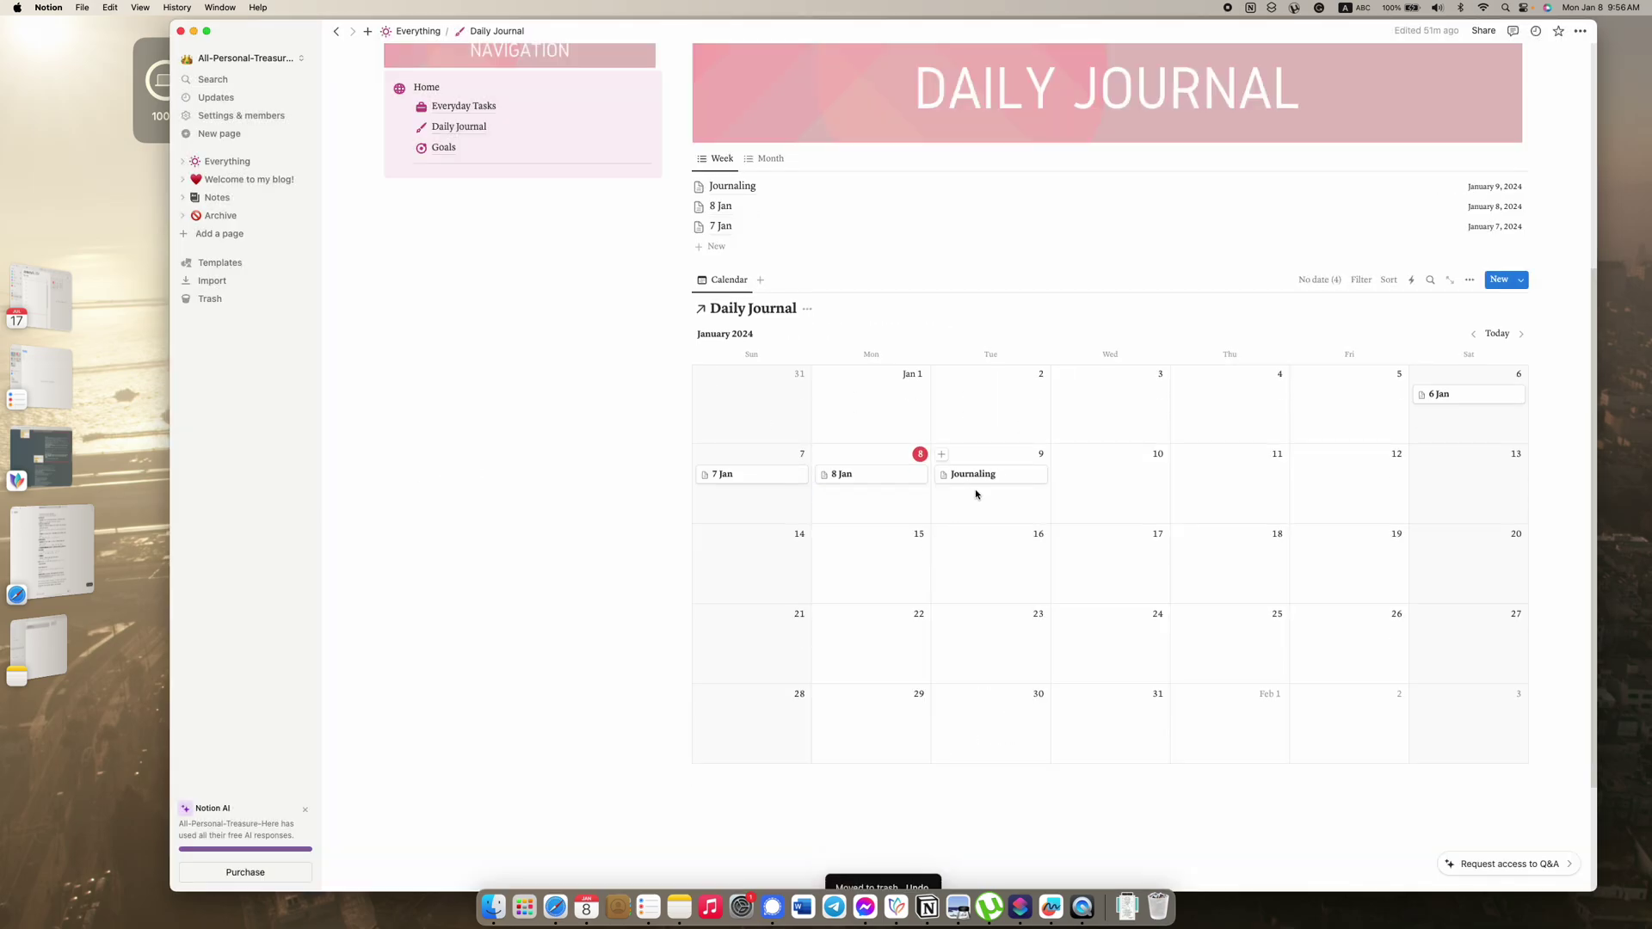
Step: Delete the Journaling entry on January 9 from the Daily Journal calendar
{"action": "right_click", "coordinate": [980, 479]}
{"action": "right_click", "coordinate": [980, 476]}
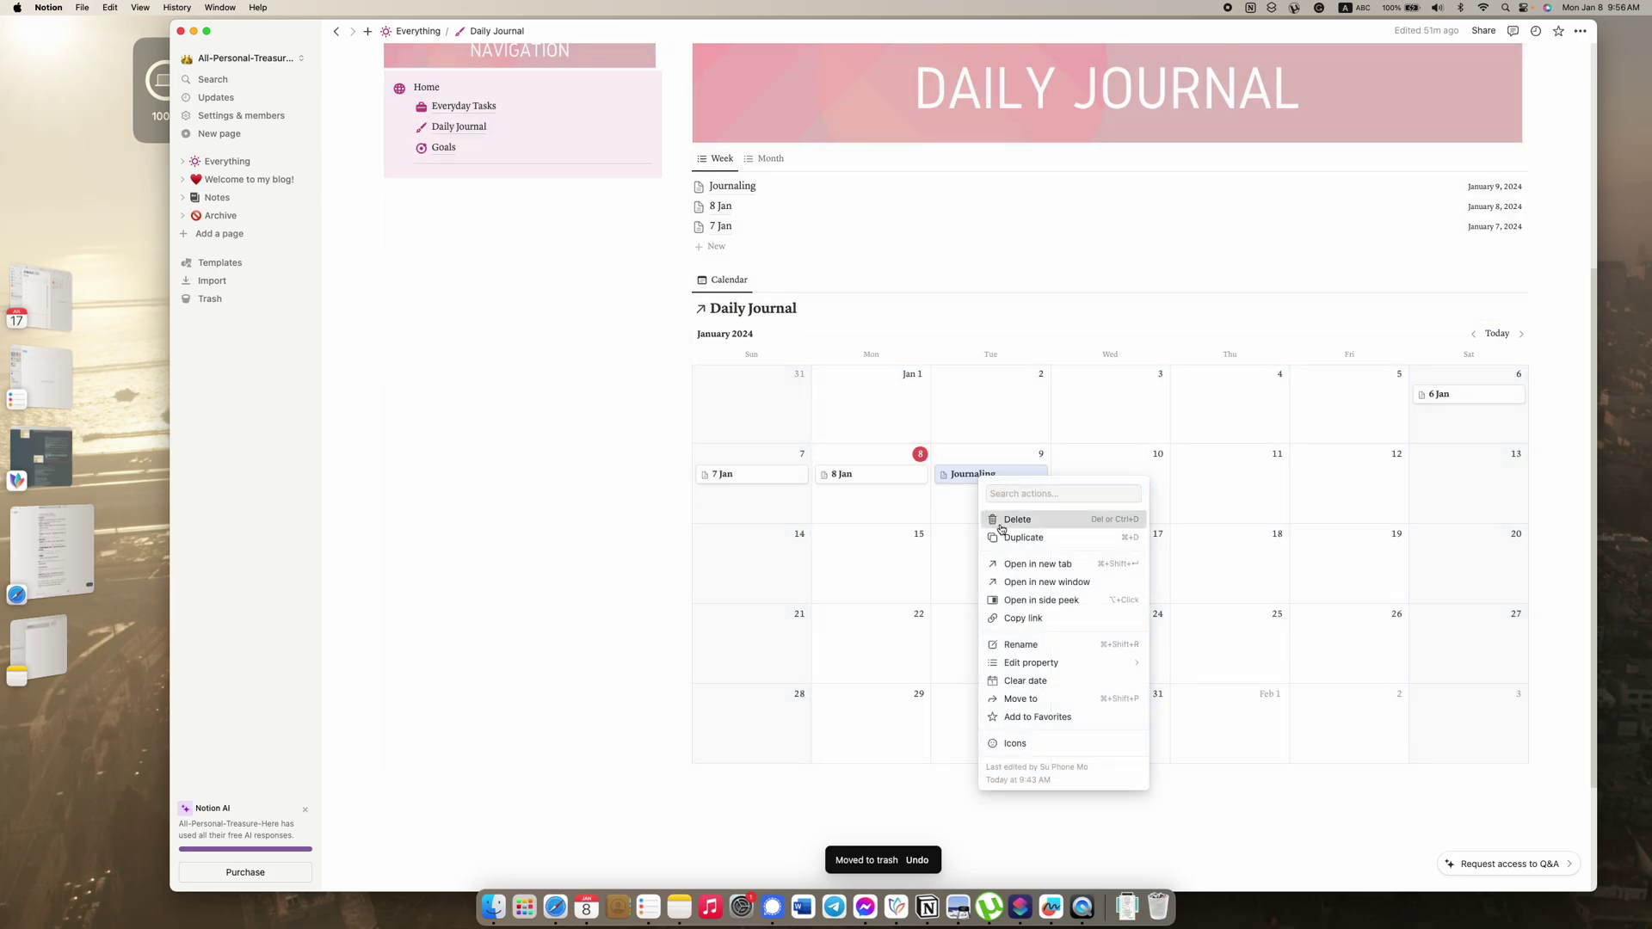
{"action": "left_click", "coordinate": [1015, 530]}
{"action": "left_click_drag", "start_coordinate": [517, 514], "coordinate": [505, 502]}
{"action": "left_click", "coordinate": [545, 269]}
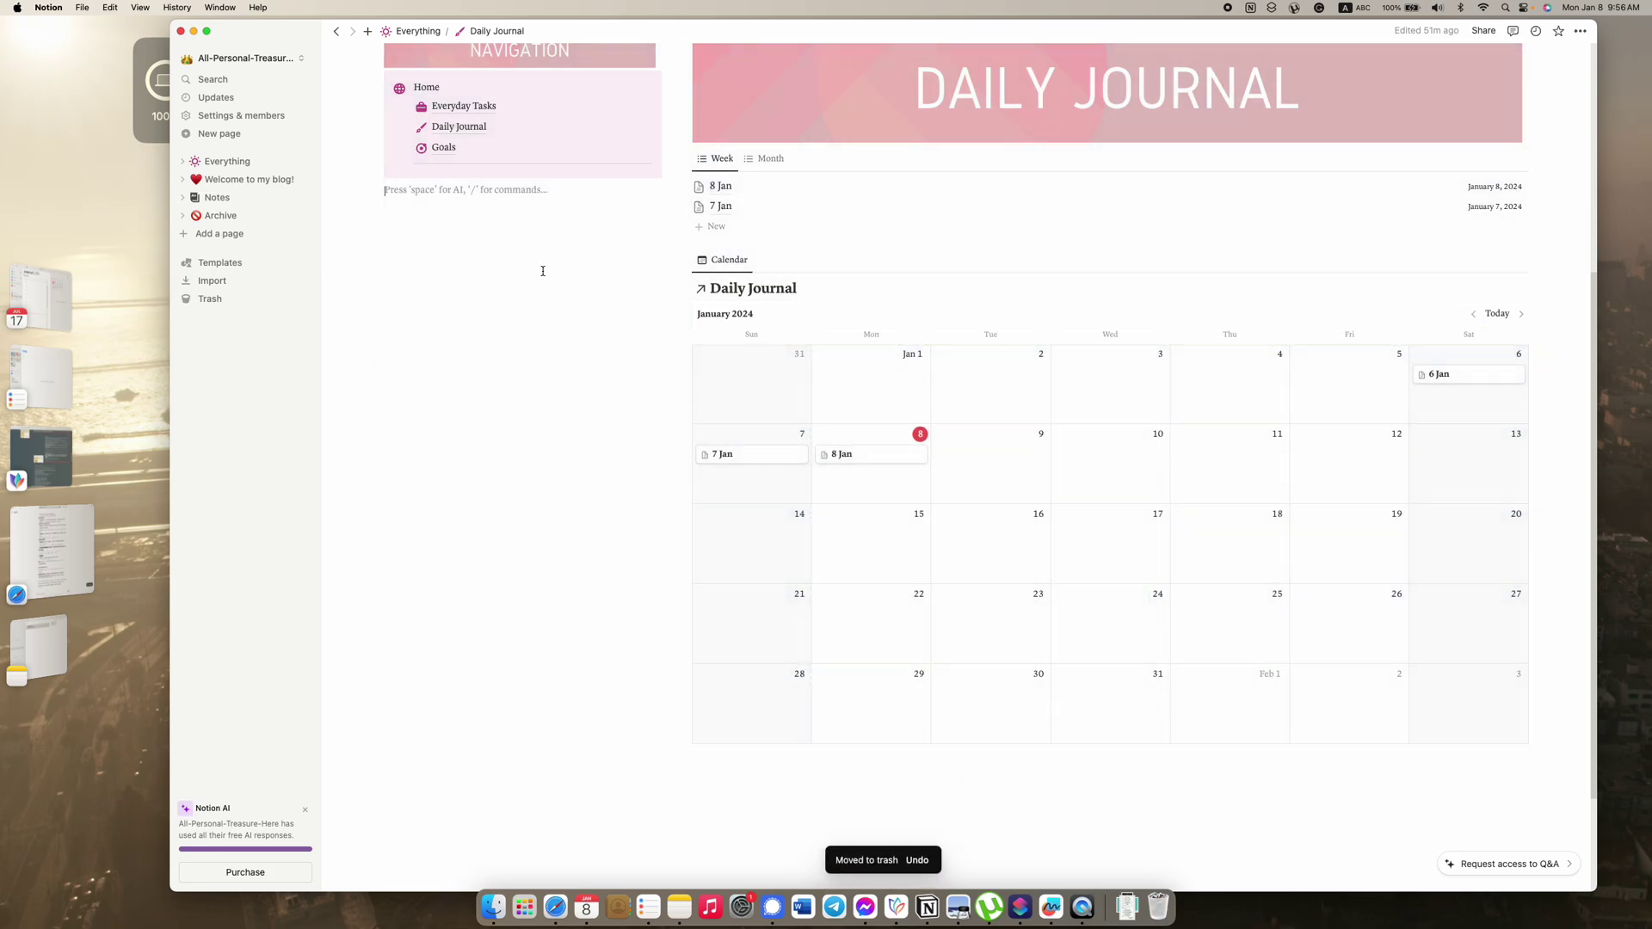
Step: View the journal entry list by month, and switch it back to the weekly view above the calendar
{"action": "scroll", "coordinate": [570, 265], "scroll_direction": "up", "scroll_amount": 3}
{"action": "left_click", "coordinate": [769, 260]}
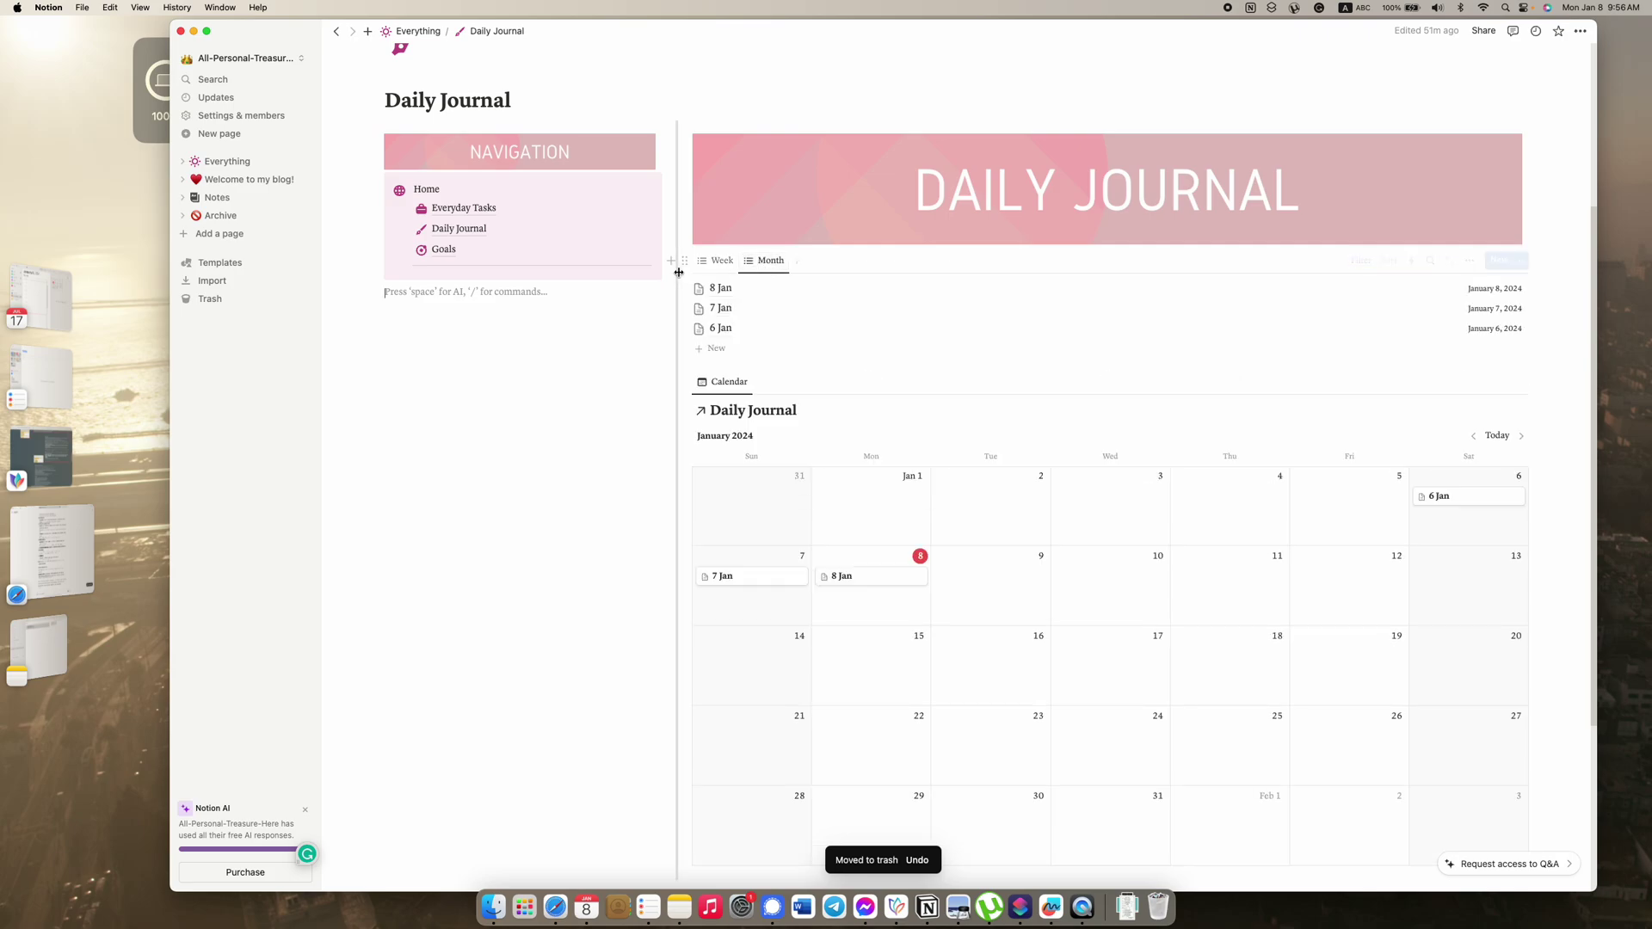
{"action": "left_click", "coordinate": [720, 260]}
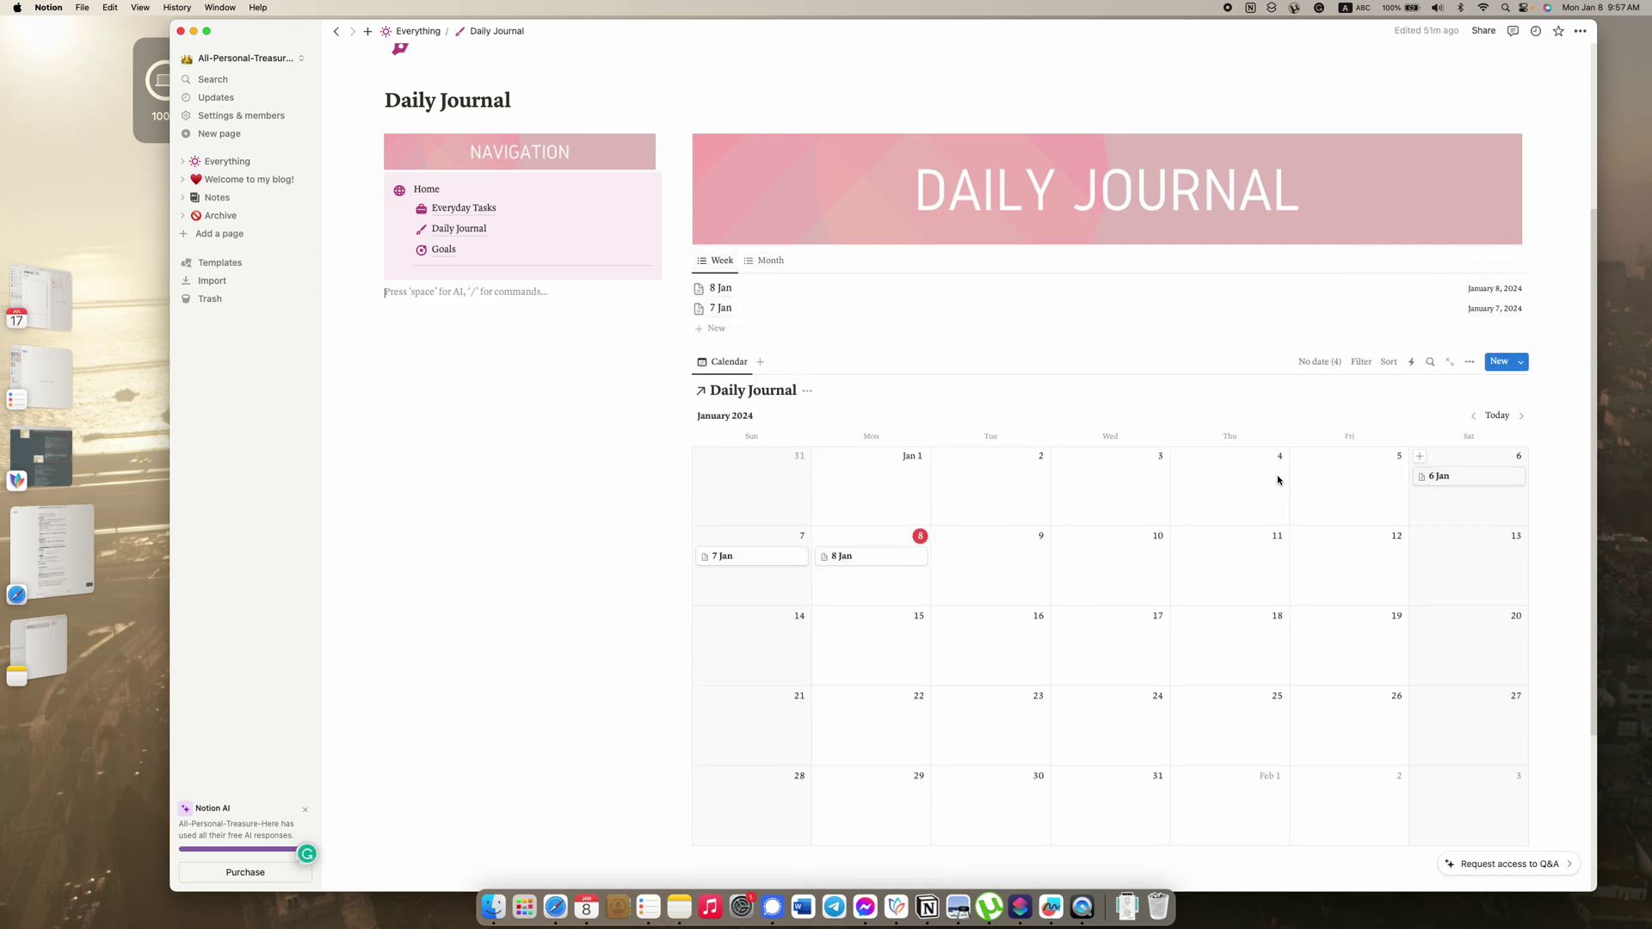
{"action": "scroll", "coordinate": [1278, 480], "scroll_direction": "down", "scroll_amount": 1}
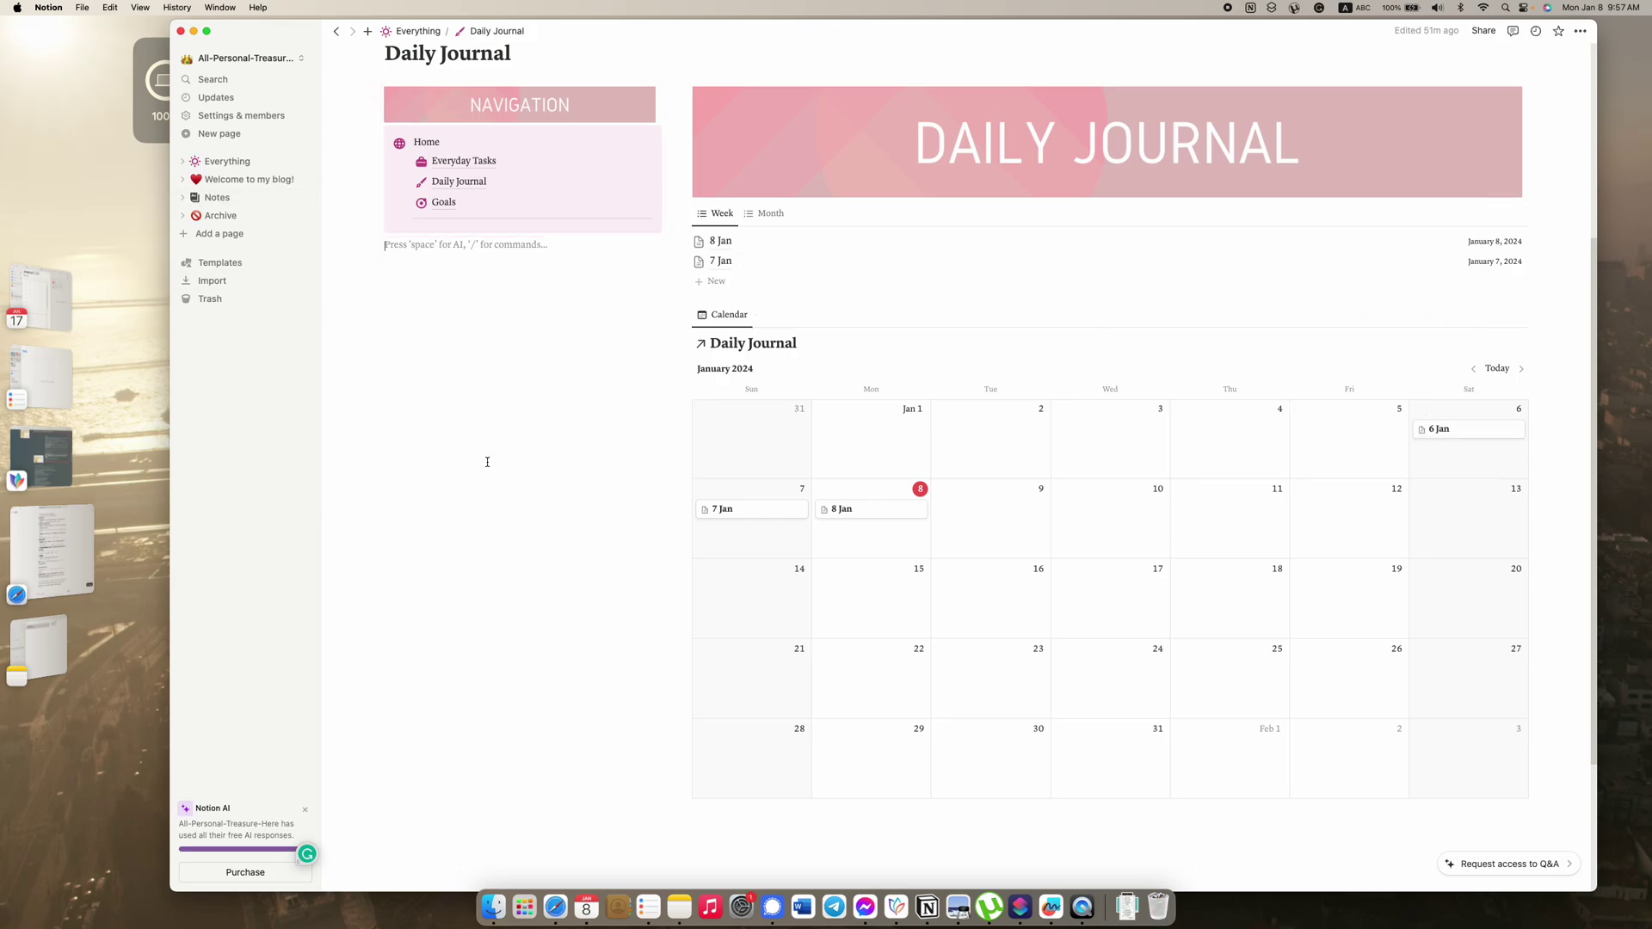
Step: Open the Goals page, apply the Reading a book template to the Reading a book goal, and close that goal
{"action": "left_click", "coordinate": [444, 202]}
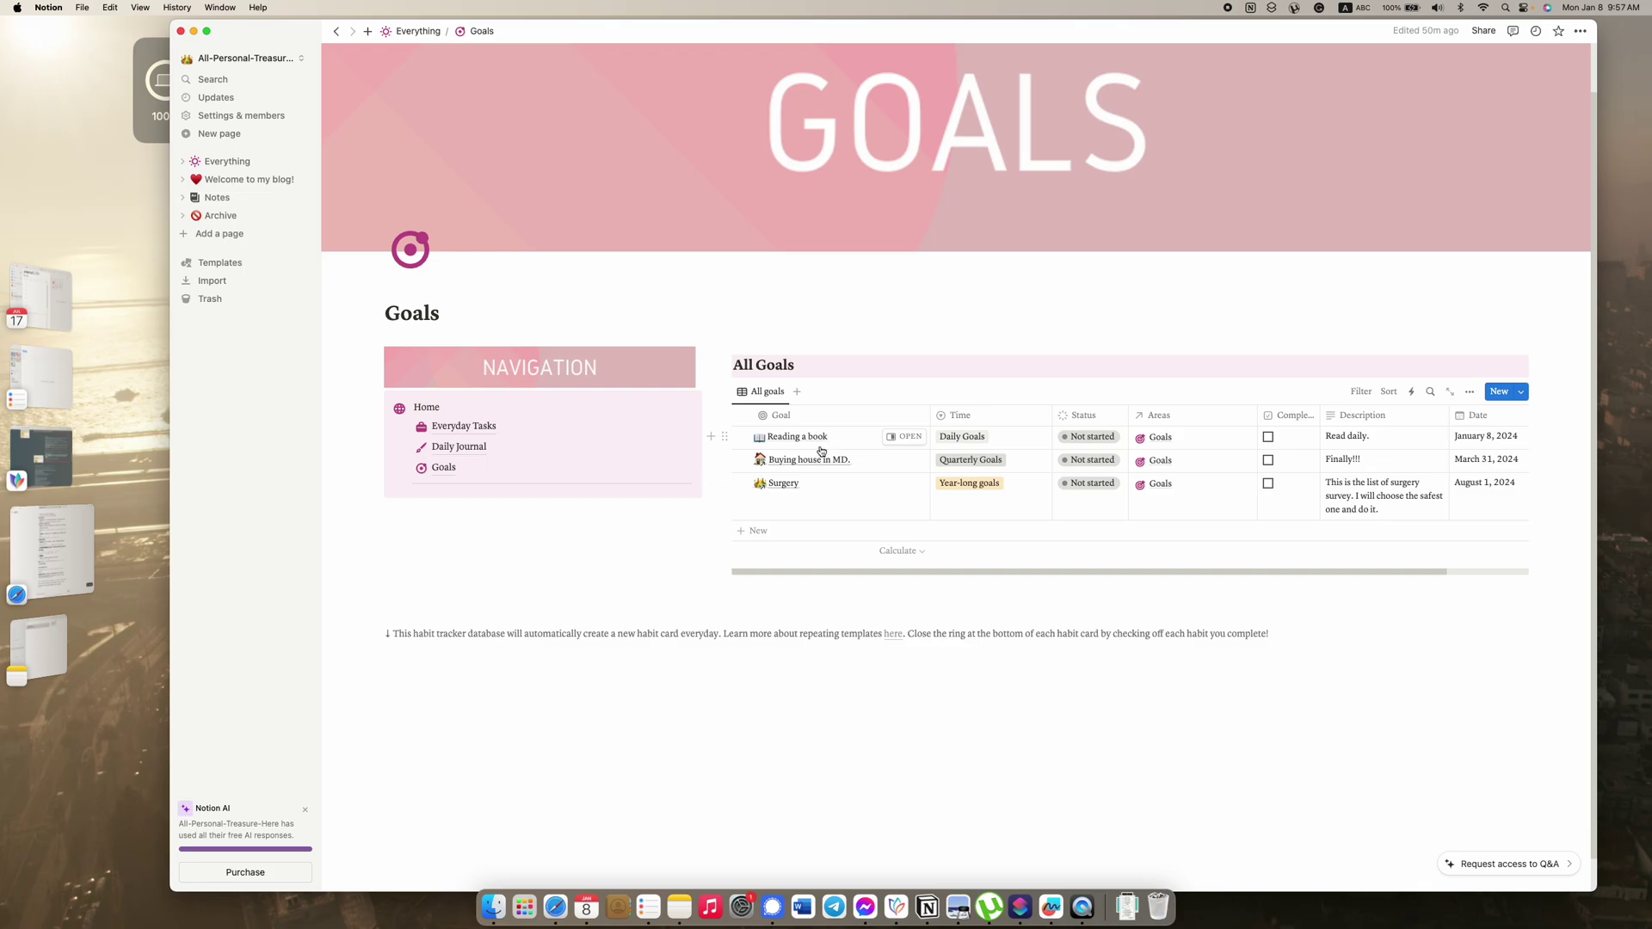
{"action": "left_click", "coordinate": [901, 437]}
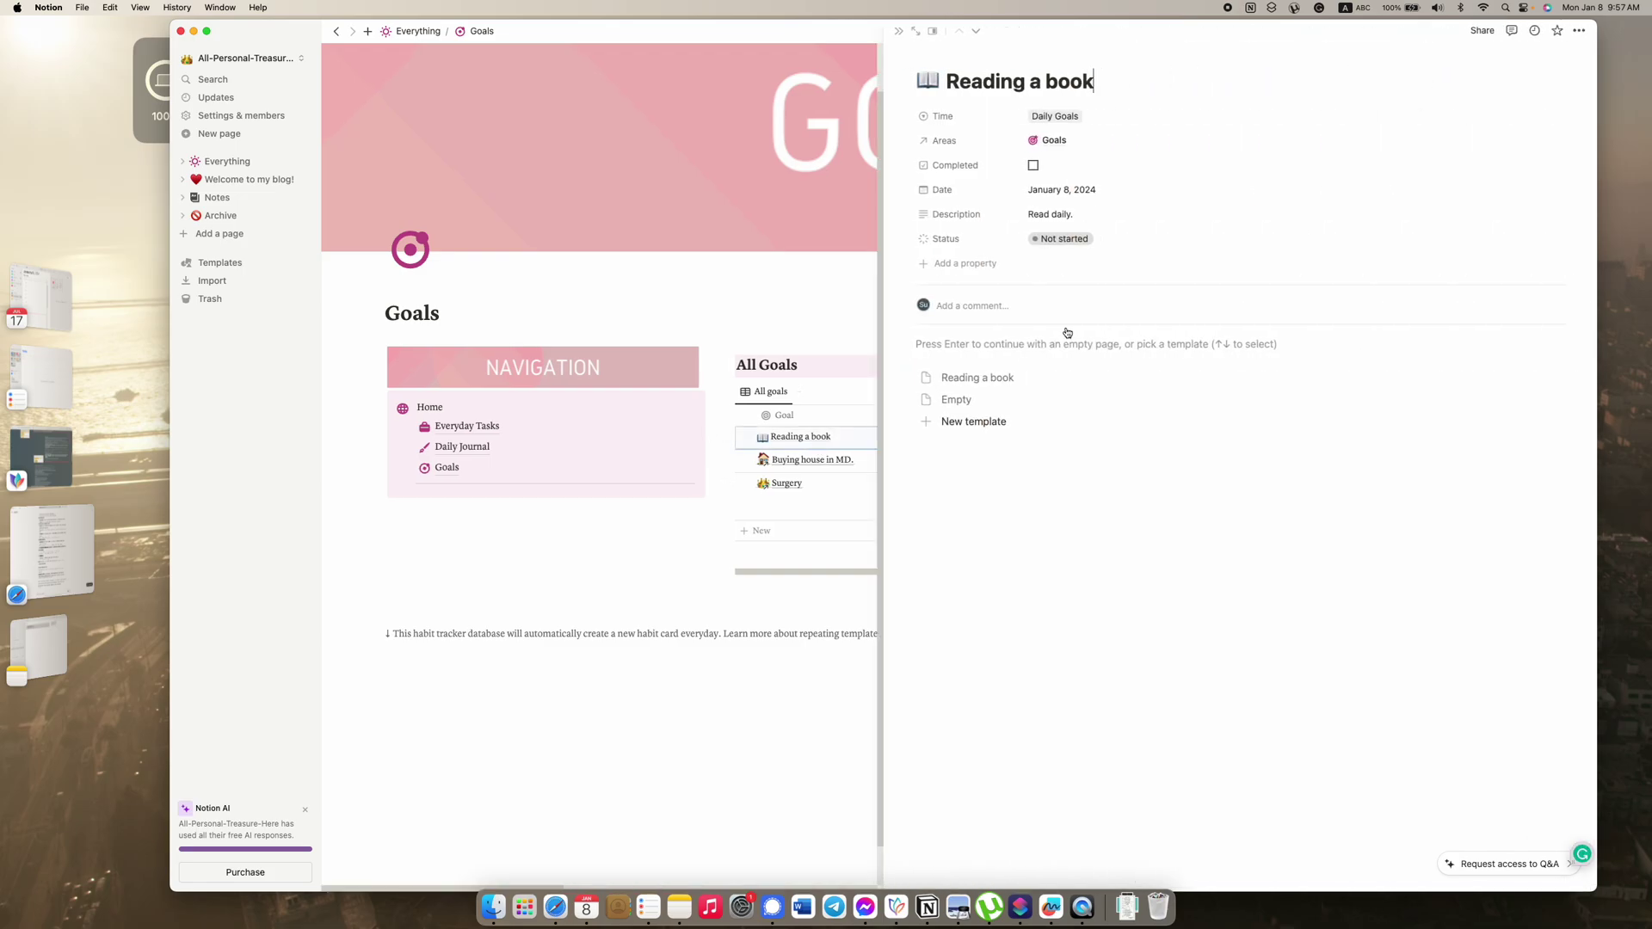
{"action": "left_click", "coordinate": [1000, 379]}
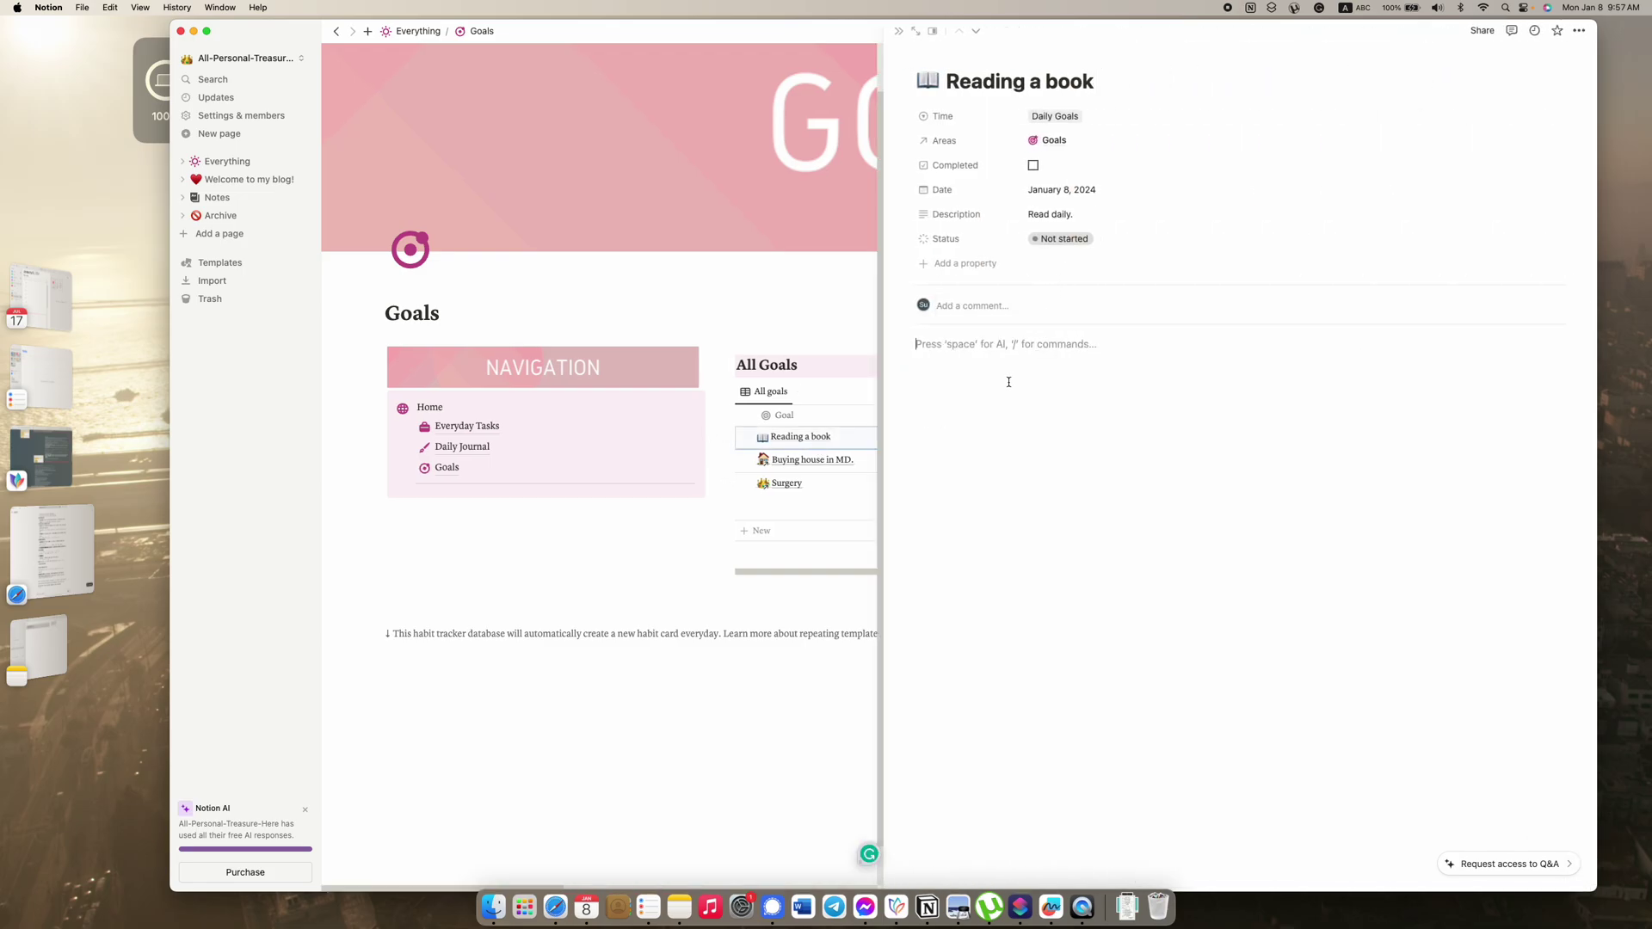
{"action": "left_click", "coordinate": [778, 439]}
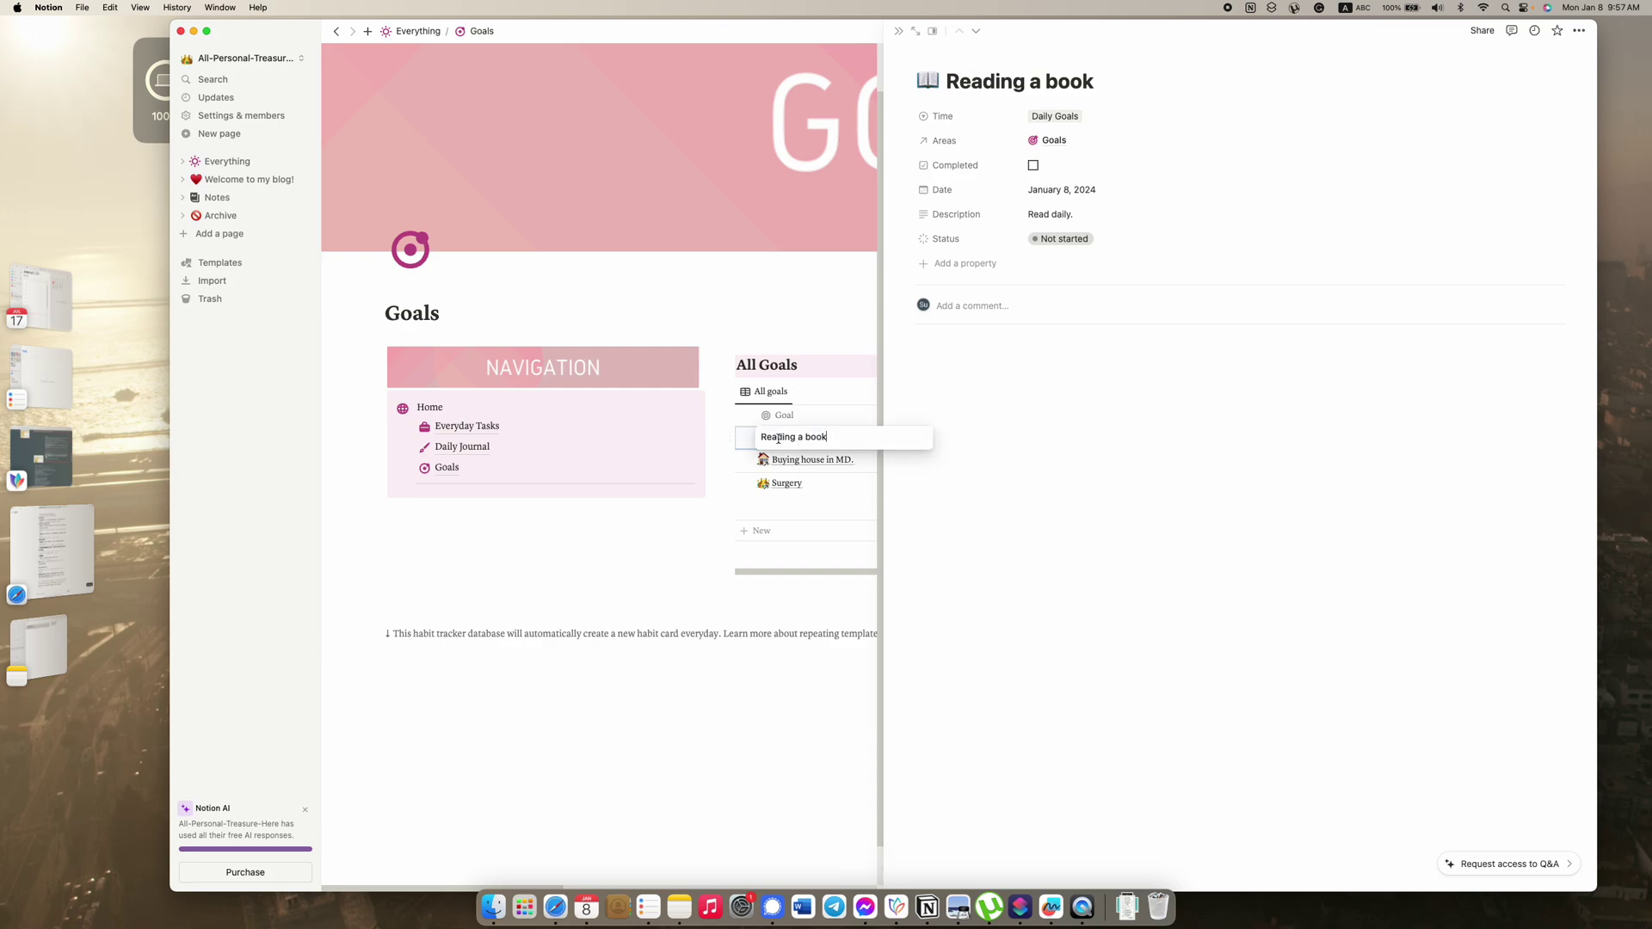
{"action": "left_click", "coordinate": [727, 663]}
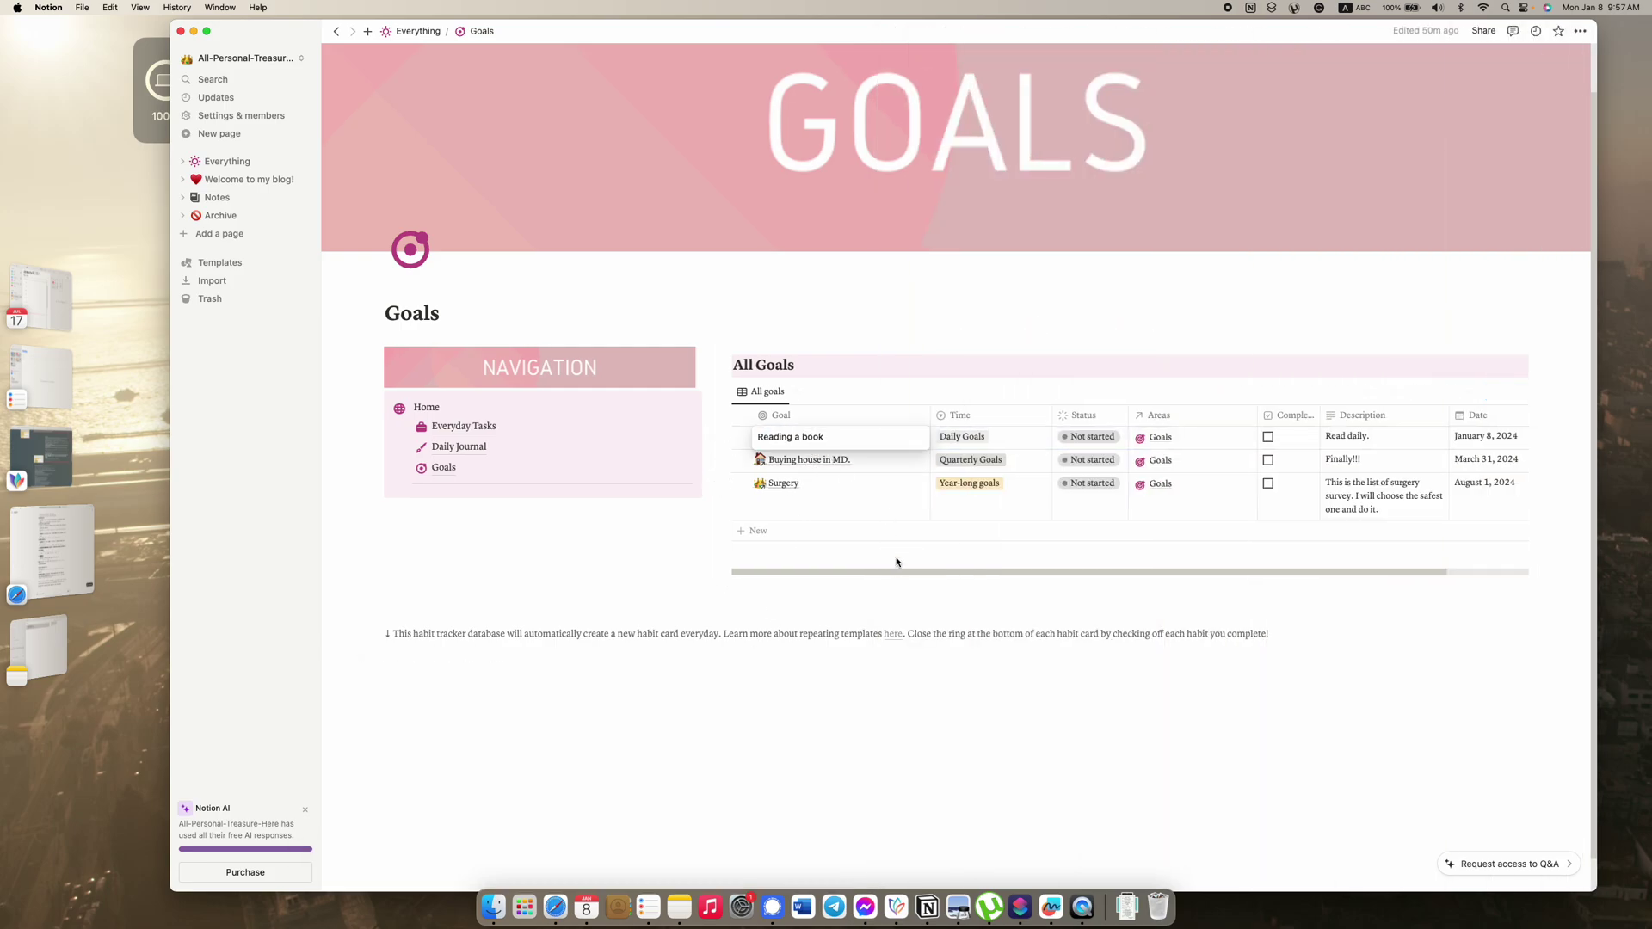
{"action": "key", "text": "Escape"}
Step: Open the Buying house in MD. page from the goals table and examine its tasks grouped by project
{"action": "left_click", "coordinate": [785, 466]}
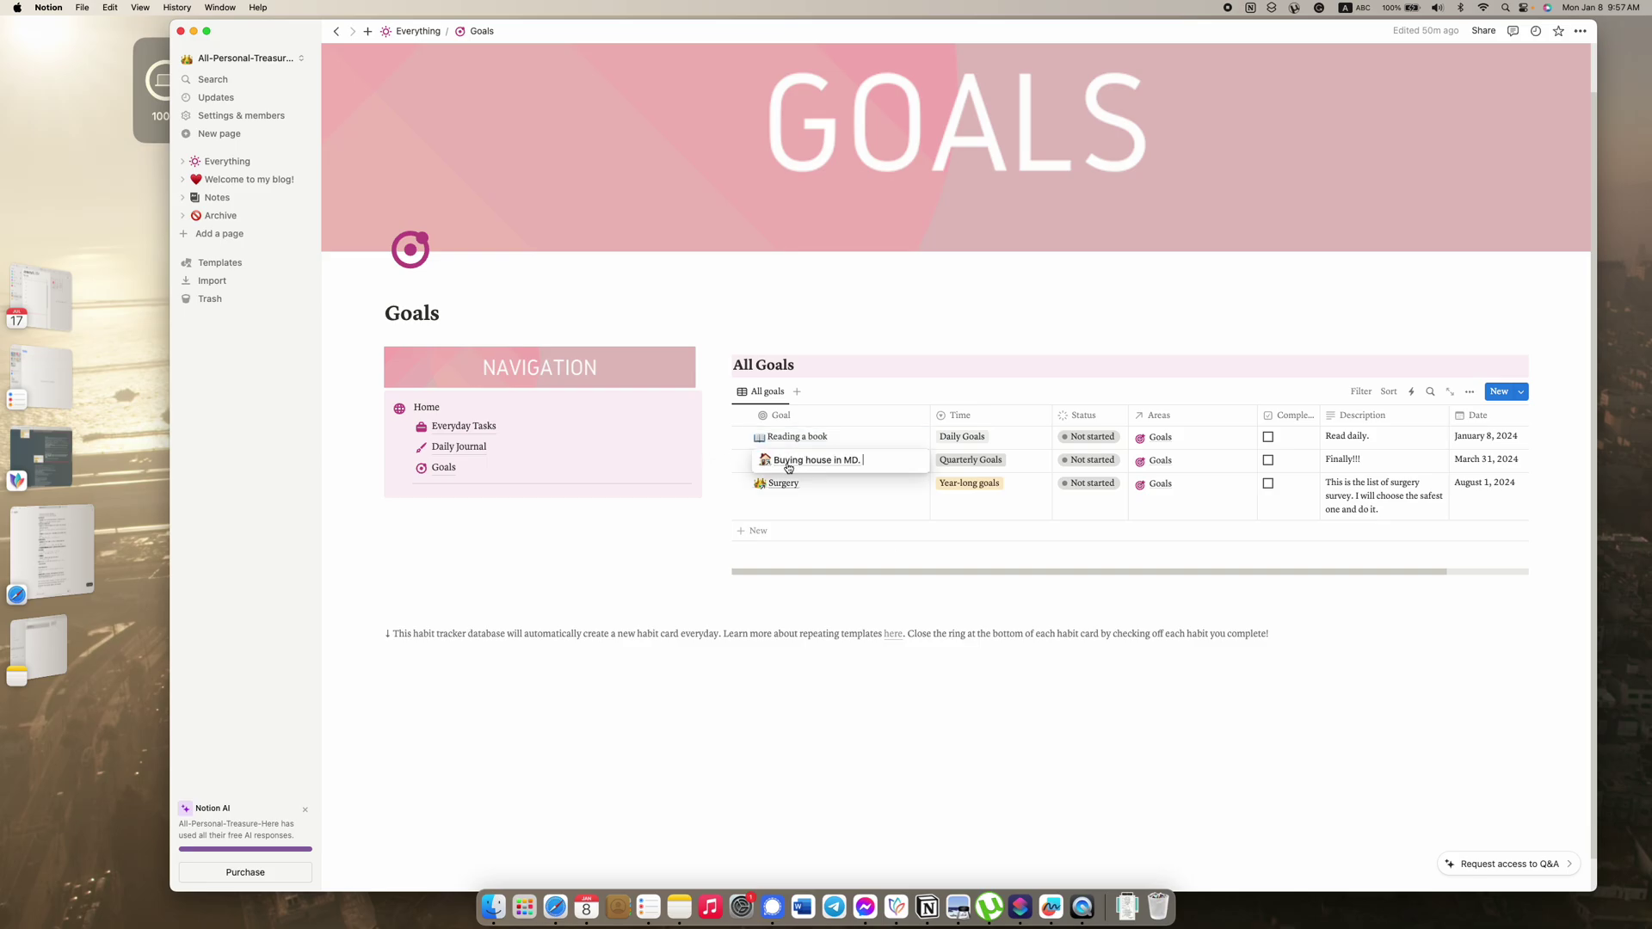
{"action": "key", "text": "super+r"}
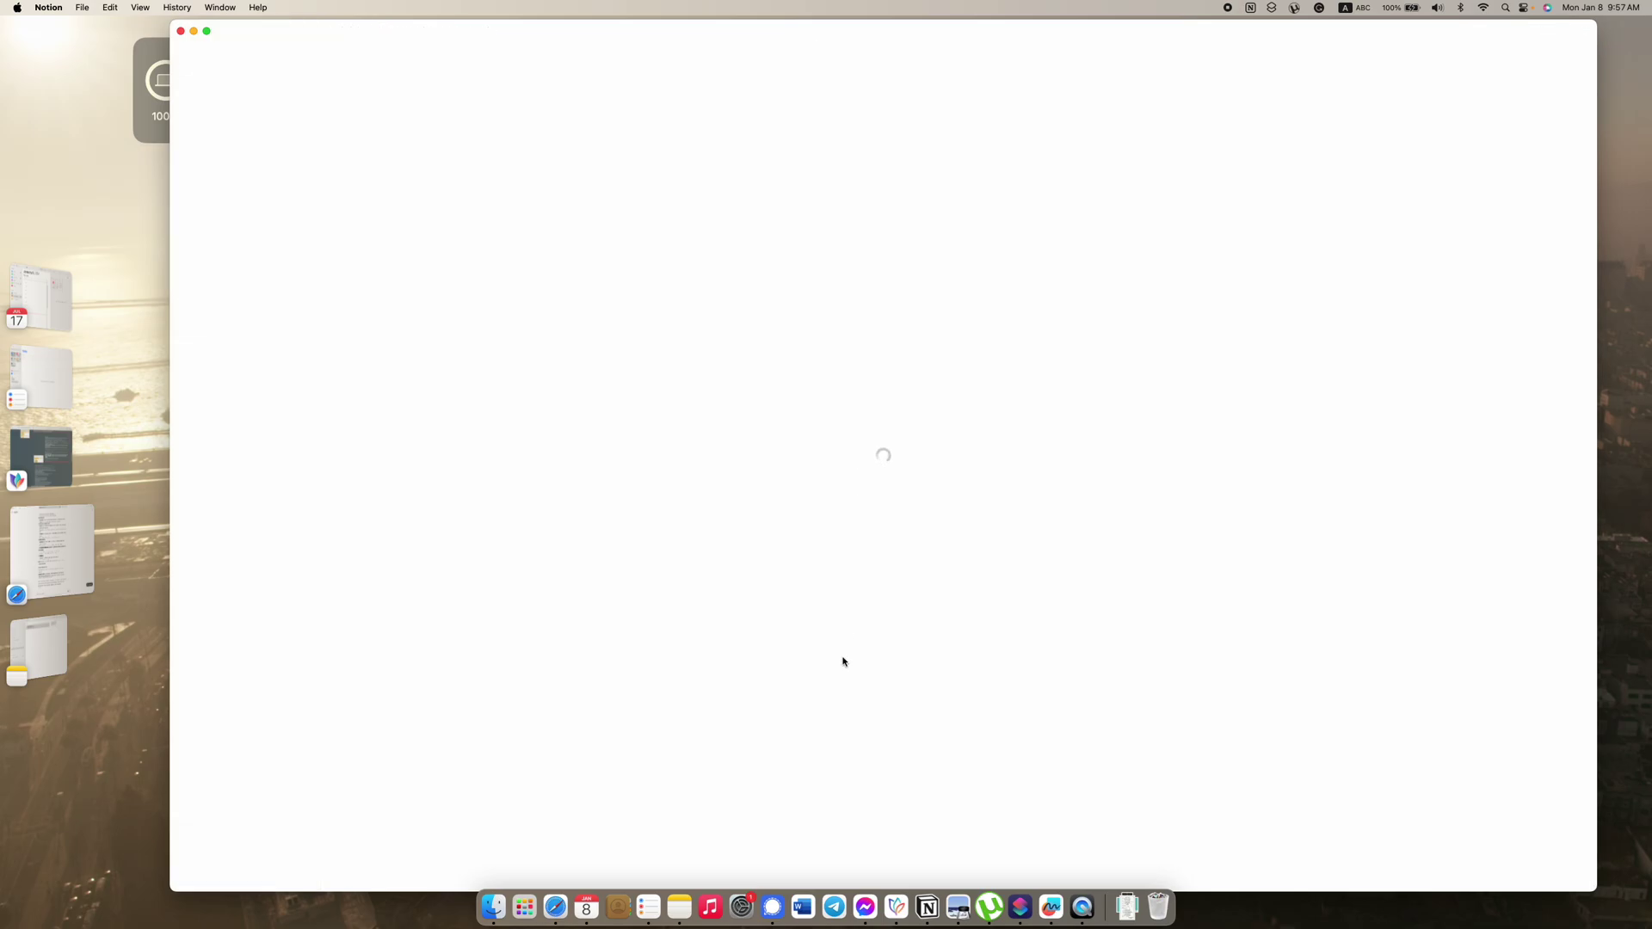
{"action": "scroll", "coordinate": [517, 482], "scroll_direction": "down", "scroll_amount": 5}
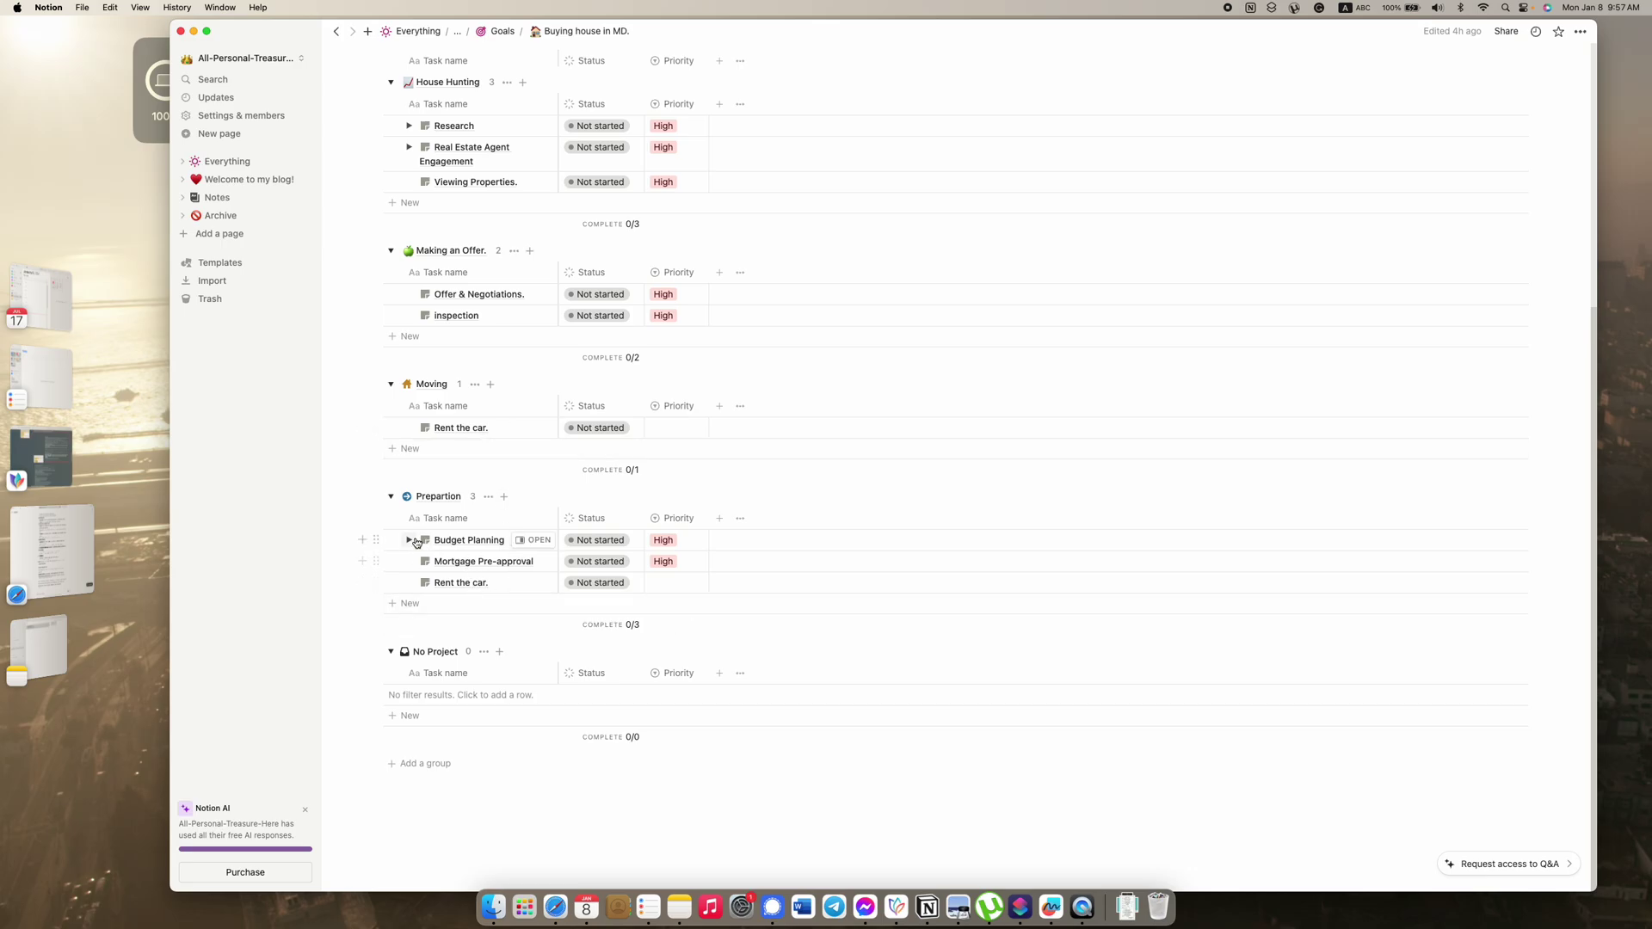
{"action": "scroll", "coordinate": [468, 585], "scroll_direction": "up", "scroll_amount": 4}
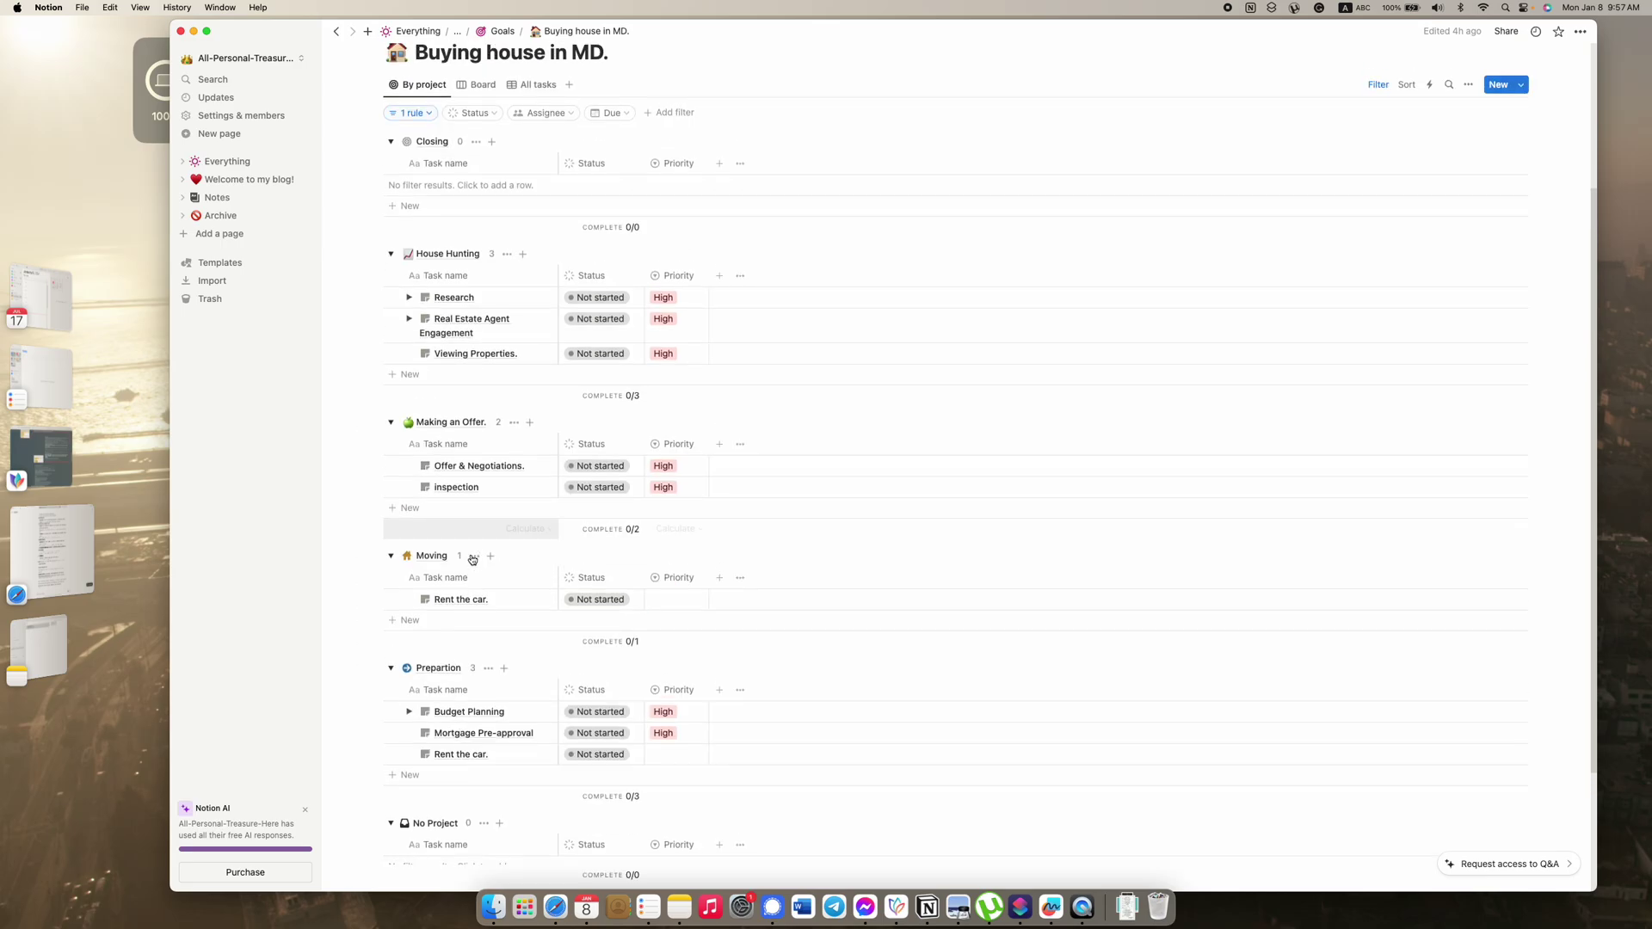
{"action": "scroll", "coordinate": [455, 602], "scroll_direction": "up", "scroll_amount": 1}
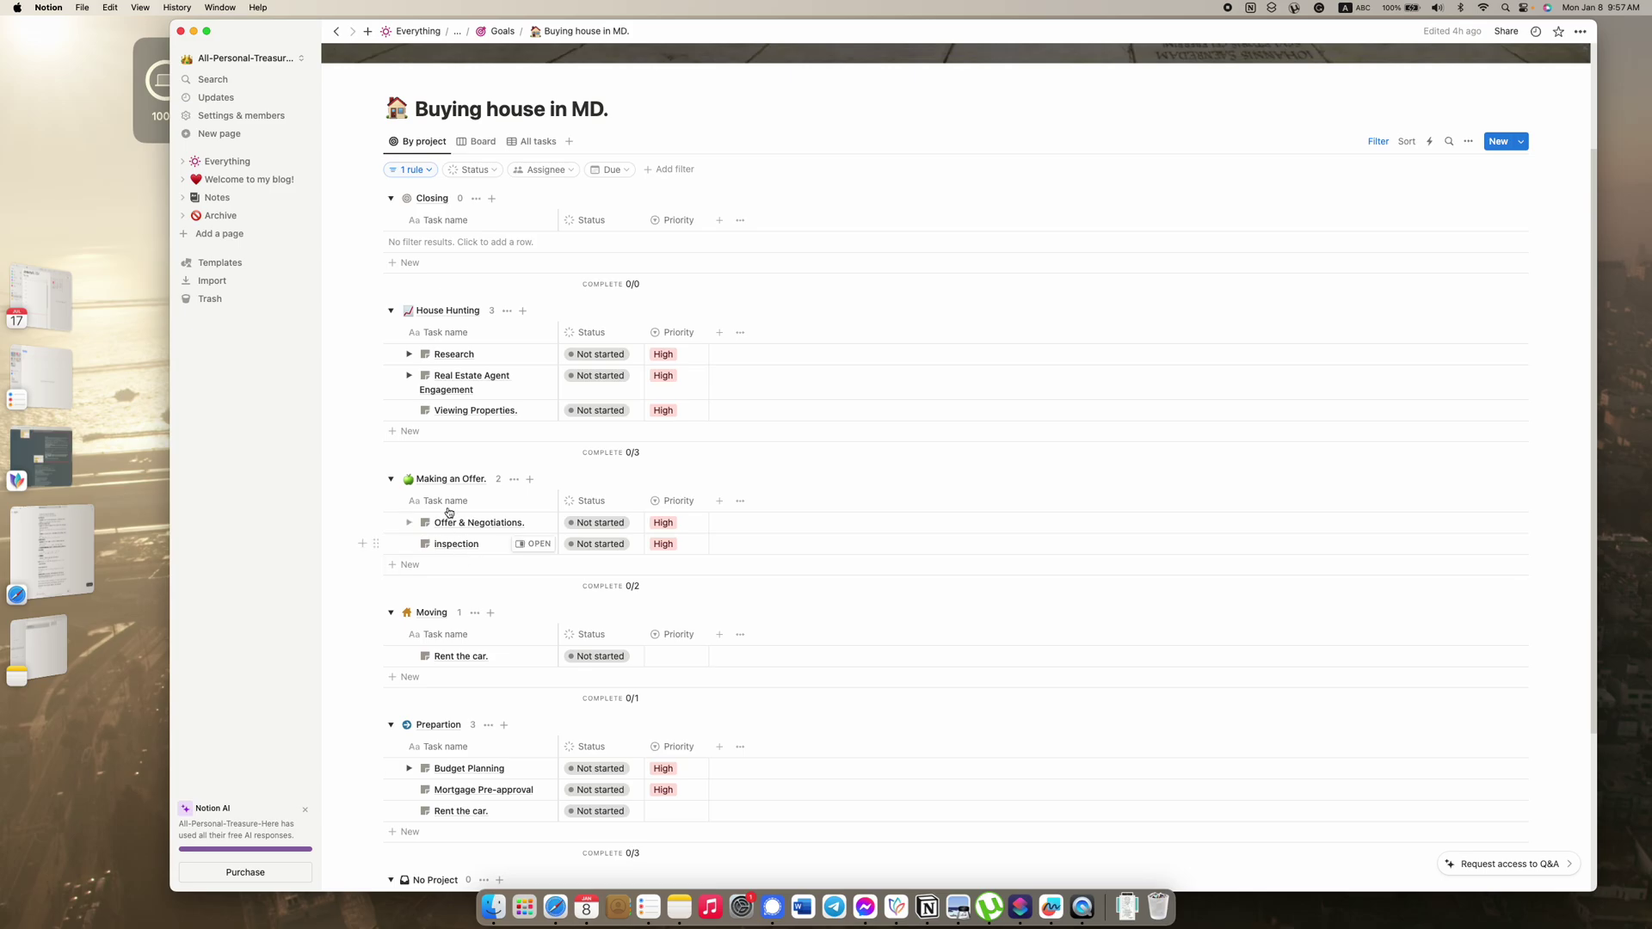
{"action": "scroll", "coordinate": [448, 512], "scroll_direction": "up", "scroll_amount": 3}
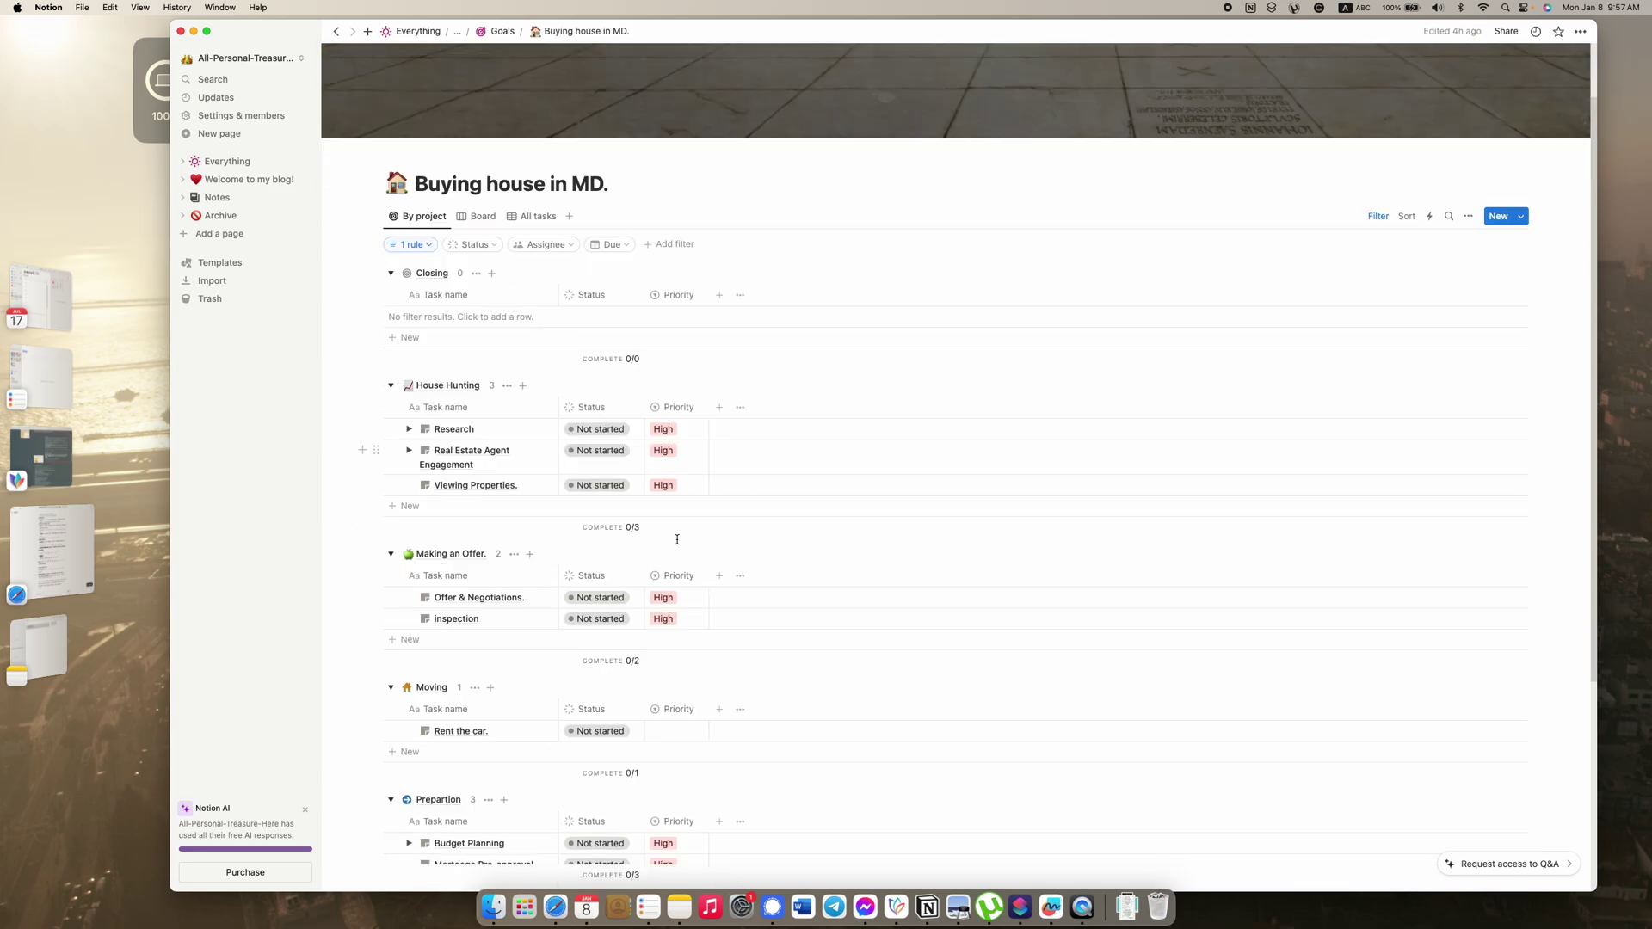
{"action": "scroll", "coordinate": [663, 525], "scroll_direction": "down", "scroll_amount": 5}
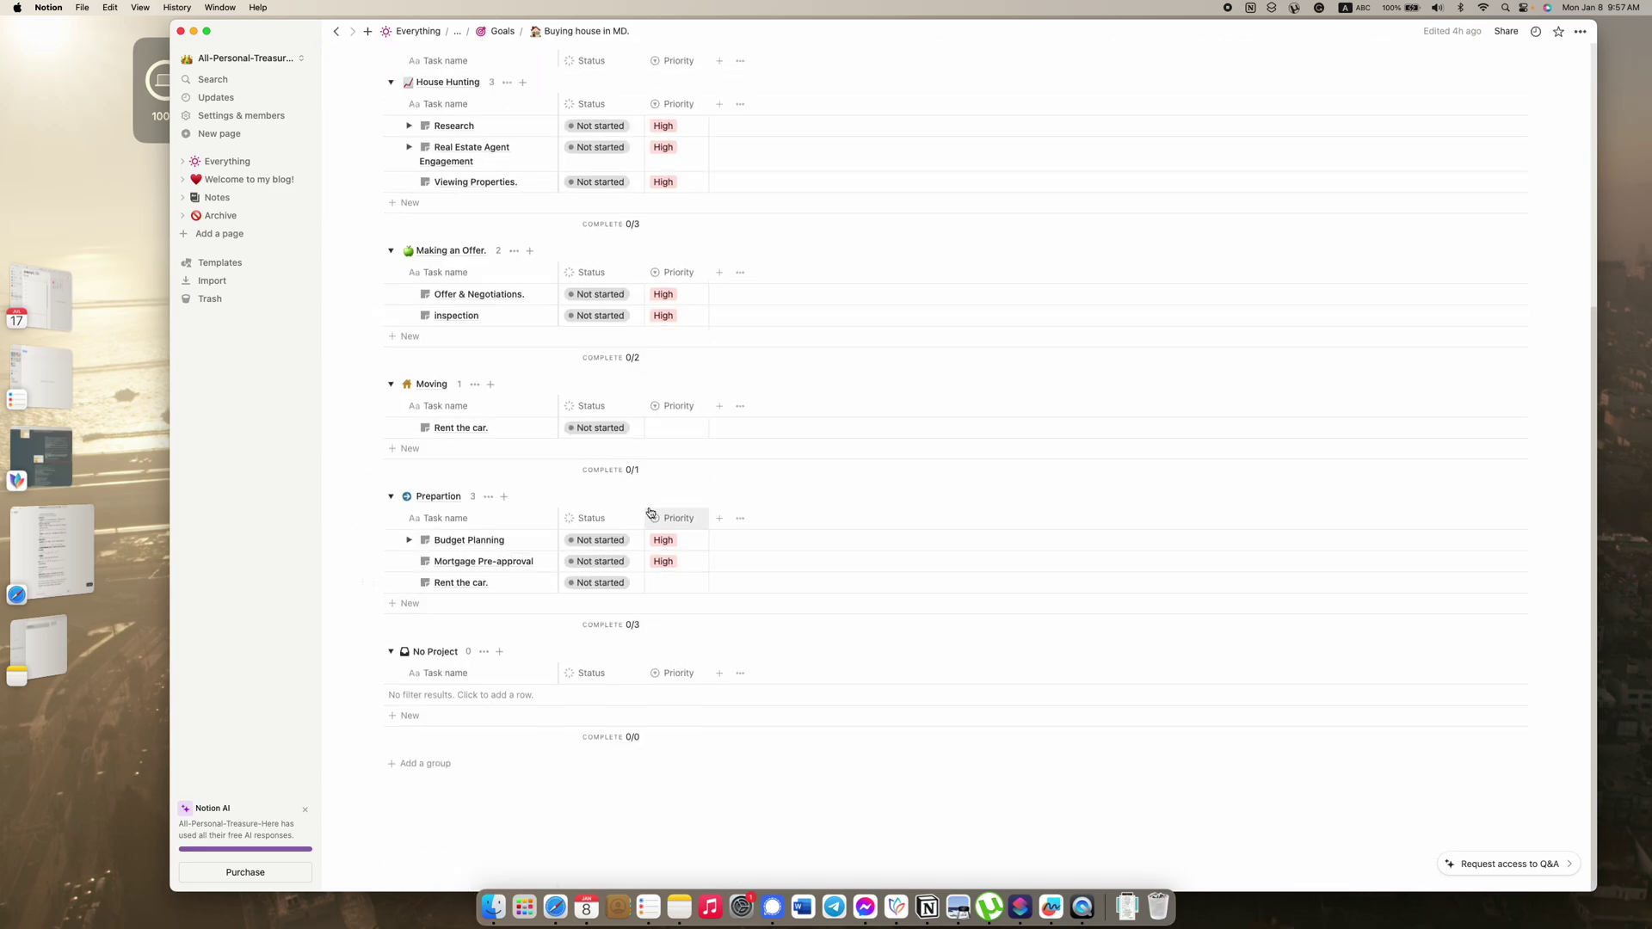
{"action": "scroll", "coordinate": [650, 513], "scroll_direction": "up", "scroll_amount": 5}
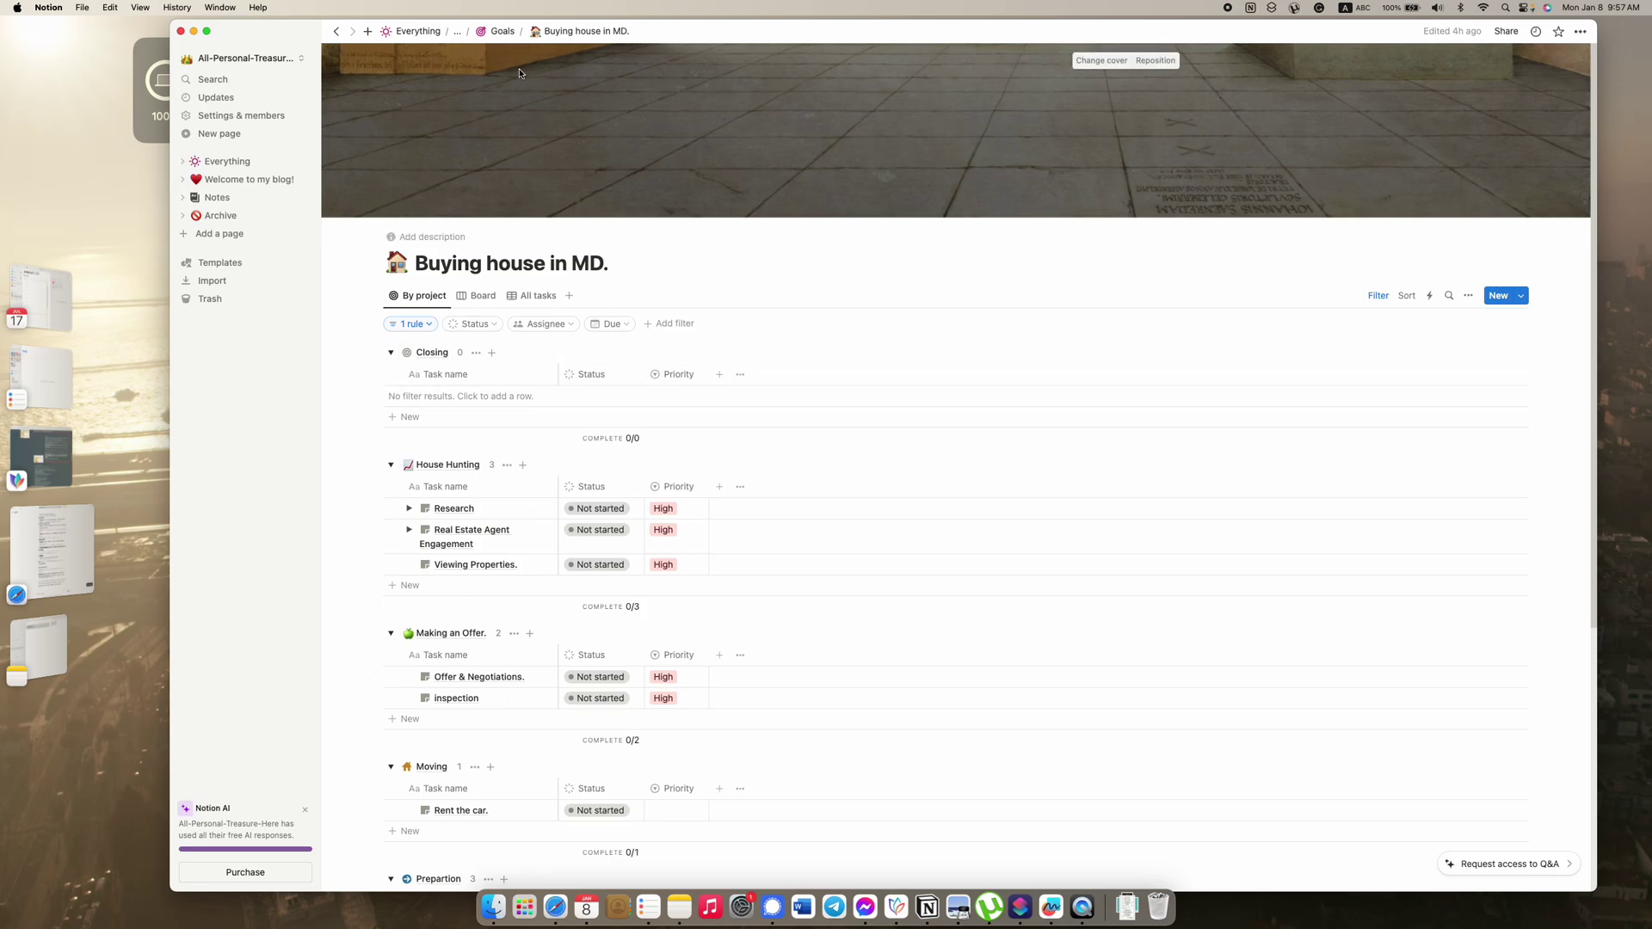
Step: Return to the Goals area page and open its linked Surgery database to view the hospital and surgery table
{"action": "left_click", "coordinate": [500, 32]}
{"action": "scroll", "coordinate": [769, 498], "scroll_direction": "down", "scroll_amount": 3}
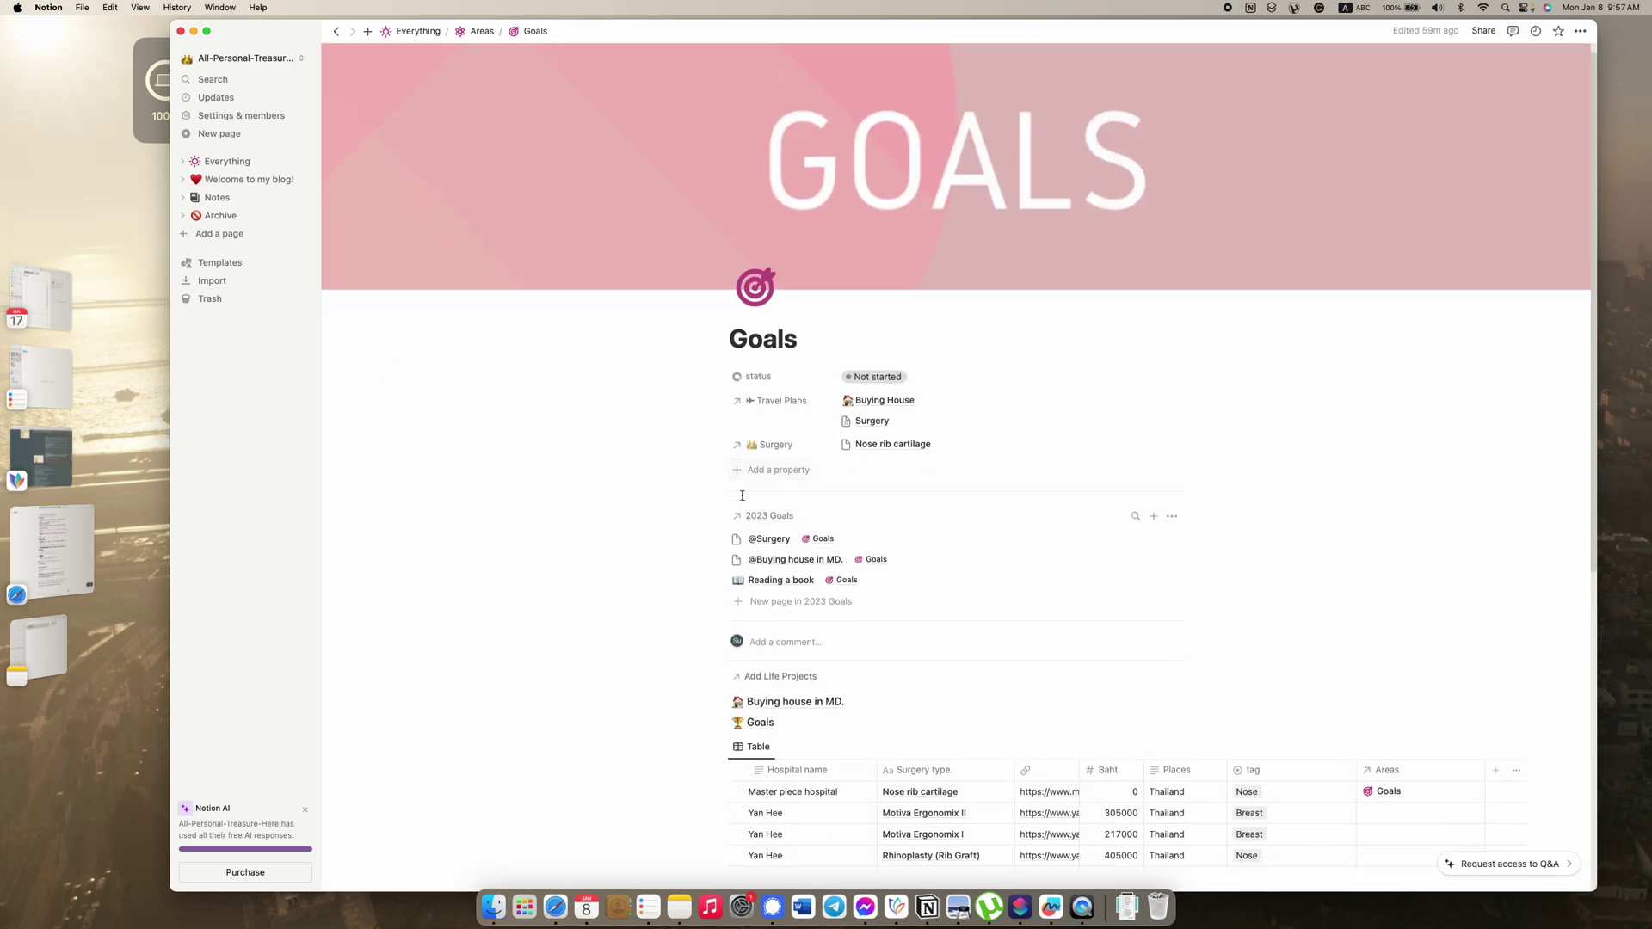
{"action": "scroll", "coordinate": [768, 498], "scroll_direction": "up", "scroll_amount": 3}
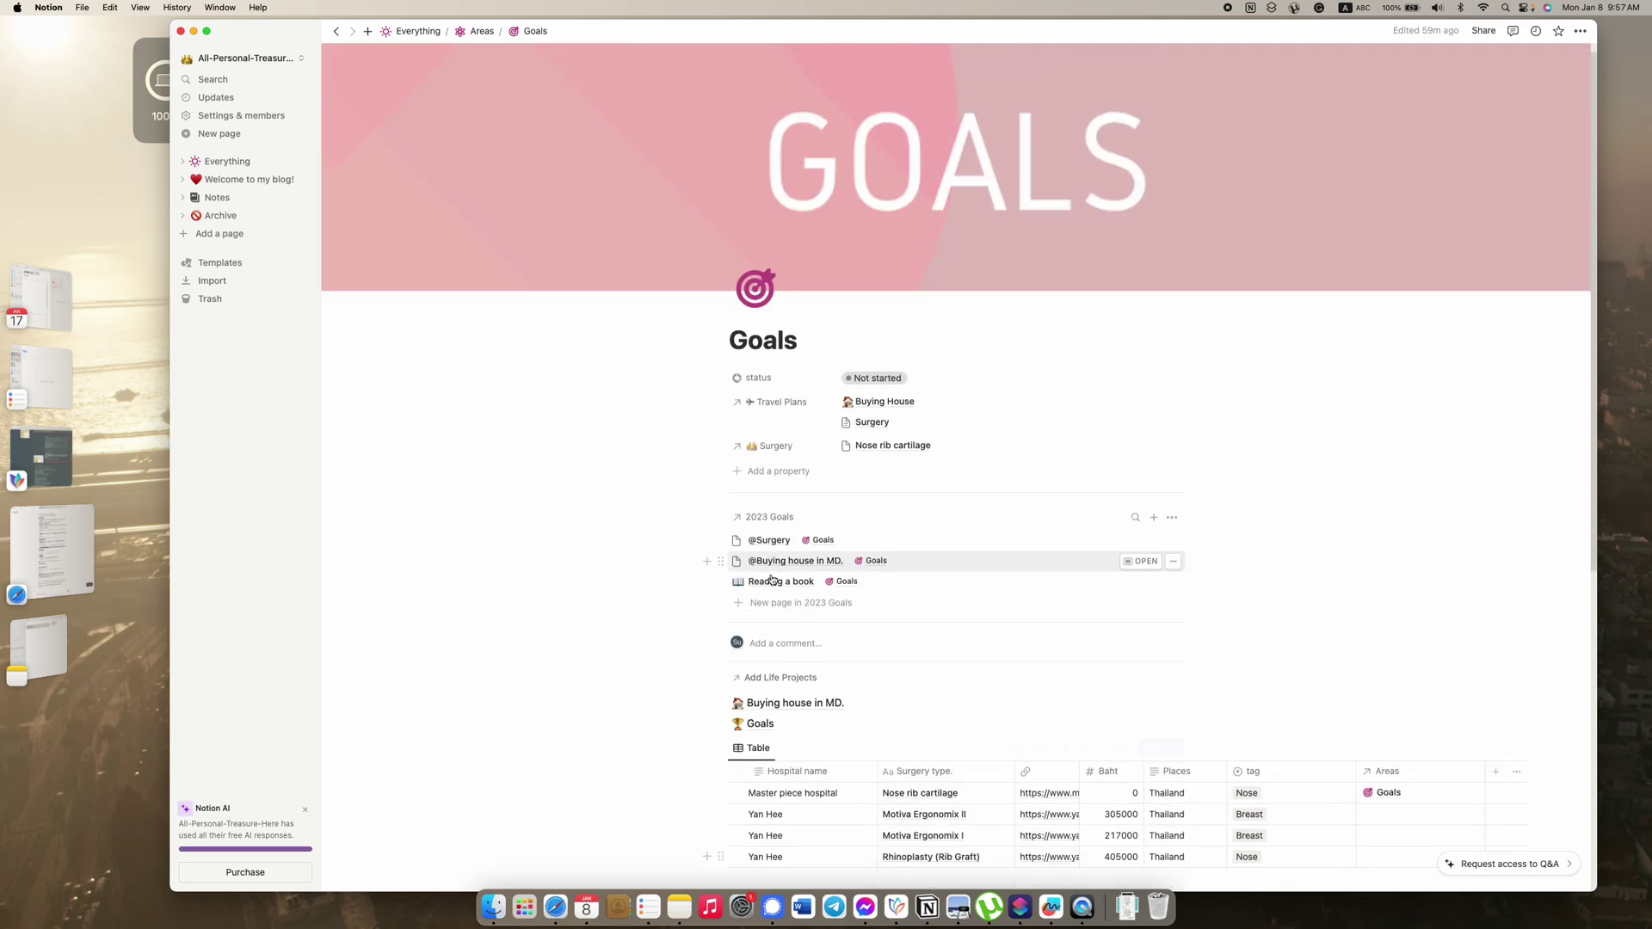
{"action": "left_click", "coordinate": [757, 540]}
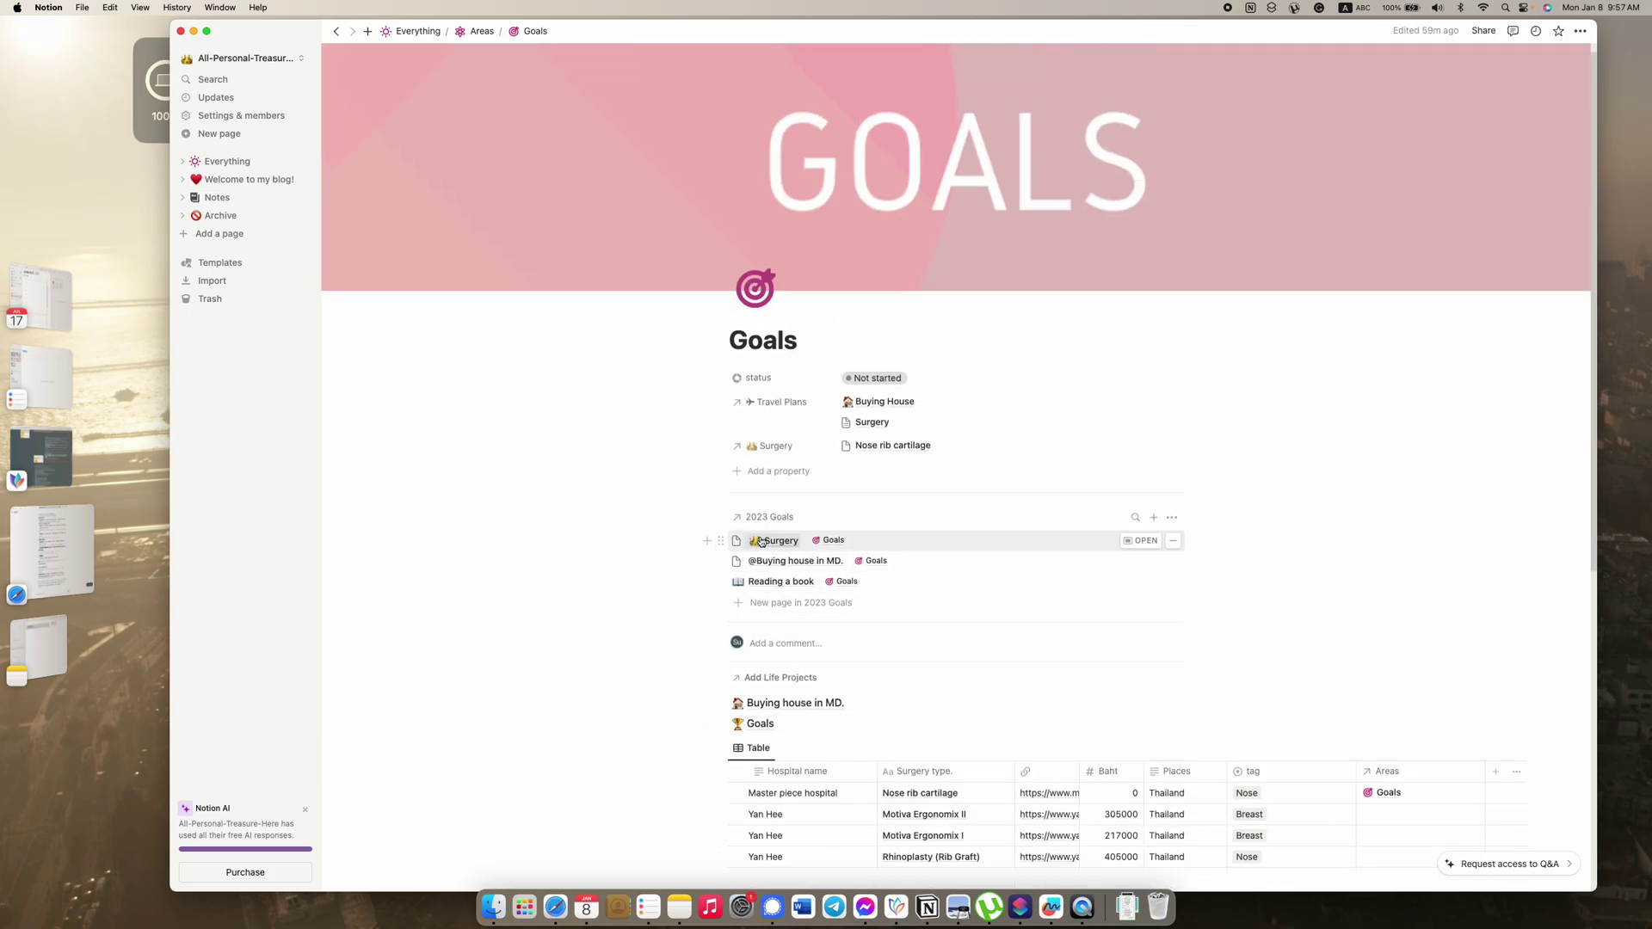
{"action": "left_click", "coordinate": [760, 540]}
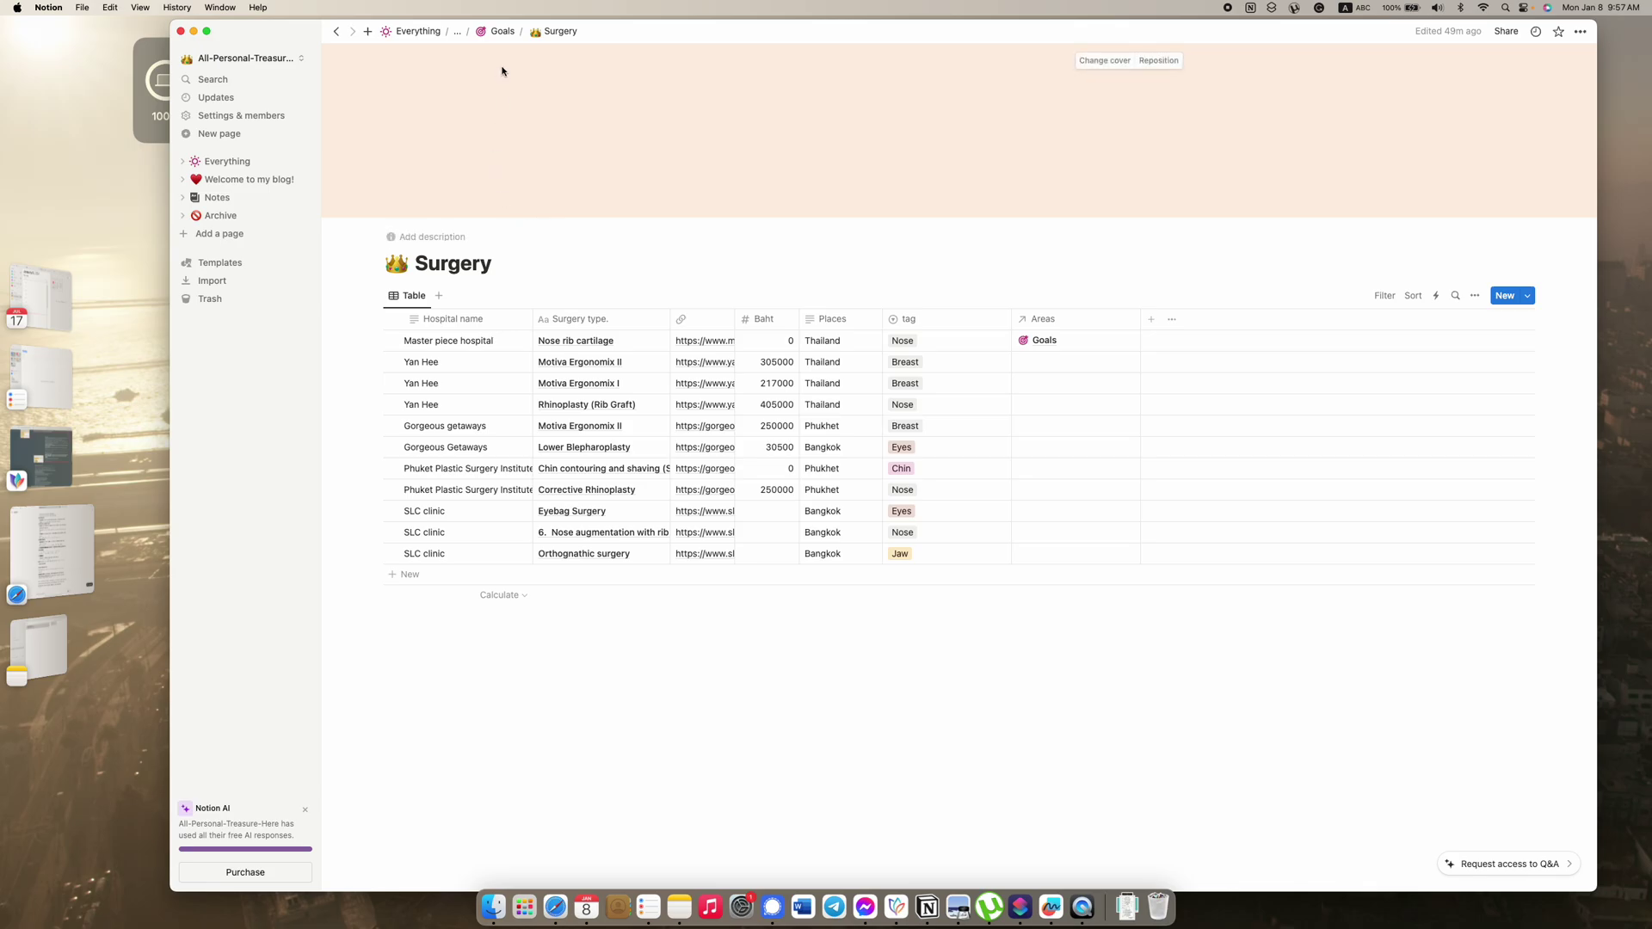
{"action": "left_click_drag", "start_coordinate": [441, 200], "coordinate": [1086, 661]}
{"action": "left_click", "coordinate": [1073, 657]}
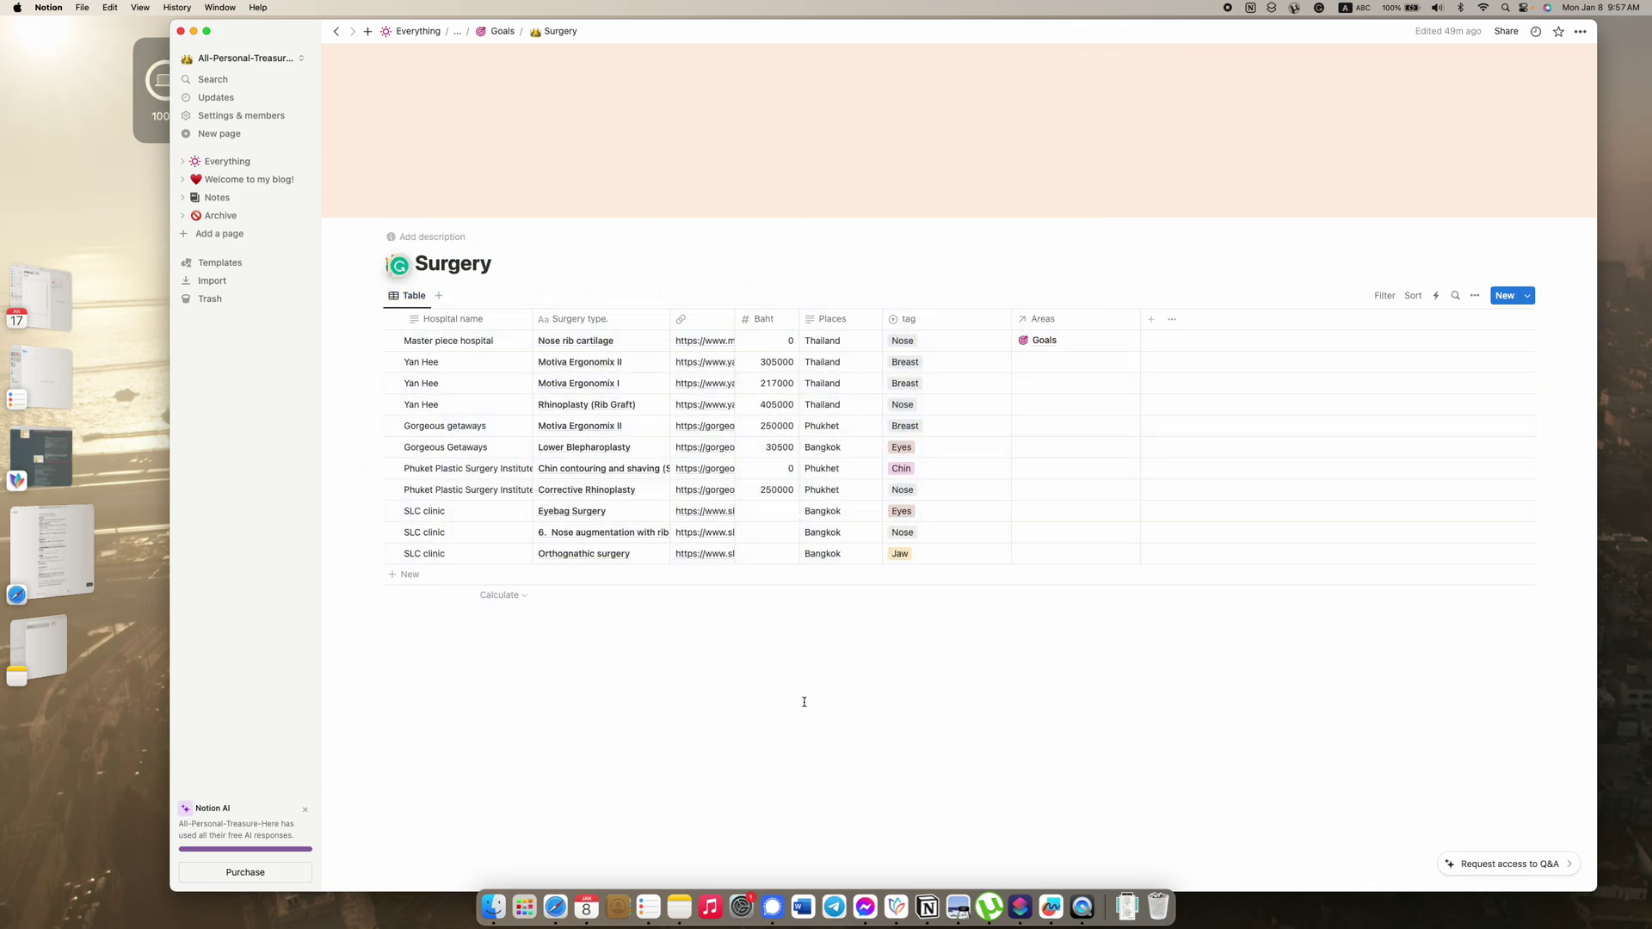
Step: Go back to the Goals area page and look through its linked goals and embedded surgery table
{"action": "left_click", "coordinate": [502, 31]}
{"action": "scroll", "coordinate": [779, 516], "scroll_direction": "down", "scroll_amount": 5}
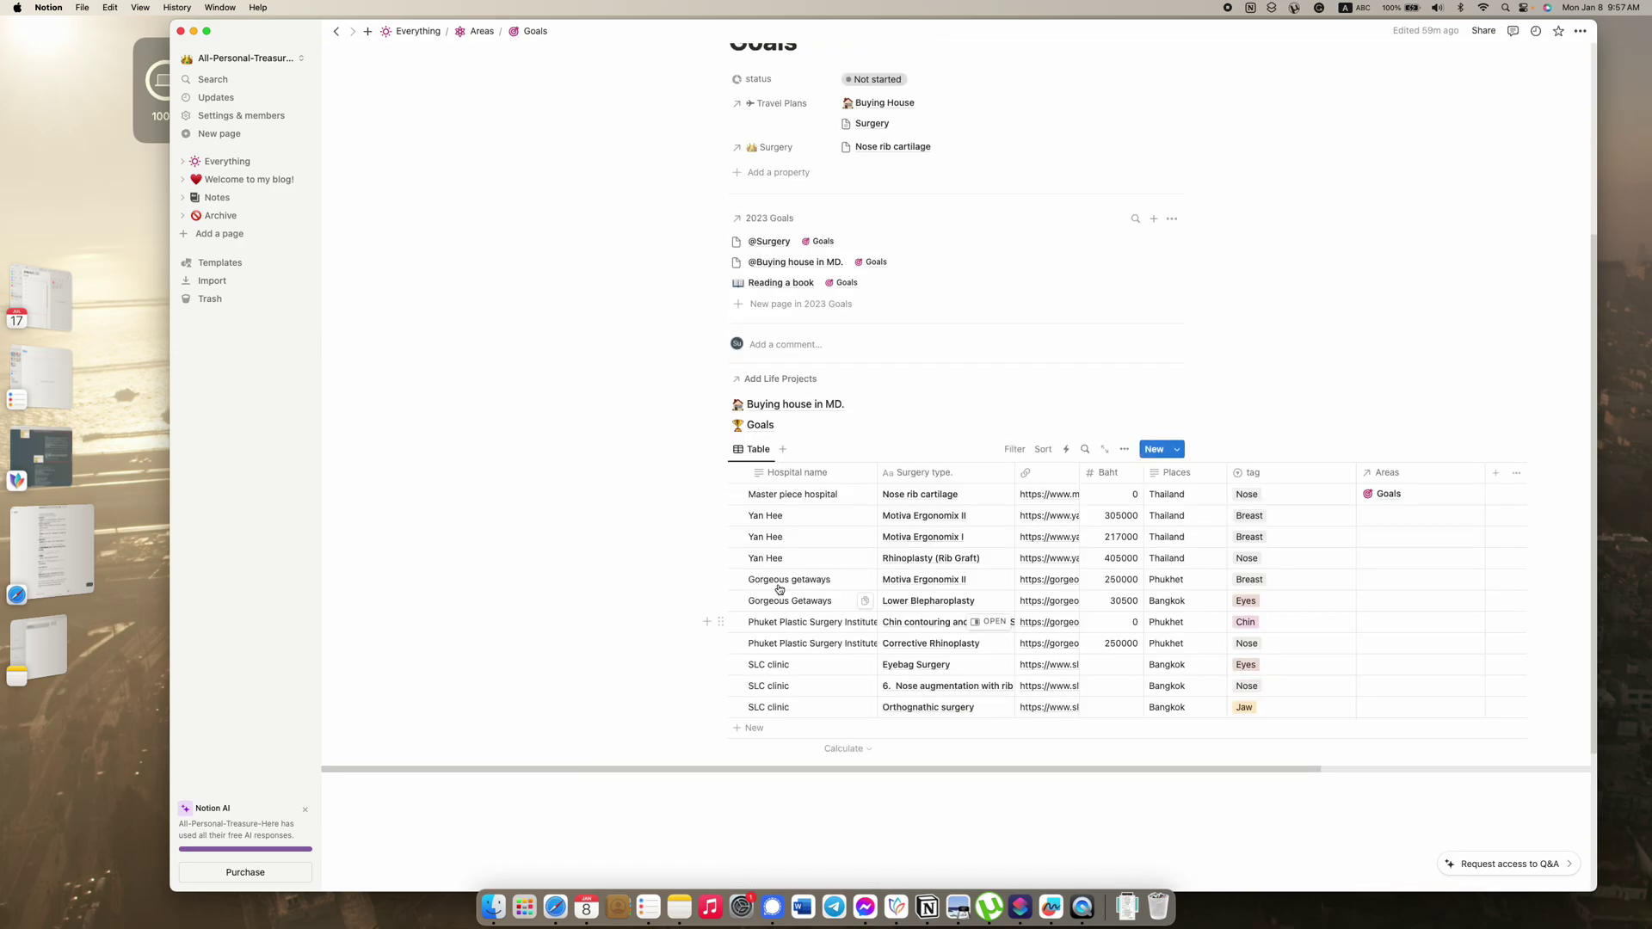
{"action": "scroll", "coordinate": [778, 589], "scroll_direction": "up", "scroll_amount": 5}
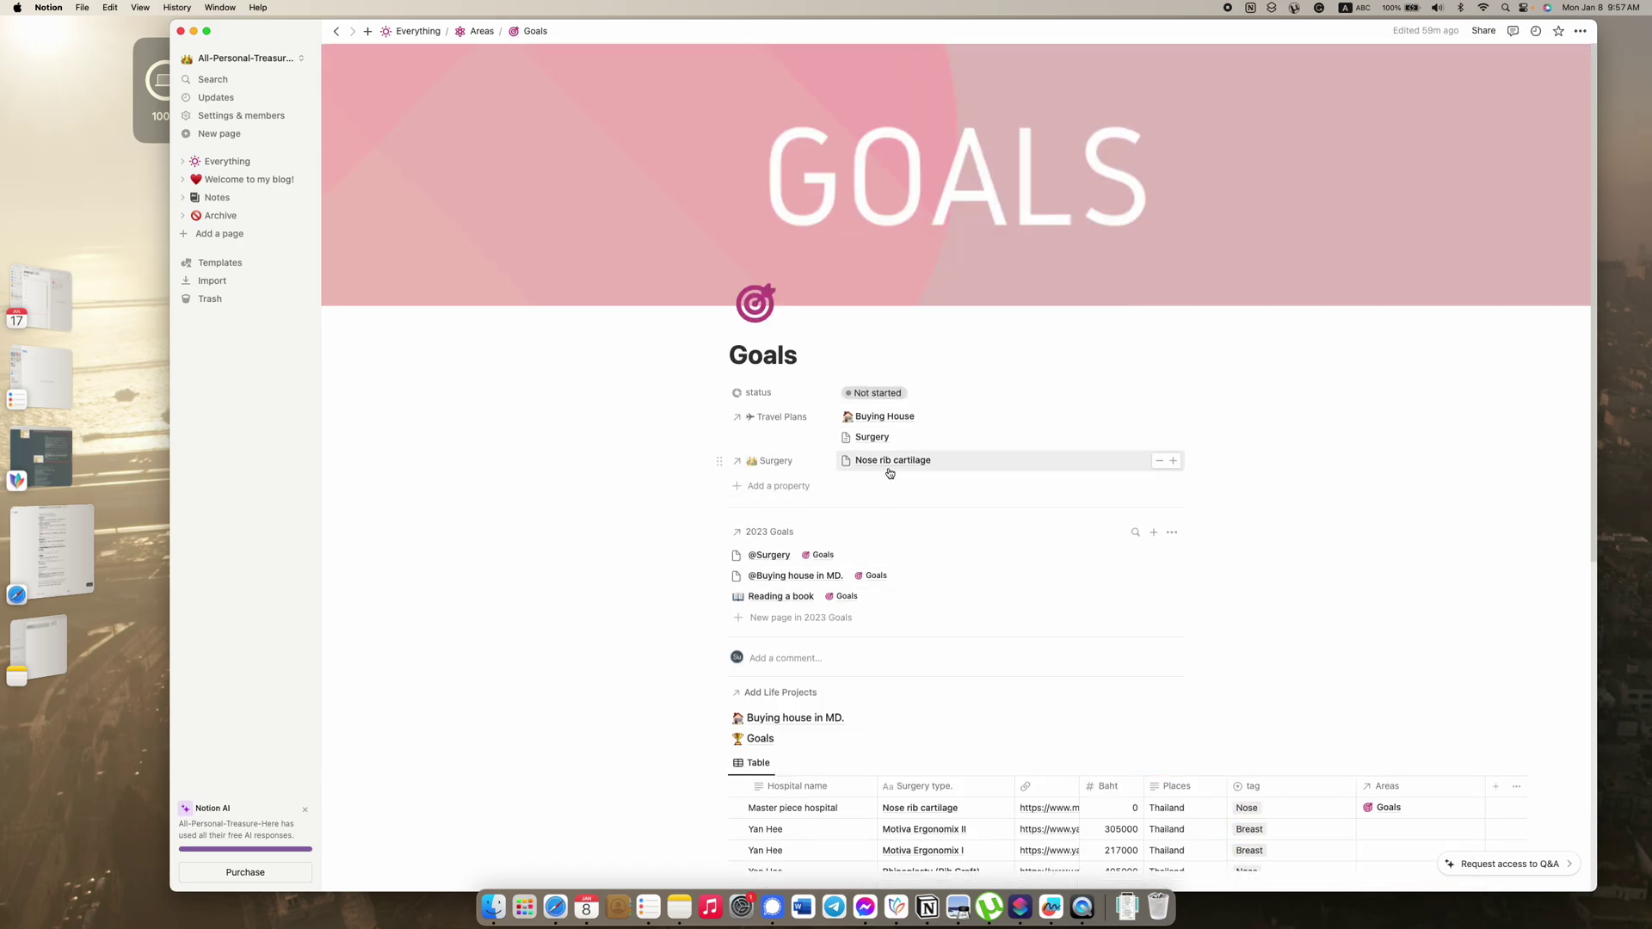
Step: Return to the Everything page and view the Goals board in its Quarterly and Yearly views
{"action": "left_click", "coordinate": [419, 31]}
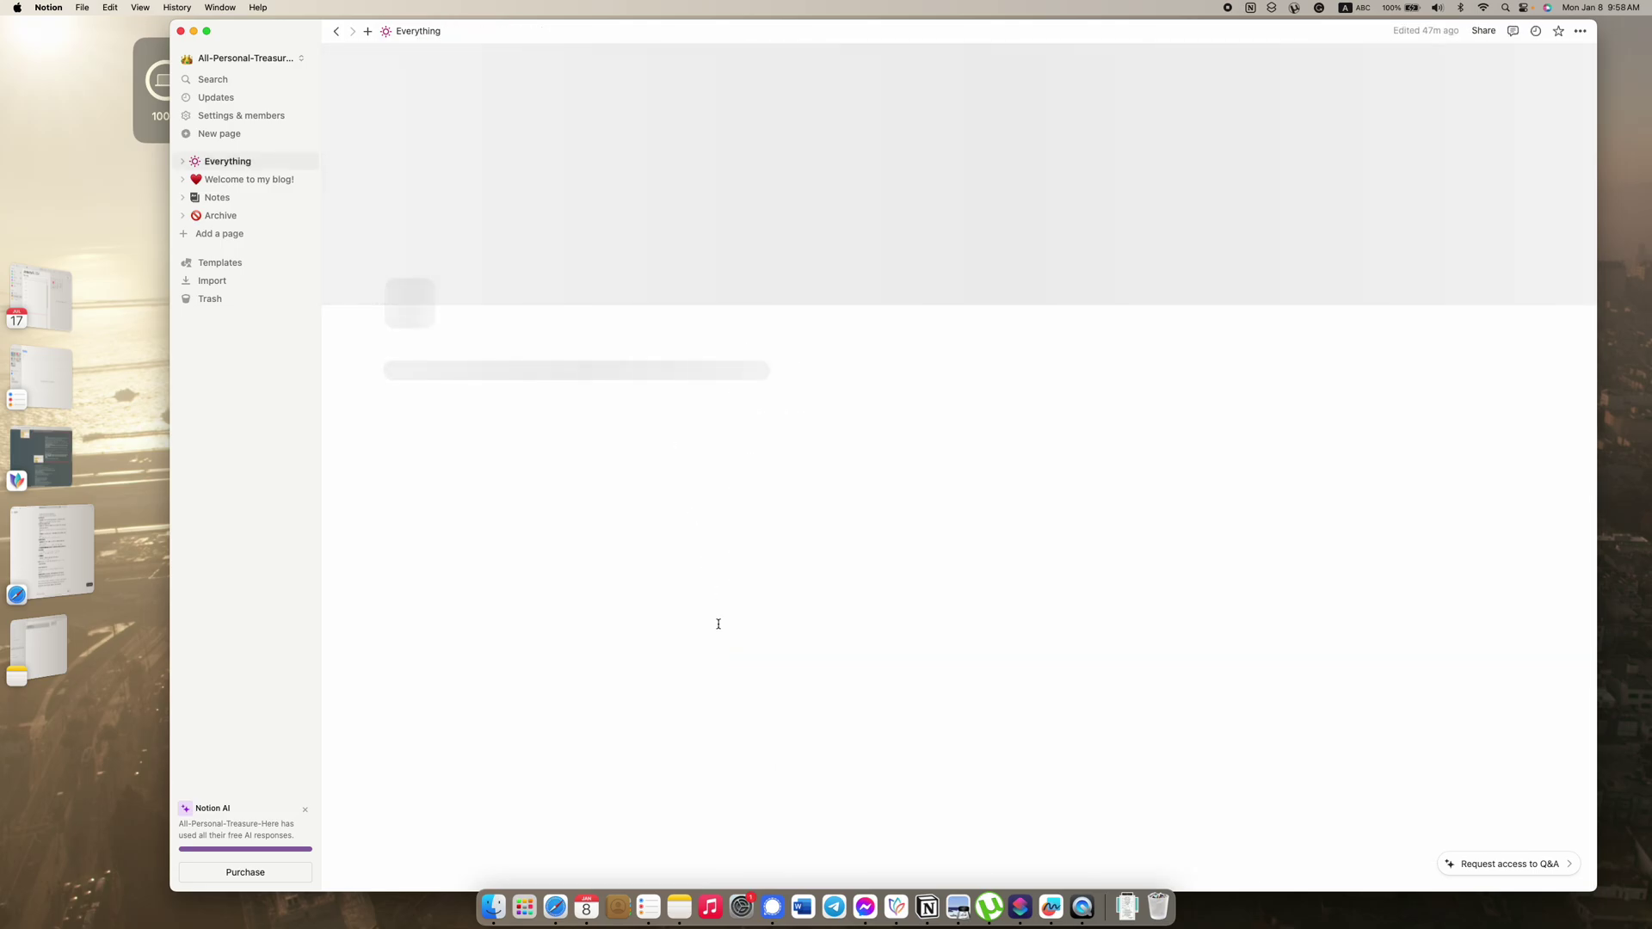
{"action": "scroll", "coordinate": [482, 525], "scroll_direction": "down", "scroll_amount": 2}
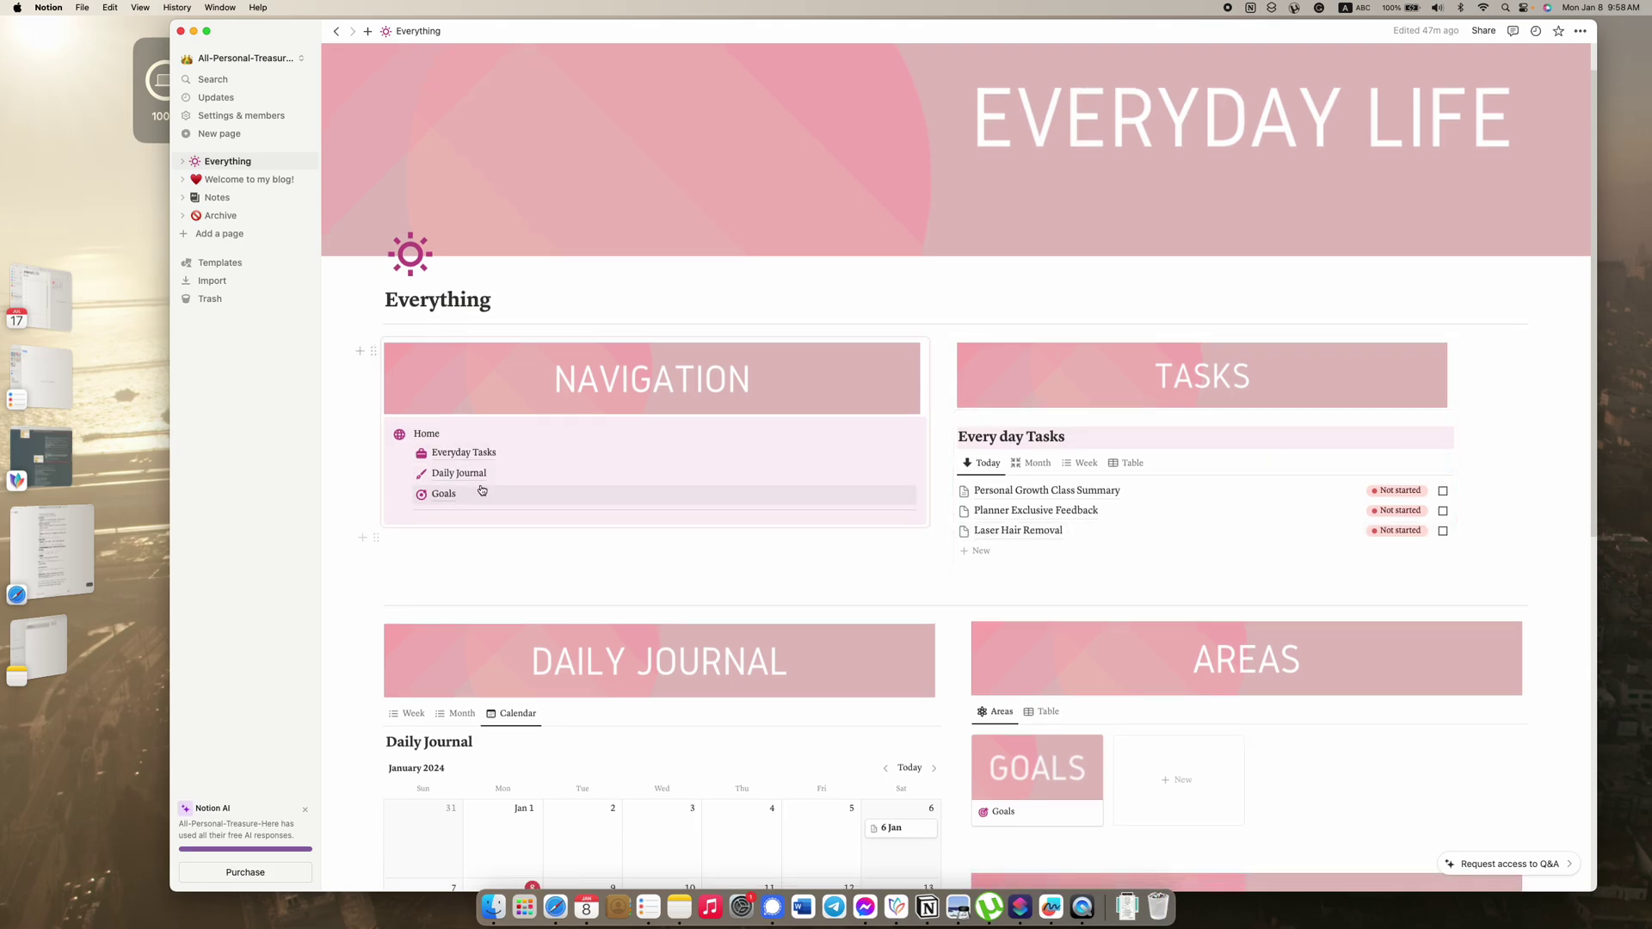
{"action": "scroll", "coordinate": [452, 462], "scroll_direction": "down", "scroll_amount": 5}
{"action": "scroll", "coordinate": [633, 560], "scroll_direction": "down", "scroll_amount": 9}
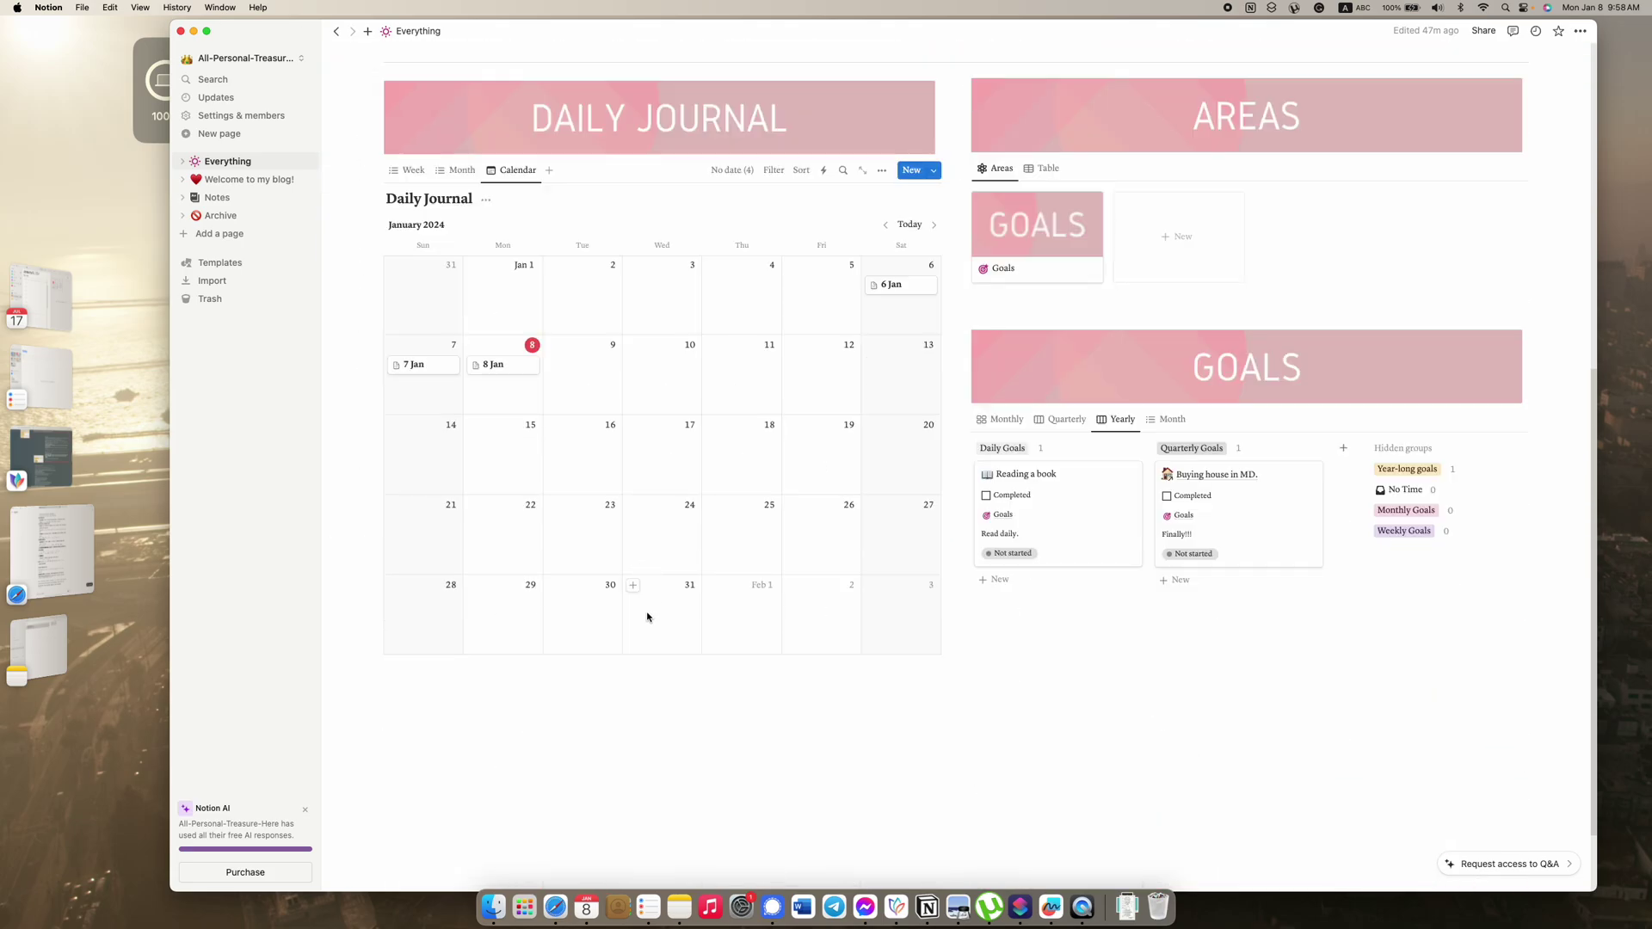
{"action": "left_click", "coordinate": [1067, 419]}
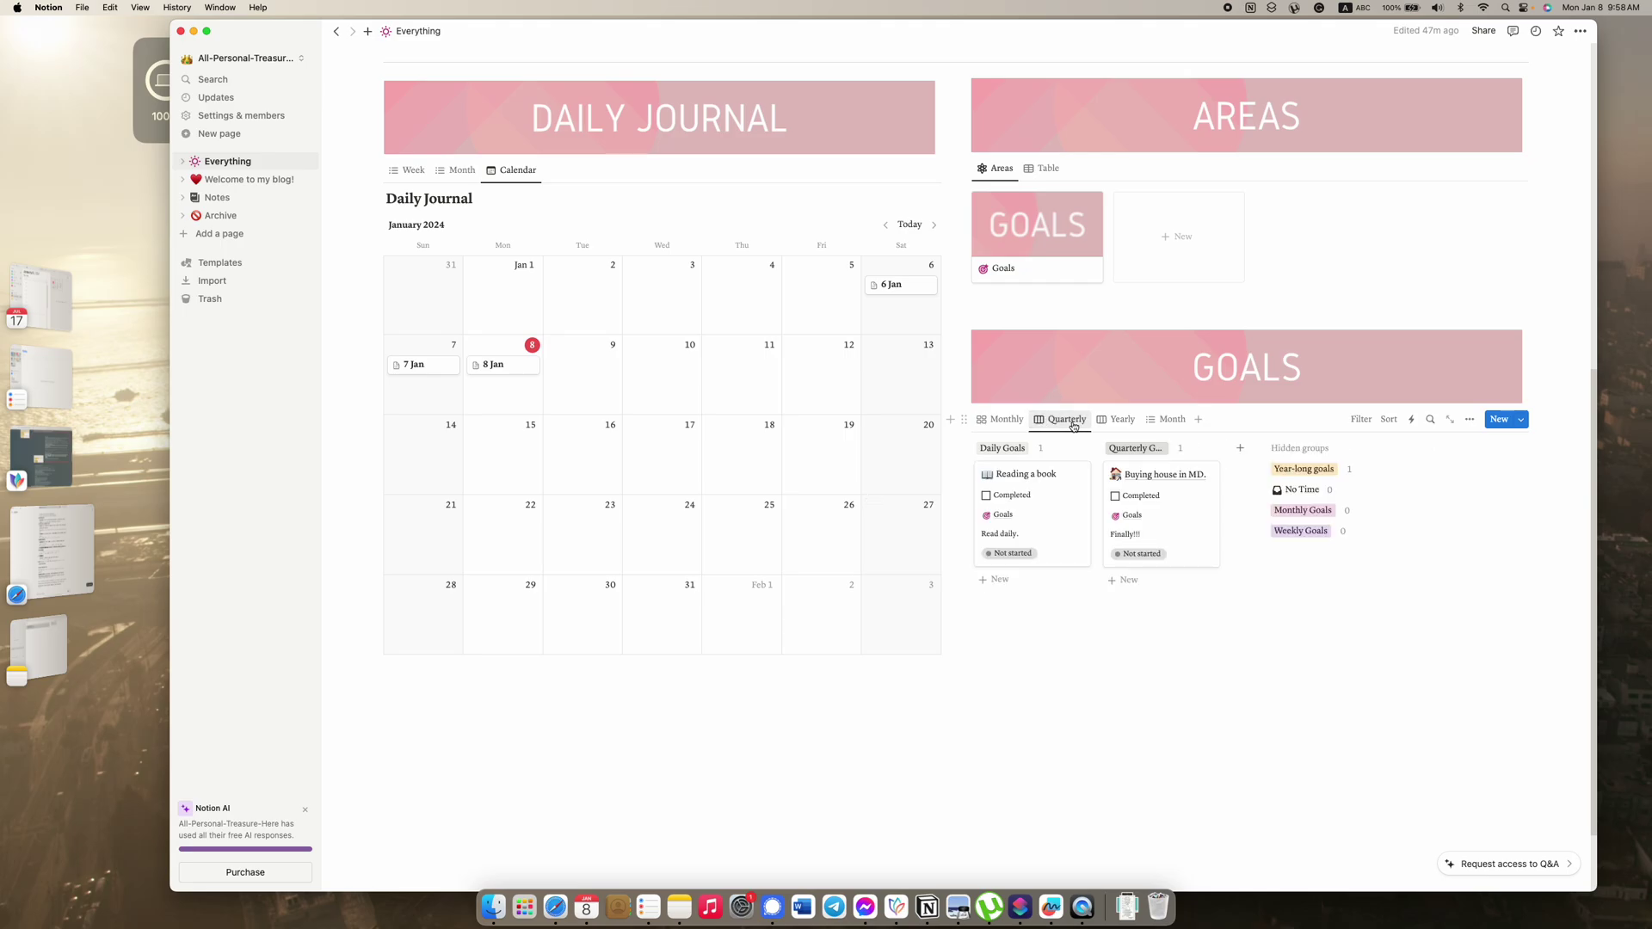
{"action": "left_click", "coordinate": [1118, 421]}
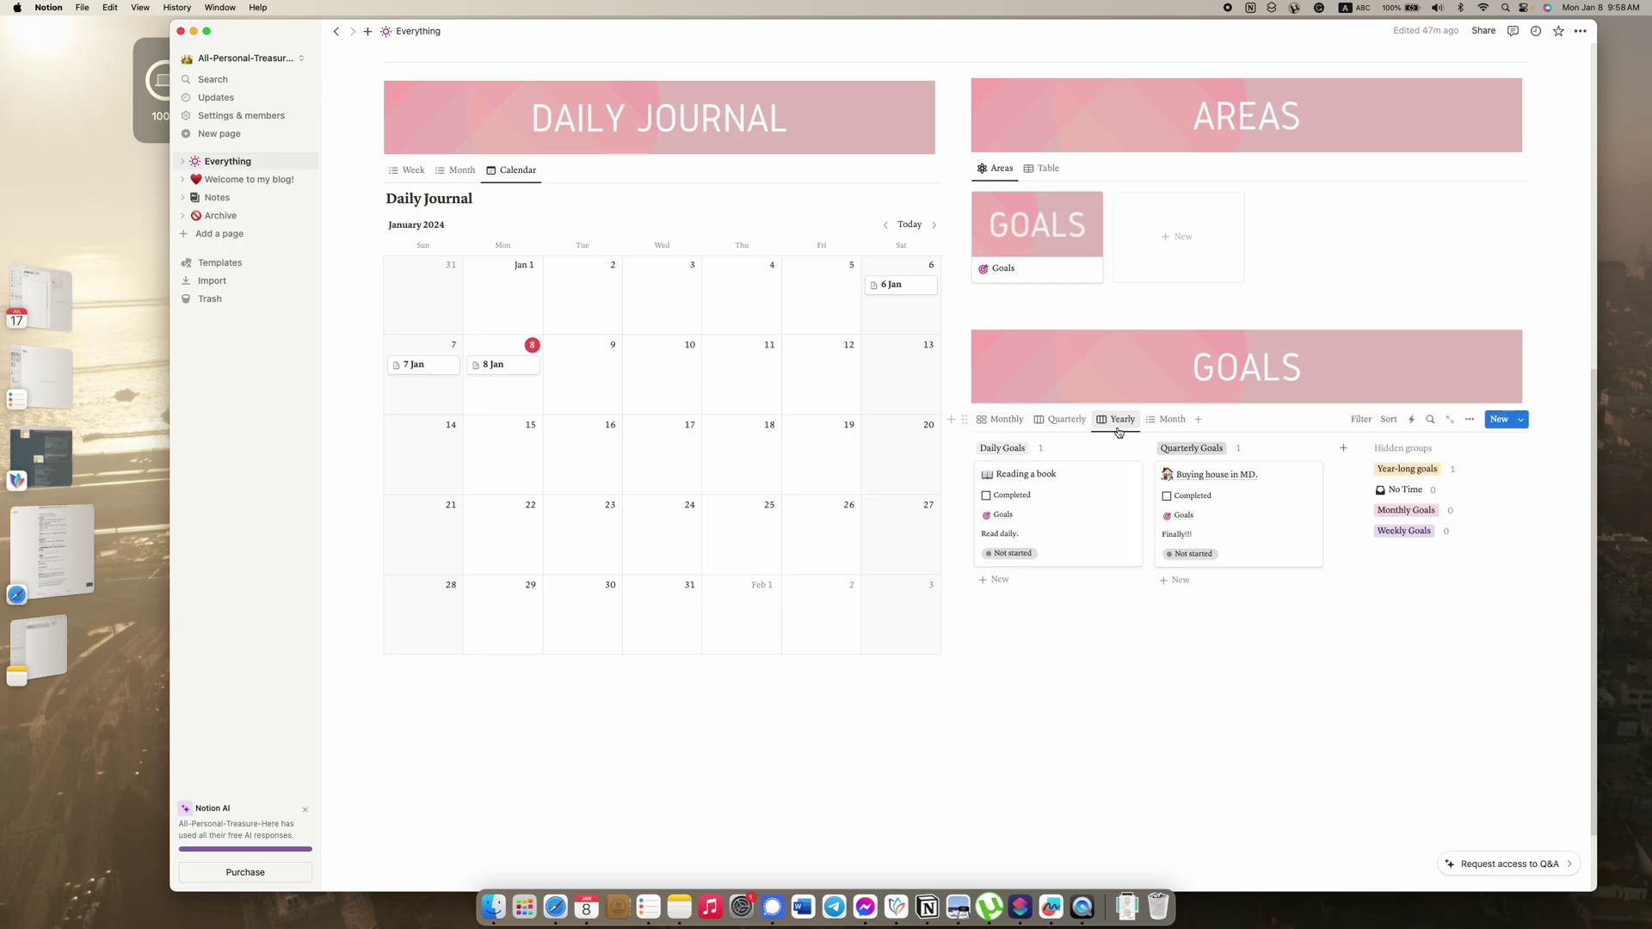
{"action": "scroll", "coordinate": [774, 430], "scroll_direction": "up", "scroll_amount": 3}
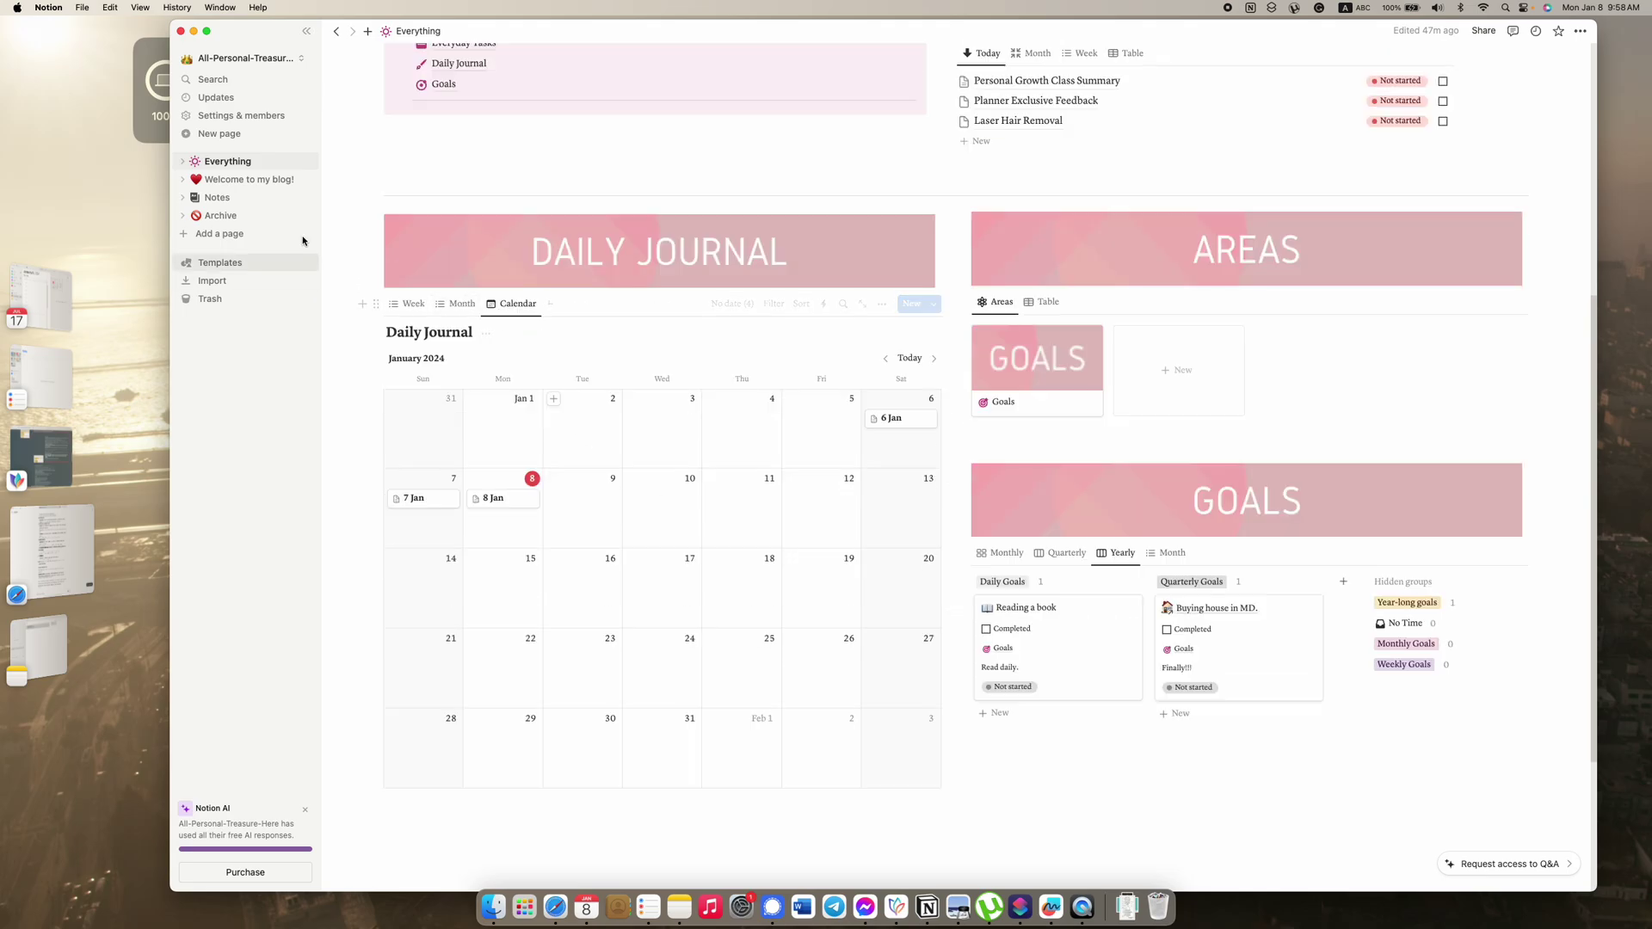
Step: Open the Welcome to my blog! page and look through its tagged posts down to the Hashtag Database
{"action": "left_click", "coordinate": [225, 180]}
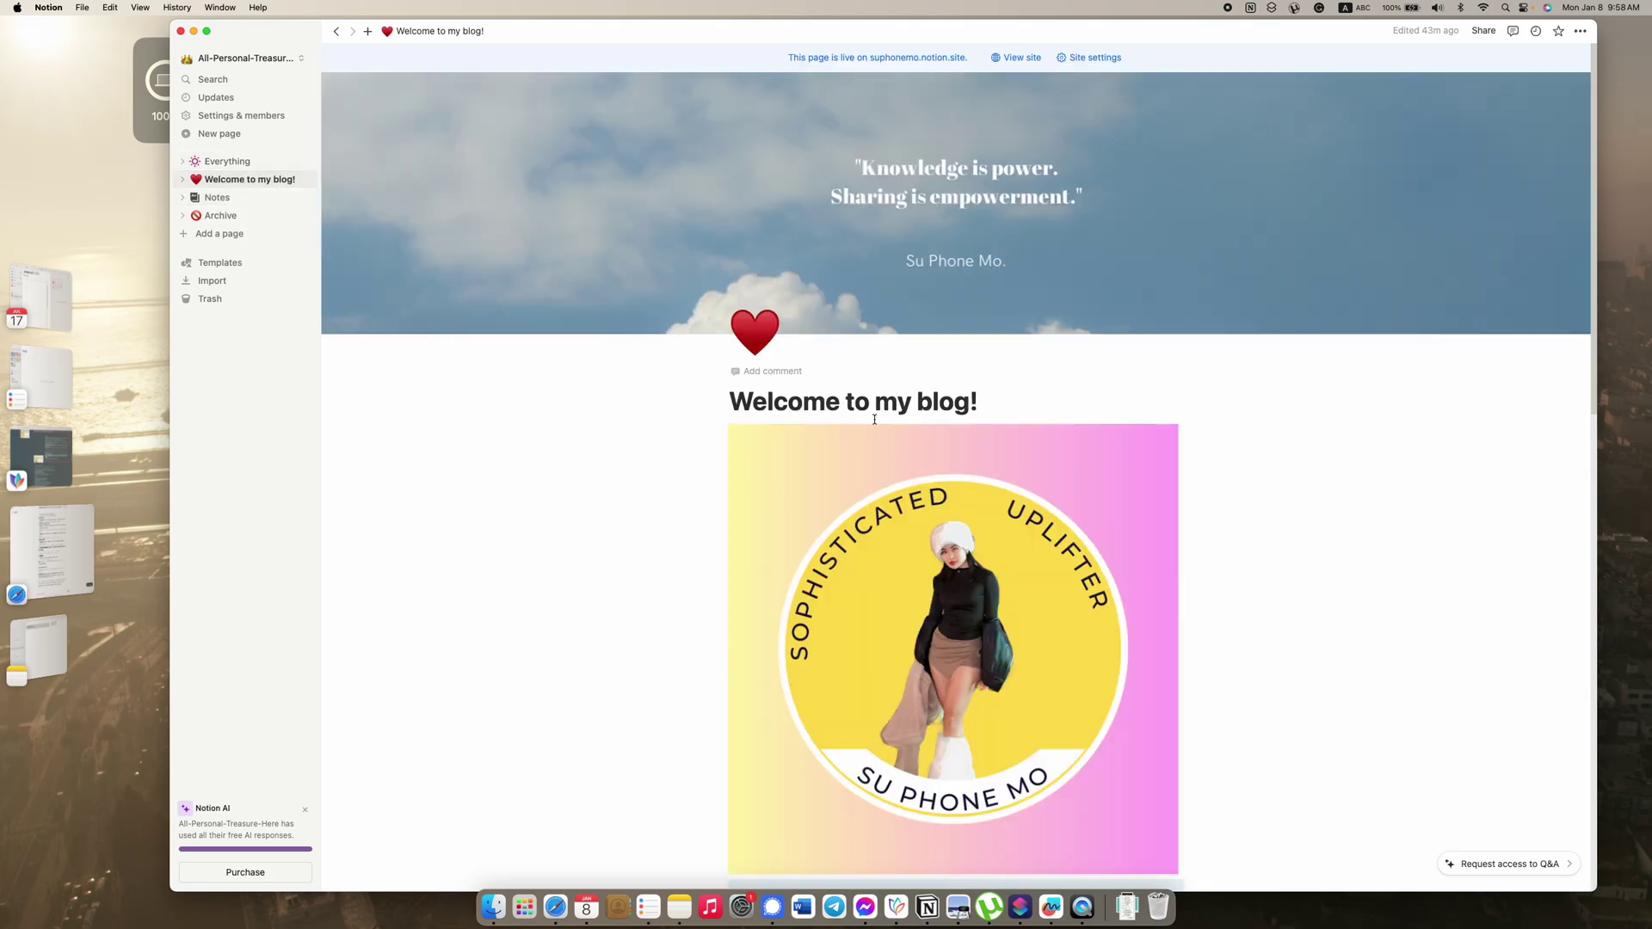
{"action": "scroll", "coordinate": [998, 369], "scroll_direction": "down", "scroll_amount": 20}
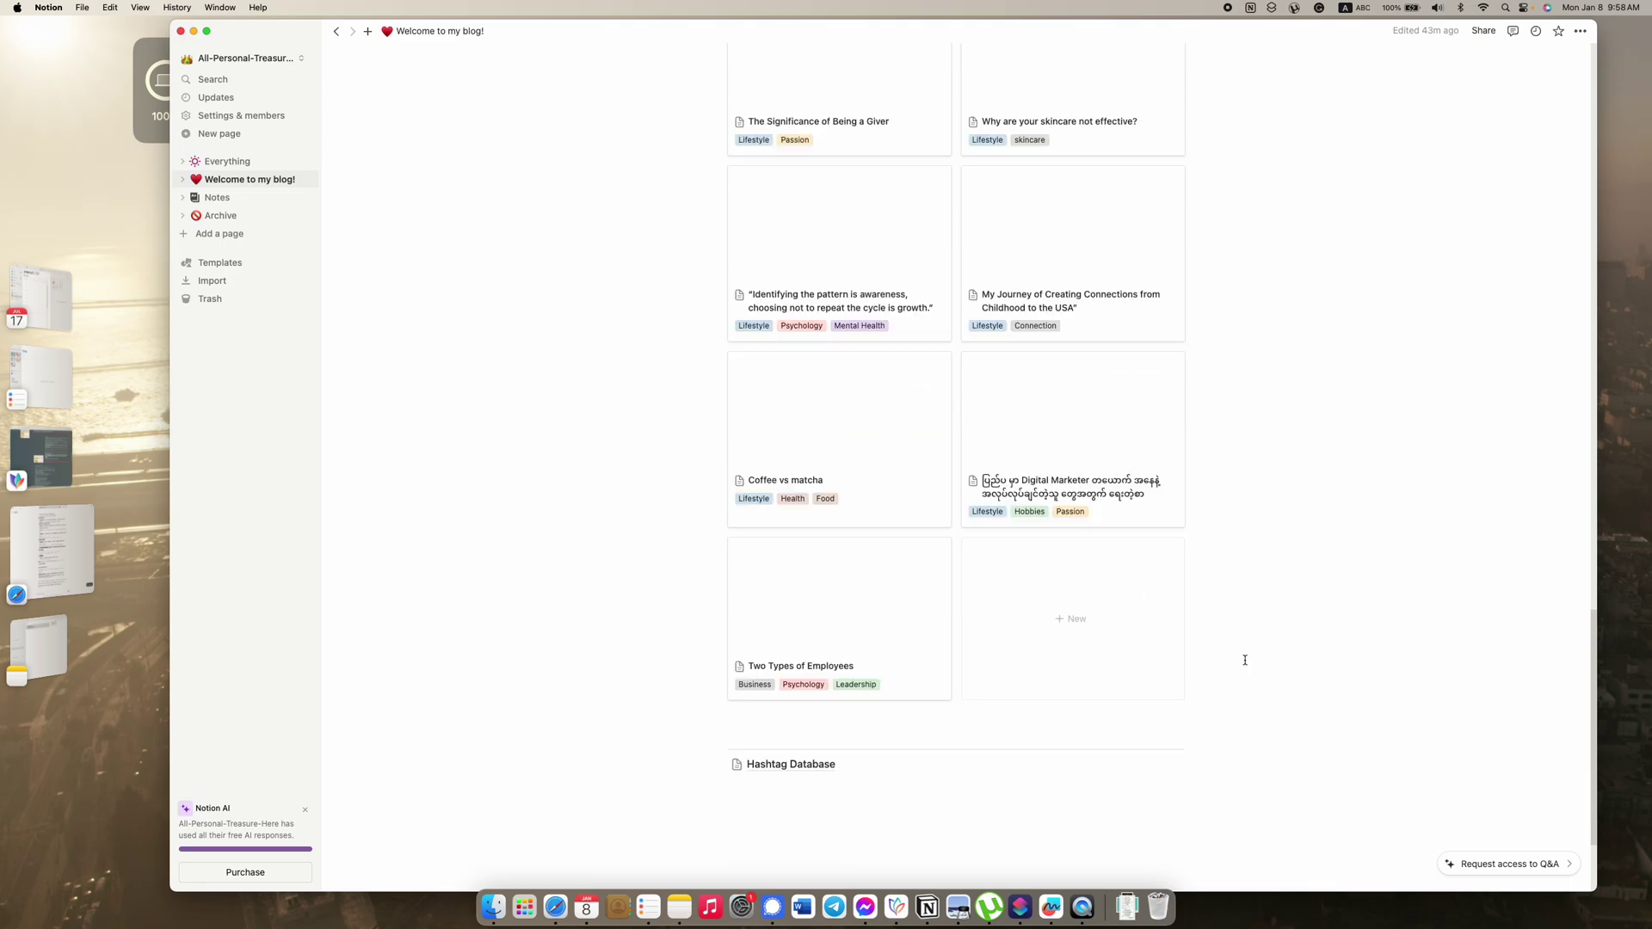
{"action": "left_click_drag", "start_coordinate": [1248, 626], "coordinate": [634, 206]}
{"action": "scroll", "coordinate": [1112, 377], "scroll_direction": "up", "scroll_amount": 2}
{"action": "scroll", "coordinate": [1111, 377], "scroll_direction": "up", "scroll_amount": 15}
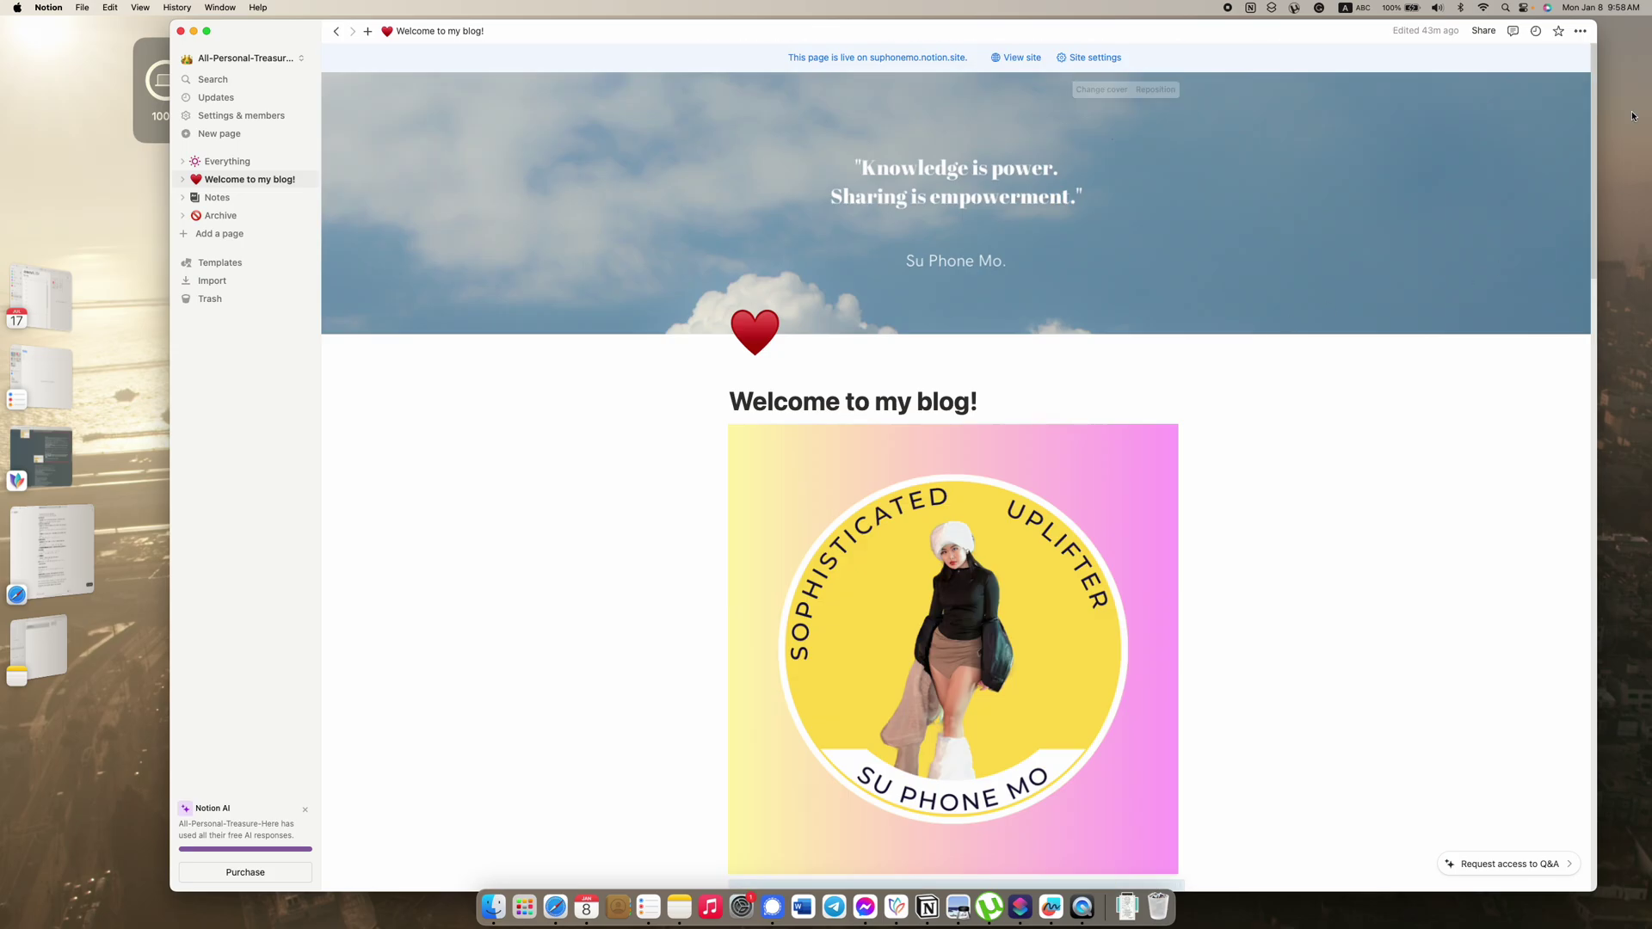
Step: Open the blog page's analytics from its page options and check the views graph
{"action": "left_click", "coordinate": [1581, 32]}
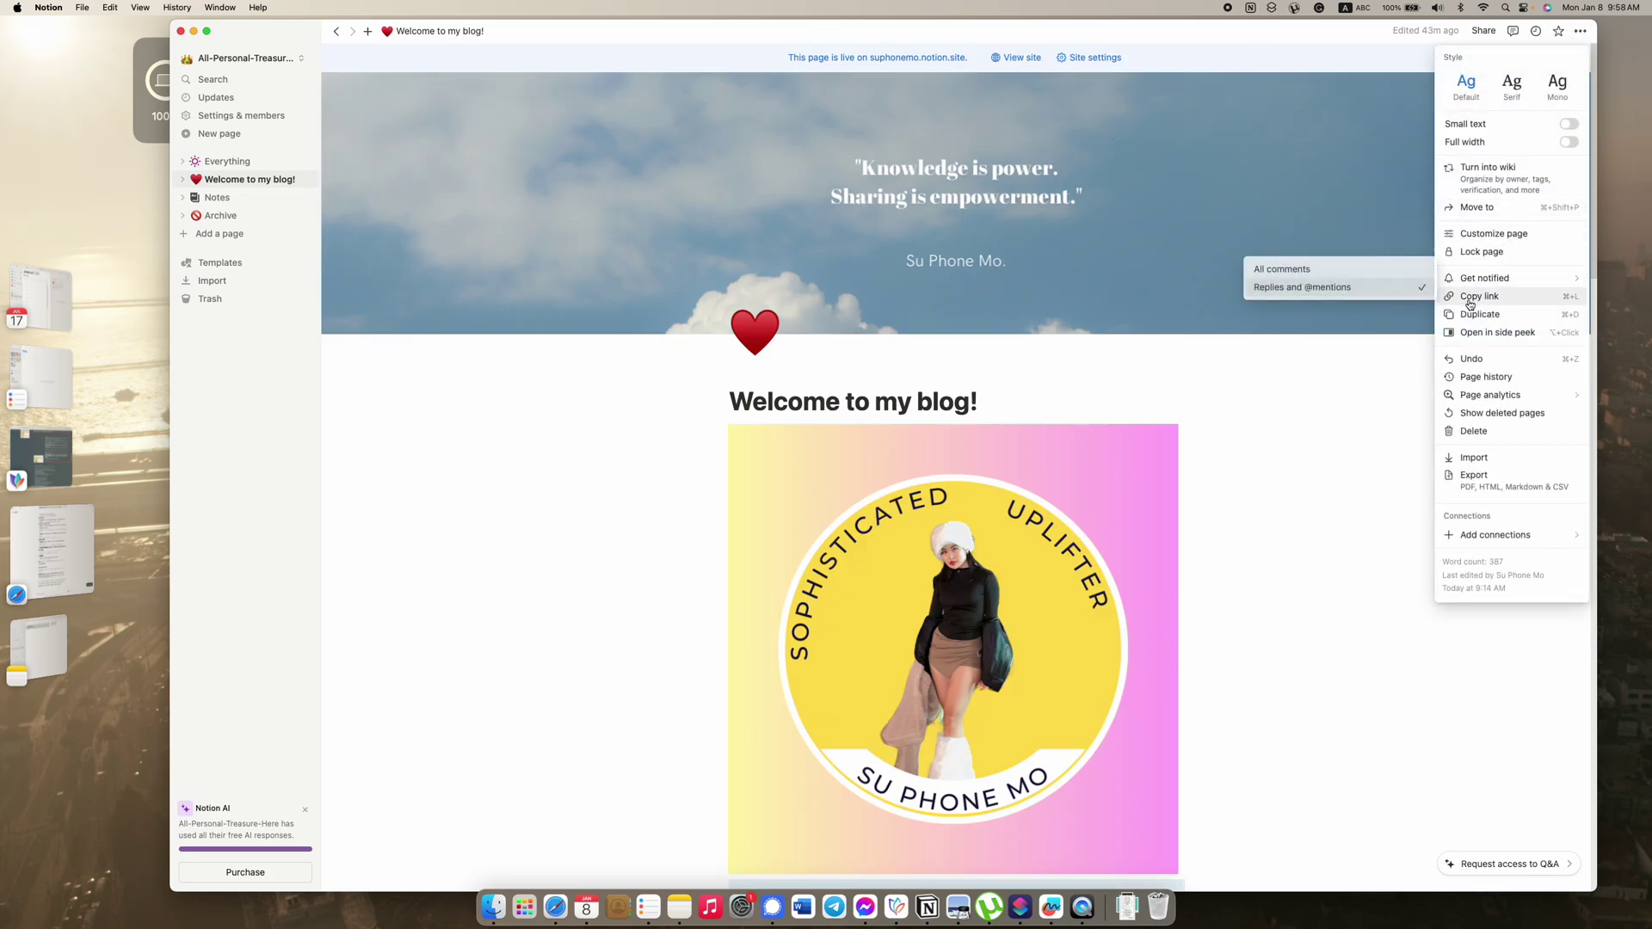
{"action": "left_click", "coordinate": [1478, 31]}
{"action": "left_click", "coordinate": [1582, 32]}
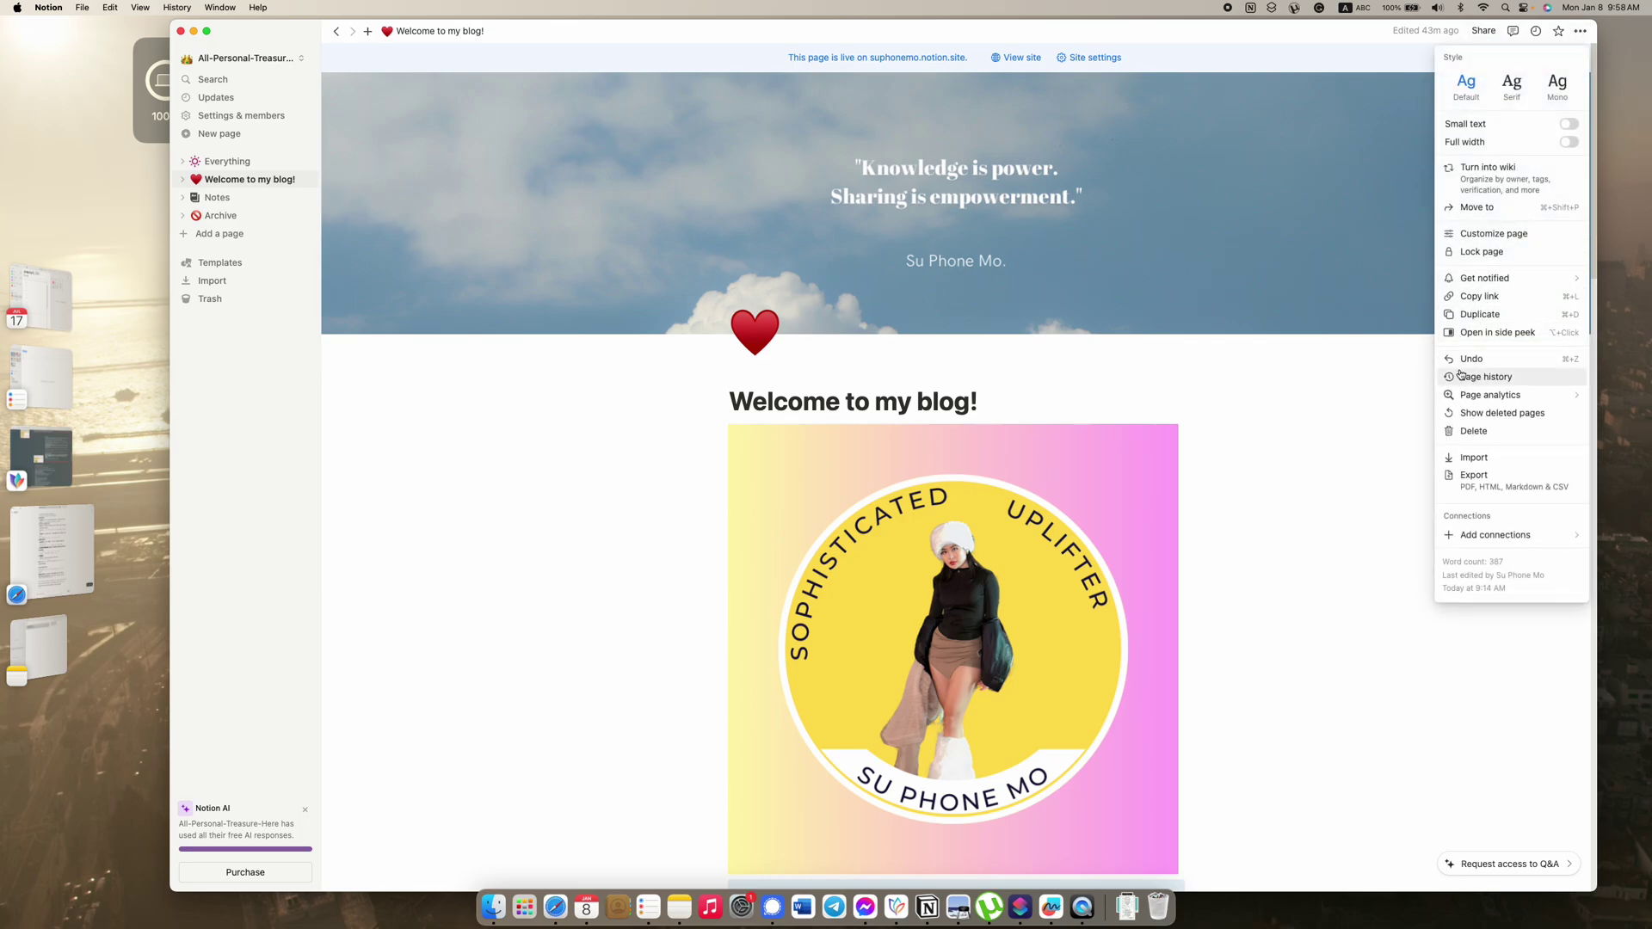
{"action": "mouse_move", "coordinate": [1463, 394]}
{"action": "left_click", "coordinate": [1350, 385]}
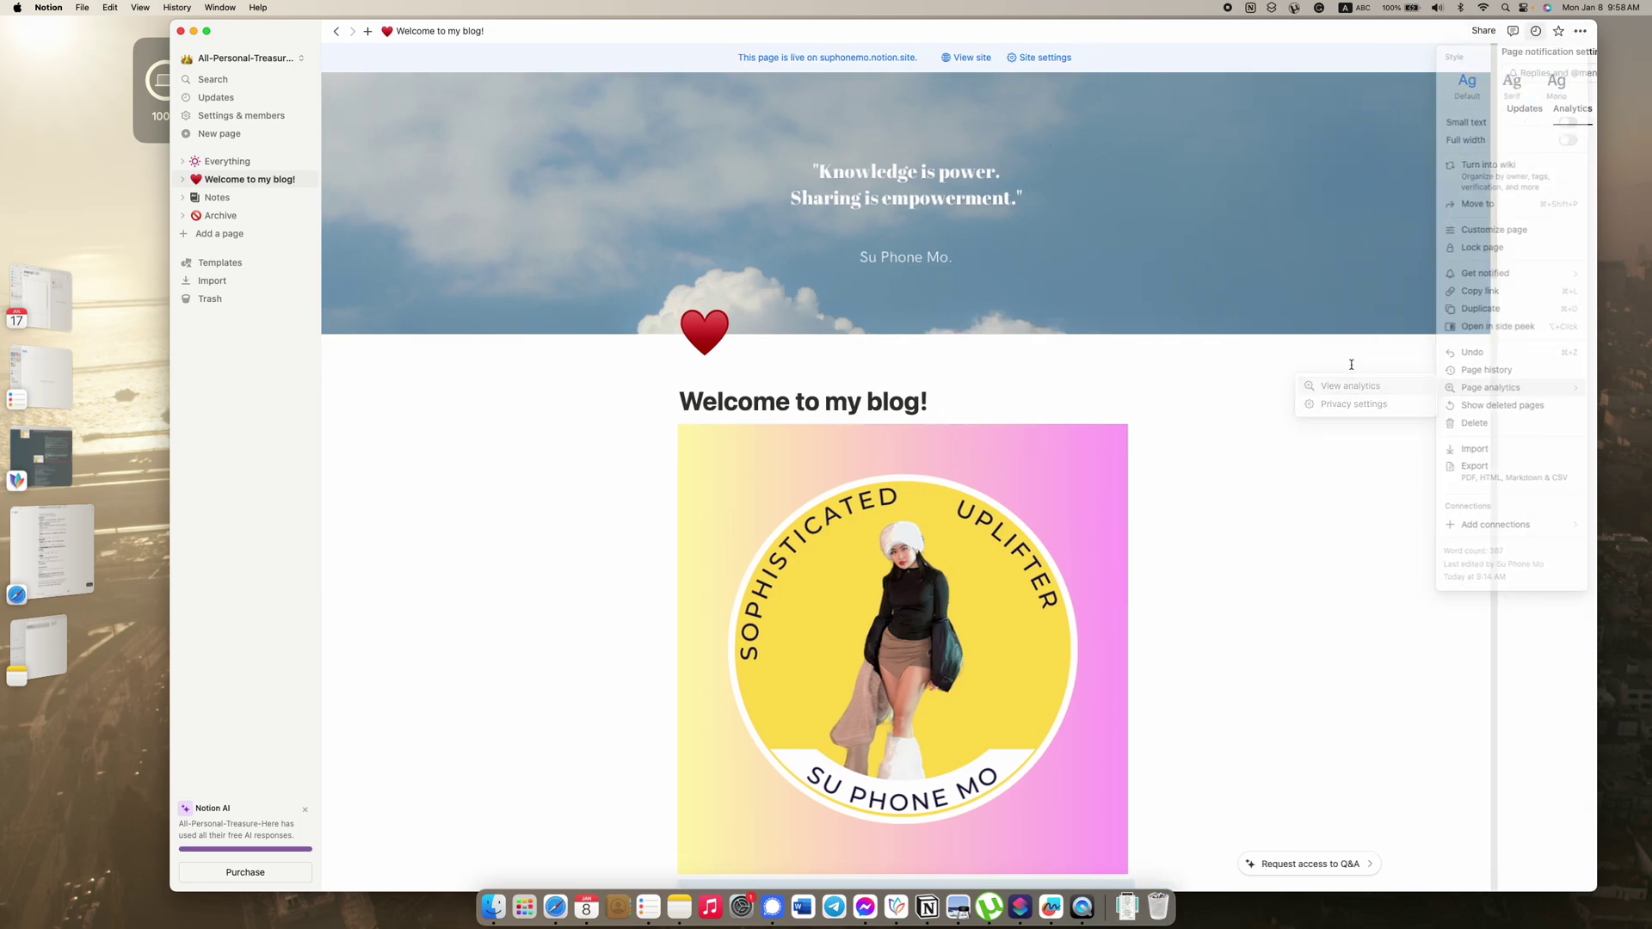
{"action": "mouse_move", "coordinate": [1405, 180]}
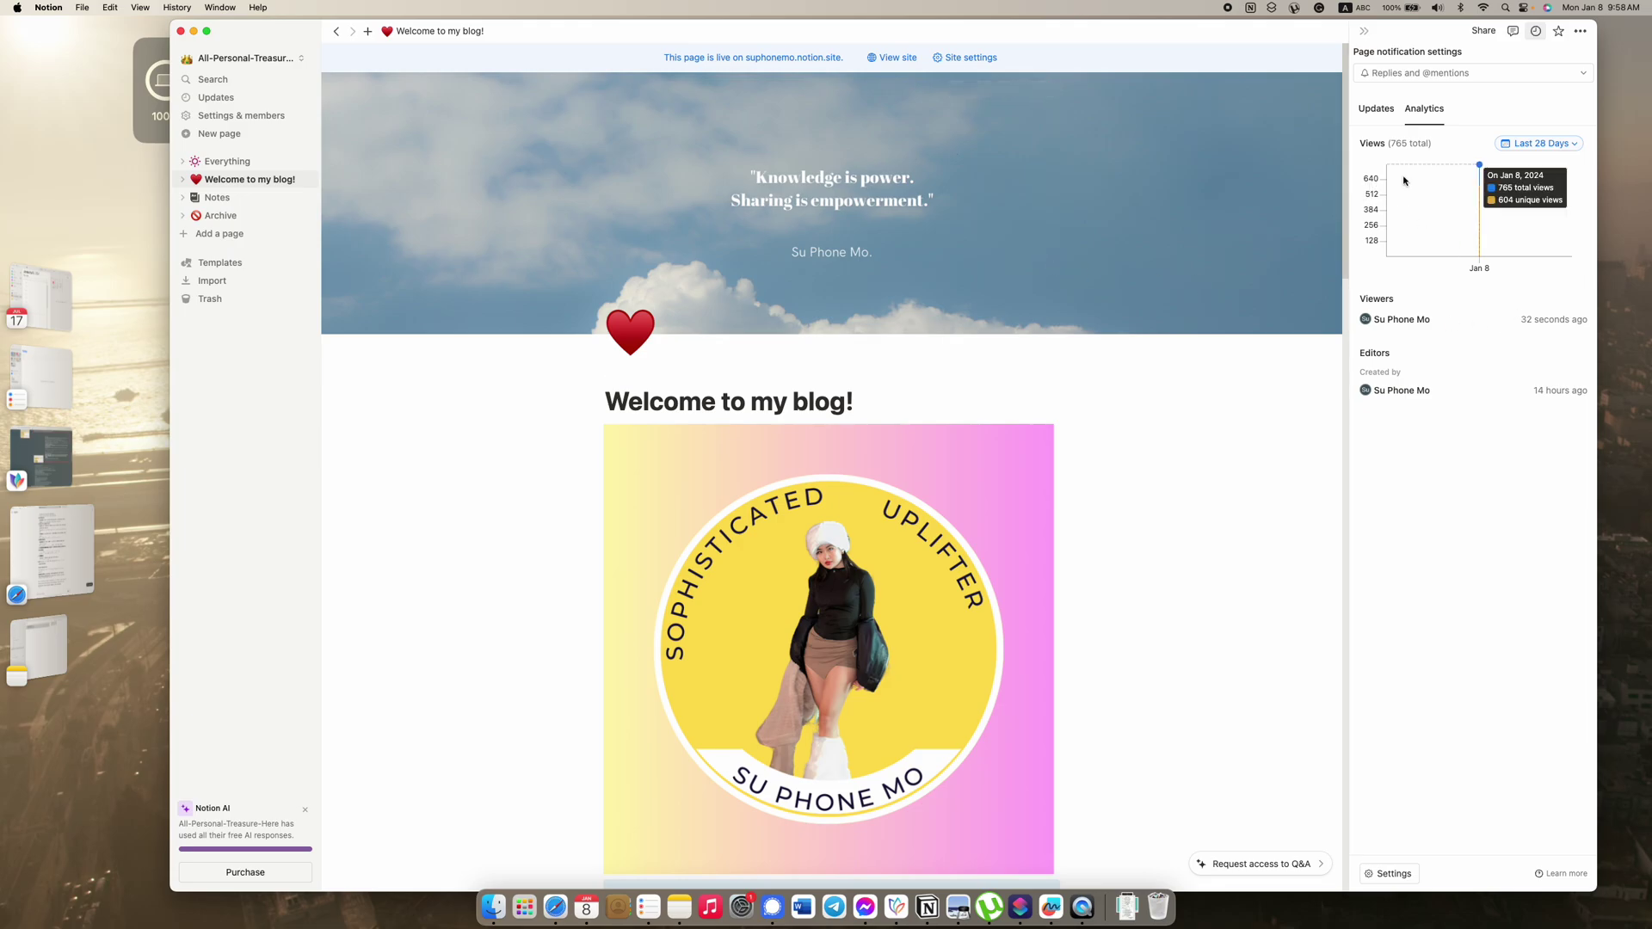
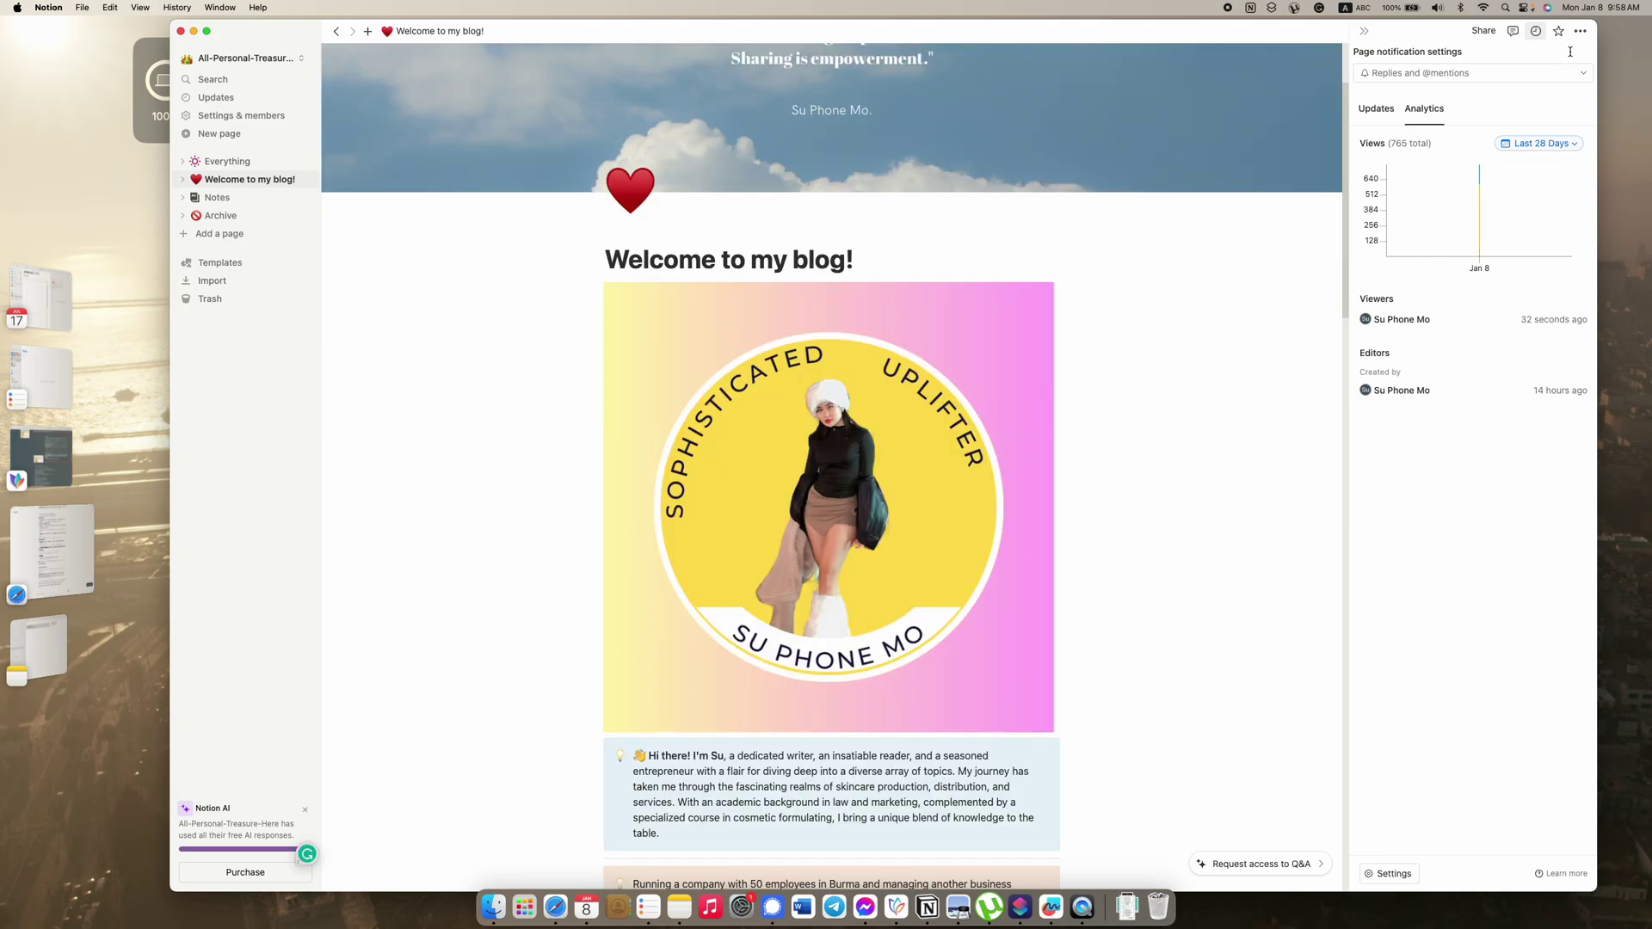
Step: Set the blog page's notifications to All comments and close the page's analytics pane
{"action": "left_click", "coordinate": [1376, 109]}
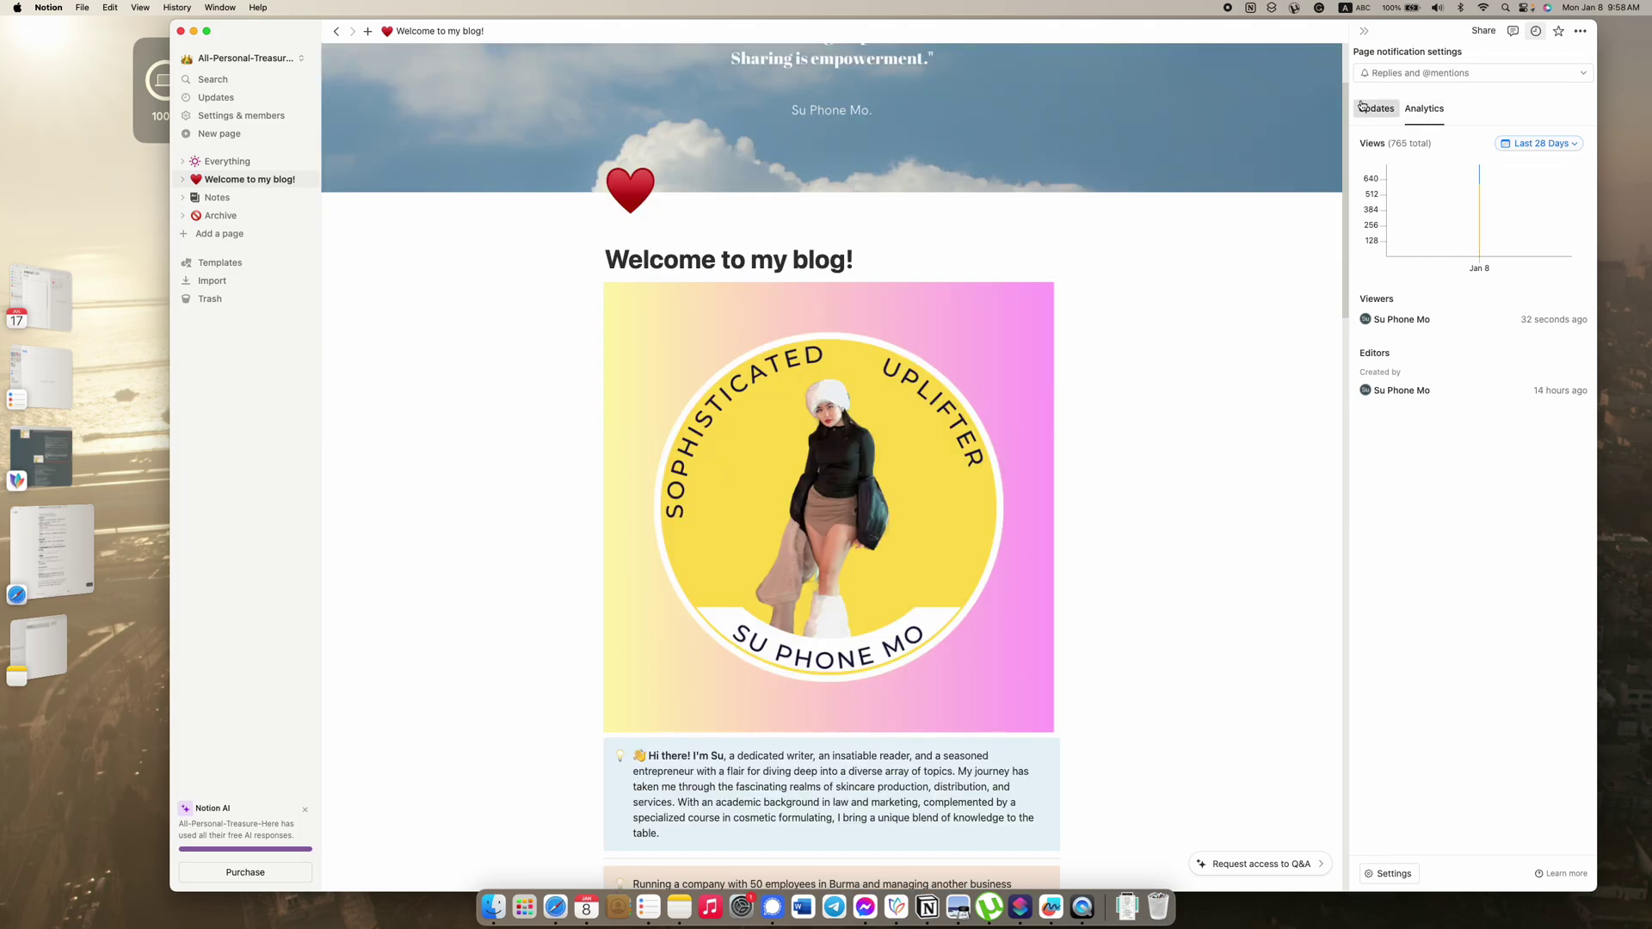
{"action": "left_click", "coordinate": [1439, 108]}
{"action": "left_click", "coordinate": [1529, 74]}
{"action": "left_click", "coordinate": [1411, 96]}
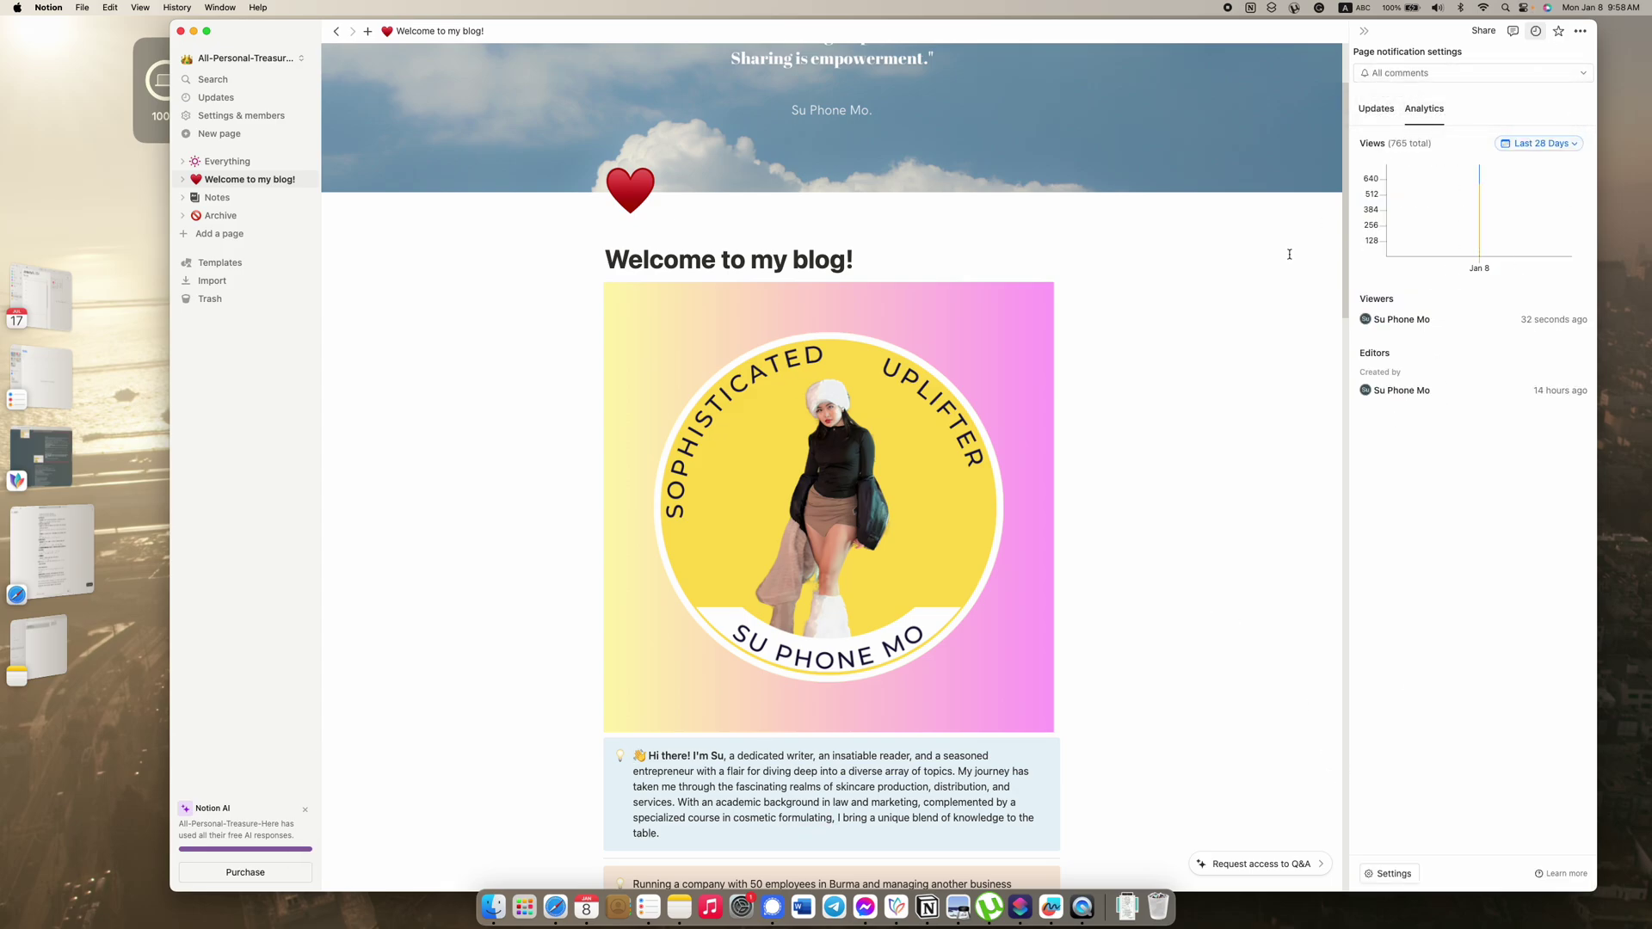
{"action": "left_click", "coordinate": [1364, 31]}
Step: Look through the blog page from its cover and introduction to the My blog gallery and Hashtag Database
{"action": "scroll", "coordinate": [1035, 488], "scroll_direction": "down", "scroll_amount": 10}
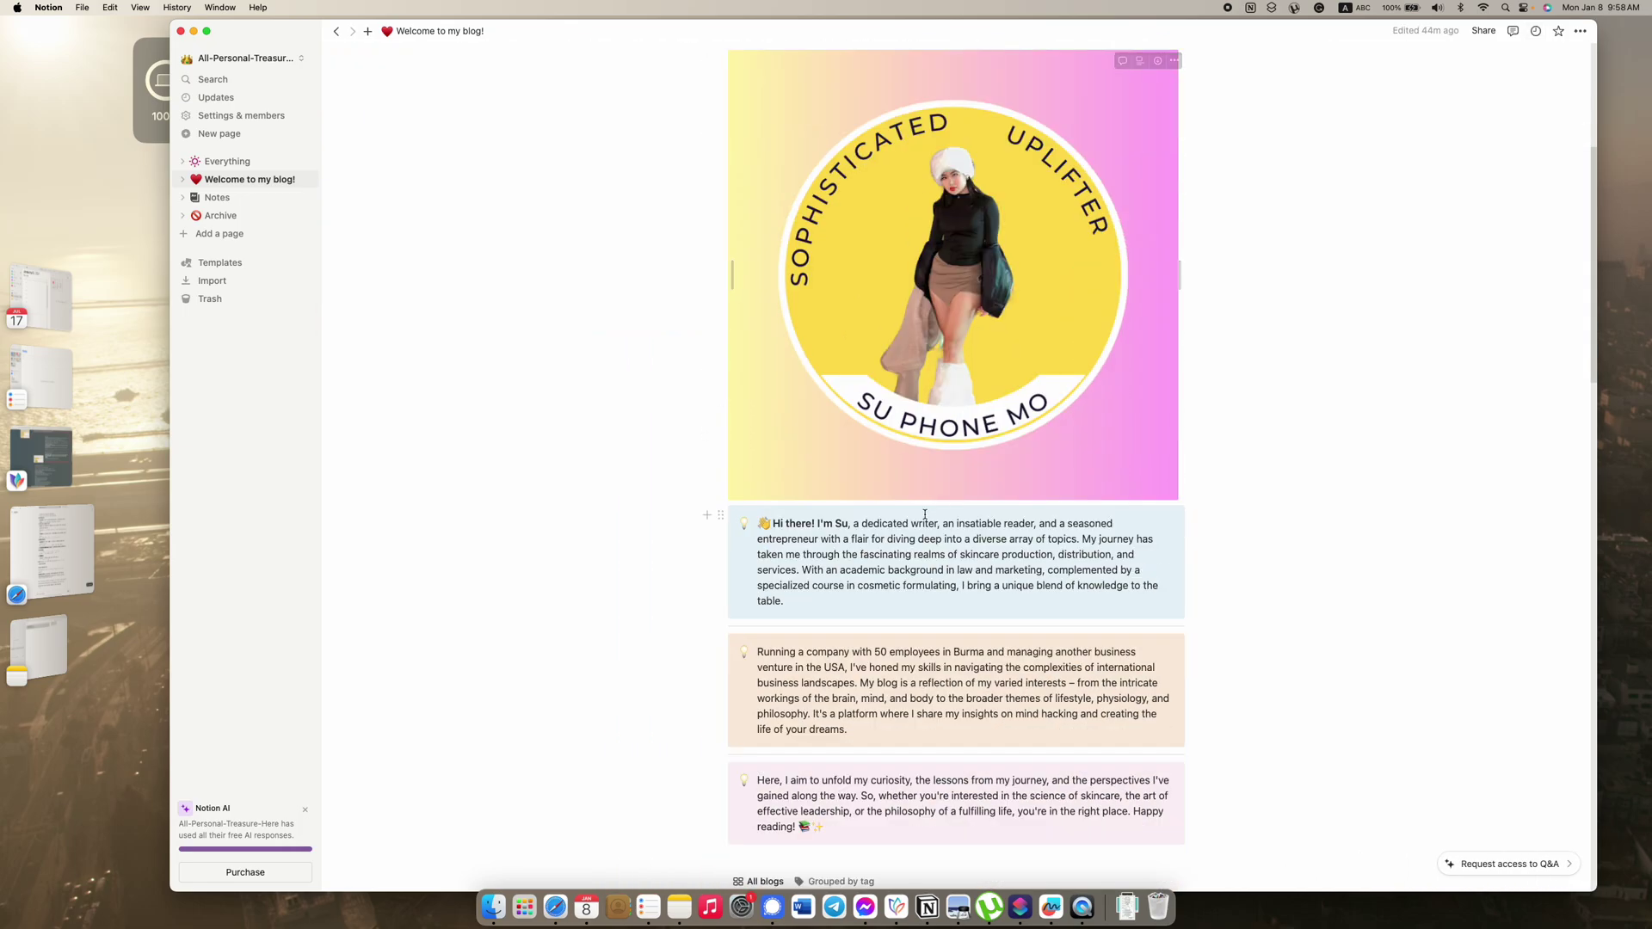
{"action": "scroll", "coordinate": [1089, 491], "scroll_direction": "down", "scroll_amount": 15}
{"action": "scroll", "coordinate": [1136, 487], "scroll_direction": "up", "scroll_amount": 14}
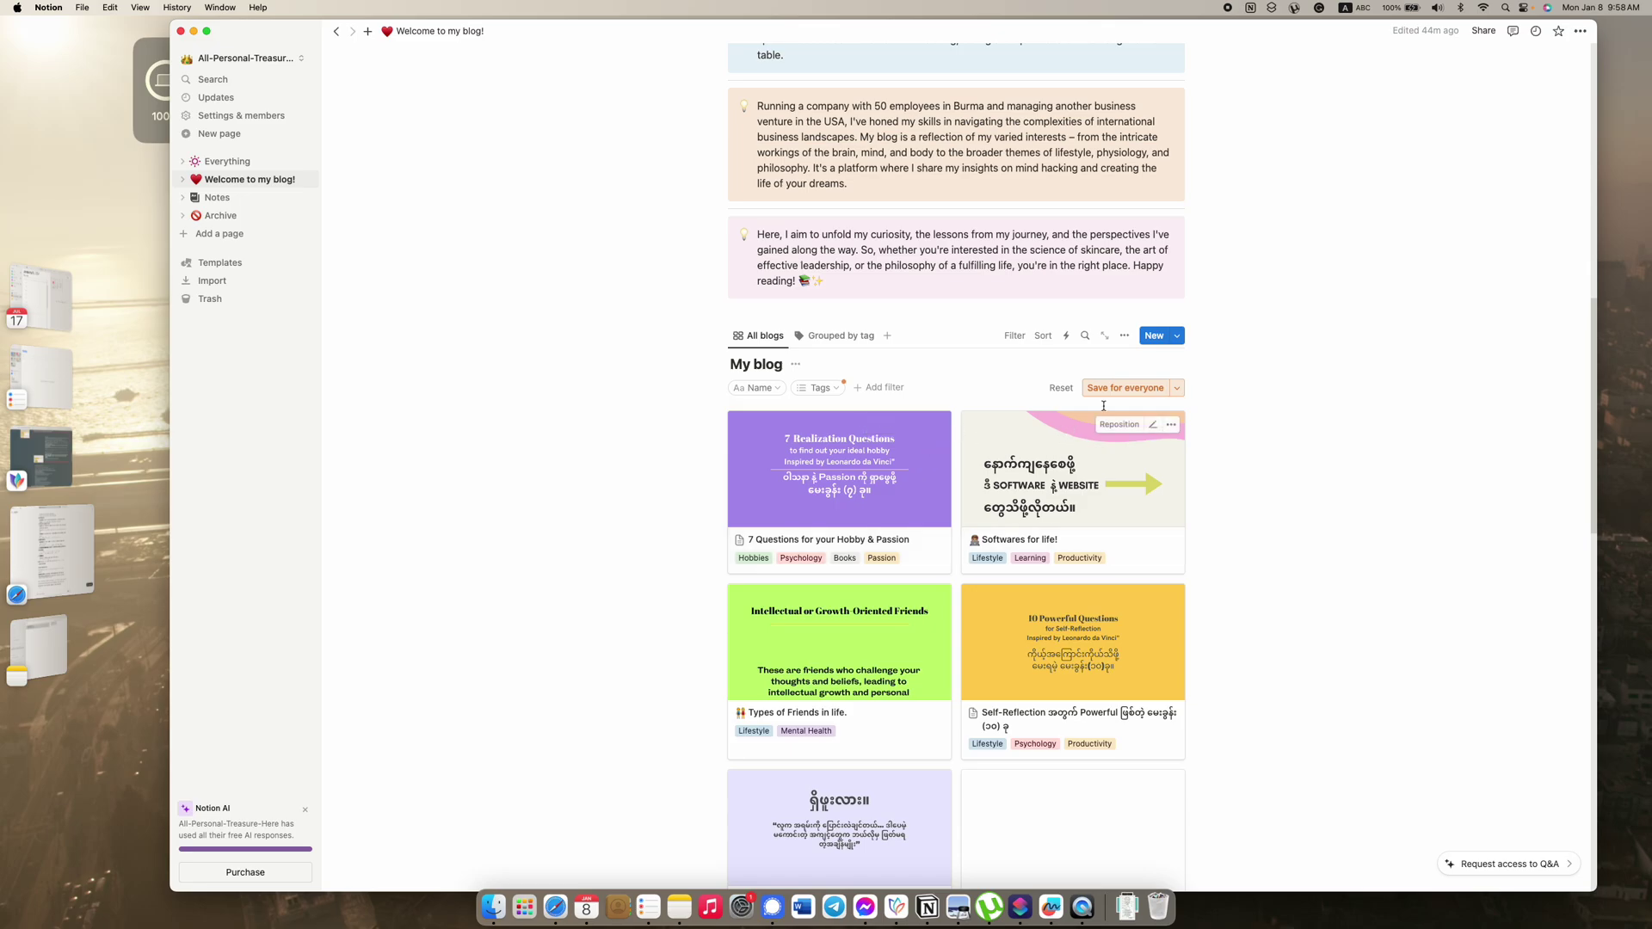
{"action": "left_click_drag", "start_coordinate": [1226, 481], "coordinate": [656, 379]}
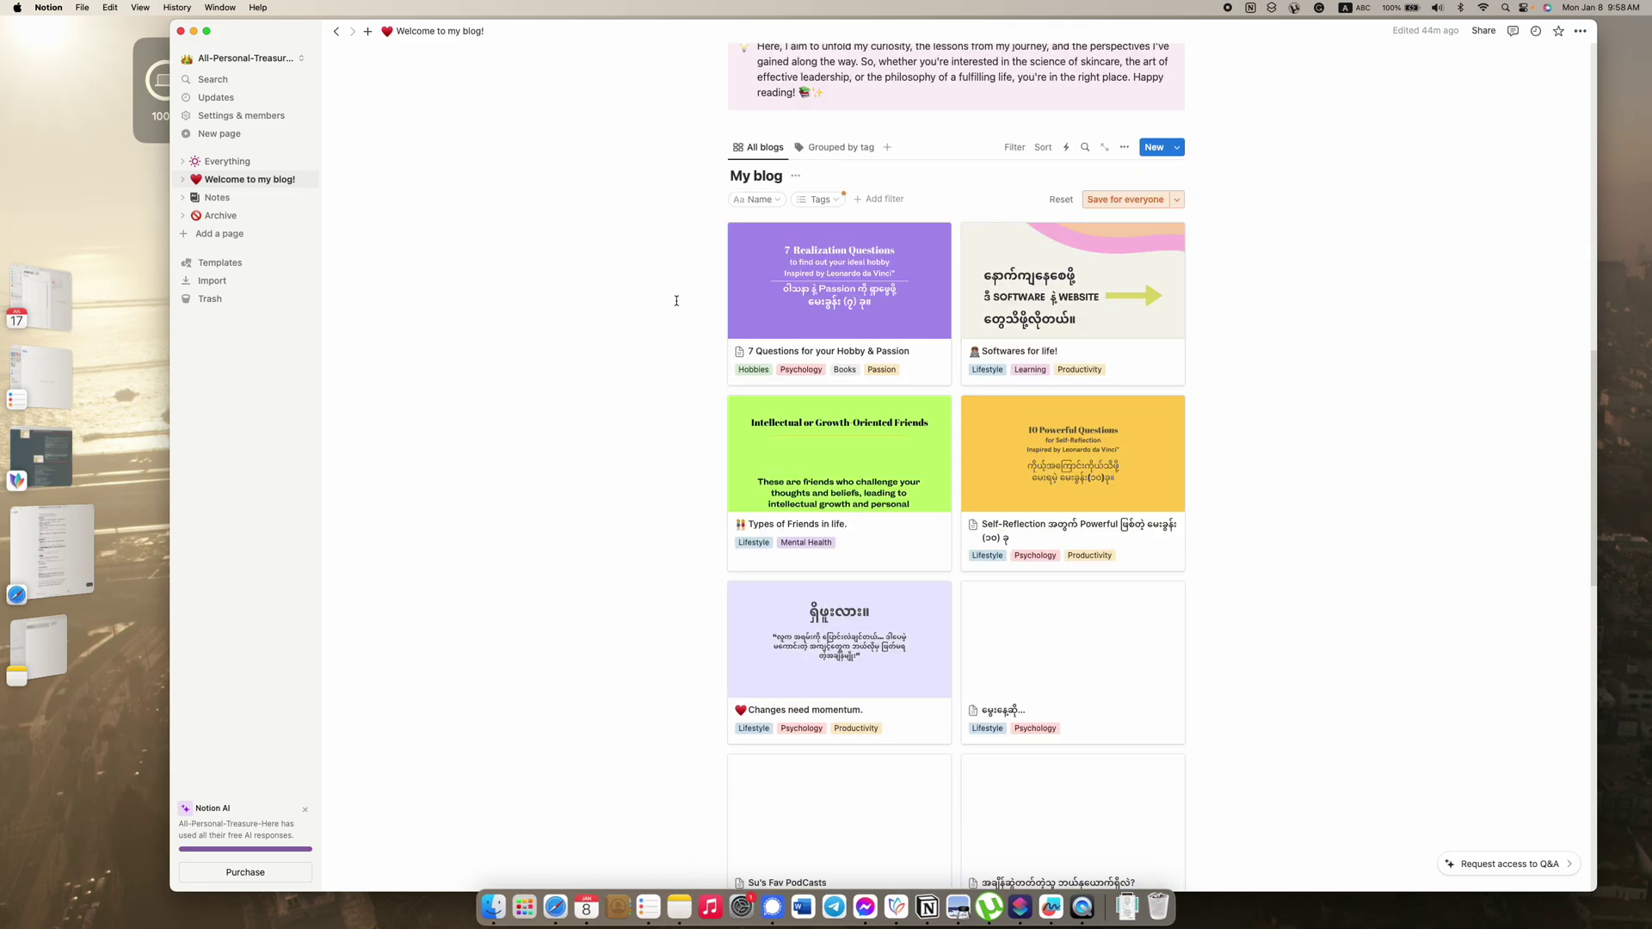
{"action": "left_click_drag", "start_coordinate": [708, 224], "coordinate": [1258, 667]}
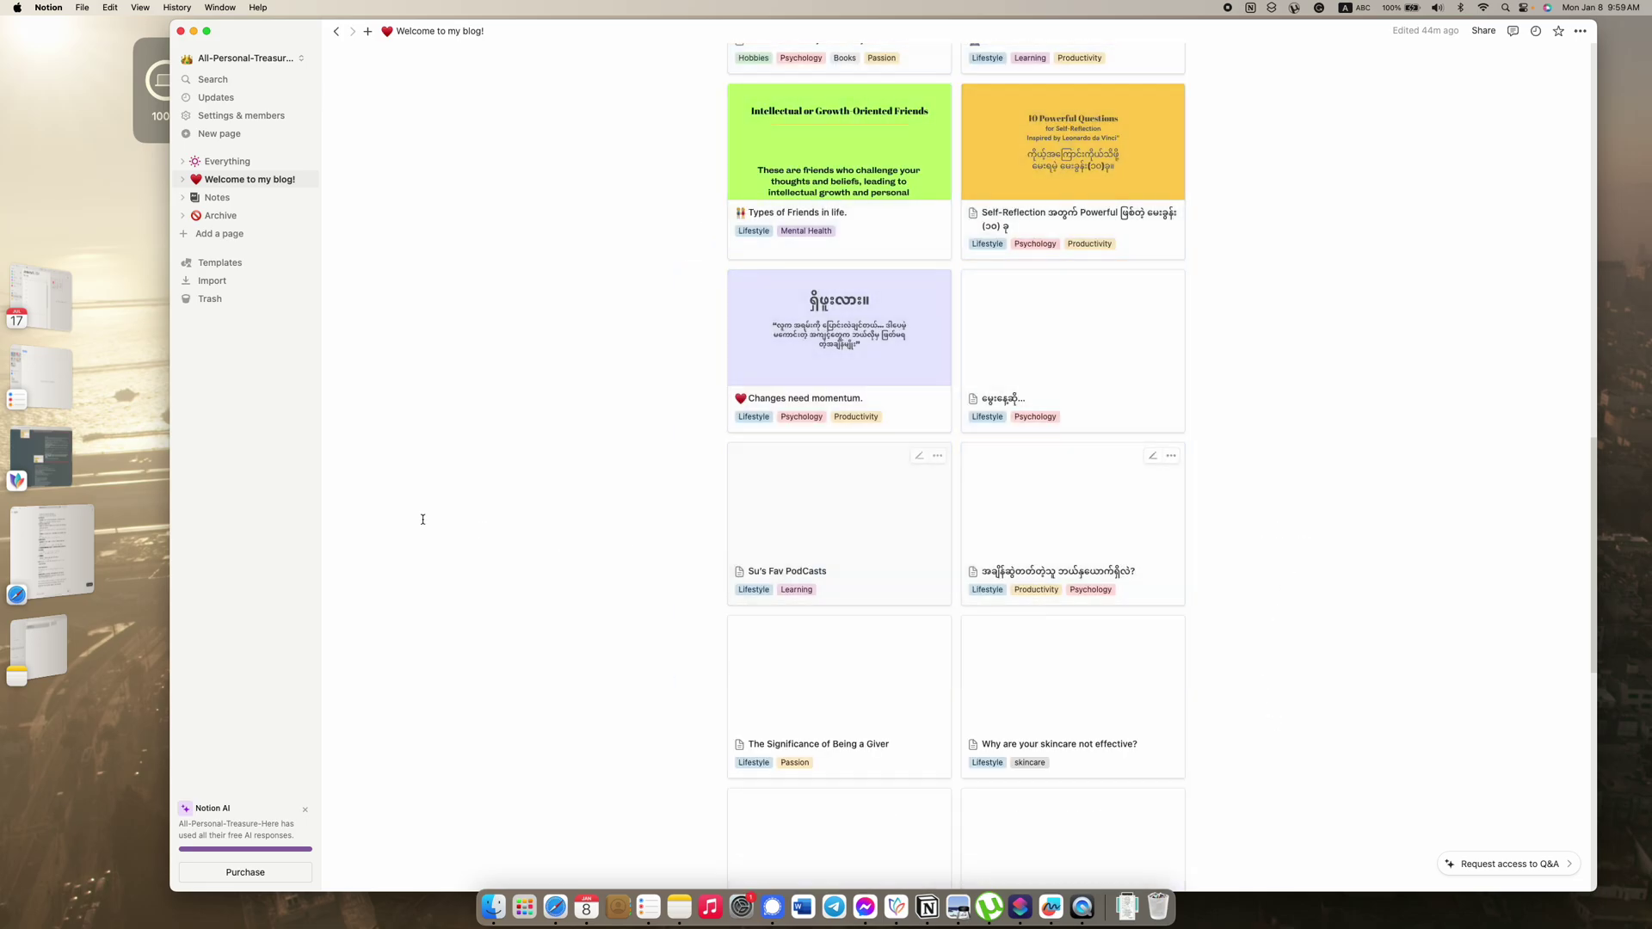
{"action": "scroll", "coordinate": [996, 376], "scroll_direction": "down", "scroll_amount": 5}
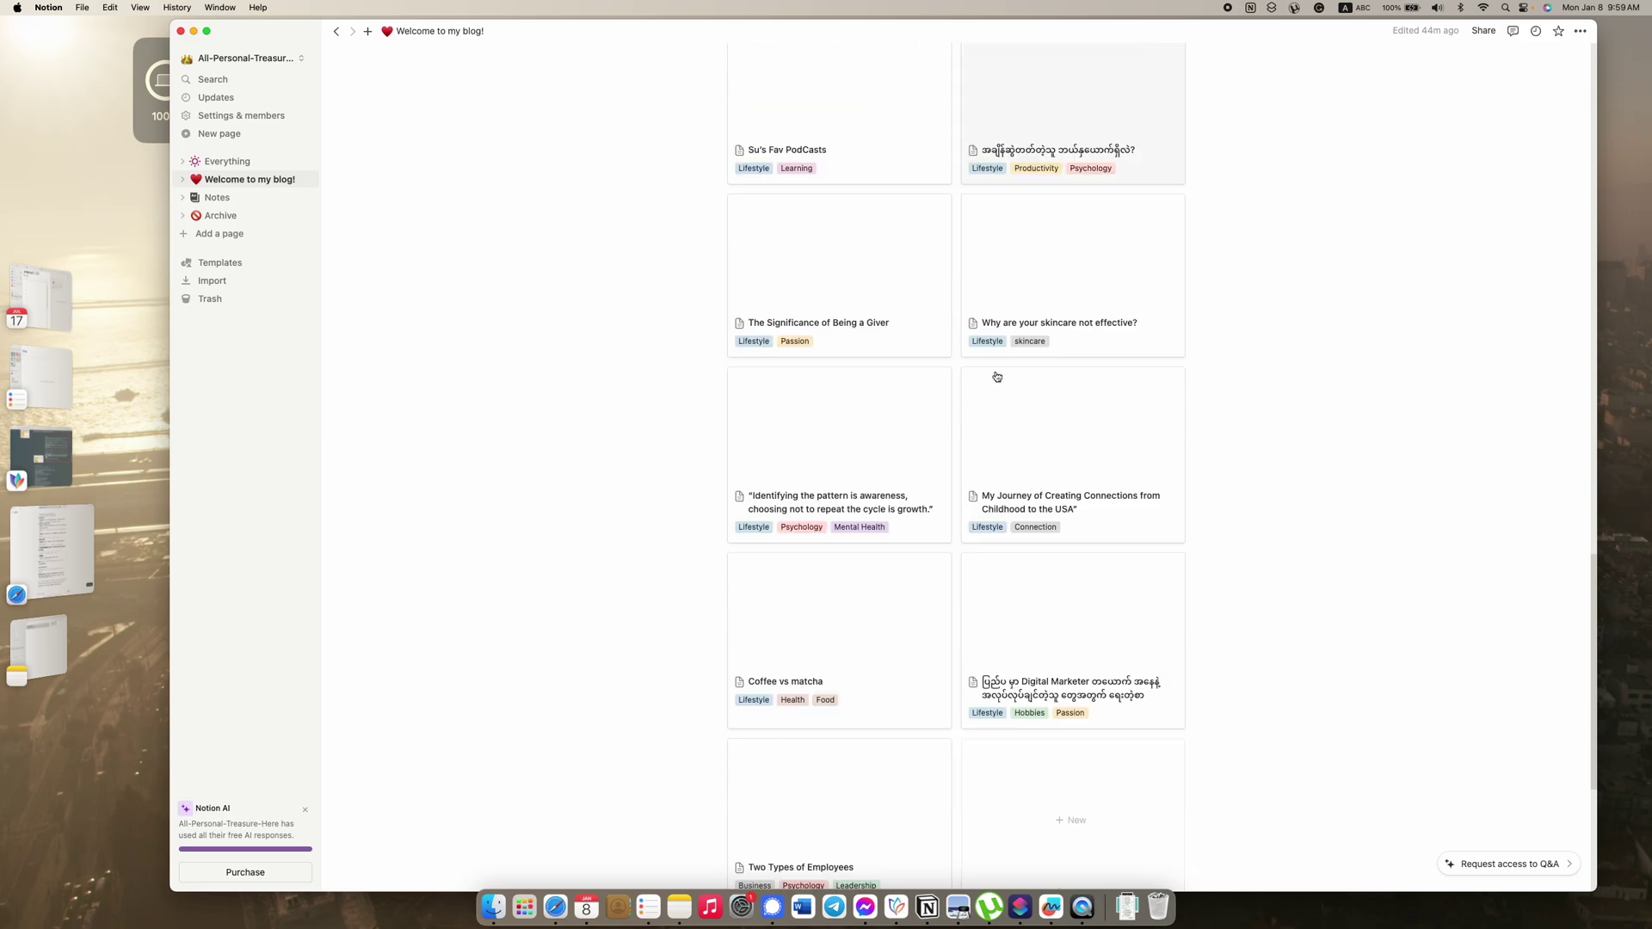
{"action": "scroll", "coordinate": [1014, 657], "scroll_direction": "up", "scroll_amount": 15}
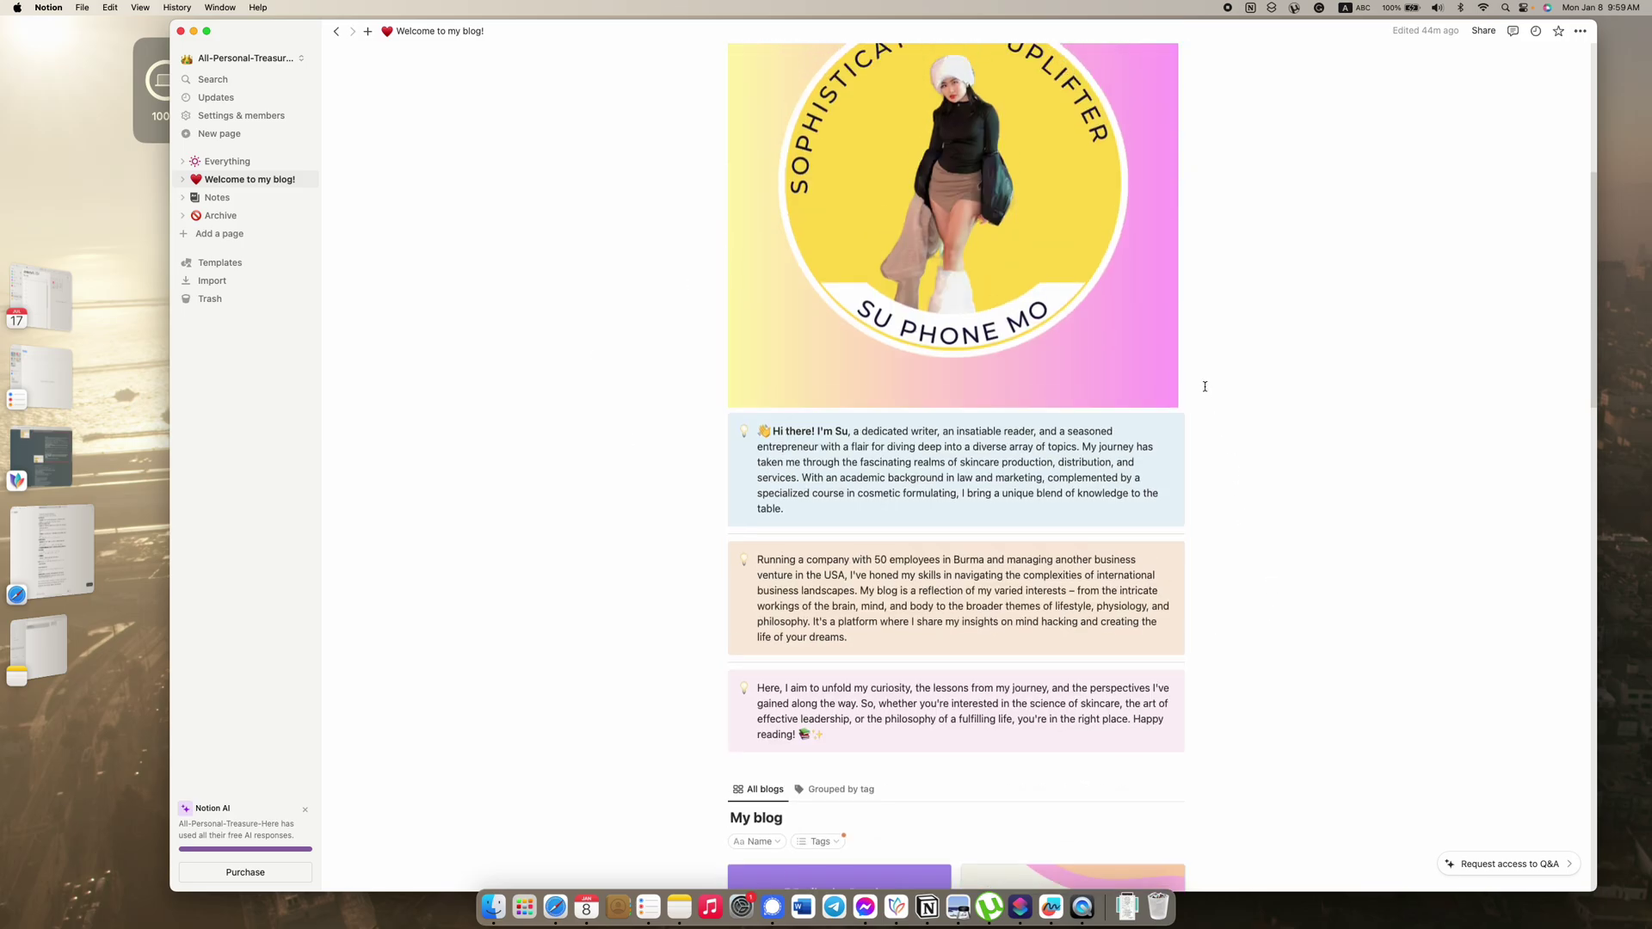
{"action": "scroll", "coordinate": [1205, 386], "scroll_direction": "up", "scroll_amount": 5}
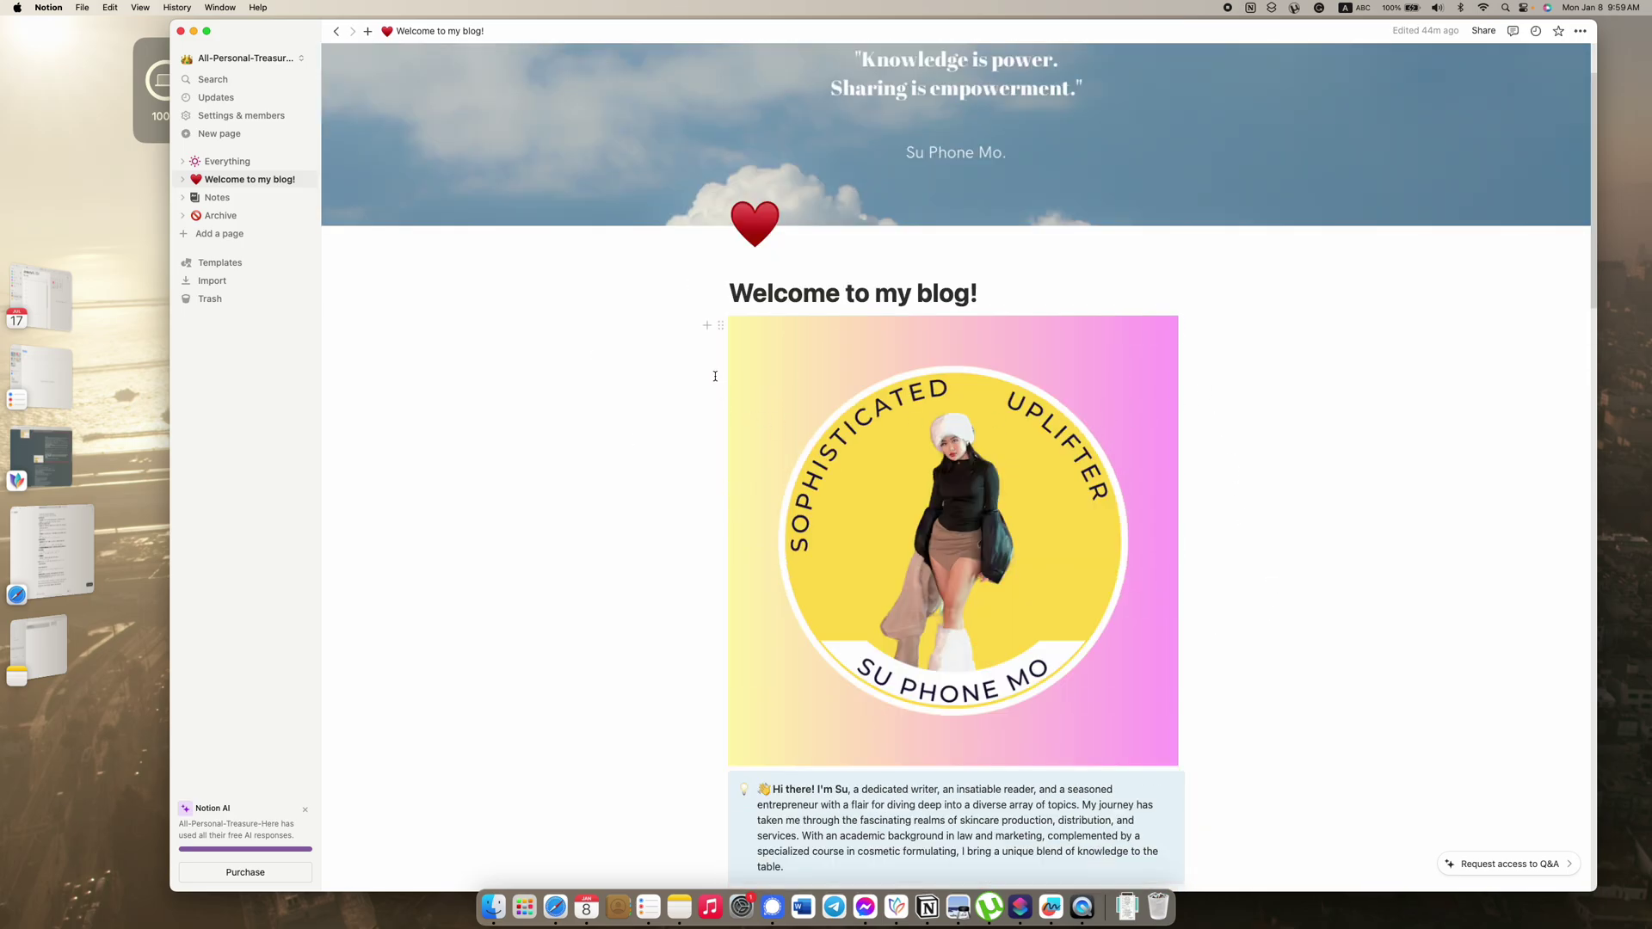
{"action": "scroll", "coordinate": [1287, 689], "scroll_direction": "down", "scroll_amount": 20}
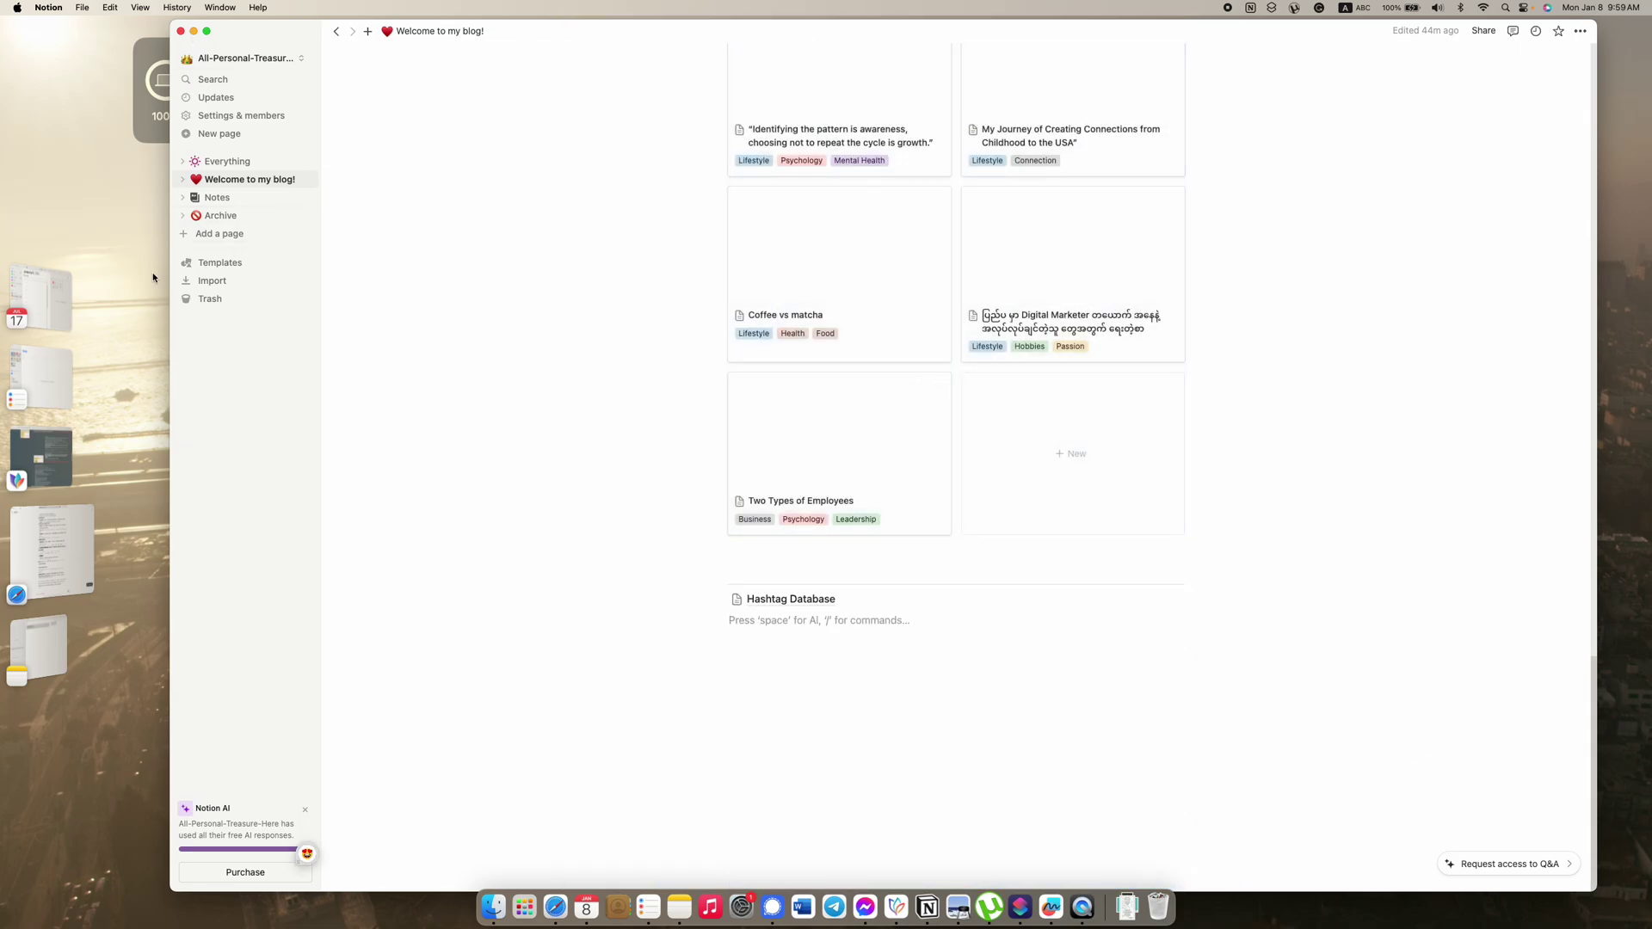
{"action": "left_click", "coordinate": [632, 483]}
{"action": "left_click_drag", "start_coordinate": [631, 483], "coordinate": [1288, 474]}
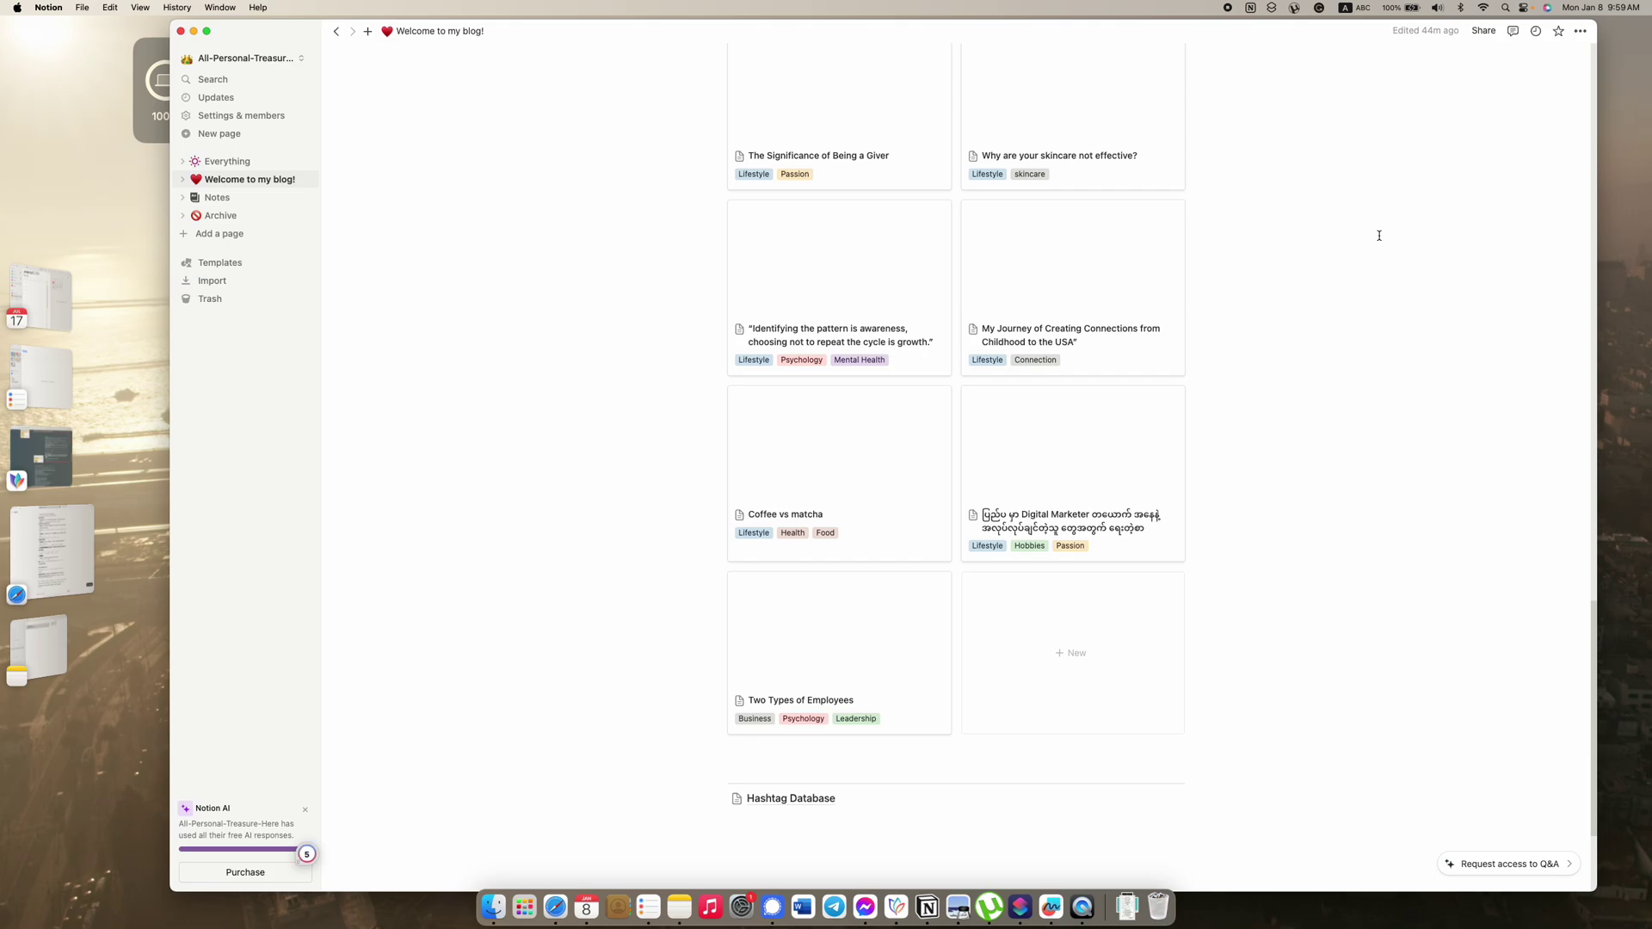
{"action": "scroll", "coordinate": [1378, 235], "scroll_direction": "up", "scroll_amount": 15}
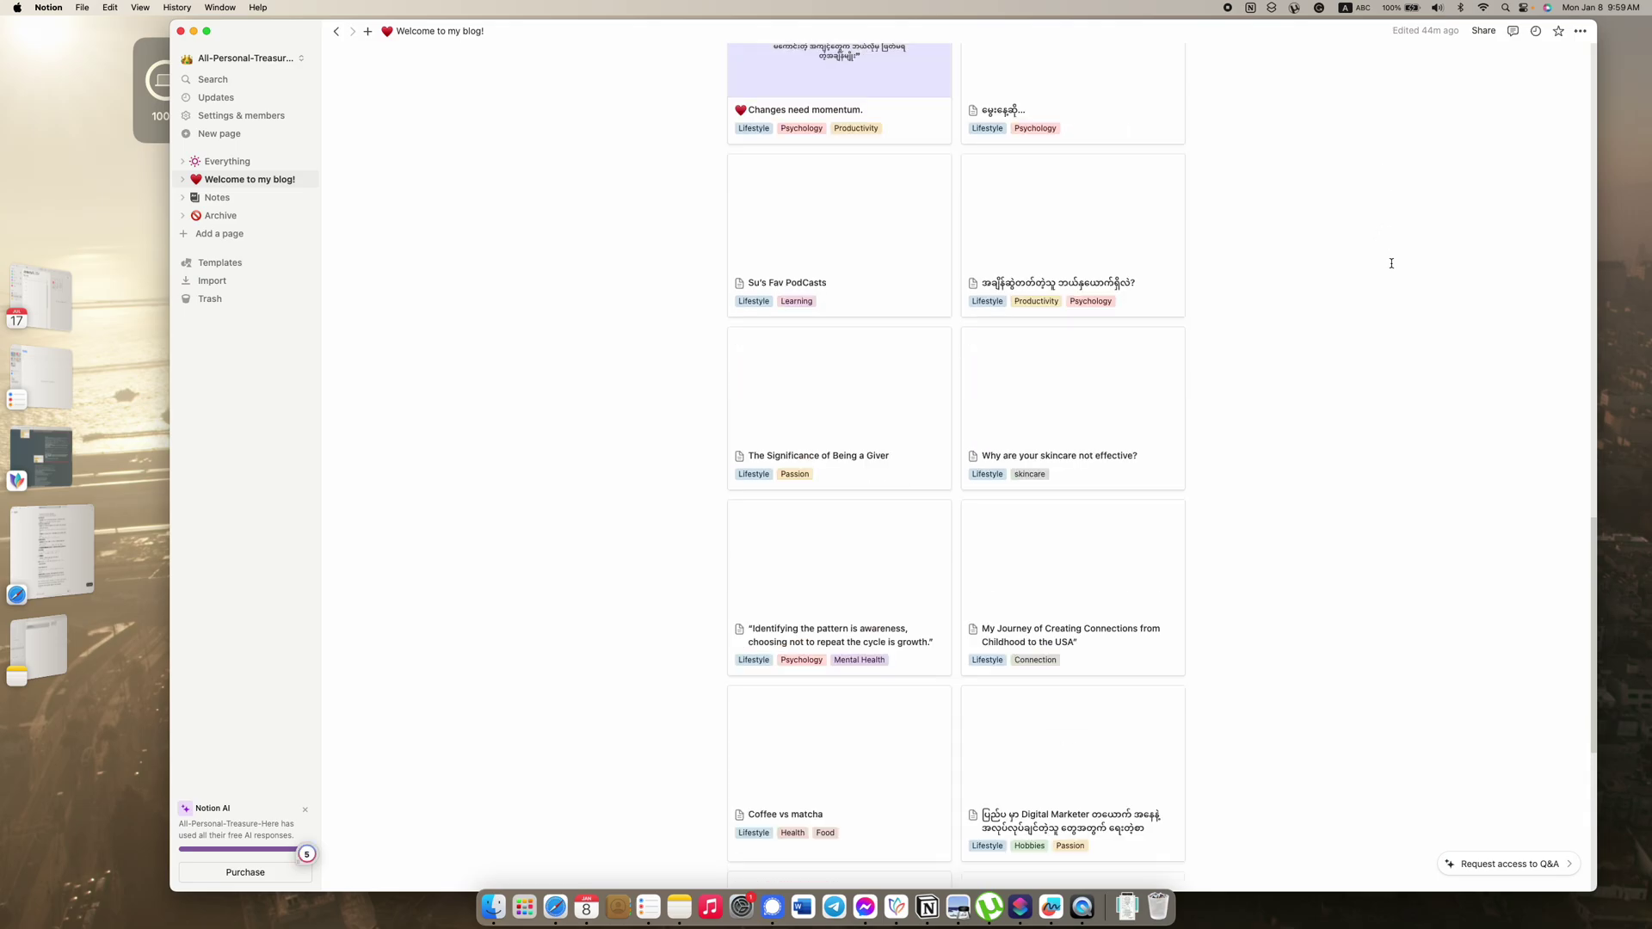
{"action": "scroll", "coordinate": [1278, 450], "scroll_direction": "down", "scroll_amount": 15}
{"action": "scroll", "coordinate": [1276, 448], "scroll_direction": "up", "scroll_amount": 14}
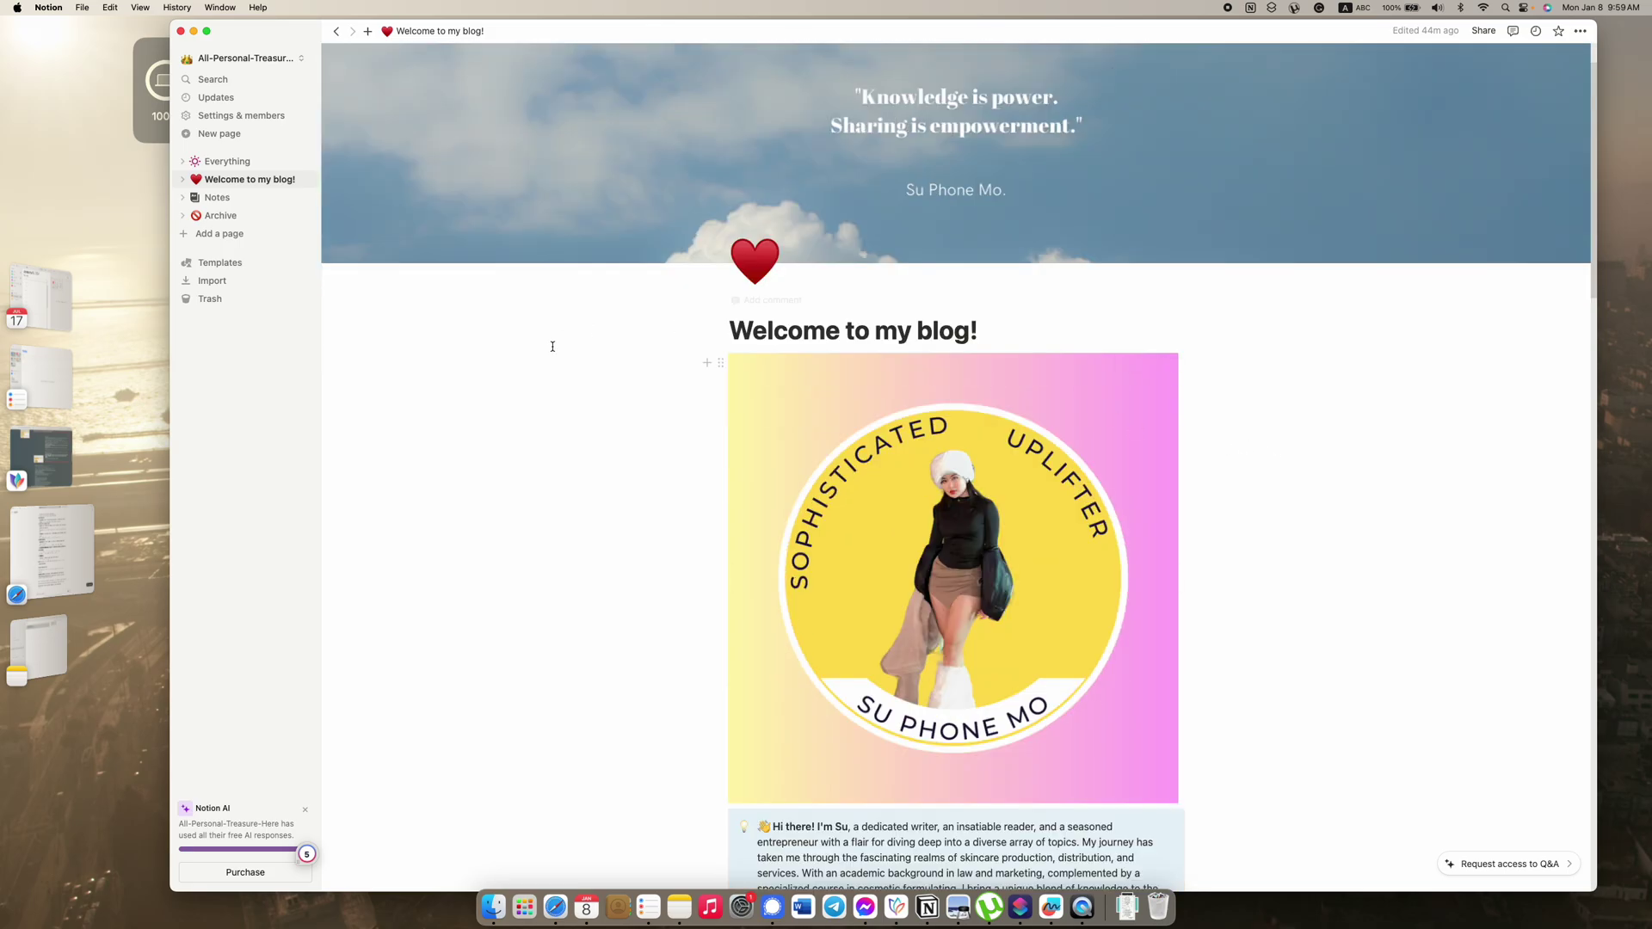
Step: Filter the My blog gallery to posts tagged Psychology and look through them
{"action": "scroll", "coordinate": [1320, 524], "scroll_direction": "down", "scroll_amount": 12}
{"action": "scroll", "coordinate": [1045, 494], "scroll_direction": "down", "scroll_amount": 4}
{"action": "scroll", "coordinate": [947, 344], "scroll_direction": "up", "scroll_amount": 4}
{"action": "scroll", "coordinate": [824, 161], "scroll_direction": "down", "scroll_amount": 2}
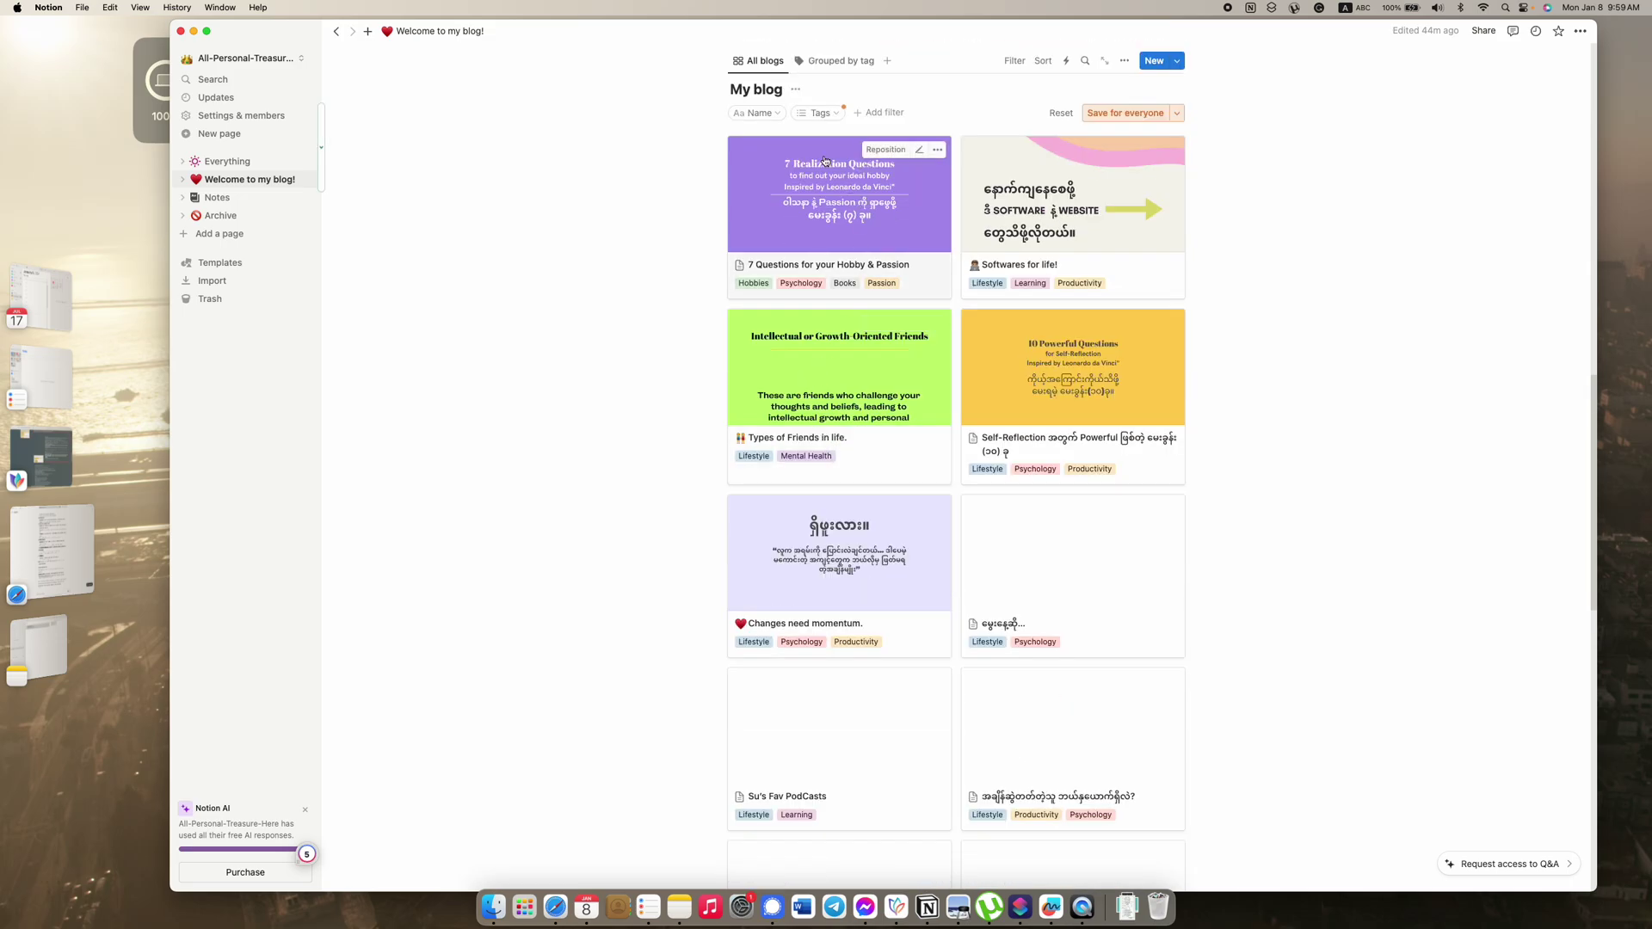
{"action": "left_click", "coordinate": [817, 113]}
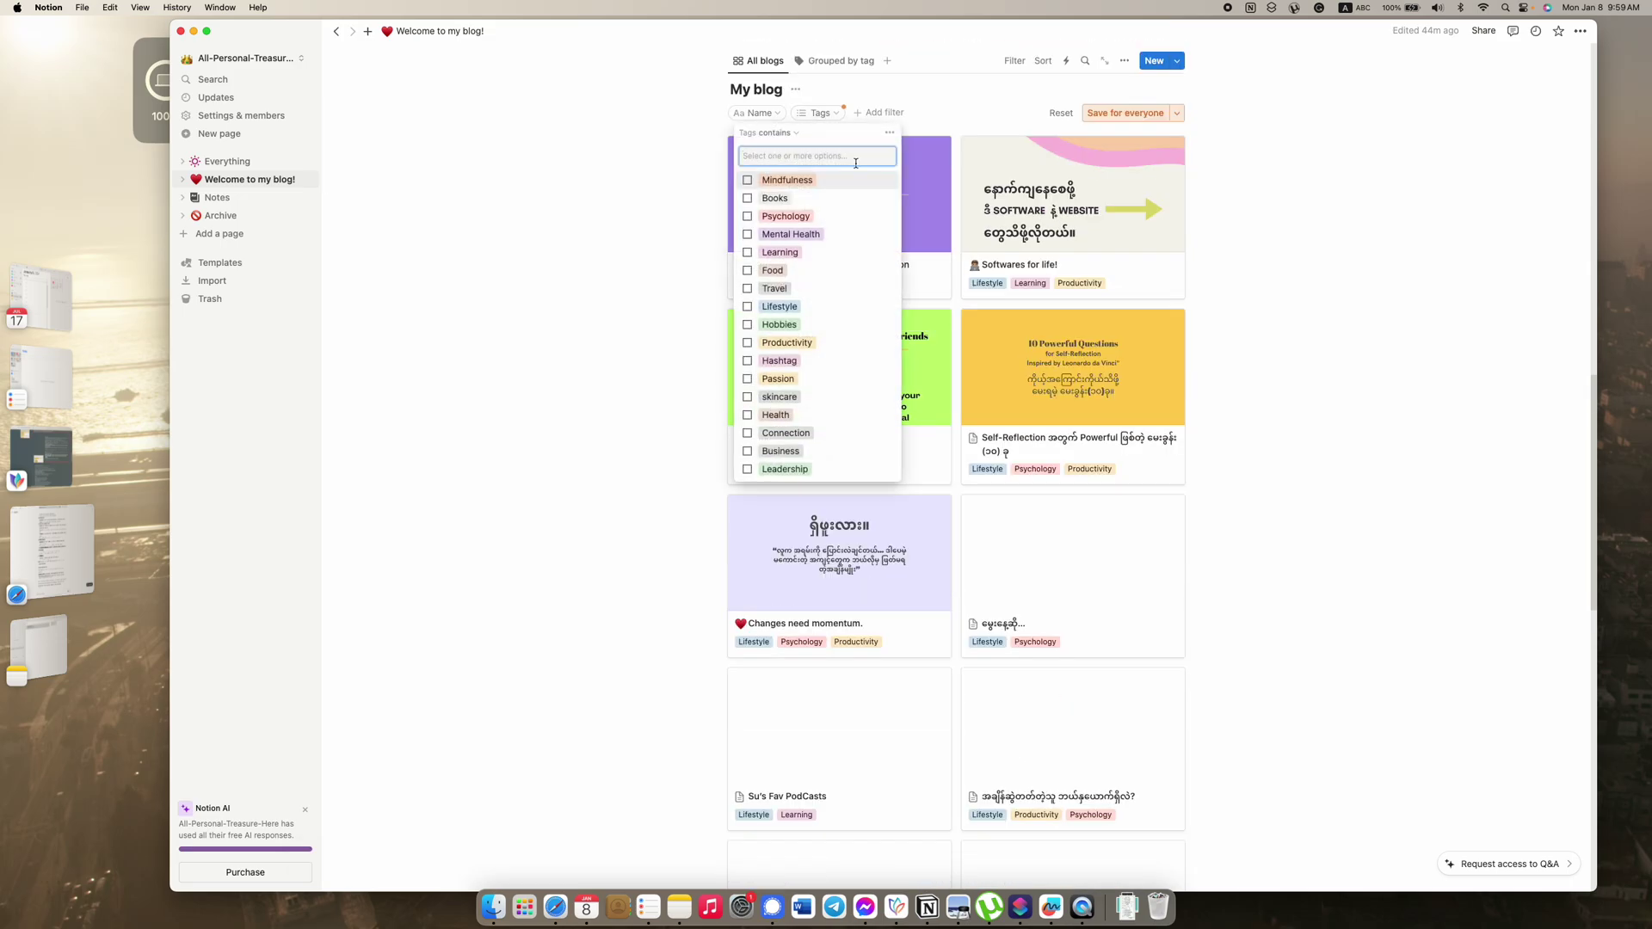
{"action": "left_click", "coordinate": [785, 216]}
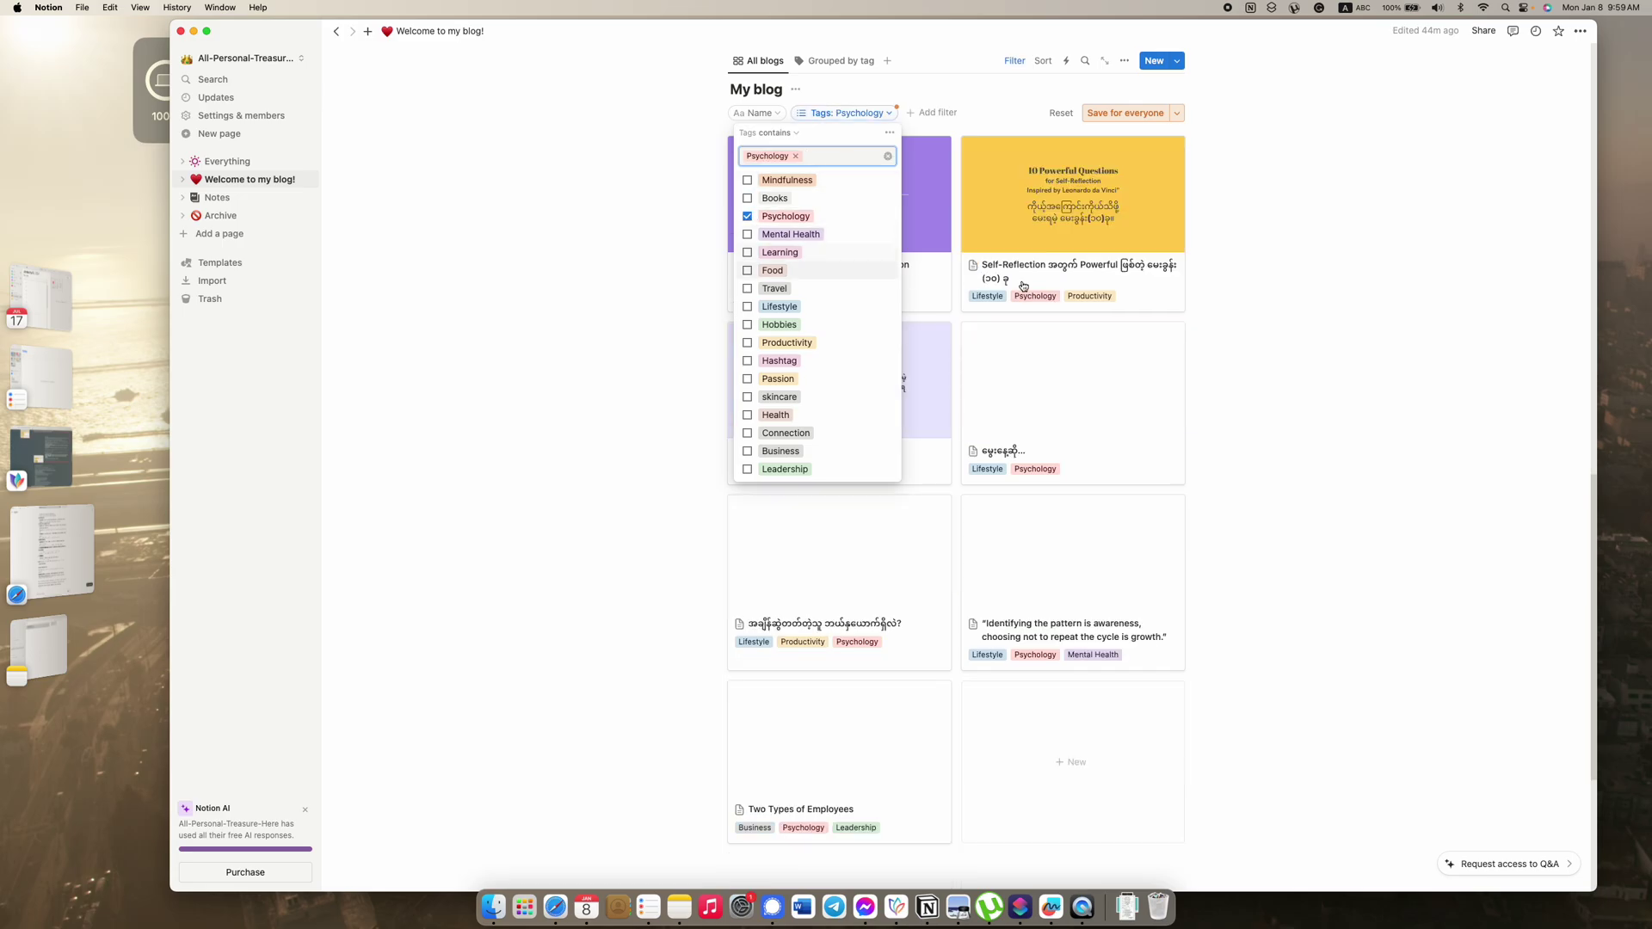
{"action": "left_click", "coordinate": [1262, 298]}
{"action": "left_click_drag", "start_coordinate": [604, 183], "coordinate": [1140, 780]}
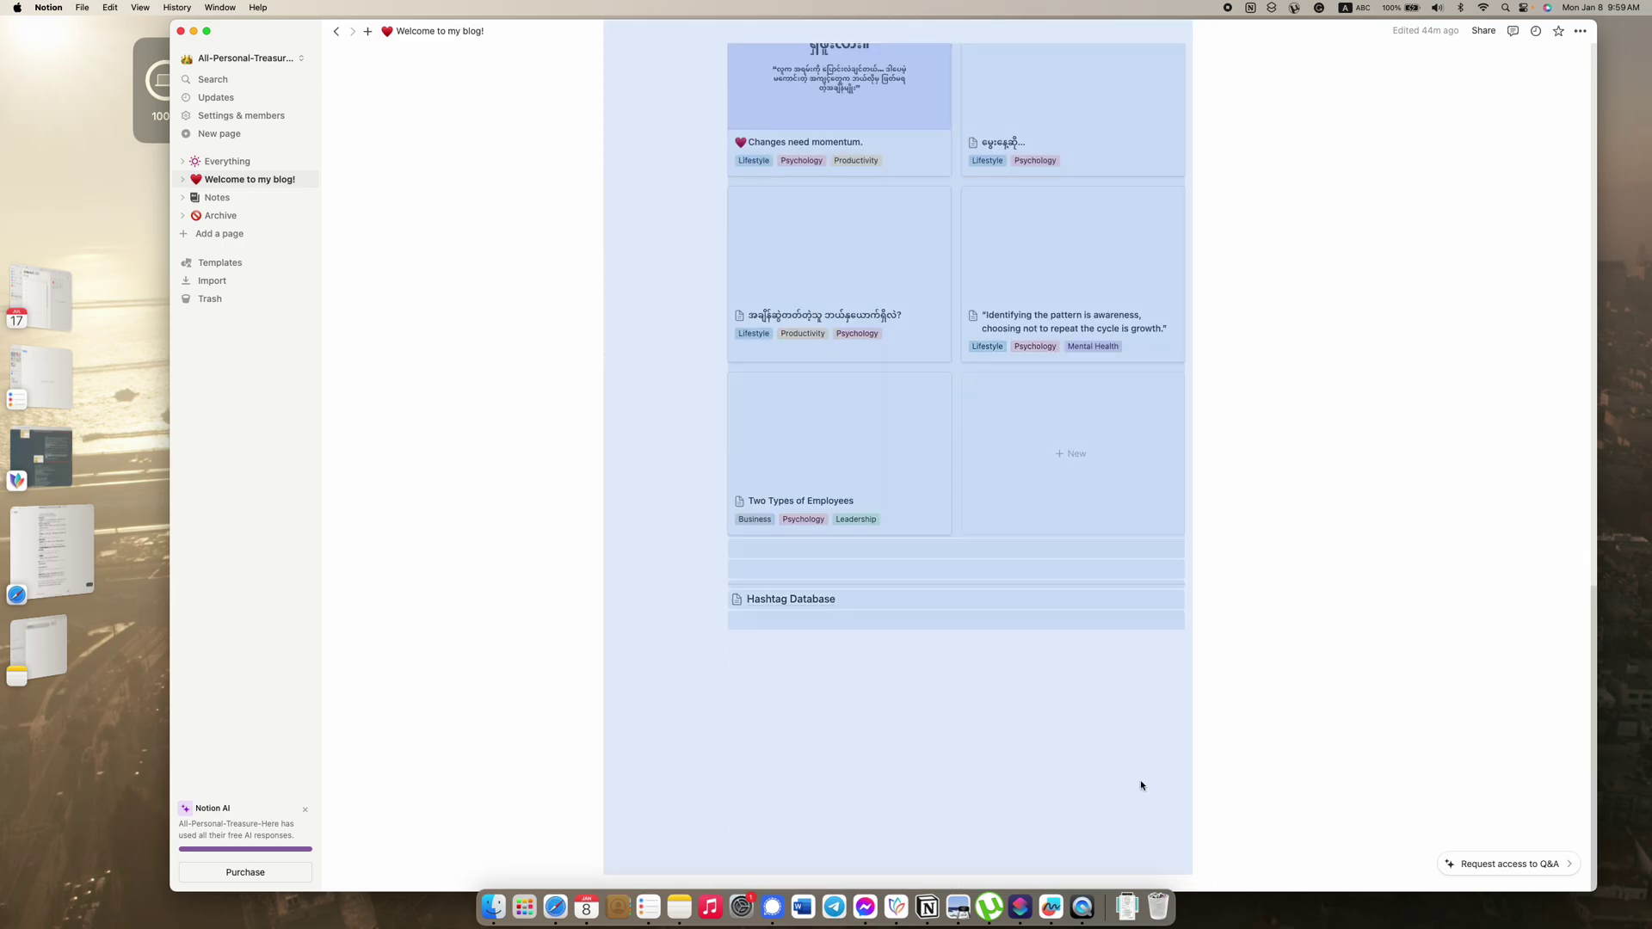
{"action": "left_click", "coordinate": [1202, 514]}
{"action": "scroll", "coordinate": [1202, 515], "scroll_direction": "up", "scroll_amount": 5}
Step: Change the My blog gallery's tag filter from Psychology to Books
{"action": "left_click", "coordinate": [845, 144]}
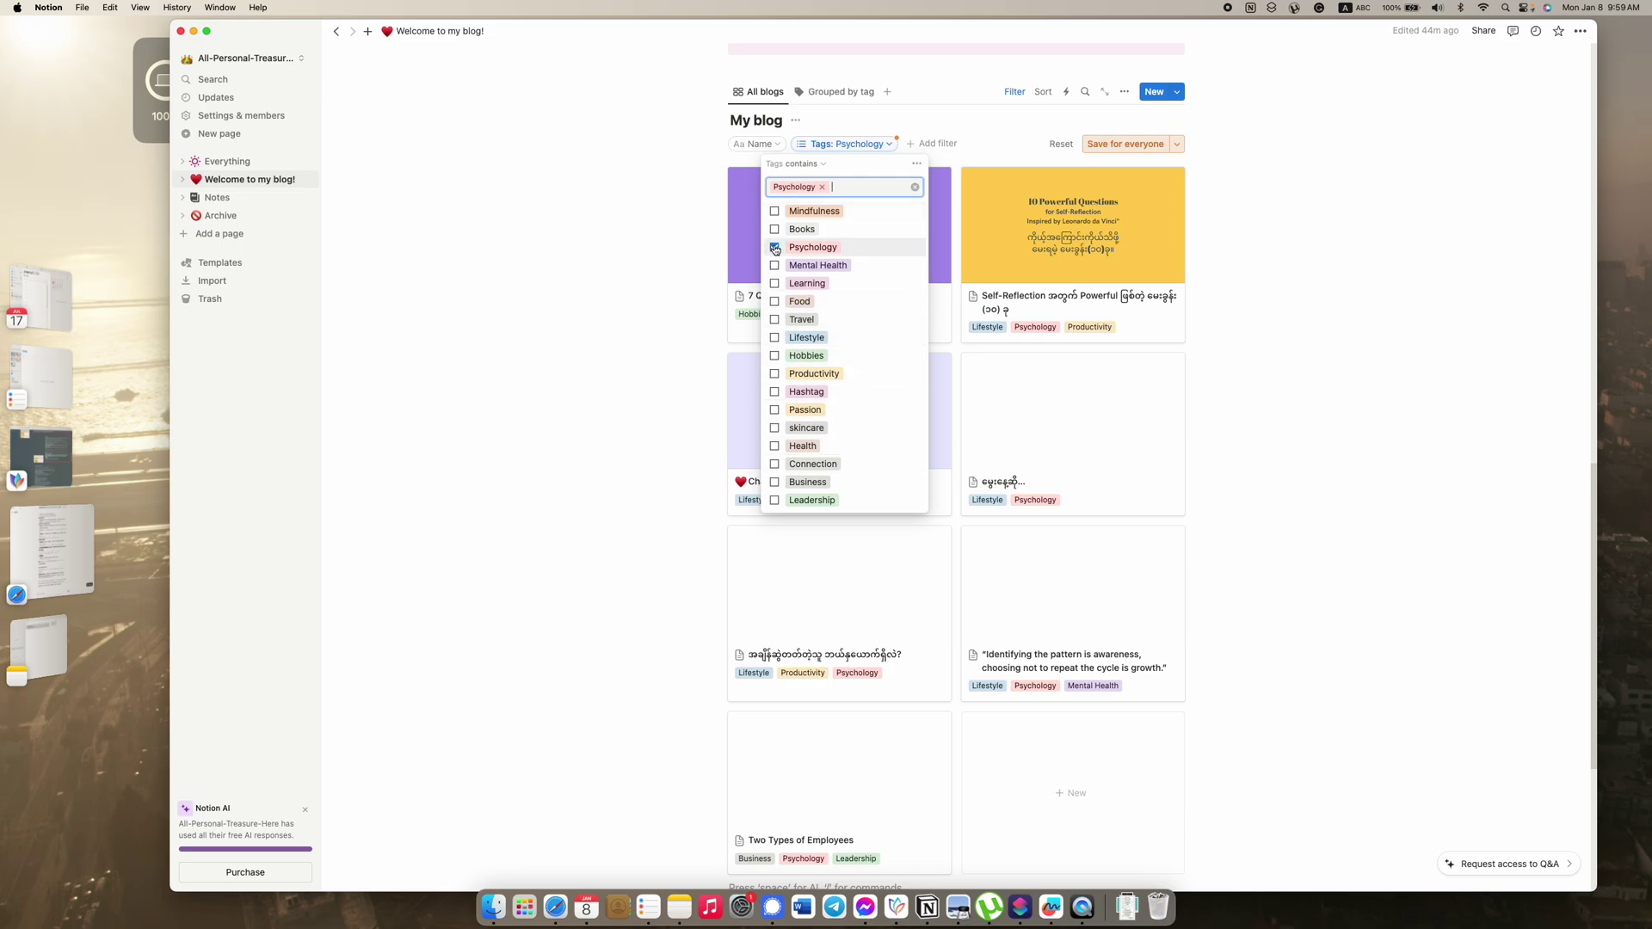
{"action": "left_click", "coordinate": [775, 249]}
{"action": "left_click", "coordinate": [776, 230]}
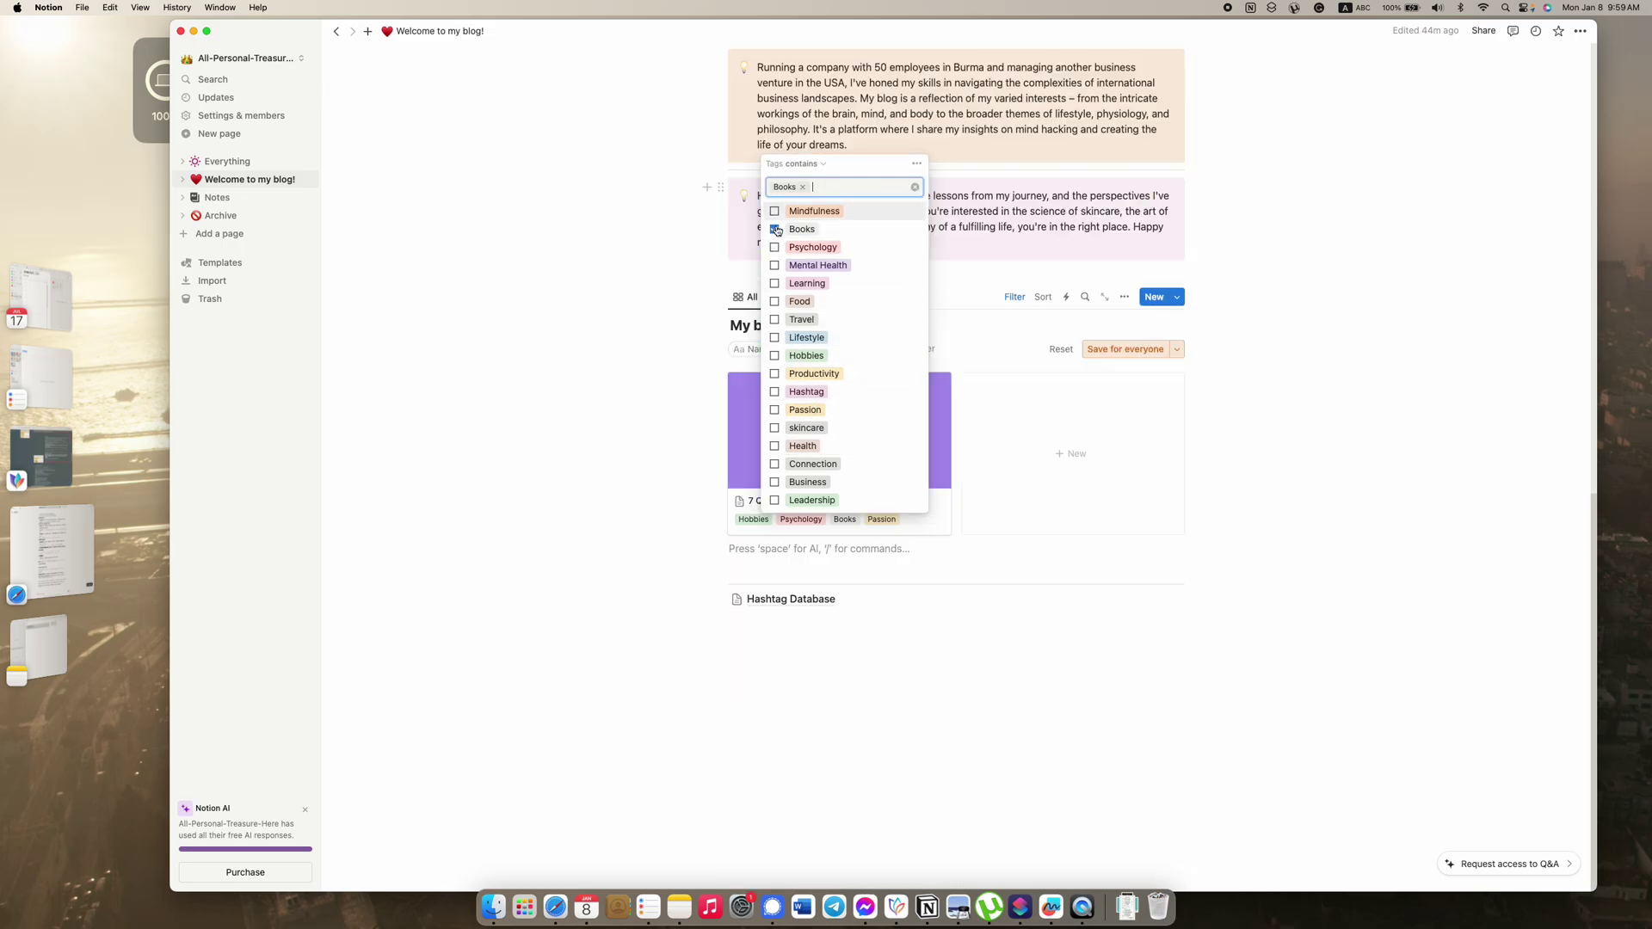
{"action": "left_click", "coordinate": [729, 446]}
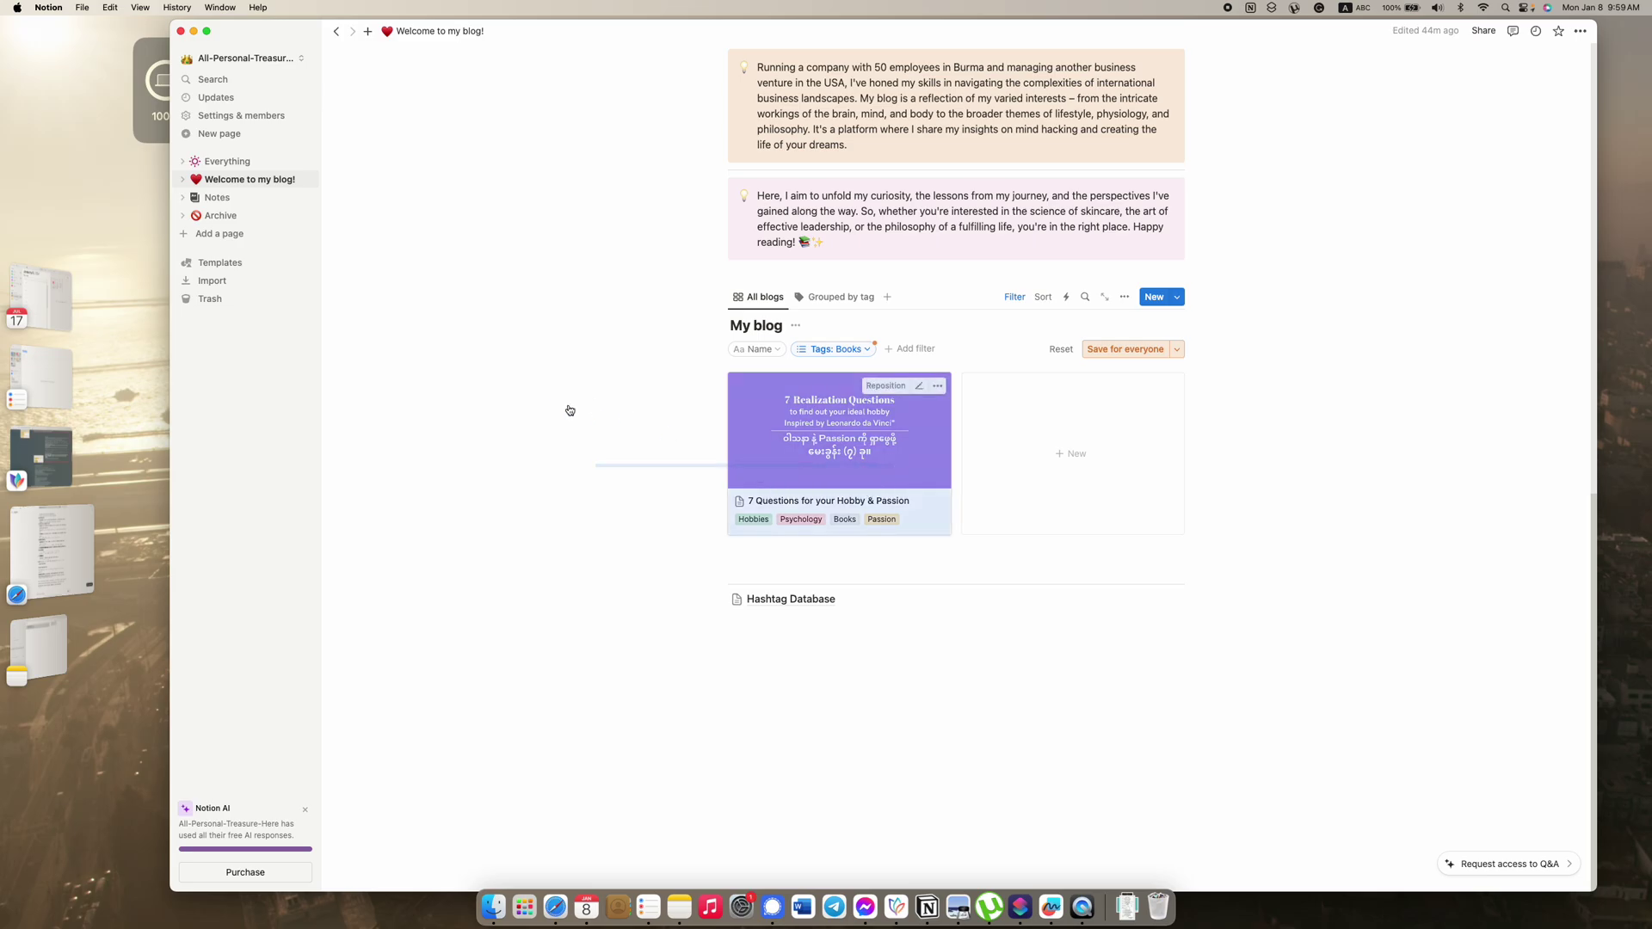
Step: Remove Books from the My blog gallery's tag filter and look through all the posts
{"action": "left_click", "coordinate": [823, 351]}
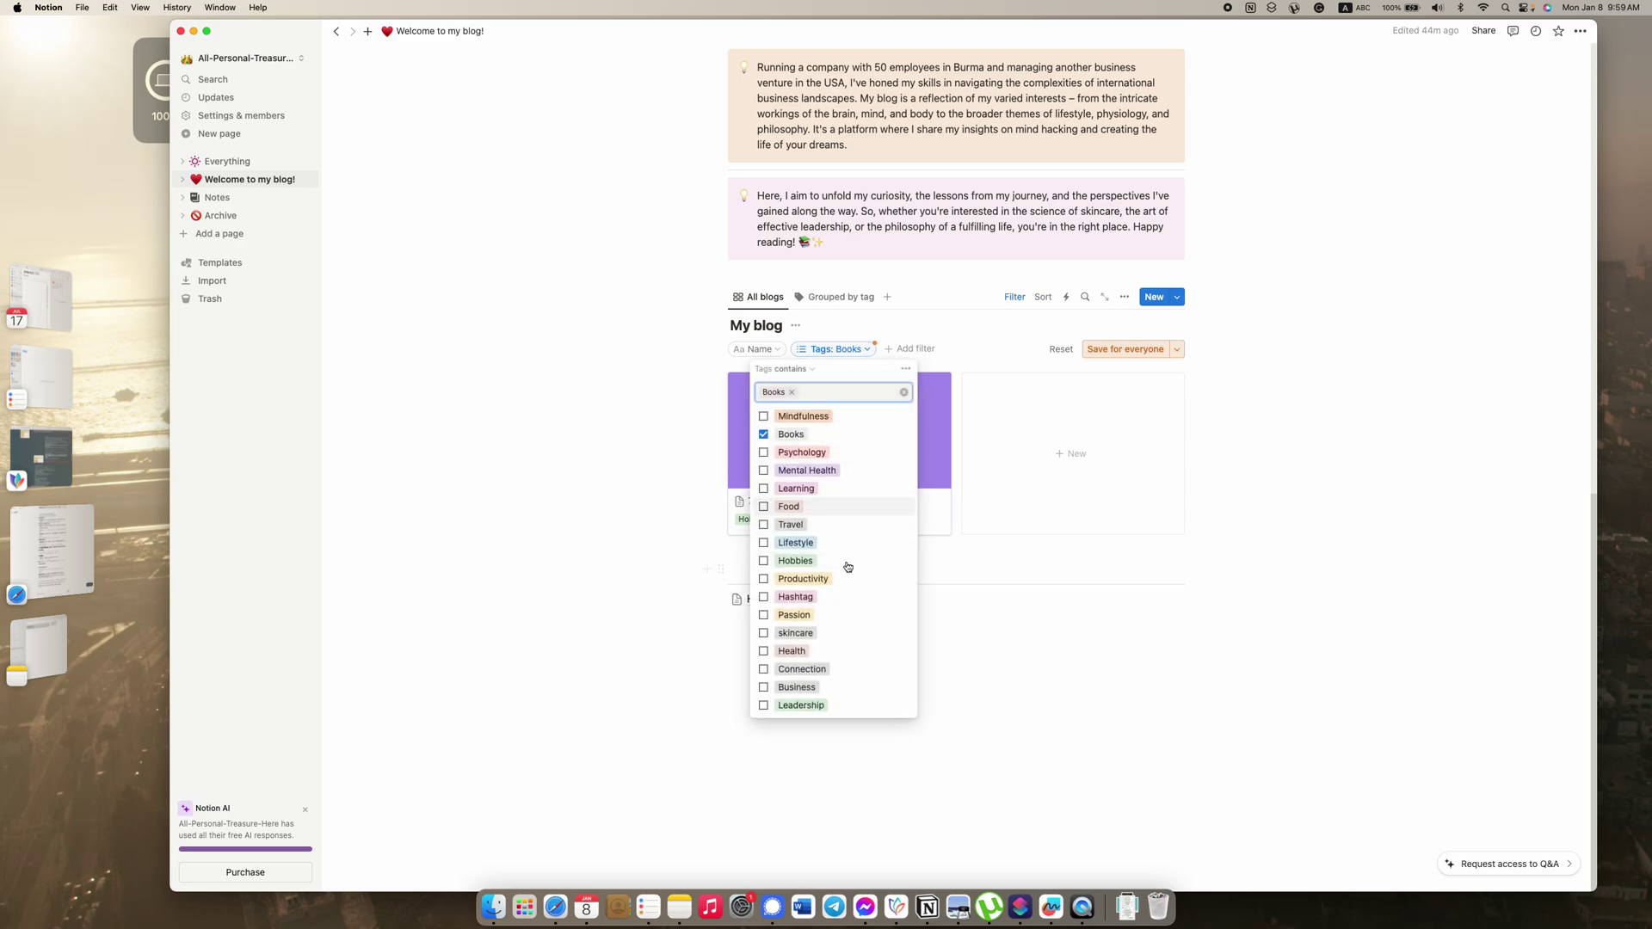
{"action": "left_click", "coordinate": [791, 434]}
{"action": "scroll", "coordinate": [791, 434], "scroll_direction": "down", "scroll_amount": 3}
{"action": "left_click", "coordinate": [560, 453]}
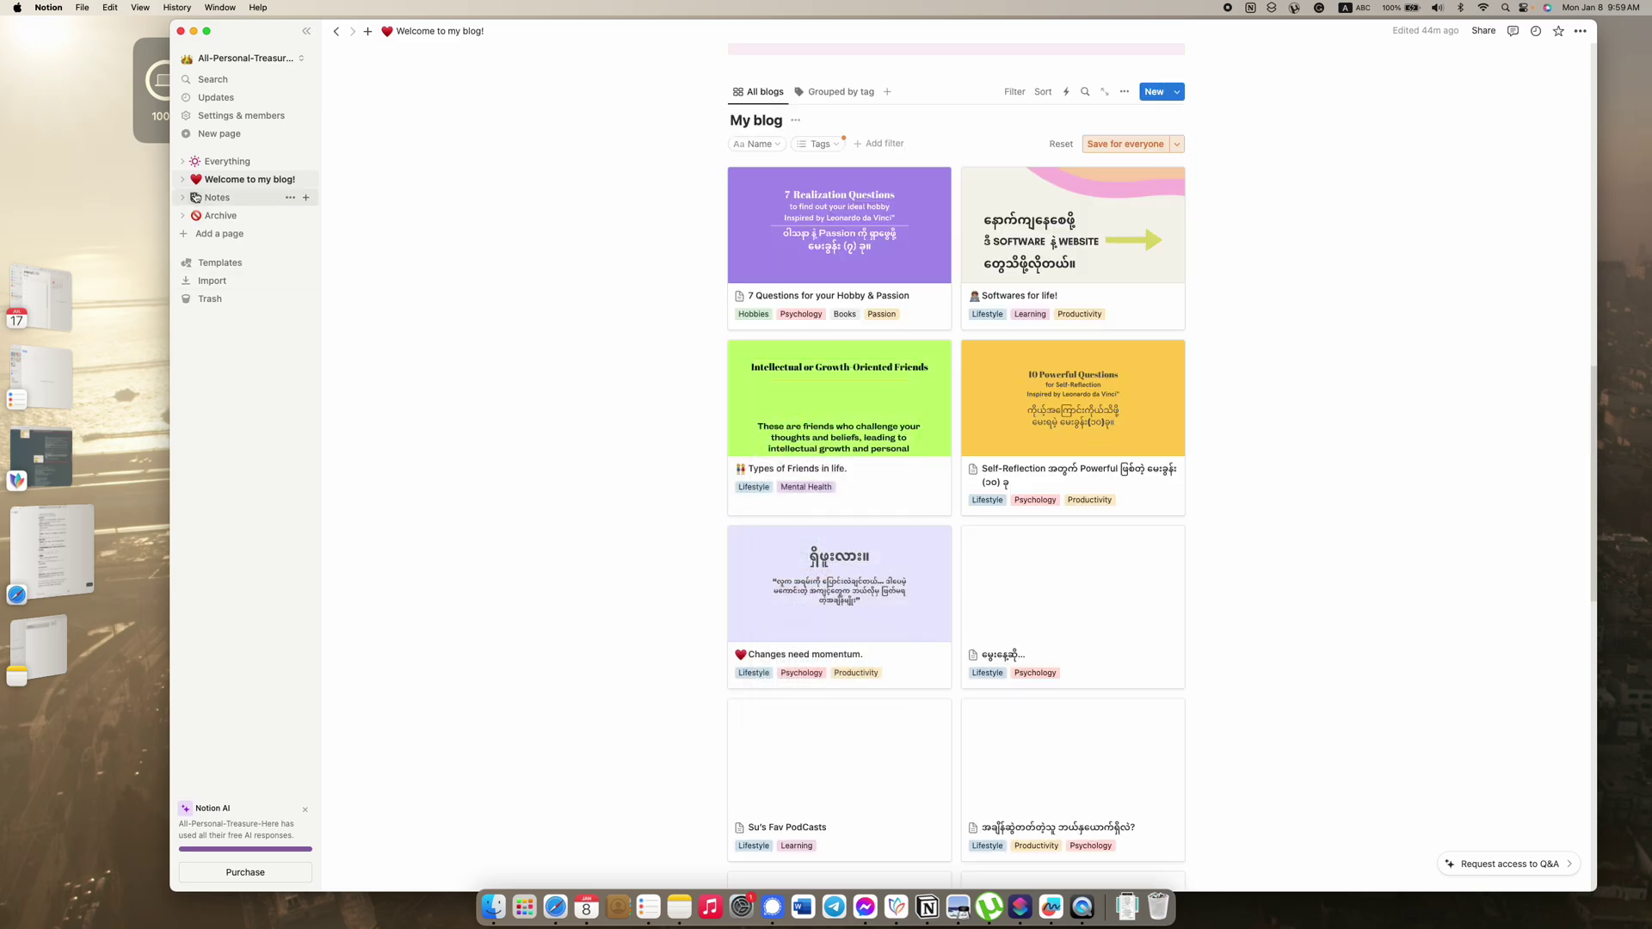
{"action": "scroll", "coordinate": [818, 398], "scroll_direction": "down", "scroll_amount": 5}
{"action": "scroll", "coordinate": [873, 532], "scroll_direction": "down", "scroll_amount": 6}
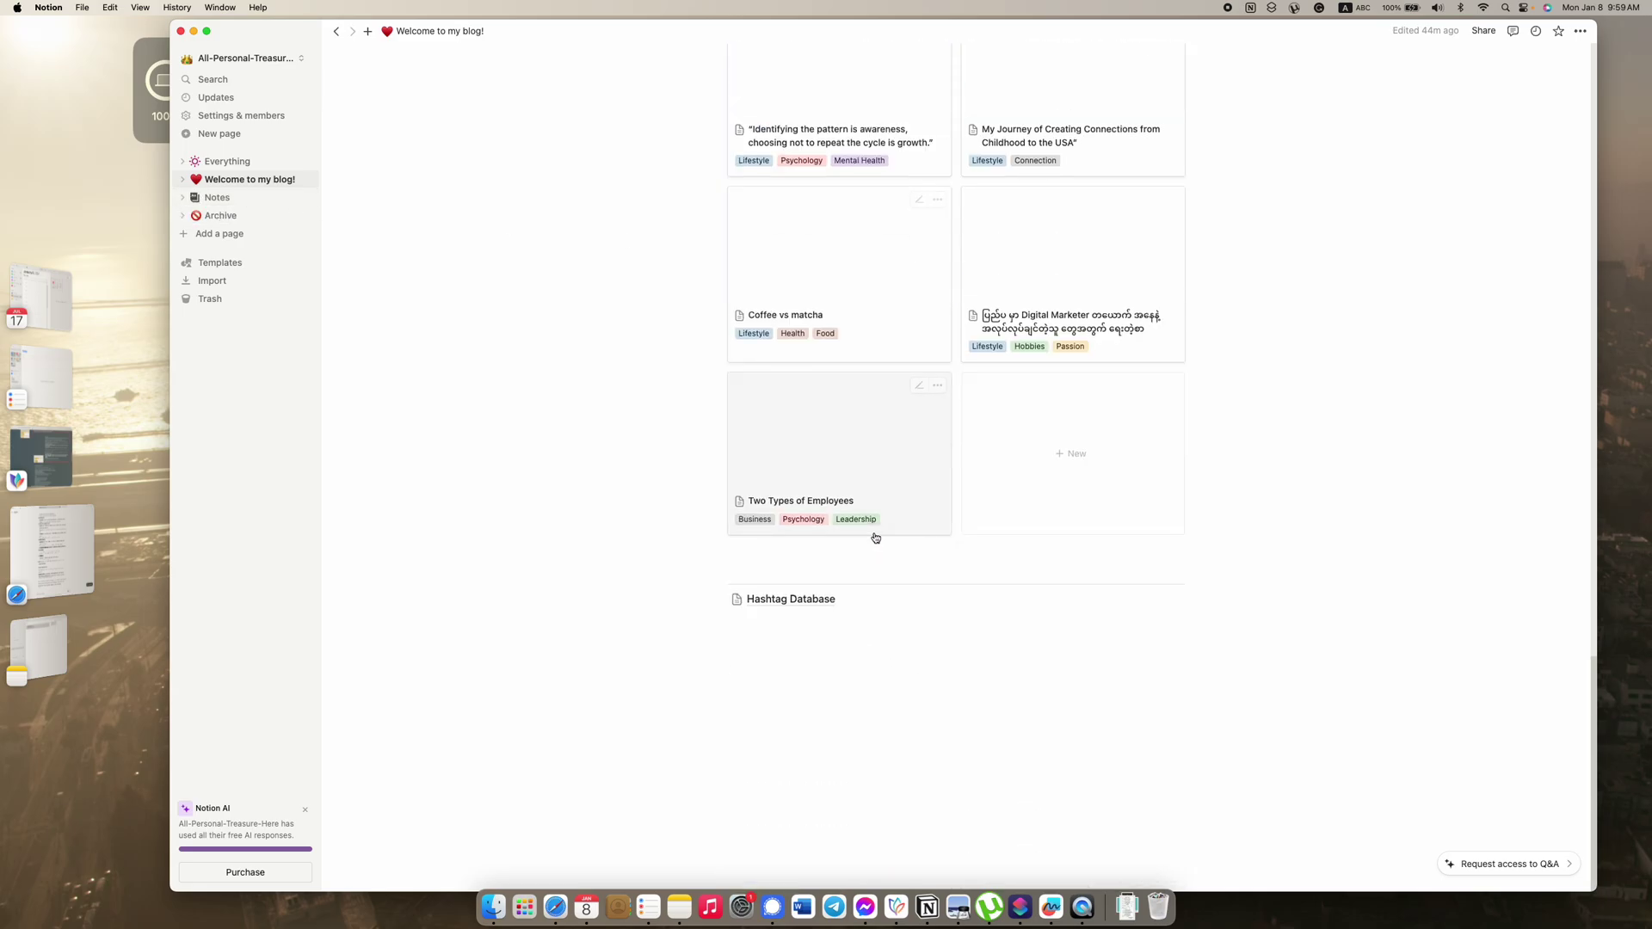
{"action": "scroll", "coordinate": [513, 326], "scroll_direction": "up", "scroll_amount": 12}
{"action": "scroll", "coordinate": [513, 325], "scroll_direction": "up", "scroll_amount": 5}
Step: Go to the Notes page, open Book Summary / Notes and view the columns of its Media table
{"action": "left_click", "coordinate": [217, 197]}
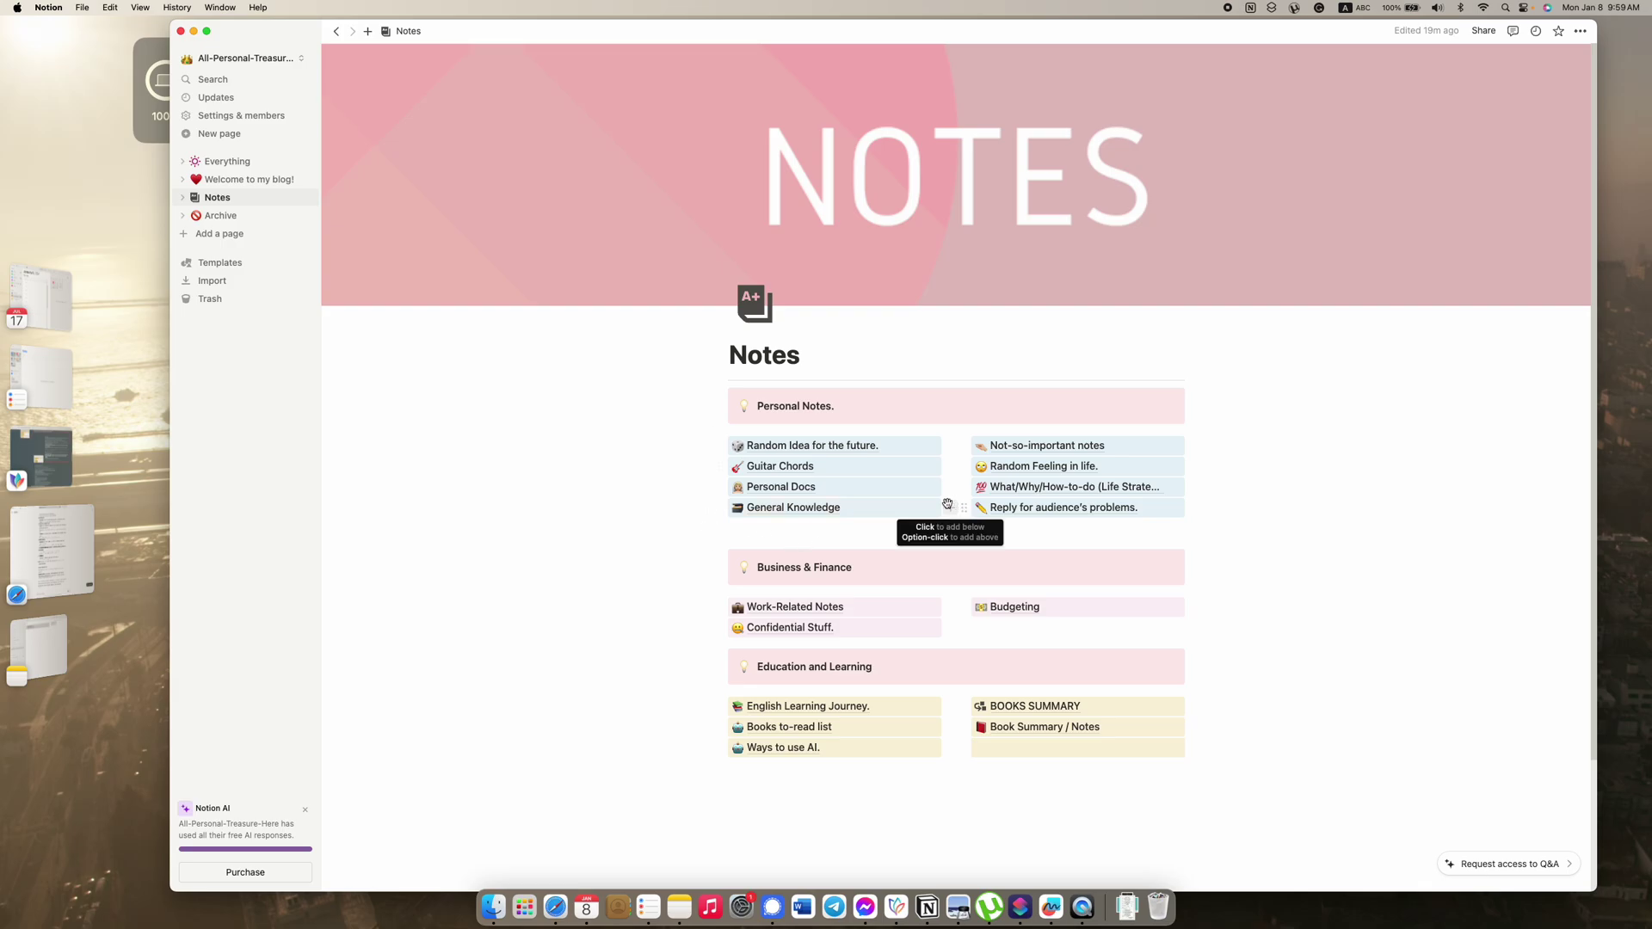
{"action": "left_click", "coordinate": [1246, 502]}
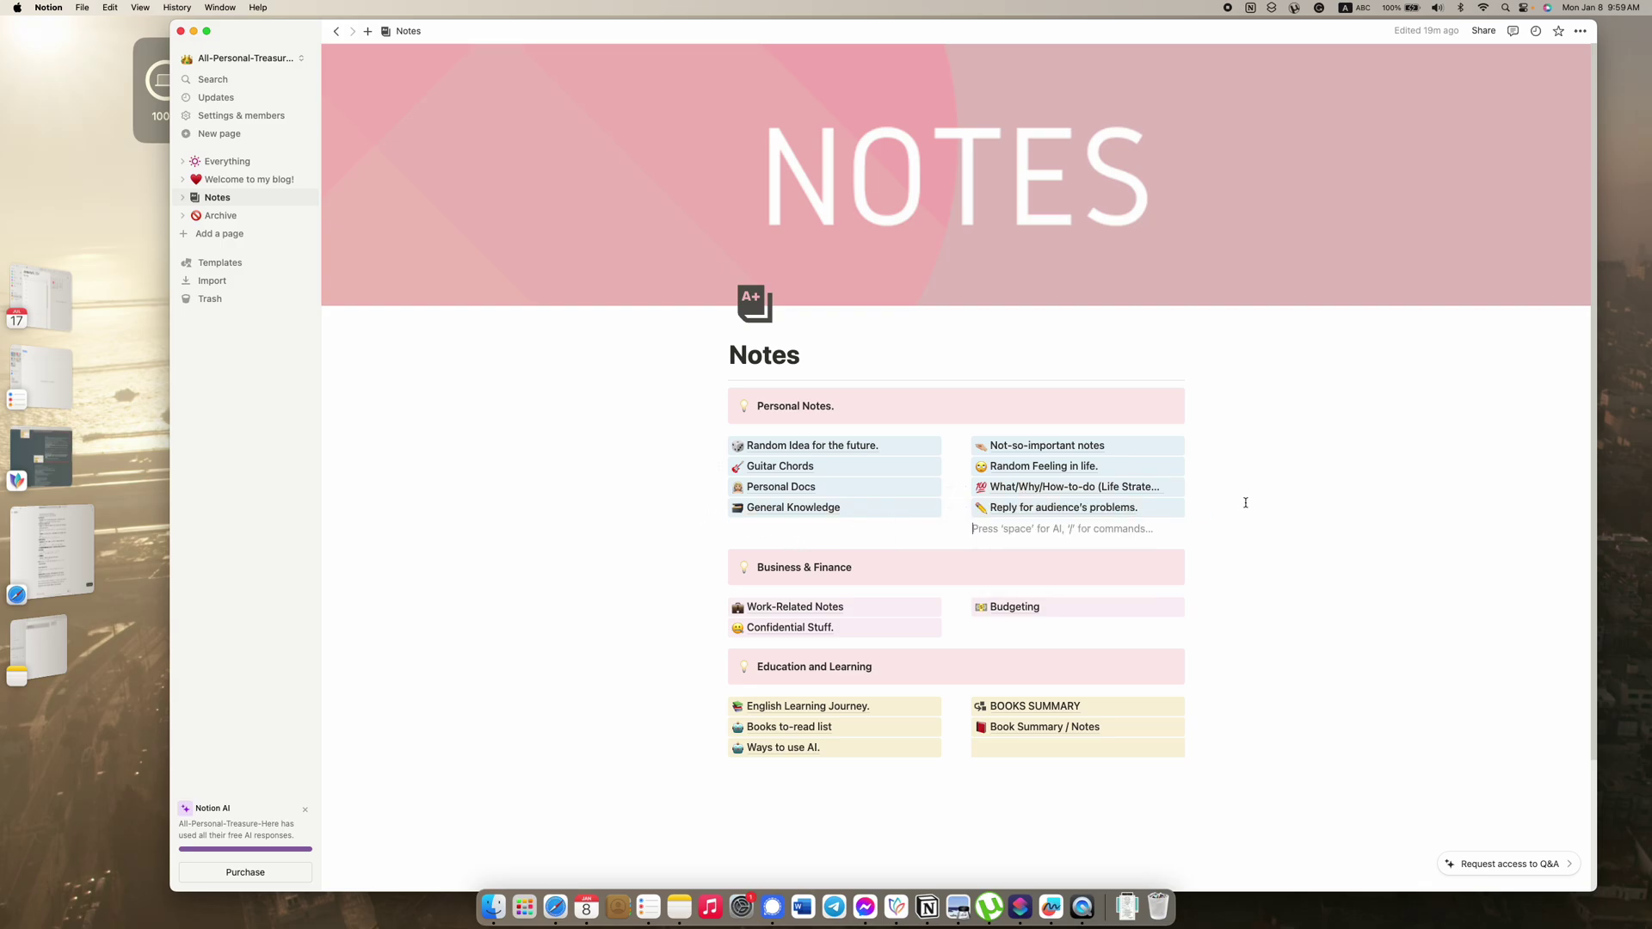
{"action": "left_click", "coordinate": [1020, 729]}
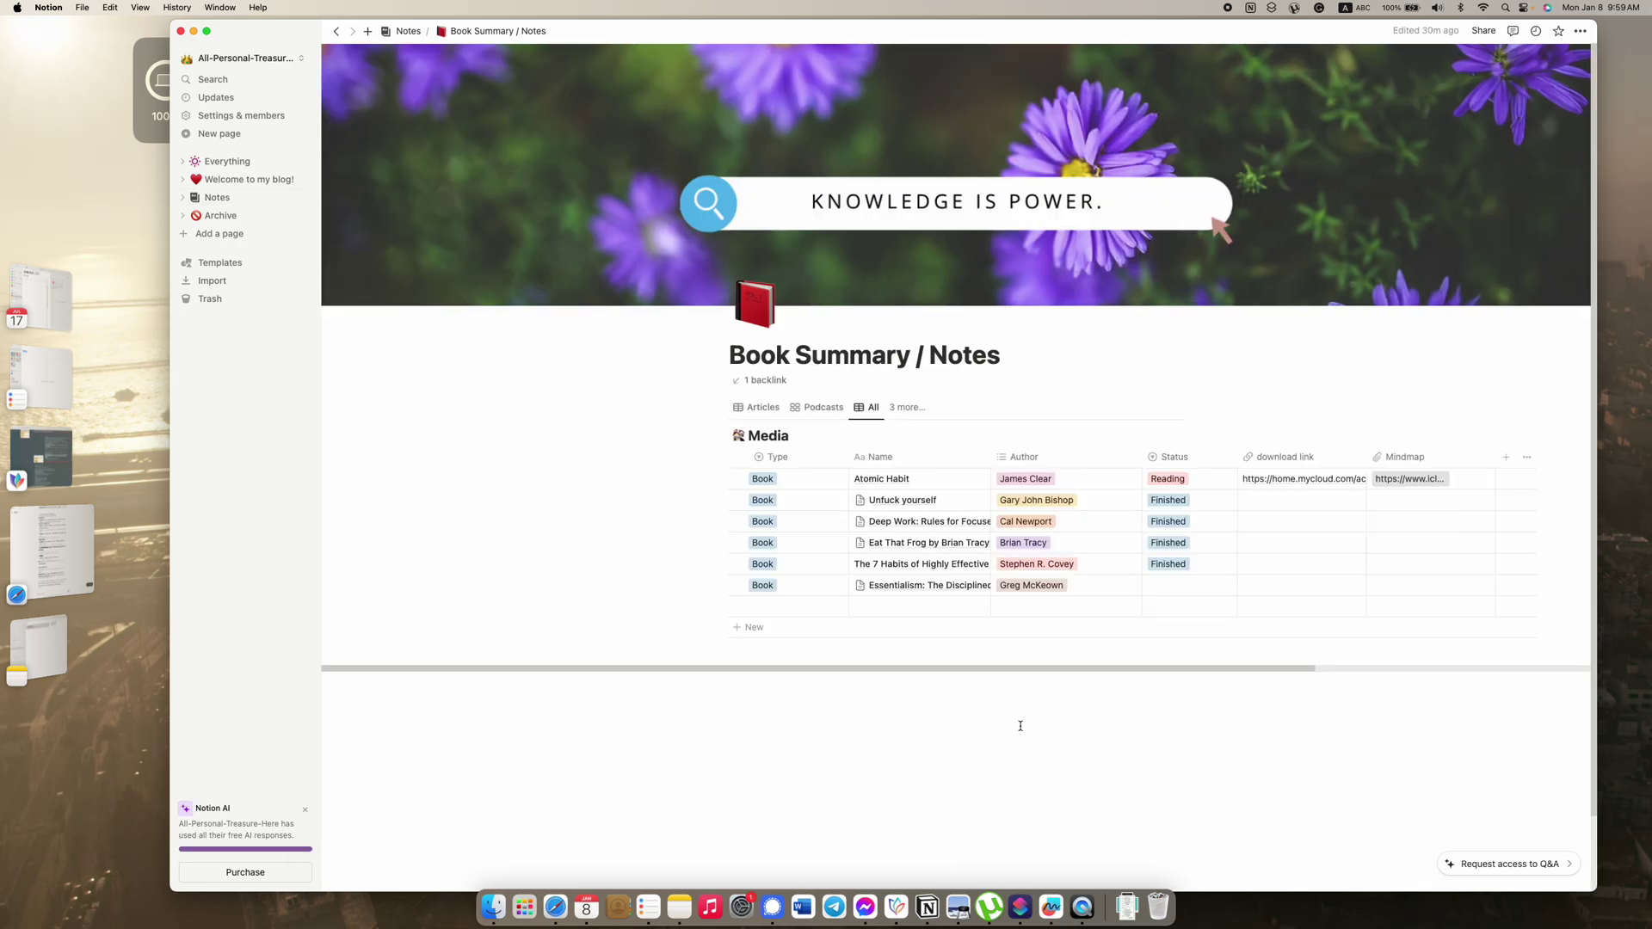
{"action": "left_click_drag", "start_coordinate": [671, 471], "coordinate": [388, 551]}
{"action": "left_click", "coordinate": [354, 540]}
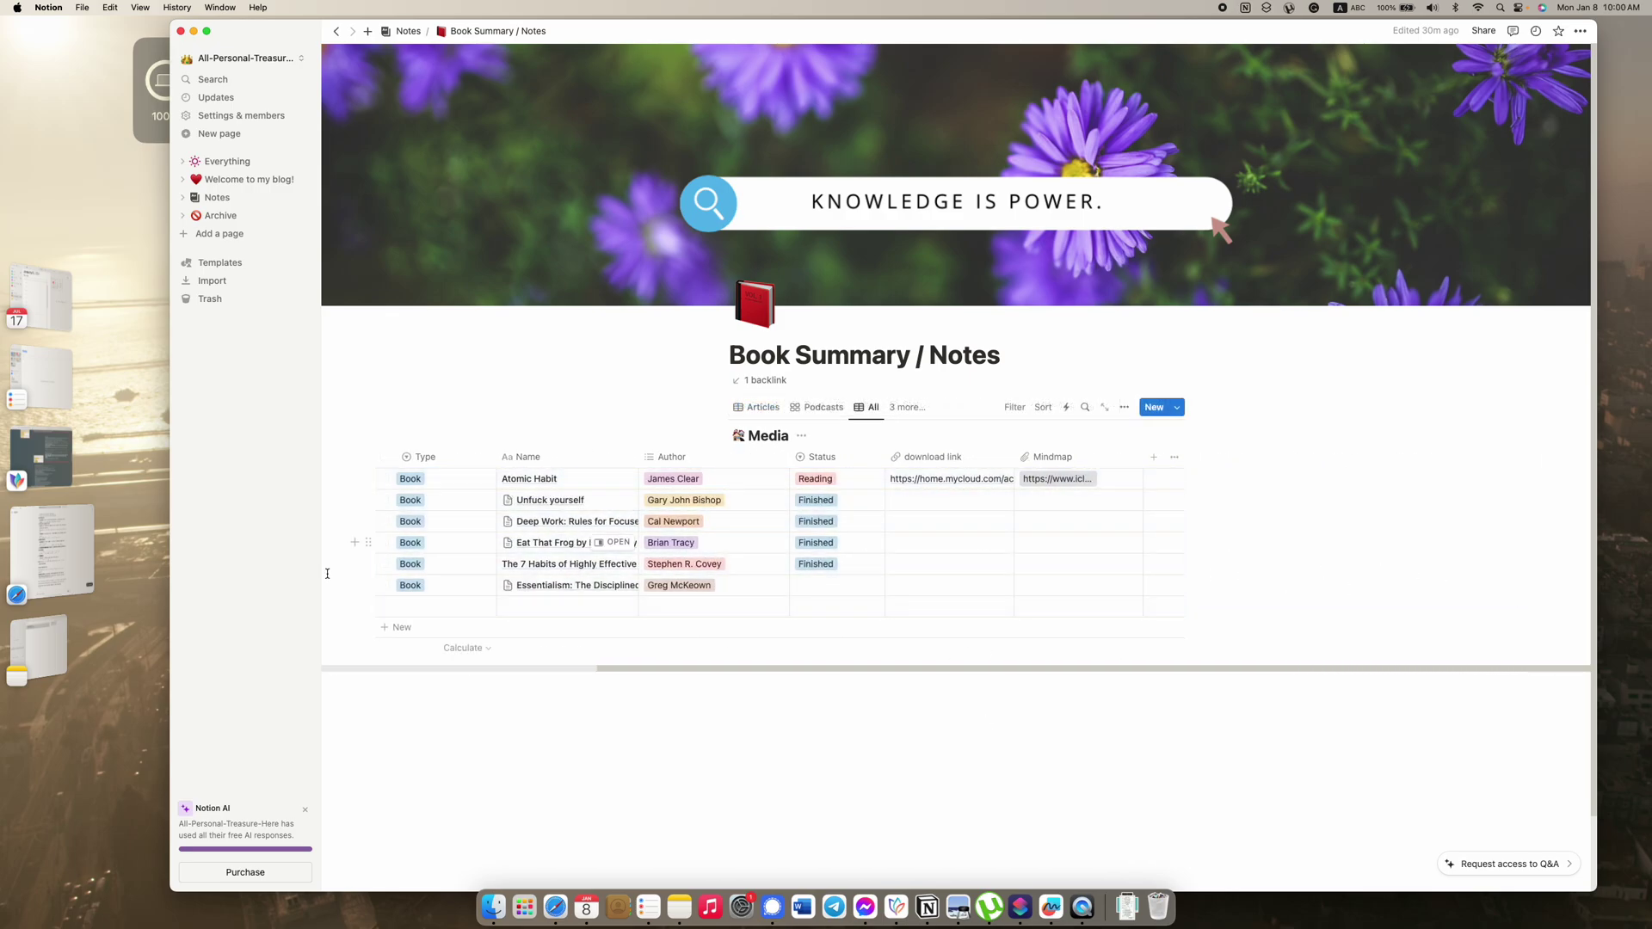
{"action": "left_click", "coordinate": [346, 482]}
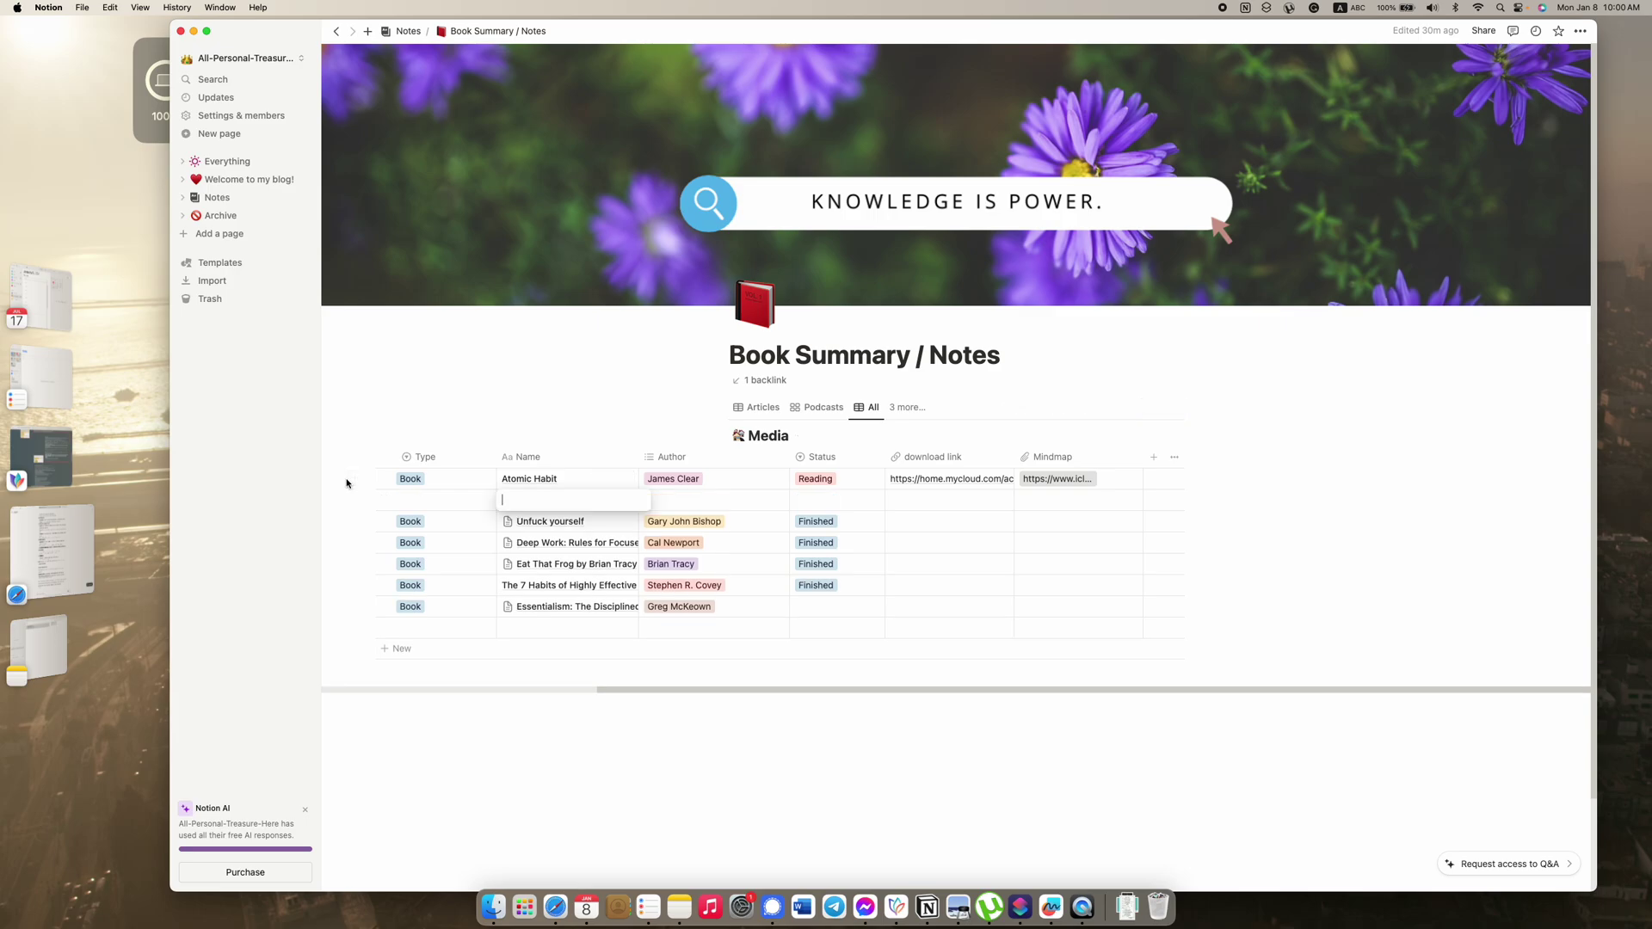
{"action": "key", "text": "ctrl+z"}
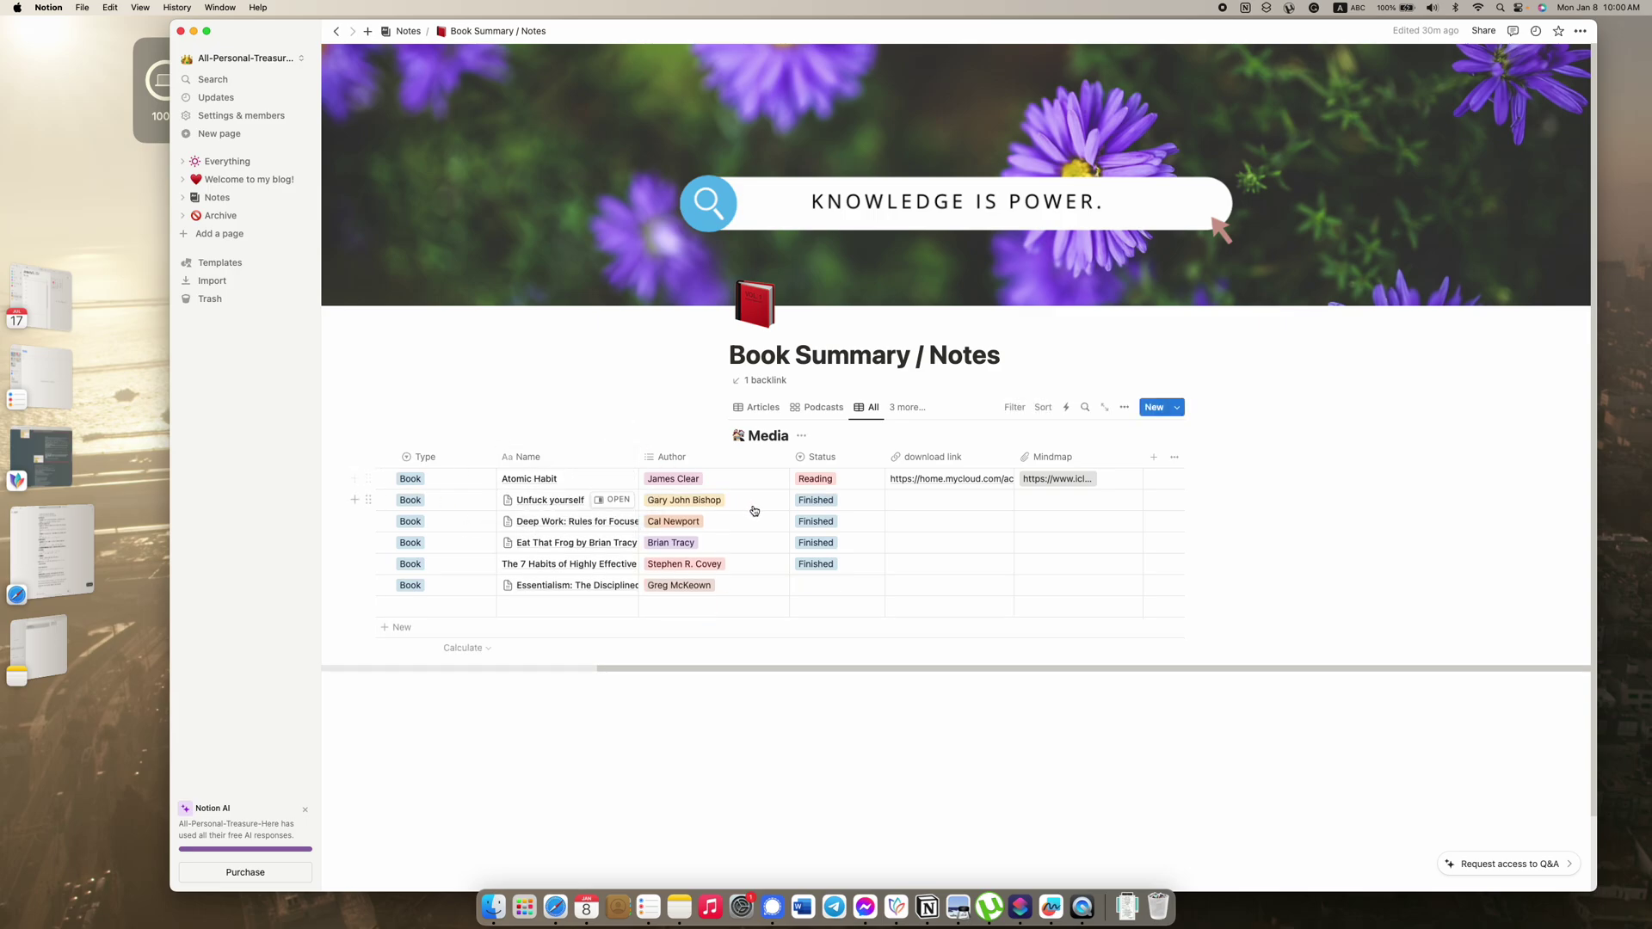
Step: Set the status of the Atomic Habit entry in the Media table to Finished
{"action": "left_click", "coordinate": [819, 478]}
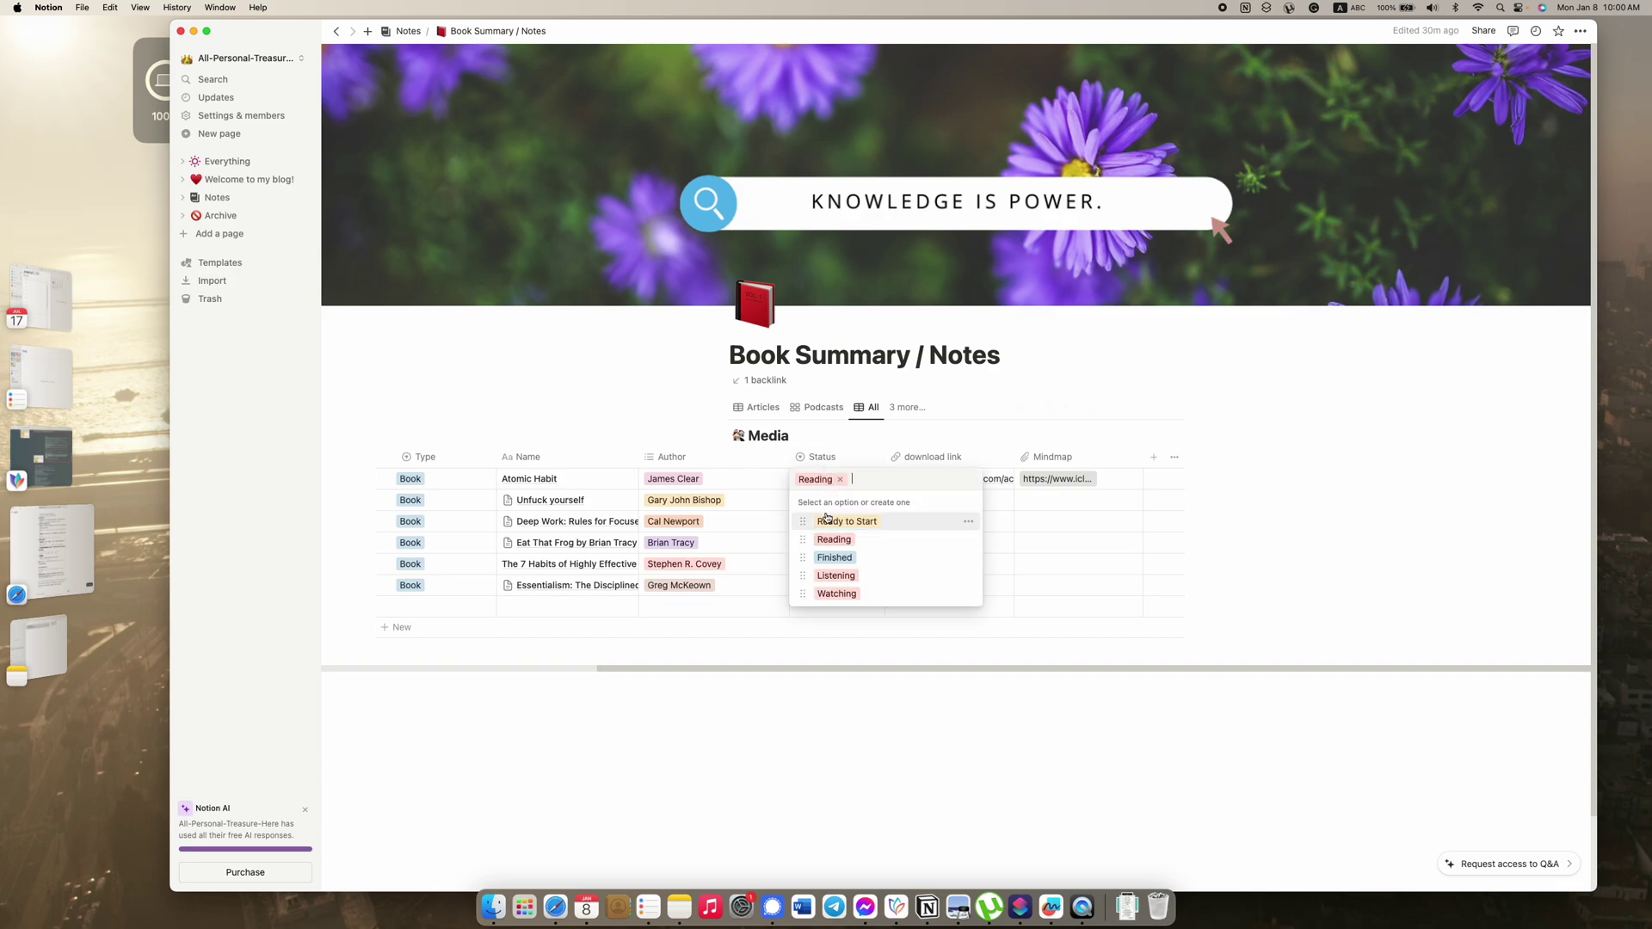
{"action": "left_click", "coordinate": [832, 559]}
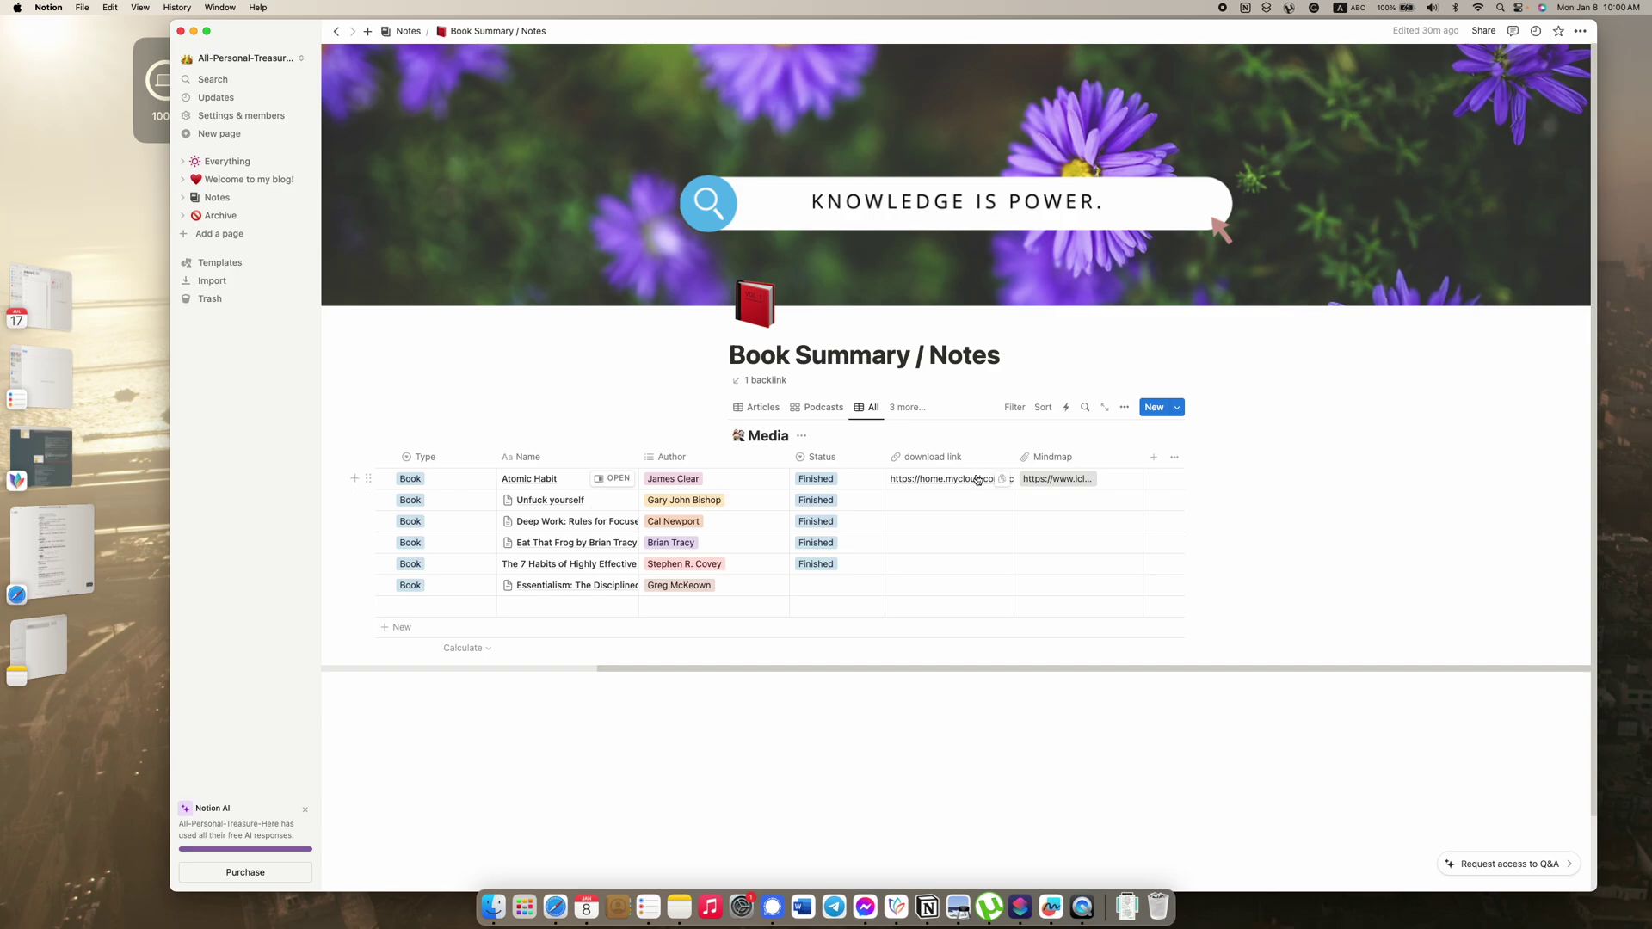
Step: Open the Atomic Habit download link, skim the highlighted passages of the shared PDF, and return to Notion
{"action": "left_click", "coordinate": [977, 479]}
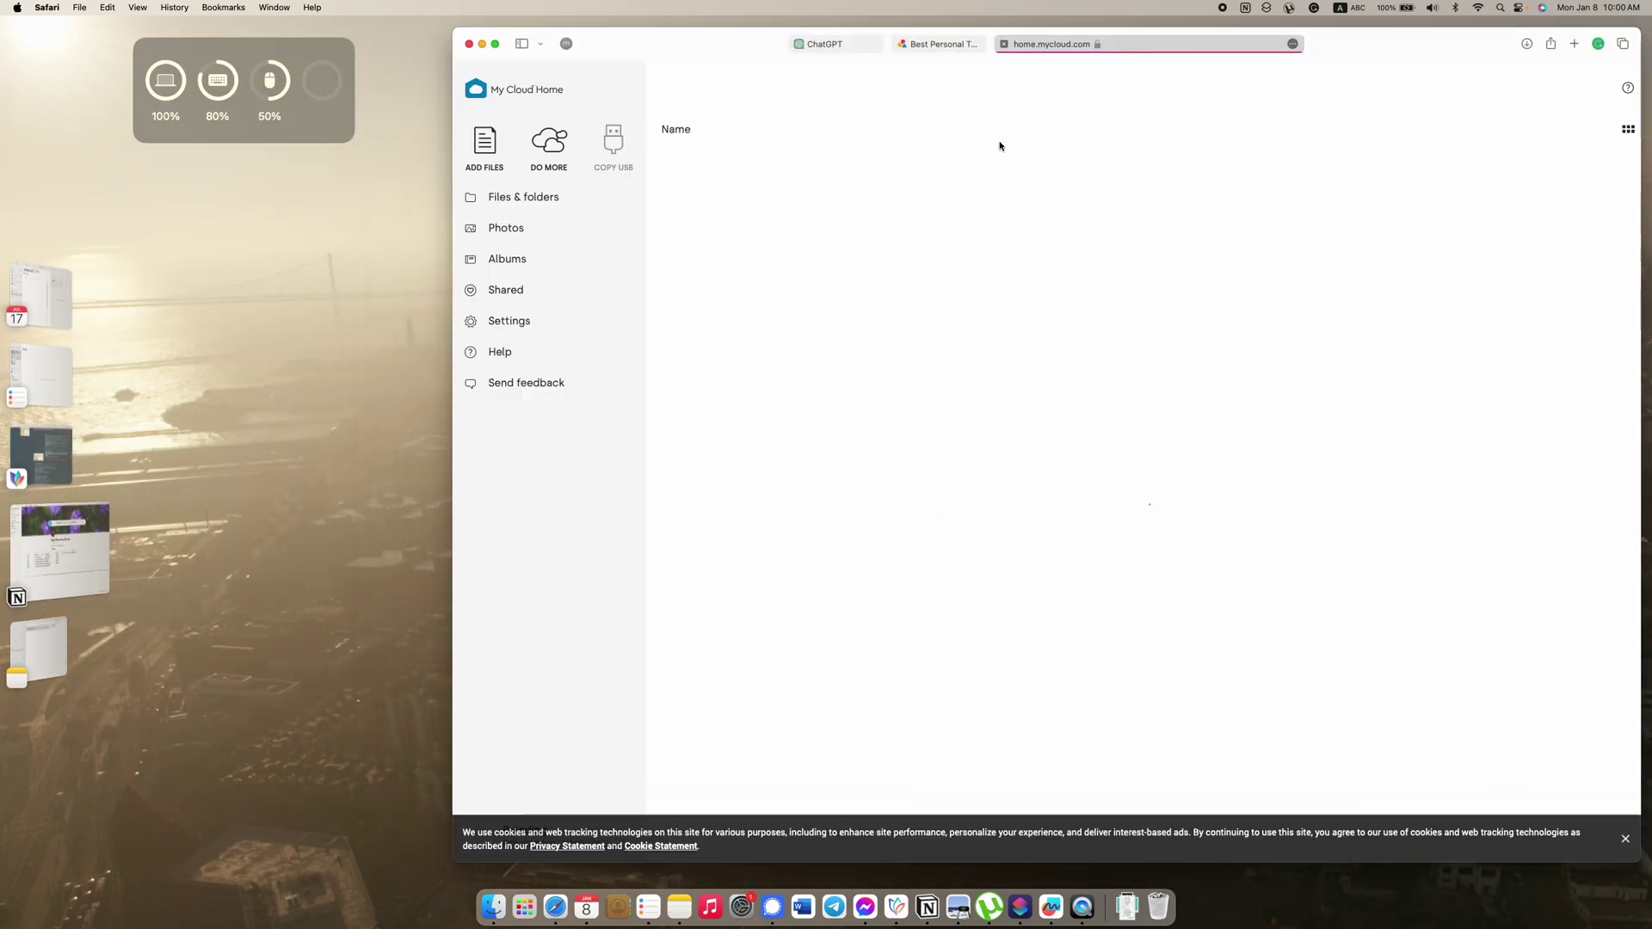
{"action": "scroll", "coordinate": [1041, 427], "scroll_direction": "down", "scroll_amount": 5}
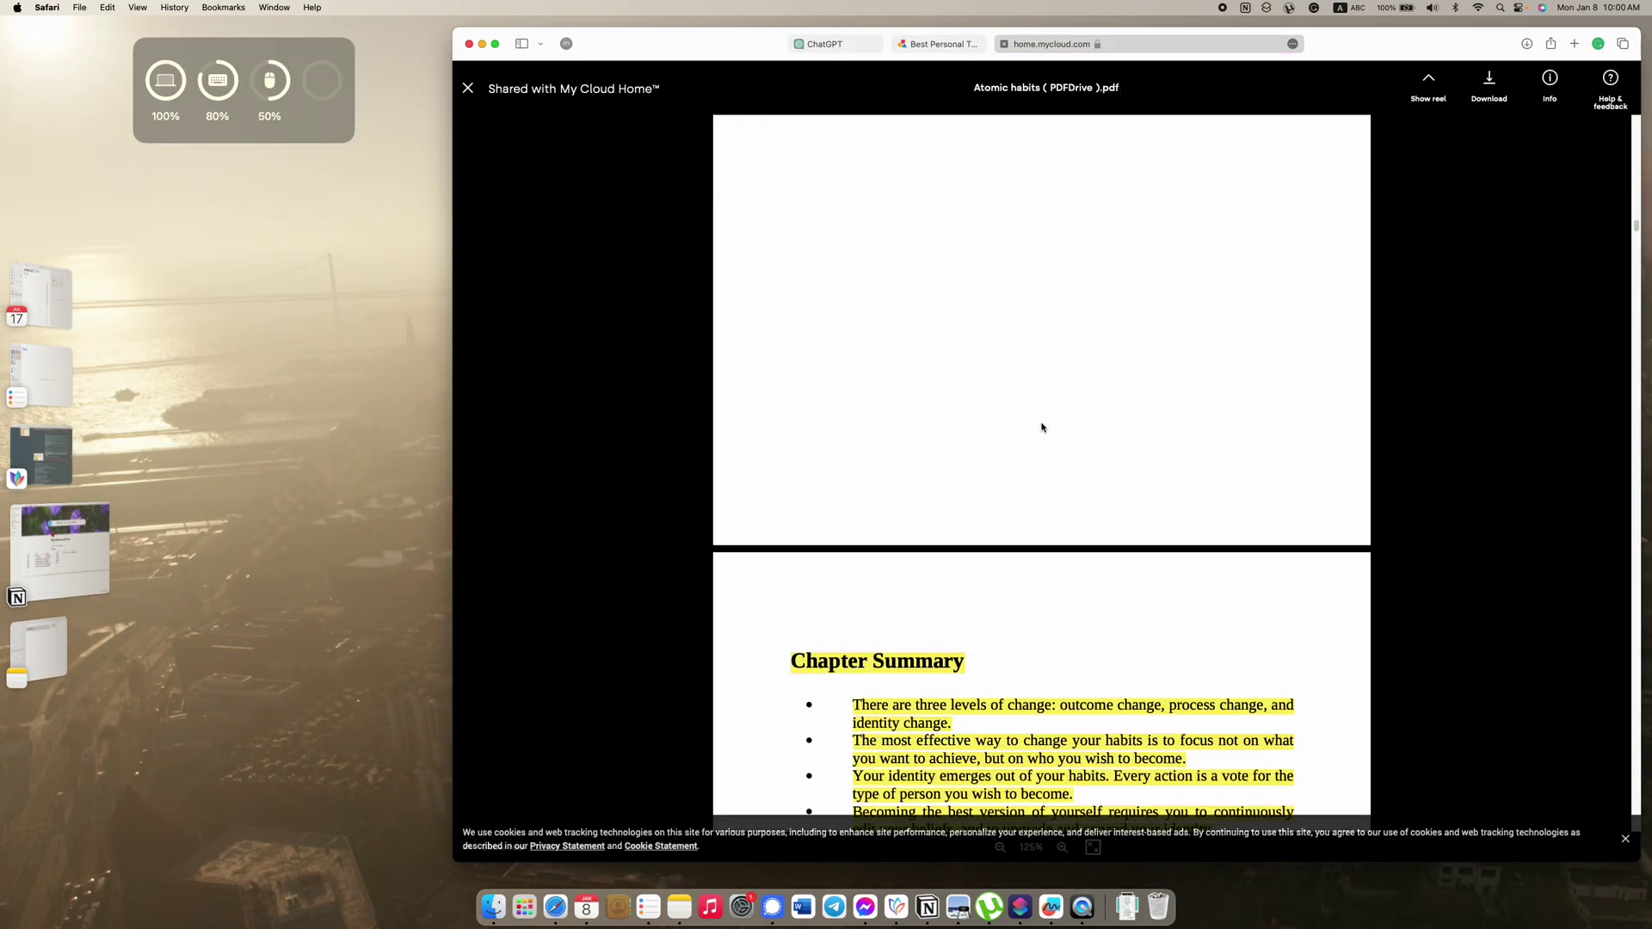
{"action": "scroll", "coordinate": [1047, 431], "scroll_direction": "down", "scroll_amount": 3}
{"action": "scroll", "coordinate": [1047, 431], "scroll_direction": "up", "scroll_amount": 8}
{"action": "scroll", "coordinate": [1043, 428], "scroll_direction": "down", "scroll_amount": 15}
{"action": "scroll", "coordinate": [1043, 429], "scroll_direction": "down", "scroll_amount": 3}
{"action": "scroll", "coordinate": [1037, 421], "scroll_direction": "up", "scroll_amount": 15}
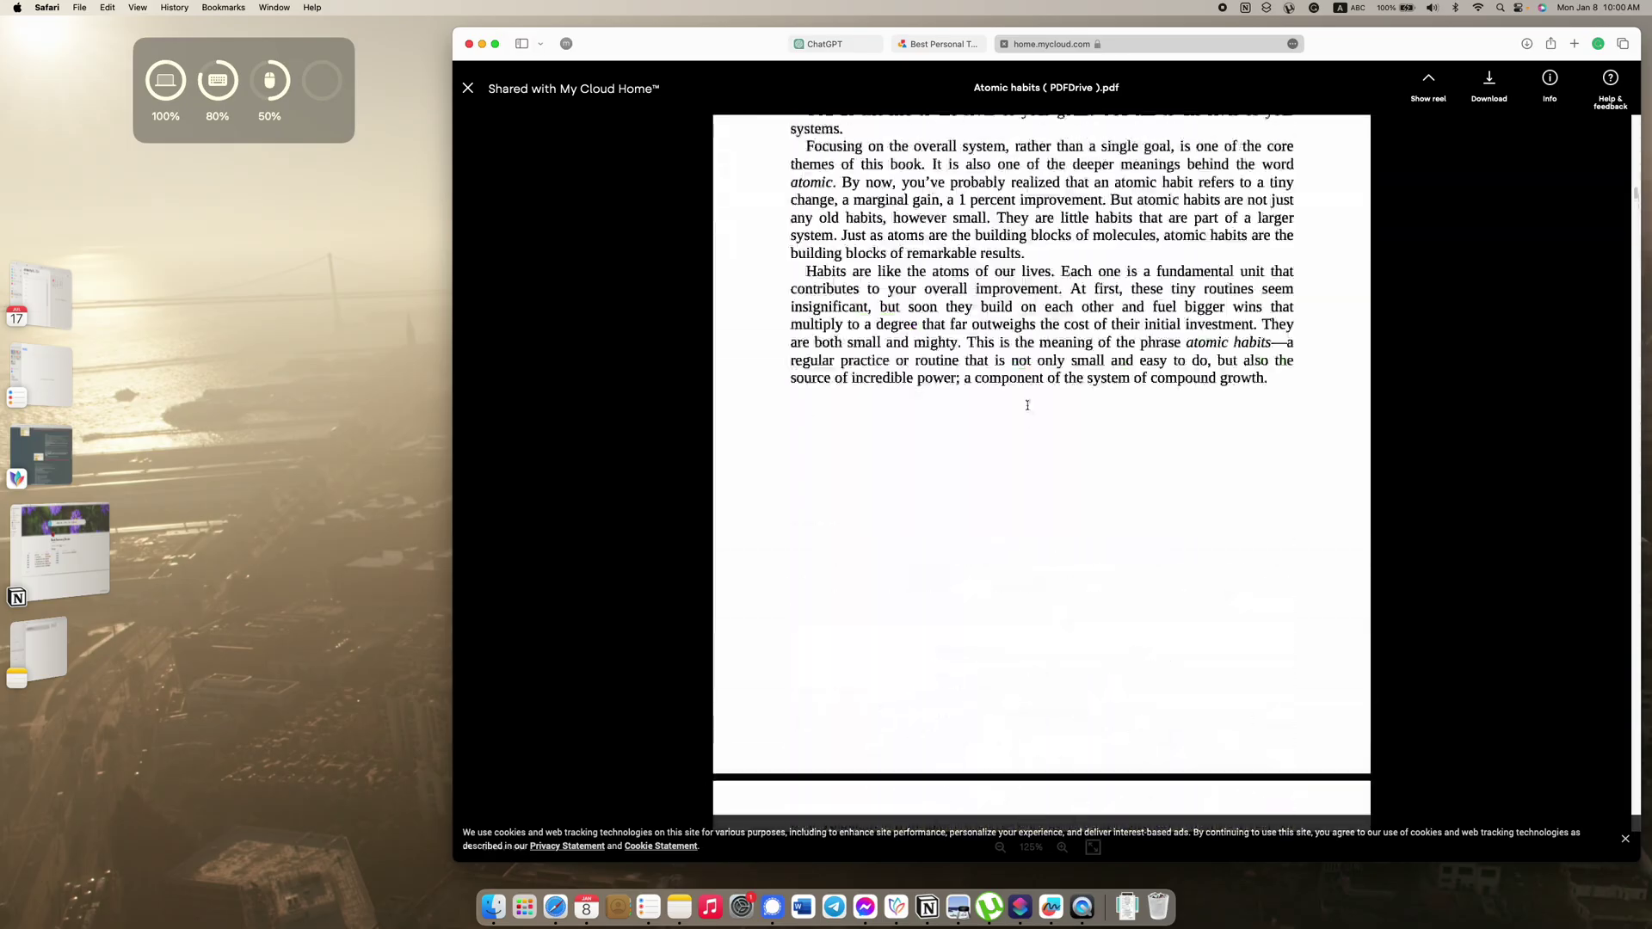
{"action": "scroll", "coordinate": [1030, 406], "scroll_direction": "up", "scroll_amount": 20}
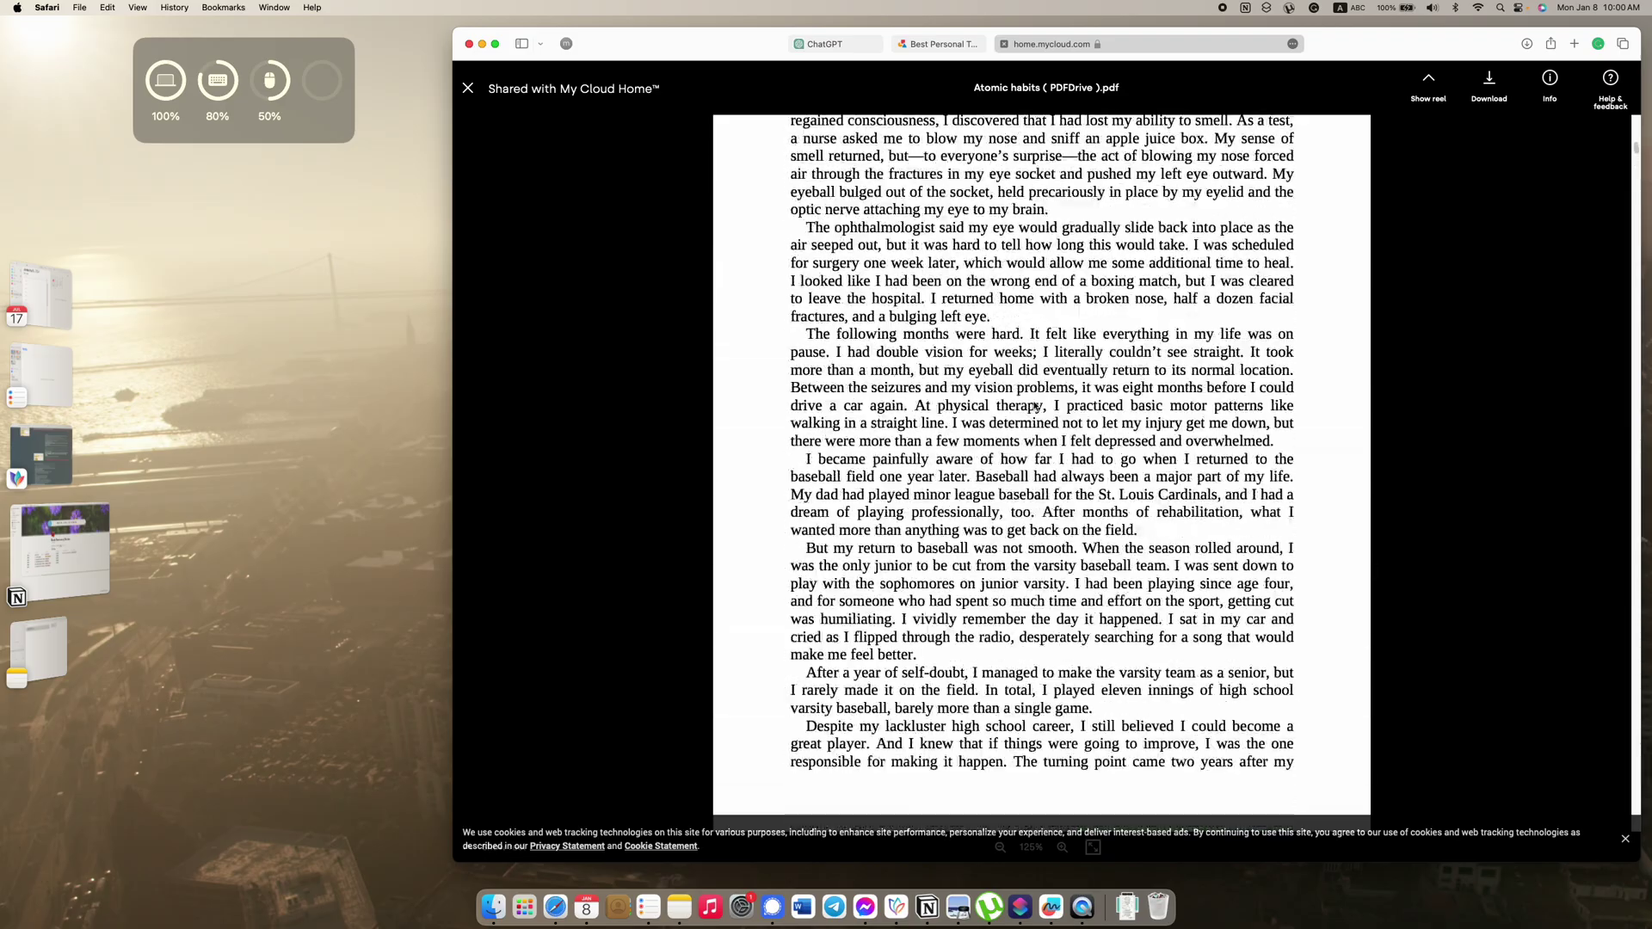
{"action": "scroll", "coordinate": [1034, 405], "scroll_direction": "down", "scroll_amount": 20}
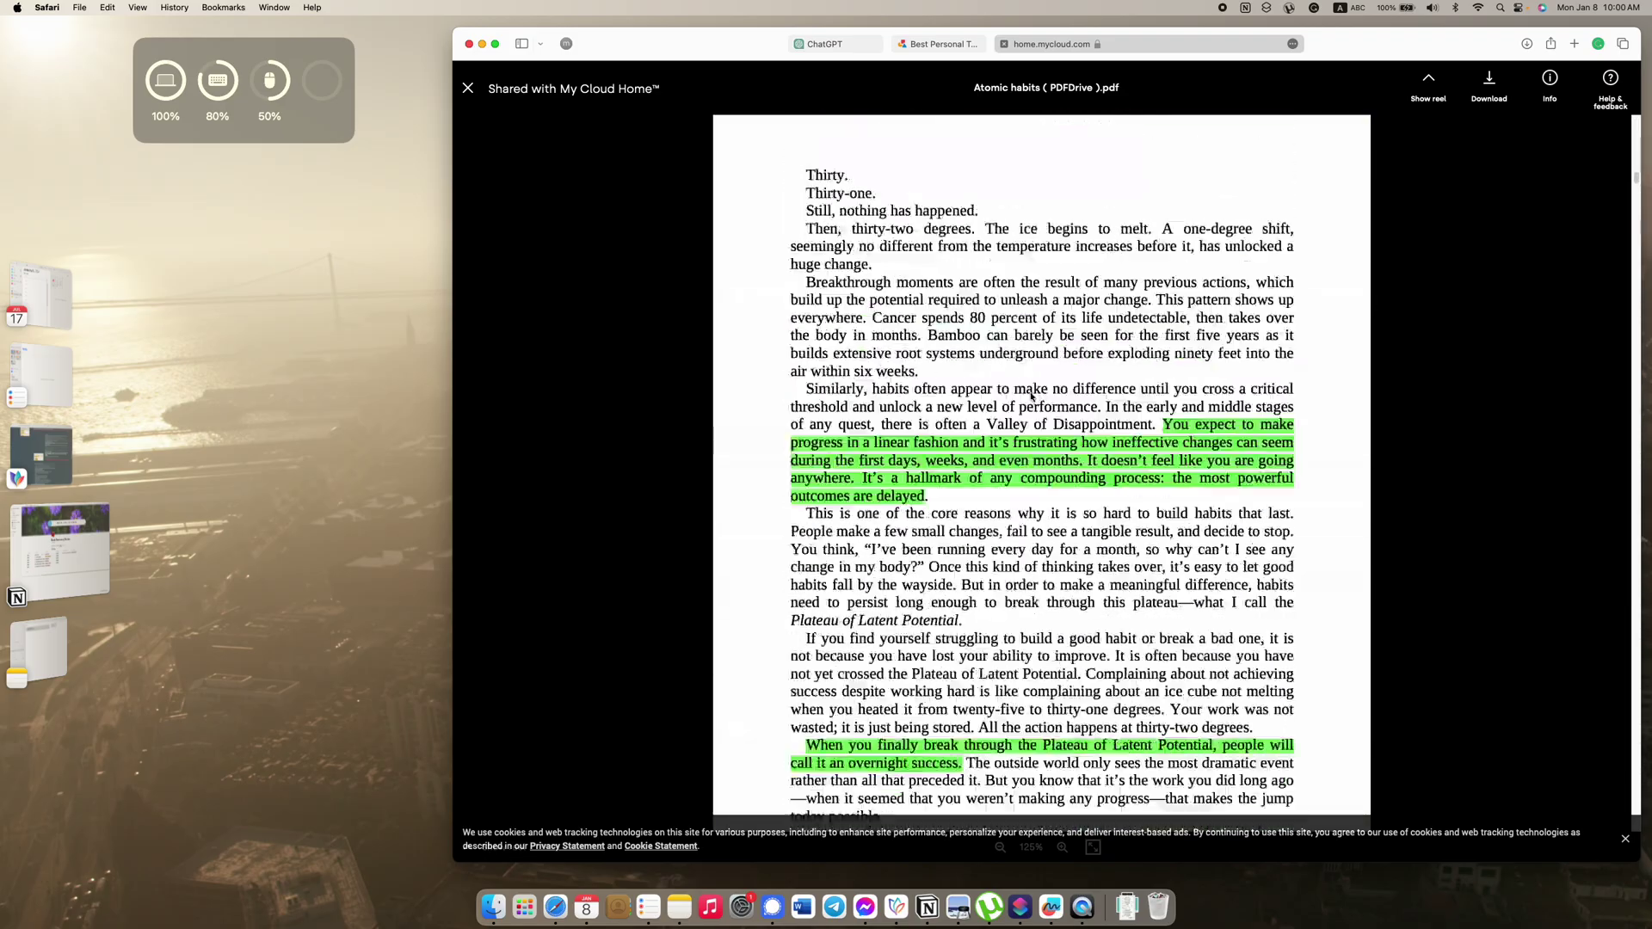
{"action": "key", "text": "super+Tab"}
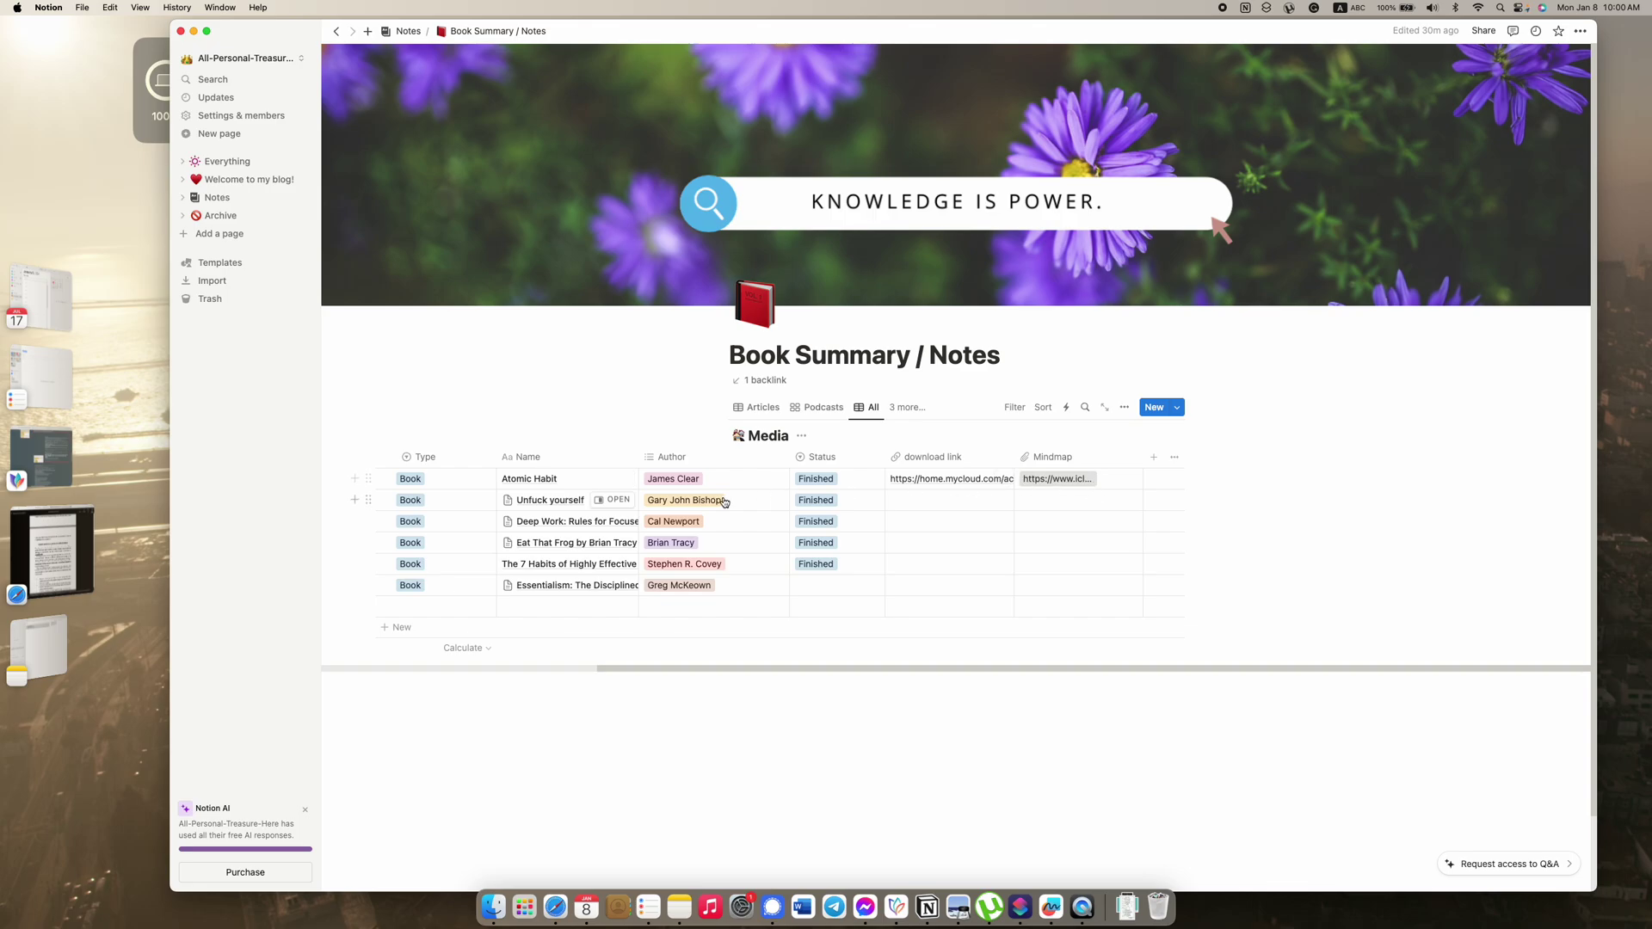
Step: Open the Mindmap link of the Atomic Habit entry, look over the Freeform board, and close it
{"action": "left_click", "coordinate": [1048, 479]}
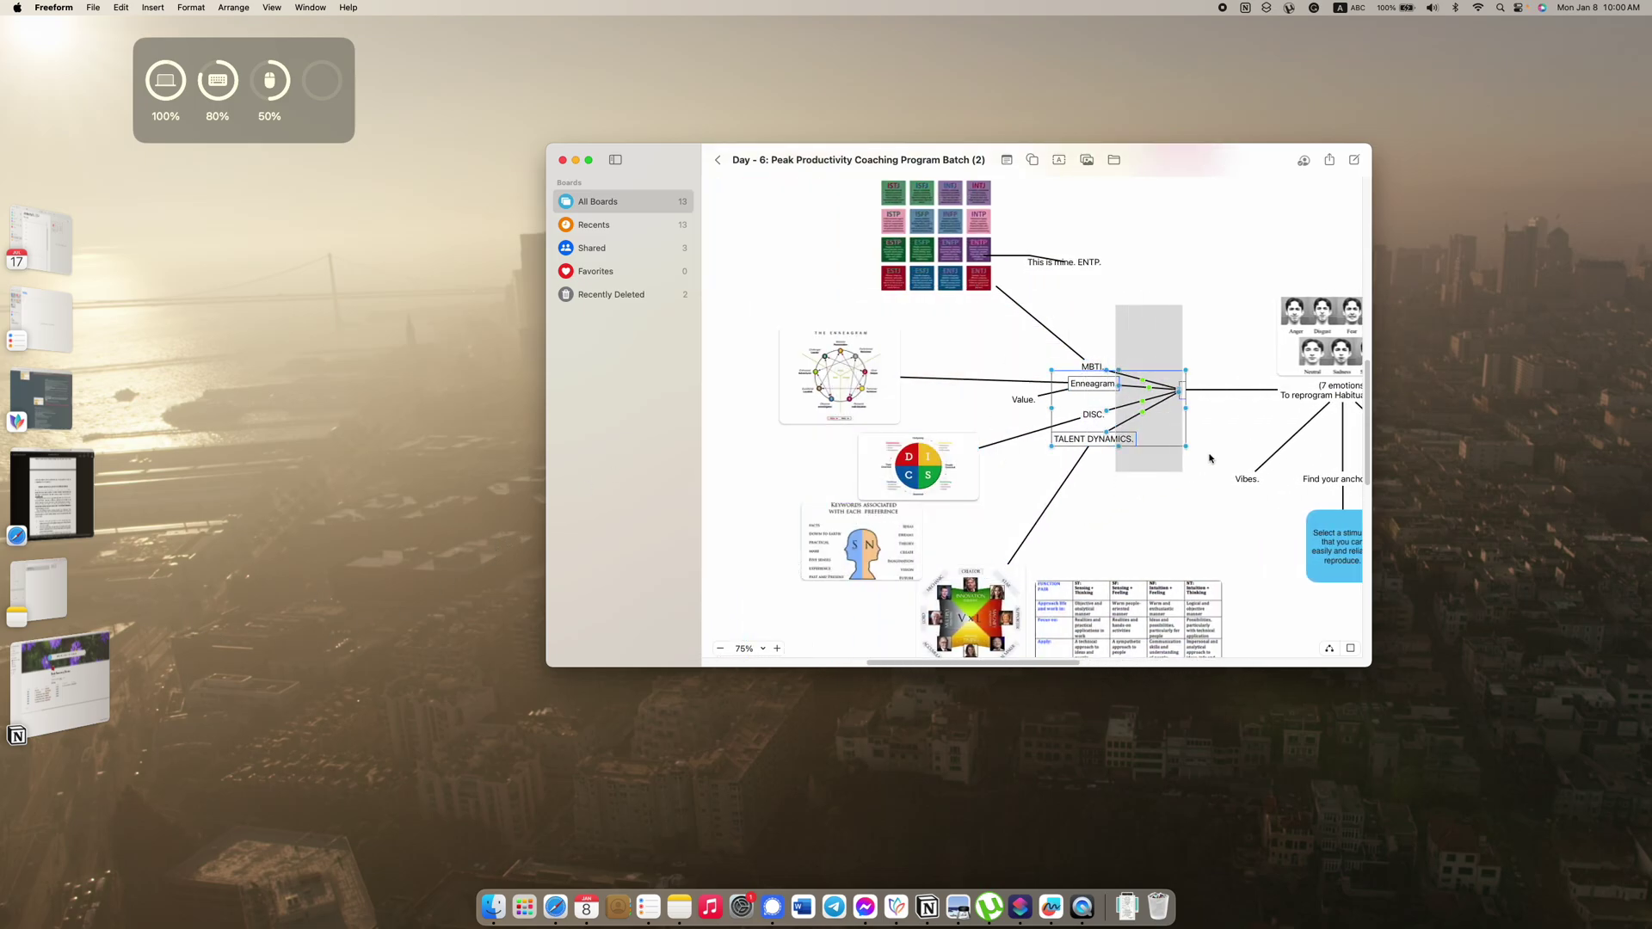
{"action": "scroll", "coordinate": [1196, 508], "scroll_direction": "down", "scroll_amount": 5}
{"action": "scroll", "coordinate": [1180, 562], "scroll_direction": "right", "scroll_amount": 3}
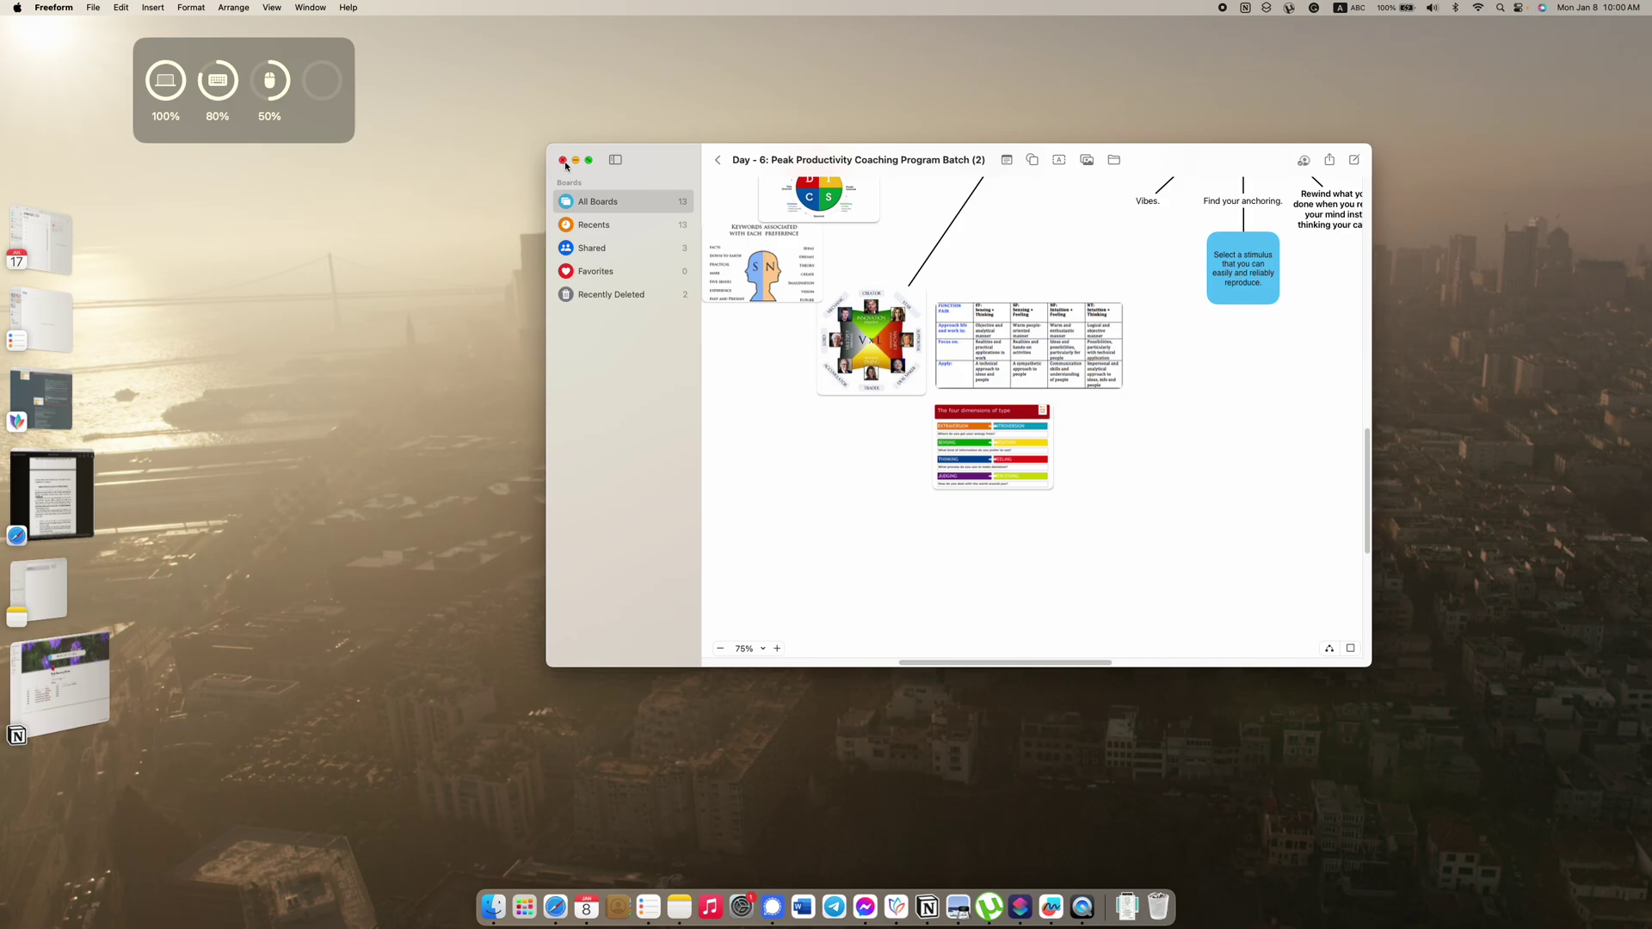
{"action": "left_click", "coordinate": [566, 164]}
Step: Switch to MindNode, show the How to think like Leonardo Da Vinci mind map full screen, and look through its branches
{"action": "left_click", "coordinate": [896, 906]}
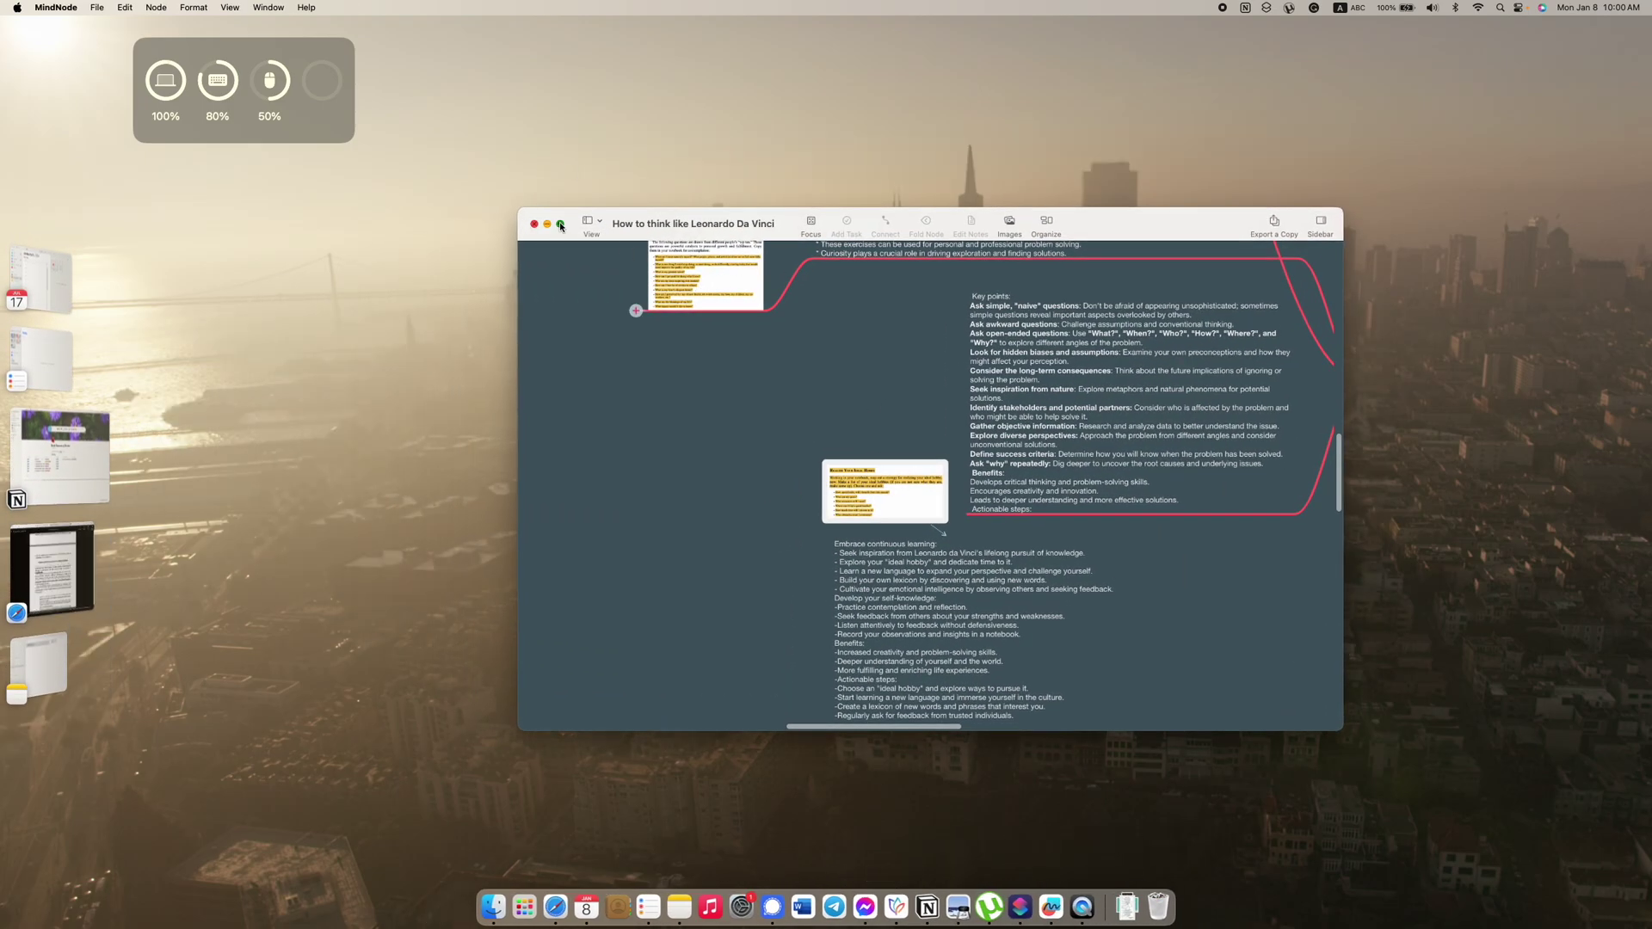
{"action": "left_click", "coordinate": [561, 225]}
{"action": "scroll", "coordinate": [1116, 328], "scroll_direction": "up", "scroll_amount": 5}
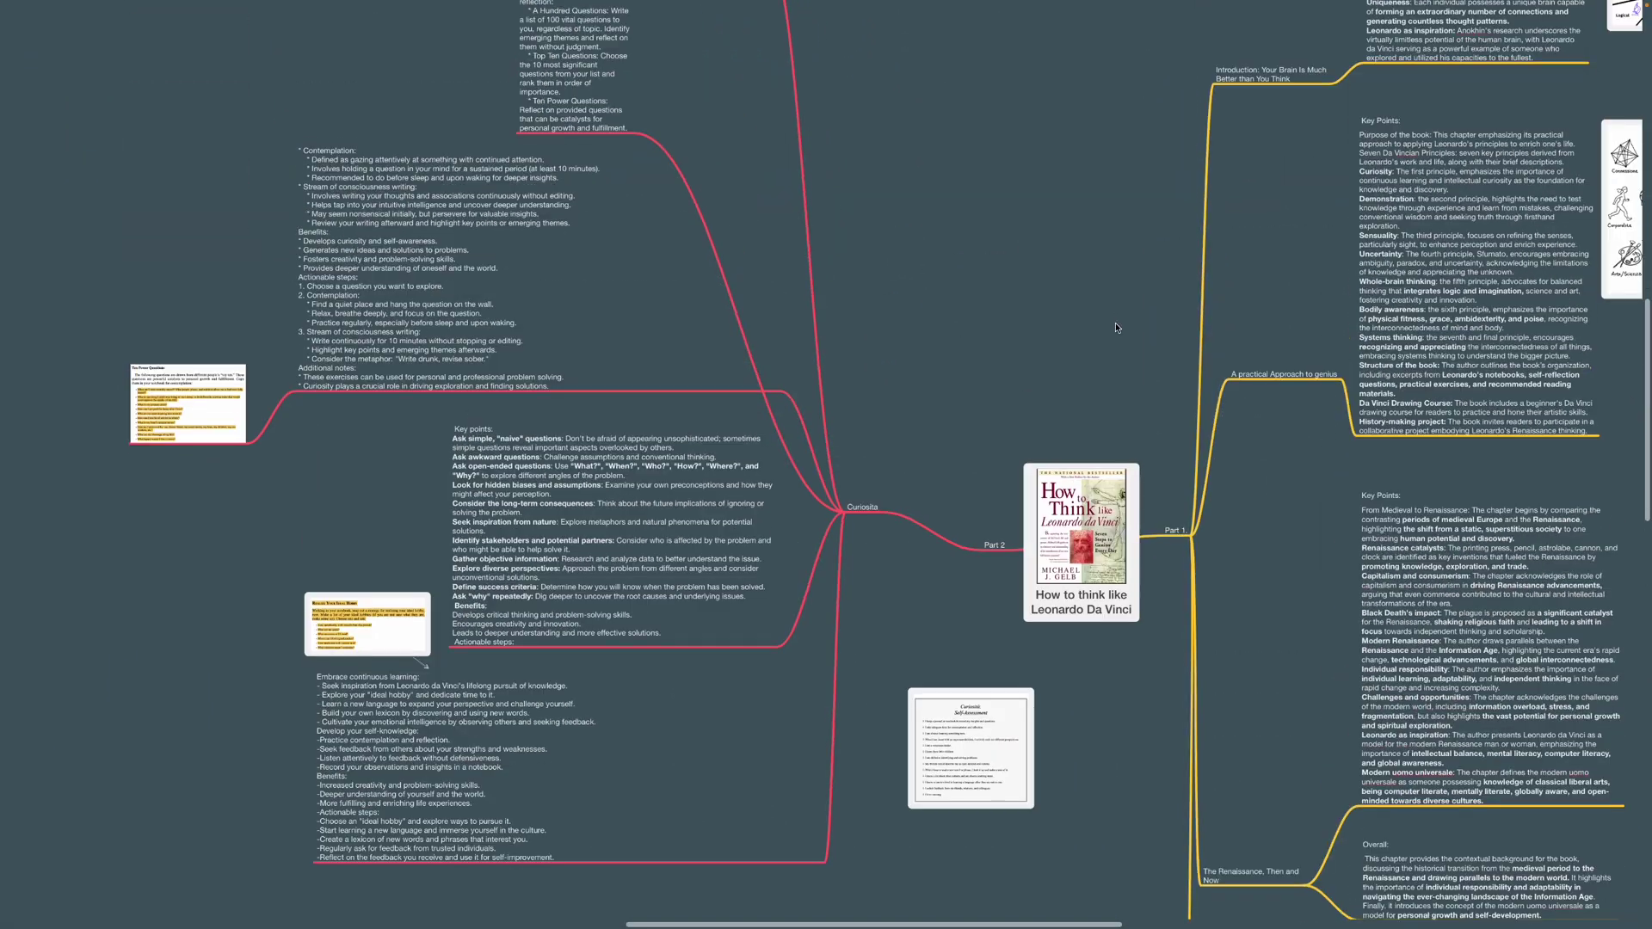
{"action": "left_click", "coordinate": [1588, 364]}
{"action": "scroll", "coordinate": [1588, 364], "scroll_direction": "right", "scroll_amount": 5}
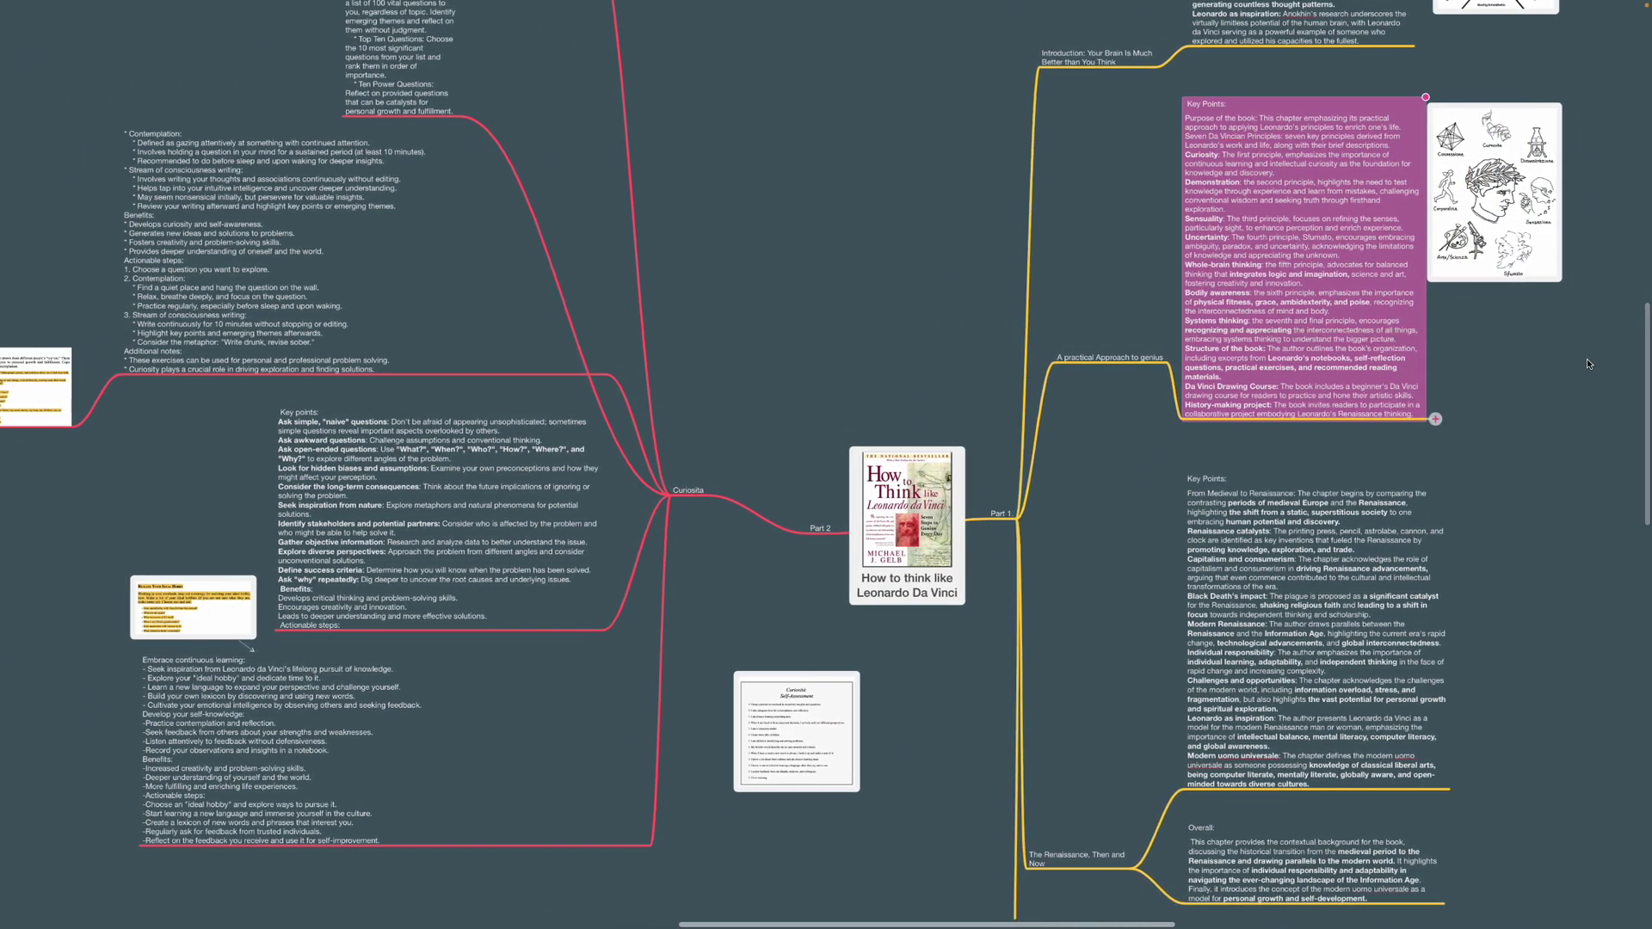
{"action": "left_click", "coordinate": [1588, 364]}
{"action": "scroll", "coordinate": [1532, 375], "scroll_direction": "up", "scroll_amount": 5}
{"action": "left_click_drag", "start_coordinate": [1069, 203], "coordinate": [1463, 895]}
{"action": "left_click", "coordinate": [1620, 635]}
{"action": "scroll", "coordinate": [673, 534], "scroll_direction": "down", "scroll_amount": 10}
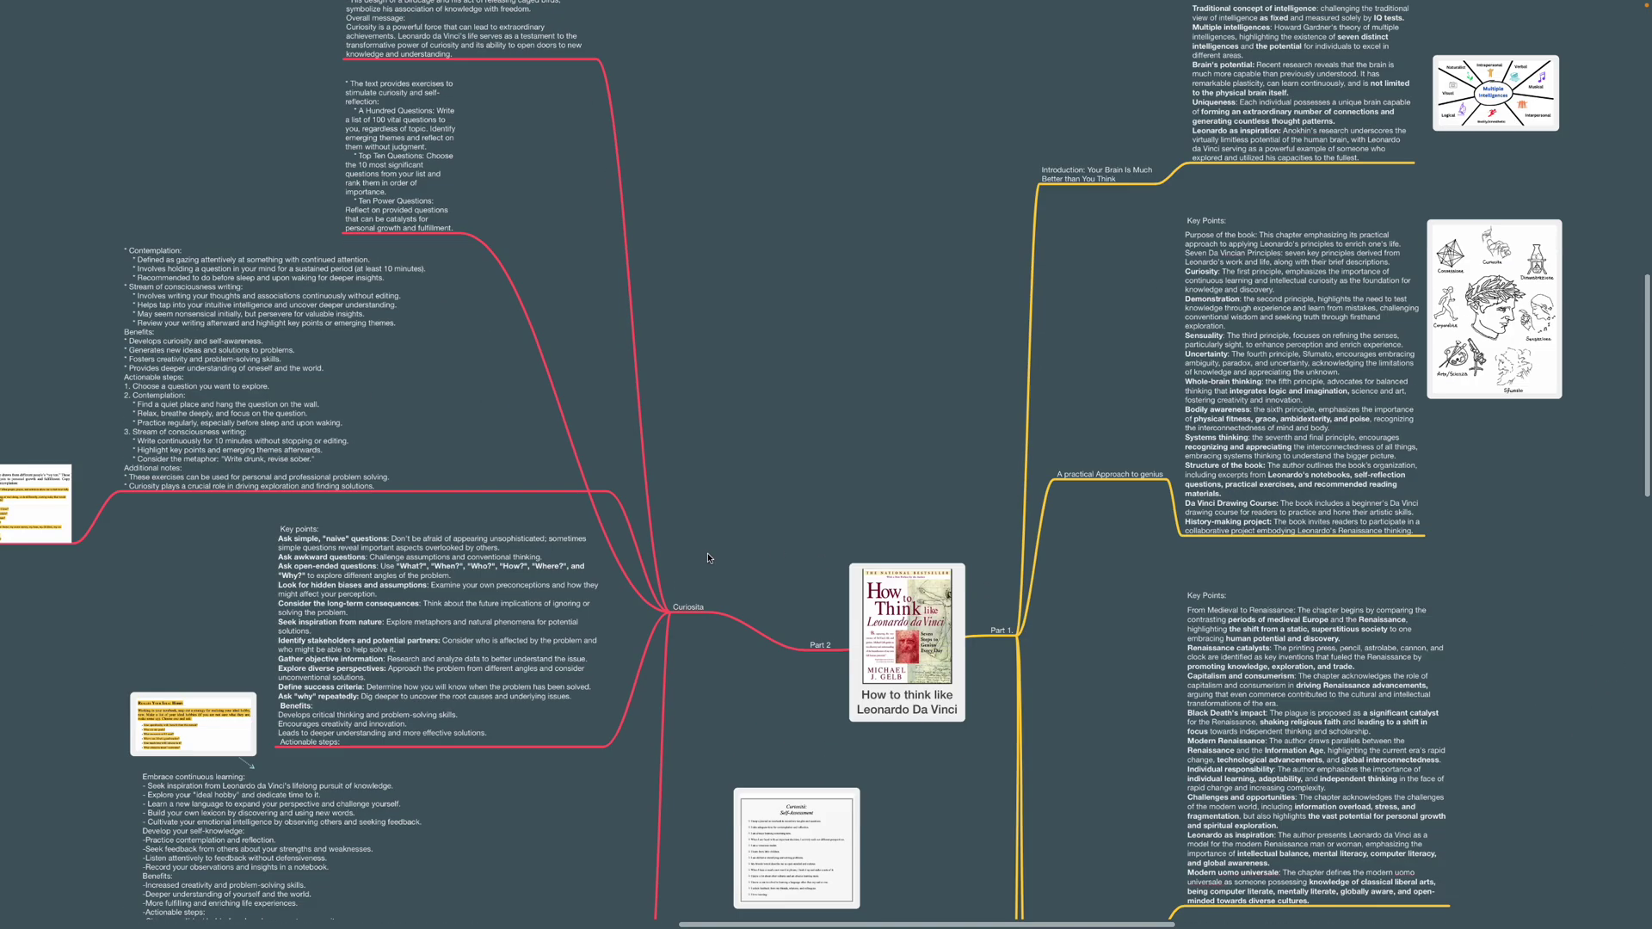
{"action": "scroll", "coordinate": [766, 590], "scroll_direction": "down", "scroll_amount": 11}
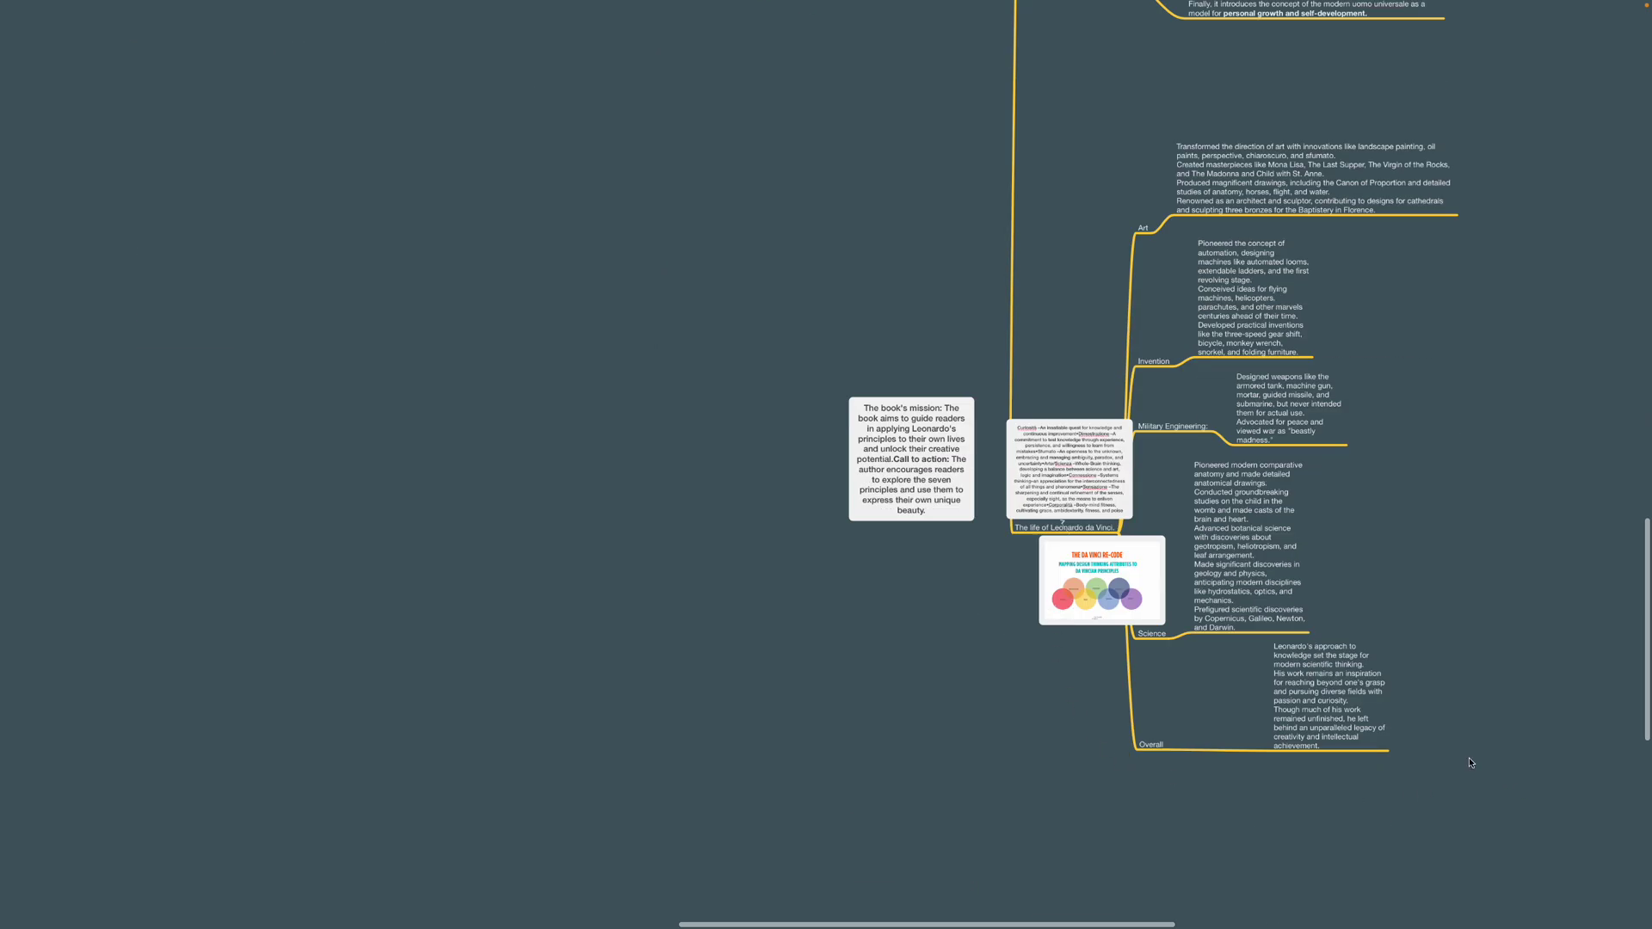
Step: Move the notes node of the Science topic farther out from its branch in the mind map
{"action": "left_click_drag", "start_coordinate": [1262, 600], "coordinate": [1433, 569]}
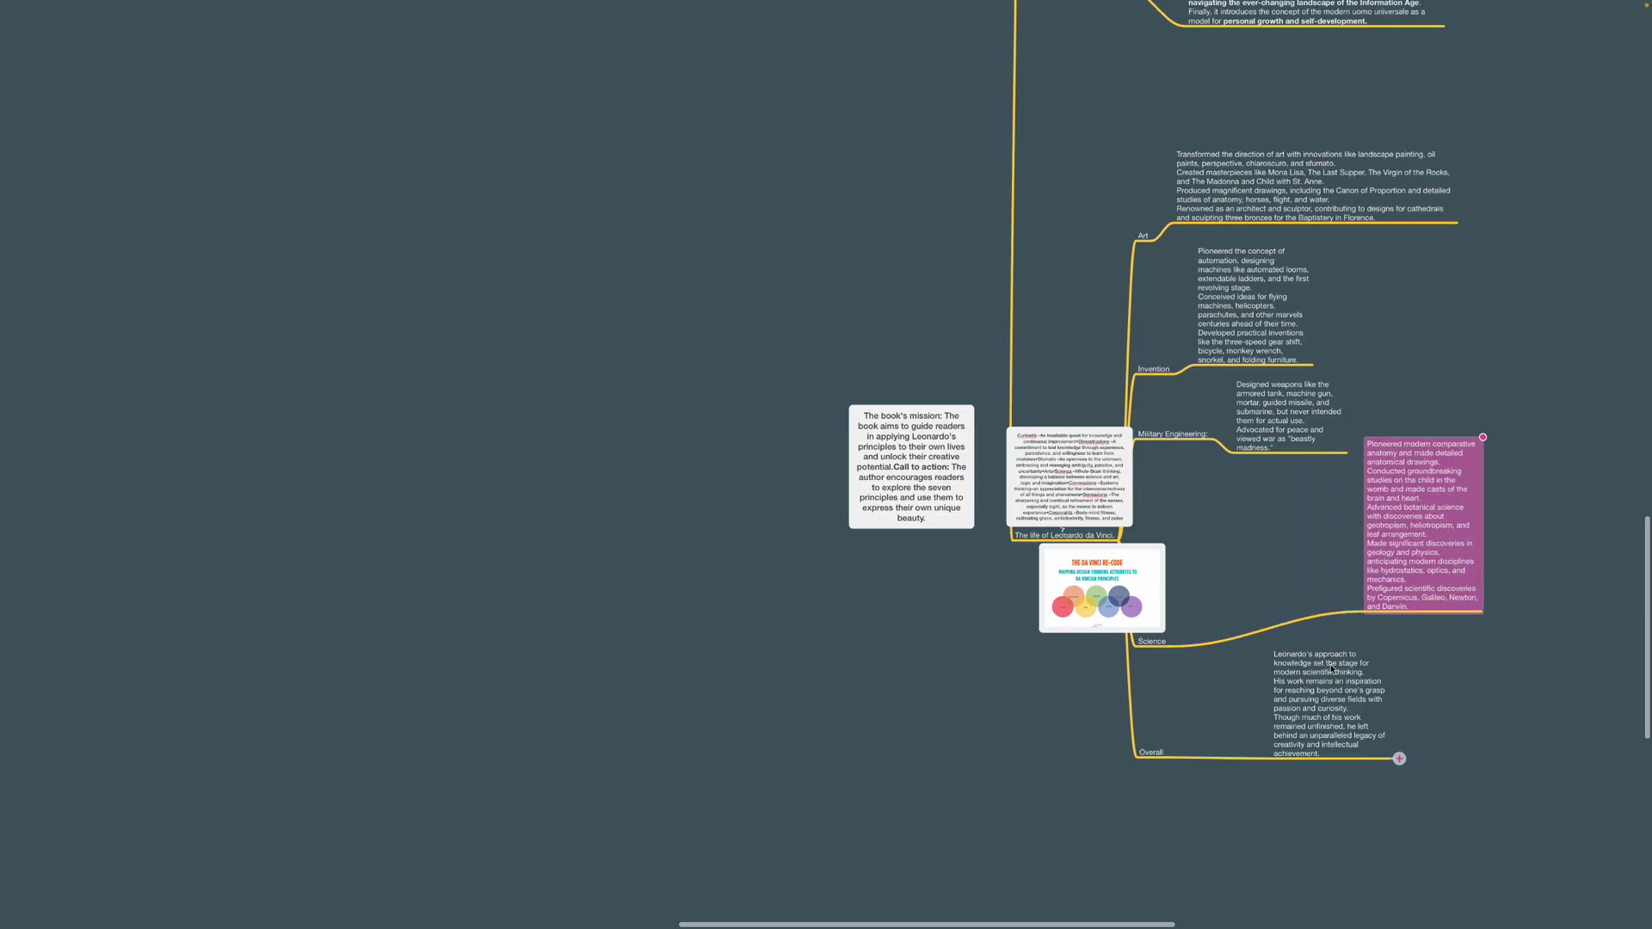
{"action": "scroll", "coordinate": [1331, 668], "scroll_direction": "up", "scroll_amount": 3}
{"action": "right_click", "coordinate": [1331, 472]}
{"action": "left_click", "coordinate": [1026, 582]}
Step: Return to the mind map's centre and select the Introduction topic of Part 1 together with its key points
{"action": "scroll", "coordinate": [956, 485], "scroll_direction": "up", "scroll_amount": 7}
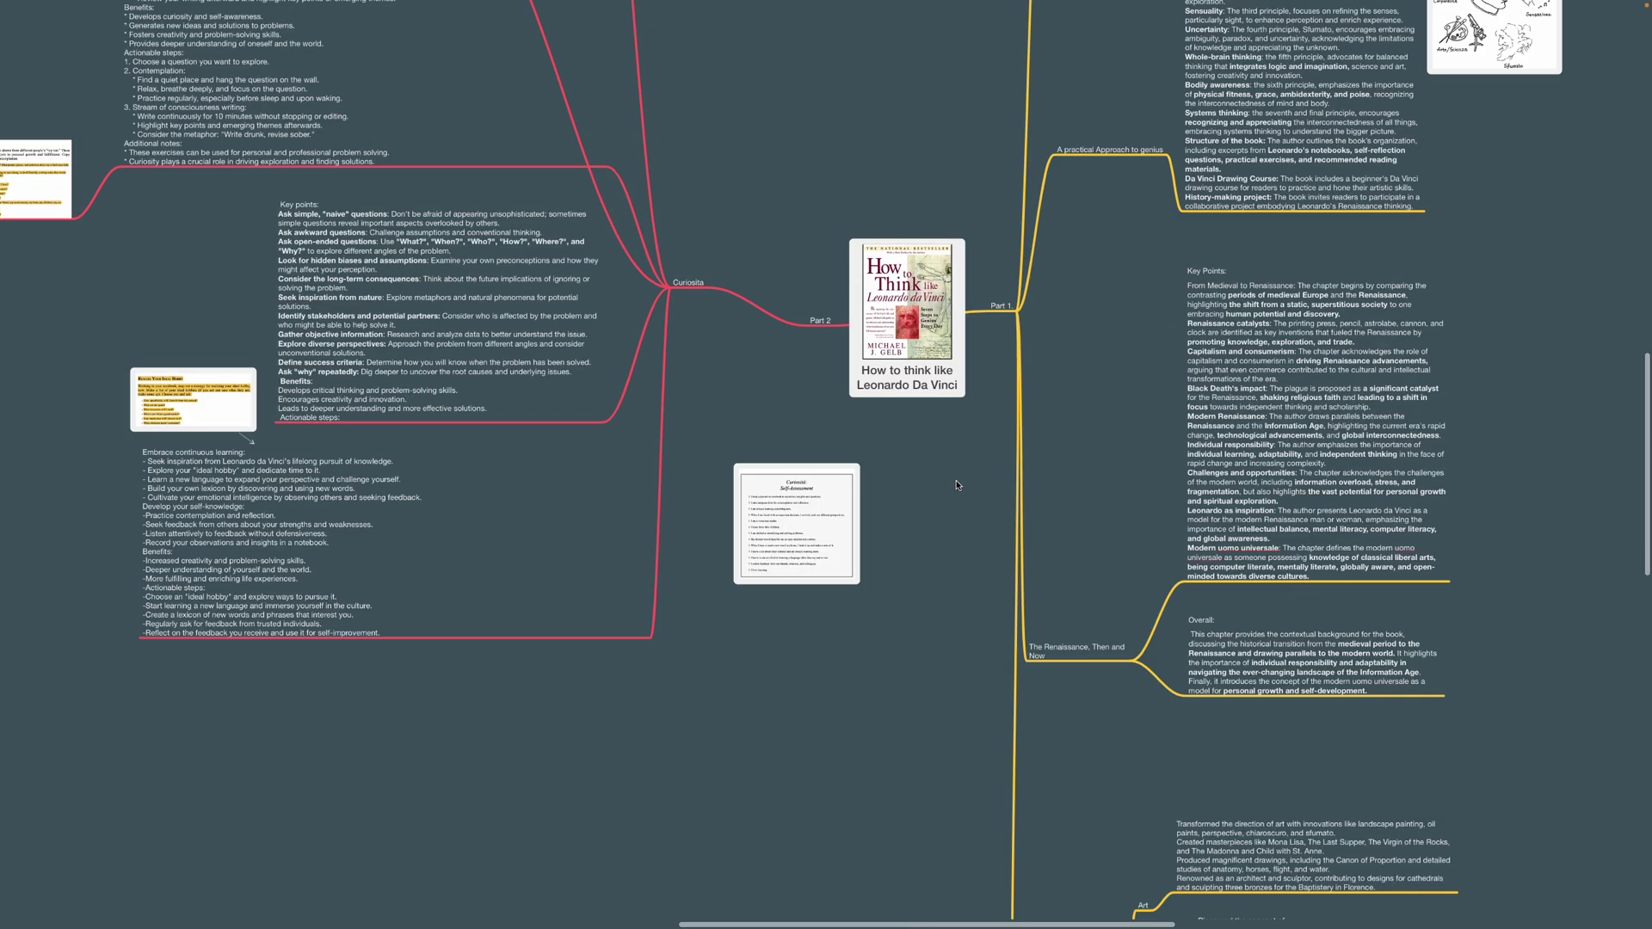
{"action": "scroll", "coordinate": [1029, 352], "scroll_direction": "up", "scroll_amount": 5}
{"action": "scroll", "coordinate": [1003, 521], "scroll_direction": "down", "scroll_amount": 4}
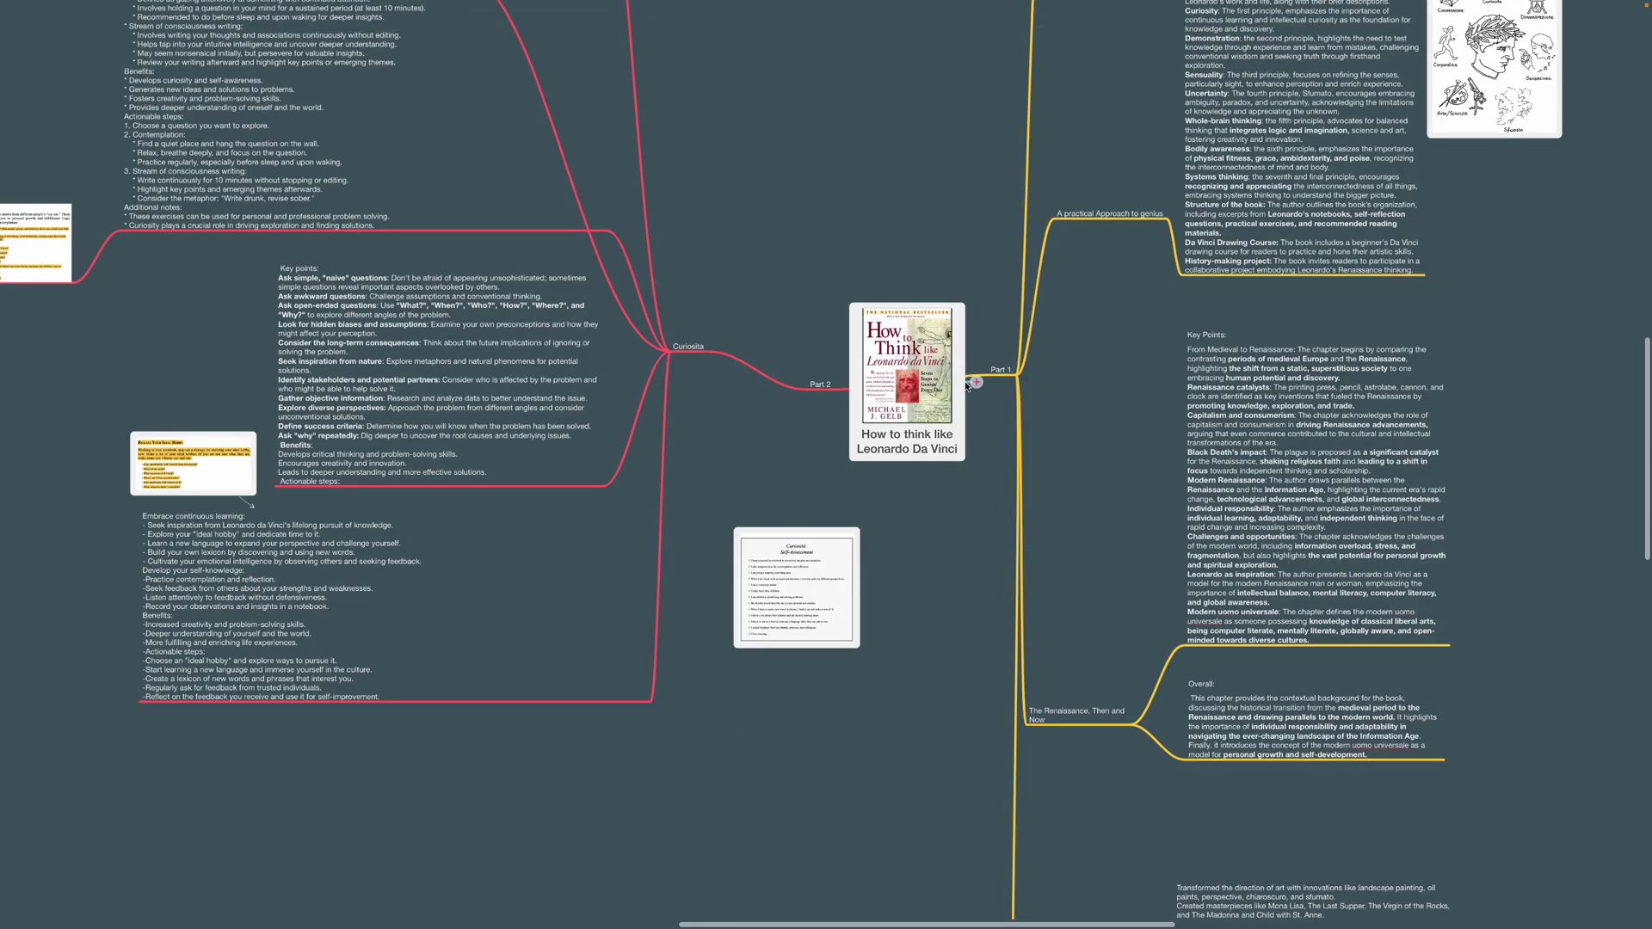
{"action": "scroll", "coordinate": [1024, 361], "scroll_direction": "up", "scroll_amount": 6}
{"action": "left_click", "coordinate": [1060, 331]}
{"action": "left_click_drag", "start_coordinate": [1060, 330], "coordinate": [1155, 248]}
{"action": "left_click_drag", "start_coordinate": [1183, 124], "coordinate": [1331, 331]}
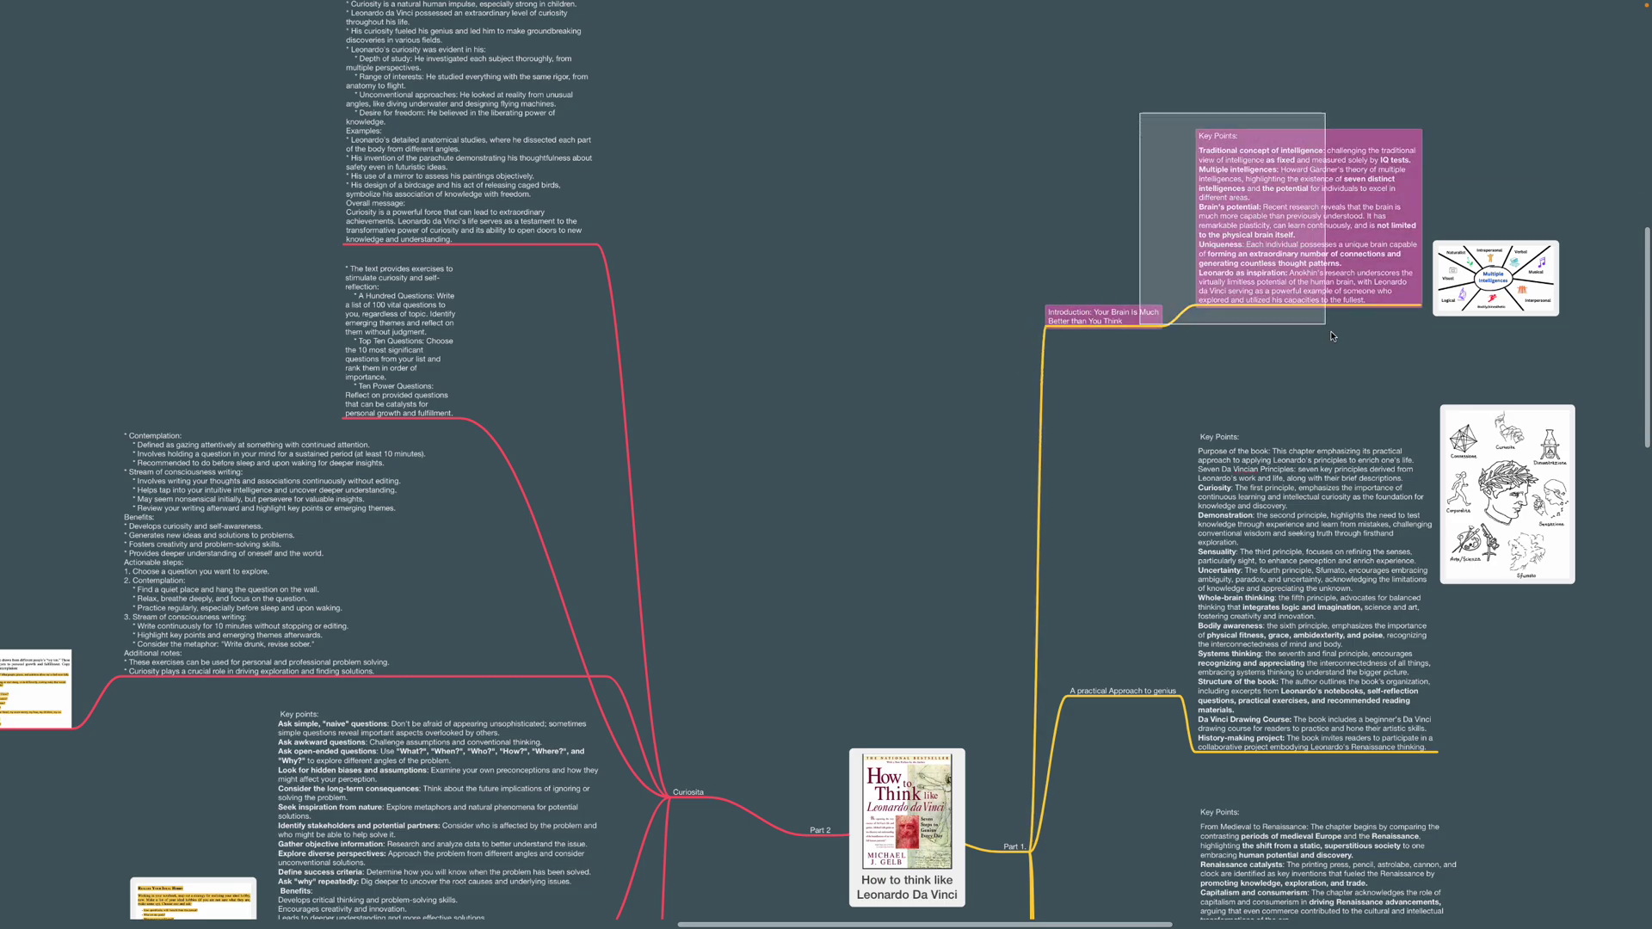
Step: View the key points of A practical Approach to genius and the Curiosita branch, and close the mind map
{"action": "scroll", "coordinate": [1334, 387], "scroll_direction": "down", "scroll_amount": 3}
{"action": "left_click", "coordinate": [1337, 469]}
{"action": "left_click_drag", "start_coordinate": [1336, 469], "coordinate": [1340, 408]}
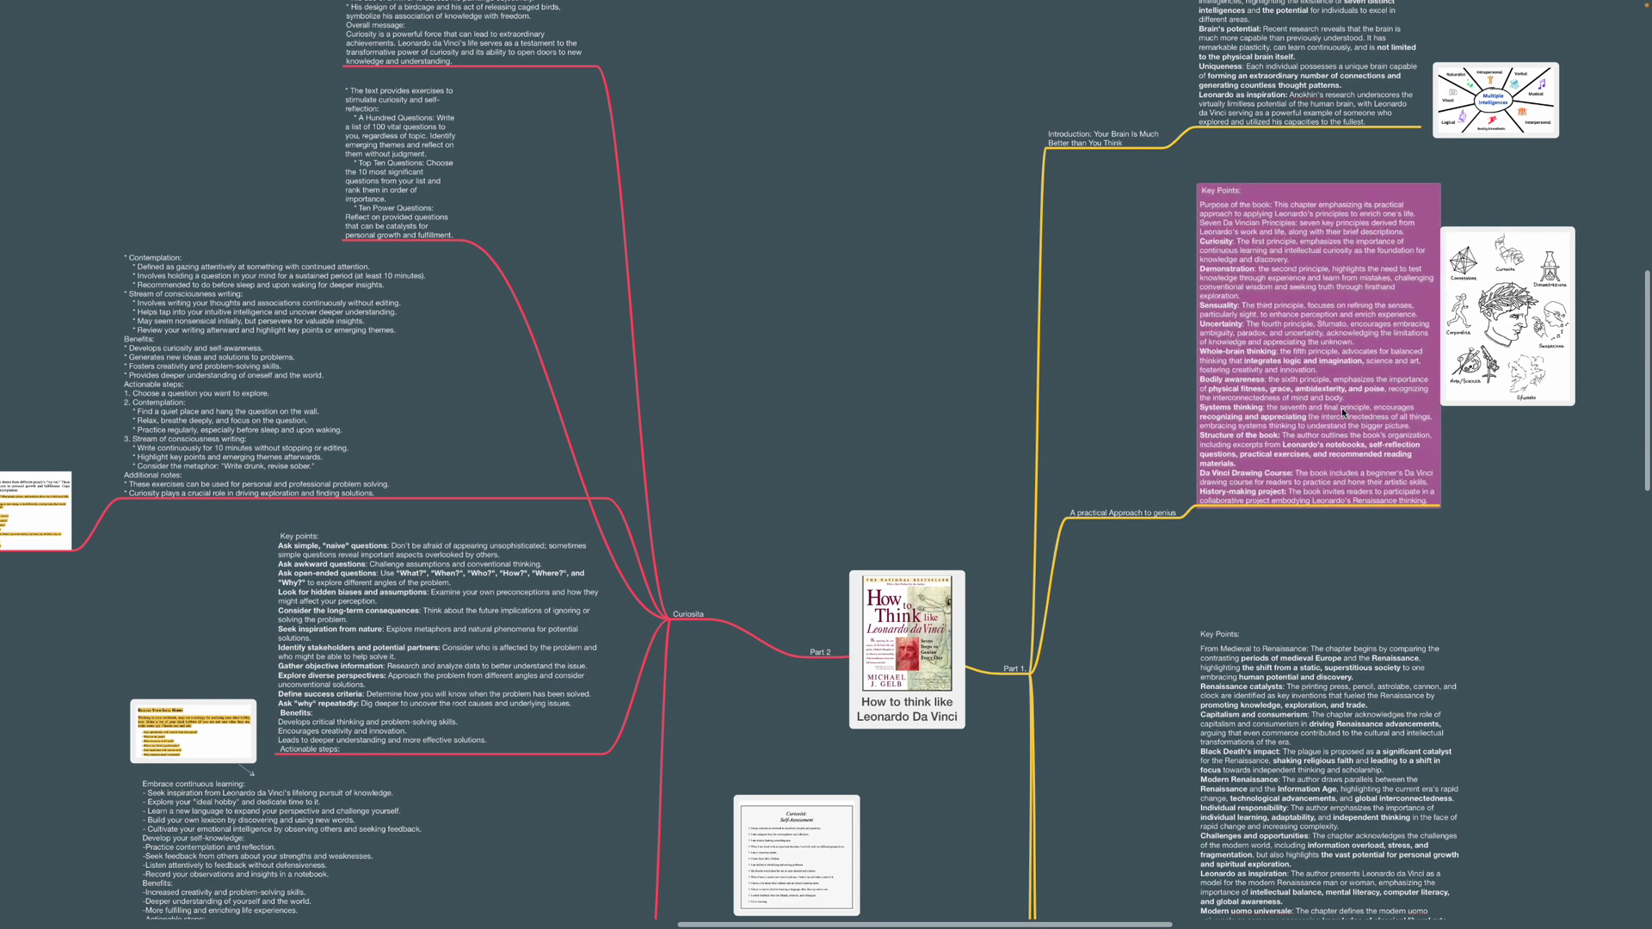
{"action": "left_click", "coordinate": [1149, 409]}
{"action": "scroll", "coordinate": [1148, 430], "scroll_direction": "down", "scroll_amount": 7}
{"action": "scroll", "coordinate": [1148, 435], "scroll_direction": "down", "scroll_amount": 5}
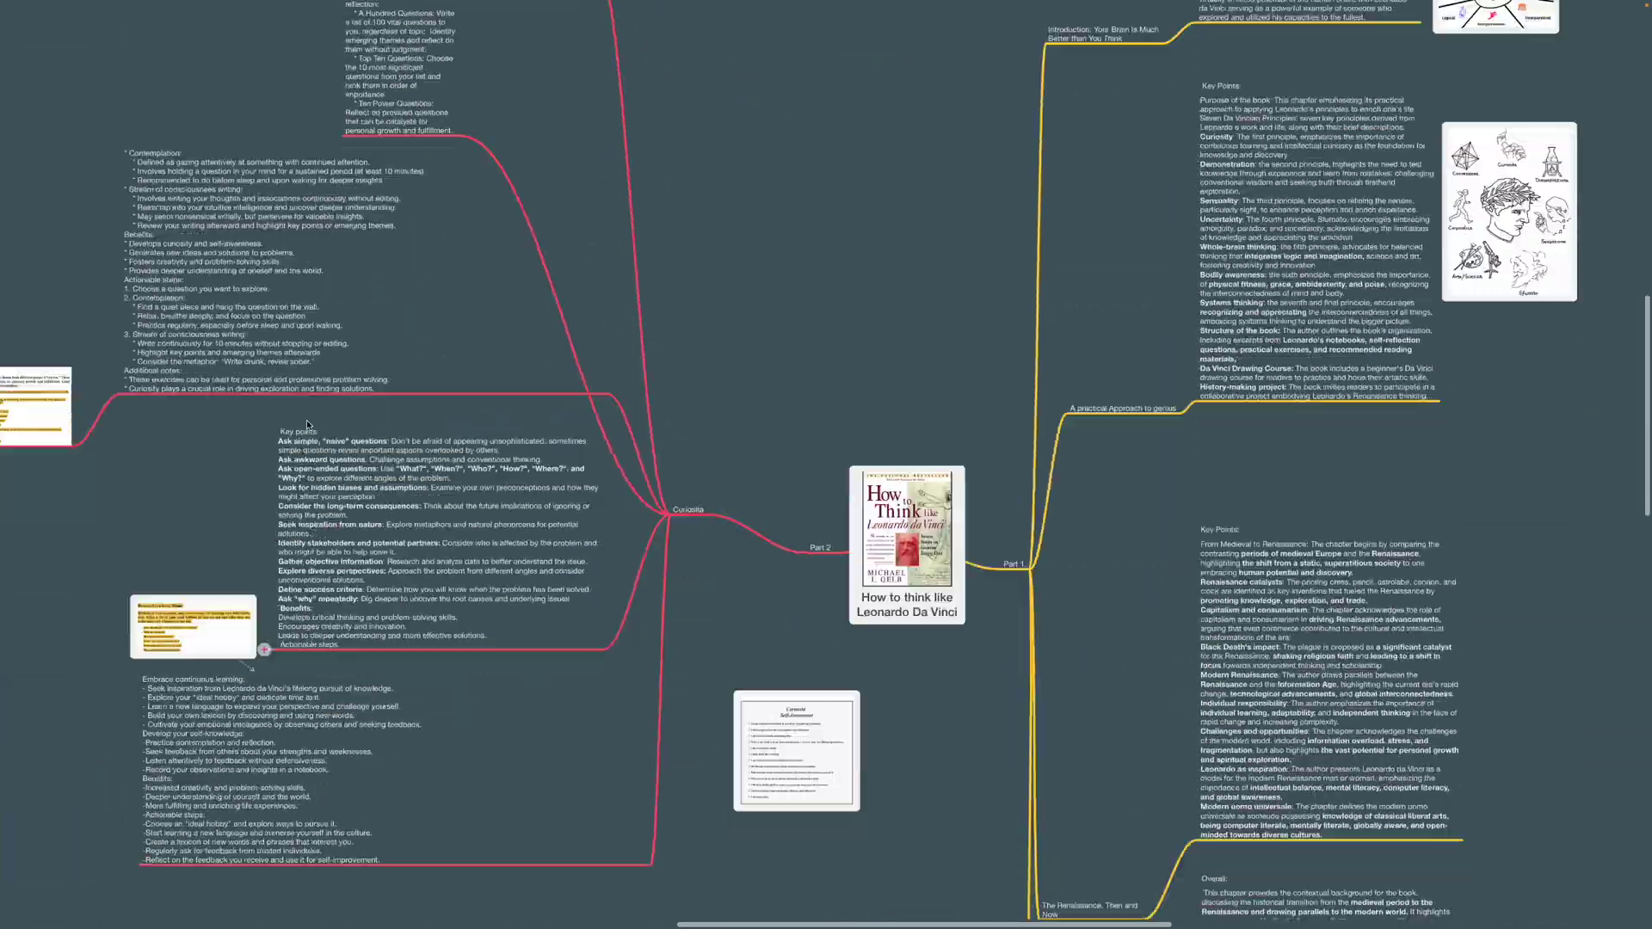
{"action": "scroll", "coordinate": [582, 377], "scroll_direction": "down", "scroll_amount": 2}
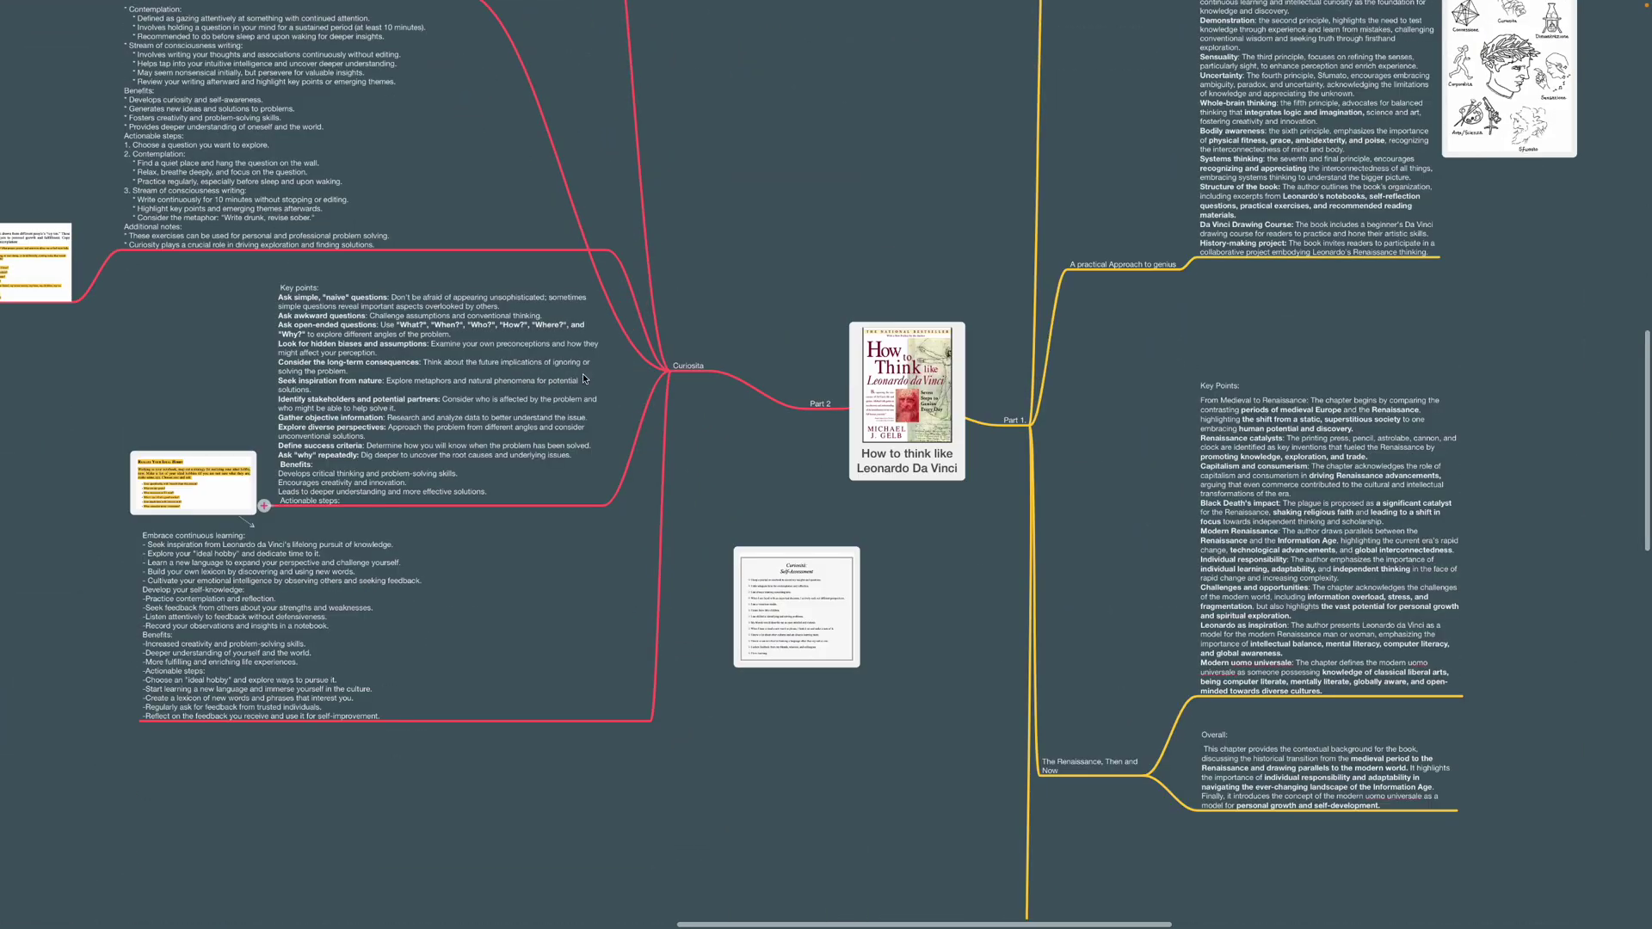
{"action": "mouse_move", "coordinate": [3, 5]}
{"action": "scroll", "coordinate": [797, 243], "scroll_direction": "left", "scroll_amount": 2}
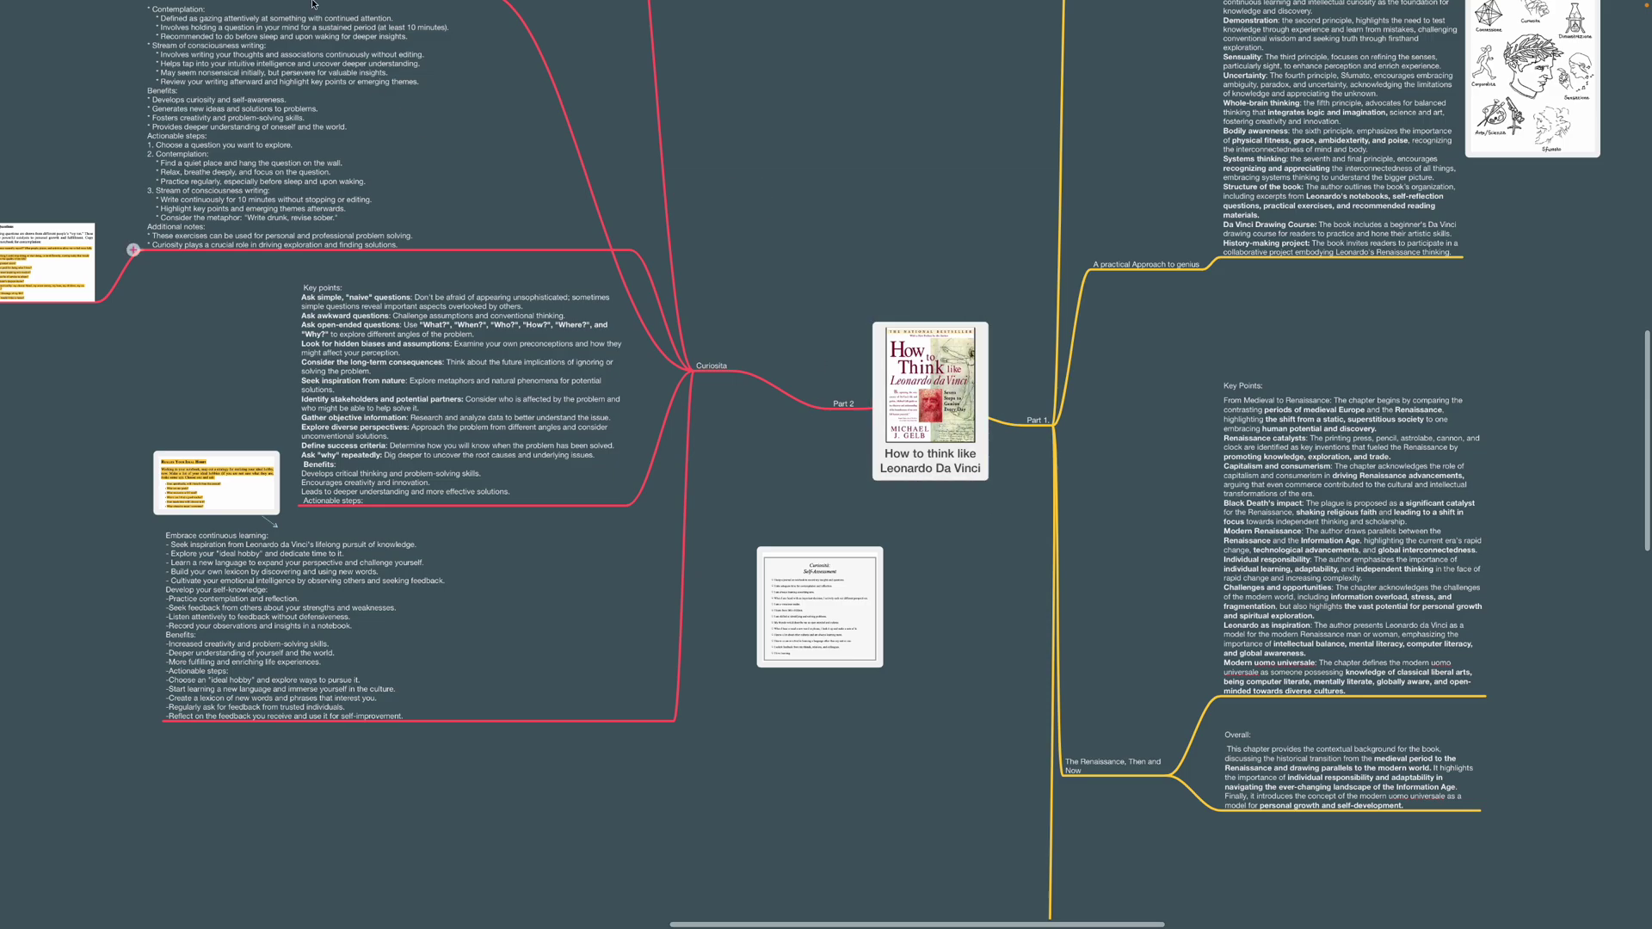
{"action": "left_click", "coordinate": [17, 33]}
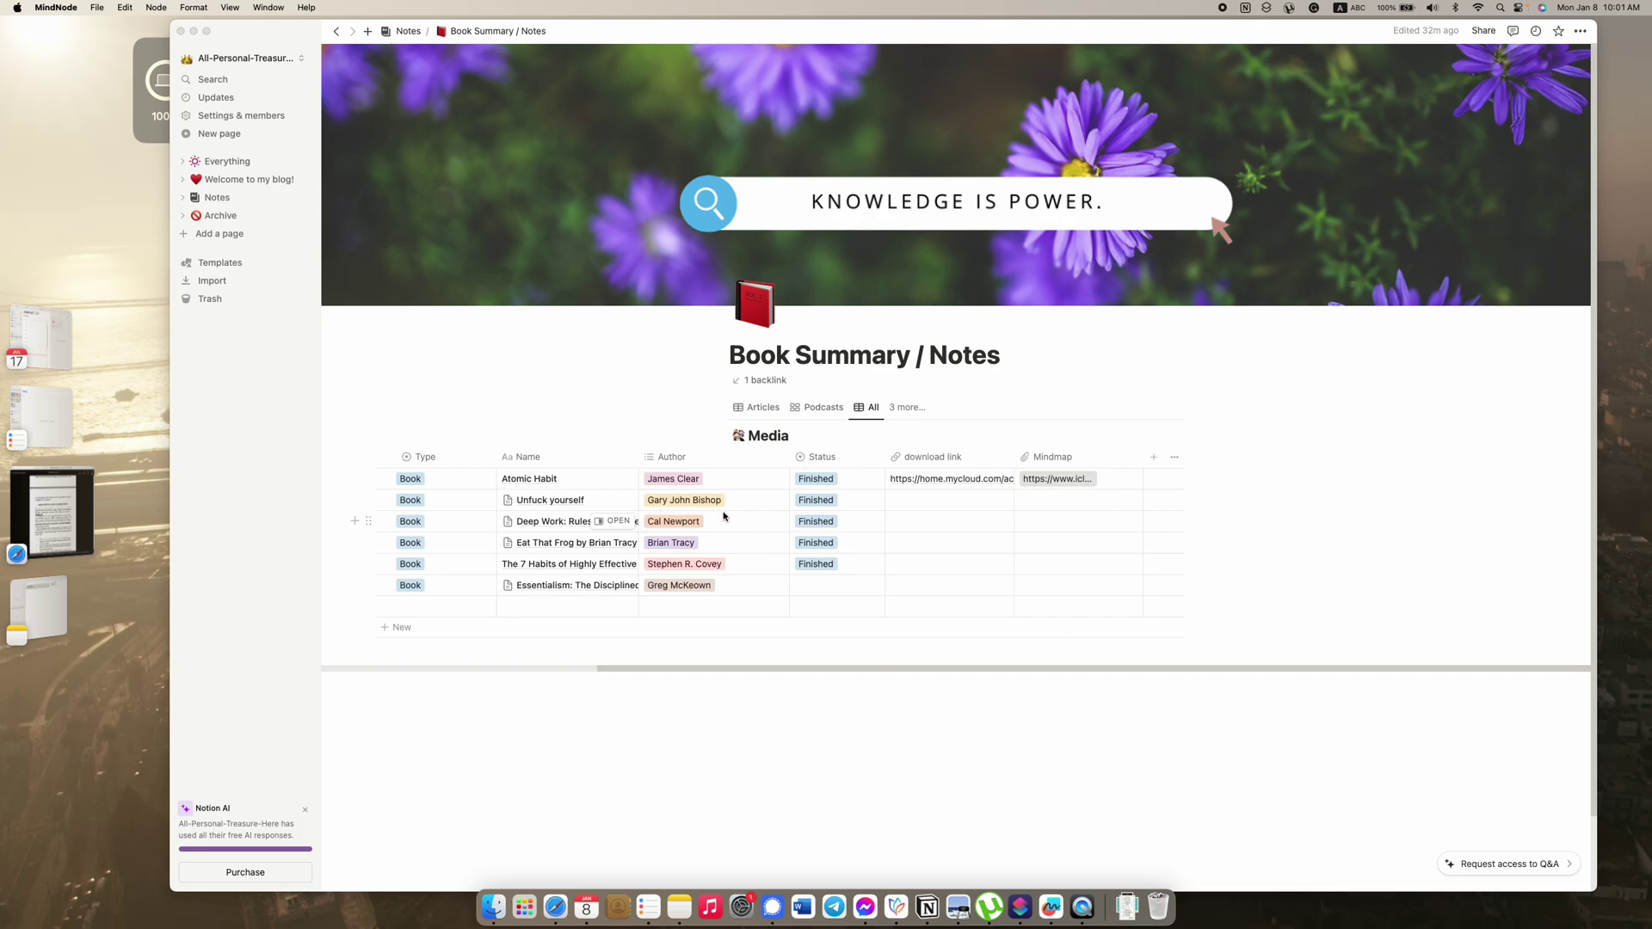
Step: Go back to the Notes page in Notion and open General Knowledge
{"action": "left_click", "coordinate": [357, 470]}
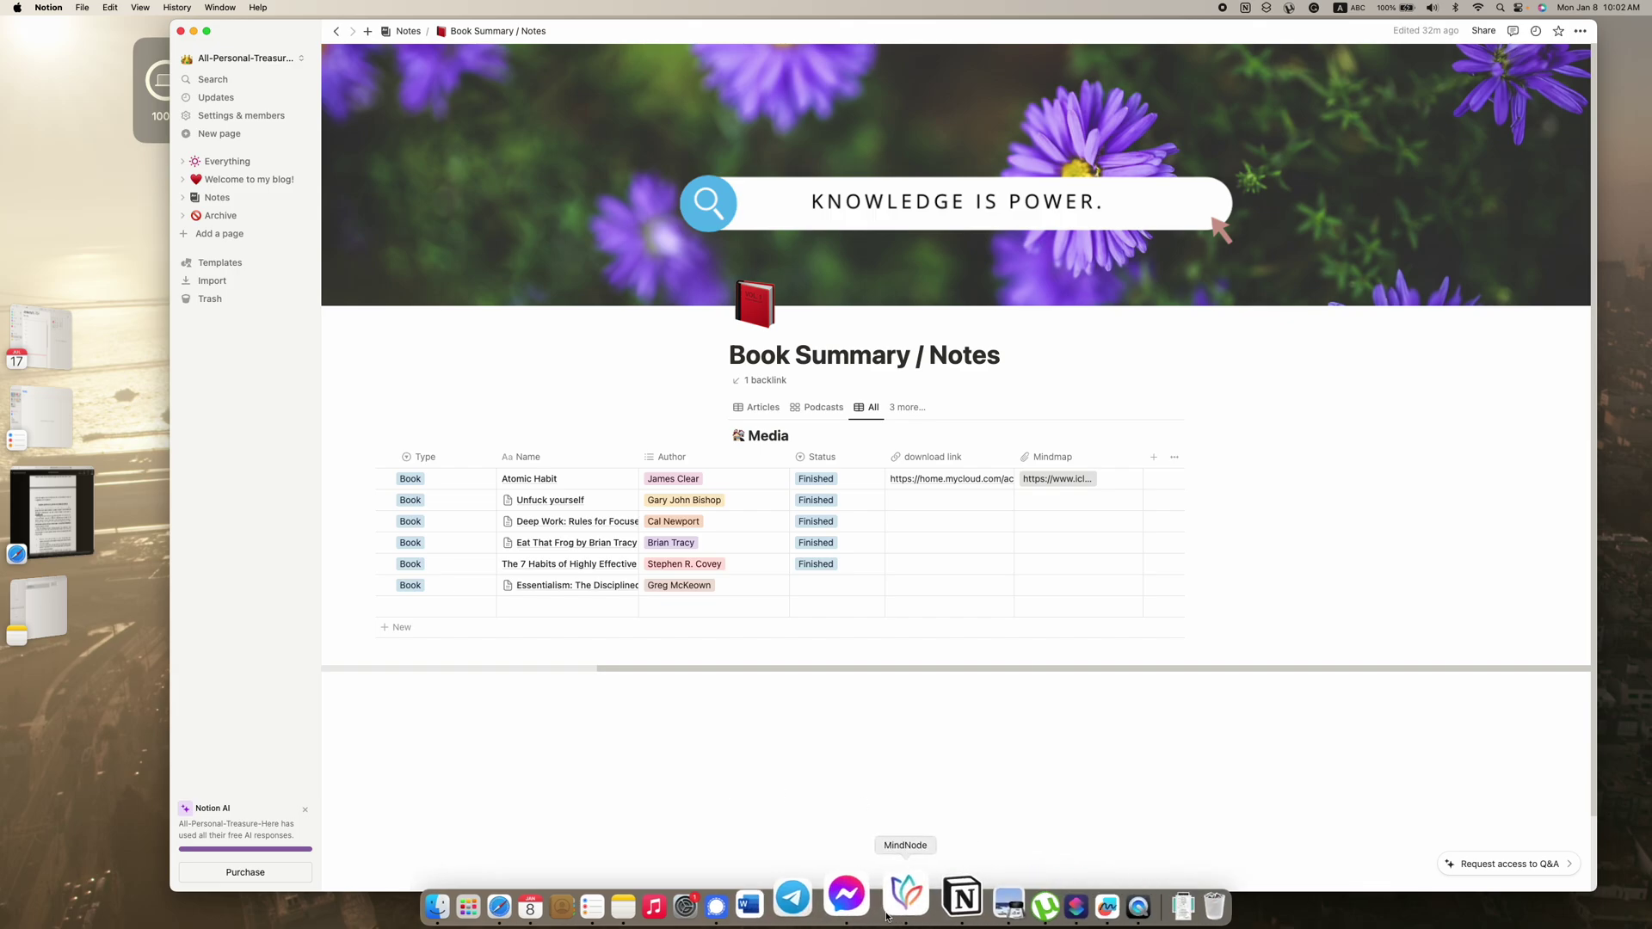
{"action": "left_click", "coordinate": [775, 684]}
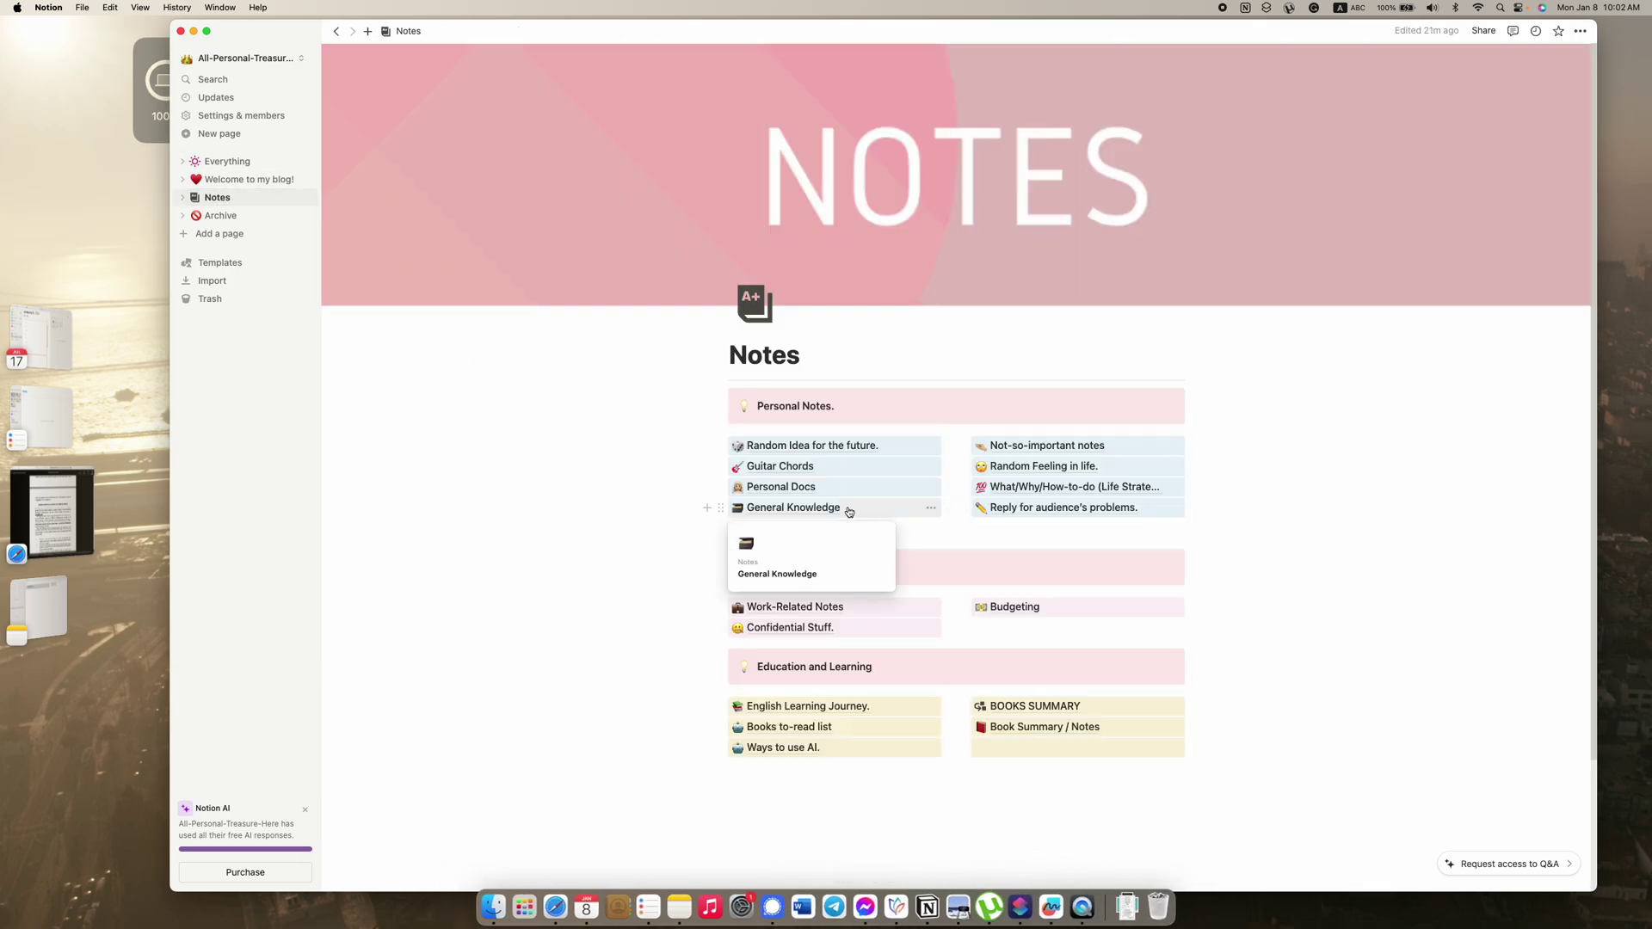
{"action": "left_click", "coordinate": [848, 509]}
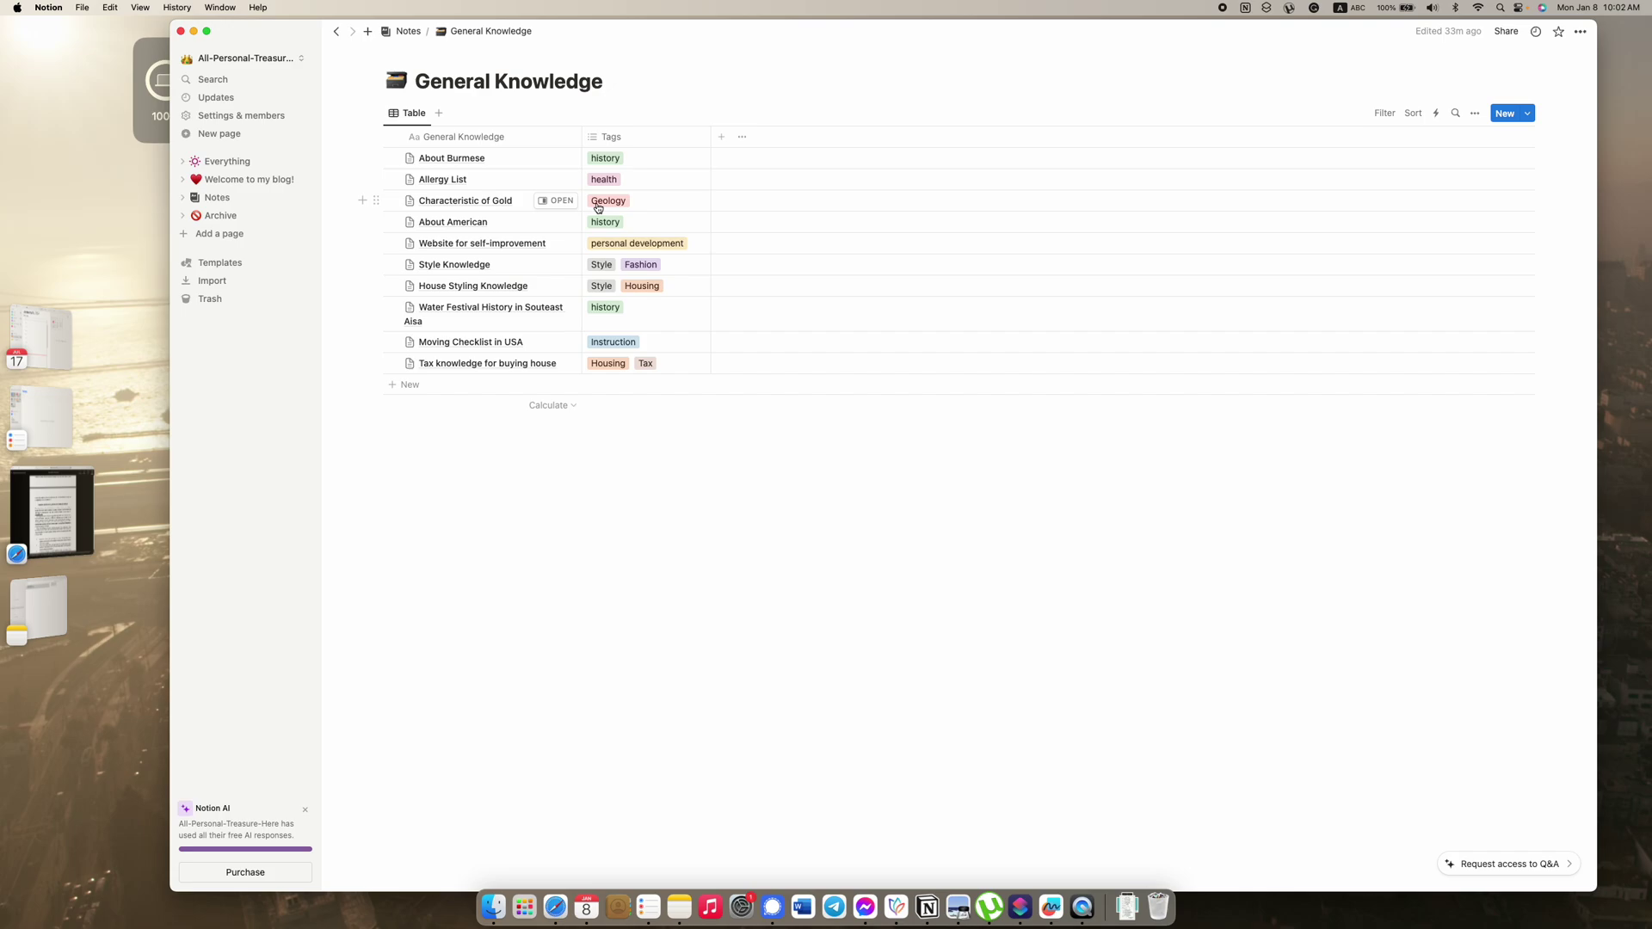
Step: Open the Characteristic of Gold entry in the General Knowledge table, read through its gold purity notes, and close it
{"action": "left_click", "coordinate": [478, 201]}
{"action": "key", "text": "Escape"}
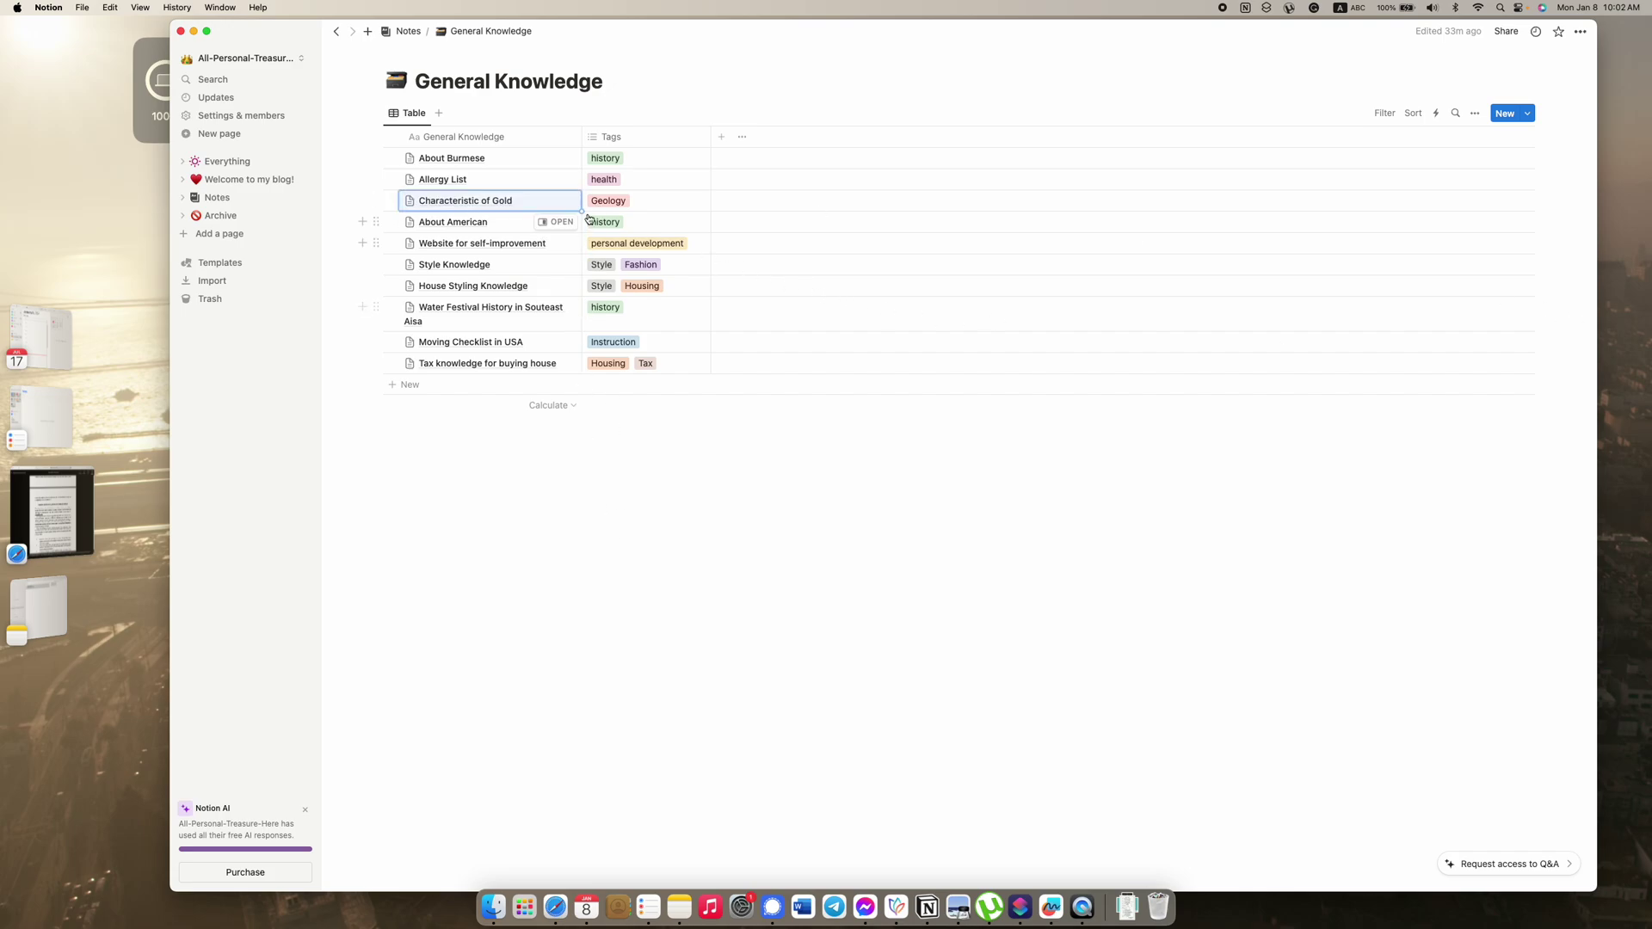
{"action": "left_click", "coordinate": [557, 201]}
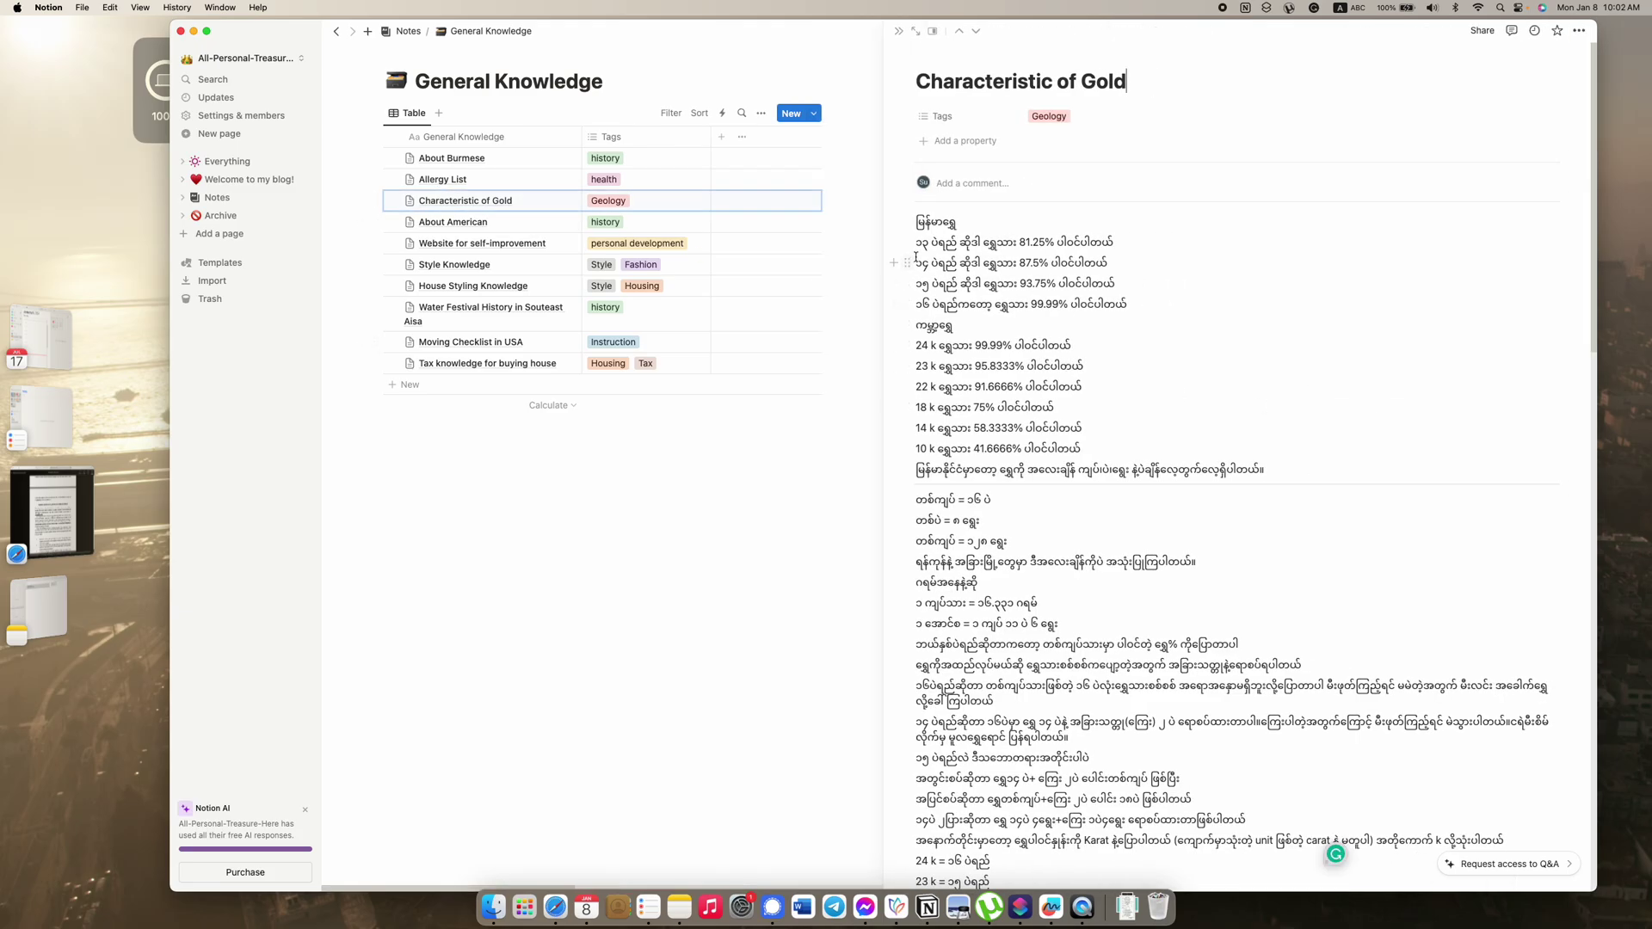
{"action": "left_click_drag", "start_coordinate": [917, 242], "coordinate": [1119, 242]}
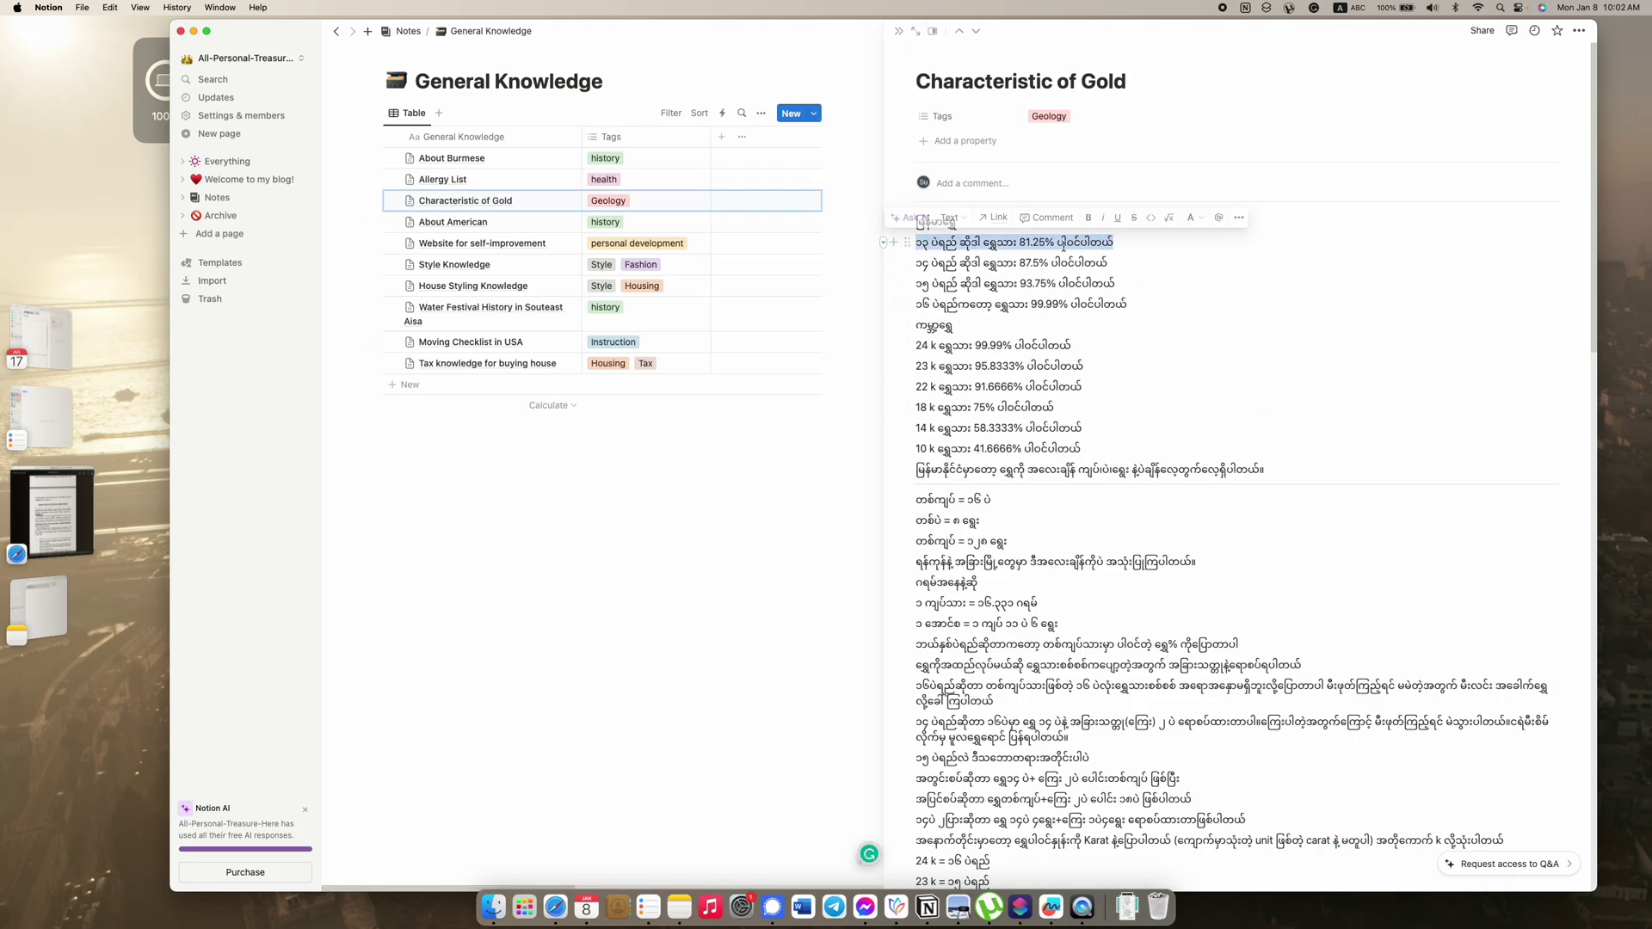
{"action": "left_click", "coordinate": [1033, 246]}
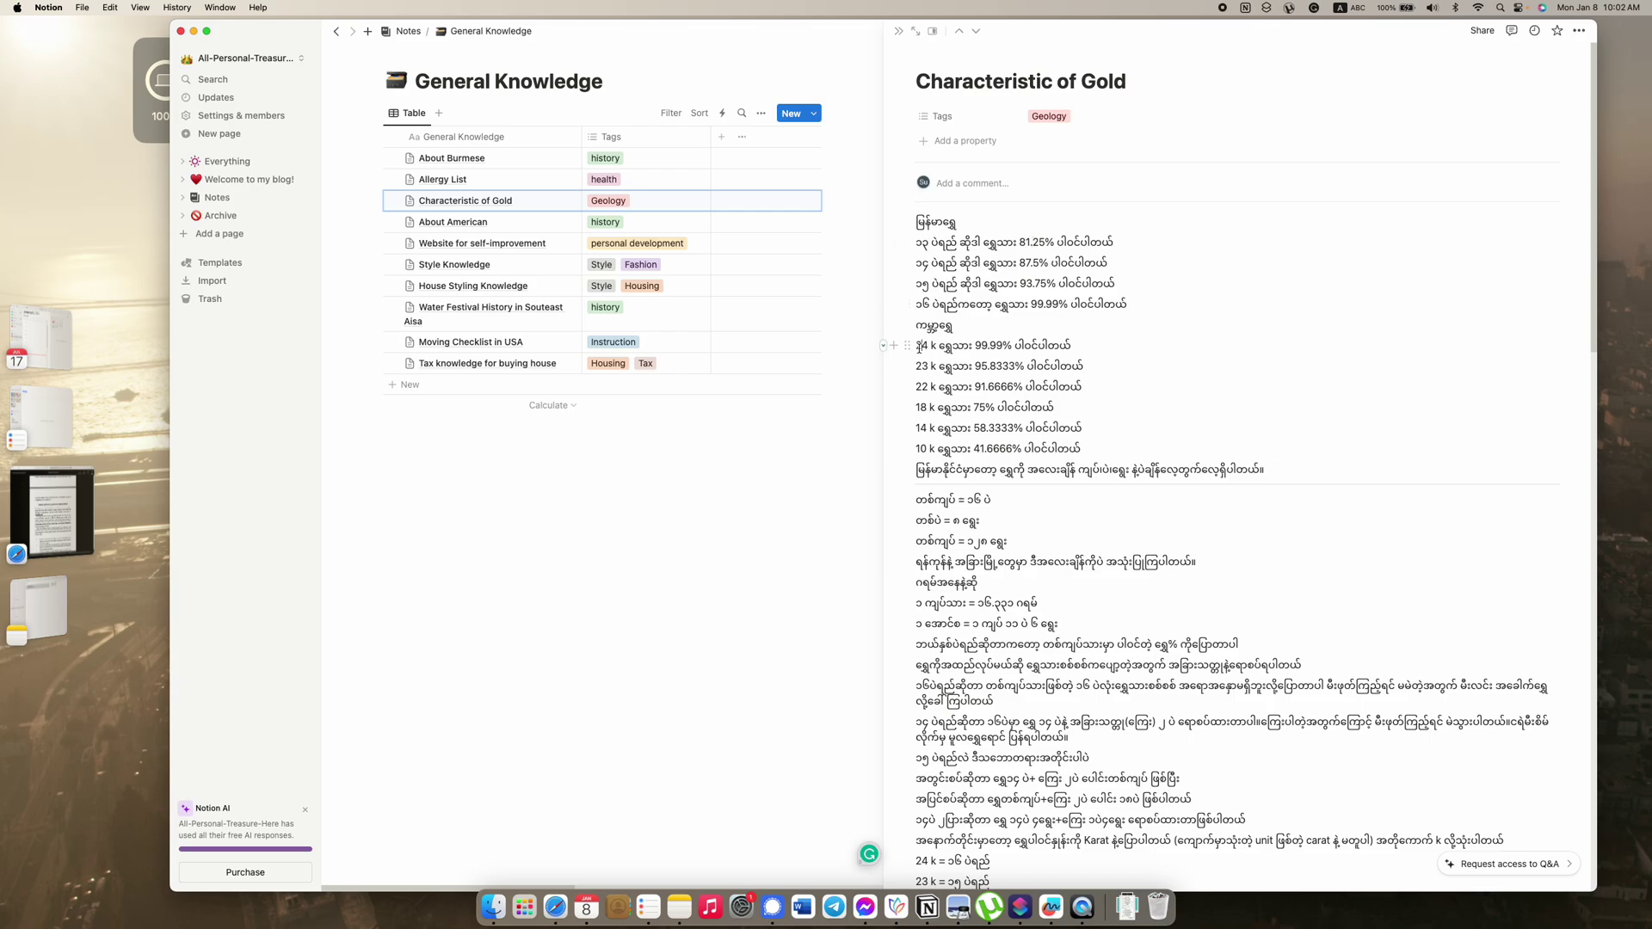
{"action": "scroll", "coordinate": [1078, 407], "scroll_direction": "down", "scroll_amount": 15}
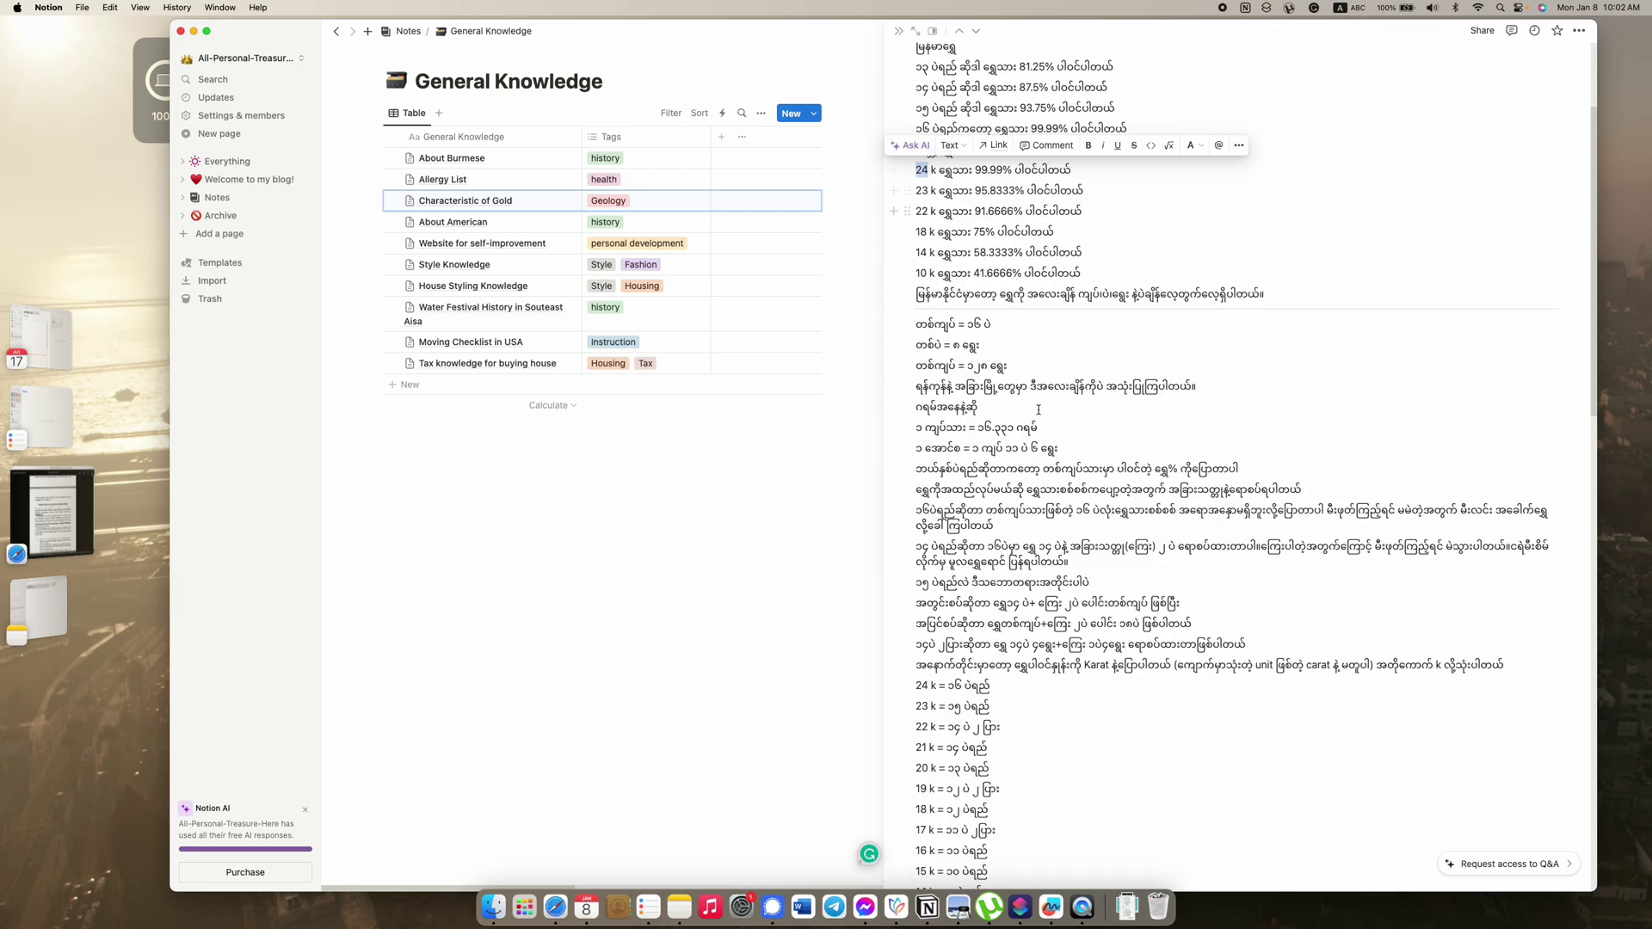
{"action": "key", "text": "Escape"}
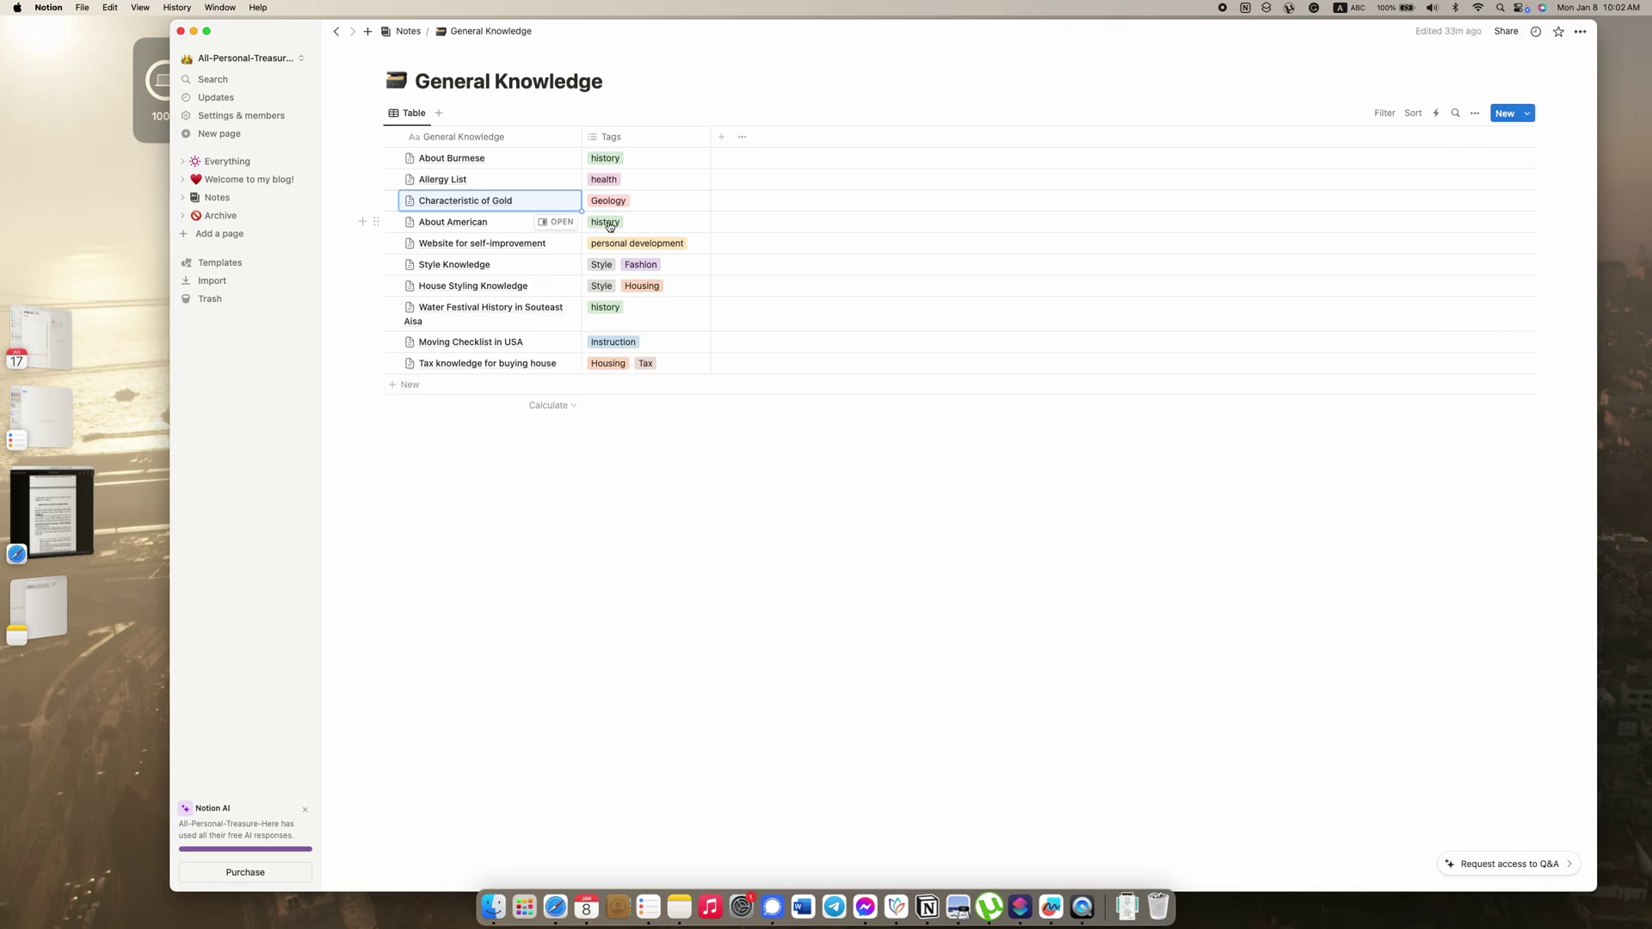
Step: Switch to Apple Notes to show its folder list and return to the General Knowledge page in Notion
{"action": "left_click", "coordinate": [679, 906]}
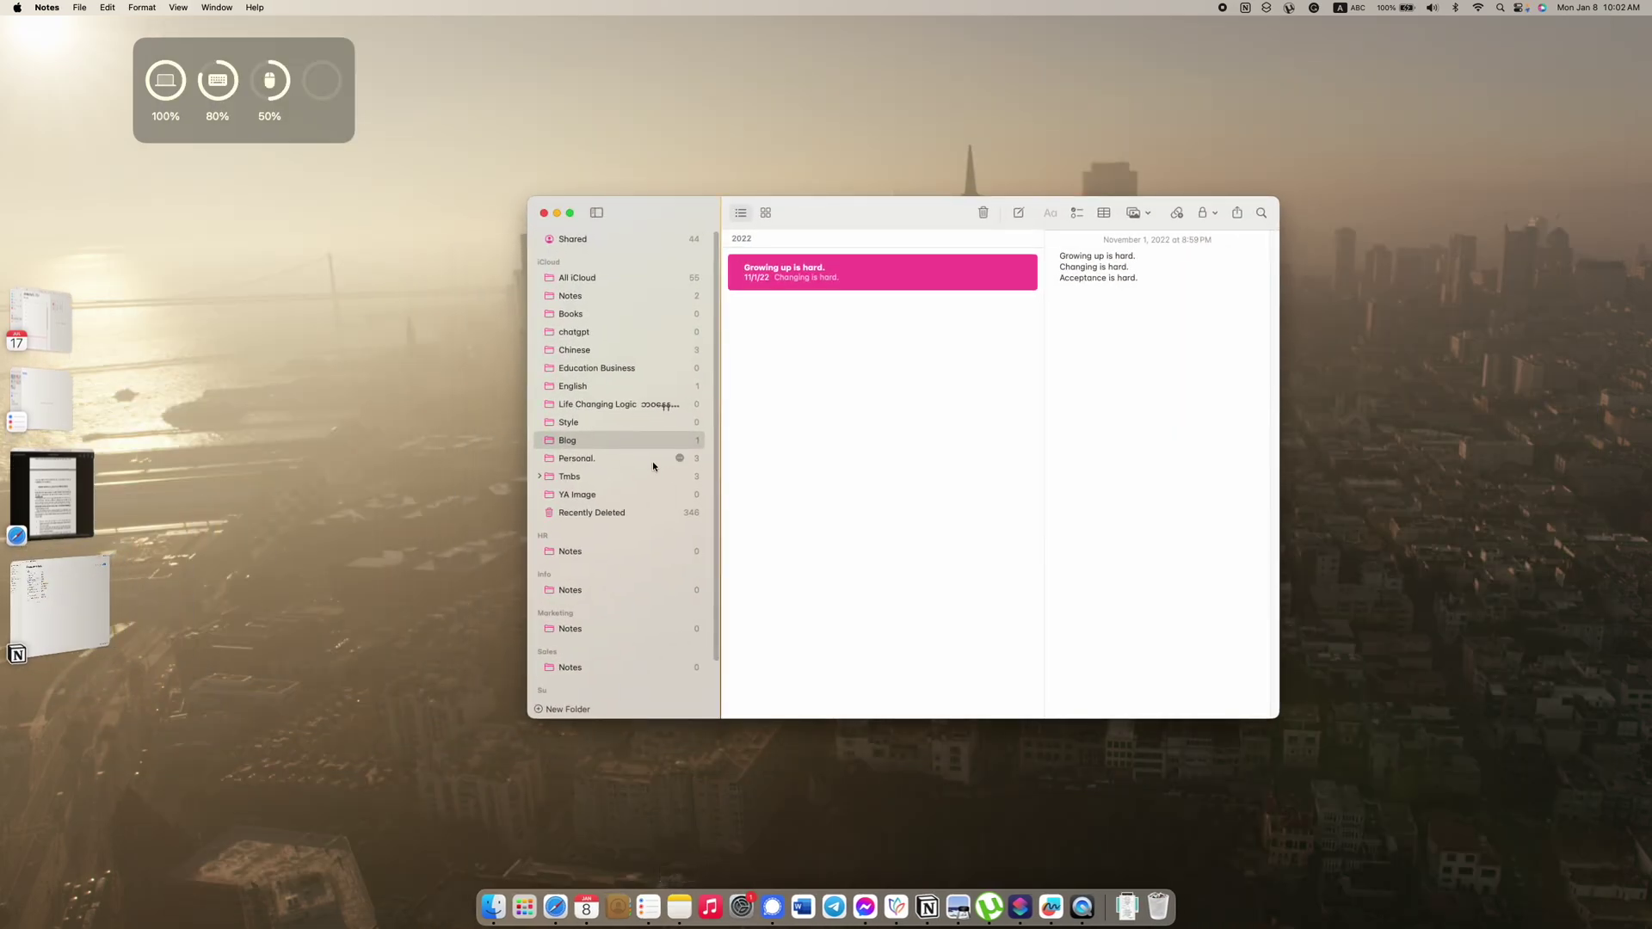
{"action": "left_click", "coordinate": [65, 602]}
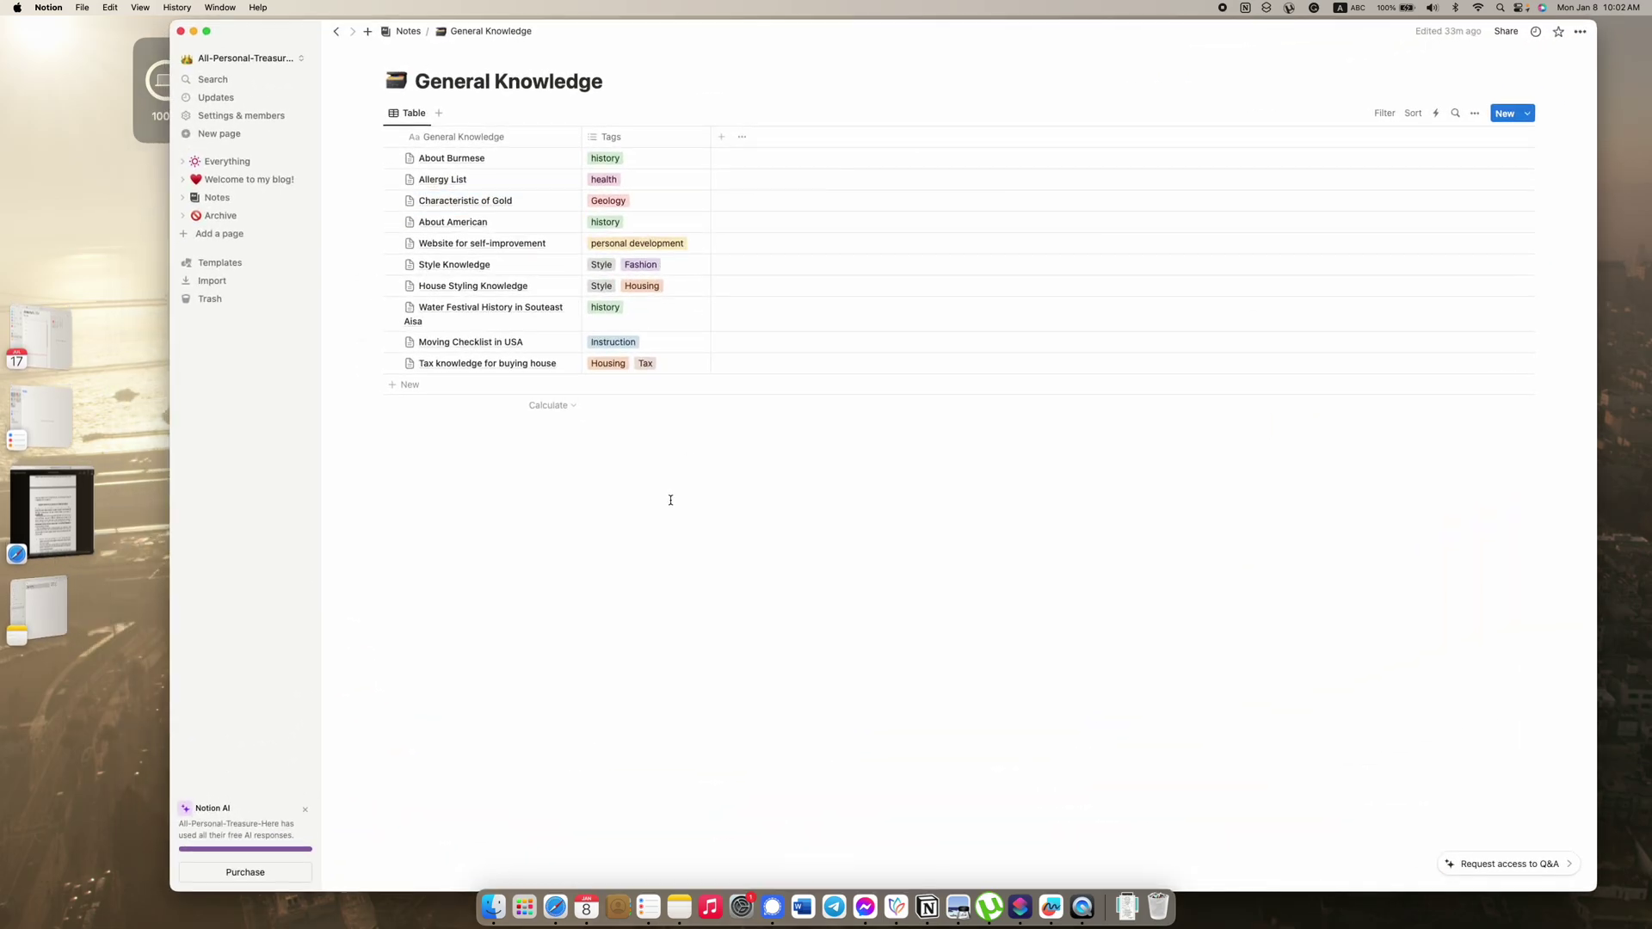
Step: Search the workspace for "gold", preview the Characteristic of Gold result, and close the search
{"action": "left_click", "coordinate": [234, 78]}
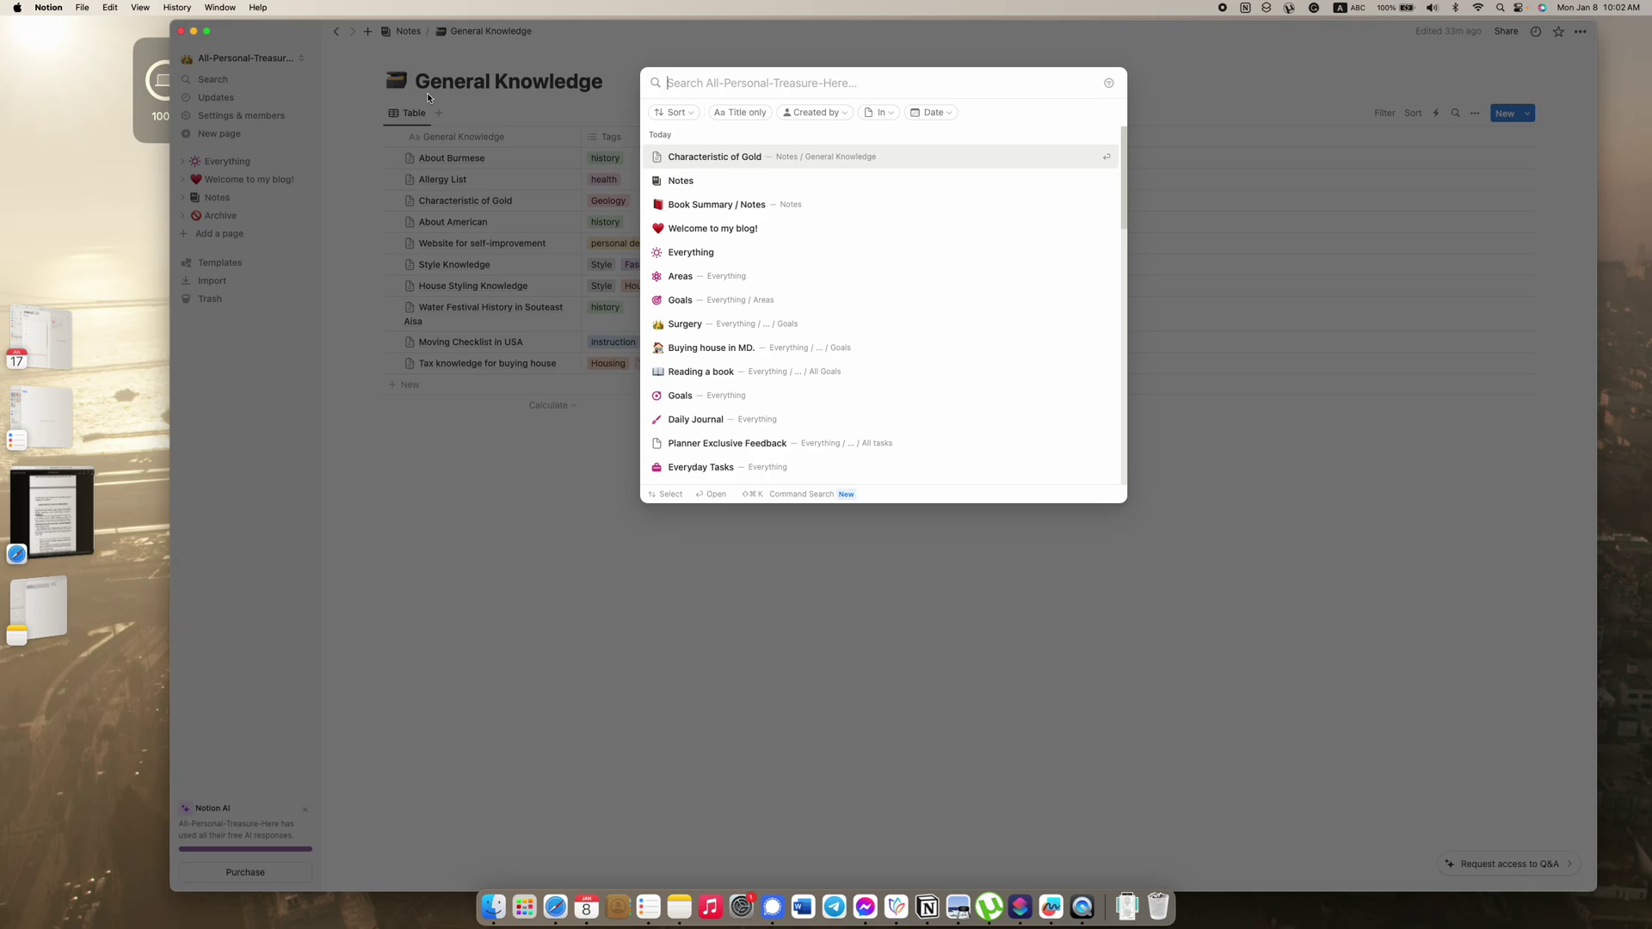
{"action": "type", "text": "gold"}
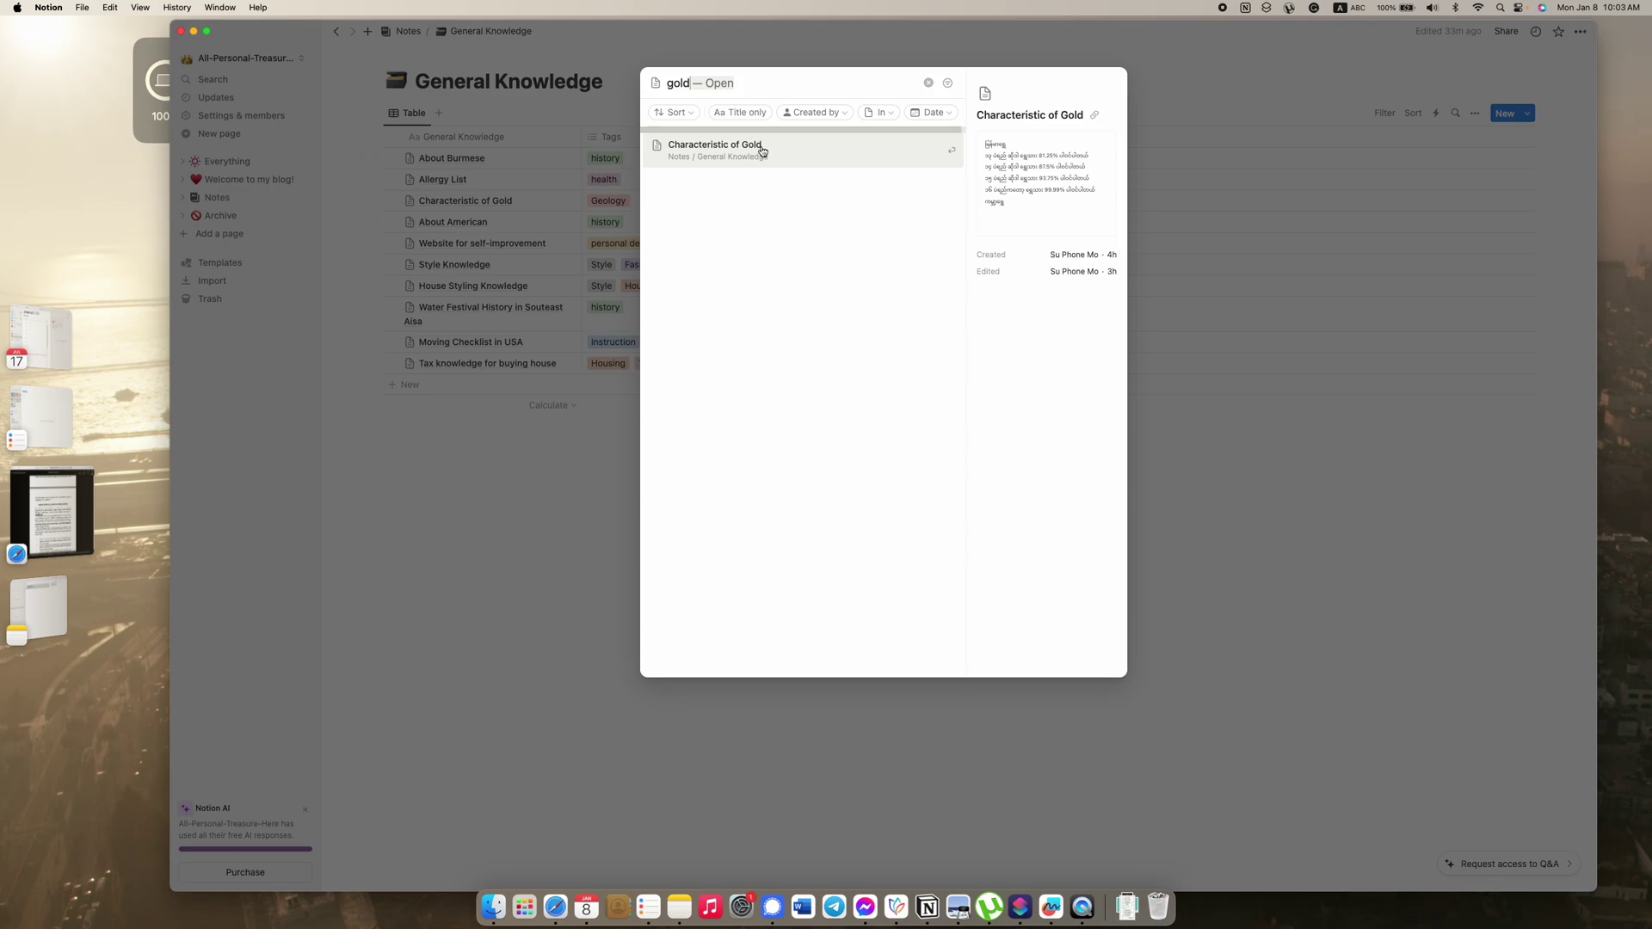
{"action": "left_click", "coordinate": [577, 494]}
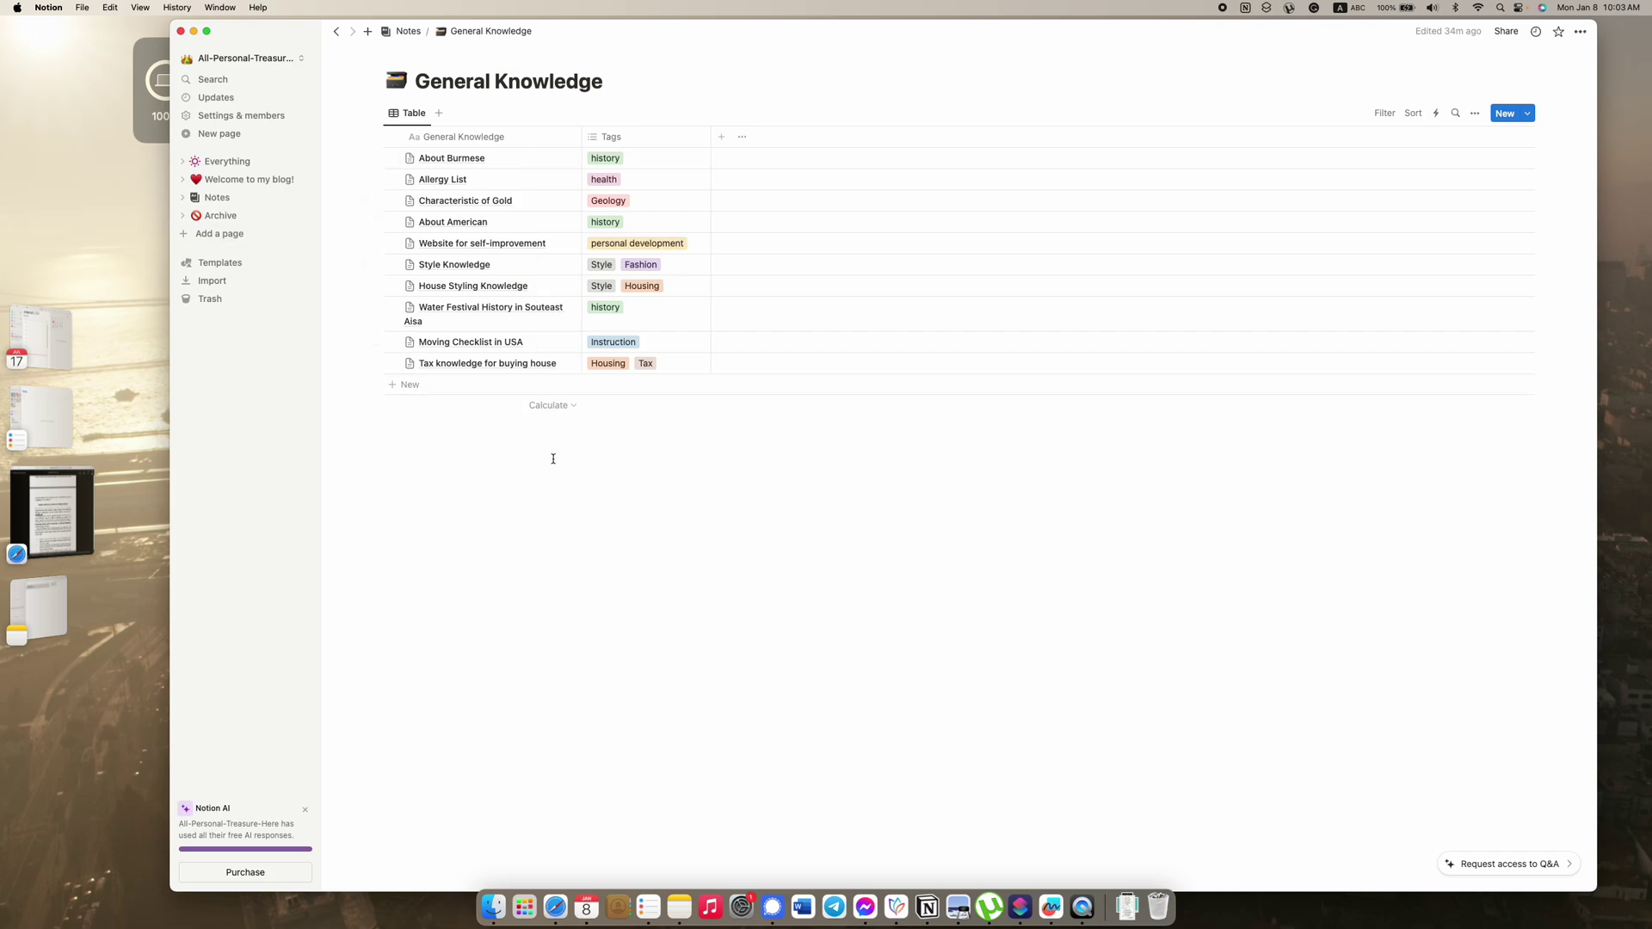
{"action": "left_click_drag", "start_coordinate": [708, 518], "coordinate": [702, 568]}
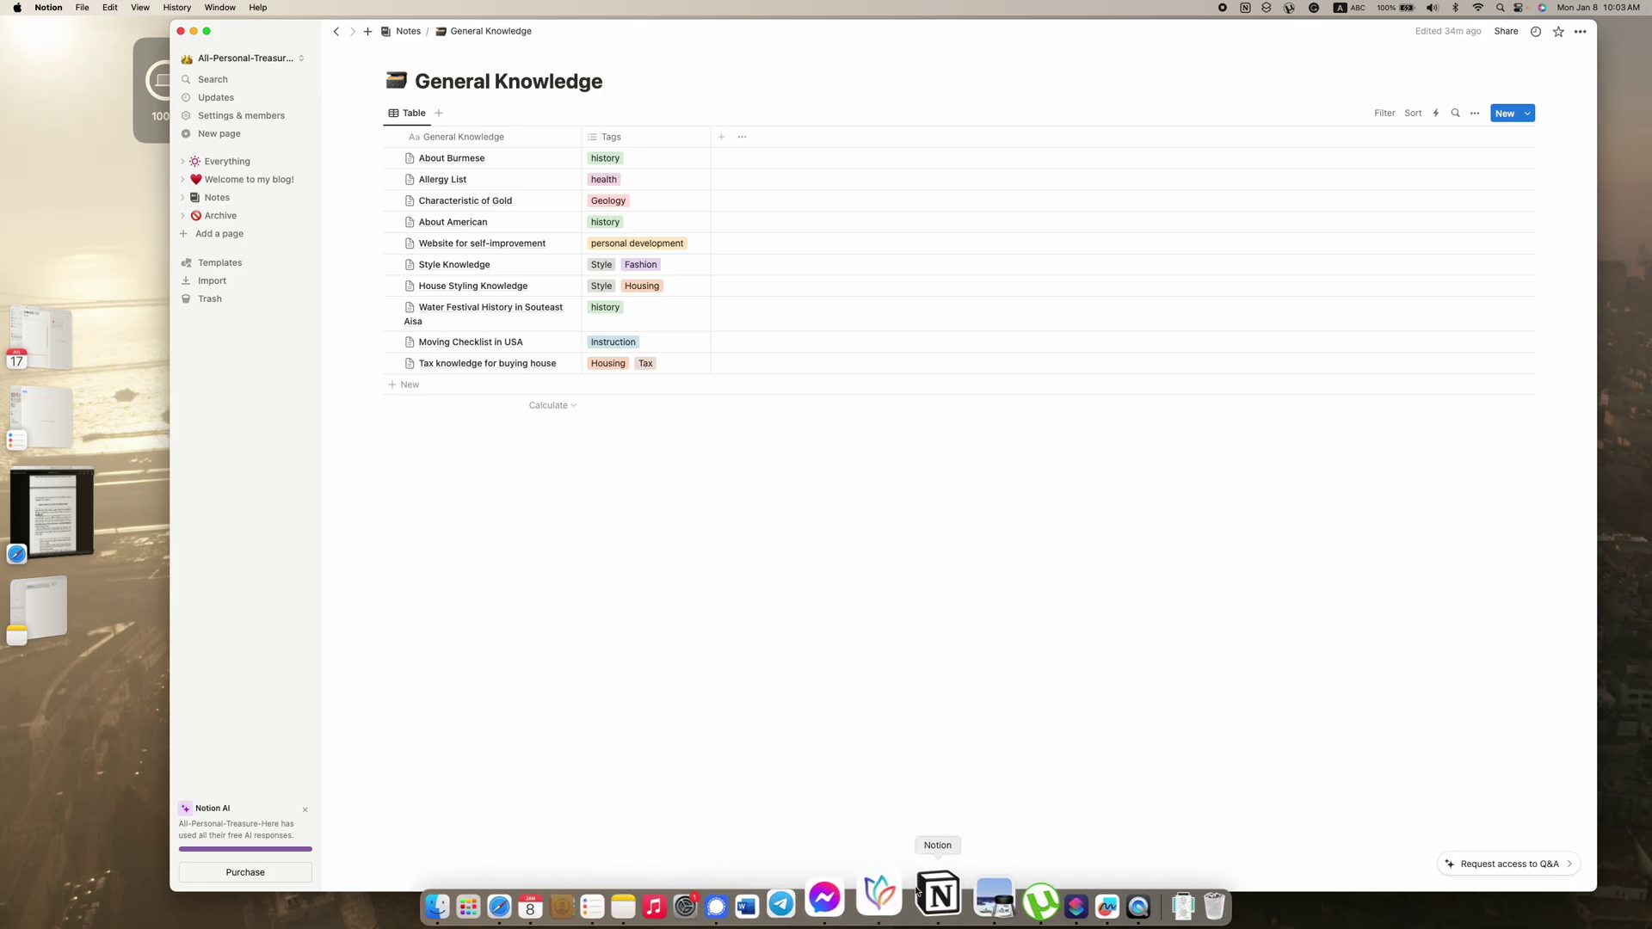
Step: Switch to Freeform to look through its All Boards list, close its window, and return to the General Knowledge page in Notion
{"action": "left_click", "coordinate": [1052, 904]}
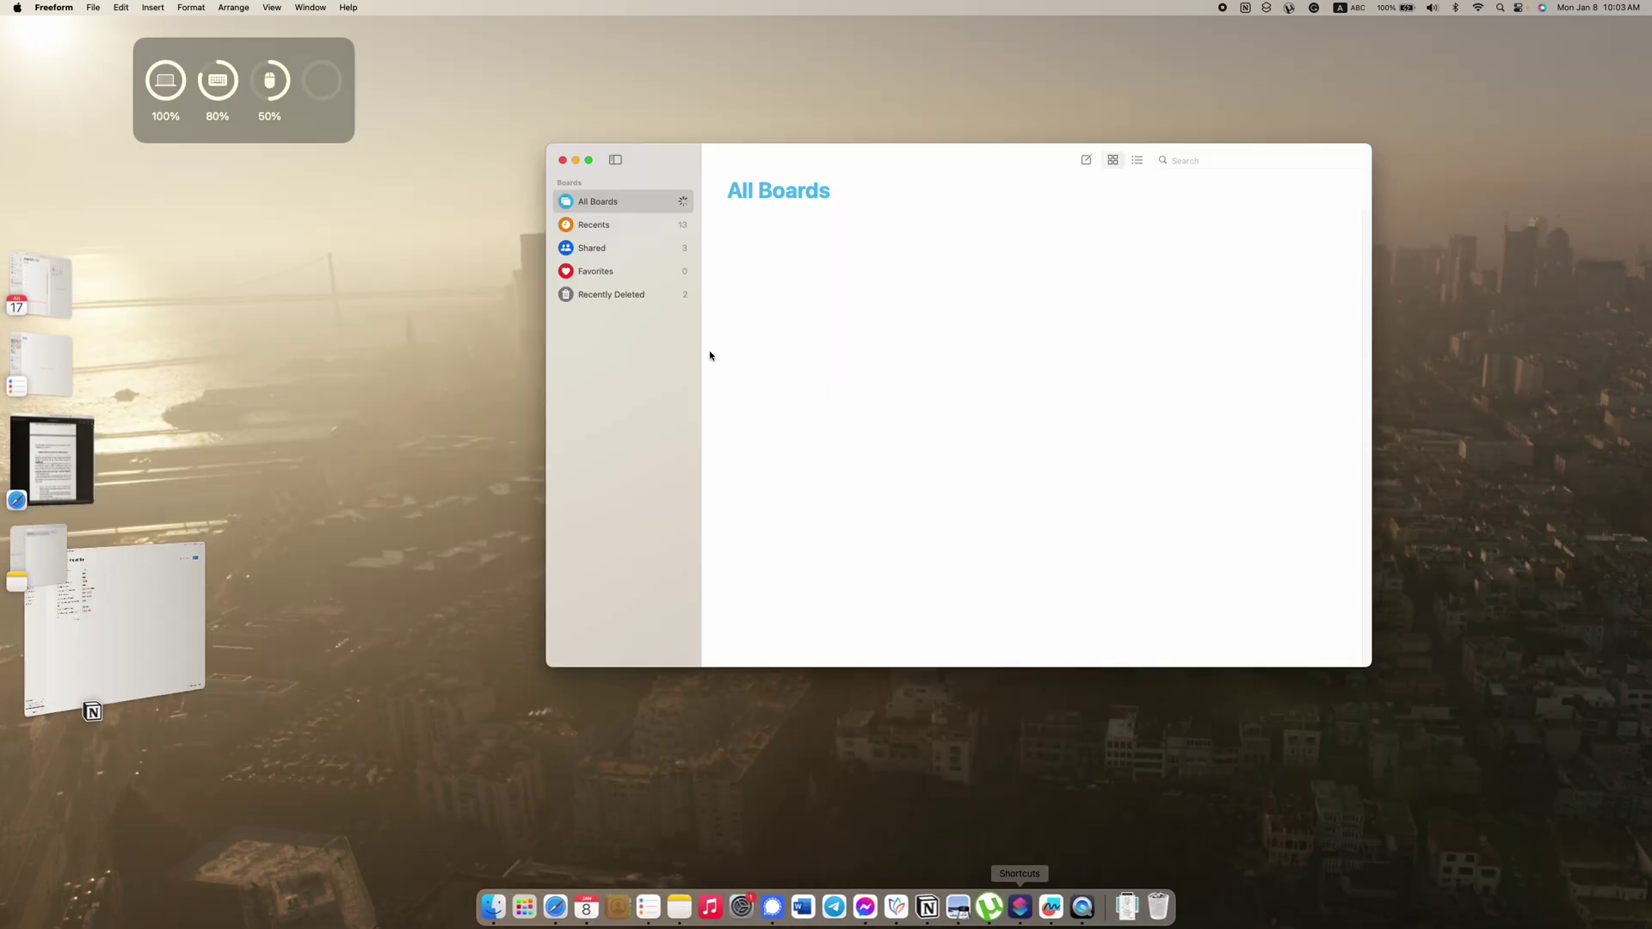
{"action": "scroll", "coordinate": [826, 396], "scroll_direction": "down", "scroll_amount": 3}
{"action": "scroll", "coordinate": [758, 327], "scroll_direction": "up", "scroll_amount": 3}
{"action": "scroll", "coordinate": [860, 293], "scroll_direction": "down", "scroll_amount": 3}
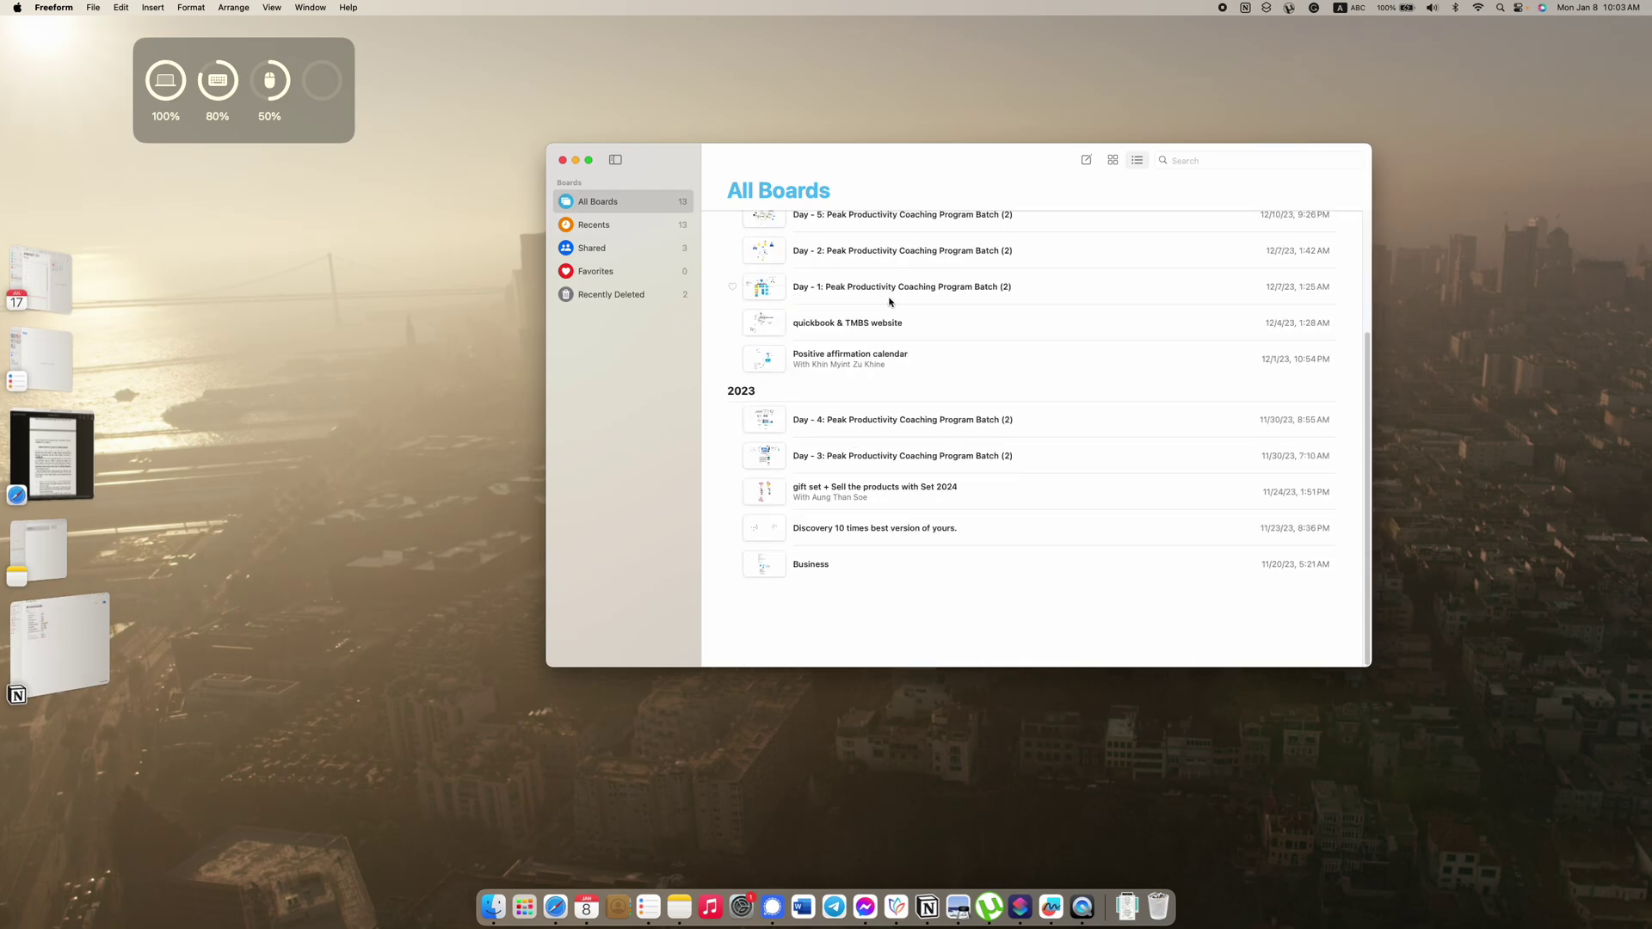
{"action": "left_click", "coordinate": [1190, 159]}
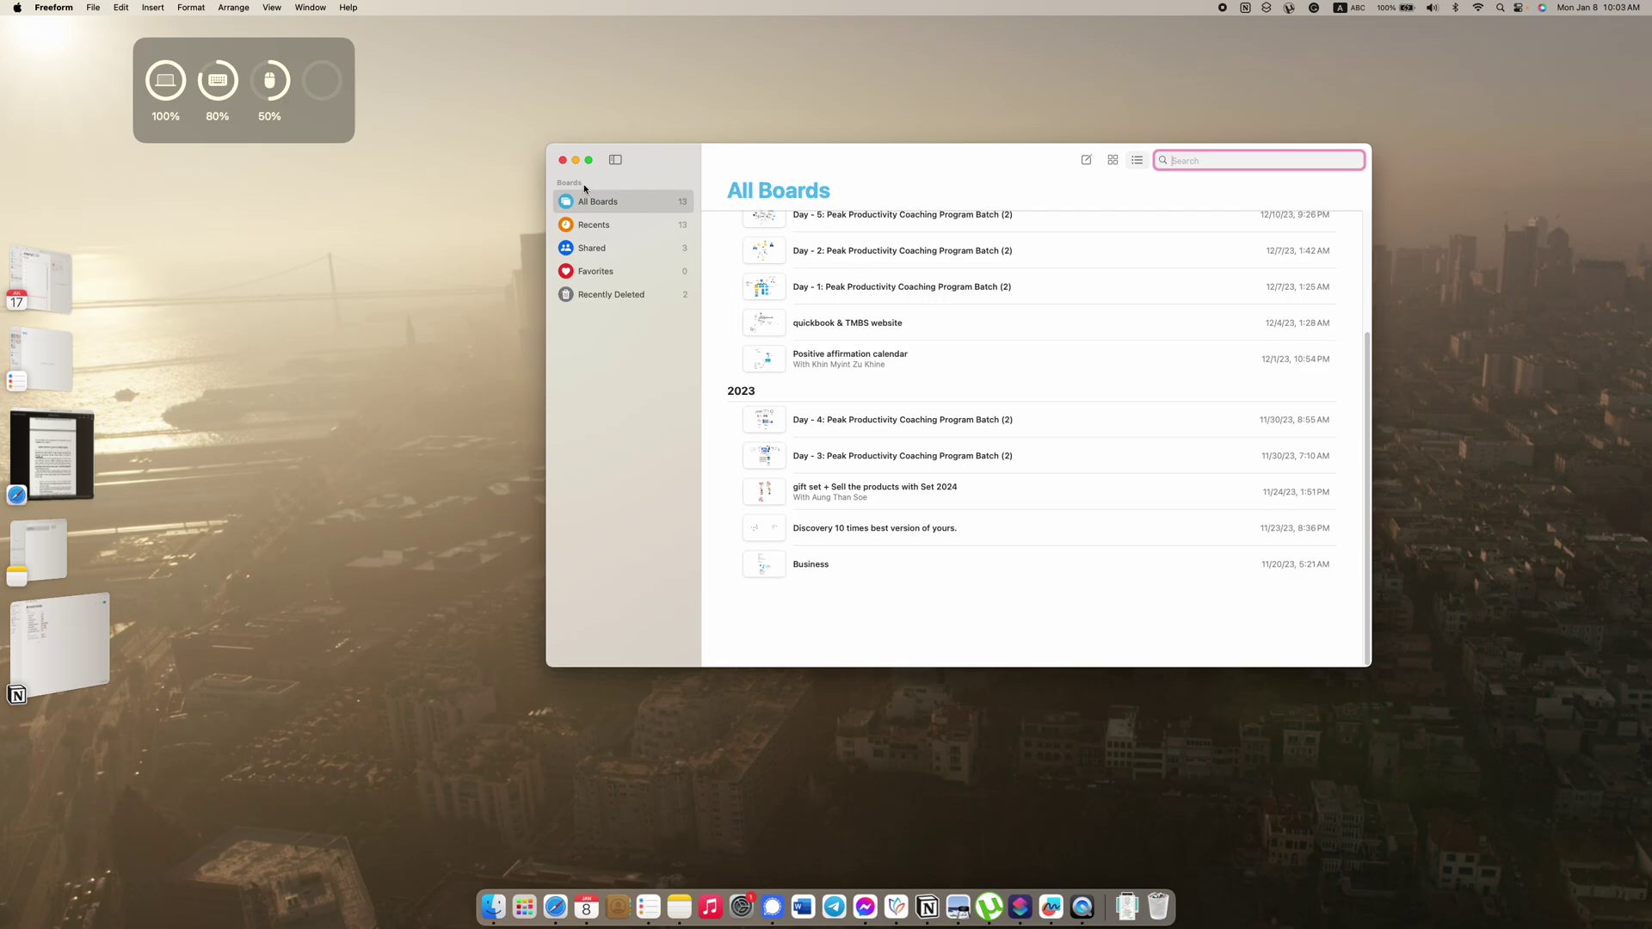
{"action": "left_click", "coordinate": [586, 212]}
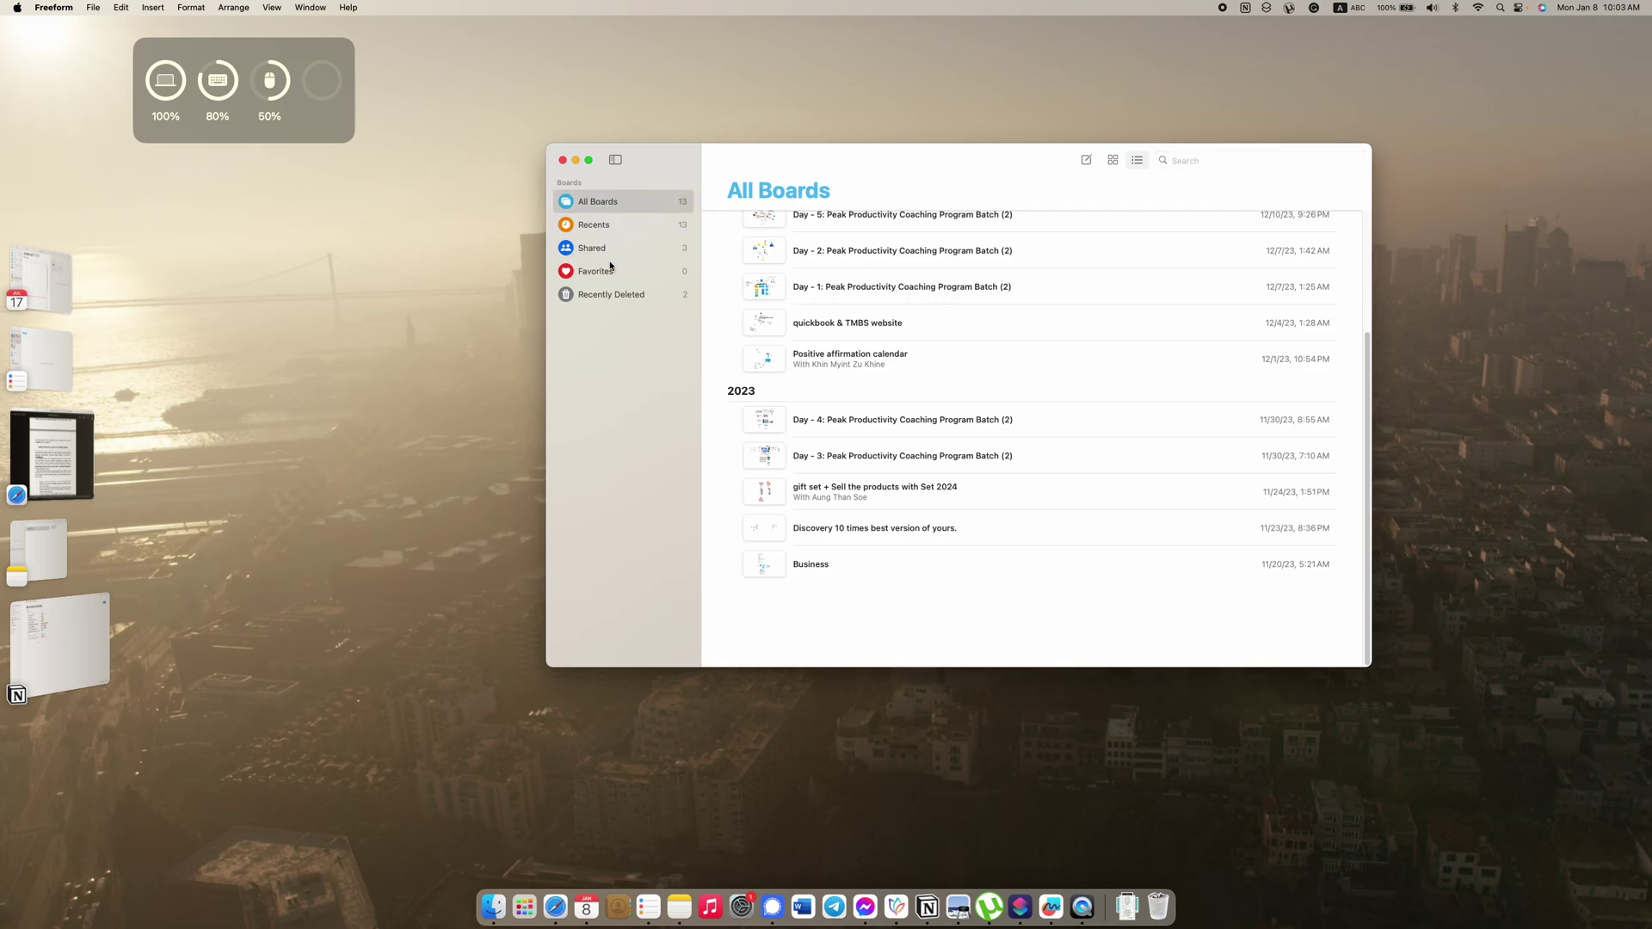
{"action": "scroll", "coordinate": [732, 211], "scroll_direction": "up", "scroll_amount": 3}
{"action": "scroll", "coordinate": [723, 215], "scroll_direction": "down", "scroll_amount": 3}
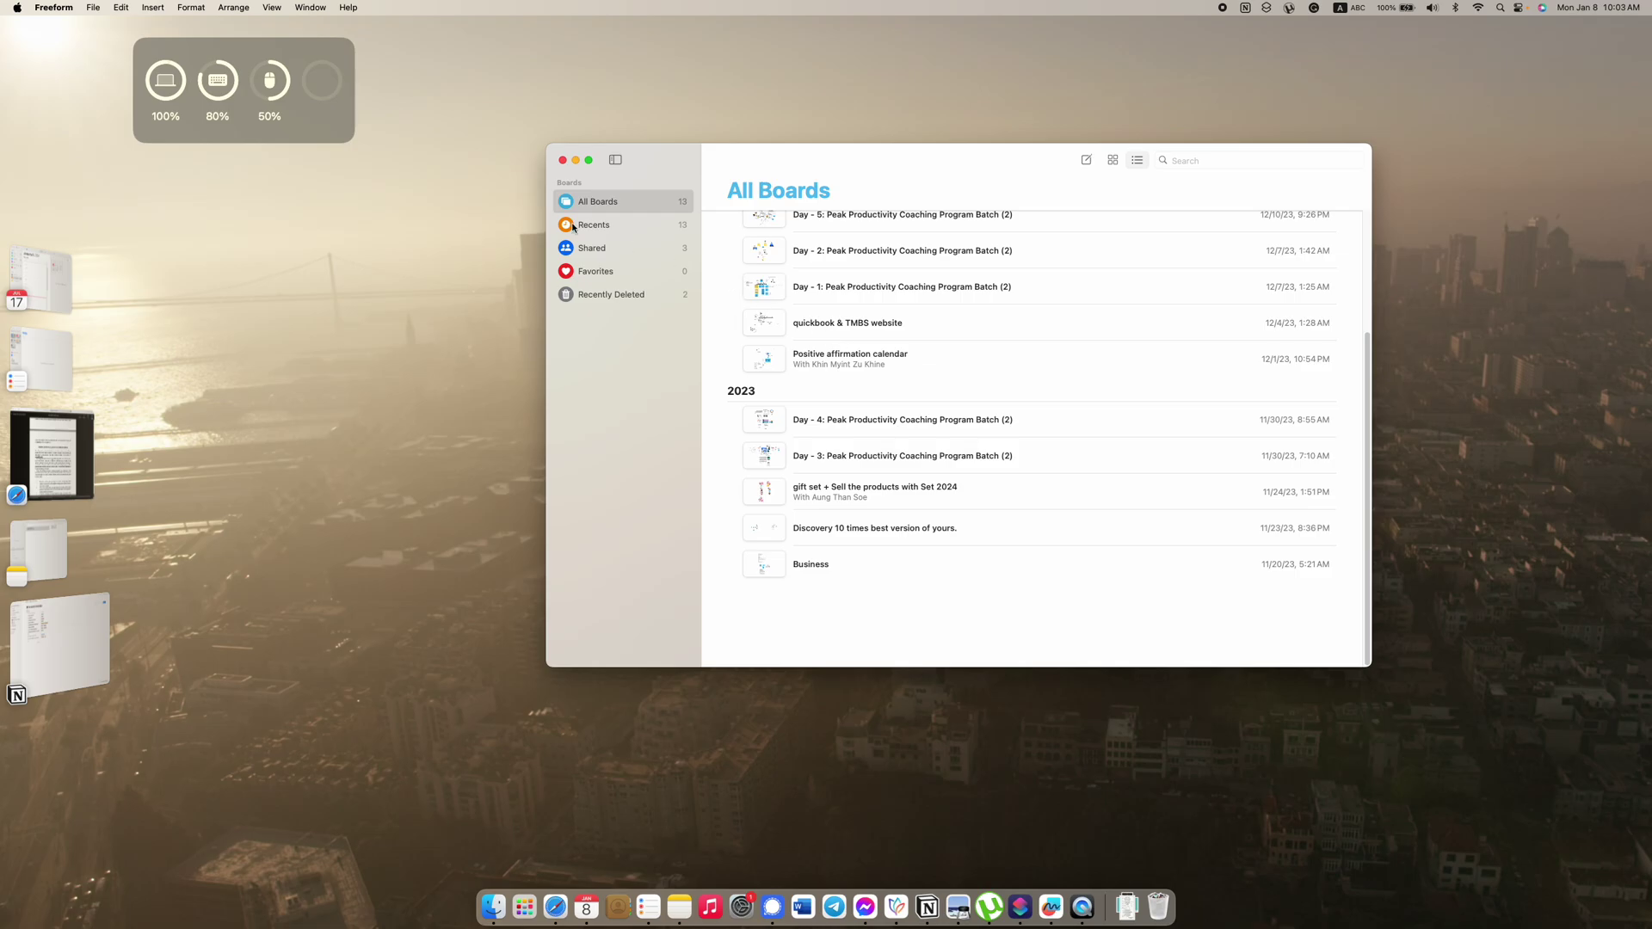
{"action": "left_click", "coordinate": [563, 161]}
{"action": "left_click", "coordinate": [56, 645]}
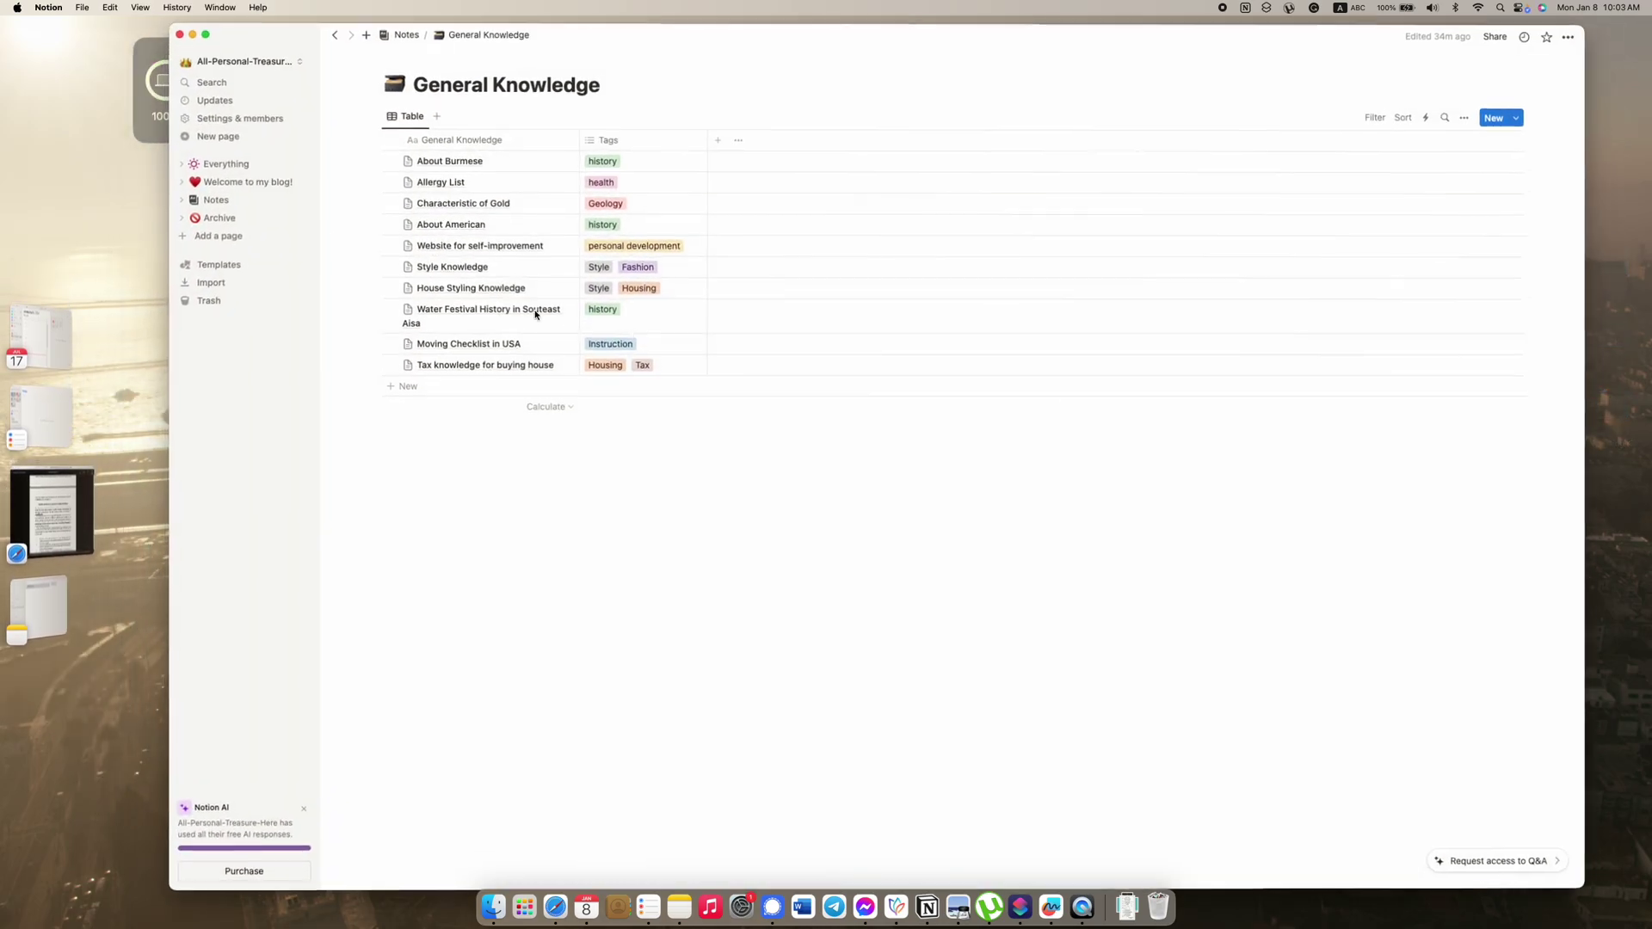
Step: Go through the Everything page to the Notes page and open What/Why/How-to-do (Life Strategy) under Personal Notes
{"action": "left_click_drag", "start_coordinate": [550, 534], "coordinate": [535, 489]}
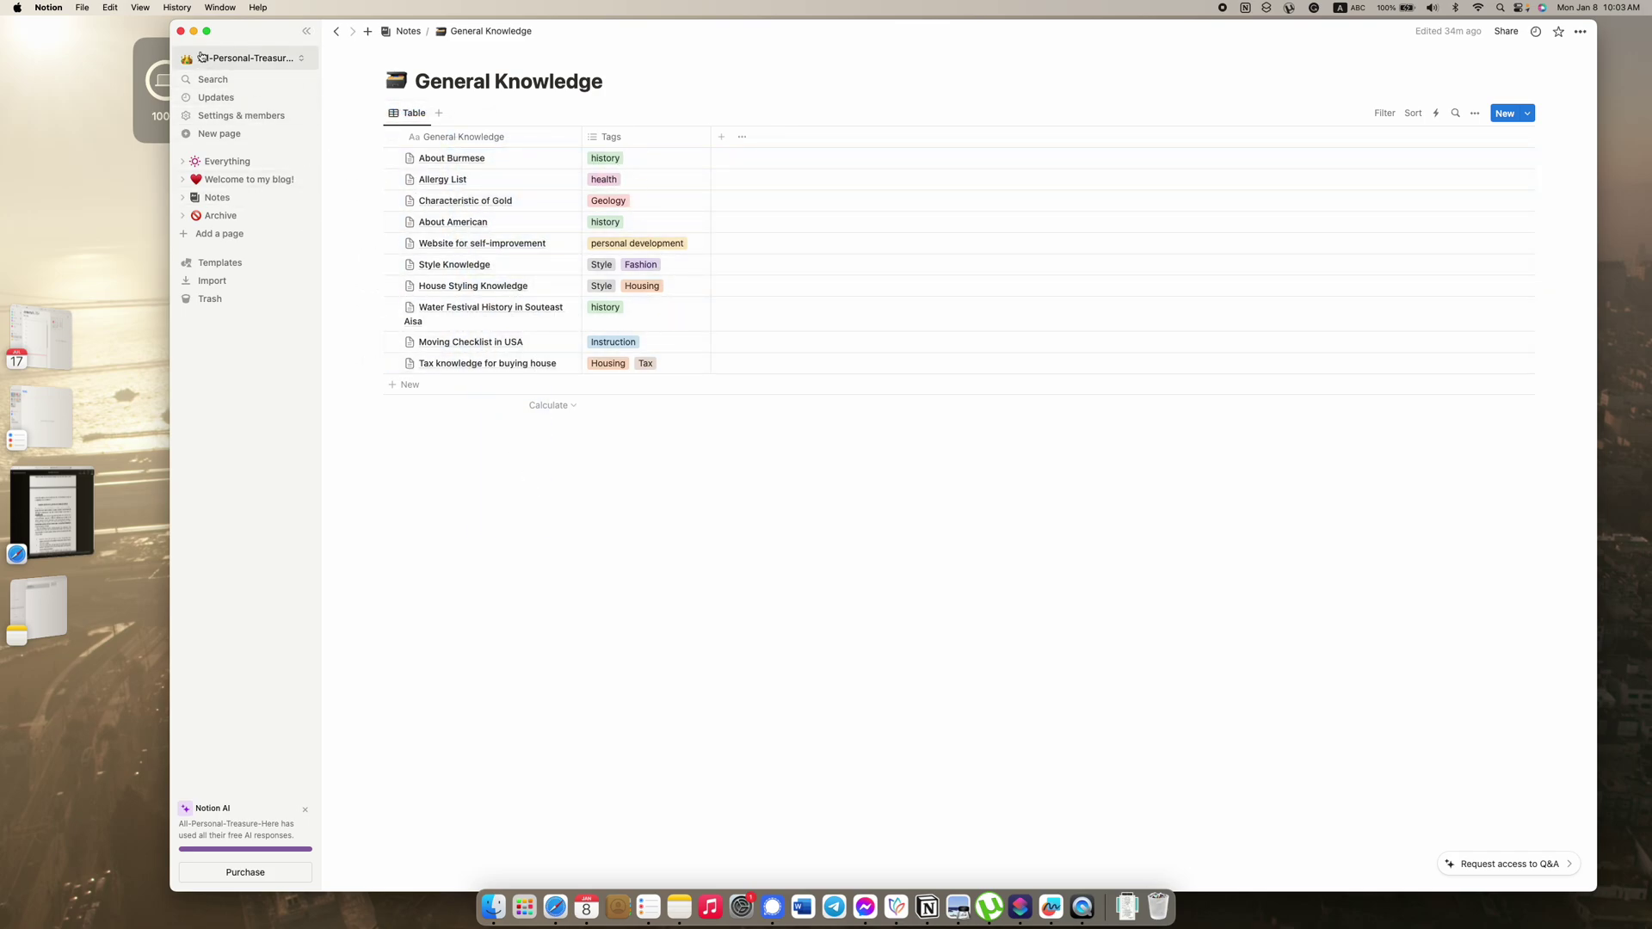
{"action": "left_click", "coordinate": [246, 164]}
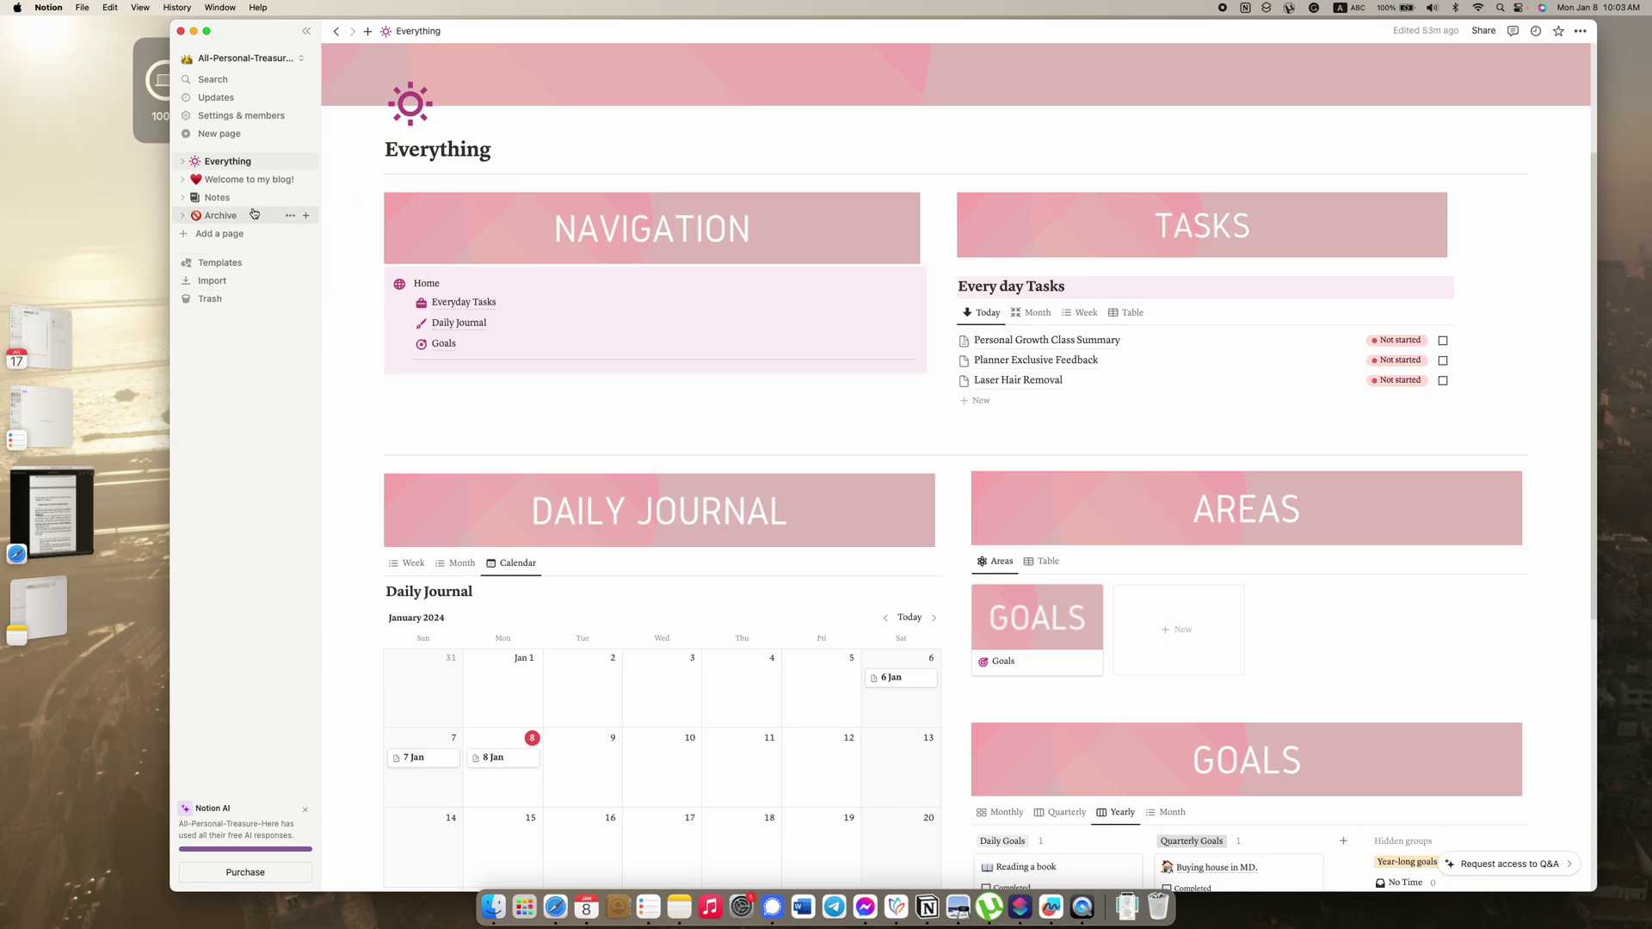
{"action": "left_click", "coordinate": [246, 211]}
{"action": "left_click", "coordinate": [225, 197]}
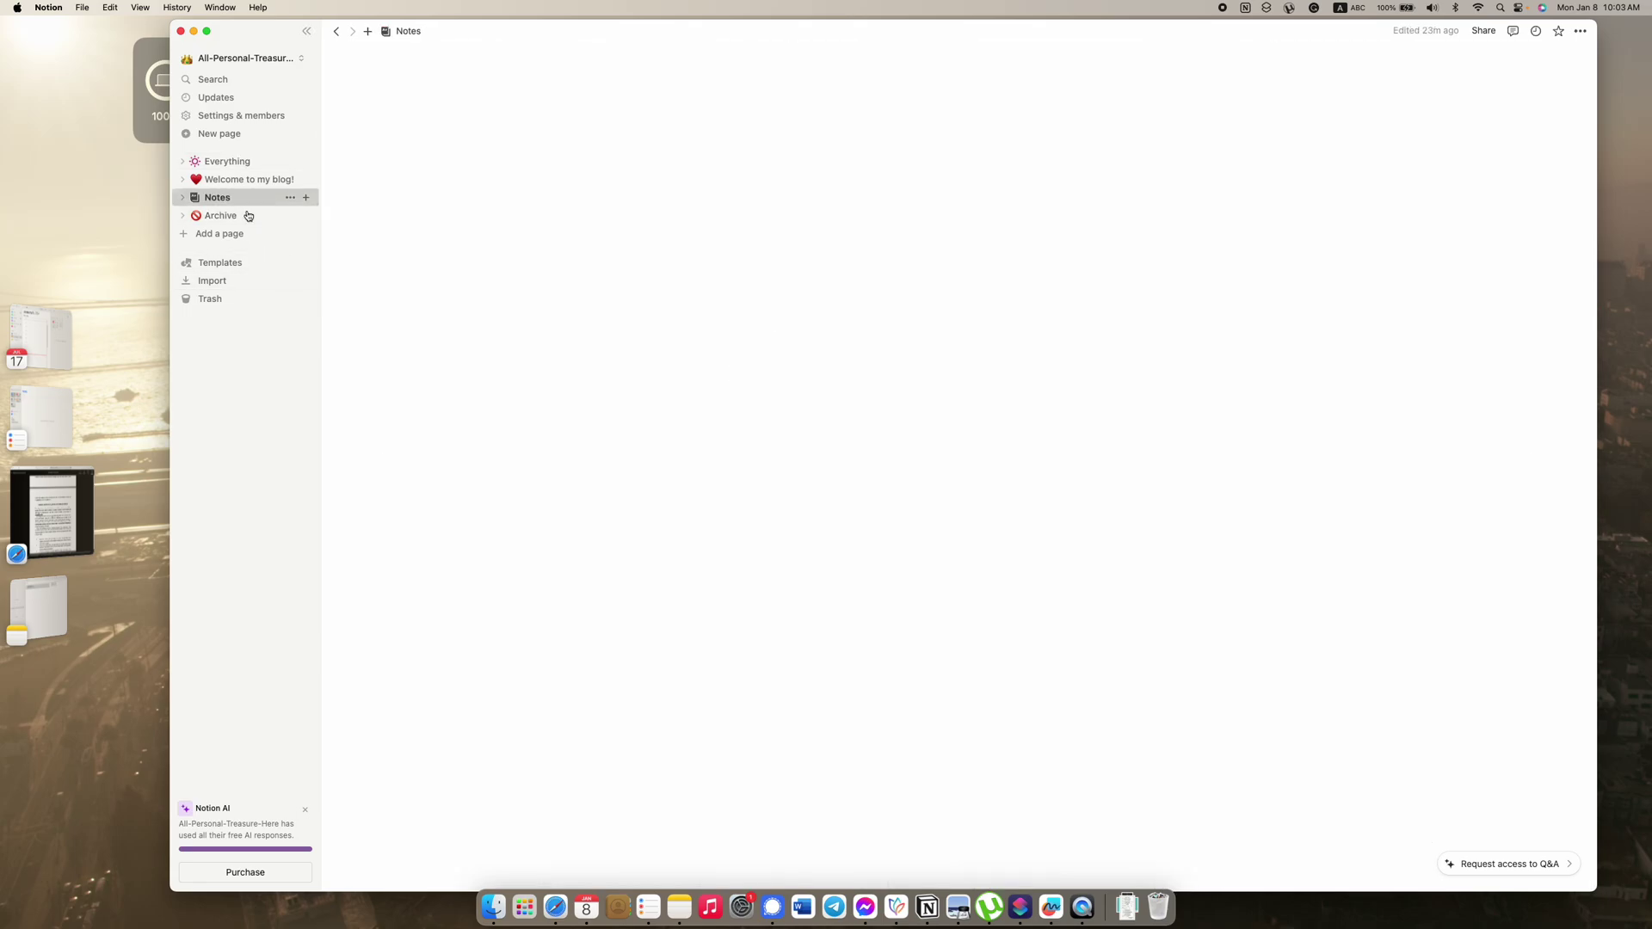
{"action": "scroll", "coordinate": [587, 469], "scroll_direction": "down", "scroll_amount": 3}
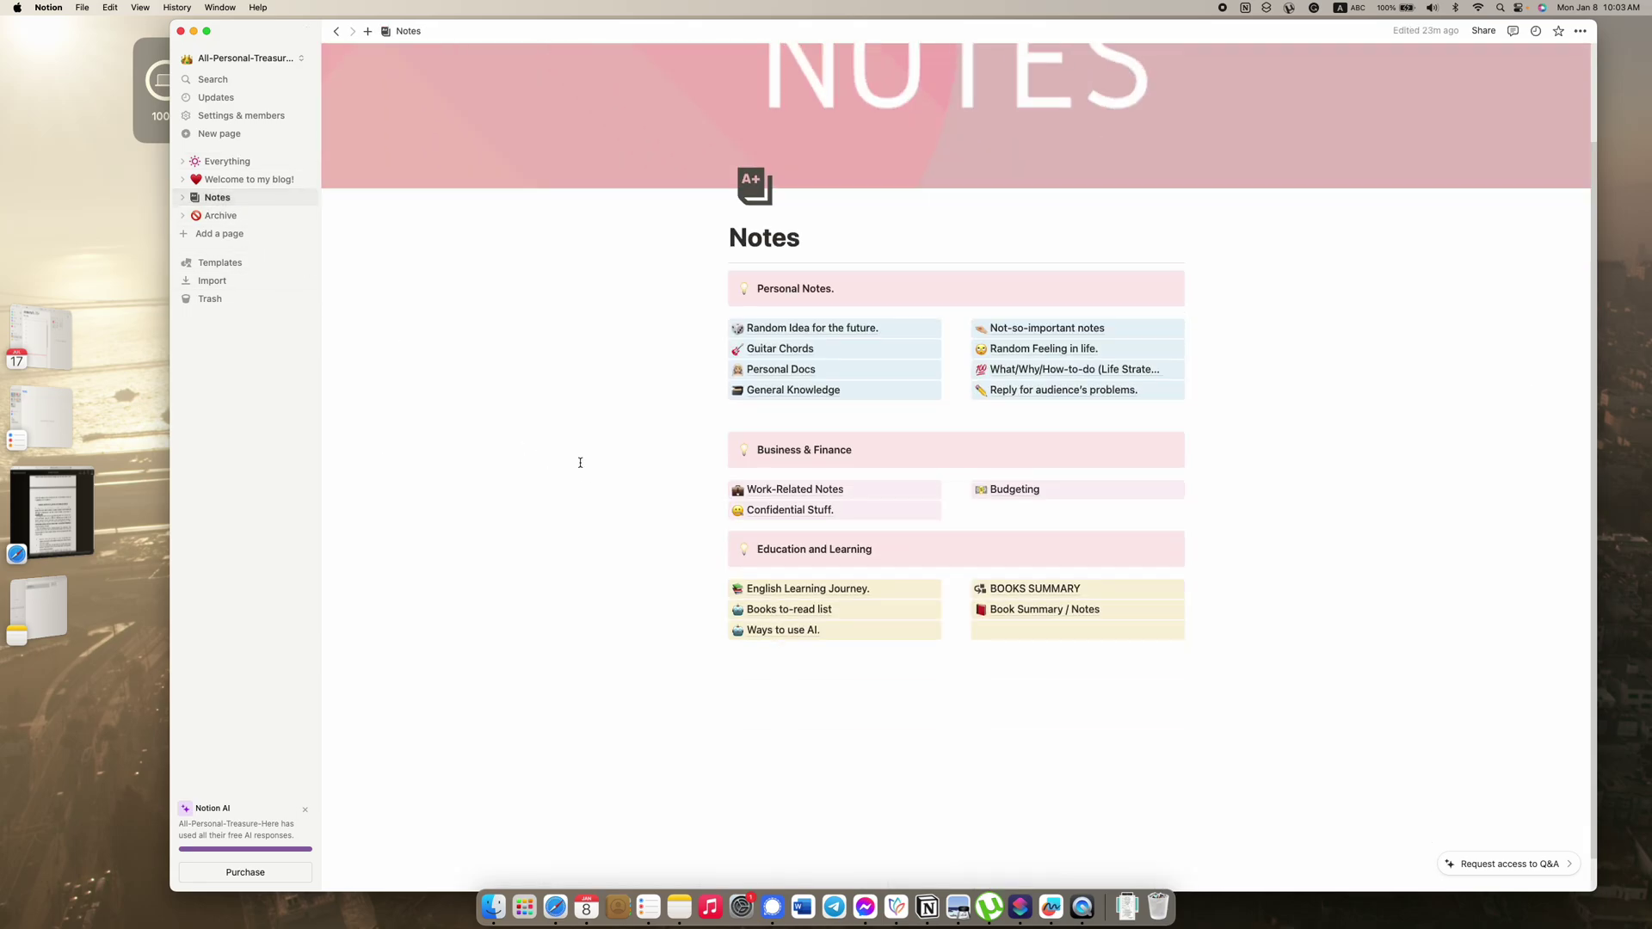
{"action": "left_click", "coordinate": [1027, 374]}
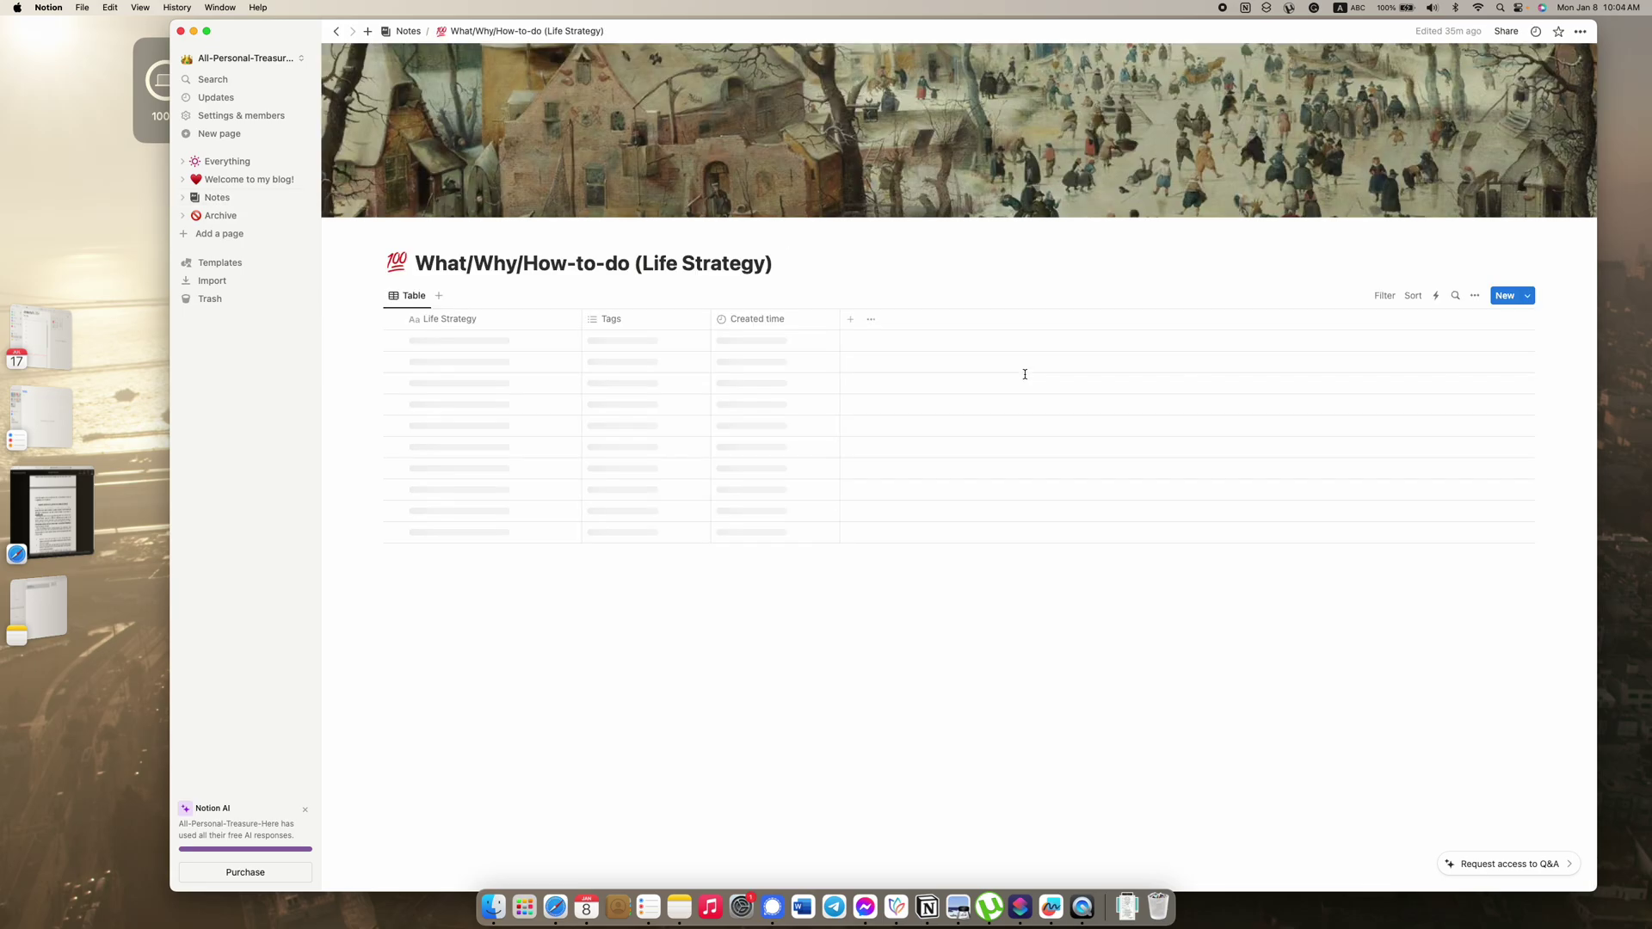
{"action": "scroll", "coordinate": [690, 695], "scroll_direction": "down", "scroll_amount": 3}
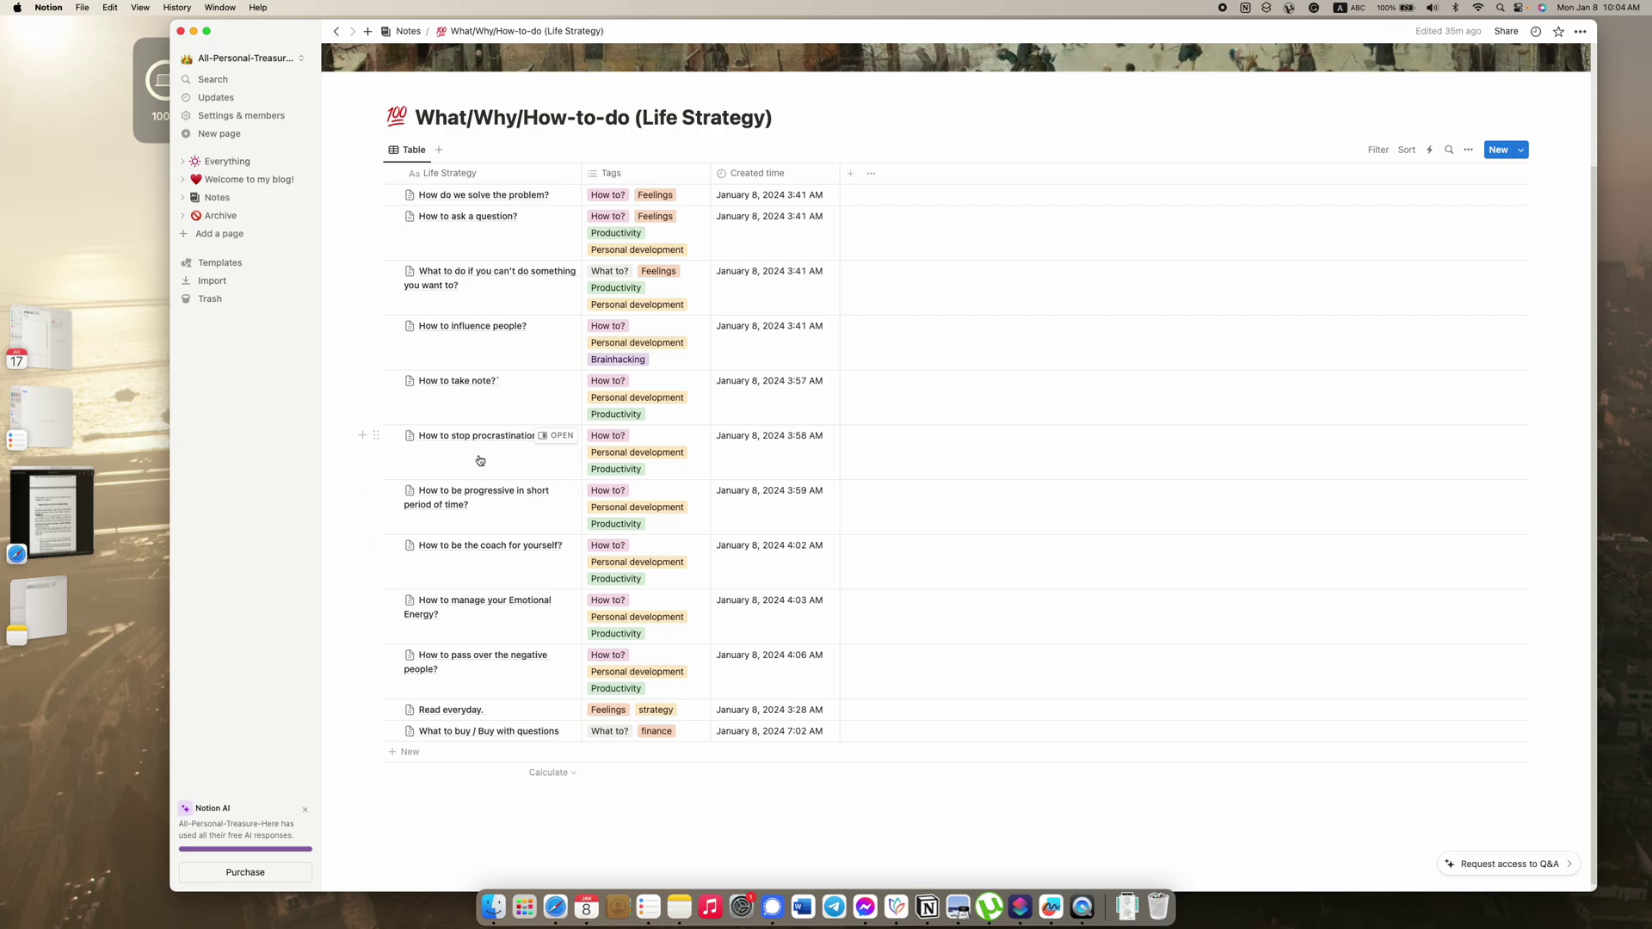
Step: Open the "How to stop procrastination?" entry in the Life Strategy table, view its notes, and close it
{"action": "left_click", "coordinate": [548, 436]}
{"action": "left_click_drag", "start_coordinate": [963, 382], "coordinate": [897, 235]}
{"action": "left_click", "coordinate": [1050, 415]}
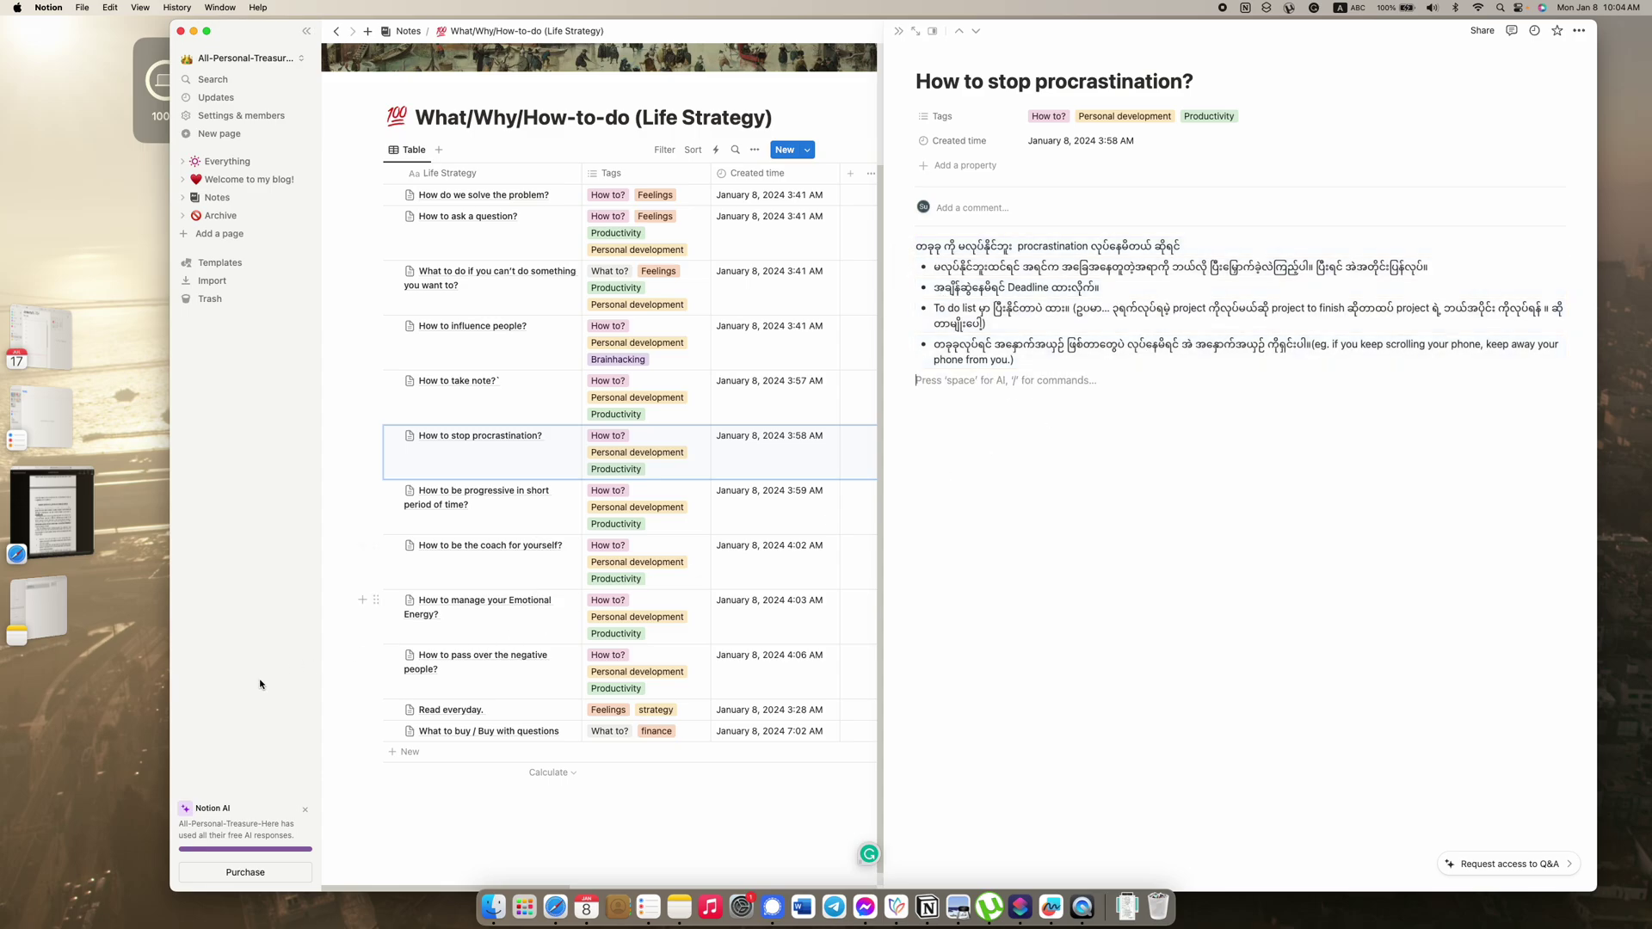
{"action": "left_click", "coordinate": [785, 811]}
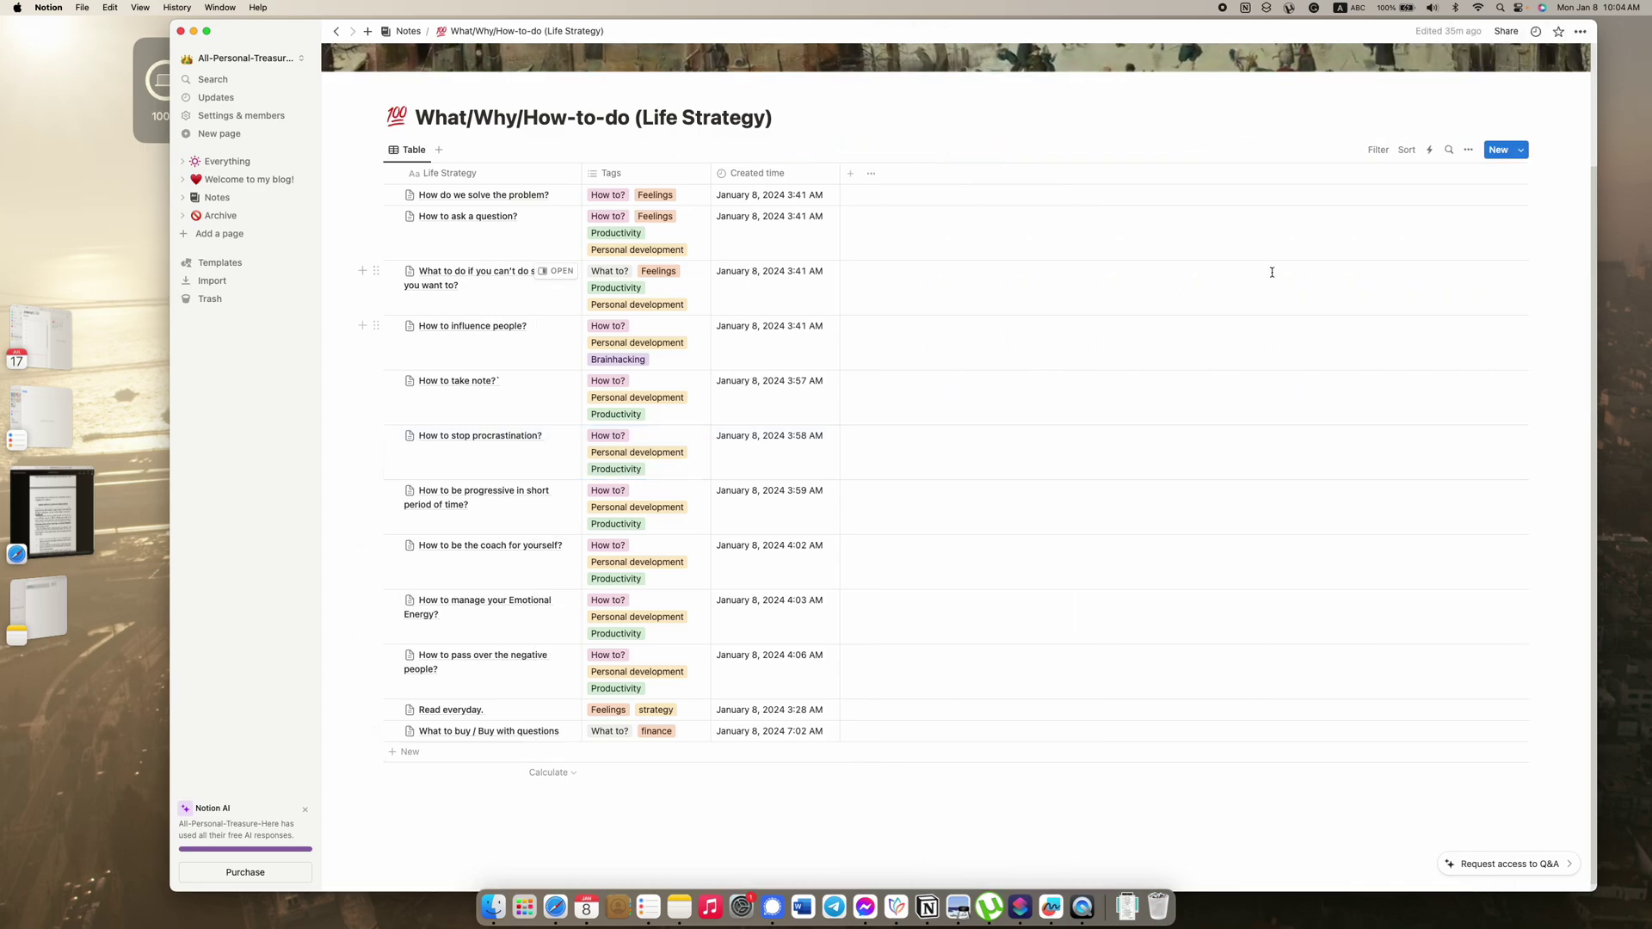
{"action": "left_click", "coordinate": [520, 464]}
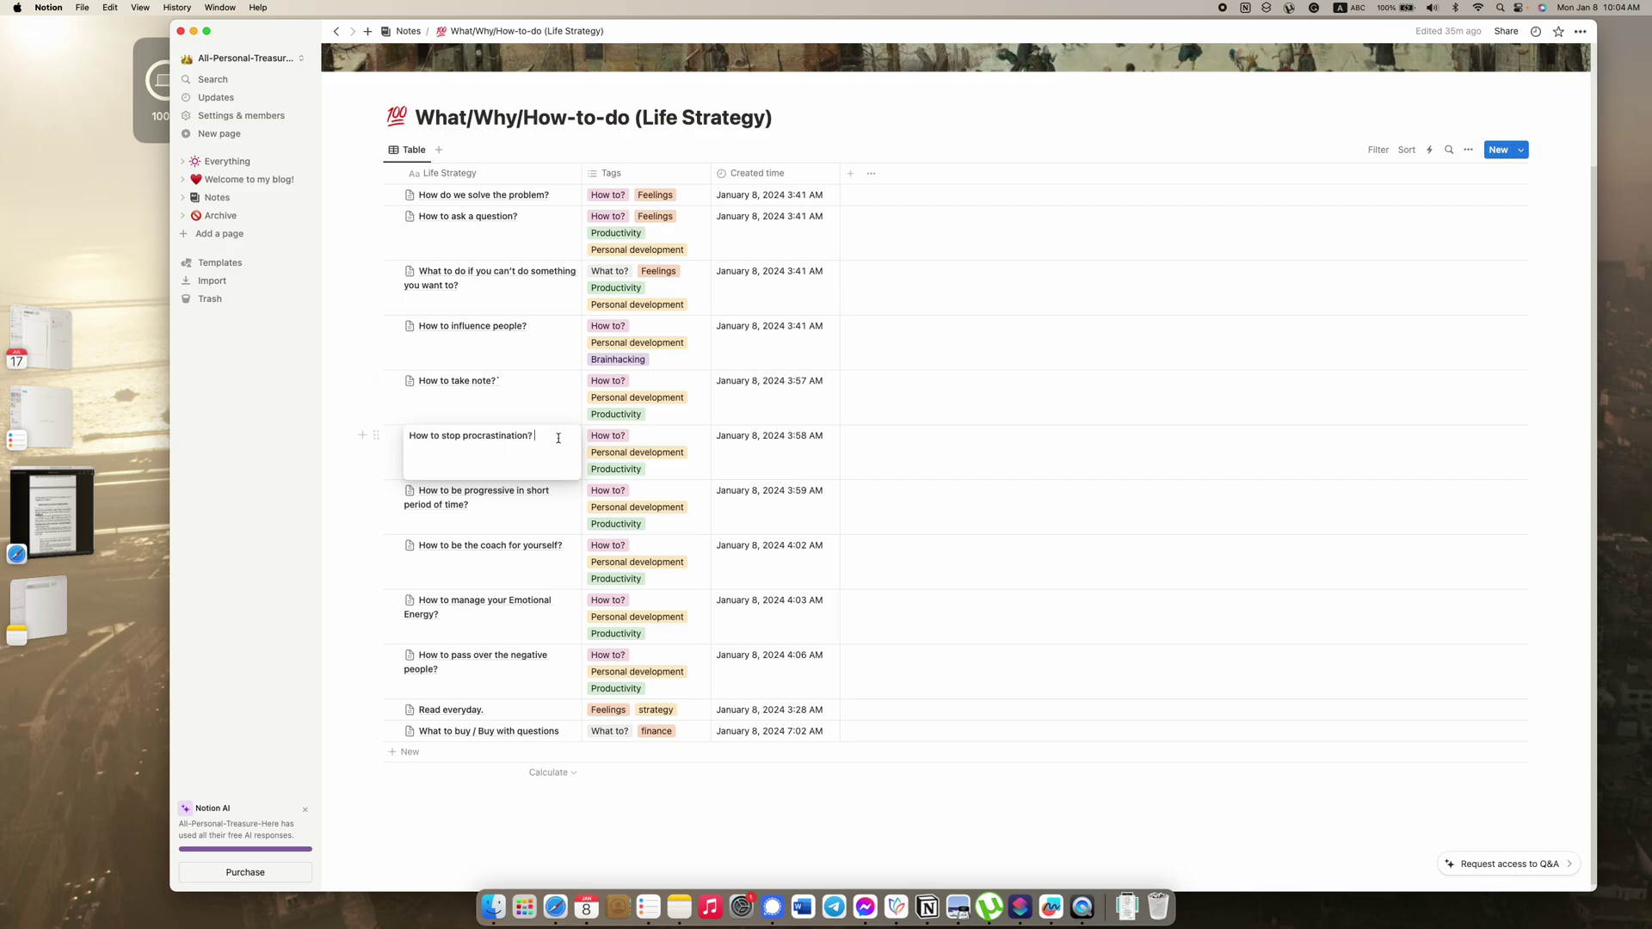
{"action": "key", "text": "Escape"}
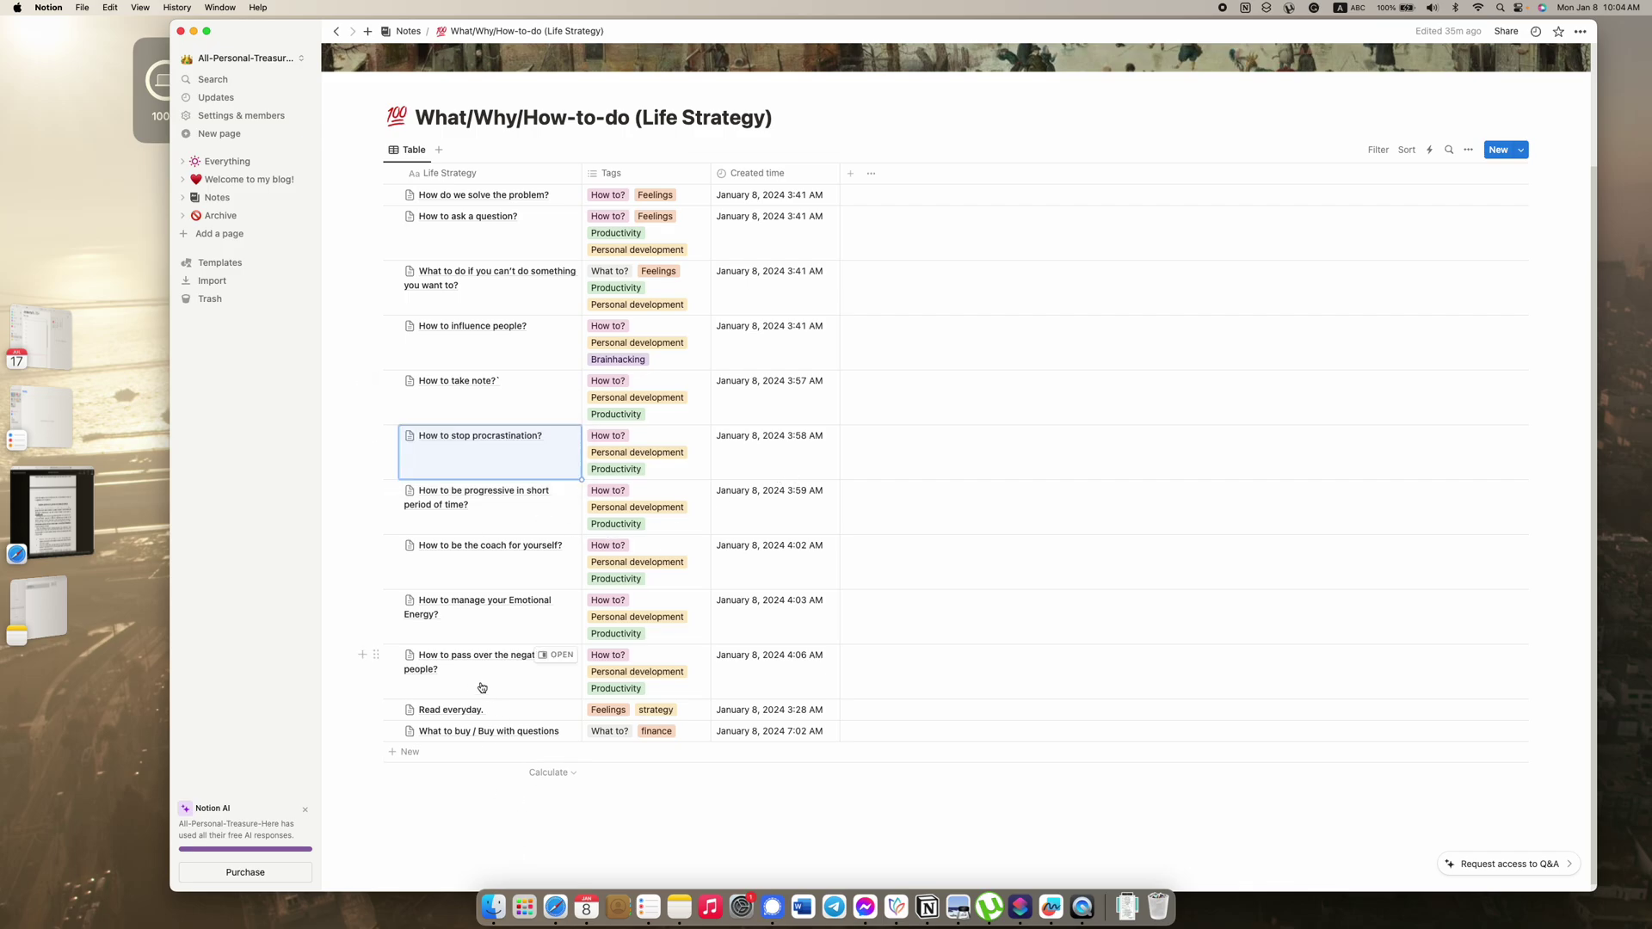
Step: Open the "What to buy / Buy with questions" entry and read through its numbered list of buying questions
{"action": "left_click", "coordinate": [536, 734]}
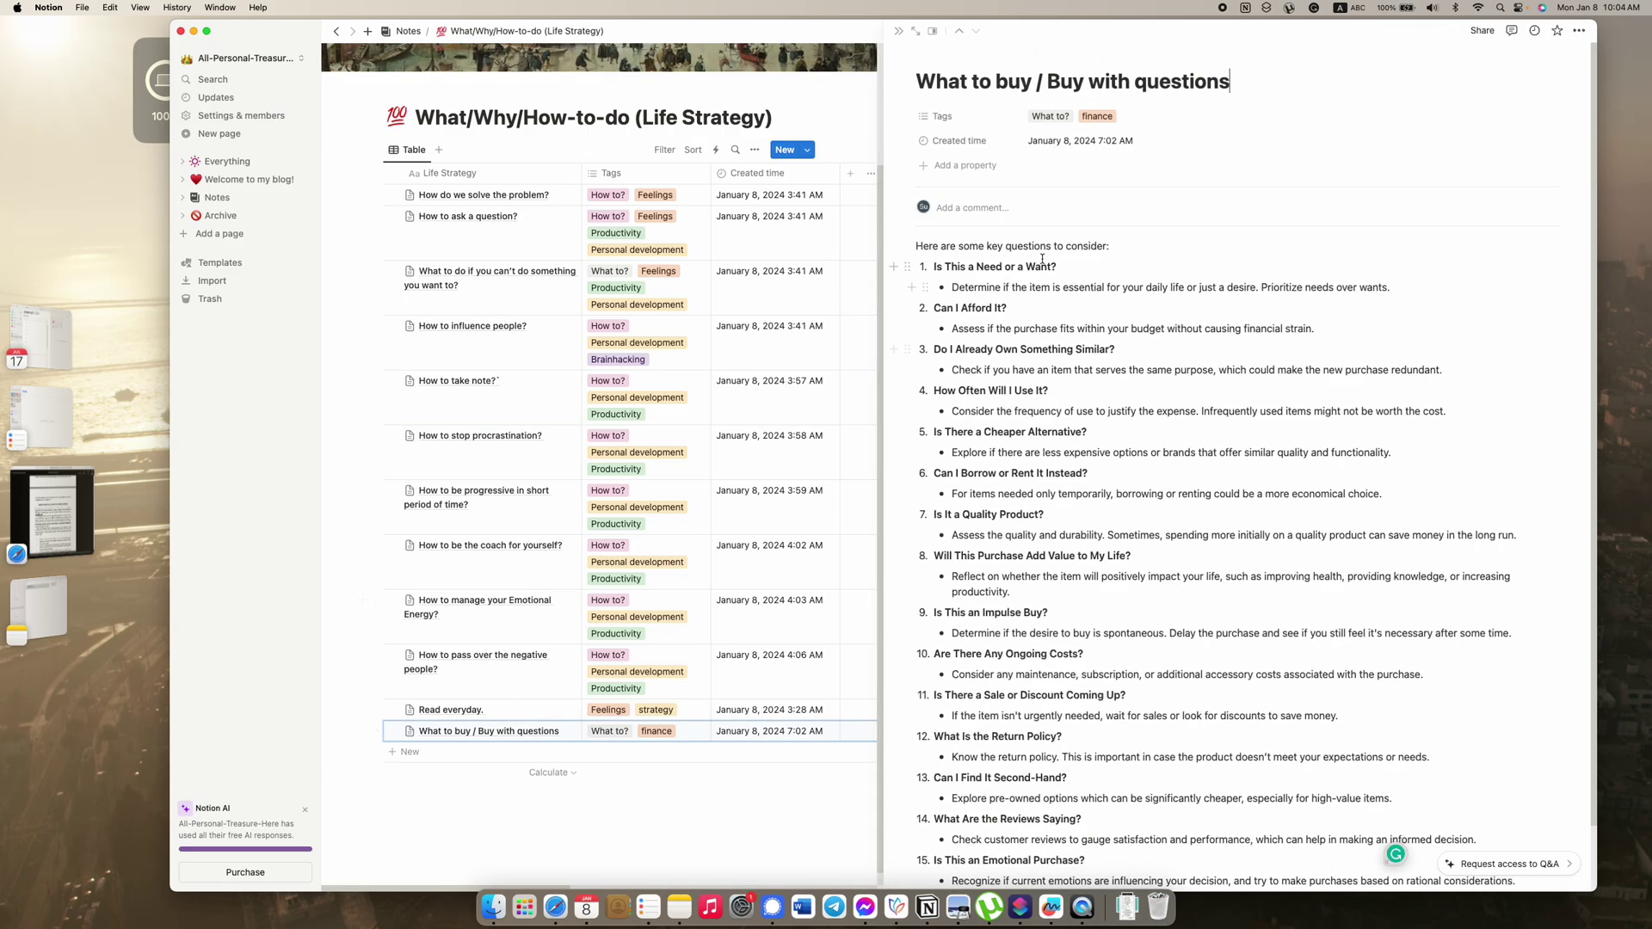
{"action": "scroll", "coordinate": [1164, 393], "scroll_direction": "down", "scroll_amount": 3}
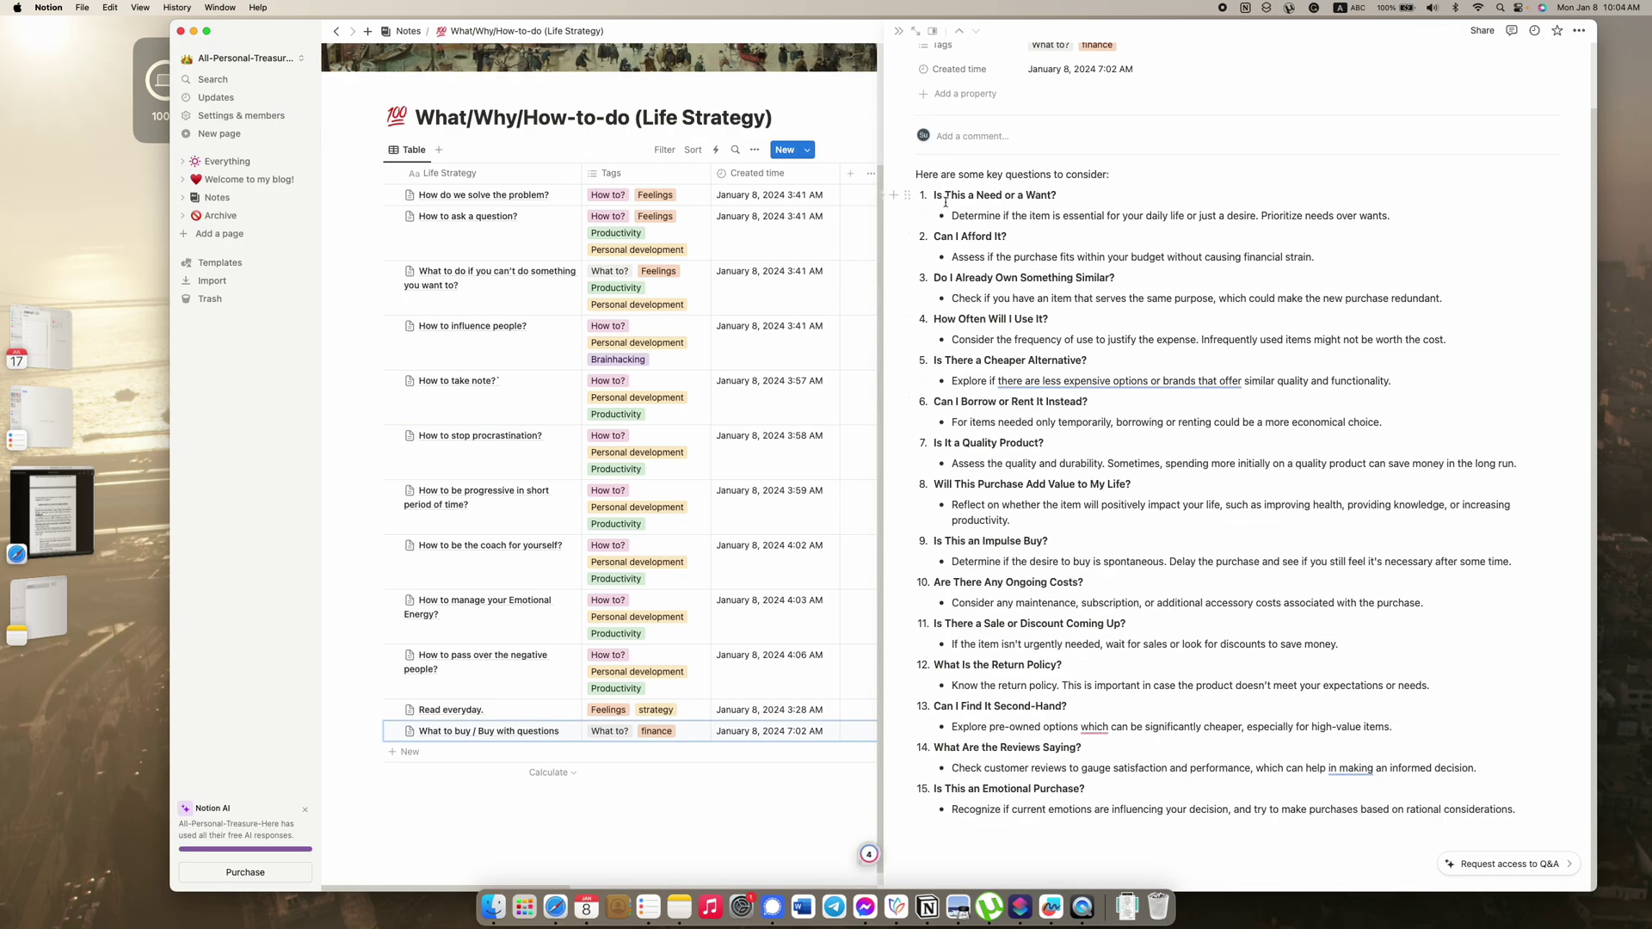
{"action": "left_click_drag", "start_coordinate": [925, 195], "coordinate": [970, 246]}
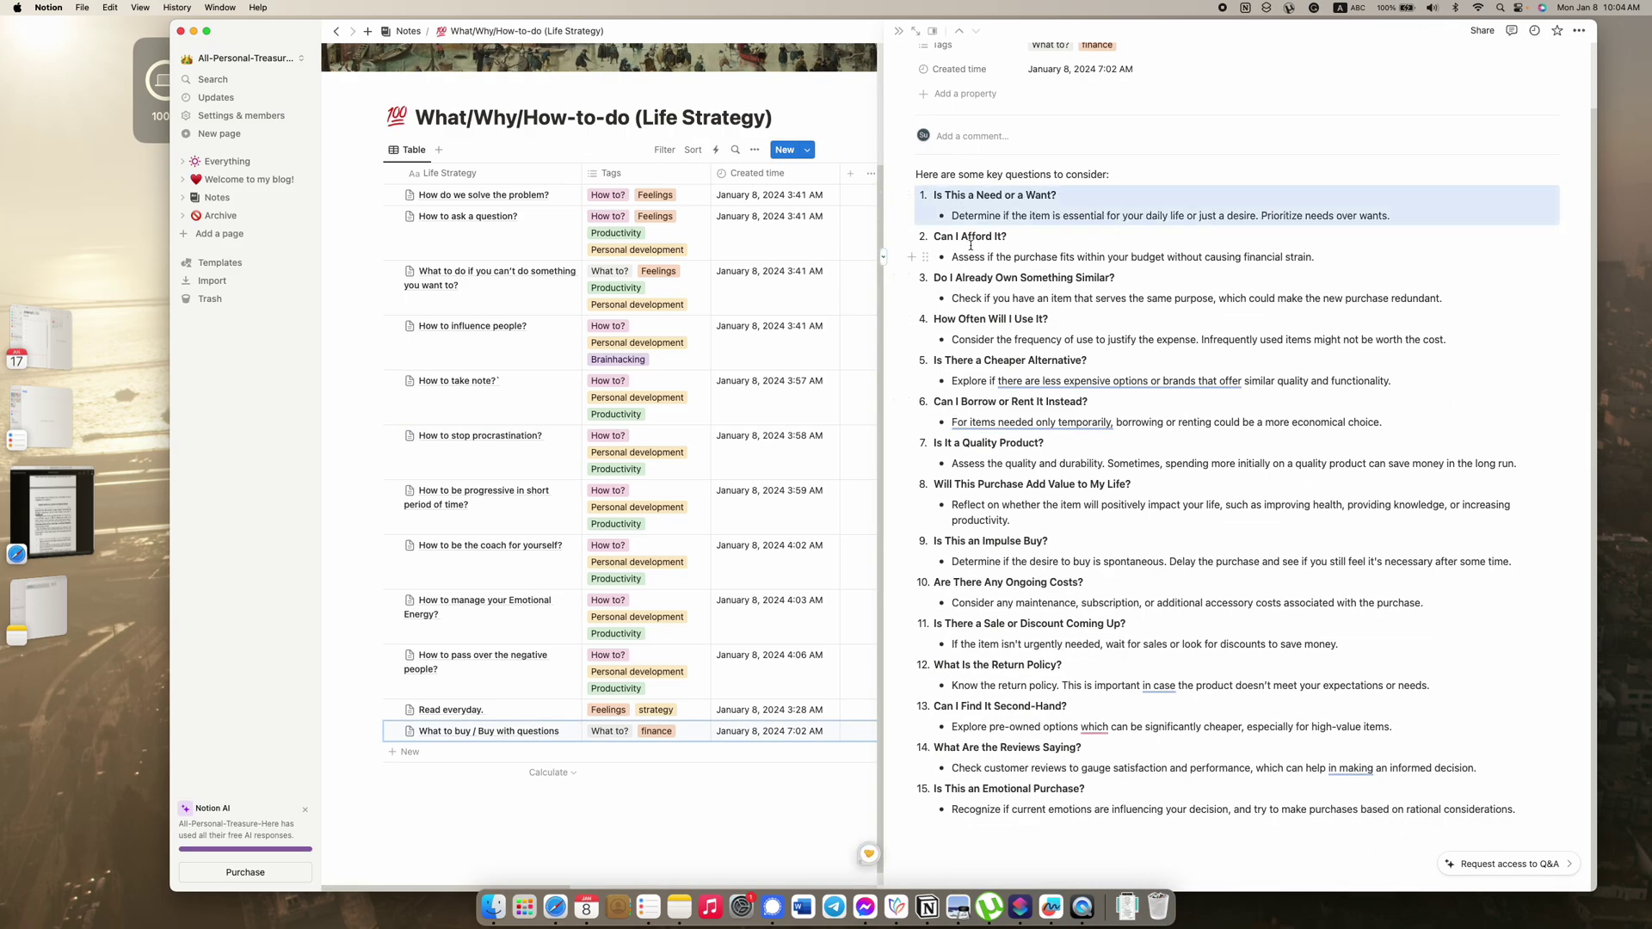
{"action": "left_click", "coordinate": [971, 245]}
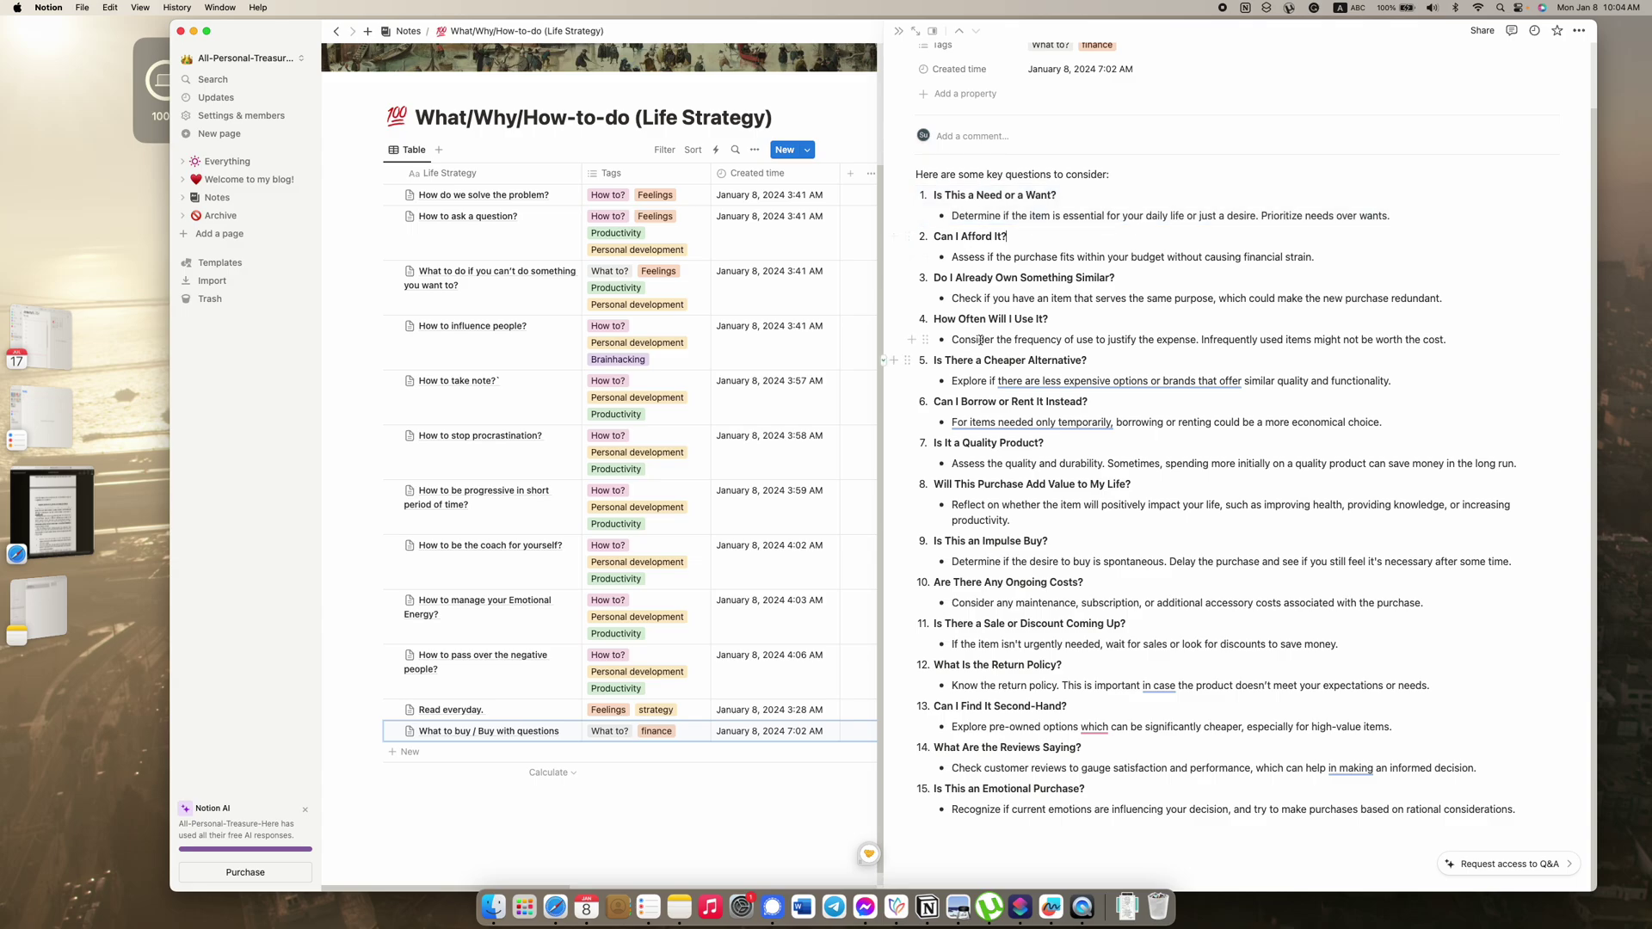
{"action": "left_click_drag", "start_coordinate": [988, 319], "coordinate": [1004, 318]}
{"action": "triple_click", "coordinate": [1003, 318]}
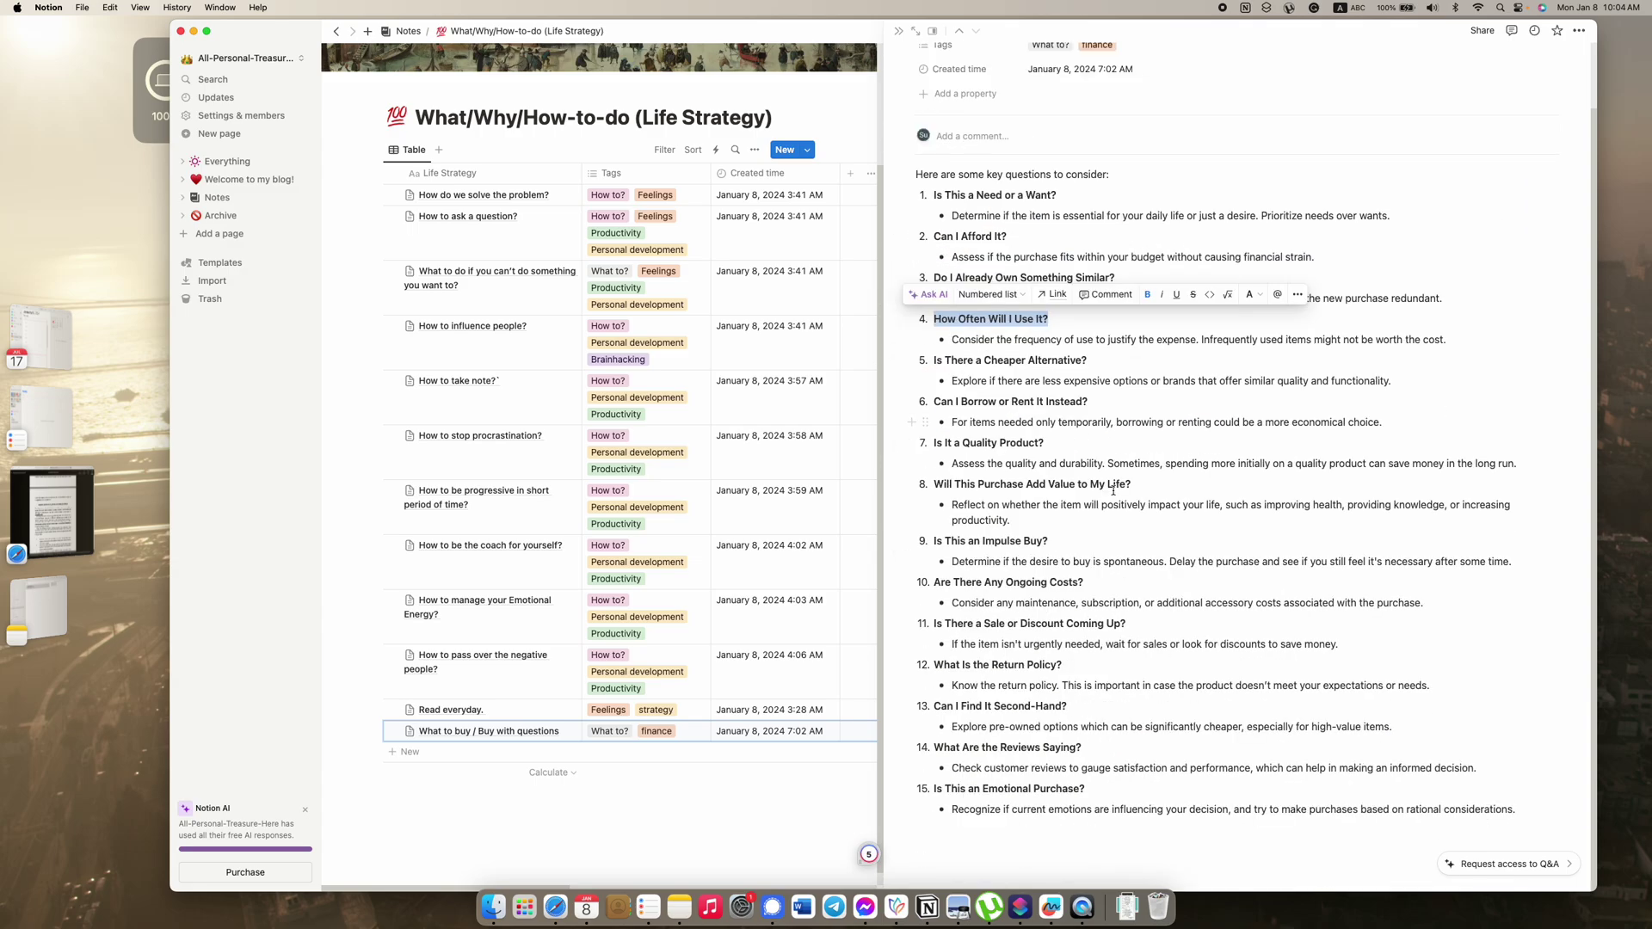
{"action": "left_click", "coordinate": [1020, 819]}
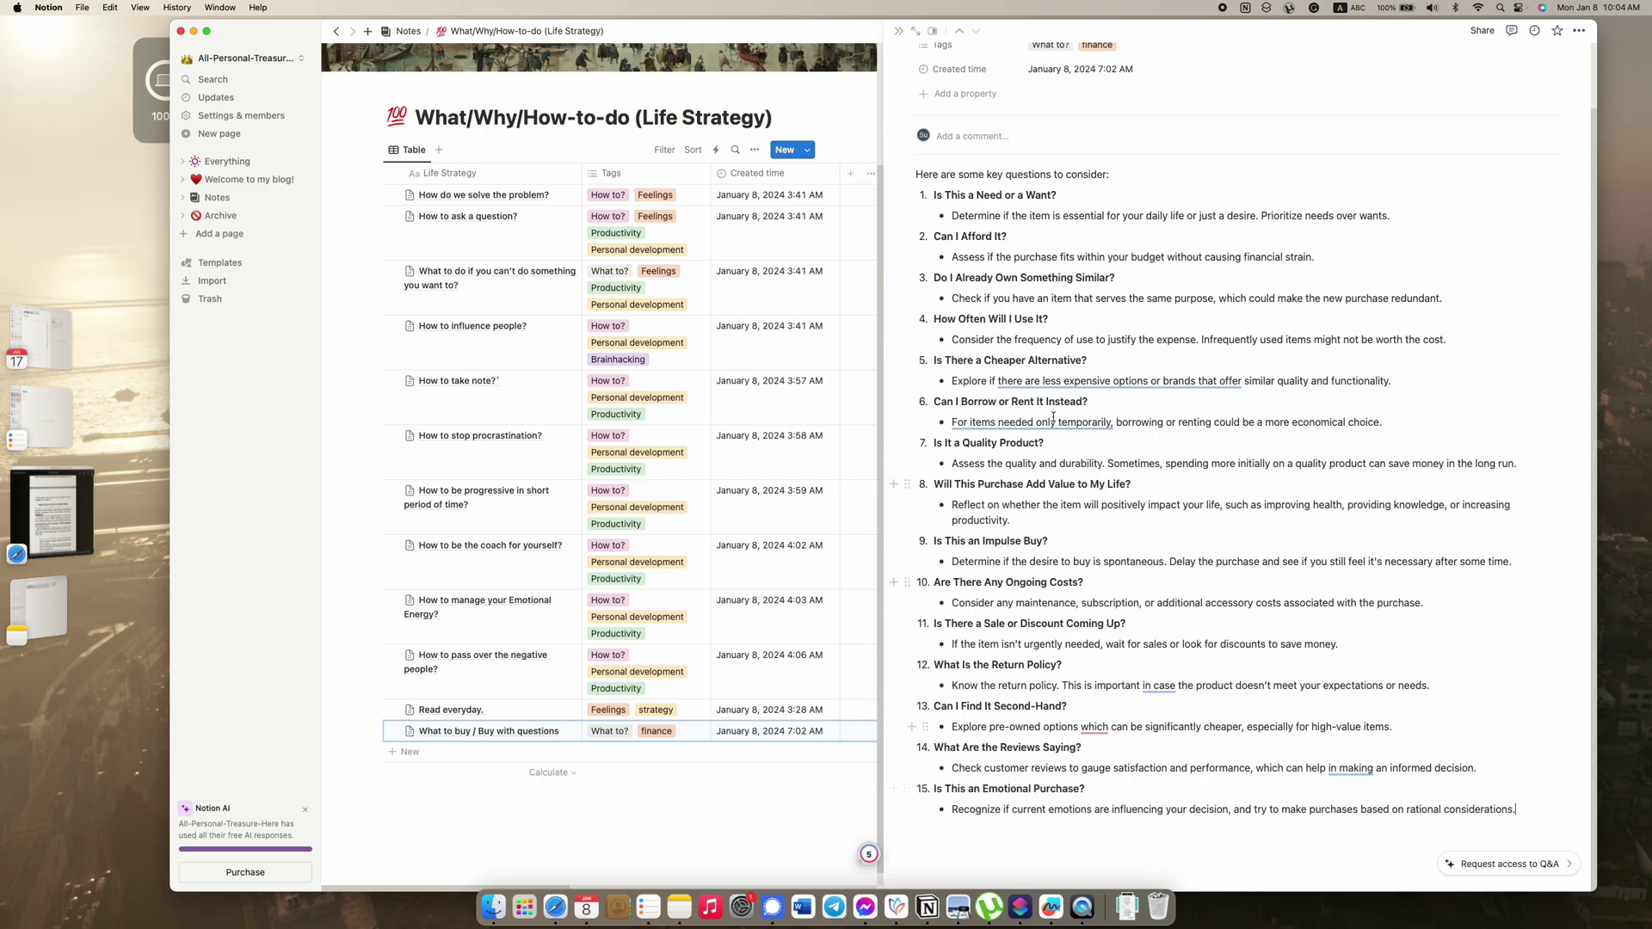
{"action": "scroll", "coordinate": [1054, 417], "scroll_direction": "up", "scroll_amount": 2}
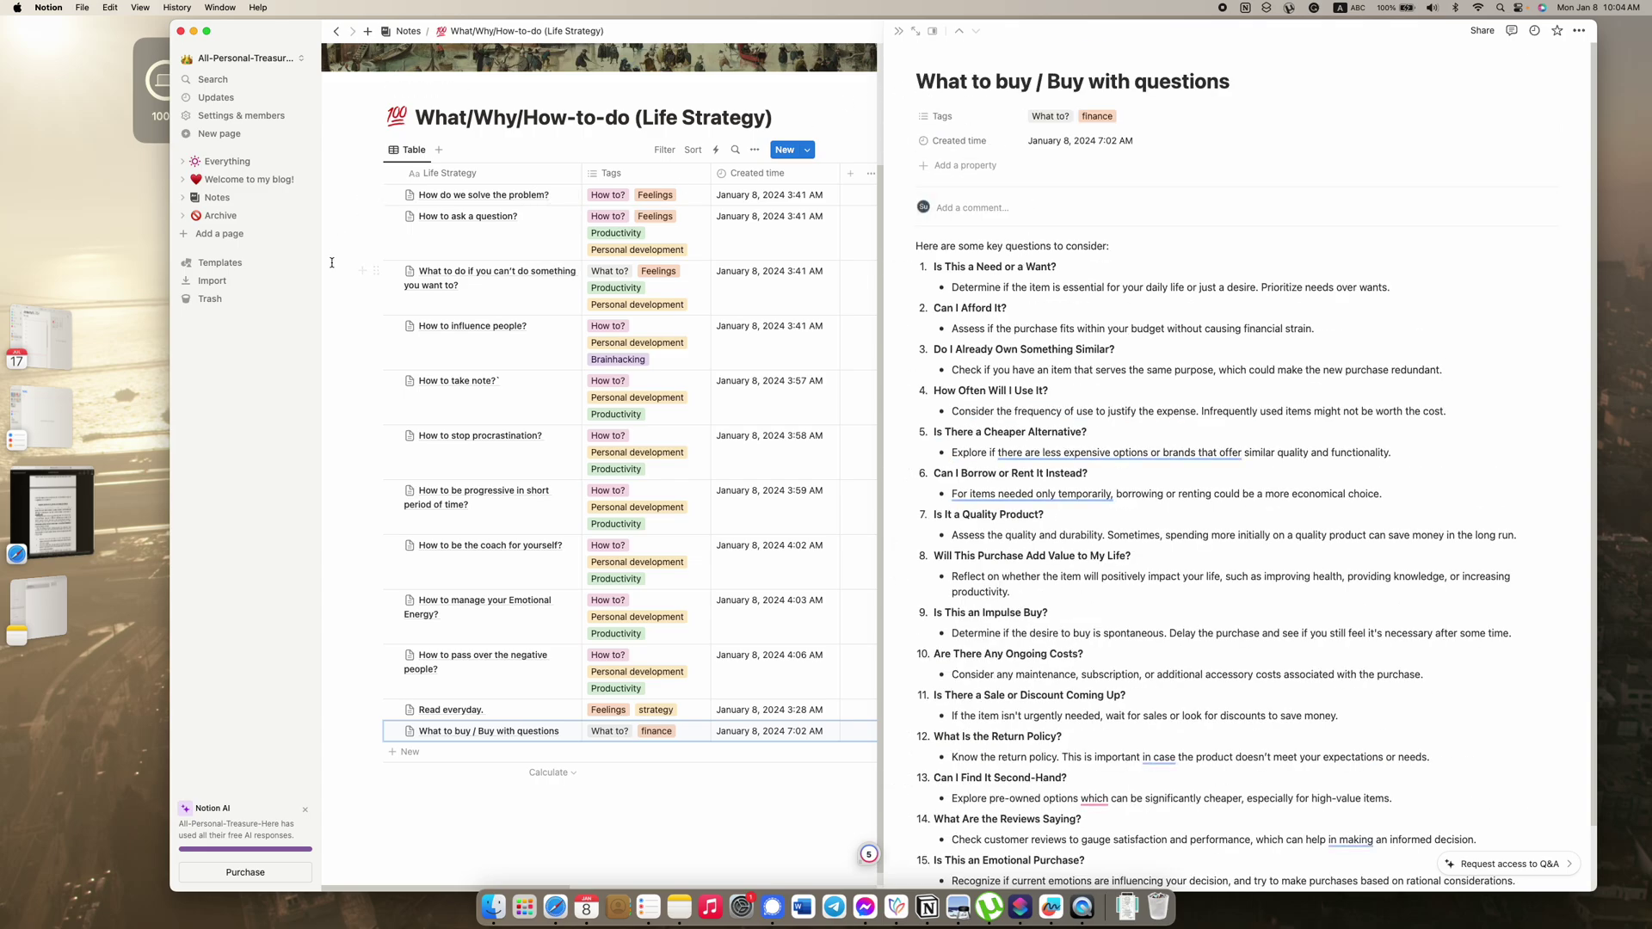
Step: Switch to Apple Notes to show its folders, and return to the Notes page in Notion
{"action": "left_click", "coordinate": [679, 907]}
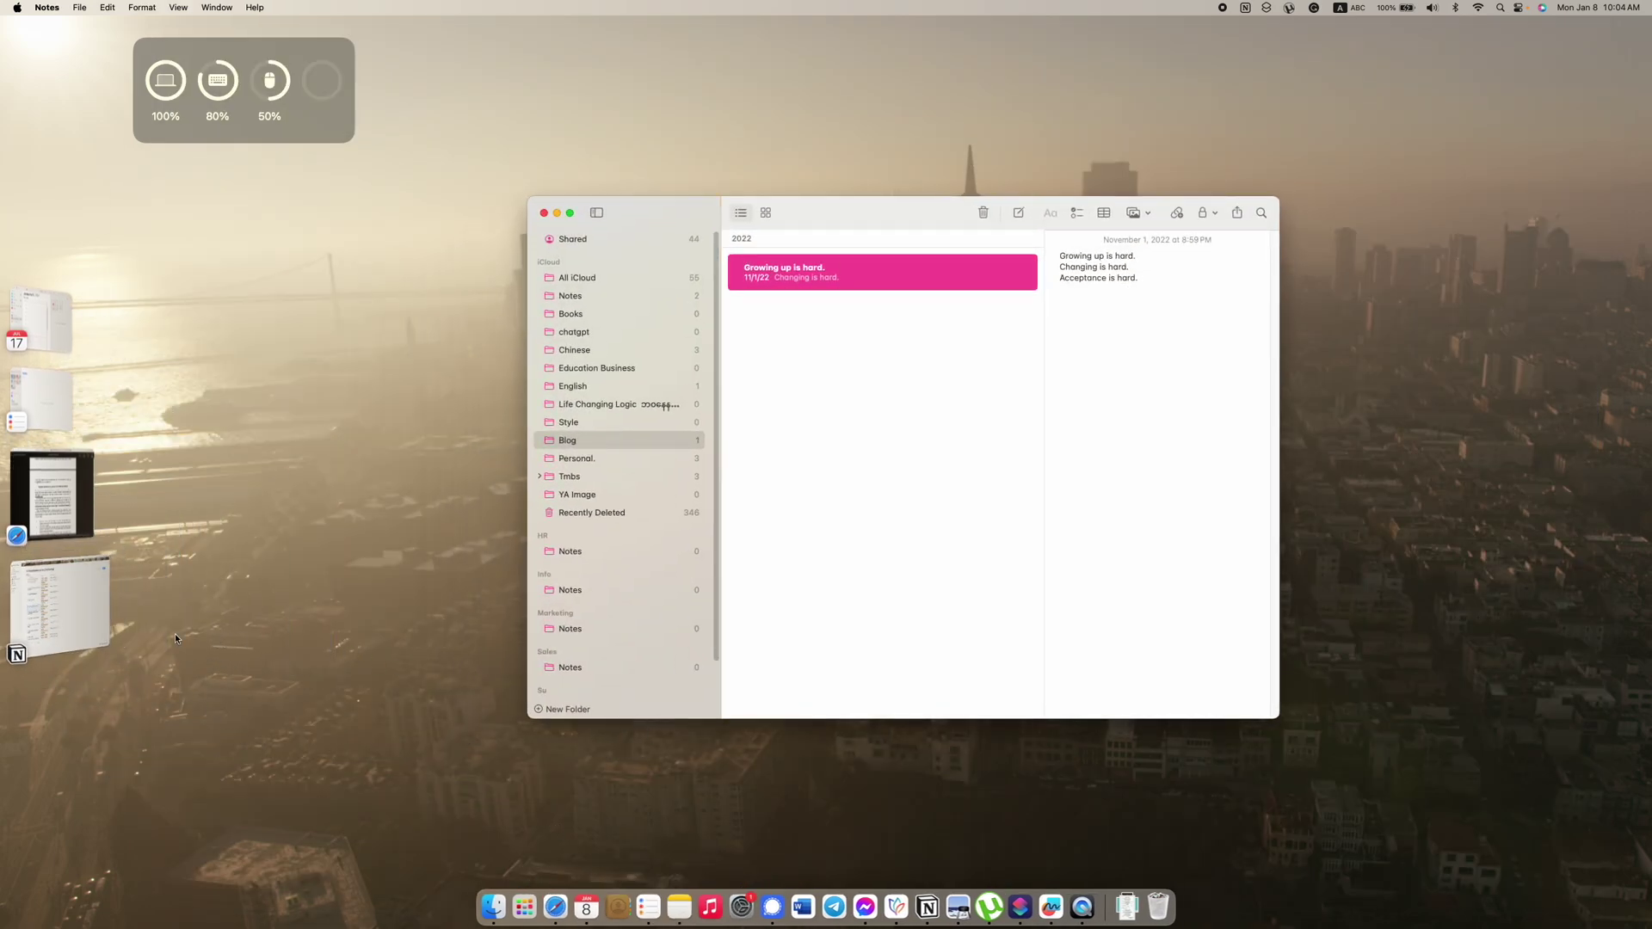
{"action": "left_click", "coordinate": [95, 621]}
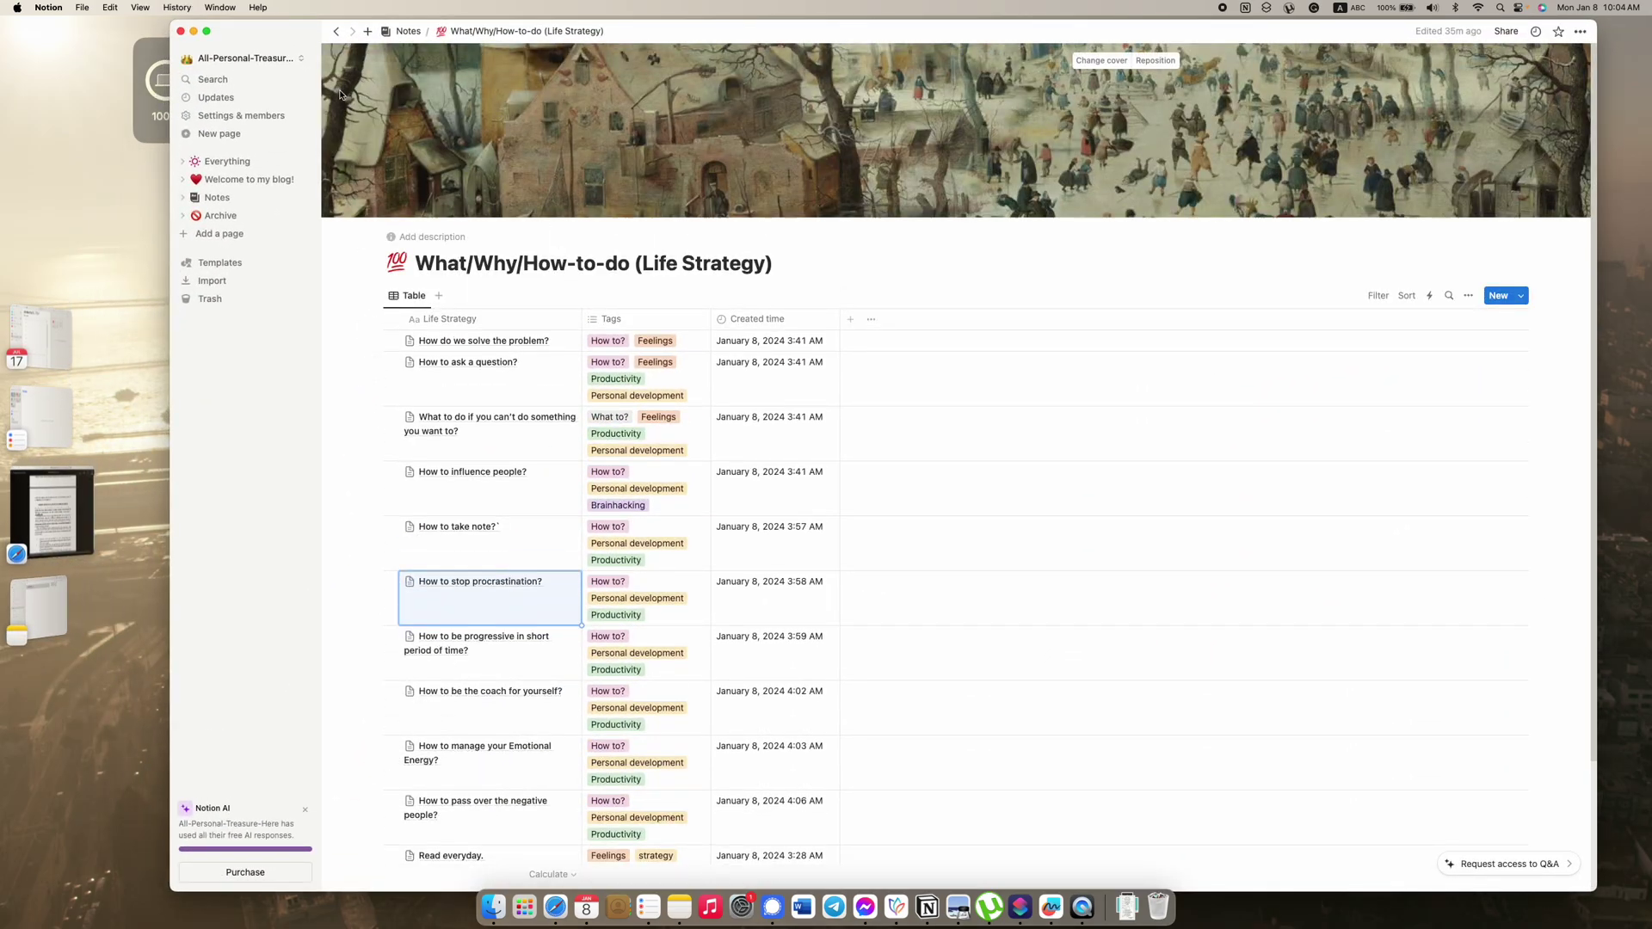
{"action": "left_click", "coordinate": [408, 31]}
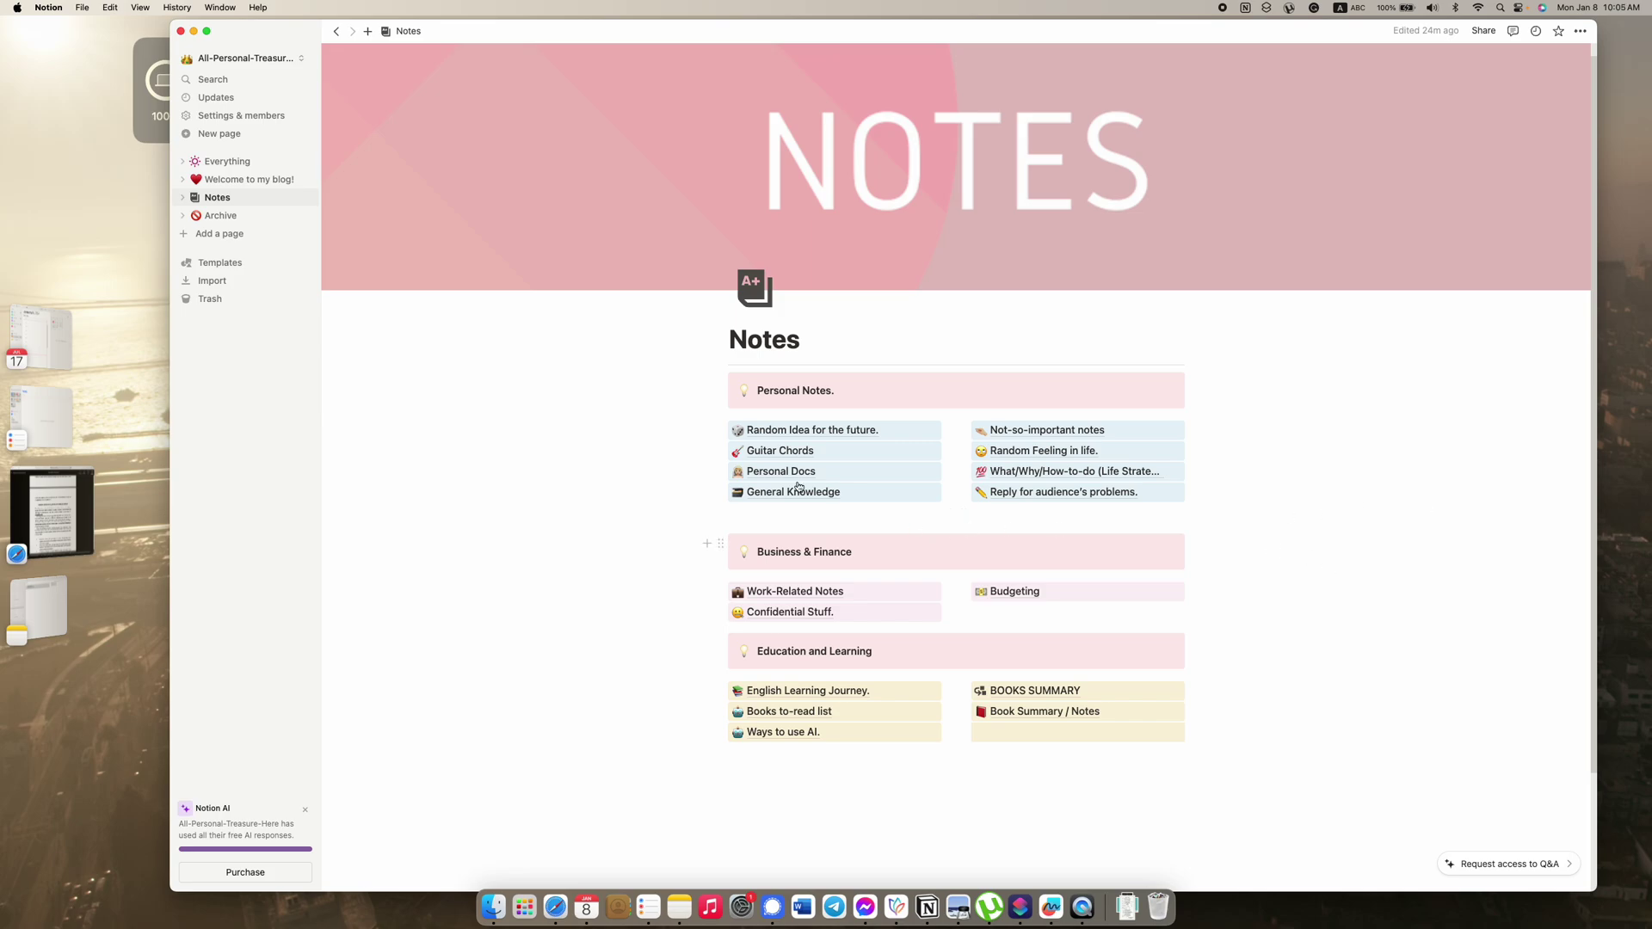
Step: Open the "Random Idea for the future." page to view its table, and go back to the Notes page
{"action": "left_click", "coordinate": [775, 437]}
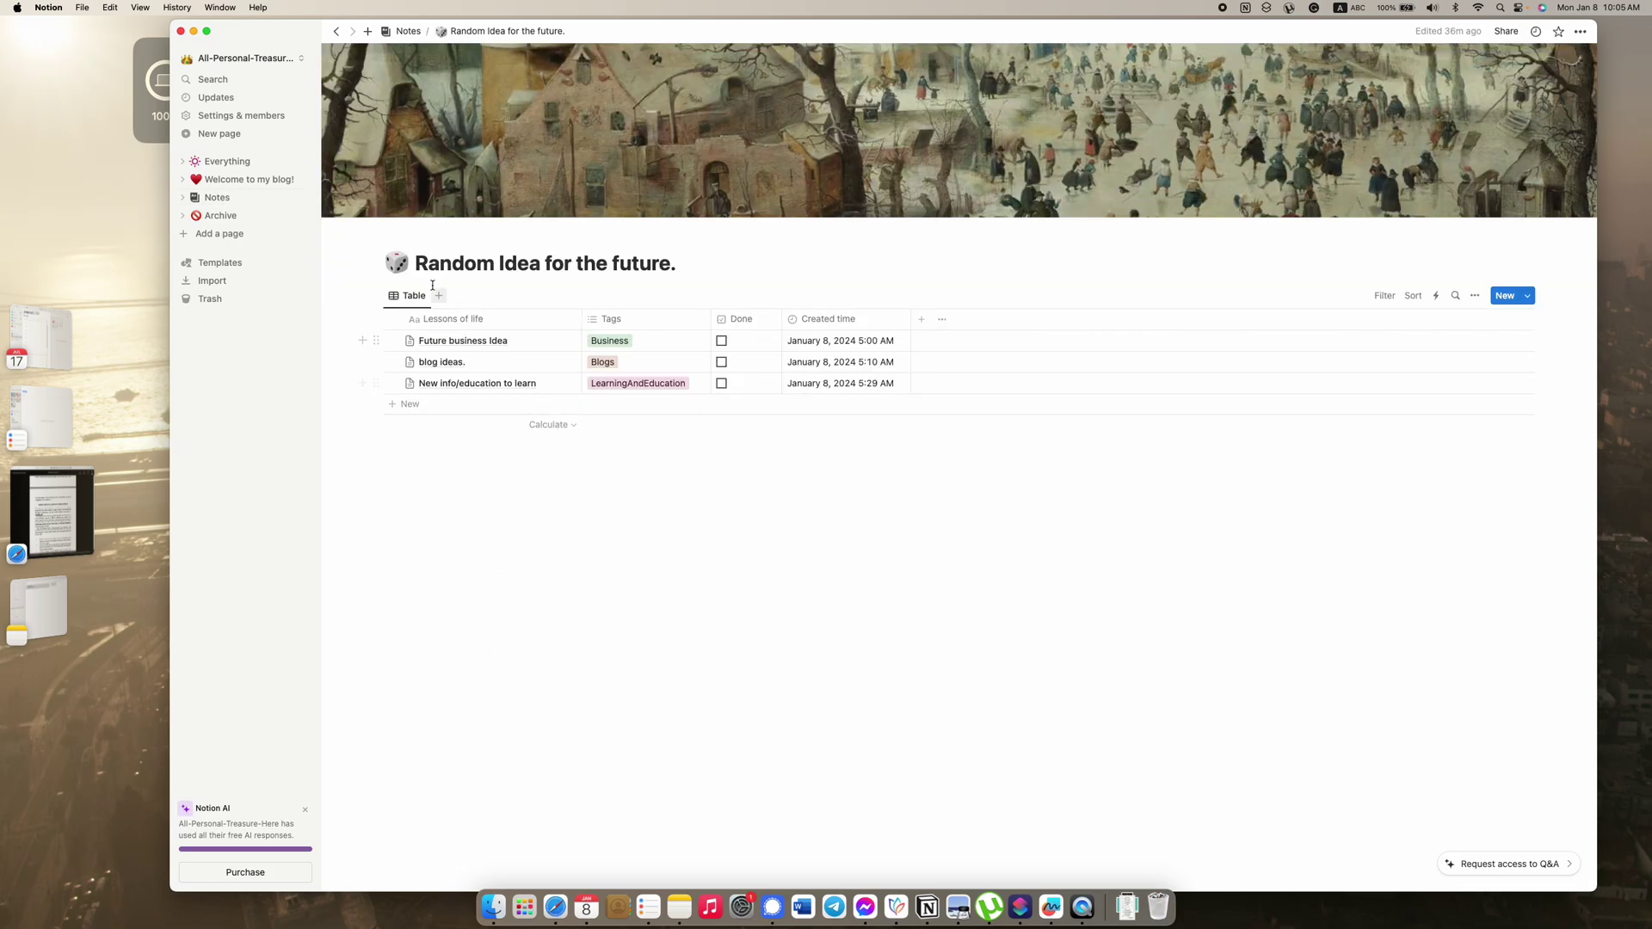
{"action": "left_click", "coordinate": [408, 31]}
{"action": "scroll", "coordinate": [768, 775], "scroll_direction": "down", "scroll_amount": 2}
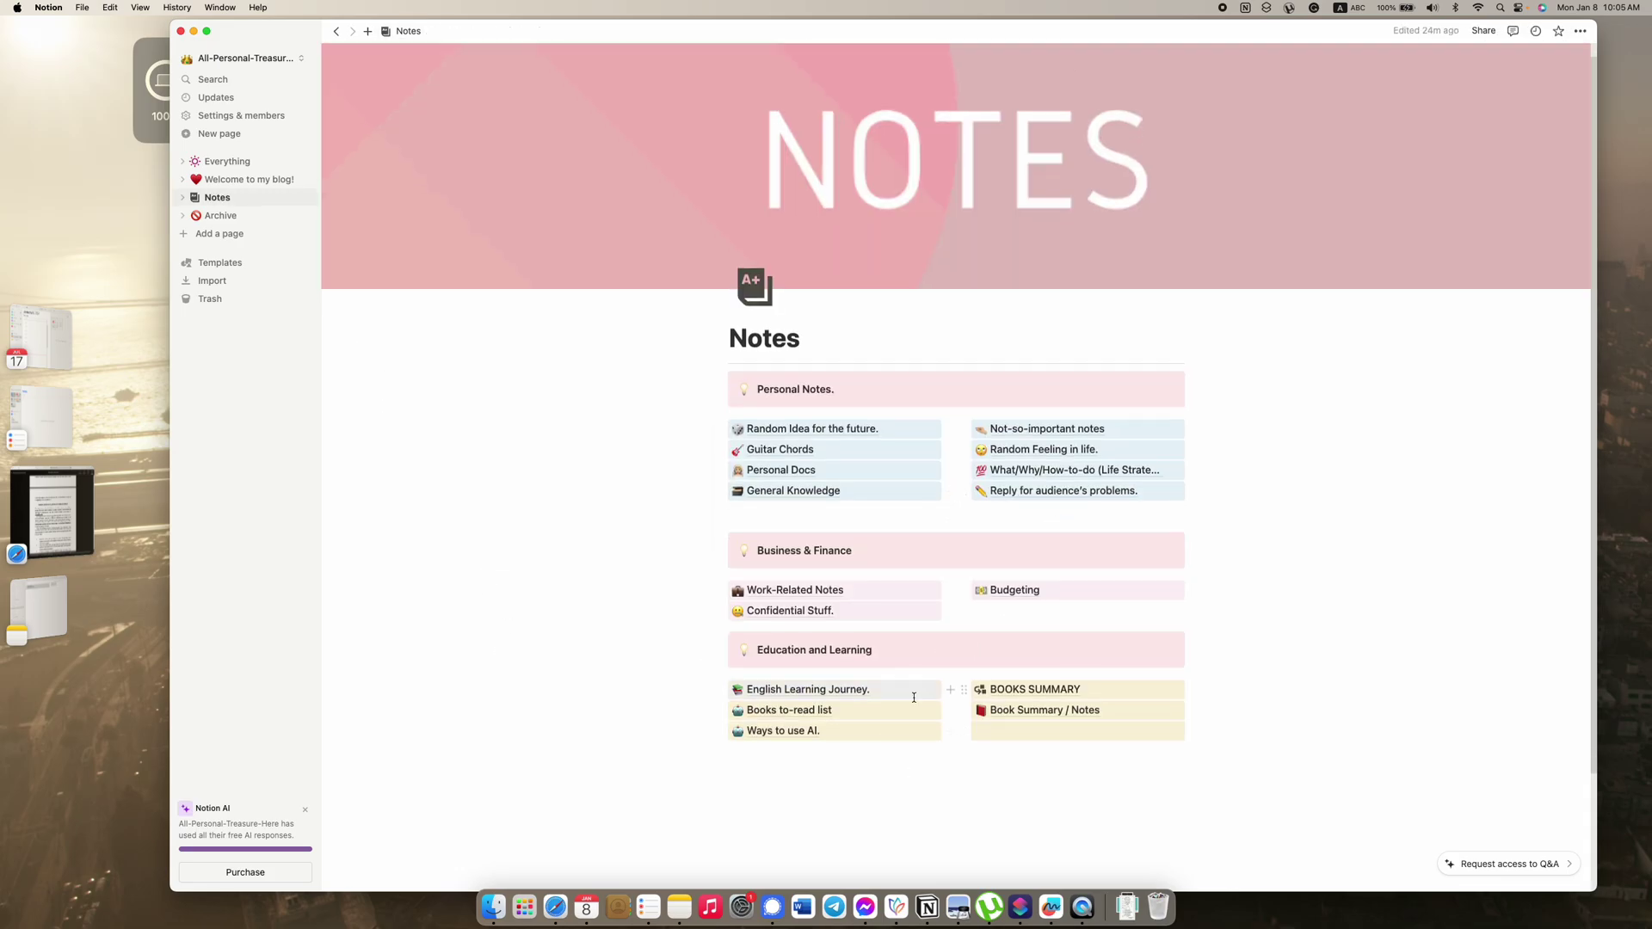
Step: Open "English Learning Journey." under Education and Learning to view its table, and go back to the Notes page
{"action": "left_click_drag", "start_coordinate": [795, 798], "coordinate": [1397, 405]}
{"action": "left_click", "coordinate": [1397, 406]}
{"action": "scroll", "coordinate": [1055, 730], "scroll_direction": "up", "scroll_amount": 3}
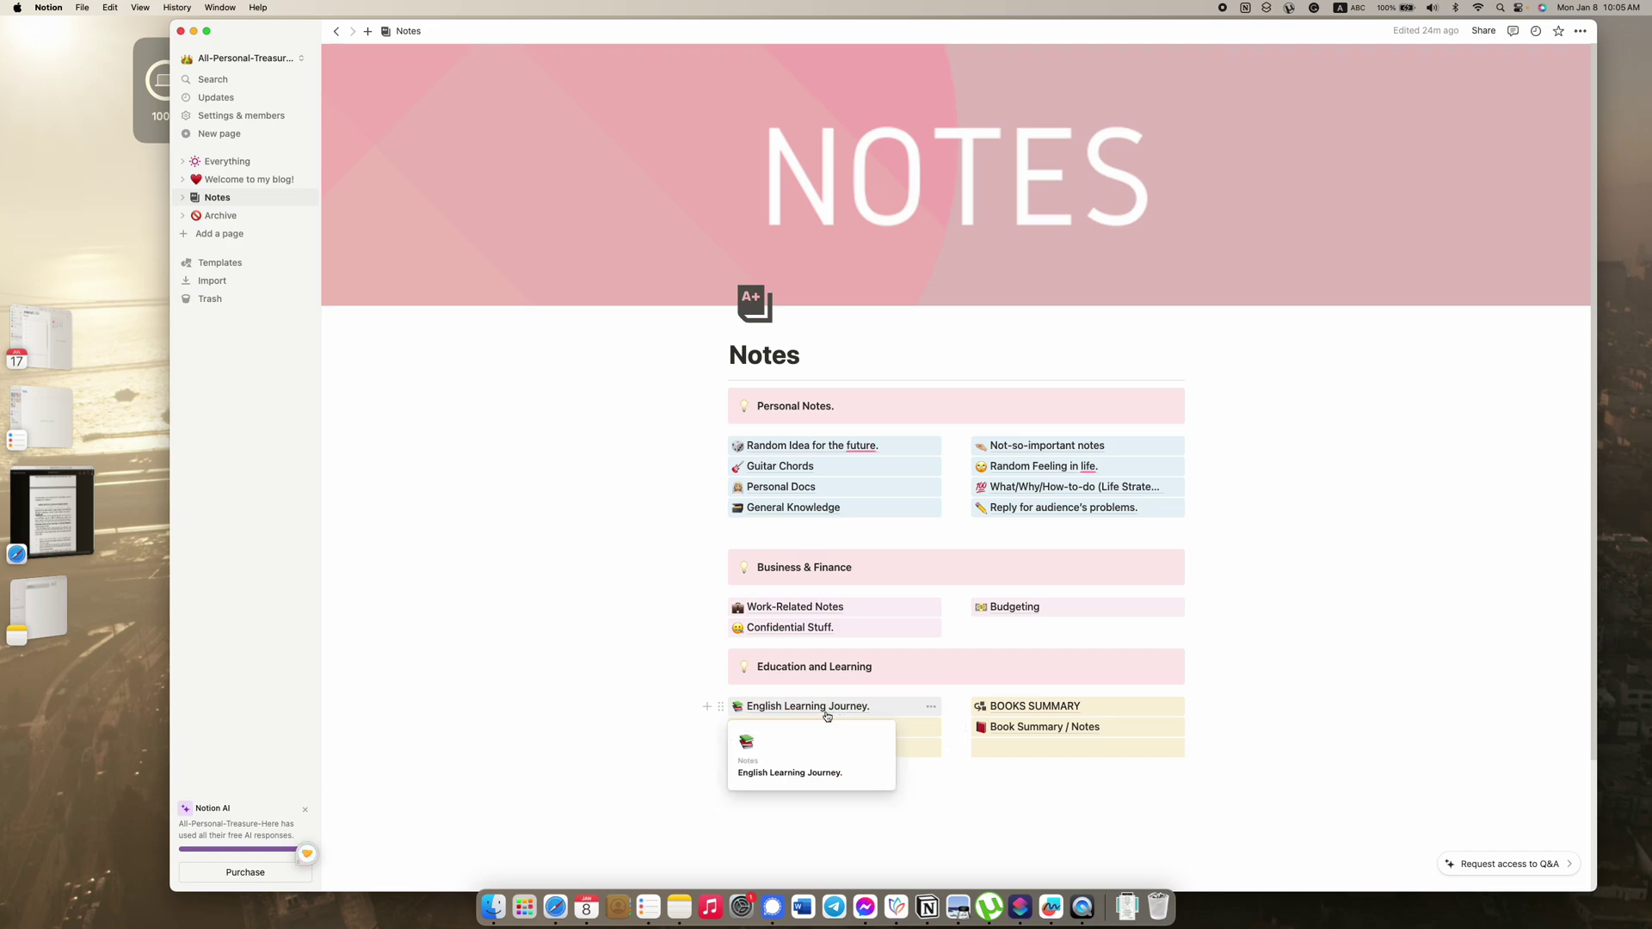
{"action": "left_click", "coordinate": [827, 707]}
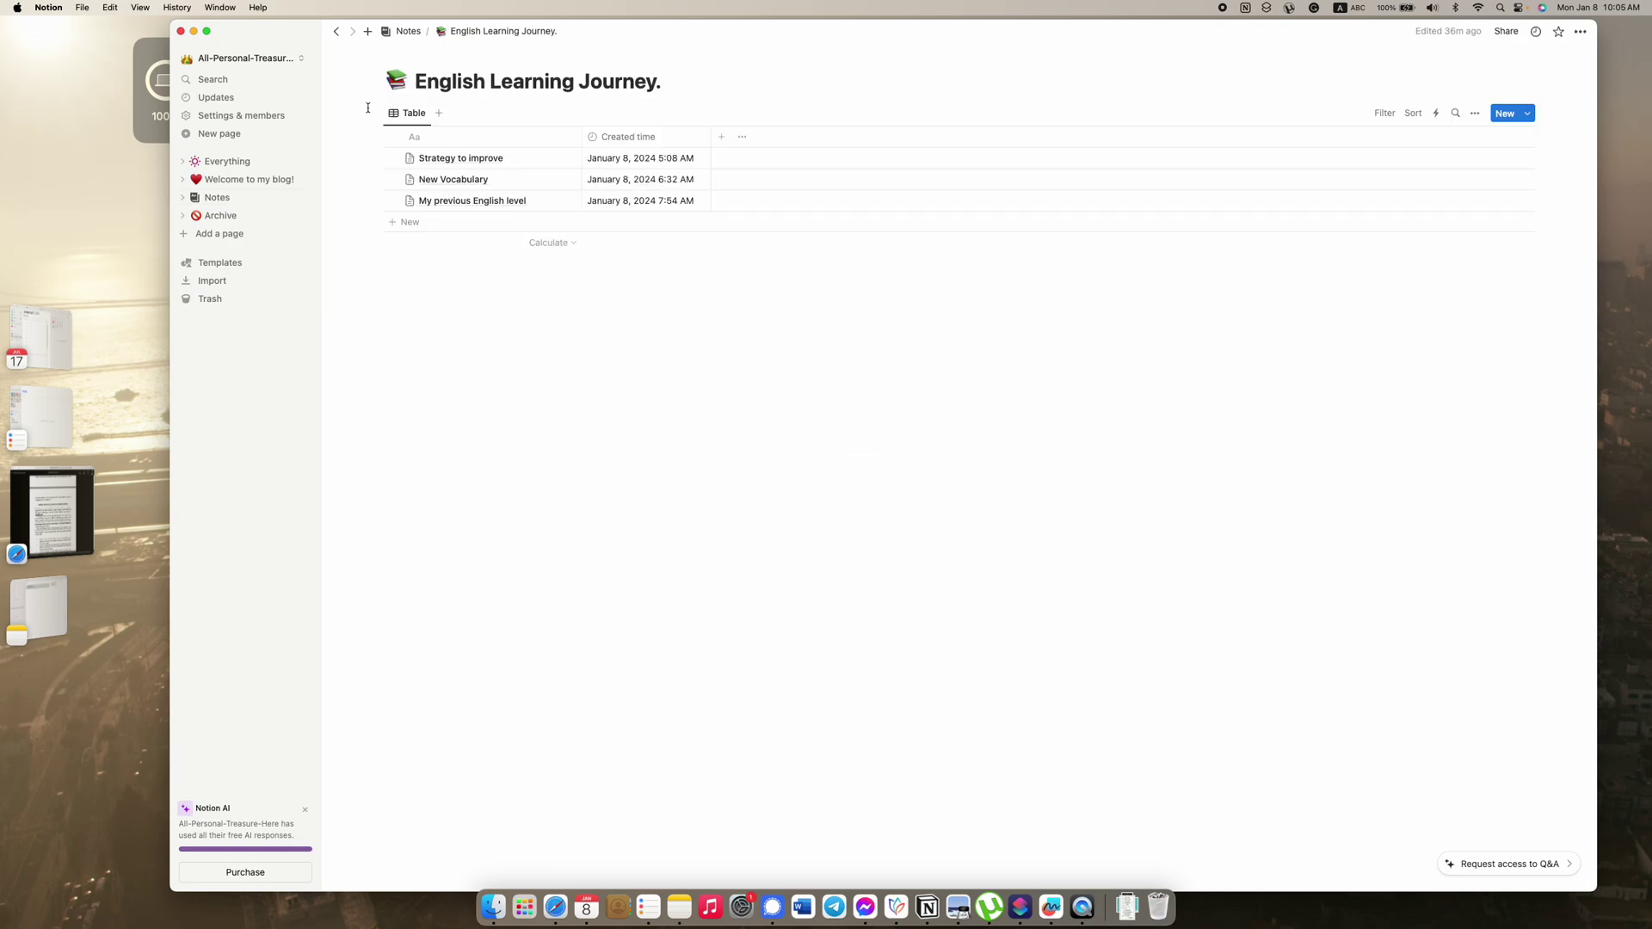
{"action": "left_click", "coordinate": [406, 31]}
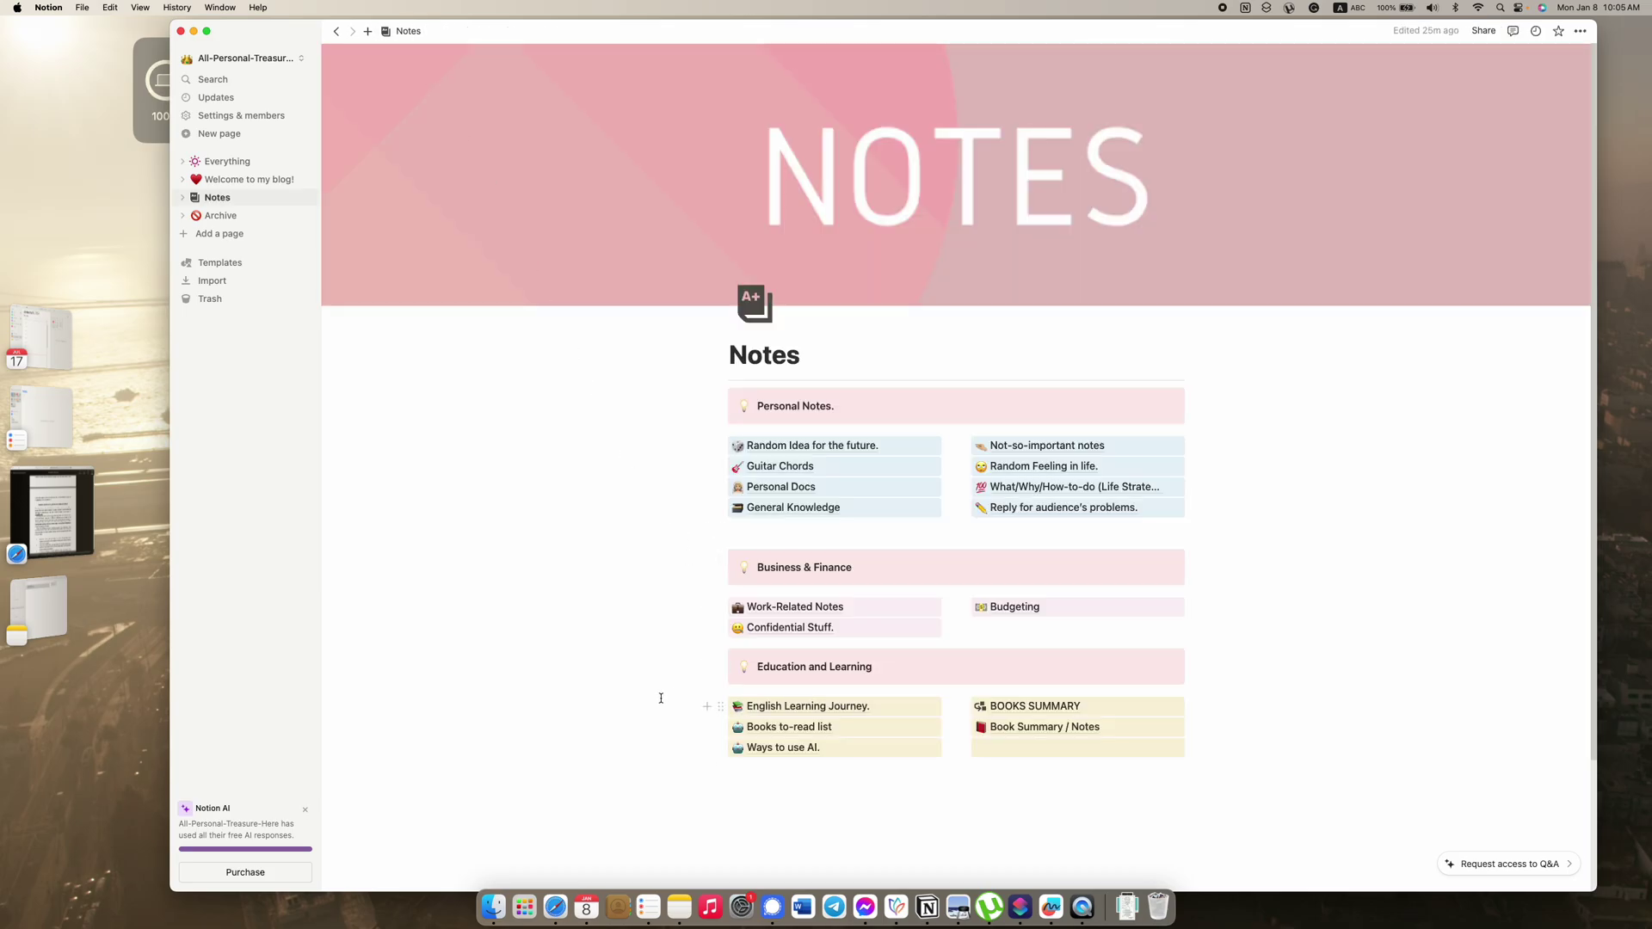
Step: Open "Ways to use AI." to read through its research AI tools entry, and go back to the Notes page
{"action": "left_click", "coordinate": [784, 748]}
{"action": "left_click", "coordinate": [469, 211]}
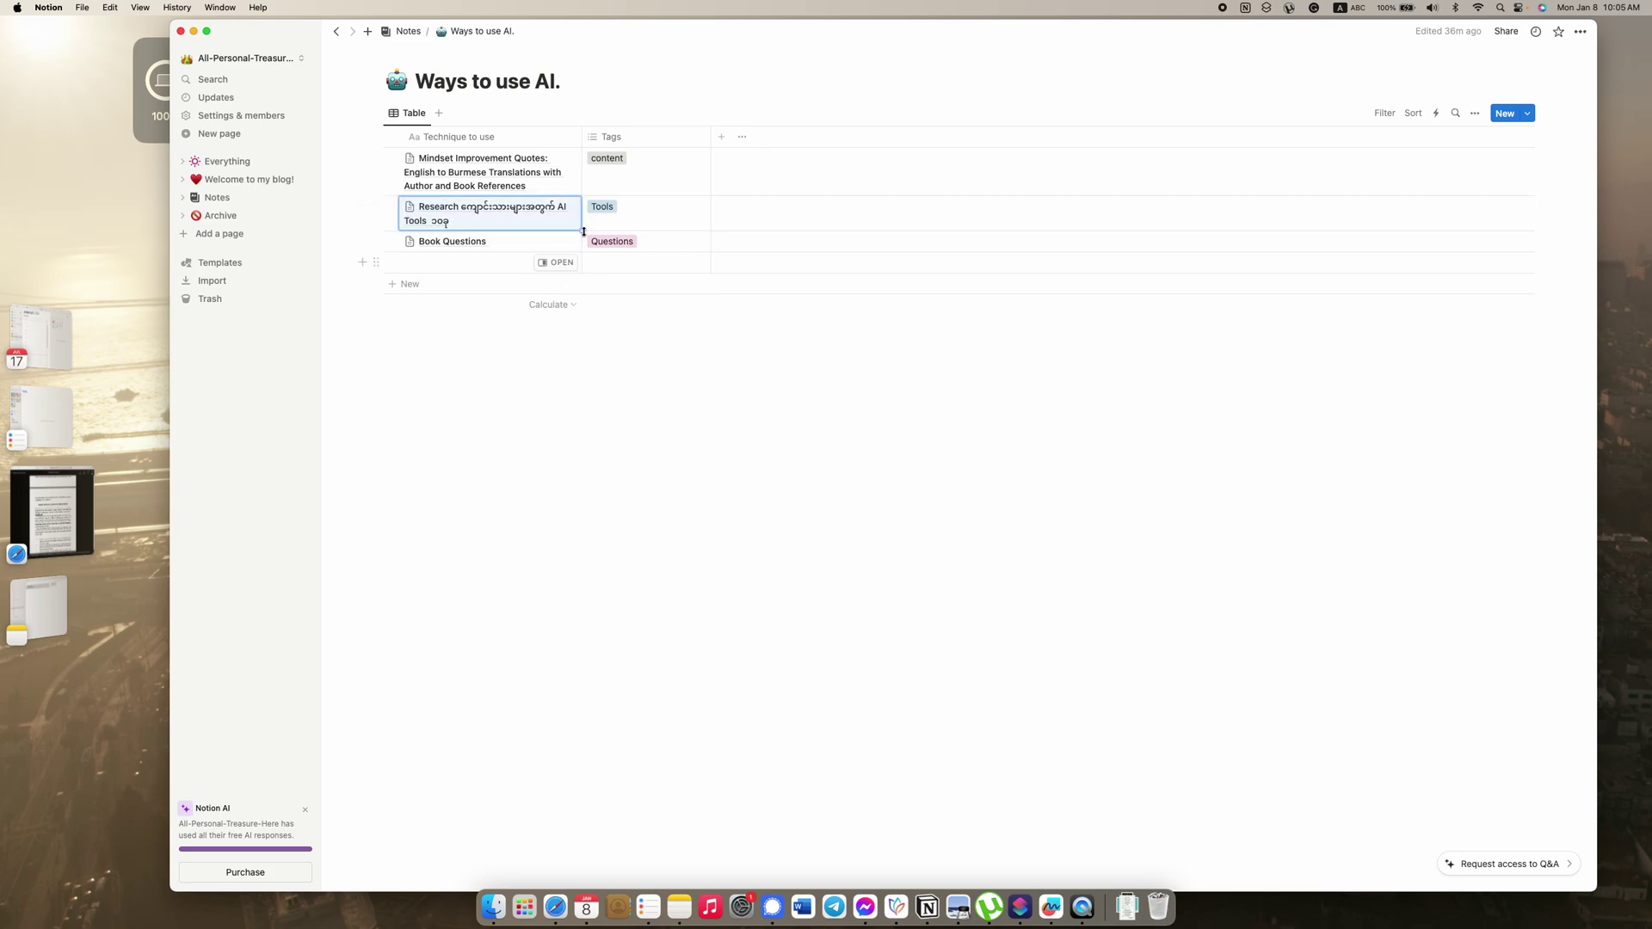
{"action": "left_click", "coordinate": [557, 208]}
{"action": "scroll", "coordinate": [1235, 516], "scroll_direction": "down", "scroll_amount": 10}
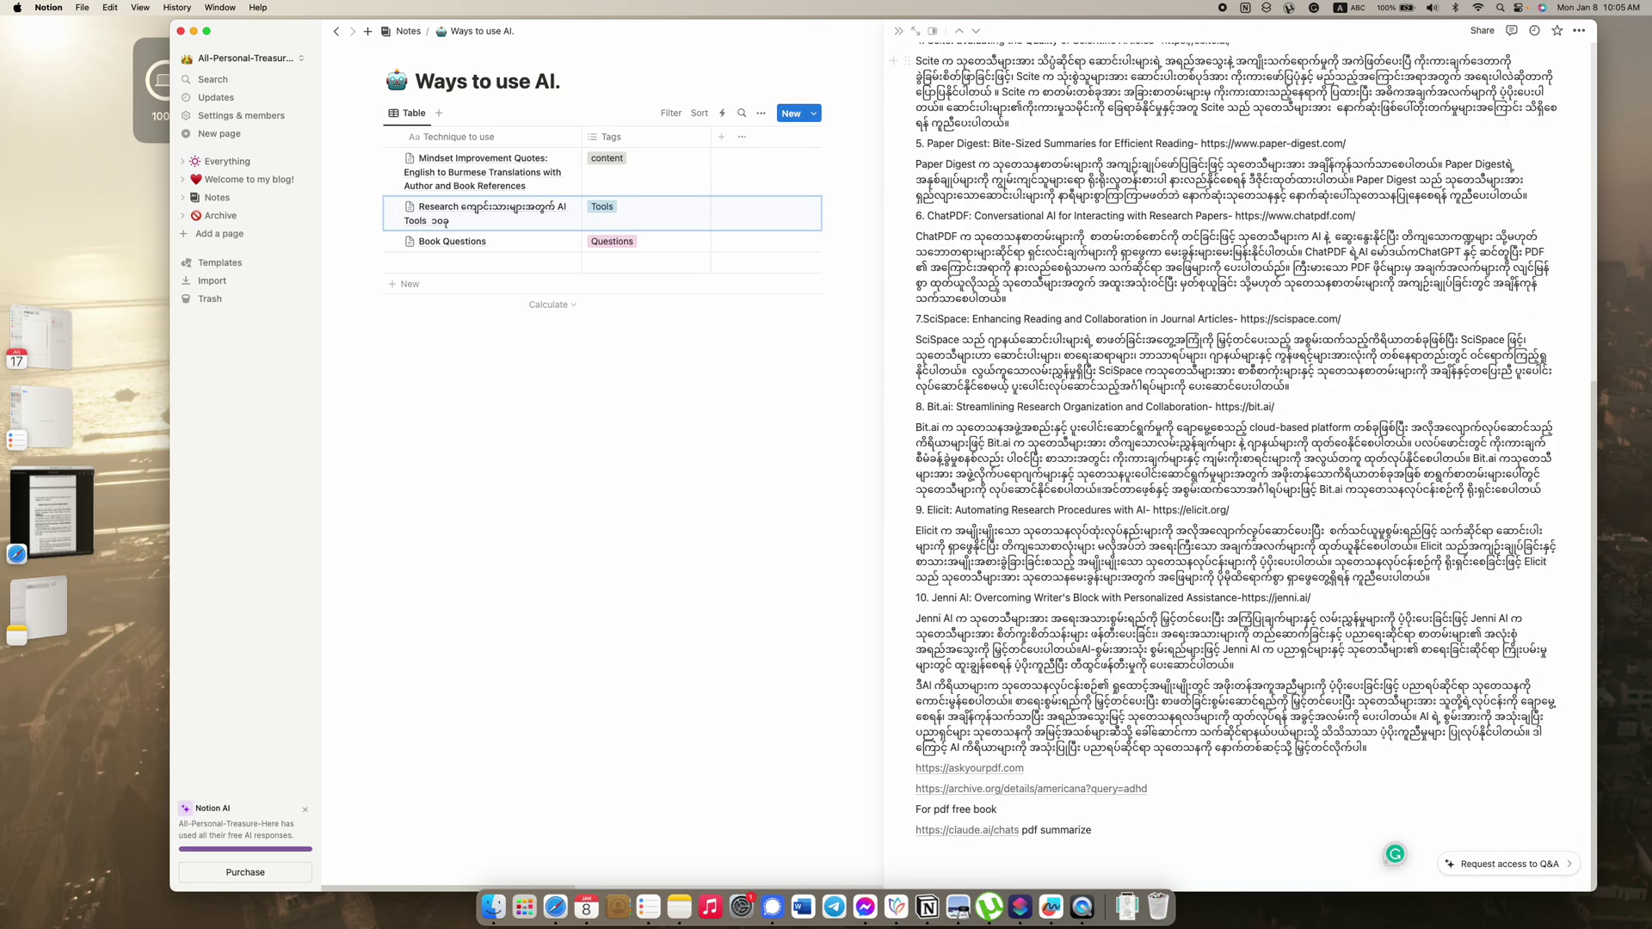
{"action": "left_click", "coordinate": [408, 33]}
Step: Open the "Welcome to my blog!" page and look through its content
{"action": "left_click", "coordinate": [215, 178]}
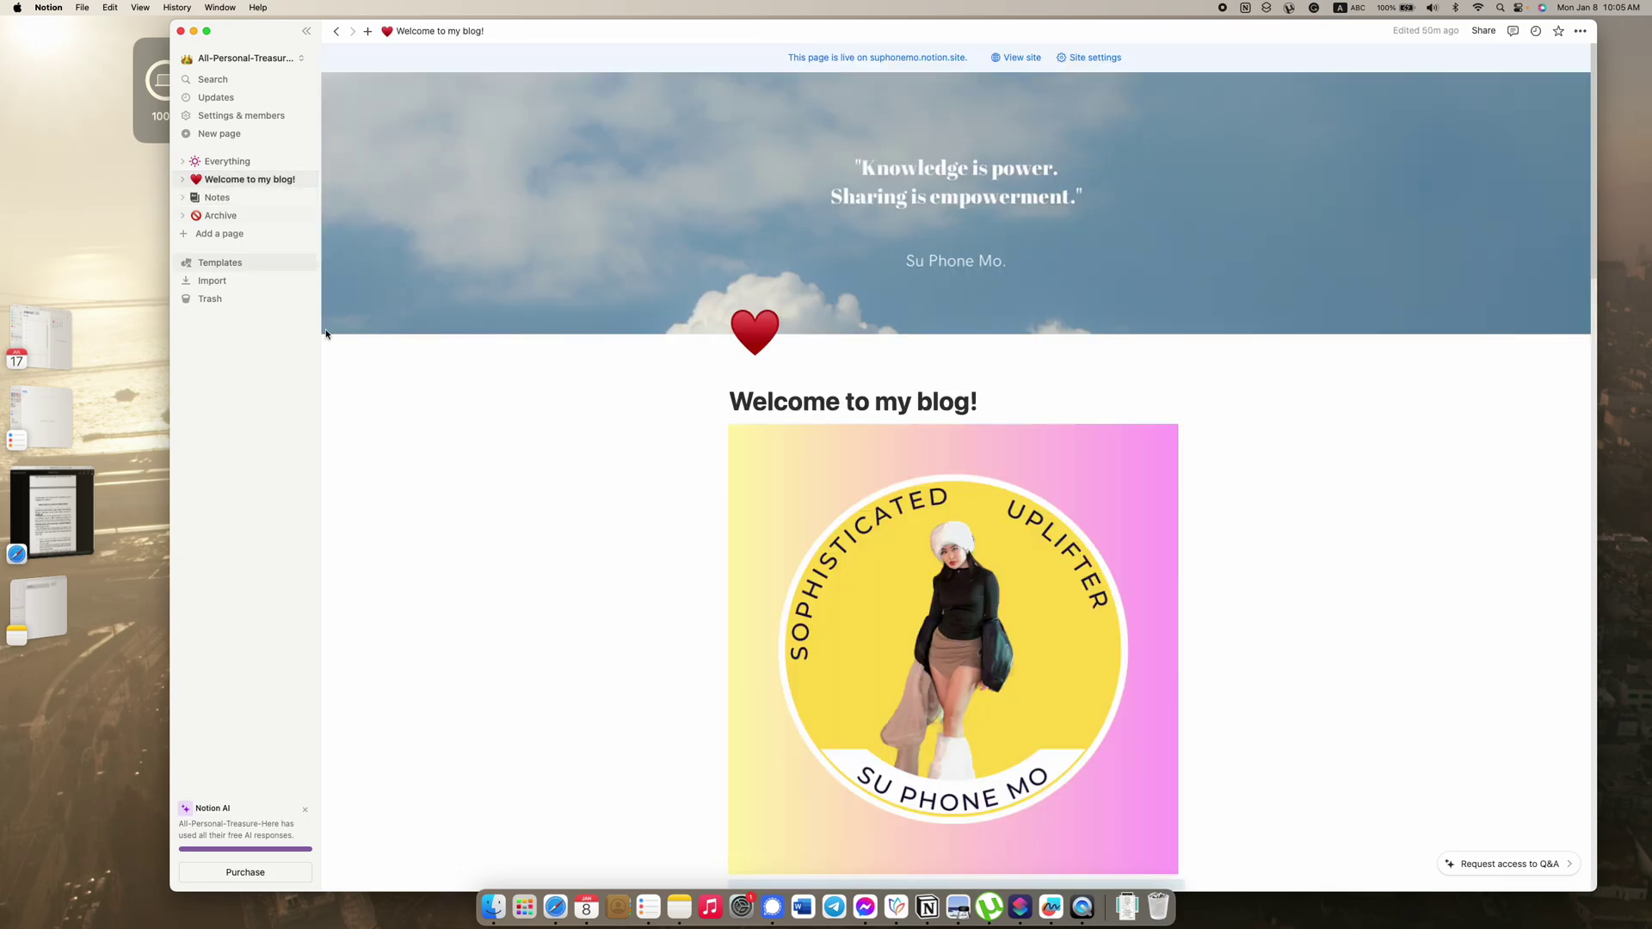
{"action": "scroll", "coordinate": [727, 598], "scroll_direction": "down", "scroll_amount": 15}
{"action": "scroll", "coordinate": [727, 598], "scroll_direction": "up", "scroll_amount": 20}
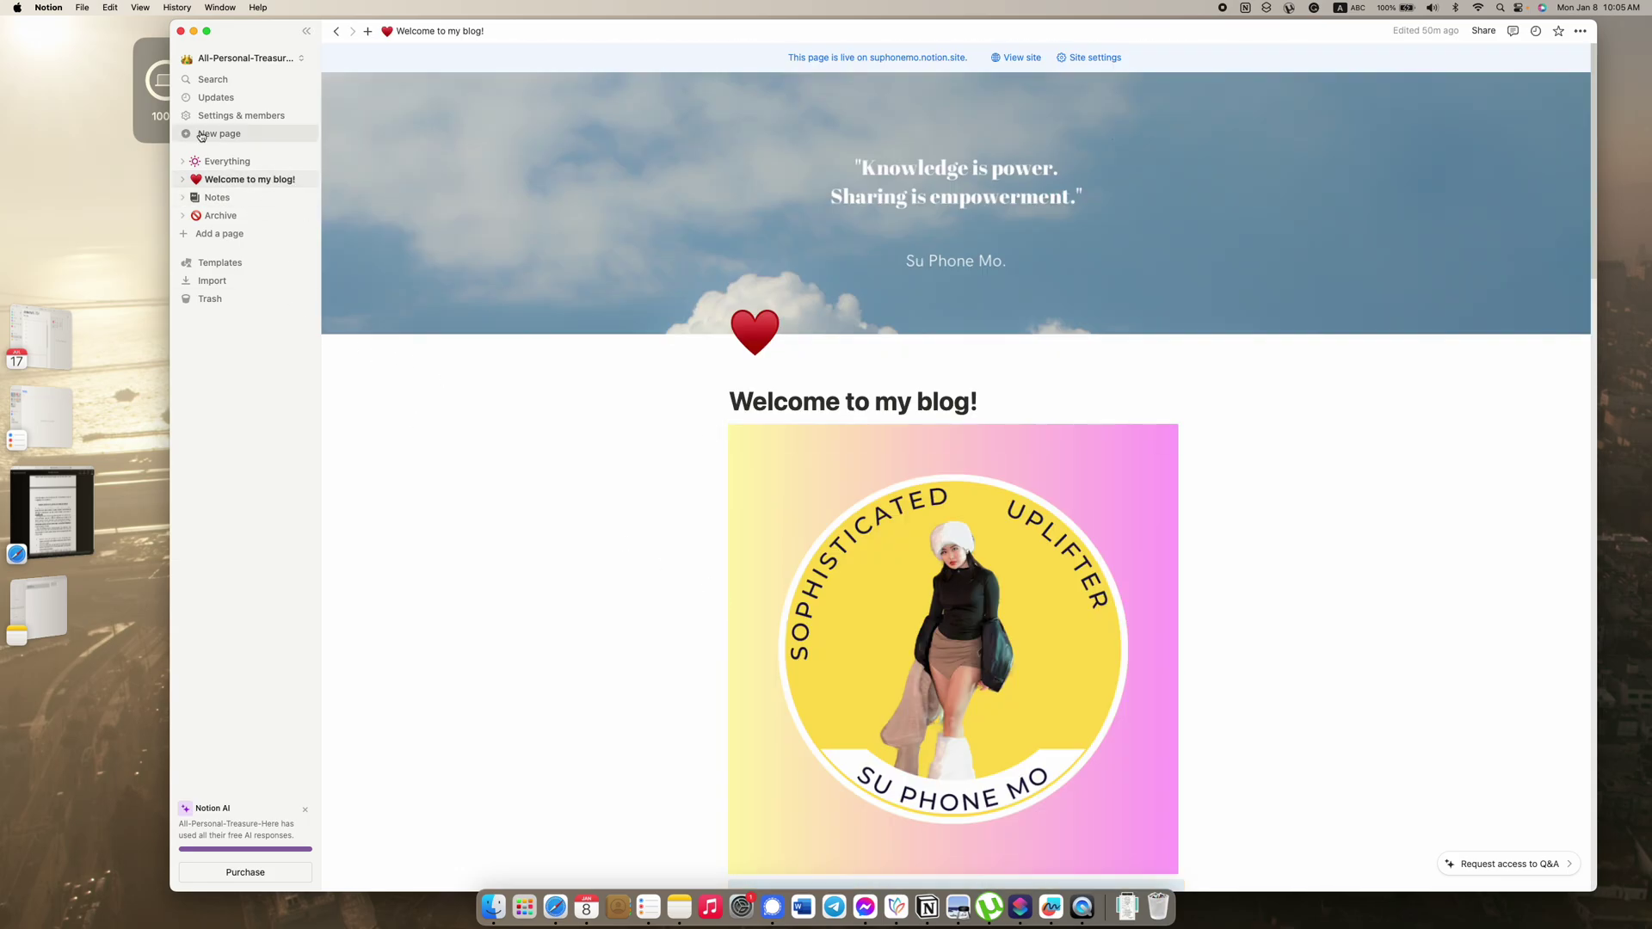
Step: Open the Everything page and look over its Daily Journal calendar, Areas and Goals sections
{"action": "left_click", "coordinate": [214, 159]}
{"action": "scroll", "coordinate": [1080, 726], "scroll_direction": "down", "scroll_amount": 8}
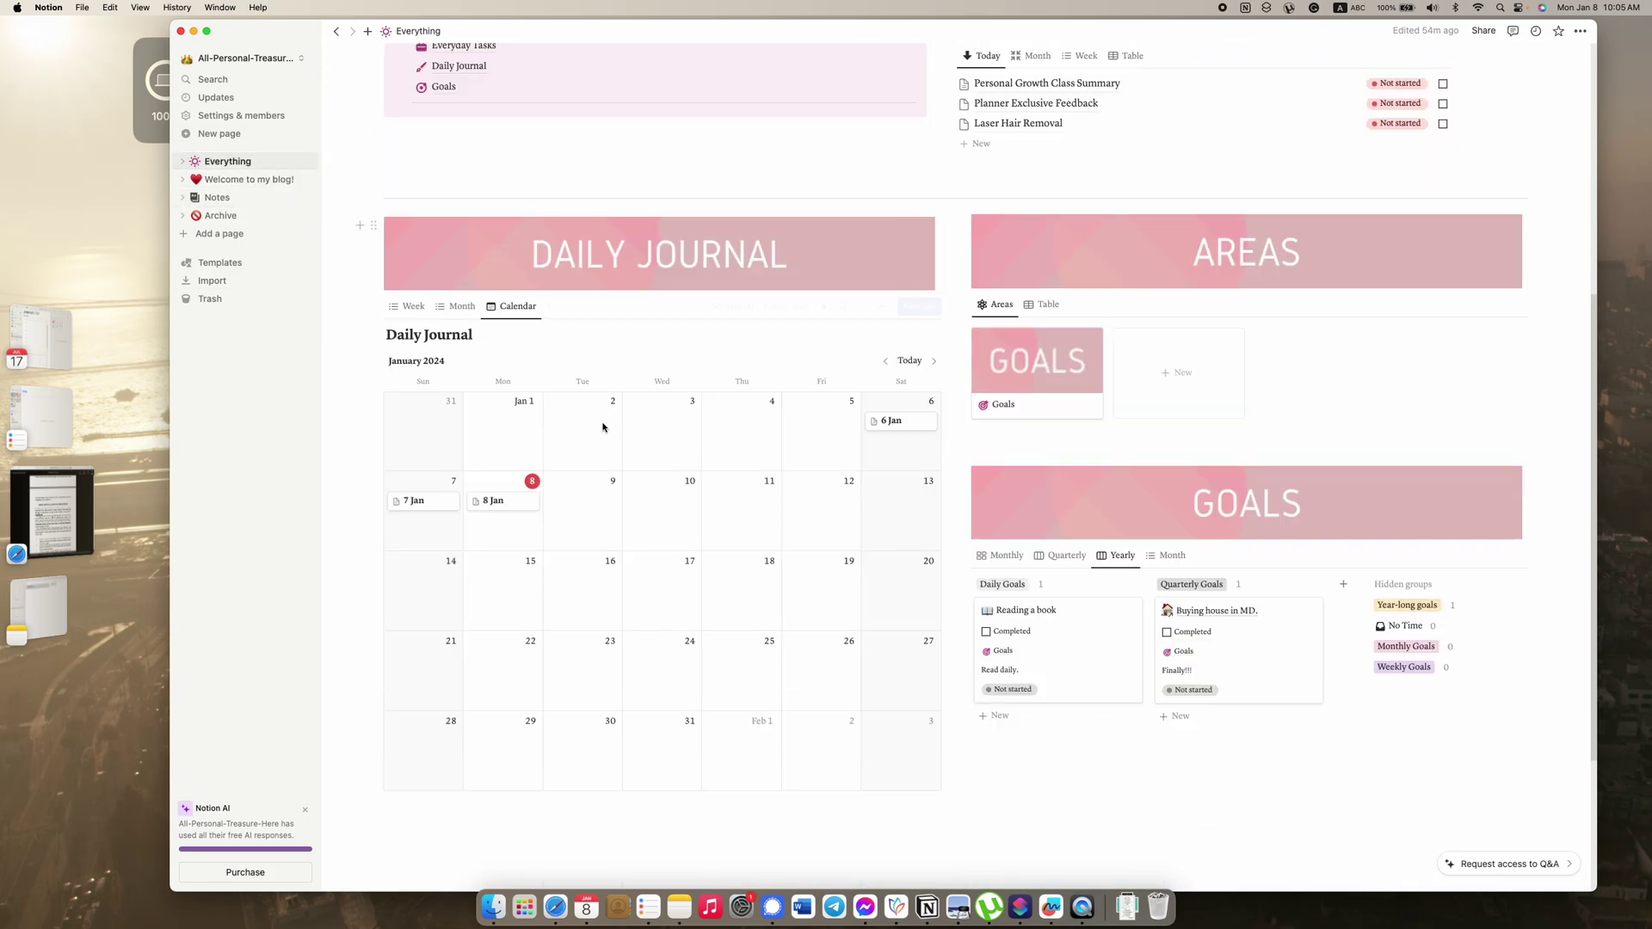
{"action": "left_click_drag", "start_coordinate": [1400, 734], "coordinate": [1031, 593]}
{"action": "left_click", "coordinate": [880, 737]}
{"action": "scroll", "coordinate": [485, 716], "scroll_direction": "up", "scroll_amount": 2}
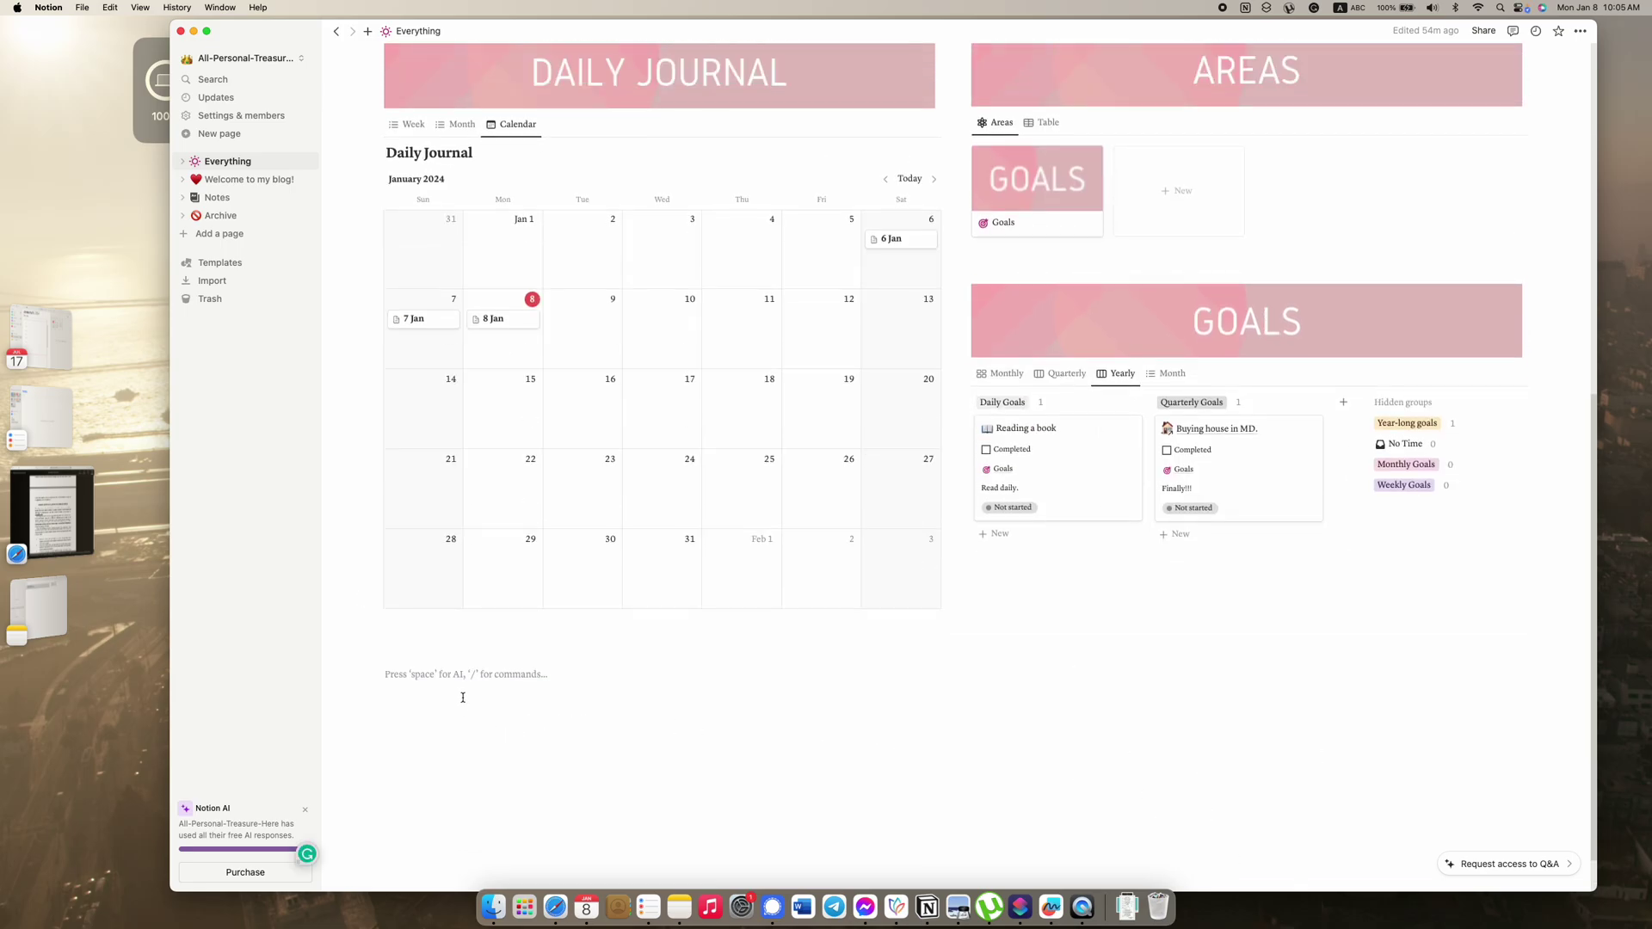
{"action": "scroll", "coordinate": [469, 688], "scroll_direction": "up", "scroll_amount": 10}
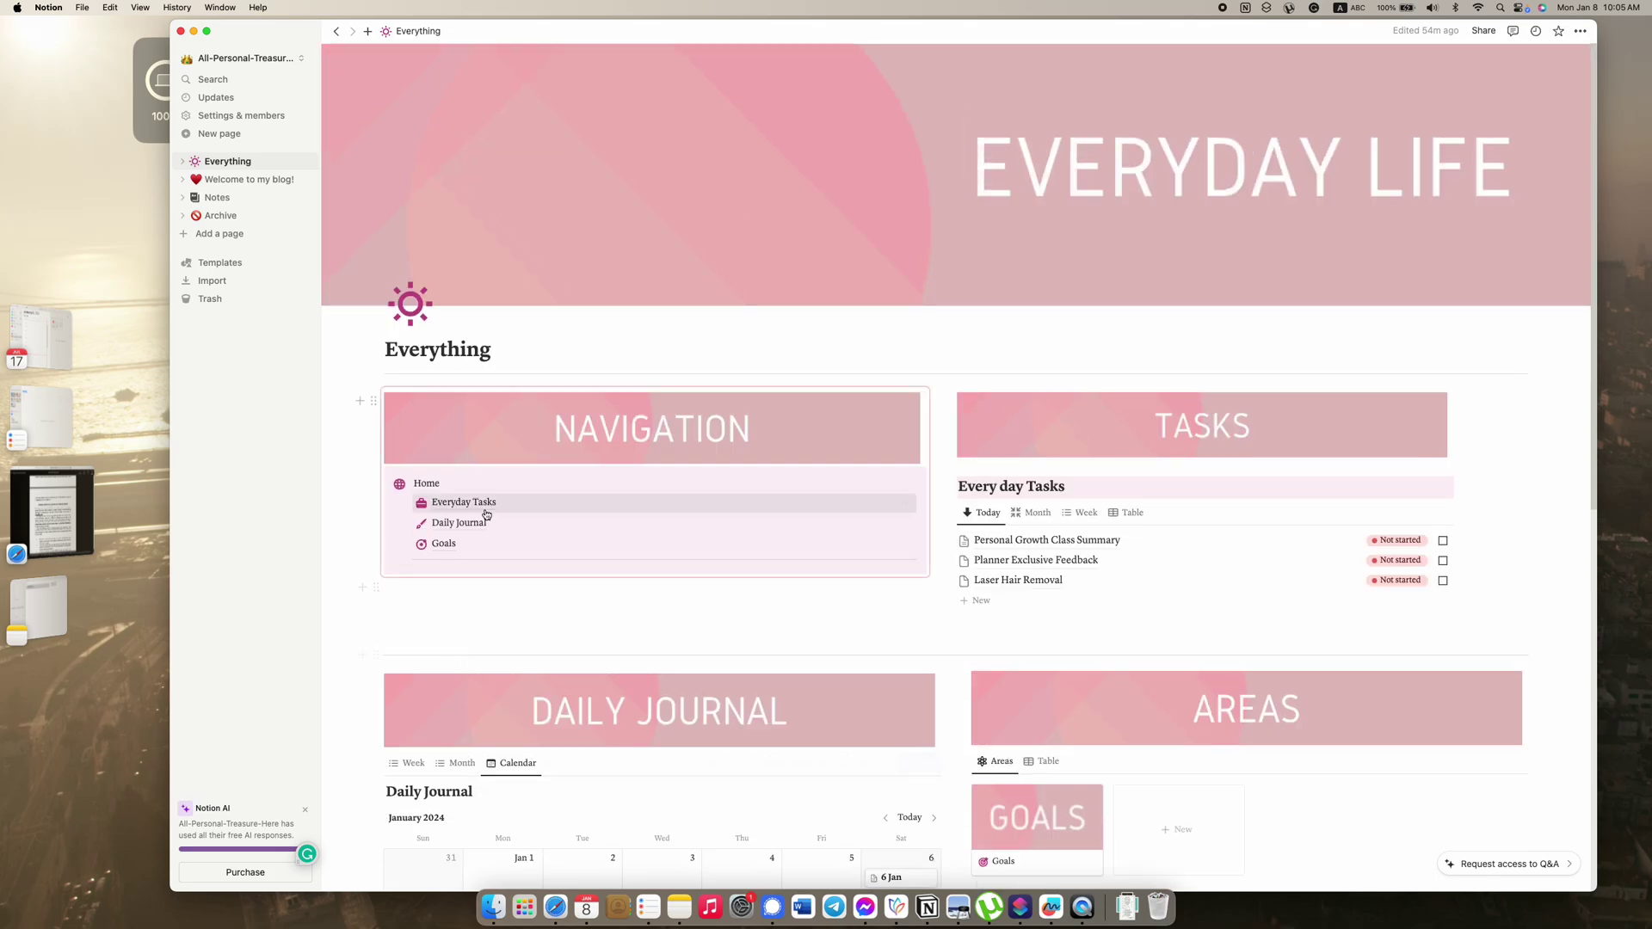
Step: Revisit the blog and Everything pages, and return to the Notes page to view its sections
{"action": "left_click", "coordinate": [225, 179]}
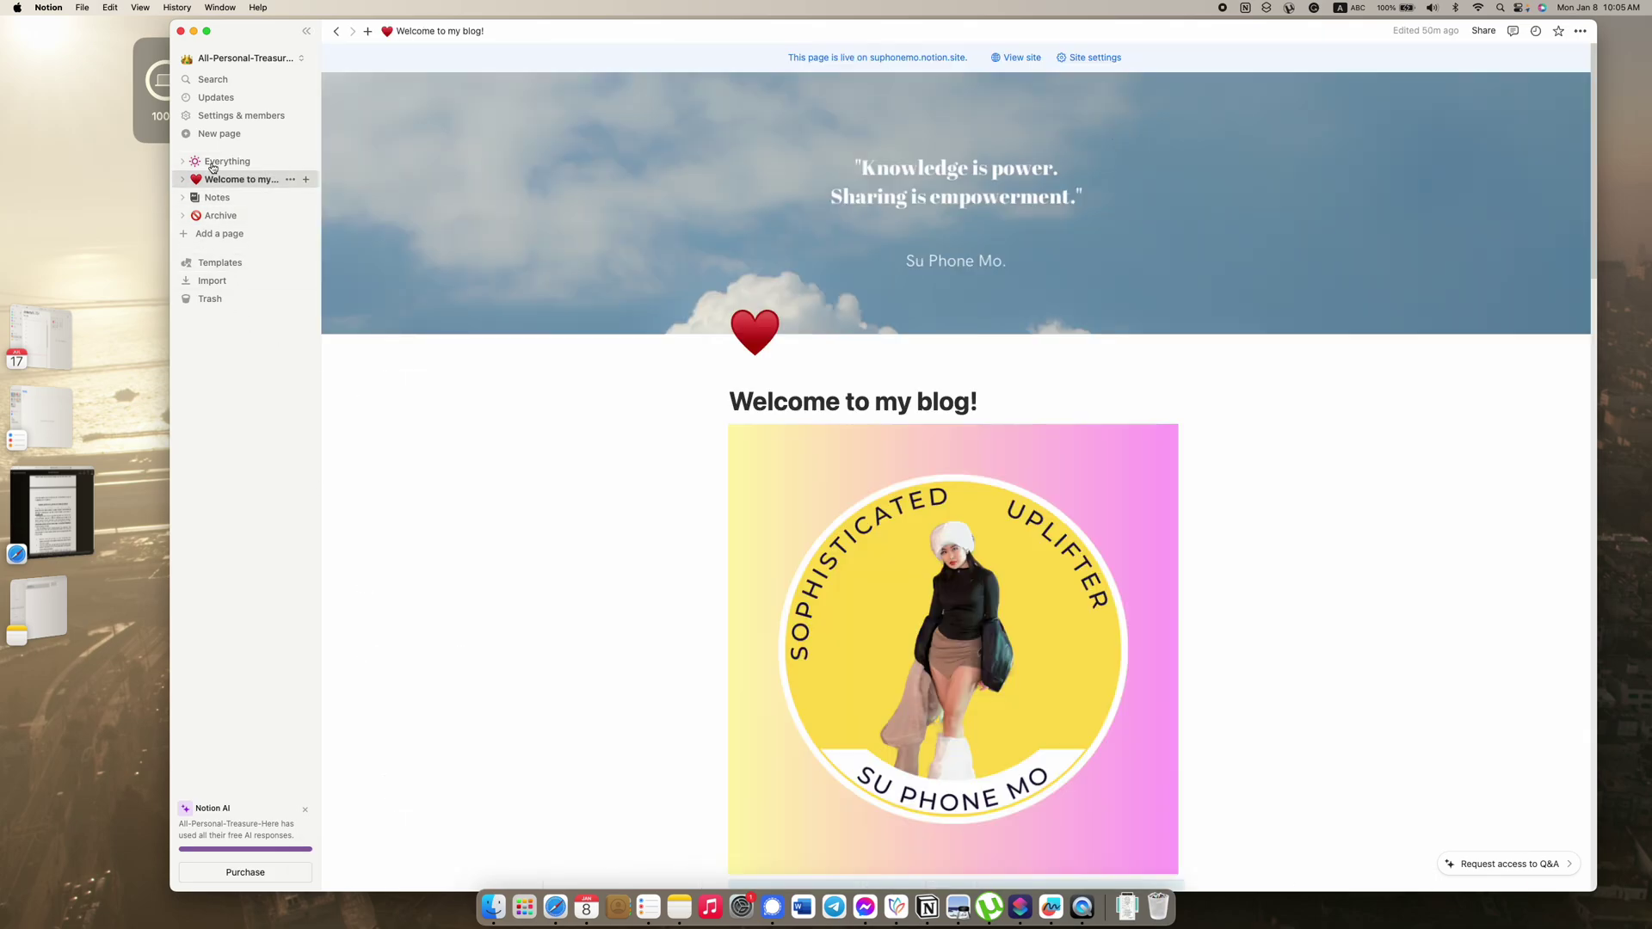
{"action": "left_click", "coordinate": [210, 161]}
{"action": "left_click", "coordinate": [213, 199]}
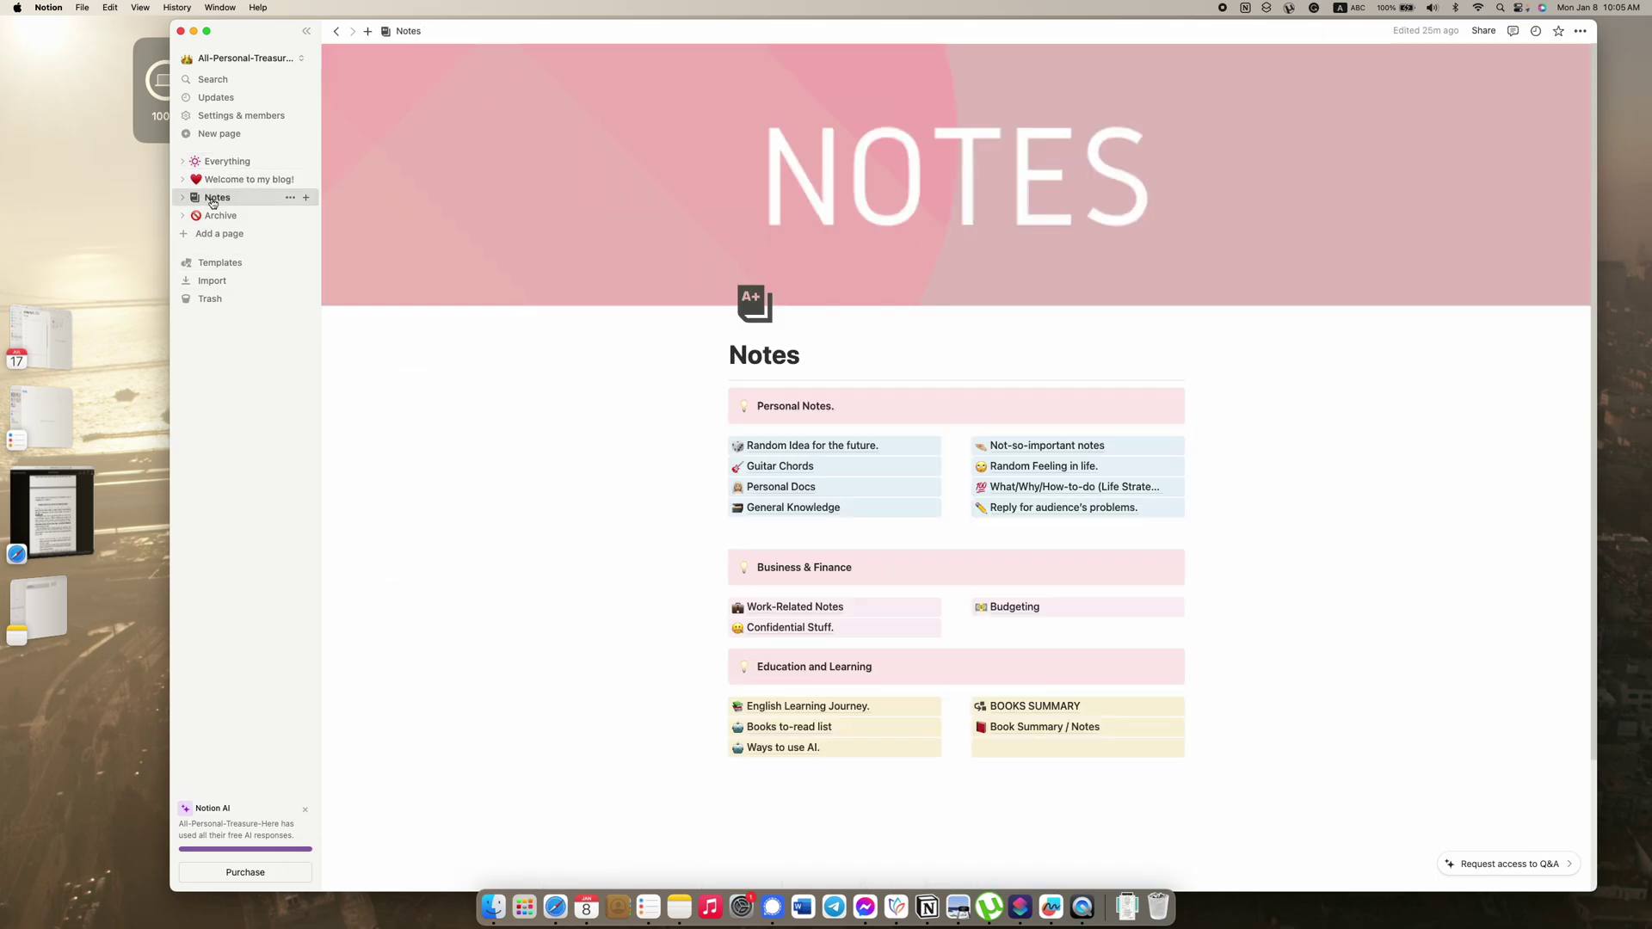
{"action": "scroll", "coordinate": [683, 671], "scroll_direction": "down", "scroll_amount": 3}
{"action": "left_click", "coordinate": [1086, 725]}
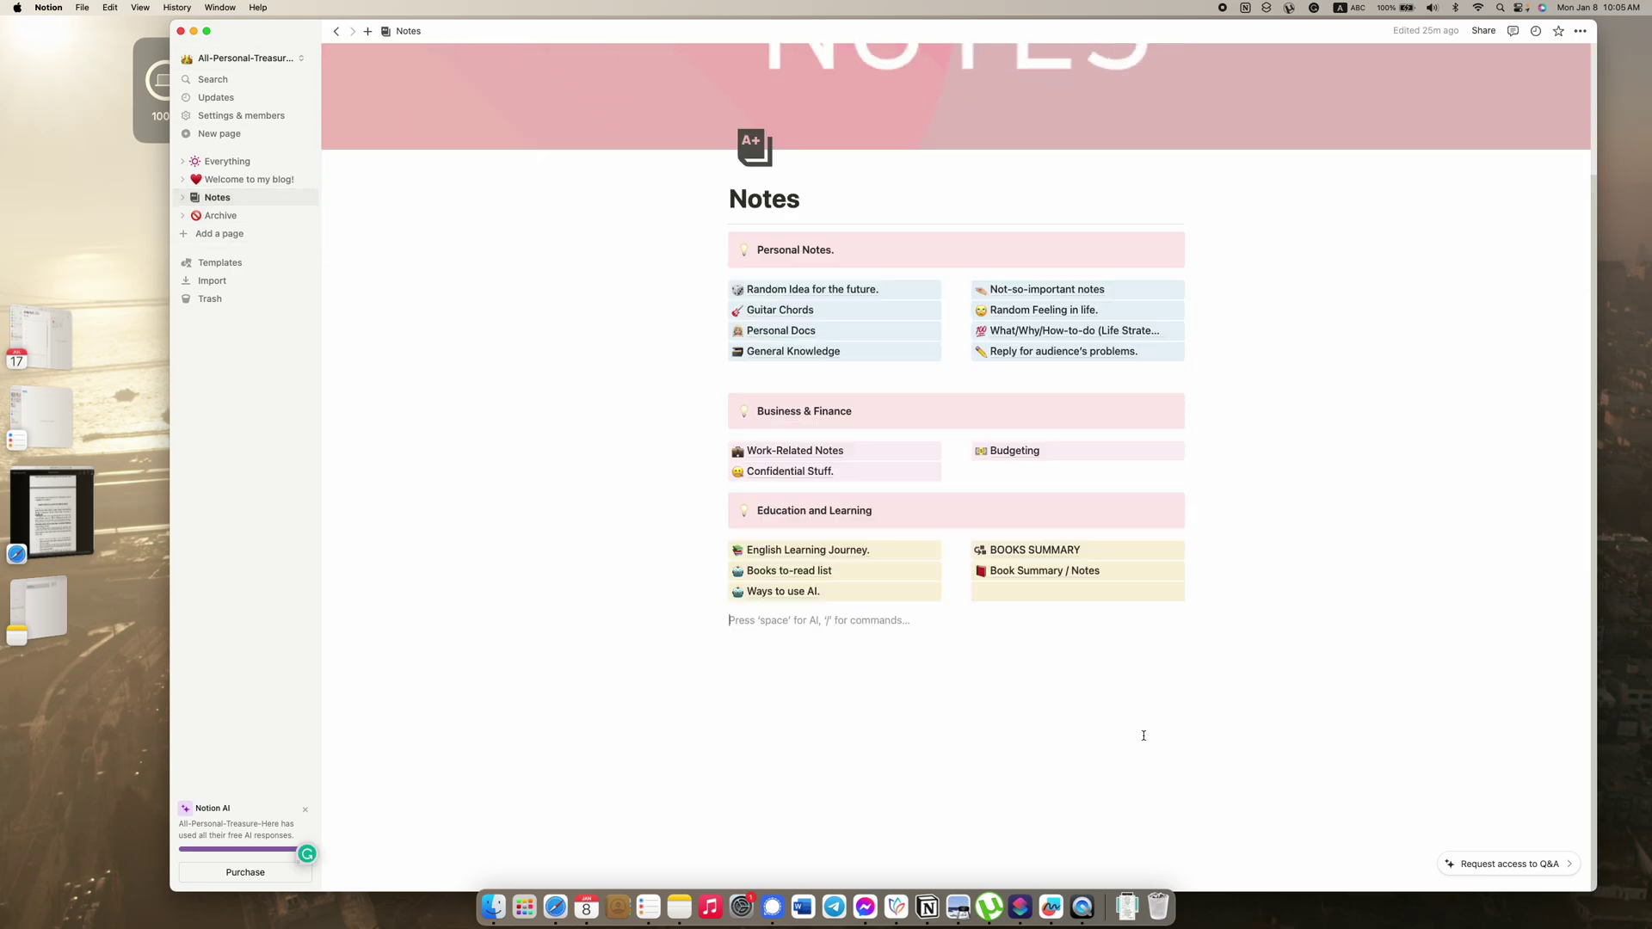
Step: Switch to Reminders to show the Today list, and to Calendar to show the day view
{"action": "left_click", "coordinate": [640, 903]}
{"action": "left_click", "coordinate": [793, 364]}
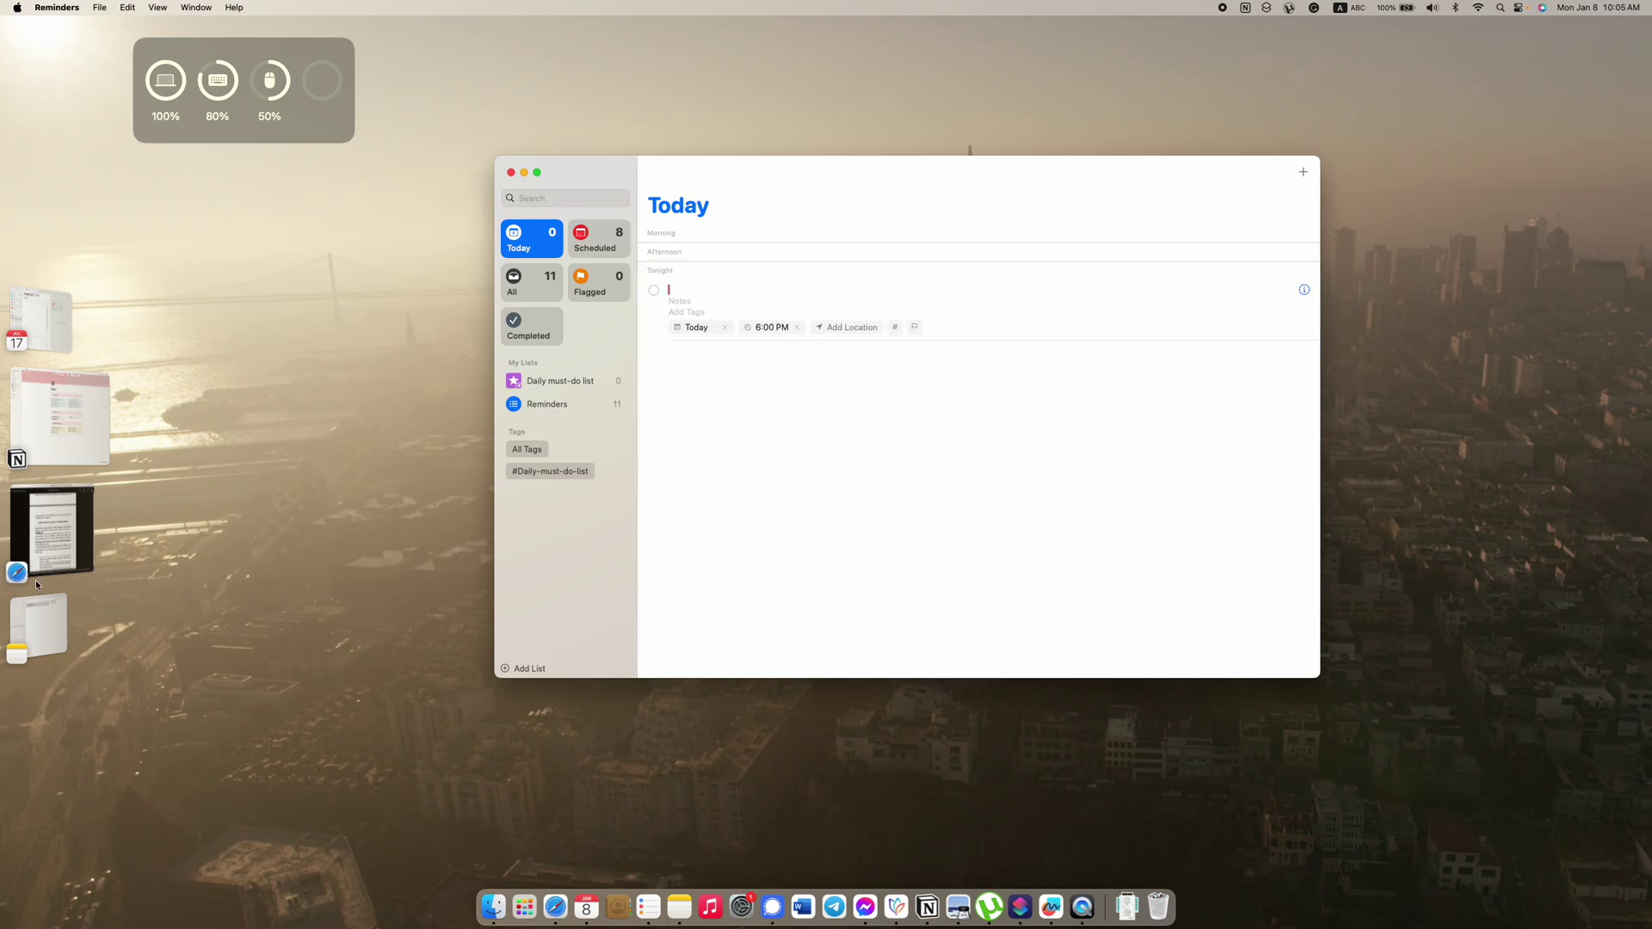
{"action": "left_click", "coordinate": [586, 907]}
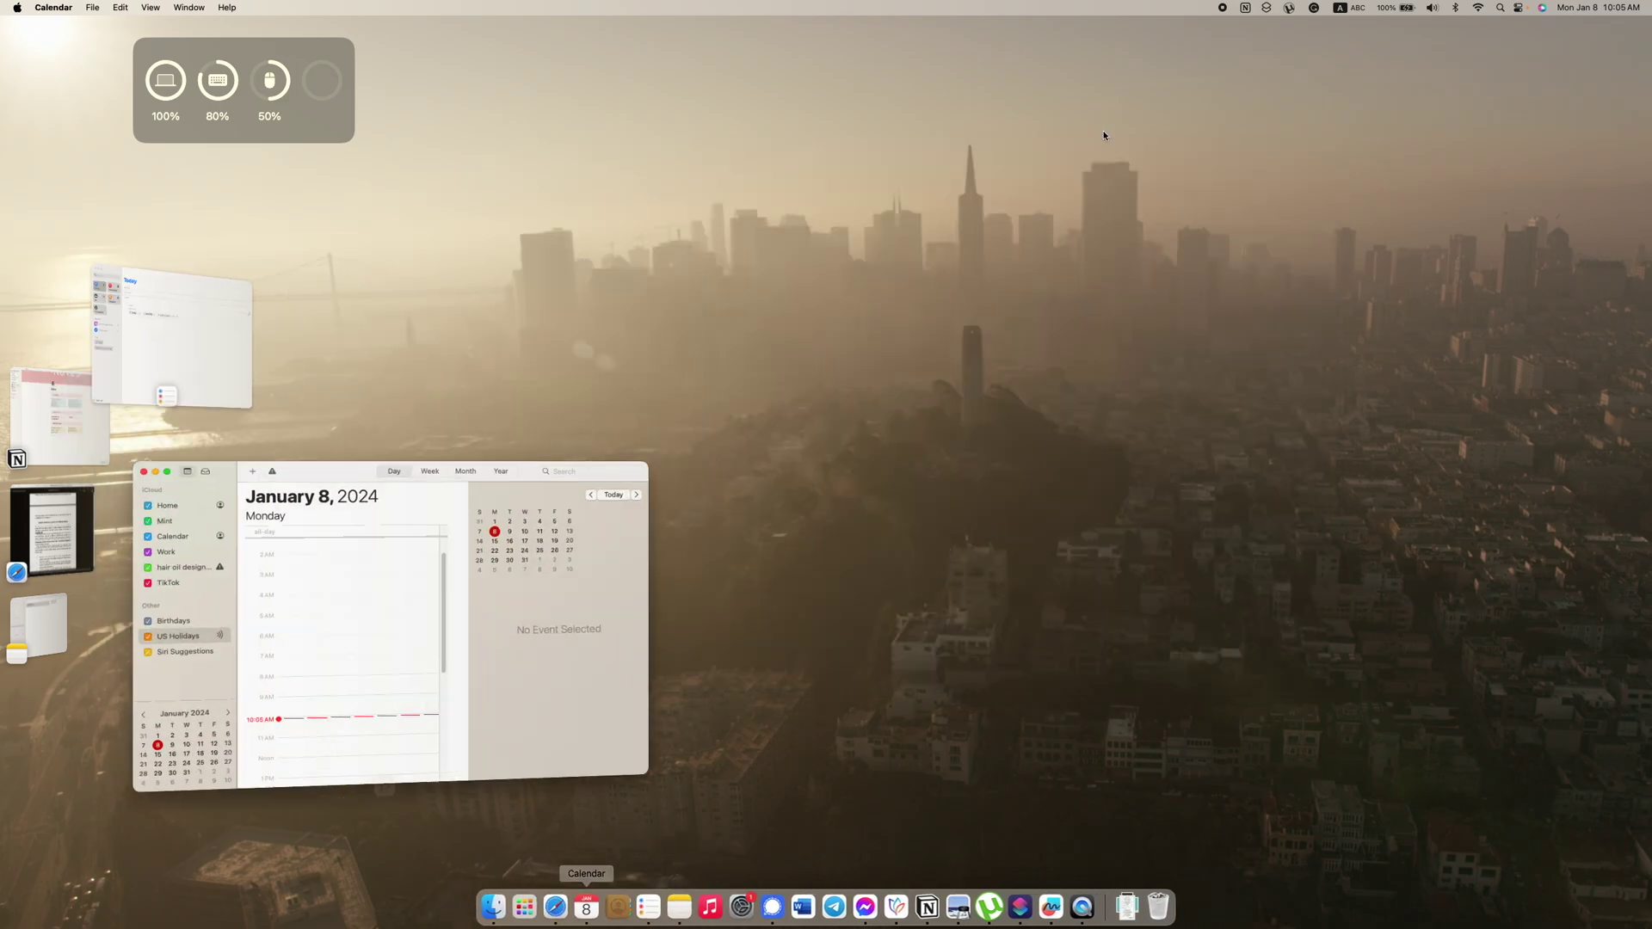
{"action": "left_click", "coordinate": [786, 311]}
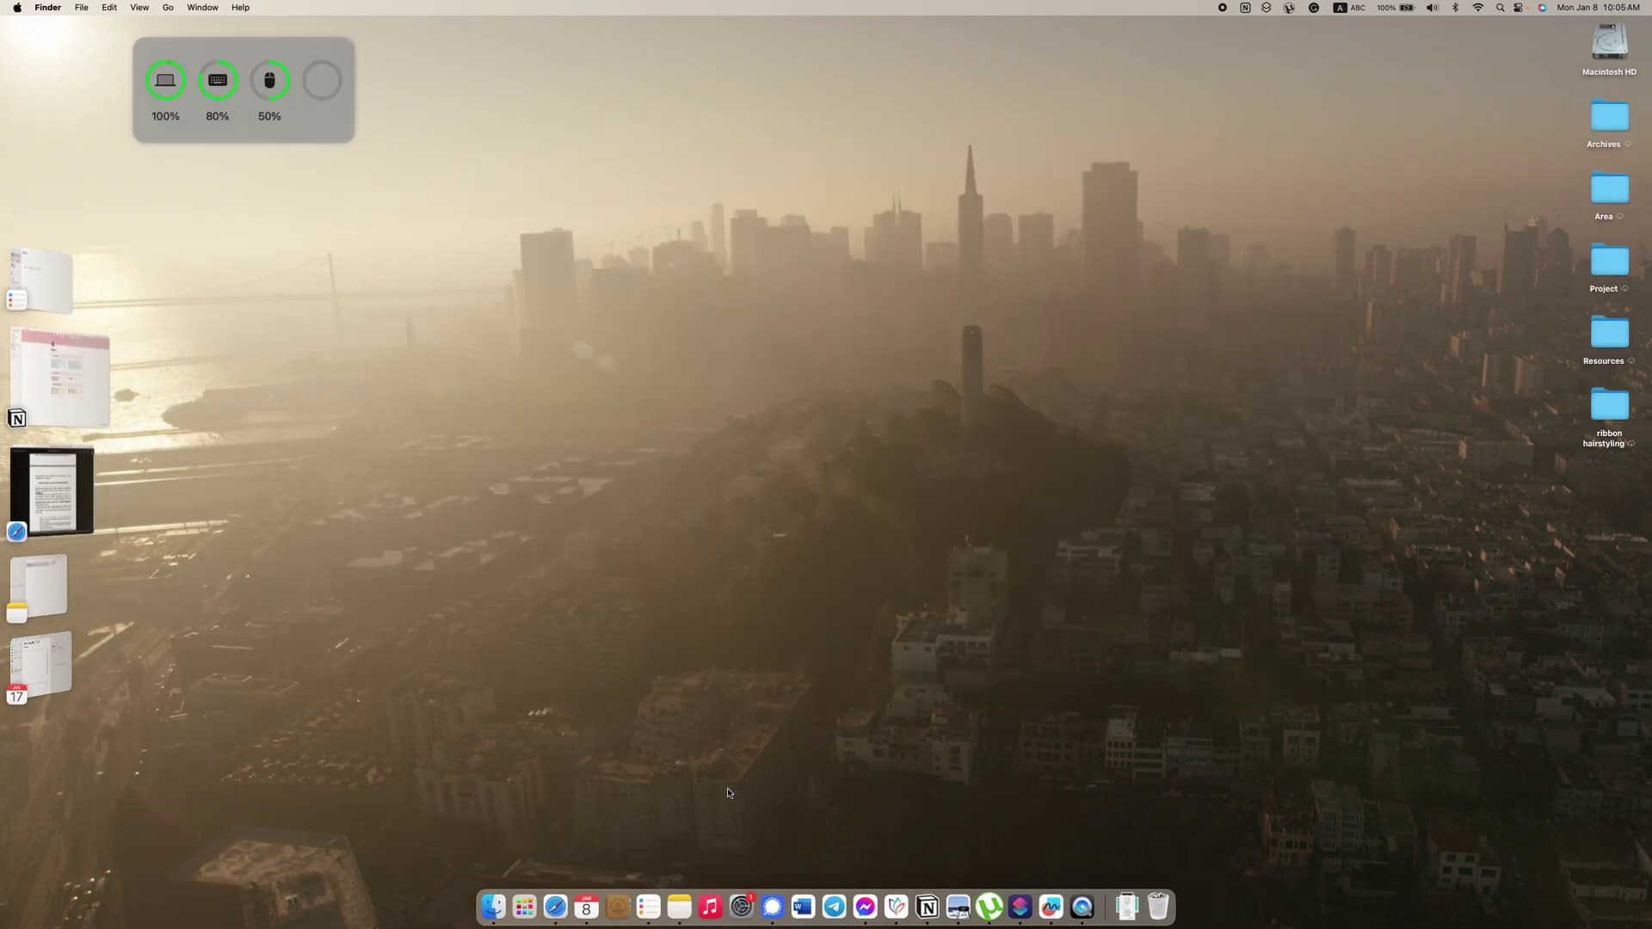
Step: Switch to Apple Notes to view the "Life Changing Logic" folder, and to Freeform to show its boards
{"action": "left_click", "coordinate": [39, 585]}
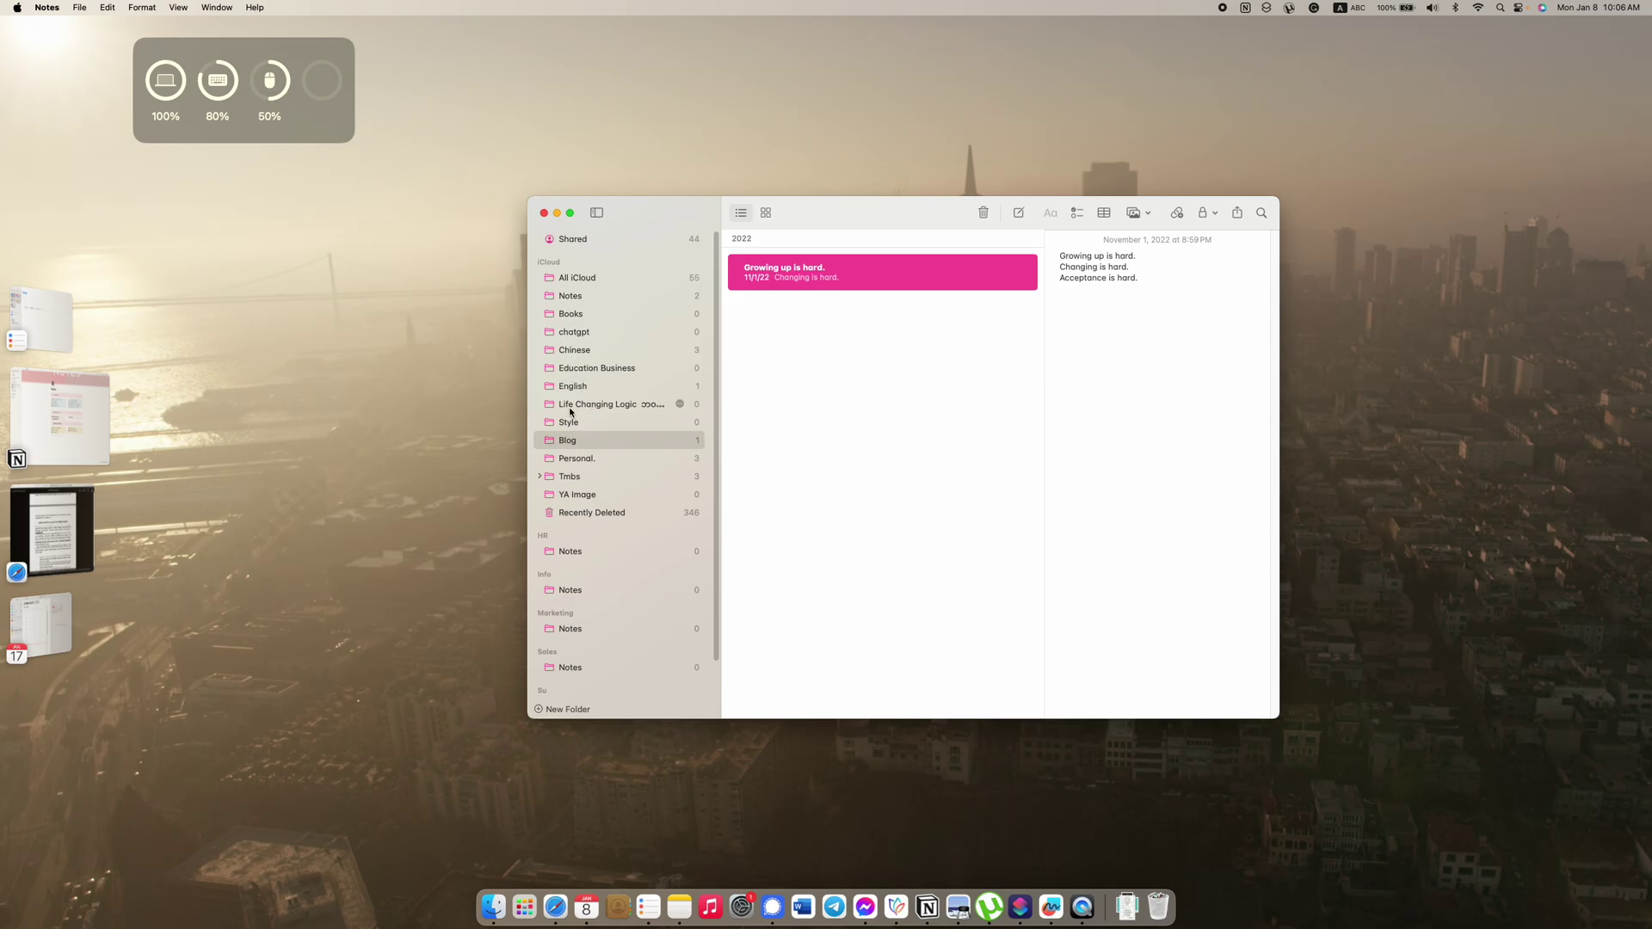
{"action": "left_click", "coordinate": [603, 404]}
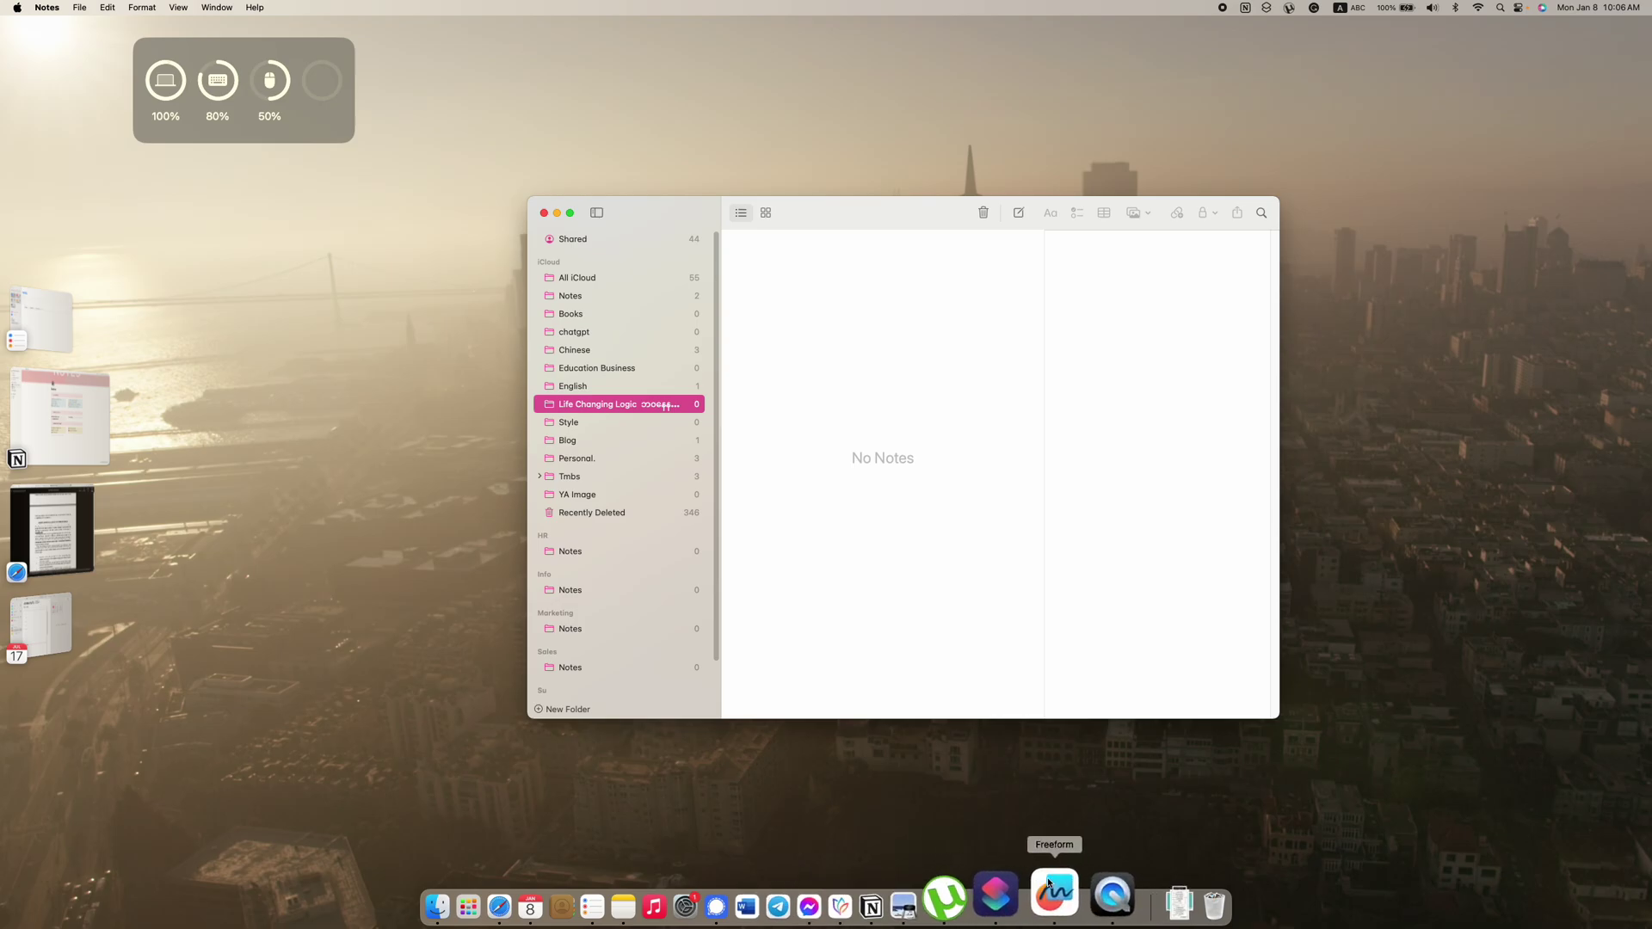
{"action": "left_click", "coordinate": [1053, 893]}
{"action": "left_click", "coordinate": [461, 653]}
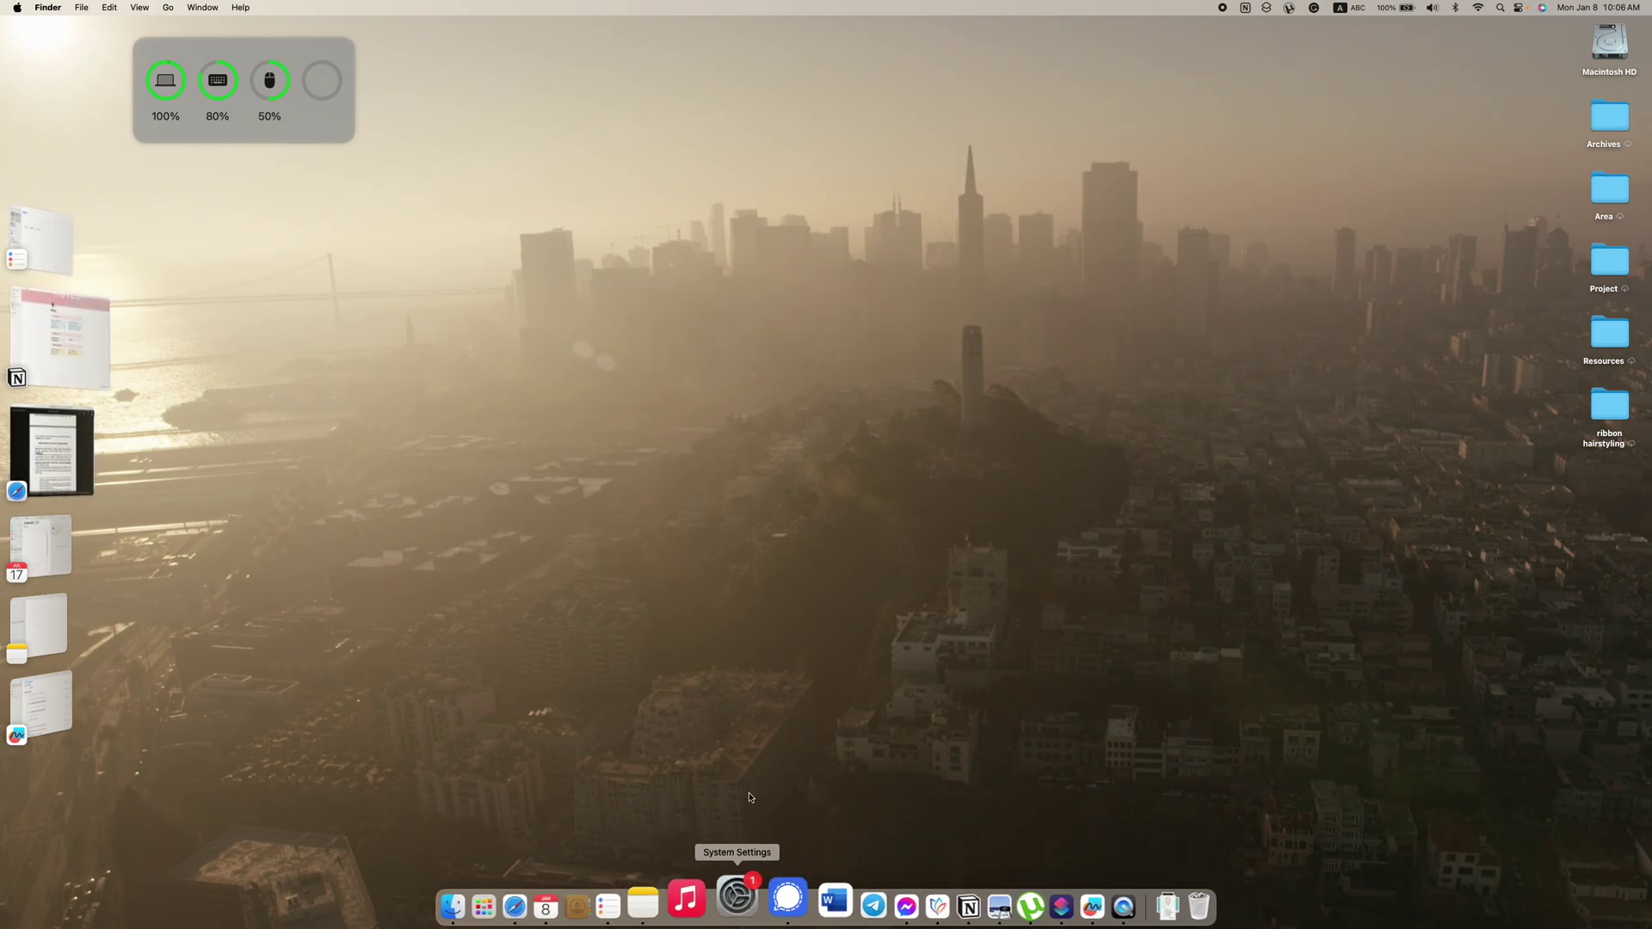
{"action": "left_click", "coordinate": [730, 728]}
{"action": "left_click", "coordinate": [725, 680]}
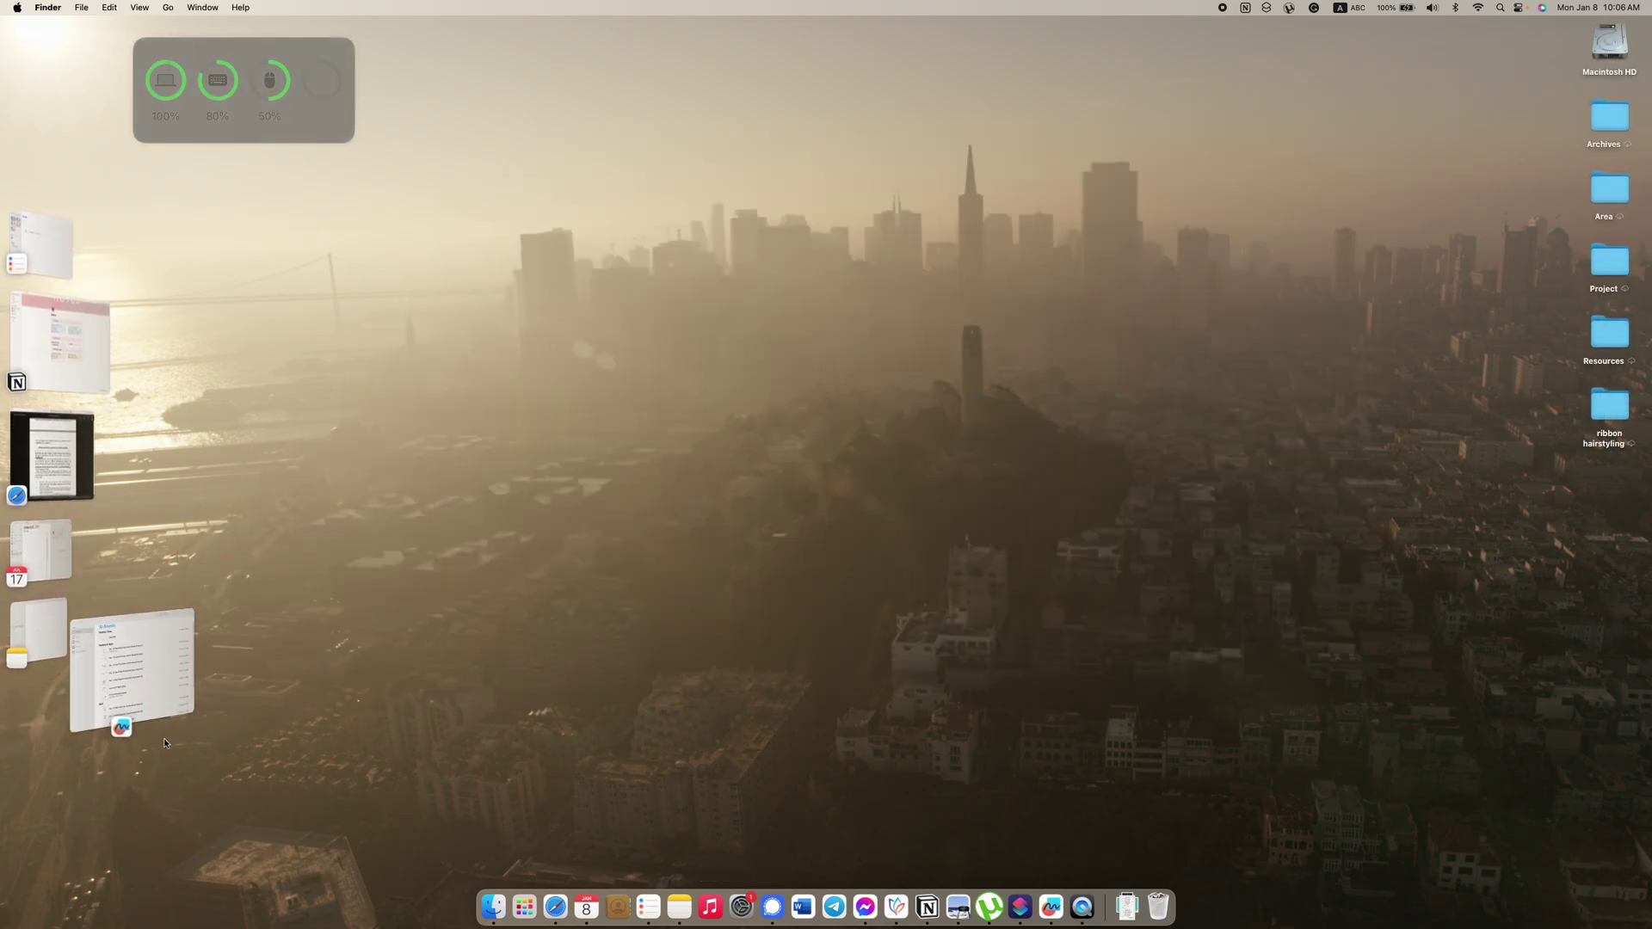
Step: Return to Notion, search the Work templates for "product" and preview the Product Spec template
{"action": "left_click", "coordinate": [27, 363]}
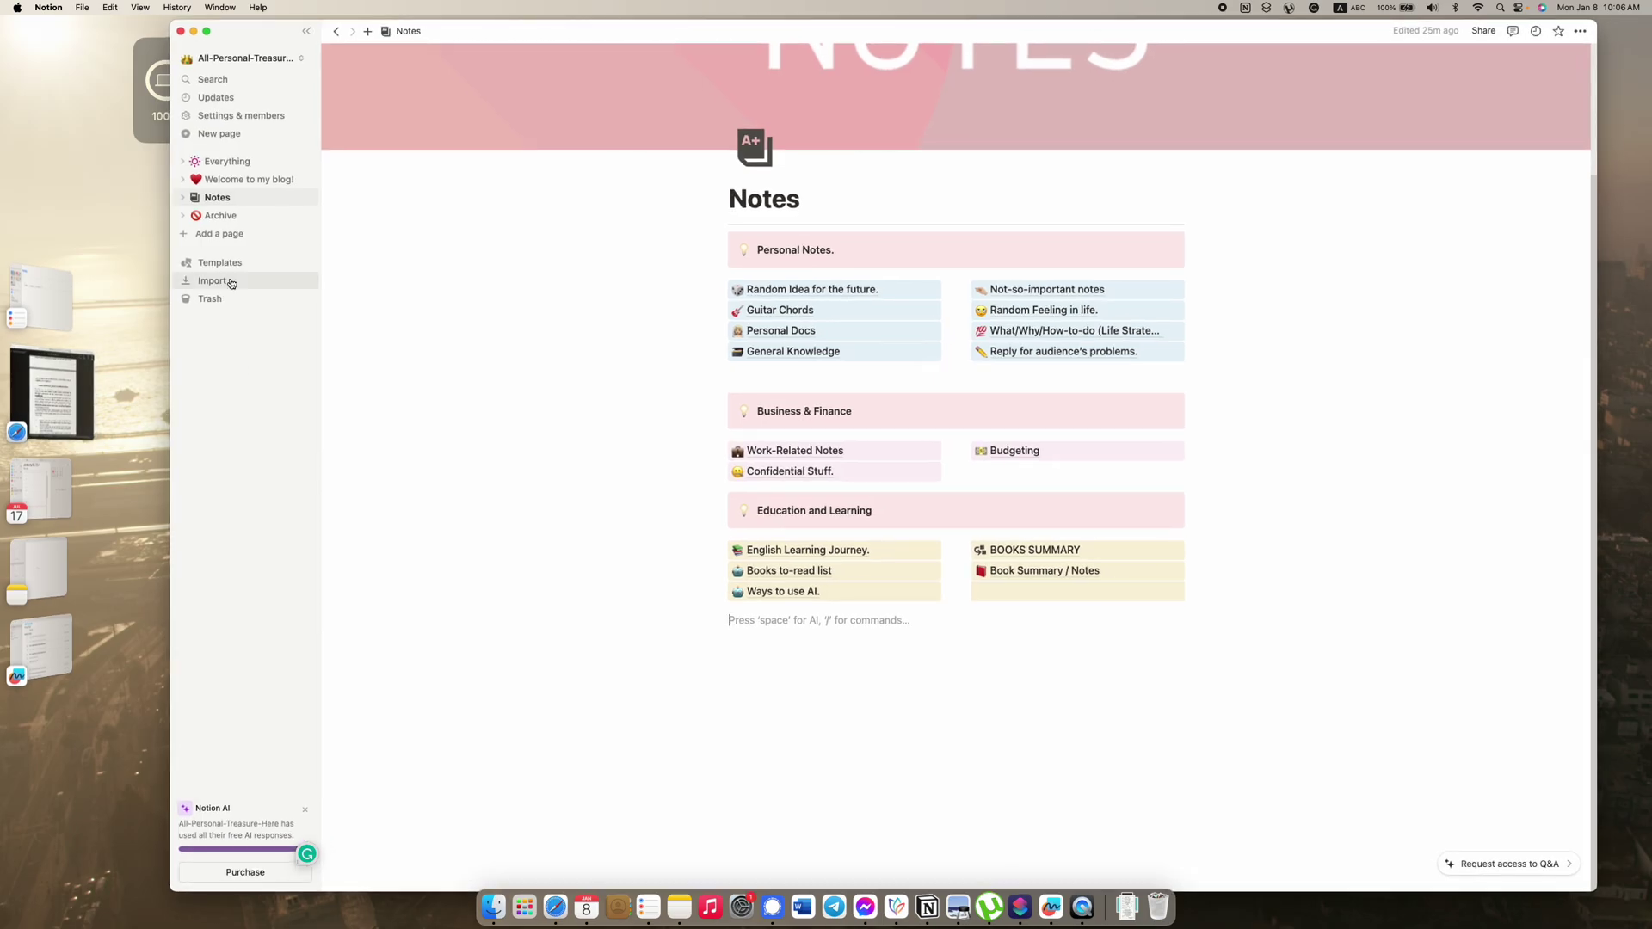
{"action": "left_click", "coordinate": [222, 263]}
{"action": "scroll", "coordinate": [282, 471], "scroll_direction": "down", "scroll_amount": 5}
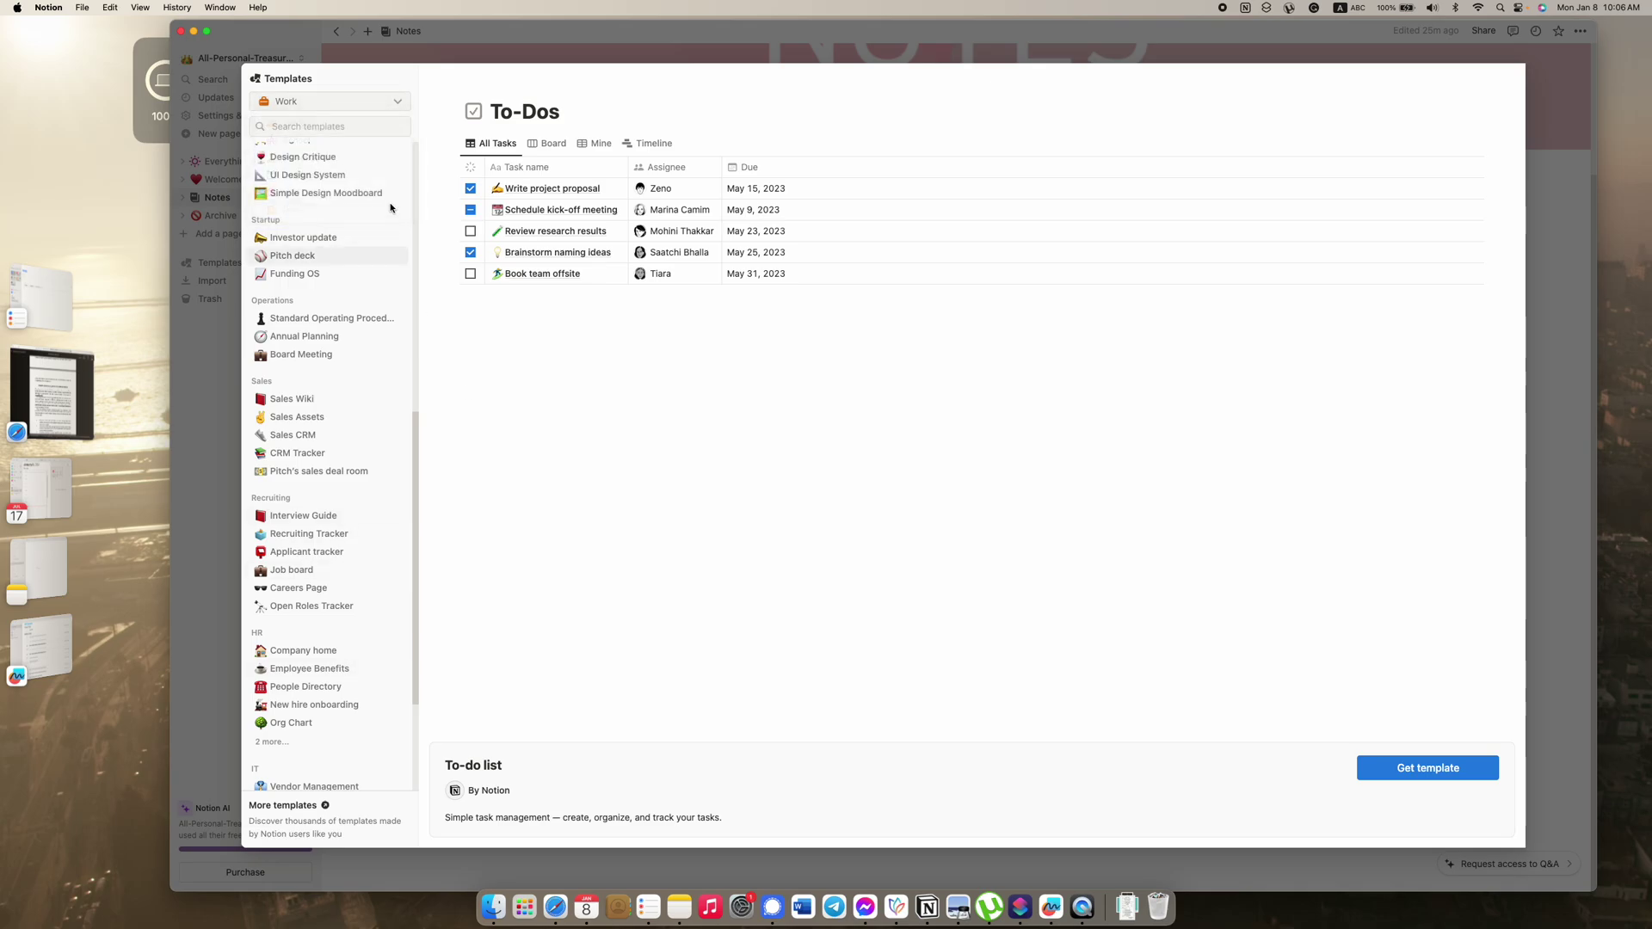
{"action": "left_click", "coordinate": [272, 128]}
{"action": "type", "text": "produc"}
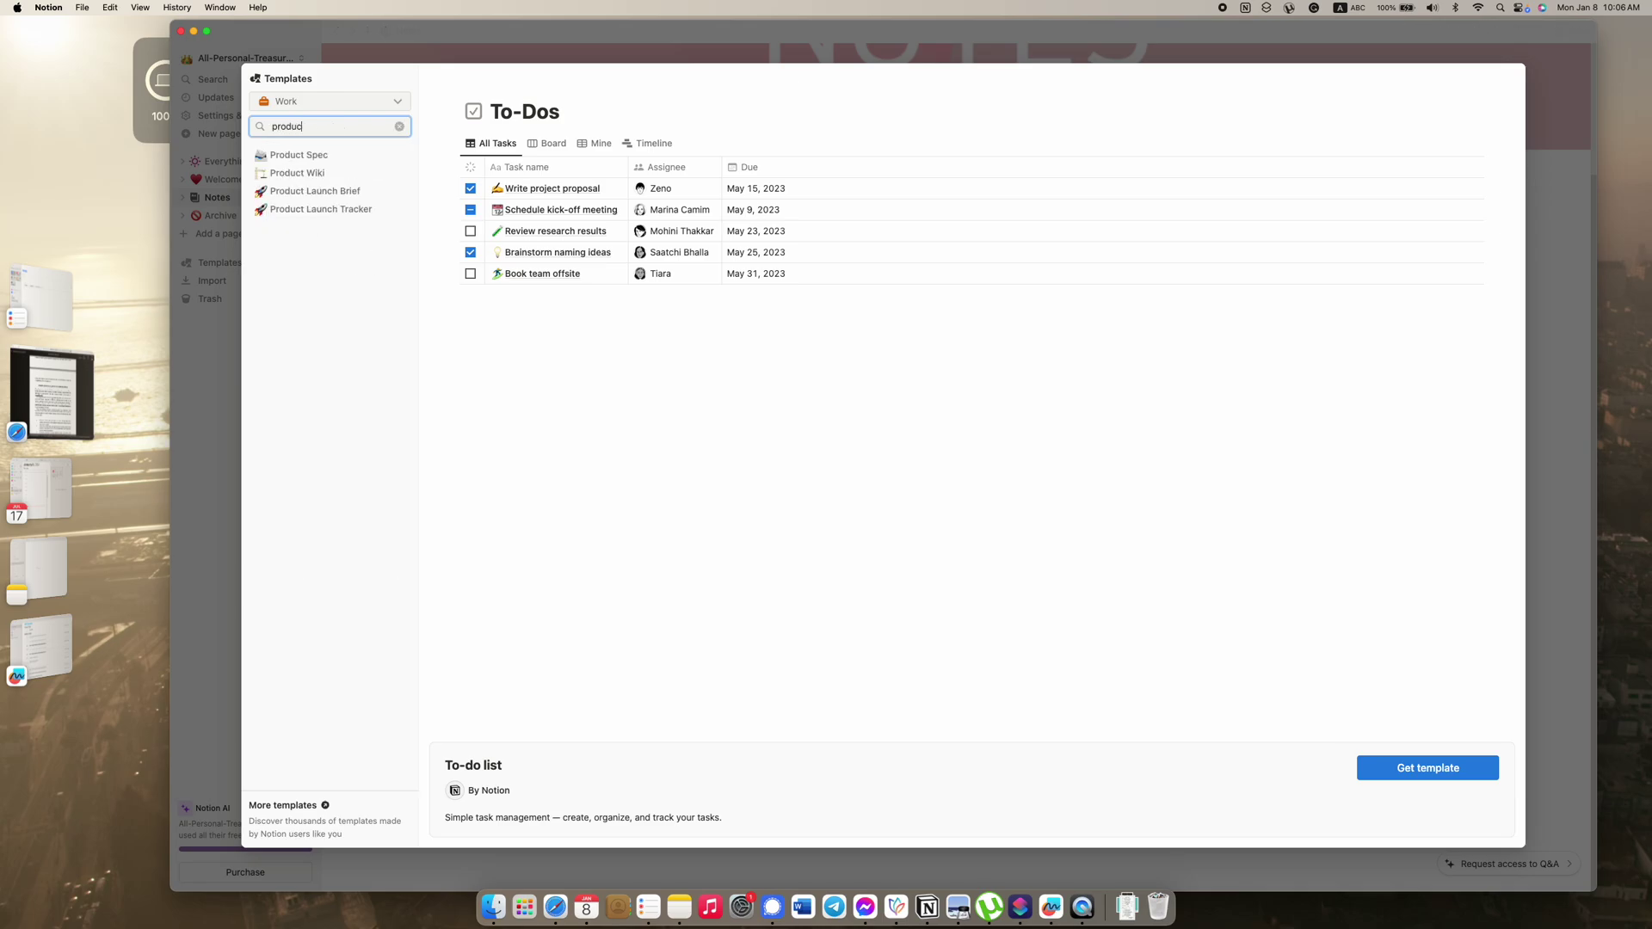
{"action": "left_click", "coordinate": [310, 155]}
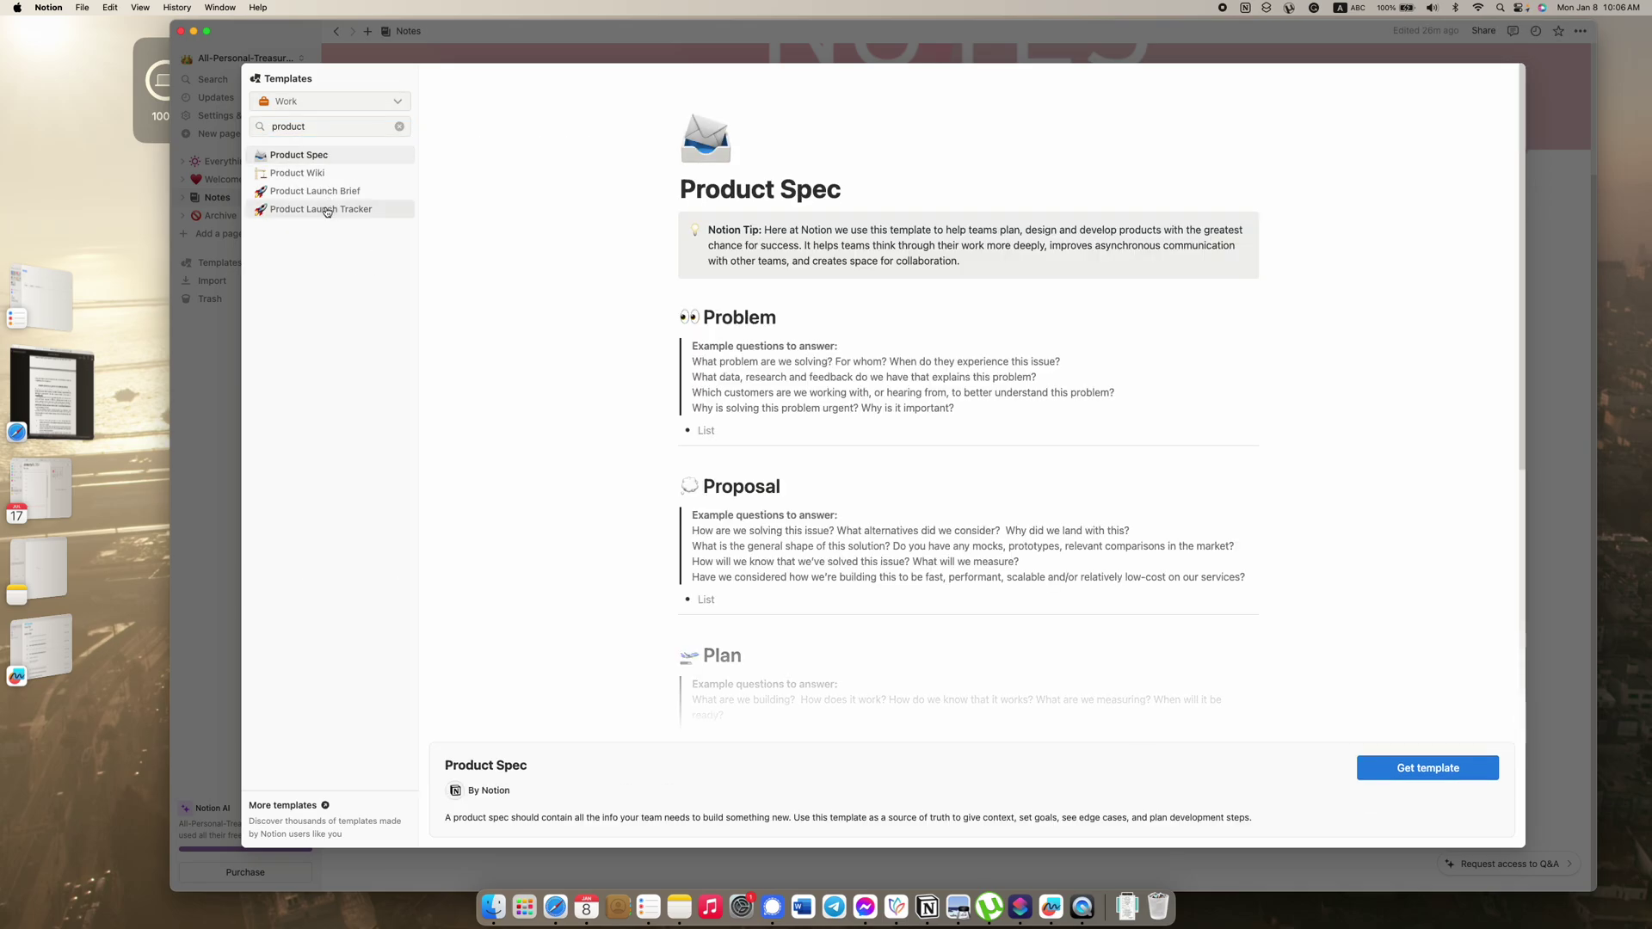
Step: Preview the Product Launch Brief template and read through it from its summary to the post mortem section
{"action": "left_click", "coordinate": [315, 191]}
{"action": "scroll", "coordinate": [757, 369], "scroll_direction": "down", "scroll_amount": 4}
{"action": "scroll", "coordinate": [759, 361], "scroll_direction": "up", "scroll_amount": 3}
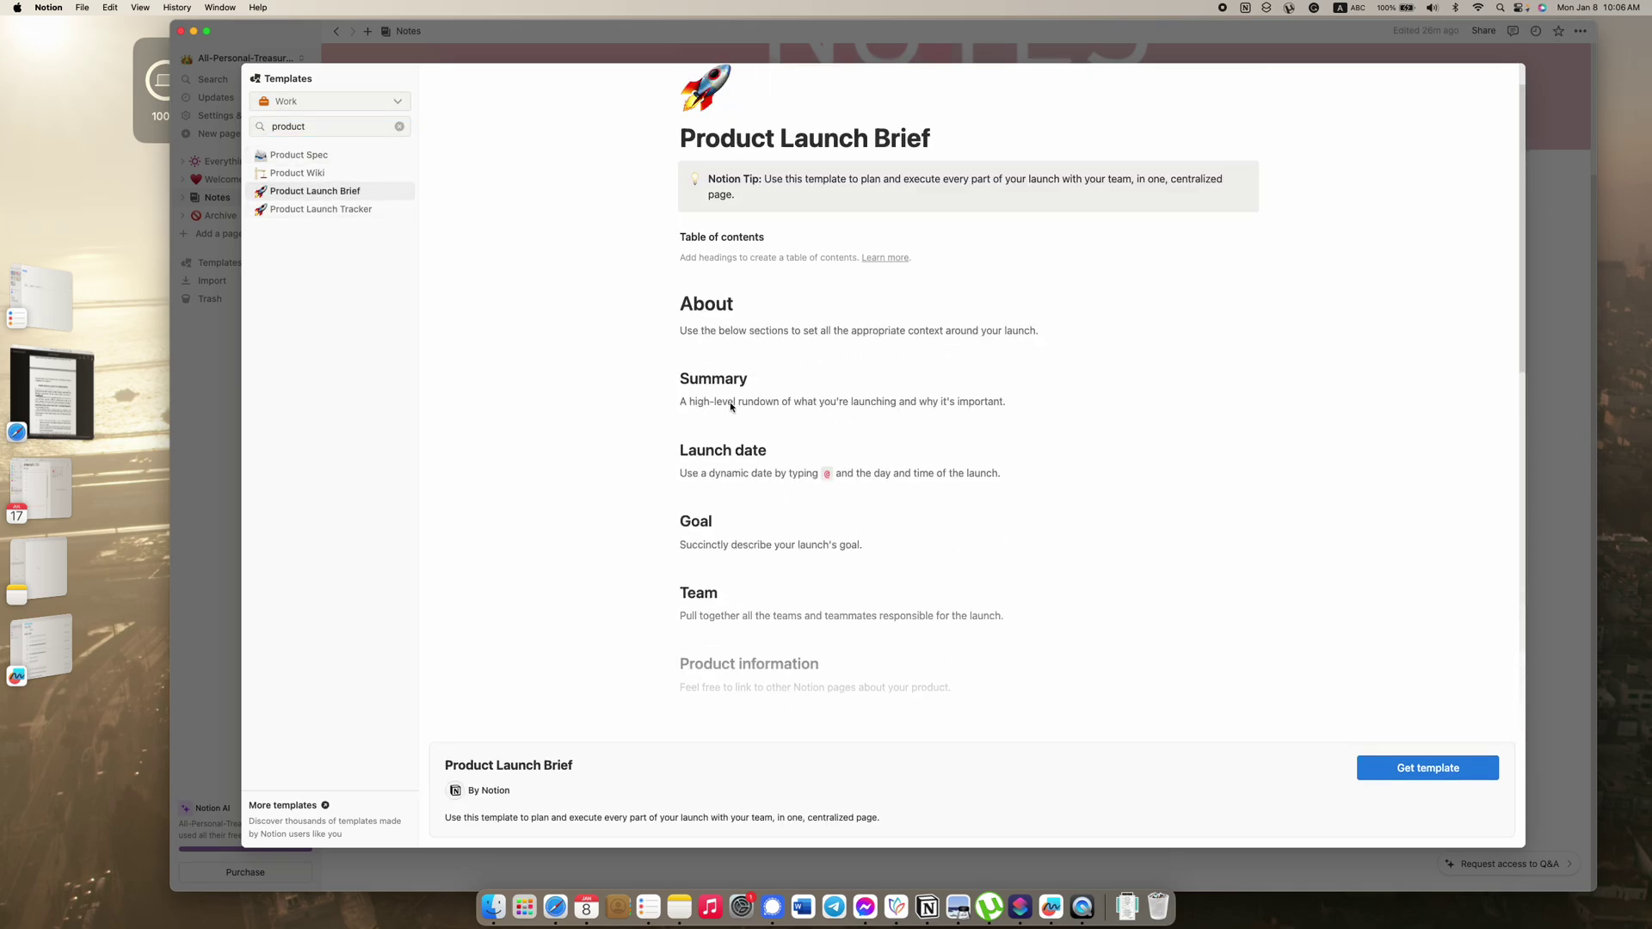
{"action": "scroll", "coordinate": [751, 491], "scroll_direction": "down", "scroll_amount": 5}
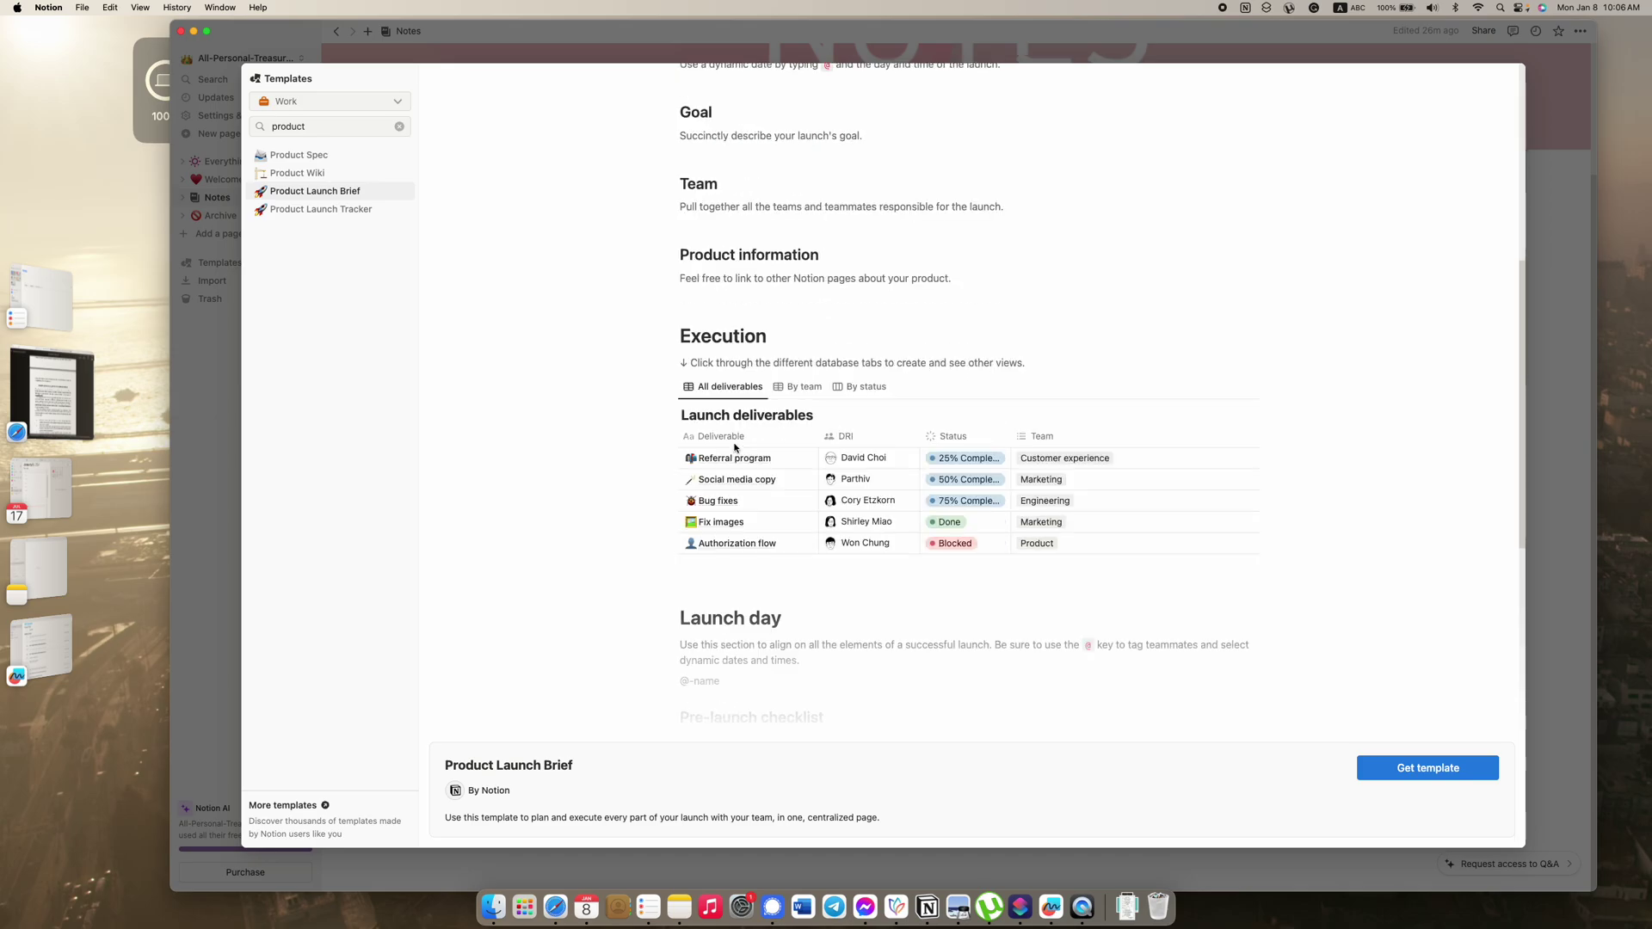
{"action": "scroll", "coordinate": [1271, 552], "scroll_direction": "down", "scroll_amount": 4}
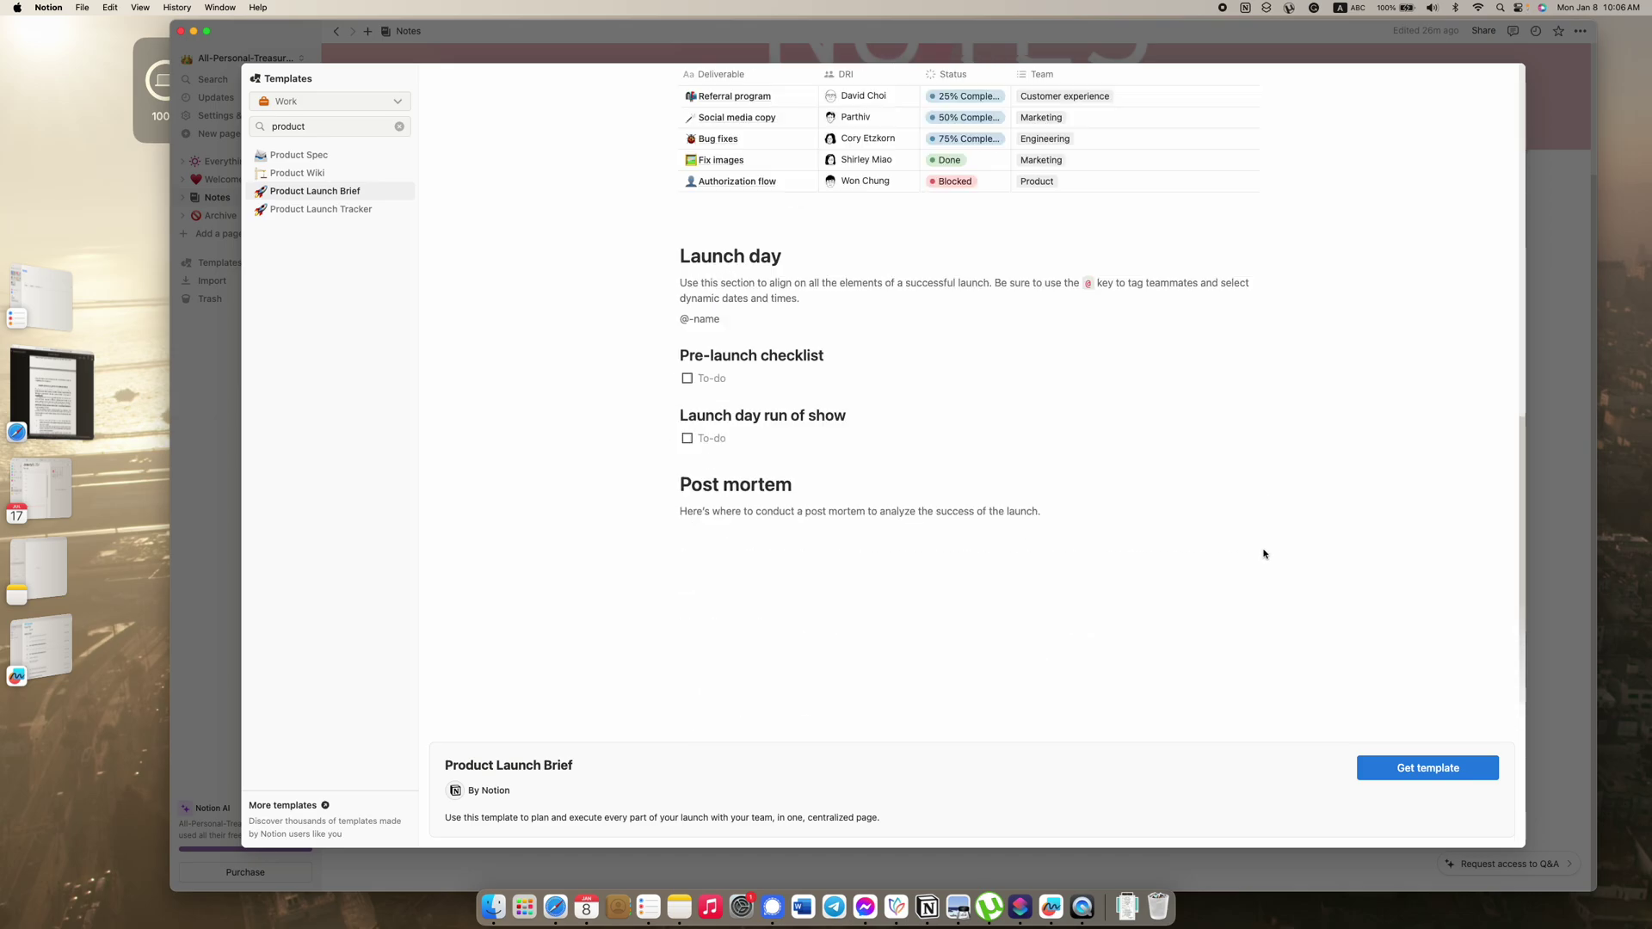
{"action": "scroll", "coordinate": [924, 638], "scroll_direction": "up", "scroll_amount": 15}
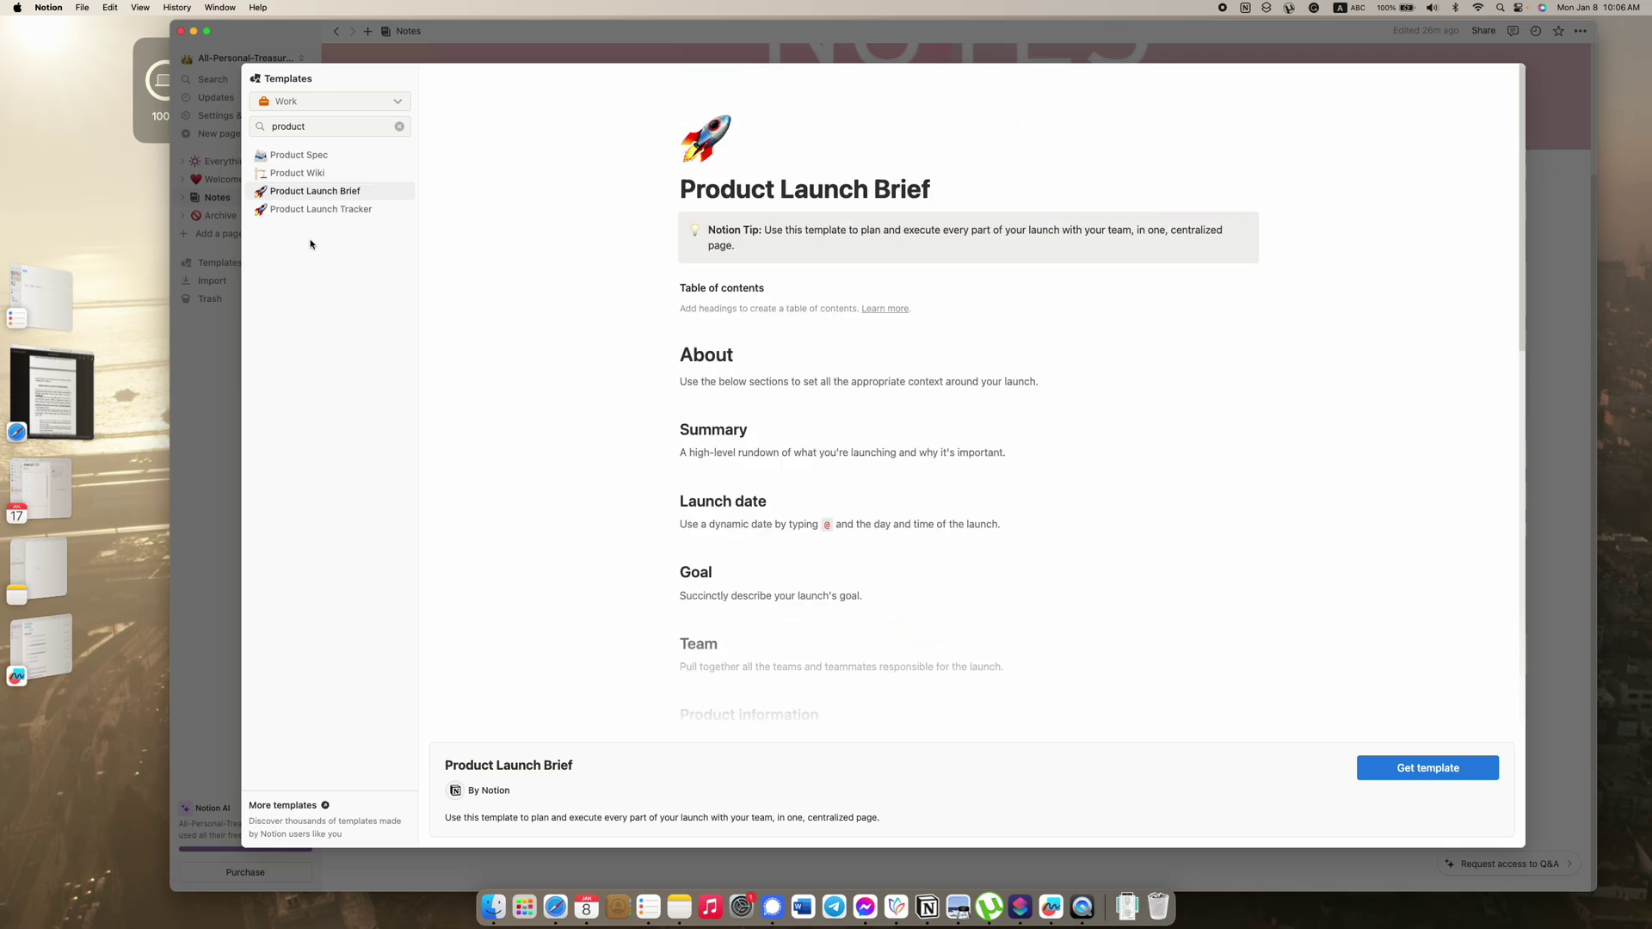
Step: Preview the Product Wiki and Product Launch Tracker templates
{"action": "left_click", "coordinate": [341, 172]}
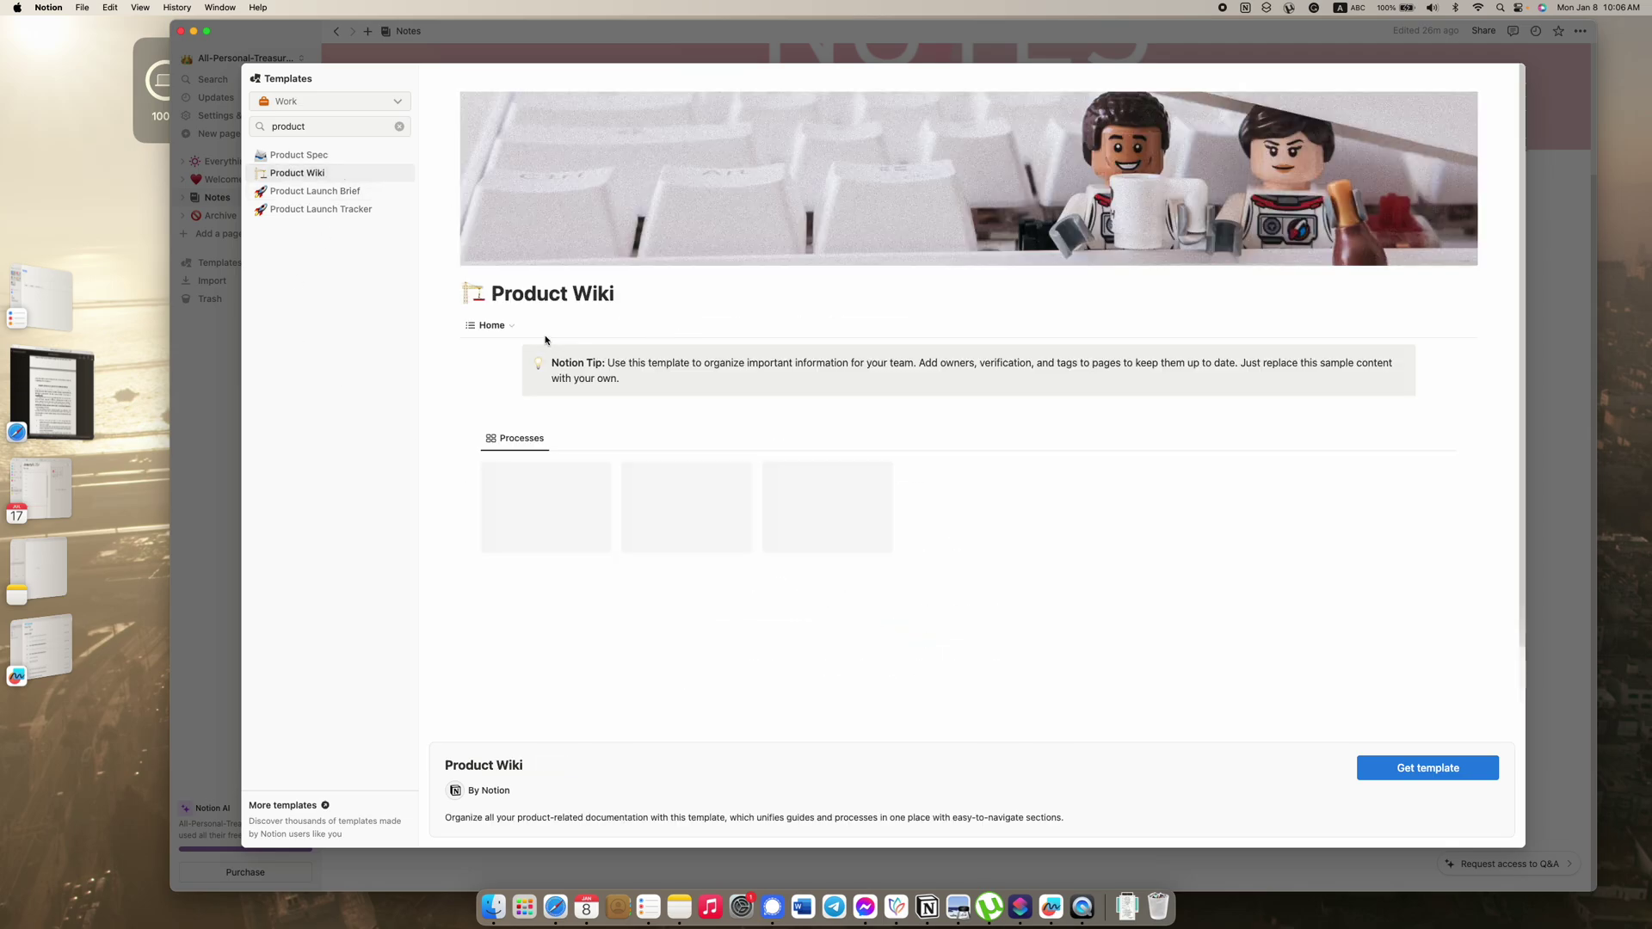
{"action": "scroll", "coordinate": [656, 535], "scroll_direction": "down", "scroll_amount": 3}
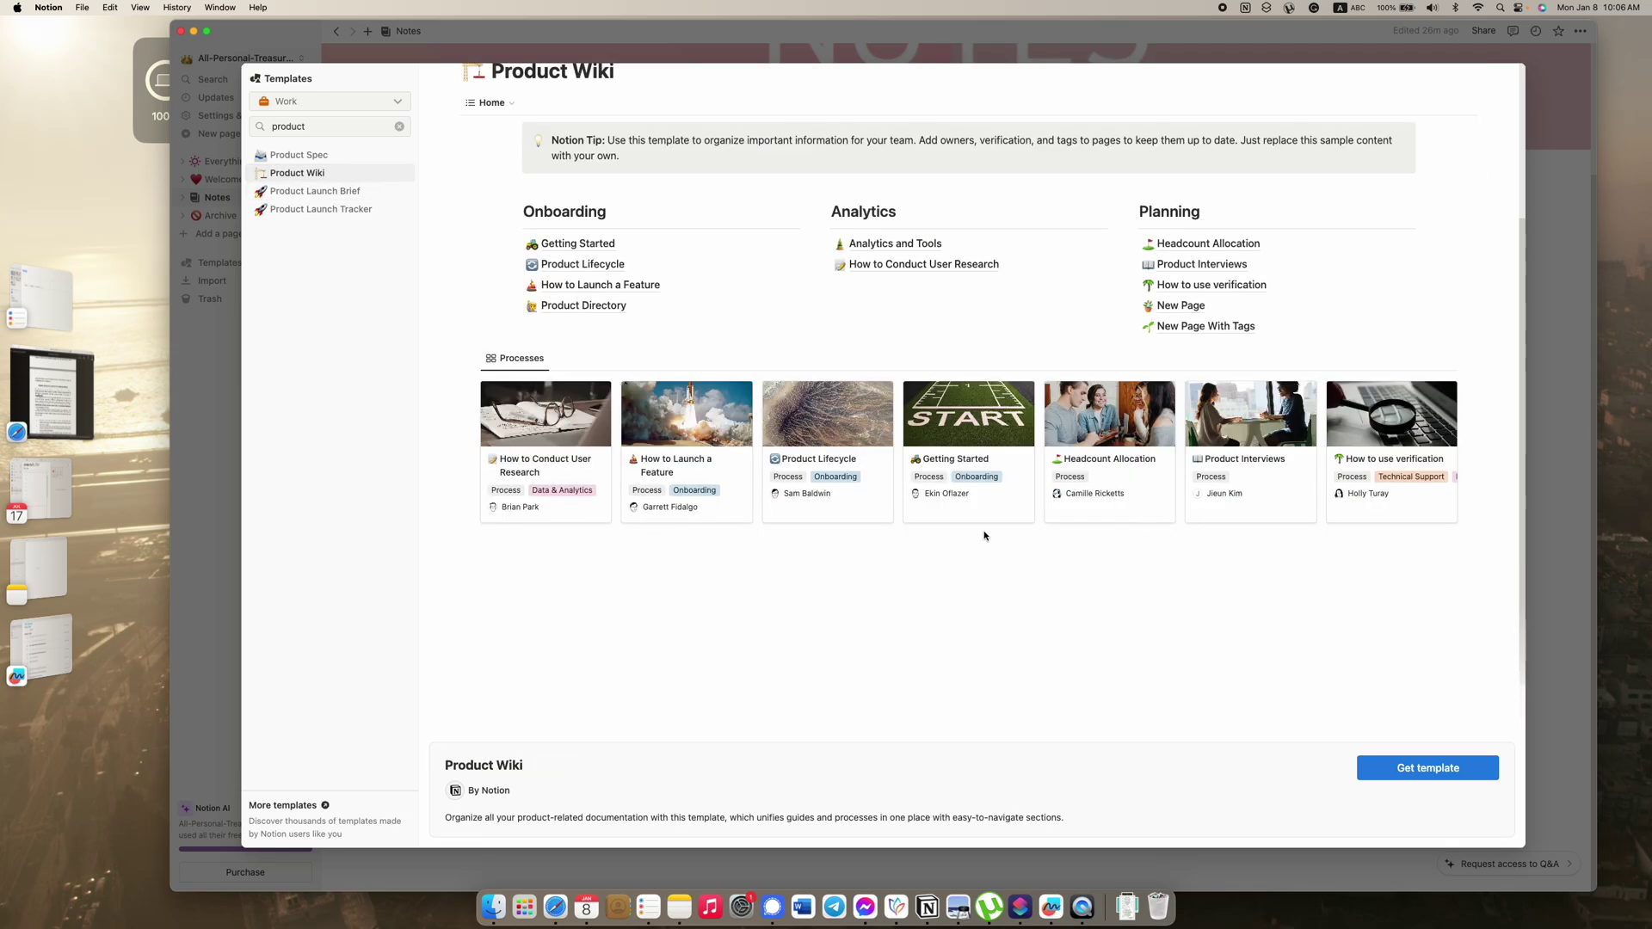
{"action": "left_click", "coordinate": [344, 210]}
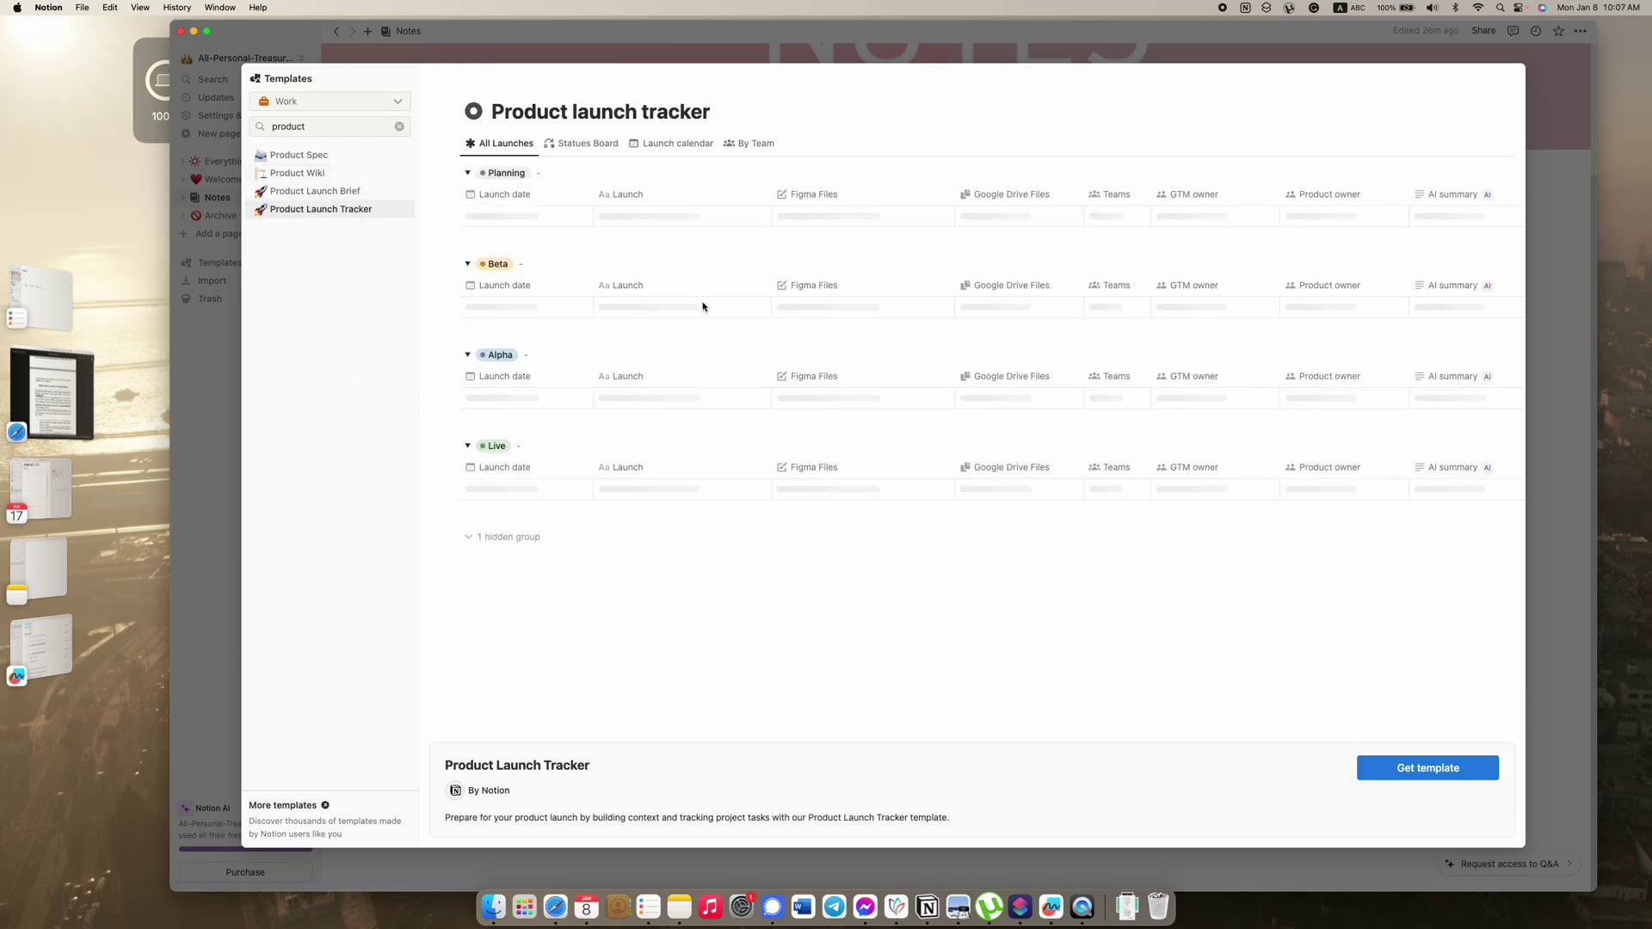
{"action": "scroll", "coordinate": [1051, 553], "scroll_direction": "down", "scroll_amount": 1}
{"action": "scroll", "coordinate": [1005, 559], "scroll_direction": "up", "scroll_amount": 1}
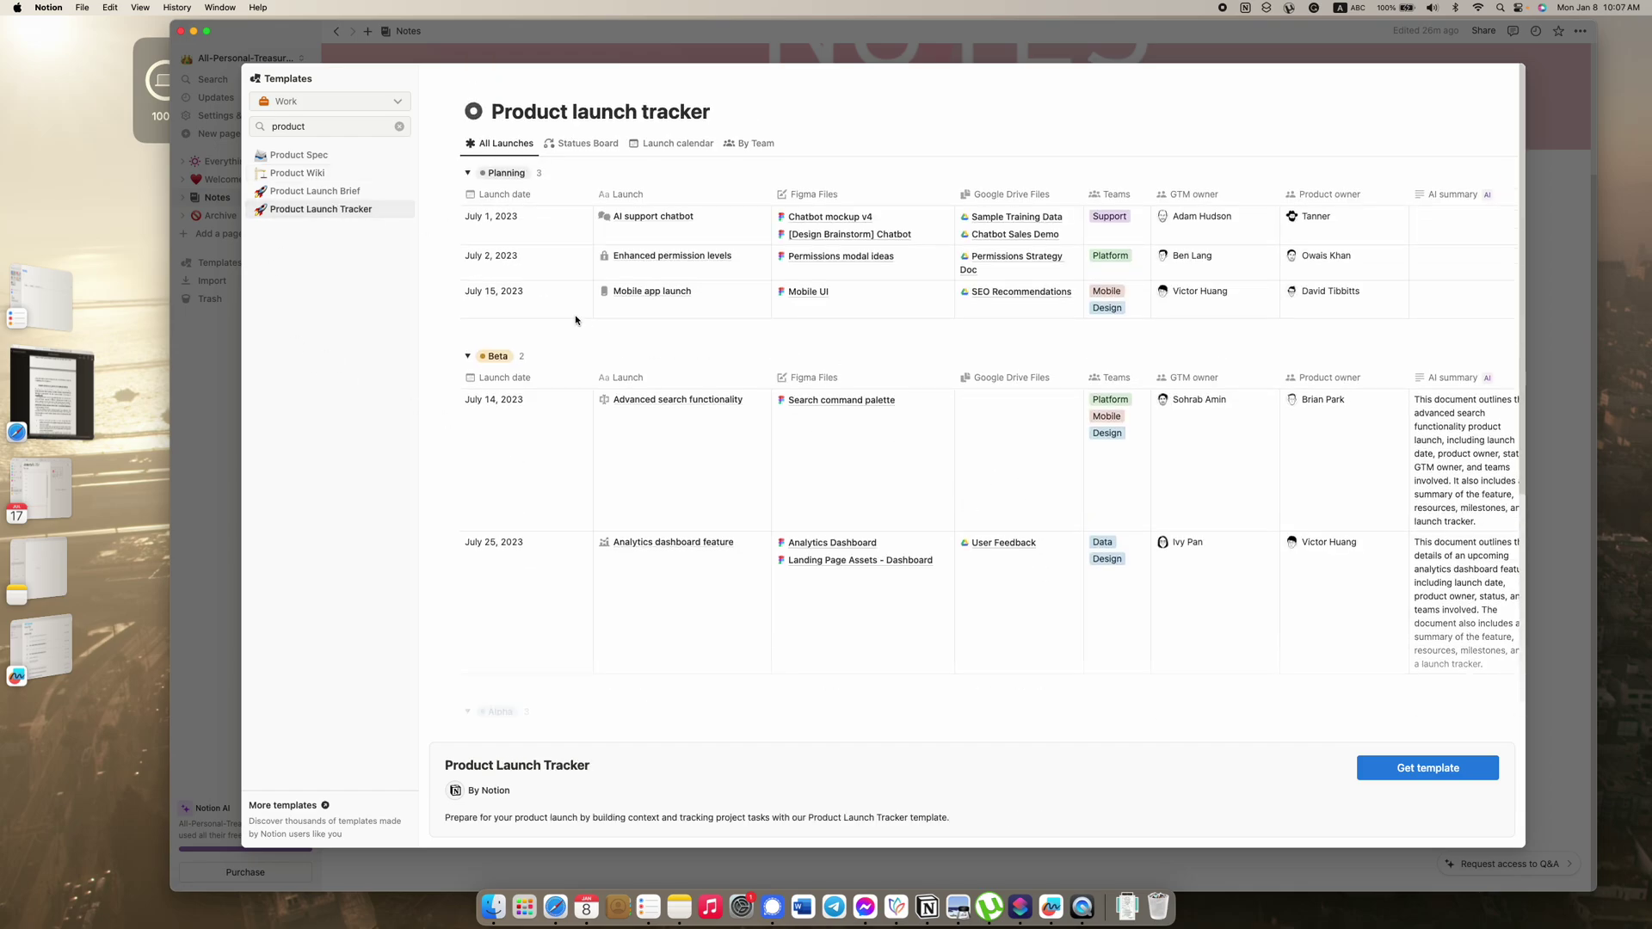
Step: Preview Product Wiki and Product Spec again, and clear the template search to show the list of categories
{"action": "left_click", "coordinate": [297, 173]}
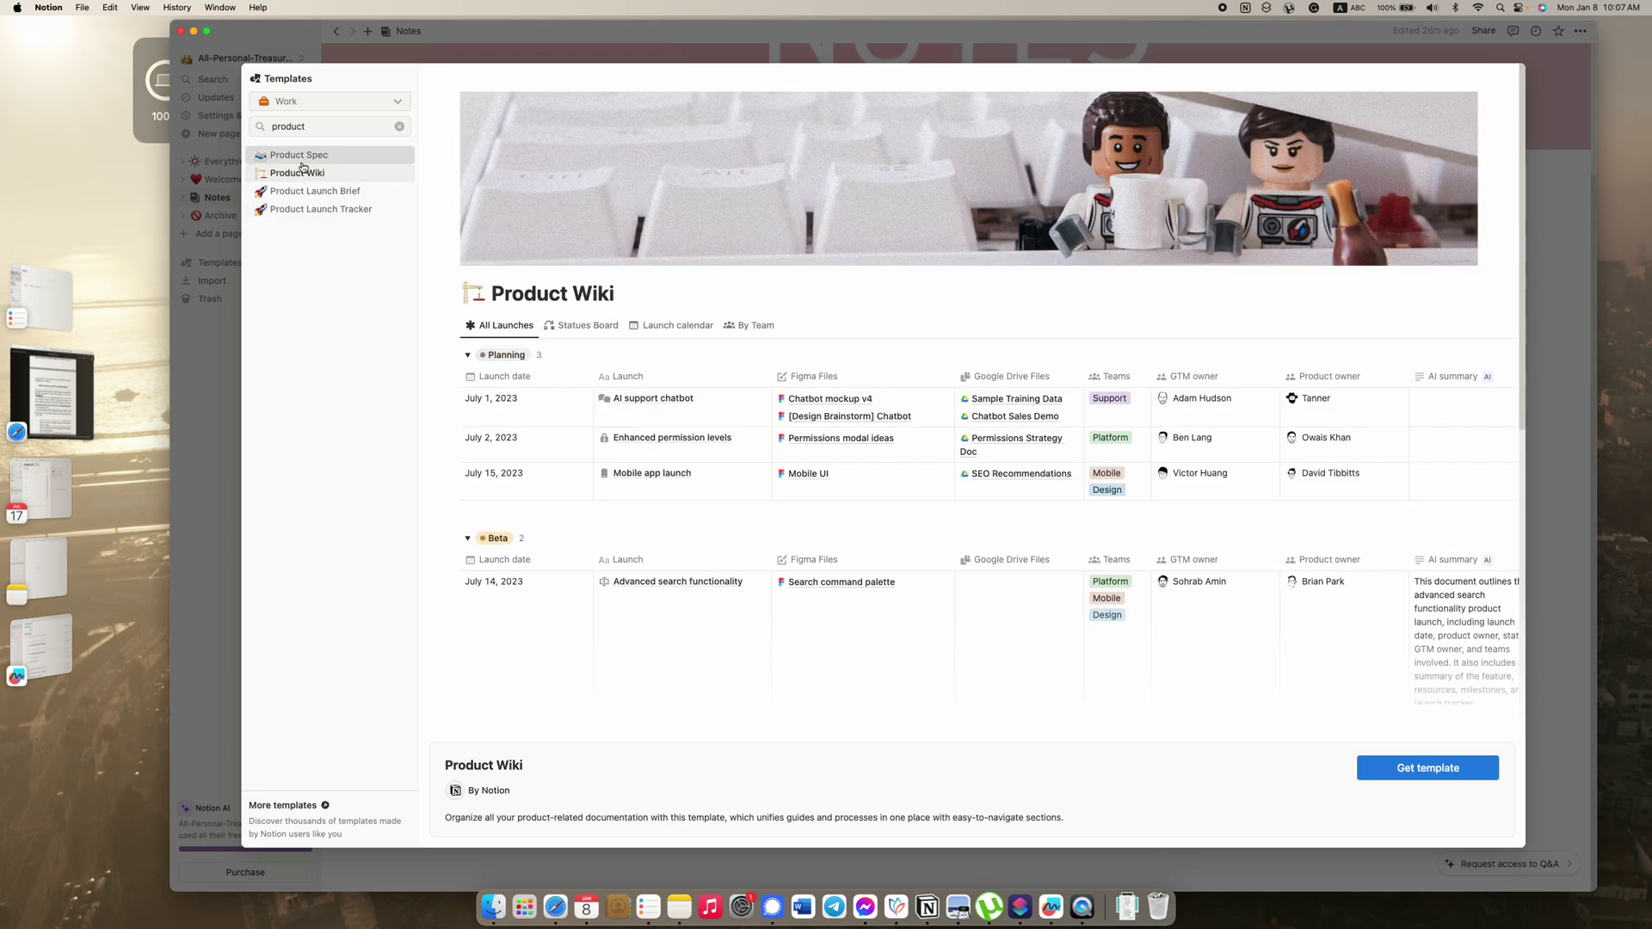
{"action": "left_click", "coordinate": [301, 163]}
{"action": "left_click", "coordinate": [399, 127]}
{"action": "left_click", "coordinate": [397, 102]}
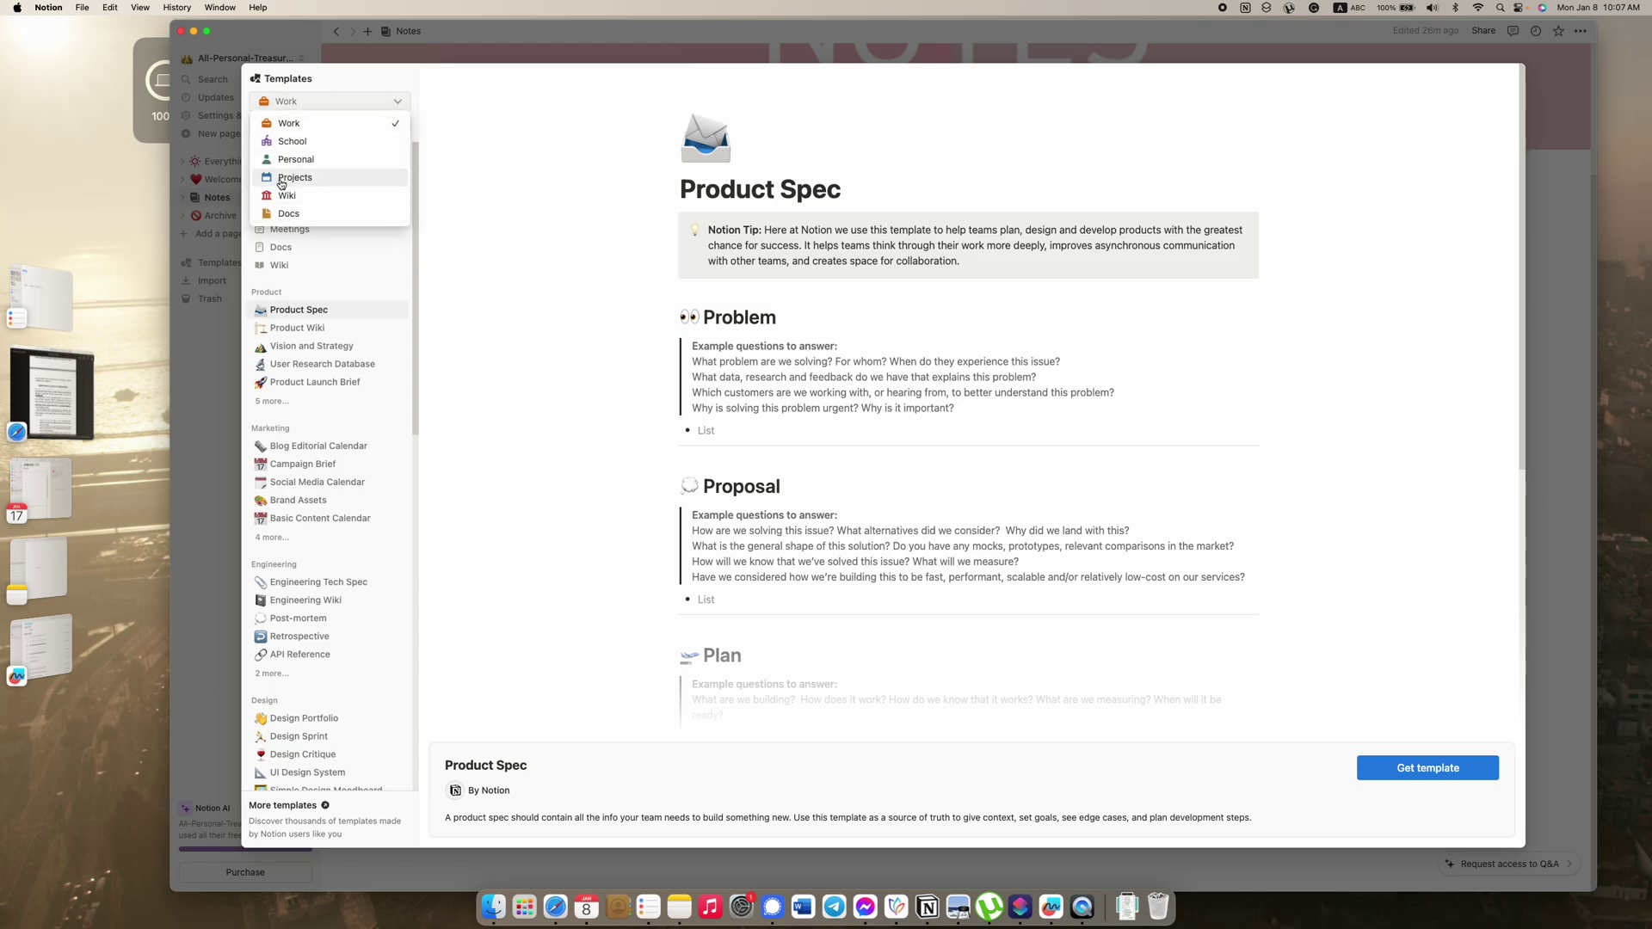
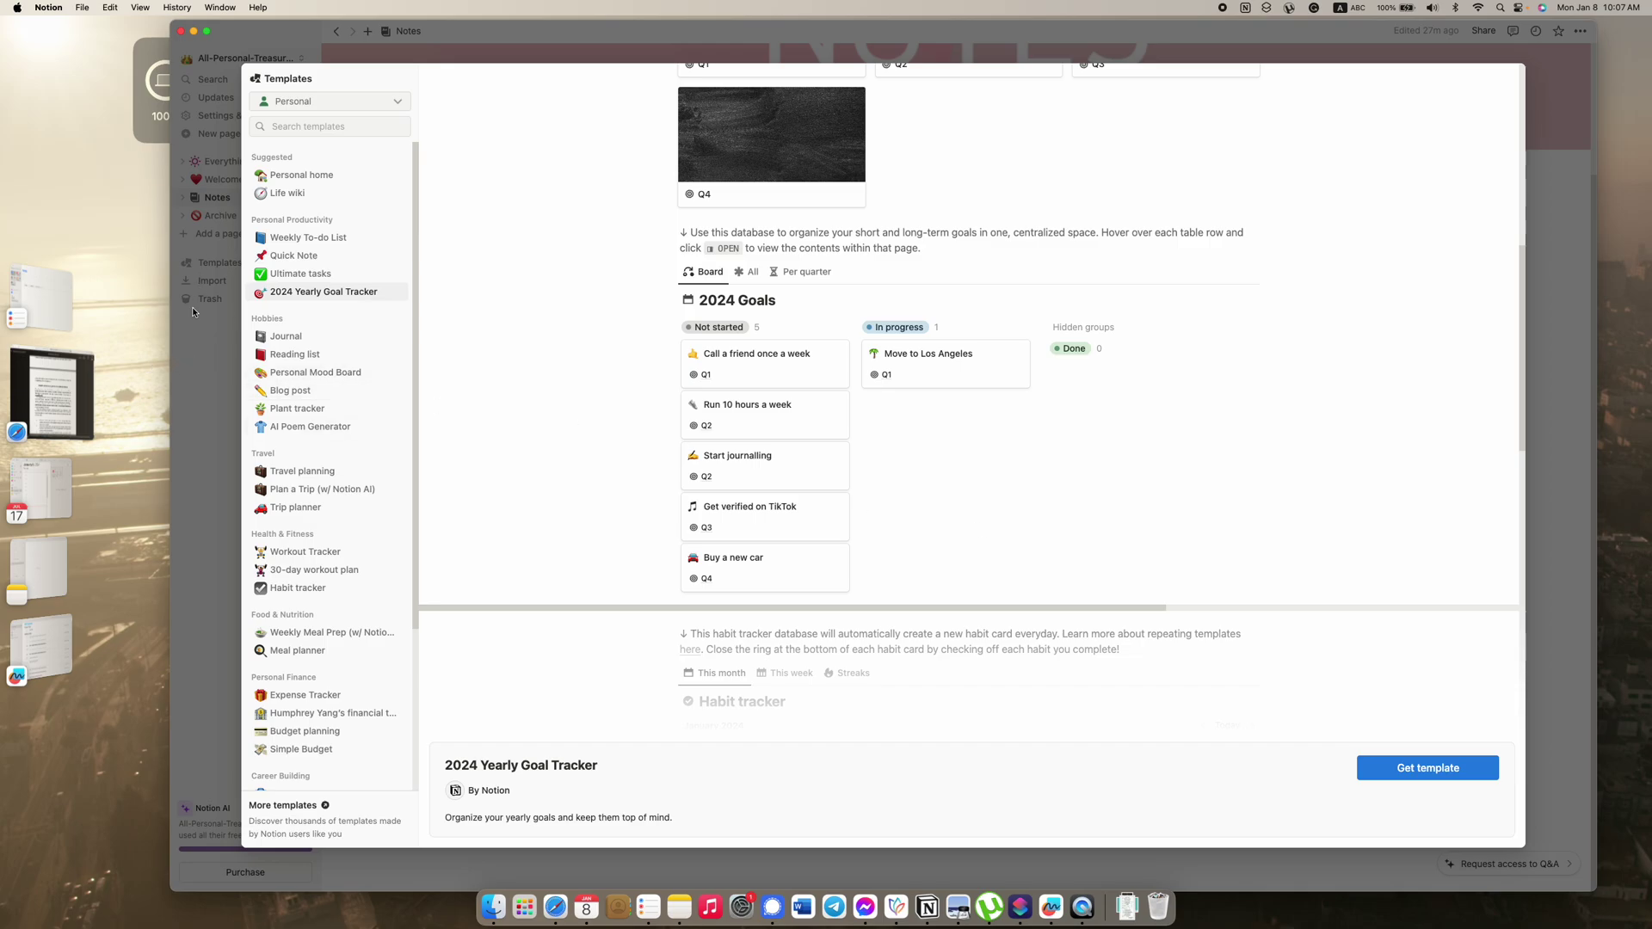
Step: Close the template gallery, and open the Daily Journal page from Everything to view its calendar
{"action": "left_click", "coordinate": [208, 197]}
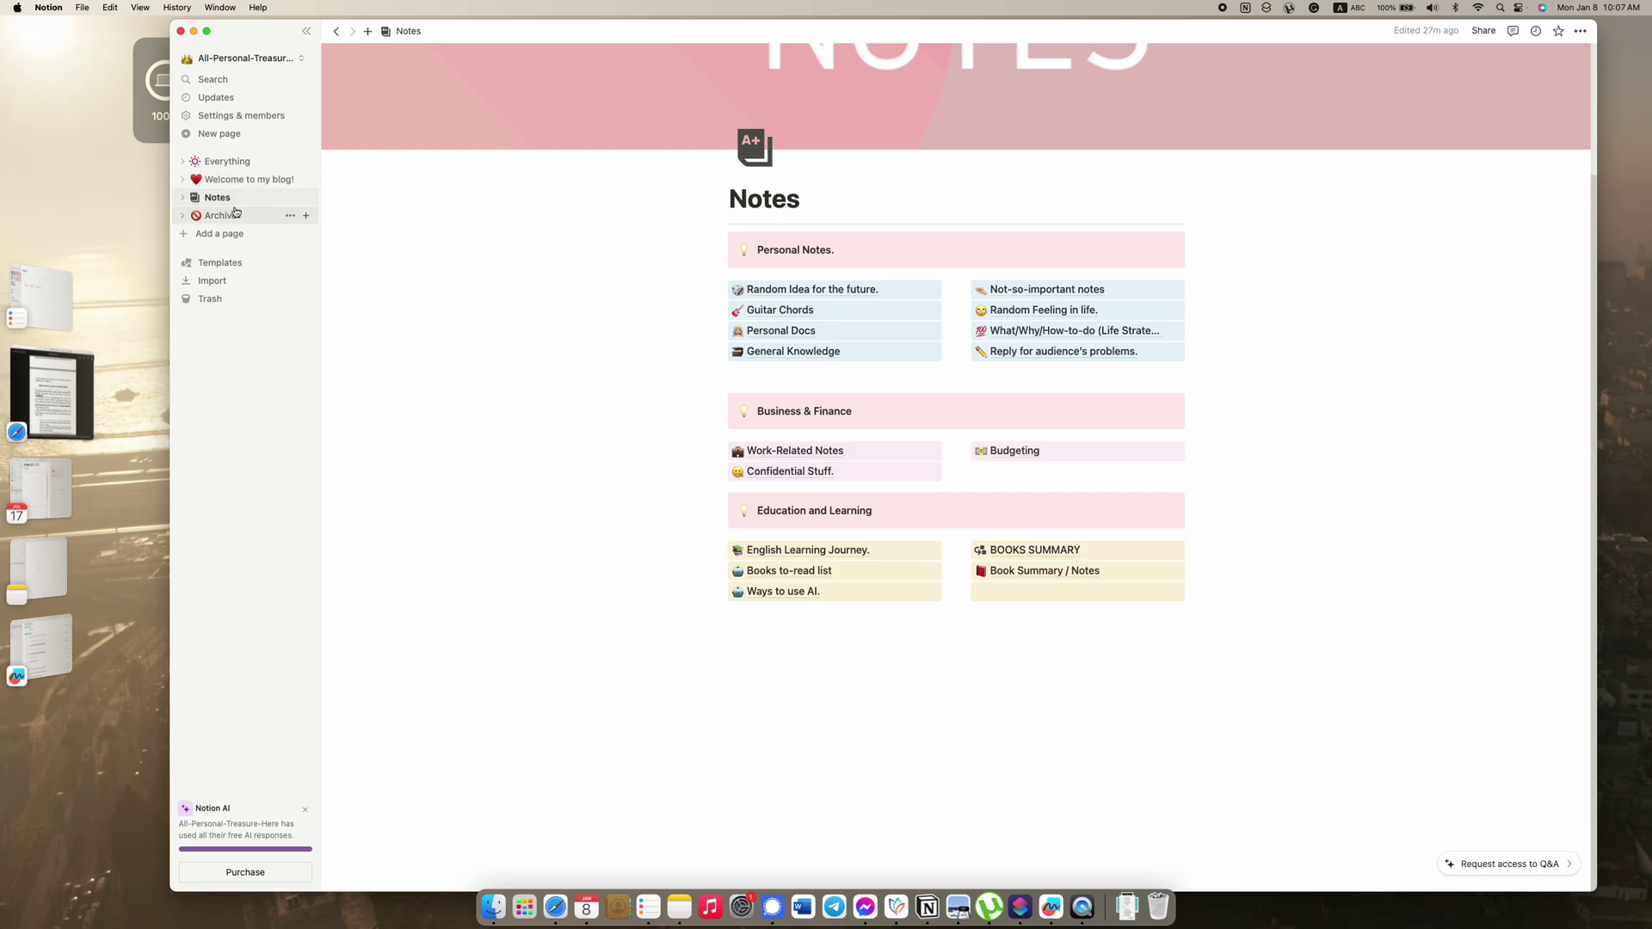
{"action": "left_click", "coordinate": [219, 162]}
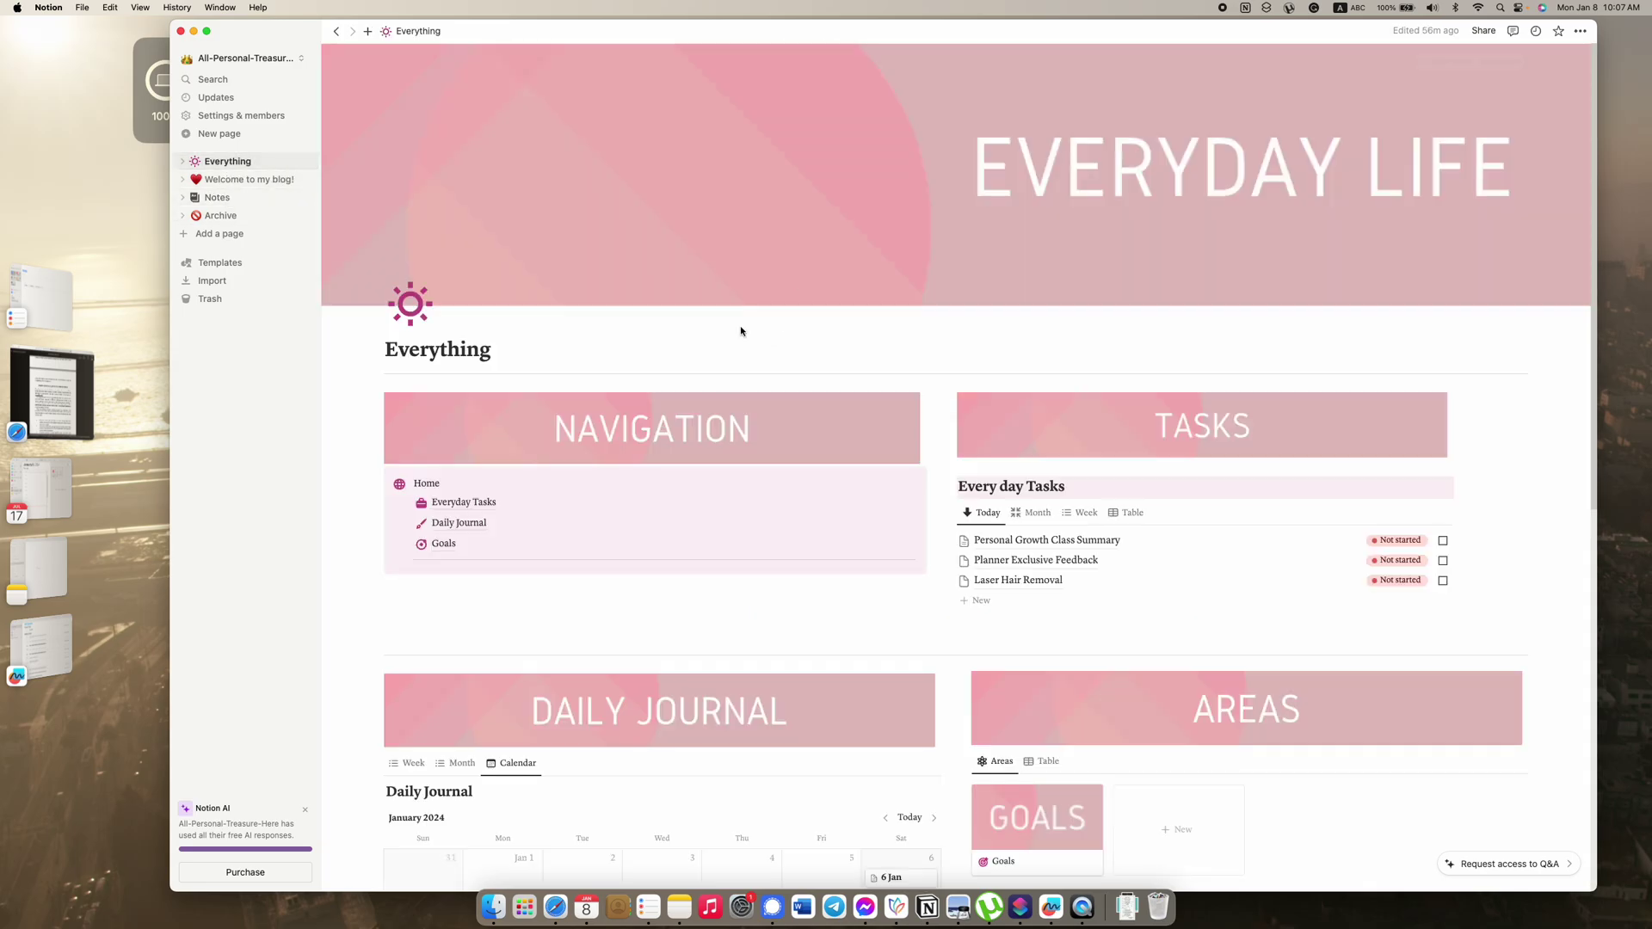
{"action": "left_click", "coordinate": [493, 521]}
{"action": "scroll", "coordinate": [564, 590], "scroll_direction": "down", "scroll_amount": 5}
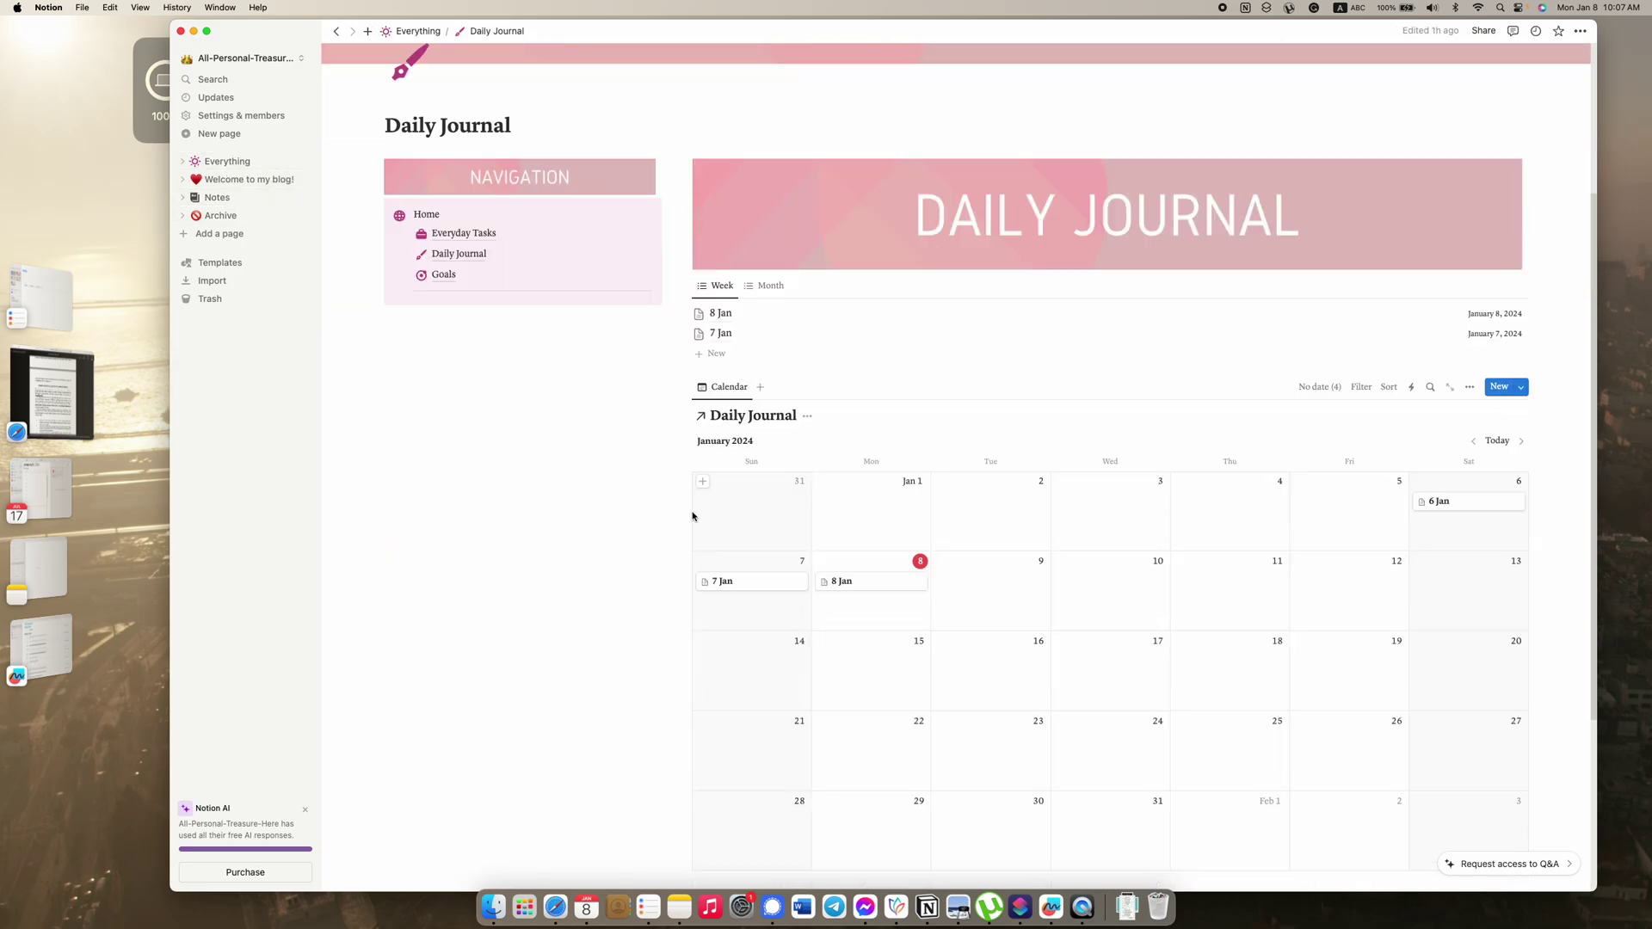
Step: Look at the view options of the Daily Journal calendar, and close them
{"action": "left_click", "coordinate": [1469, 387]}
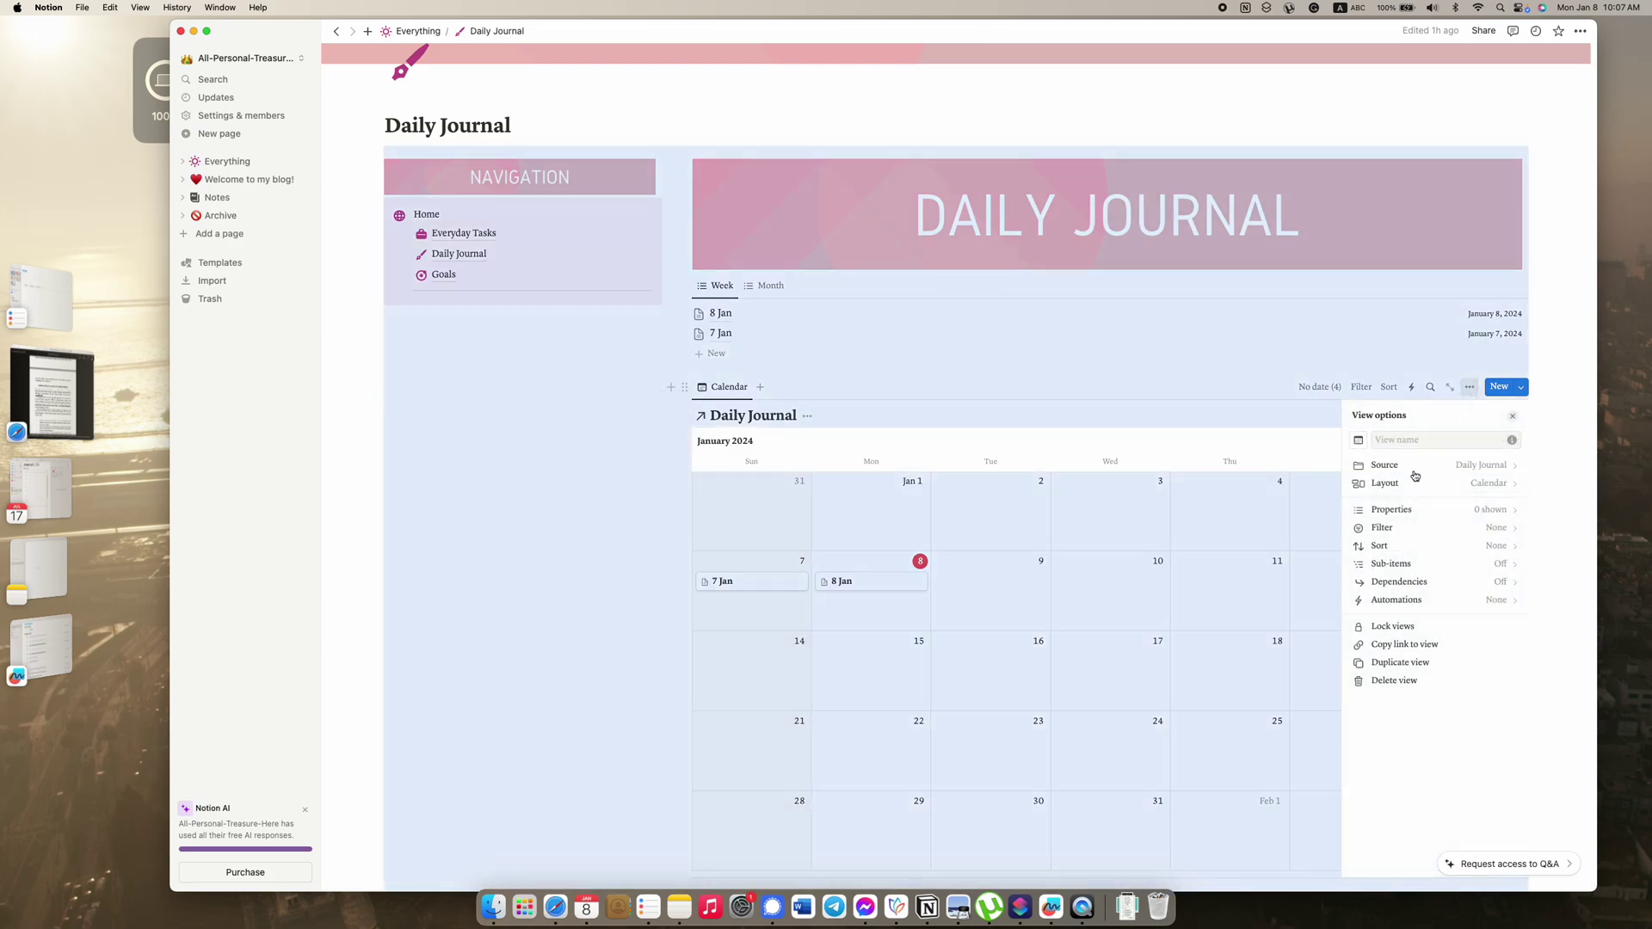
{"action": "left_click", "coordinate": [1258, 439]}
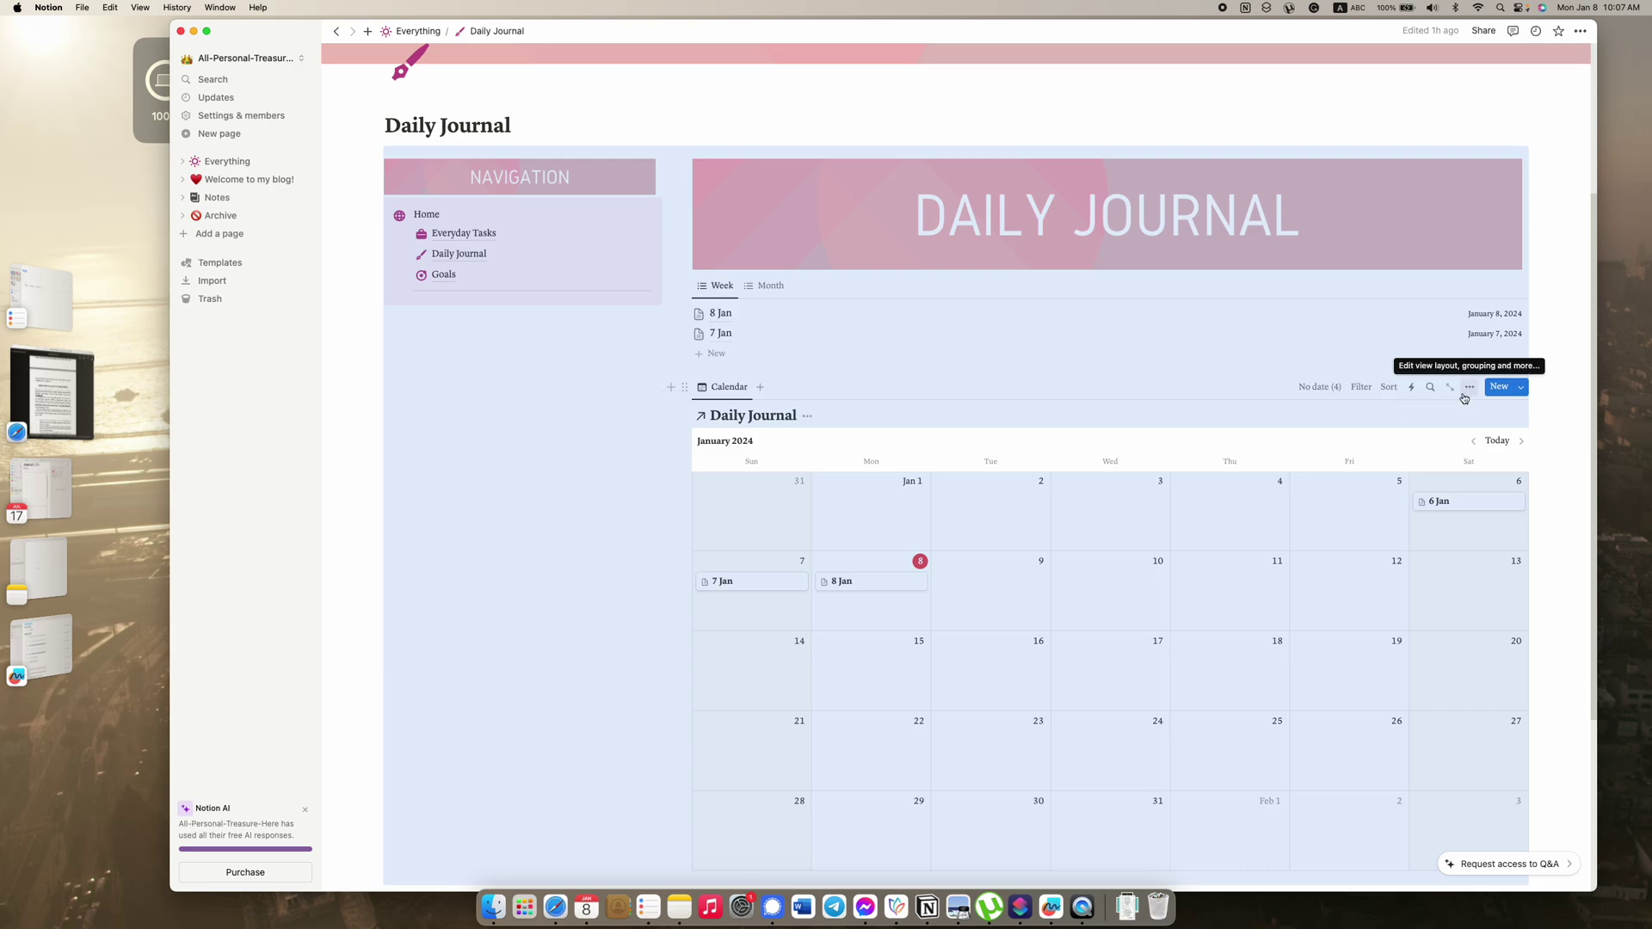
{"action": "left_click", "coordinate": [1540, 159]}
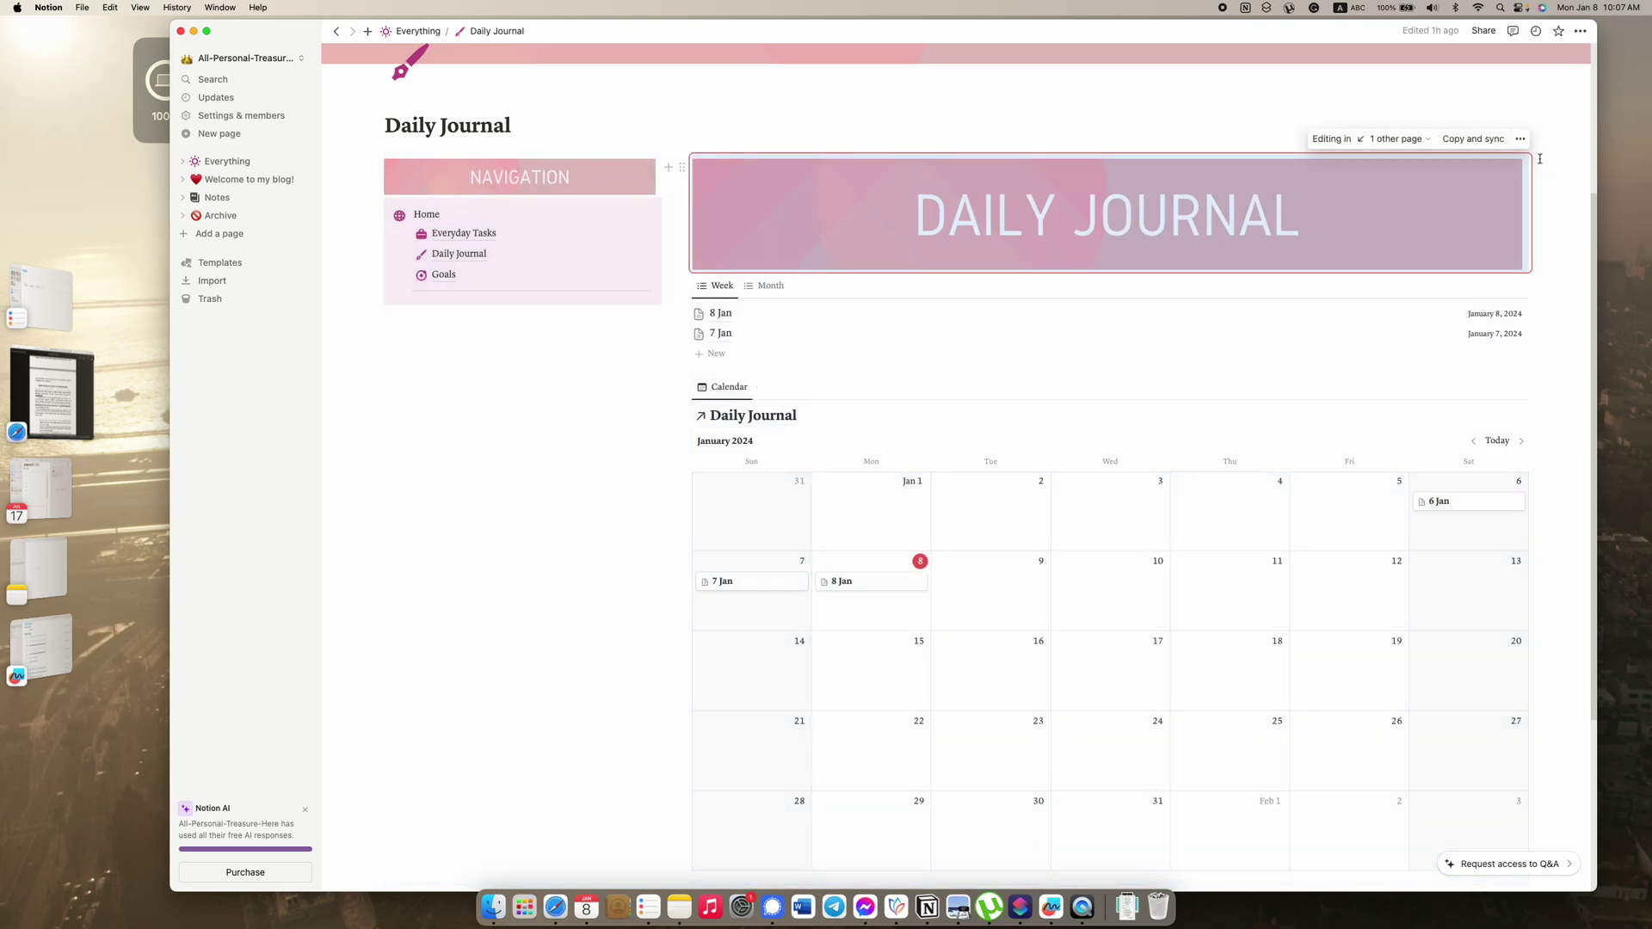
Step: Examine the export settings of the Daily Journal page, including the available export formats, and cancel the export
{"action": "left_click", "coordinate": [1580, 31]}
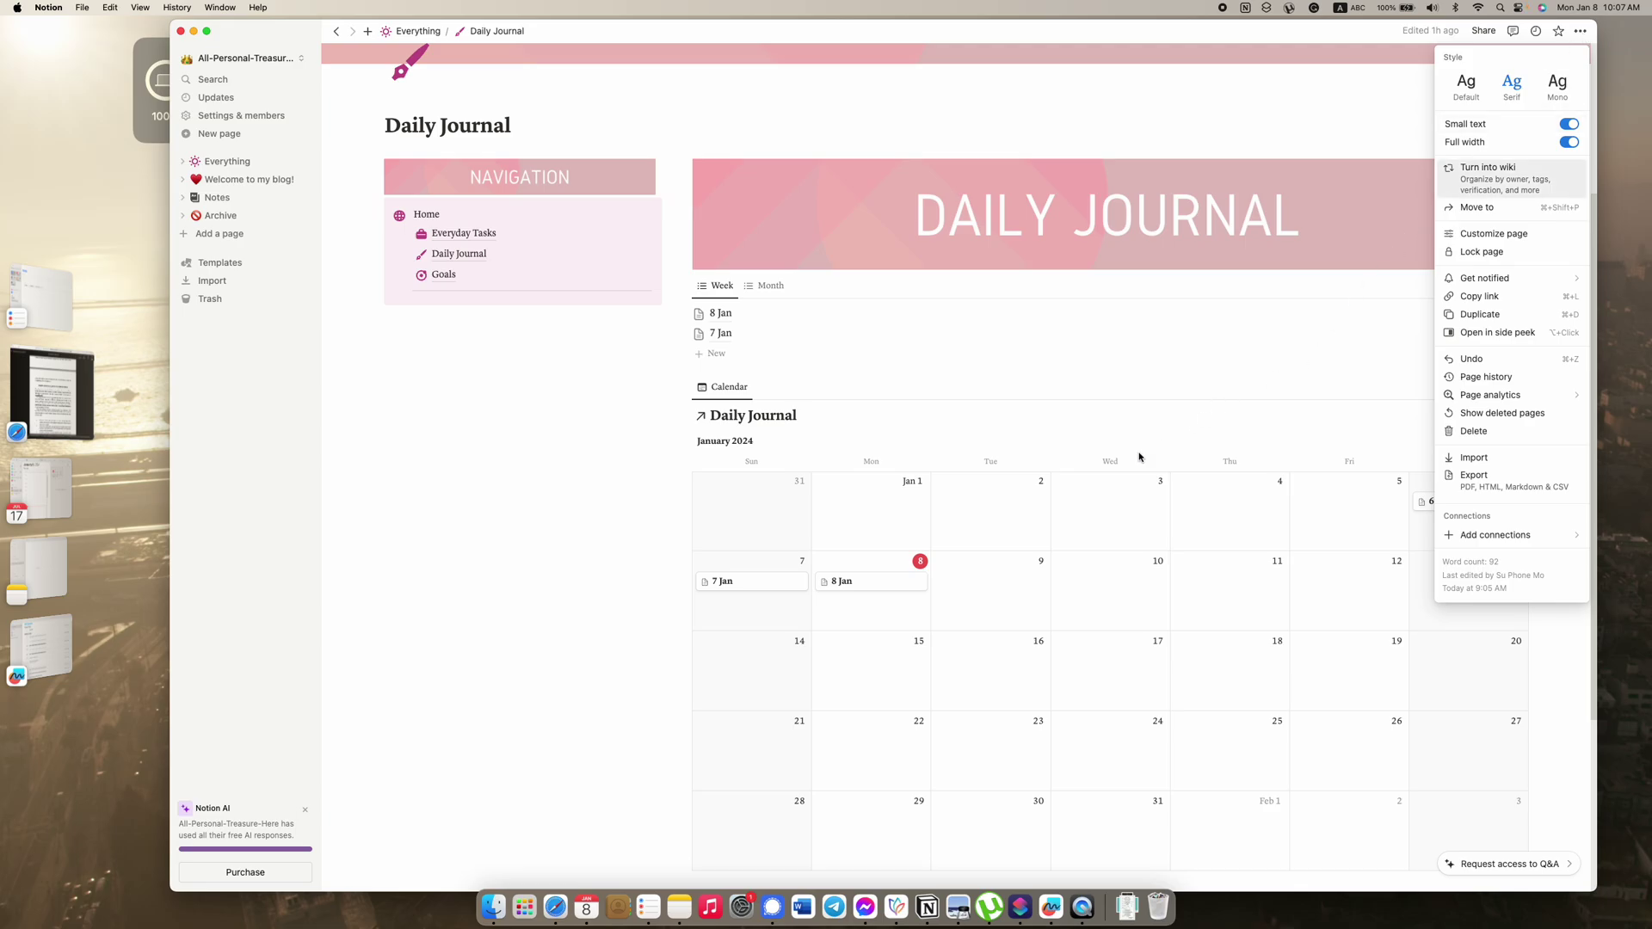
{"action": "left_click", "coordinate": [1519, 484]}
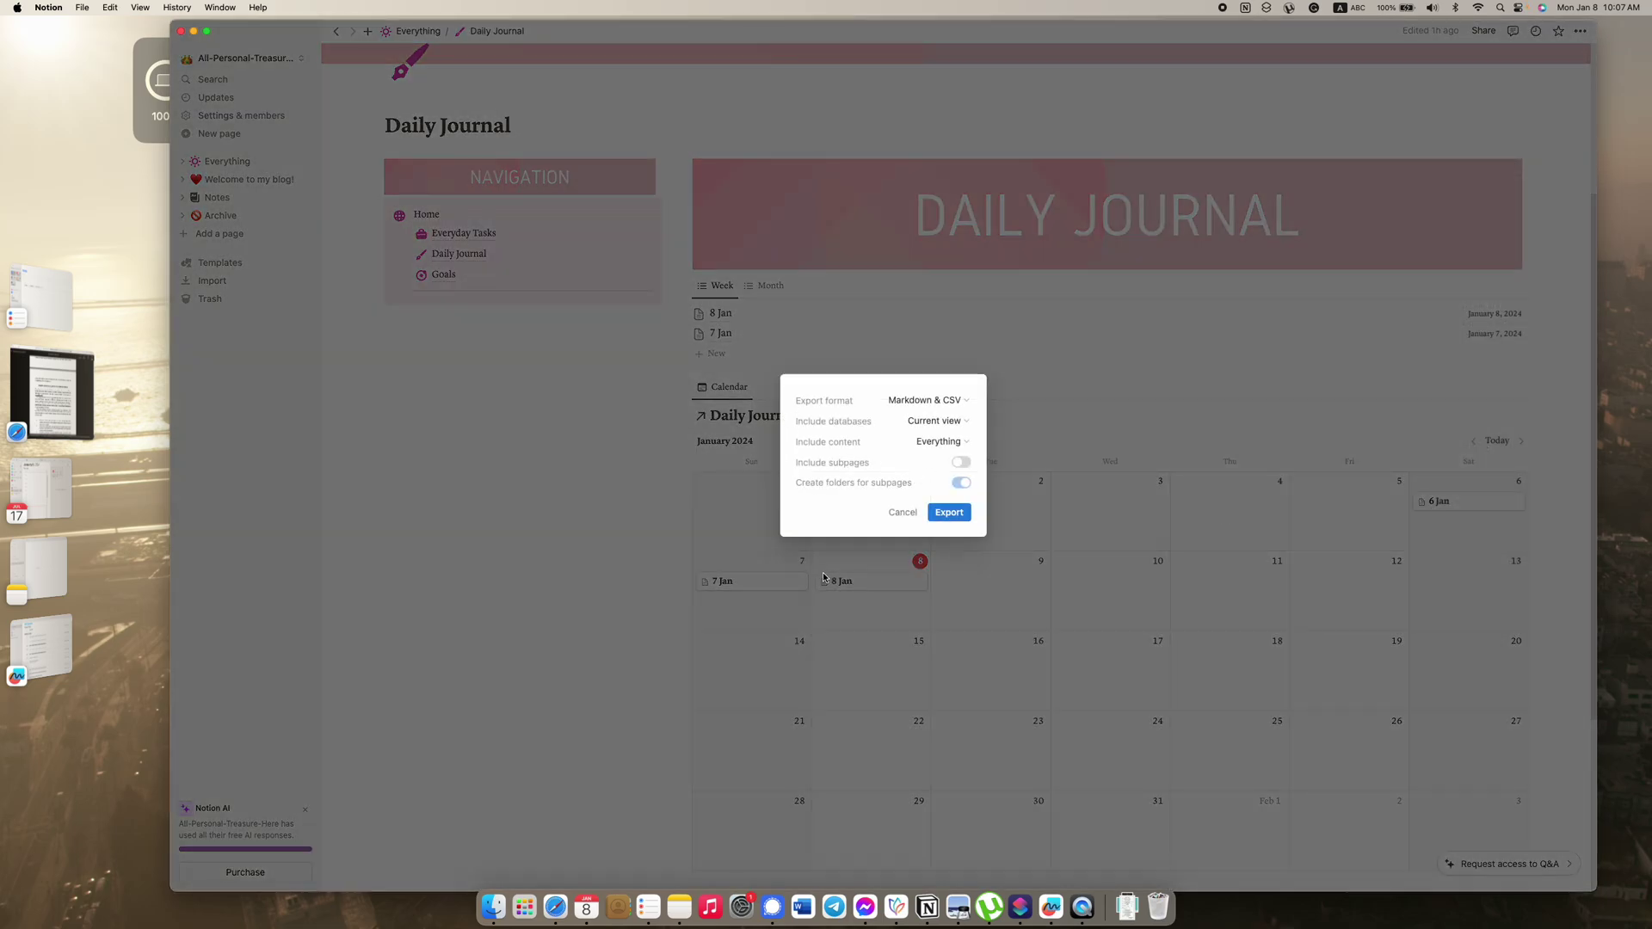
{"action": "left_click", "coordinate": [910, 405]}
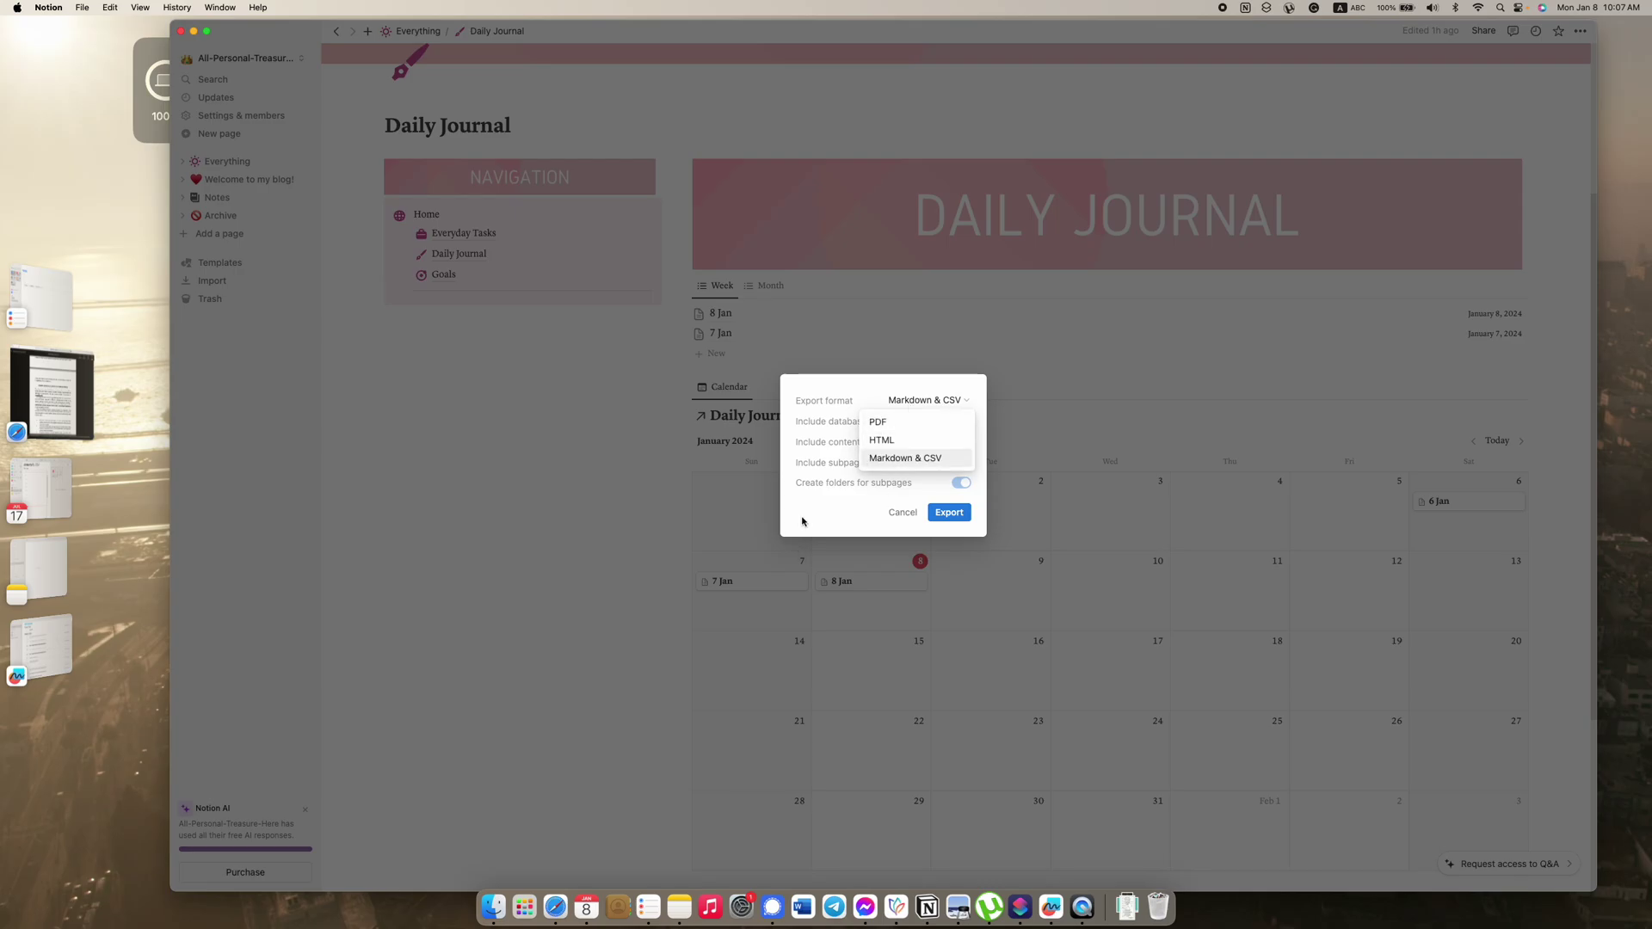
{"action": "left_click", "coordinate": [951, 456]}
{"action": "left_click", "coordinate": [953, 422]}
{"action": "left_click", "coordinate": [839, 465]}
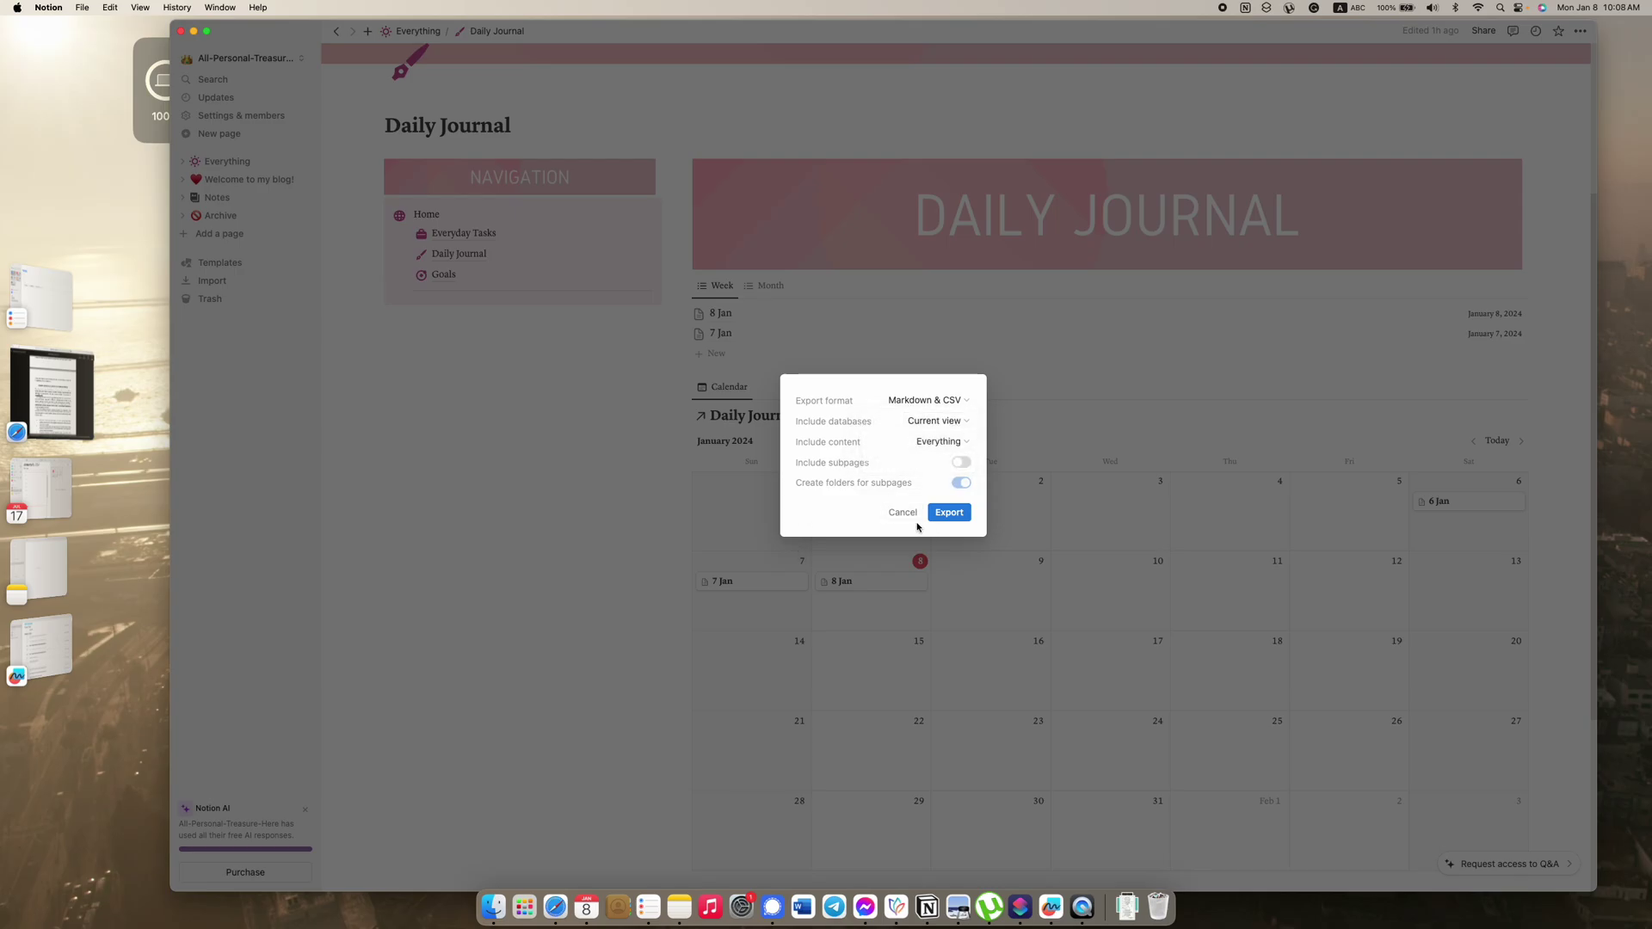
{"action": "left_click", "coordinate": [902, 512]}
Step: Look over the January 2024 calendar on the Daily Journal page, and return to the page's cover and navigation
{"action": "scroll", "coordinate": [608, 527], "scroll_direction": "down", "scroll_amount": 5}
{"action": "scroll", "coordinate": [603, 276], "scroll_direction": "up", "scroll_amount": 2}
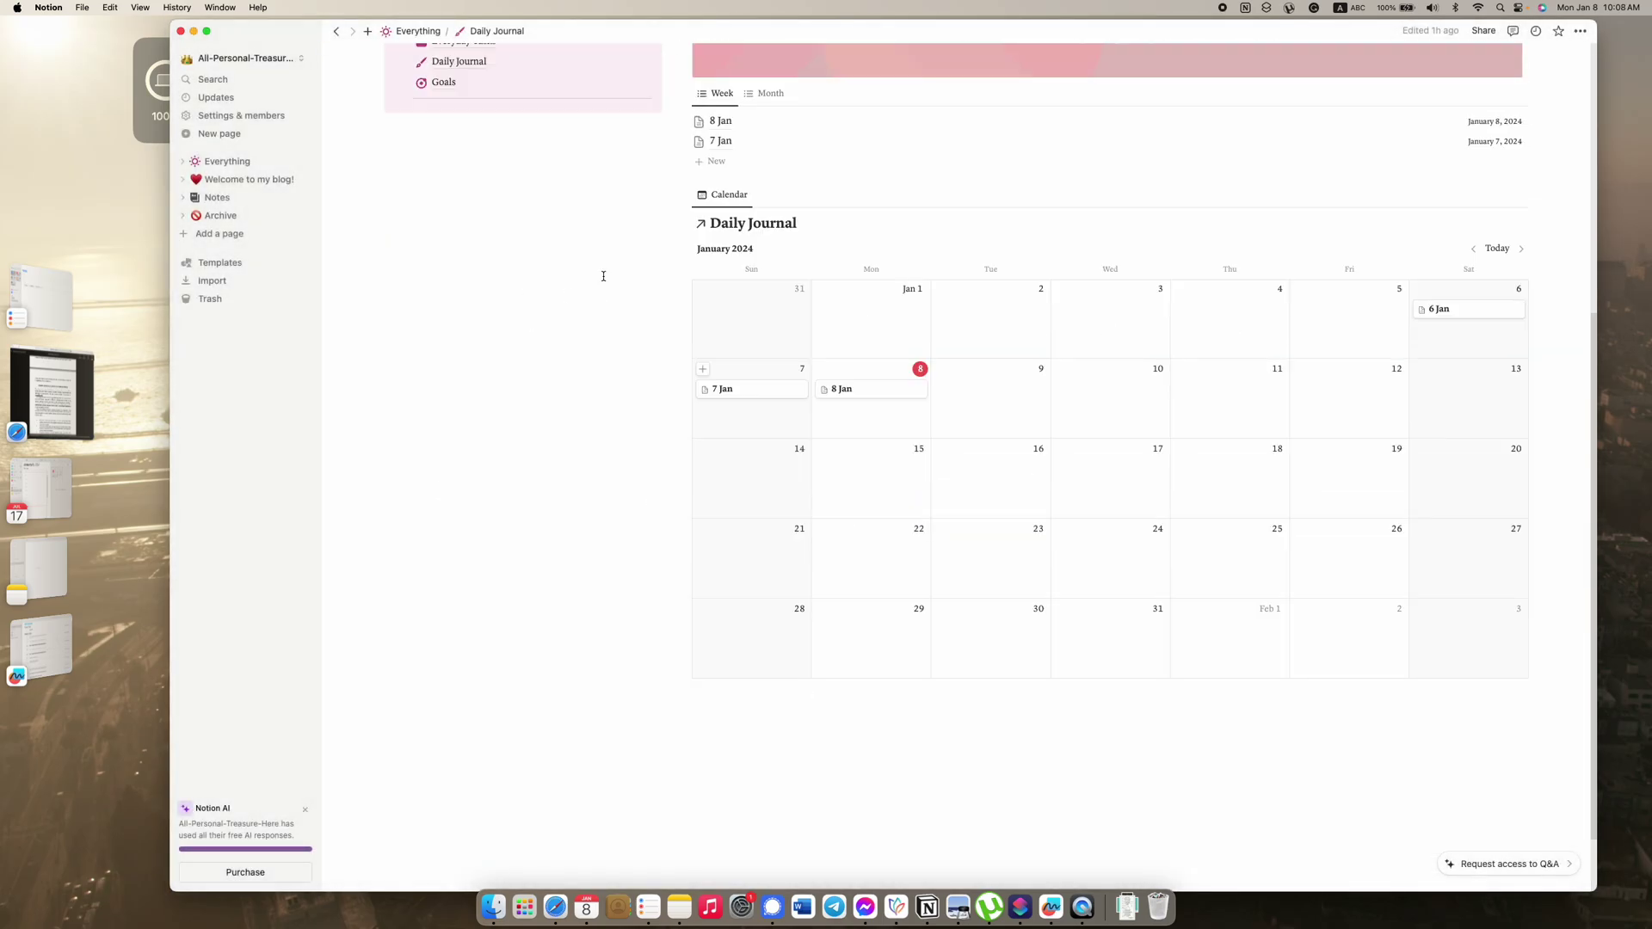
{"action": "left_click_drag", "start_coordinate": [607, 273], "coordinate": [1543, 719]}
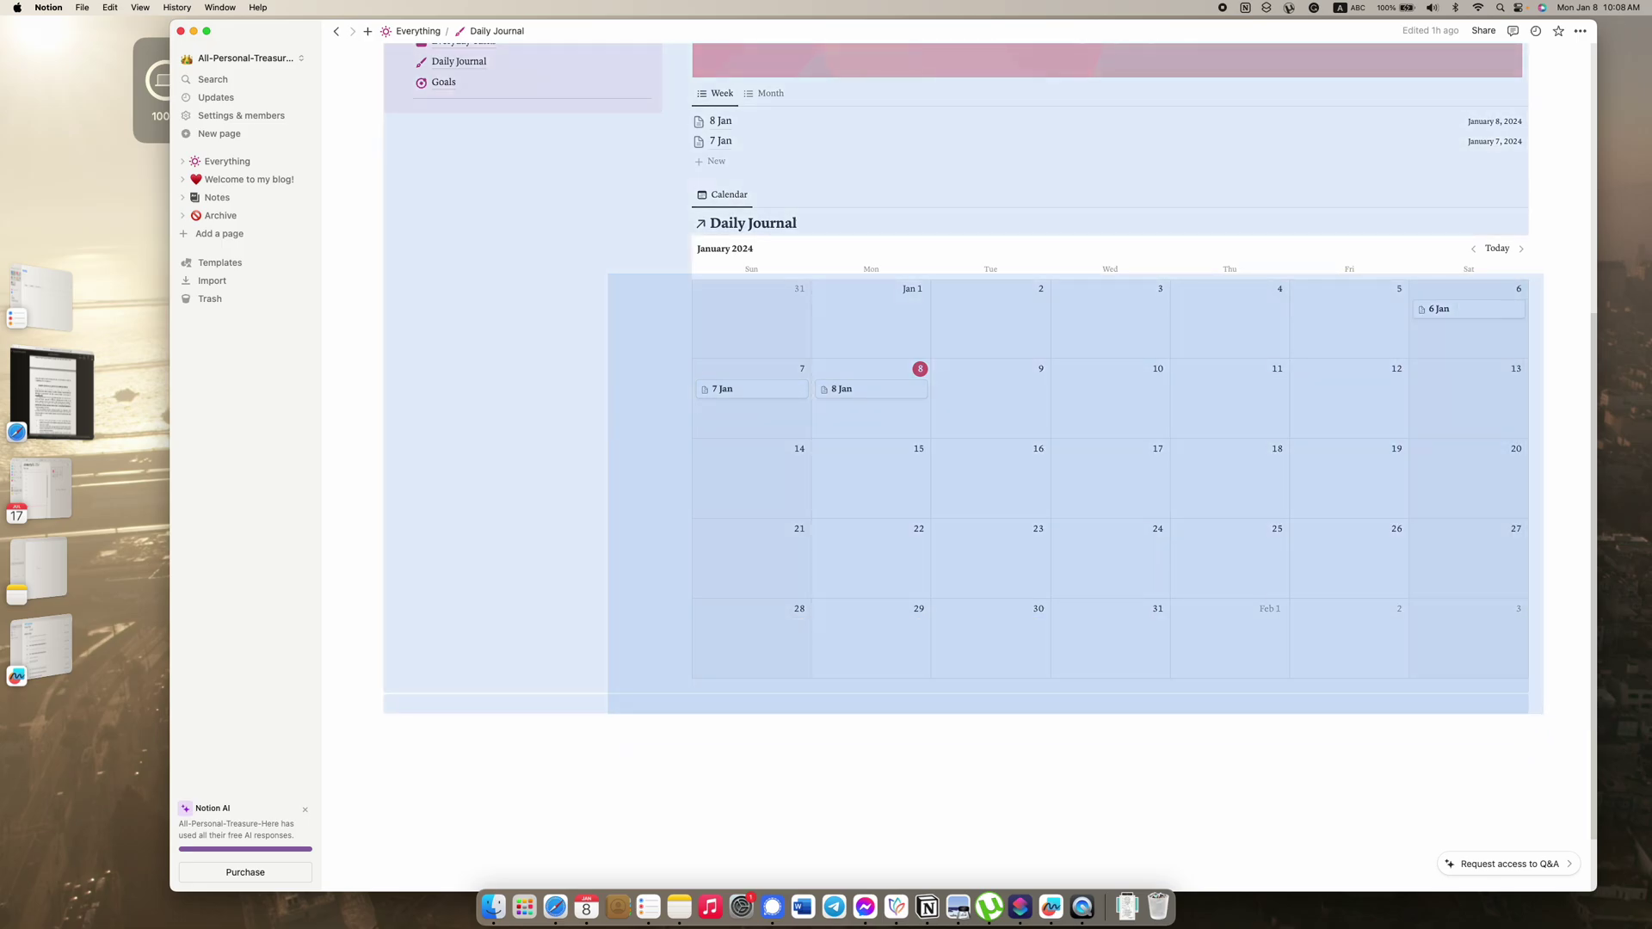
{"action": "scroll", "coordinate": [1543, 719], "scroll_direction": "up", "scroll_amount": 1}
{"action": "scroll", "coordinate": [1161, 676], "scroll_direction": "up", "scroll_amount": 1}
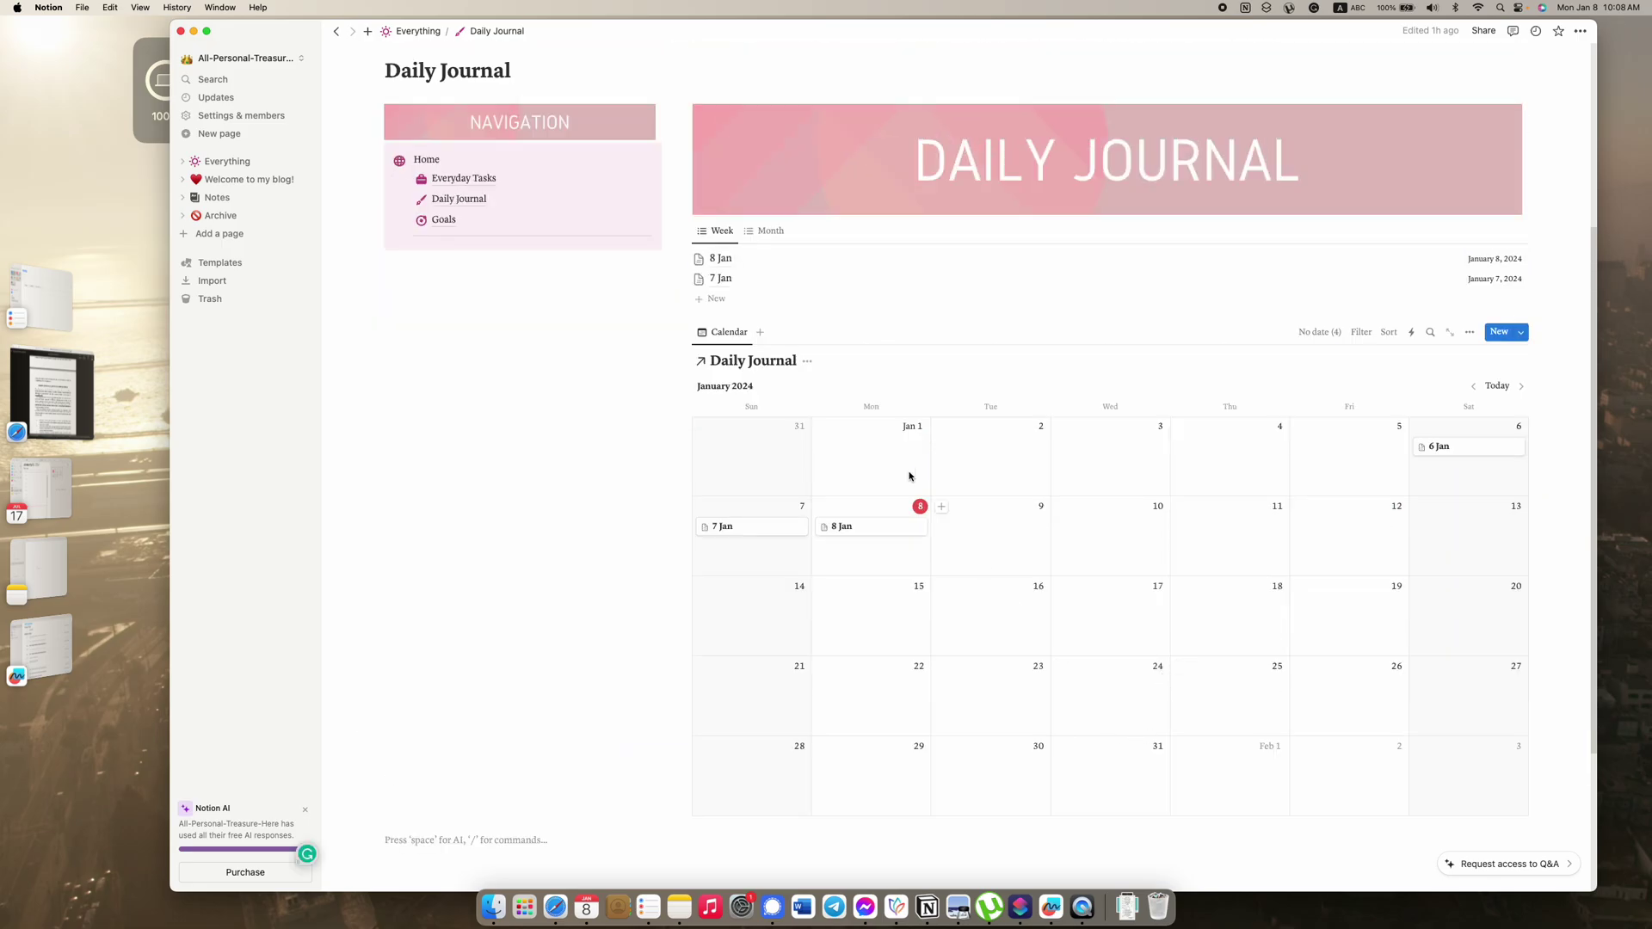
{"action": "left_click_drag", "start_coordinate": [638, 475], "coordinate": [1507, 578]}
{"action": "left_click", "coordinate": [1507, 578]}
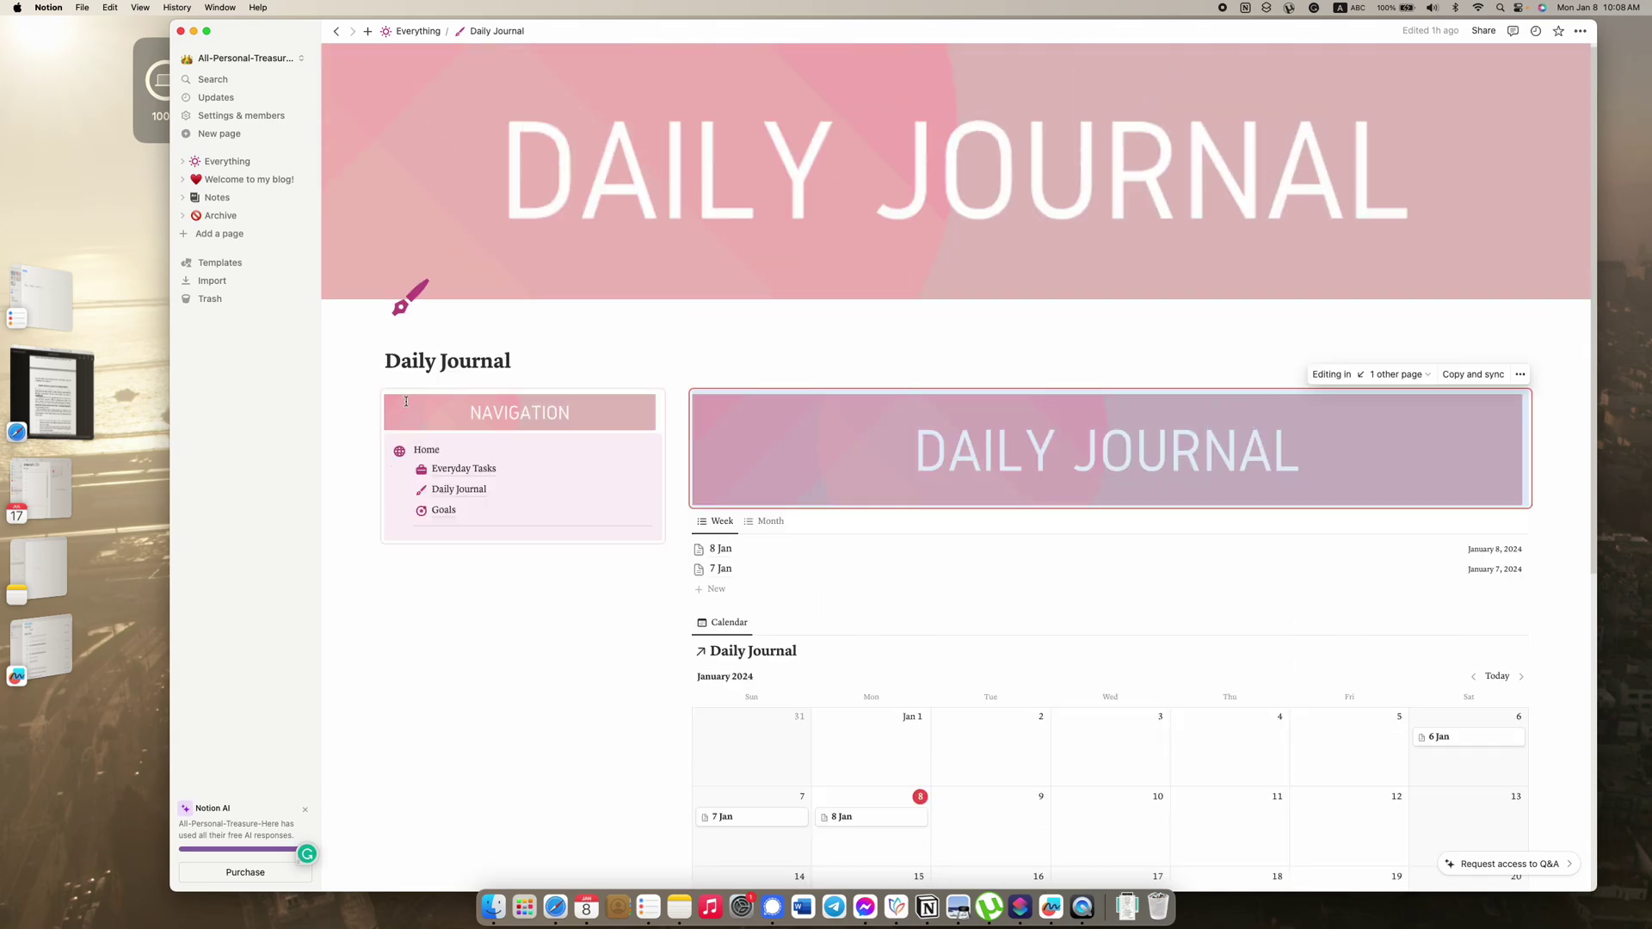
{"action": "scroll", "coordinate": [654, 413], "scroll_direction": "up", "scroll_amount": 5}
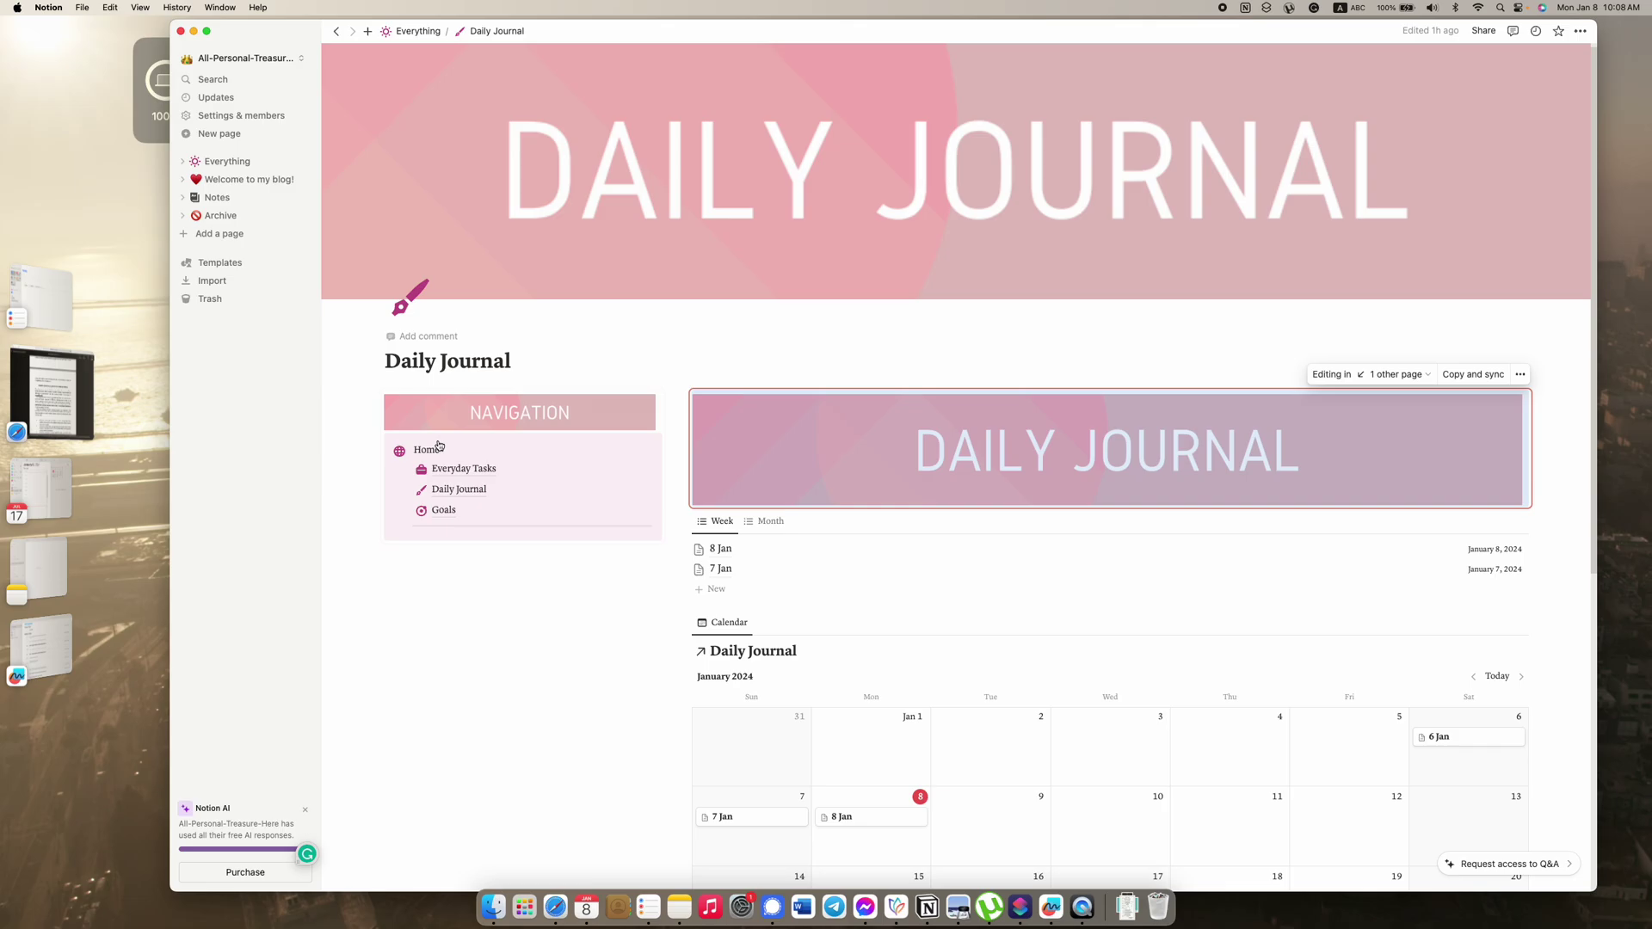
{"action": "left_click", "coordinate": [215, 198]}
{"action": "left_click", "coordinate": [229, 233]}
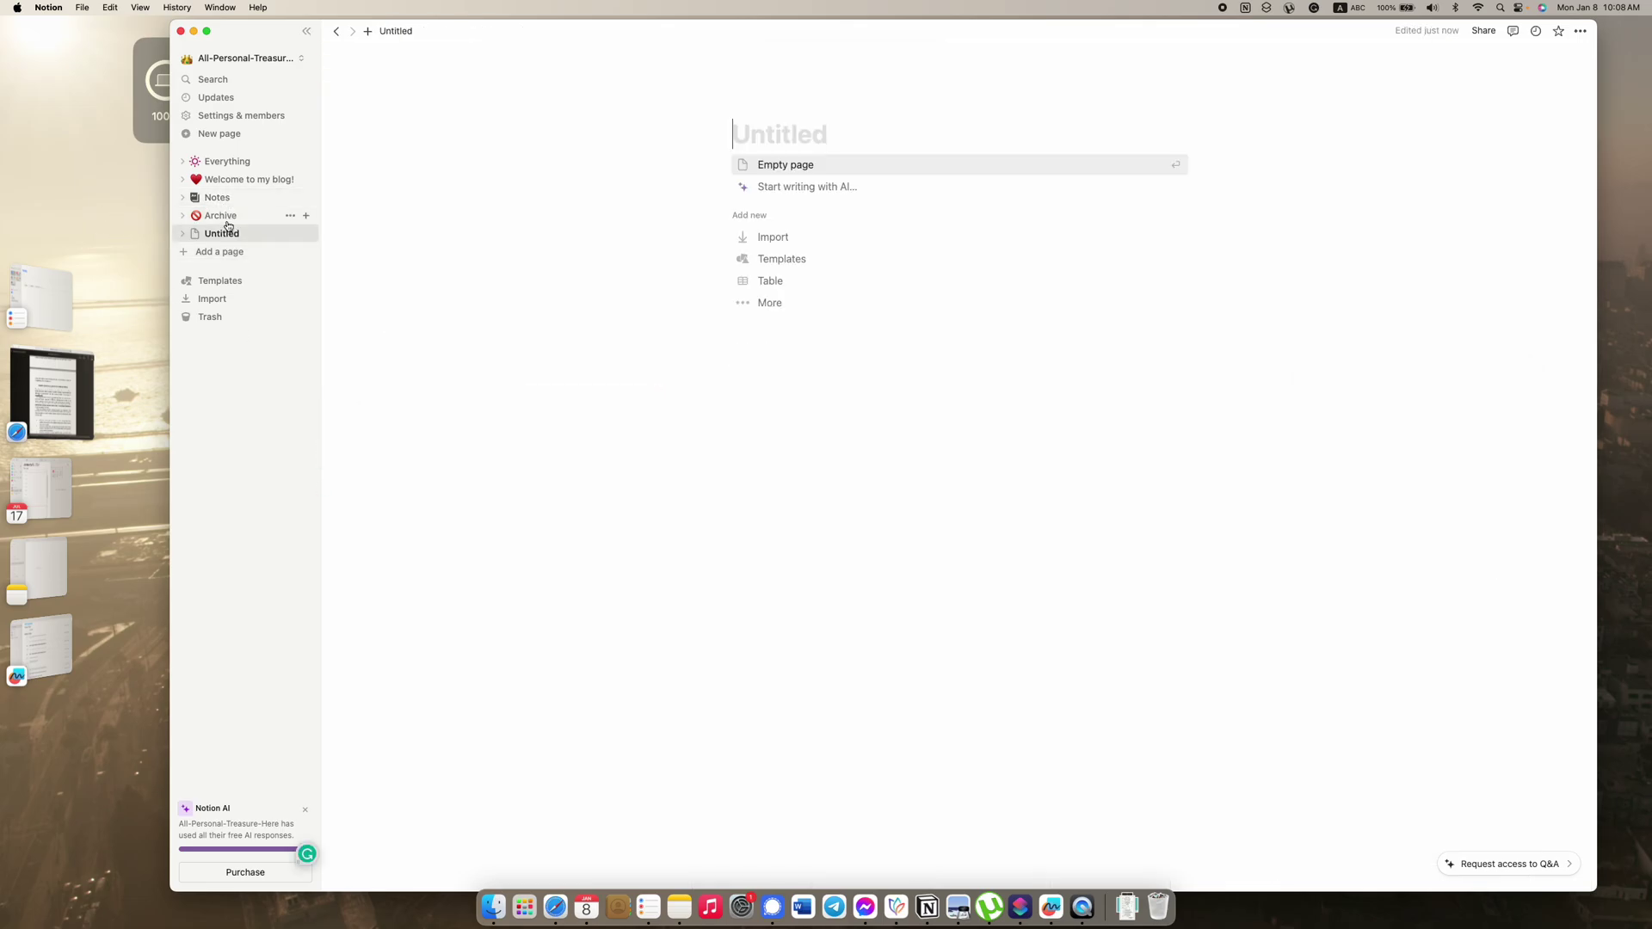
{"action": "right_click", "coordinate": [250, 238]}
{"action": "left_click", "coordinate": [263, 248]}
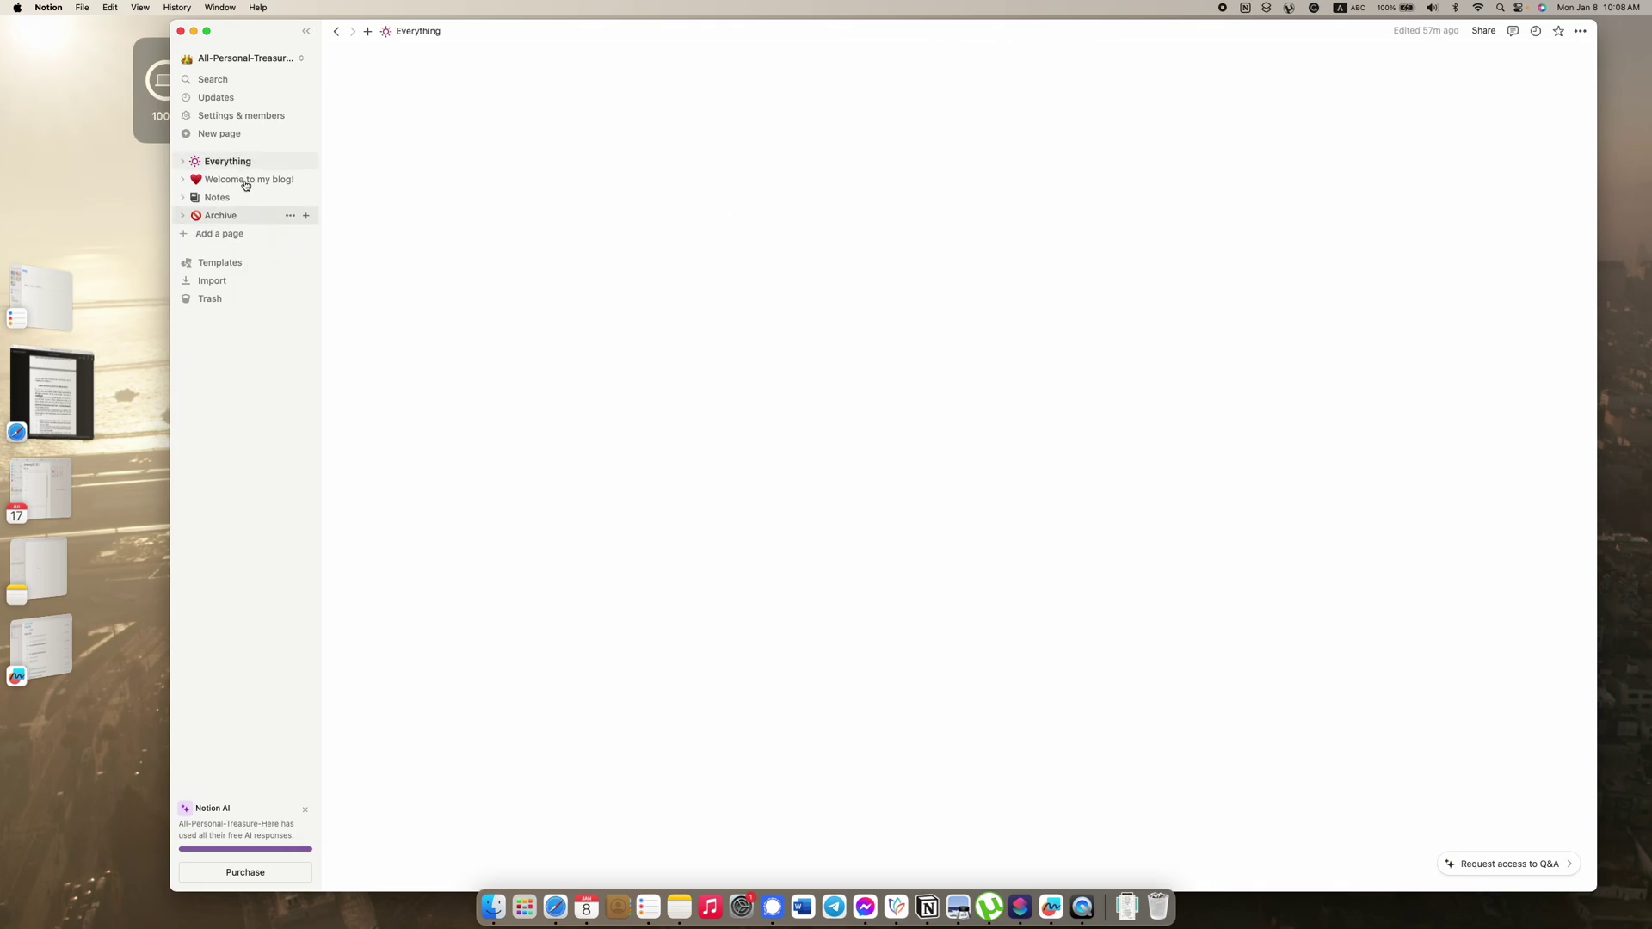
Step: Open the Welcome to my blog! page and look through its posts down to the Hashtag Database and back to its cover
{"action": "left_click", "coordinate": [245, 181]}
{"action": "scroll", "coordinate": [634, 461], "scroll_direction": "down", "scroll_amount": 10}
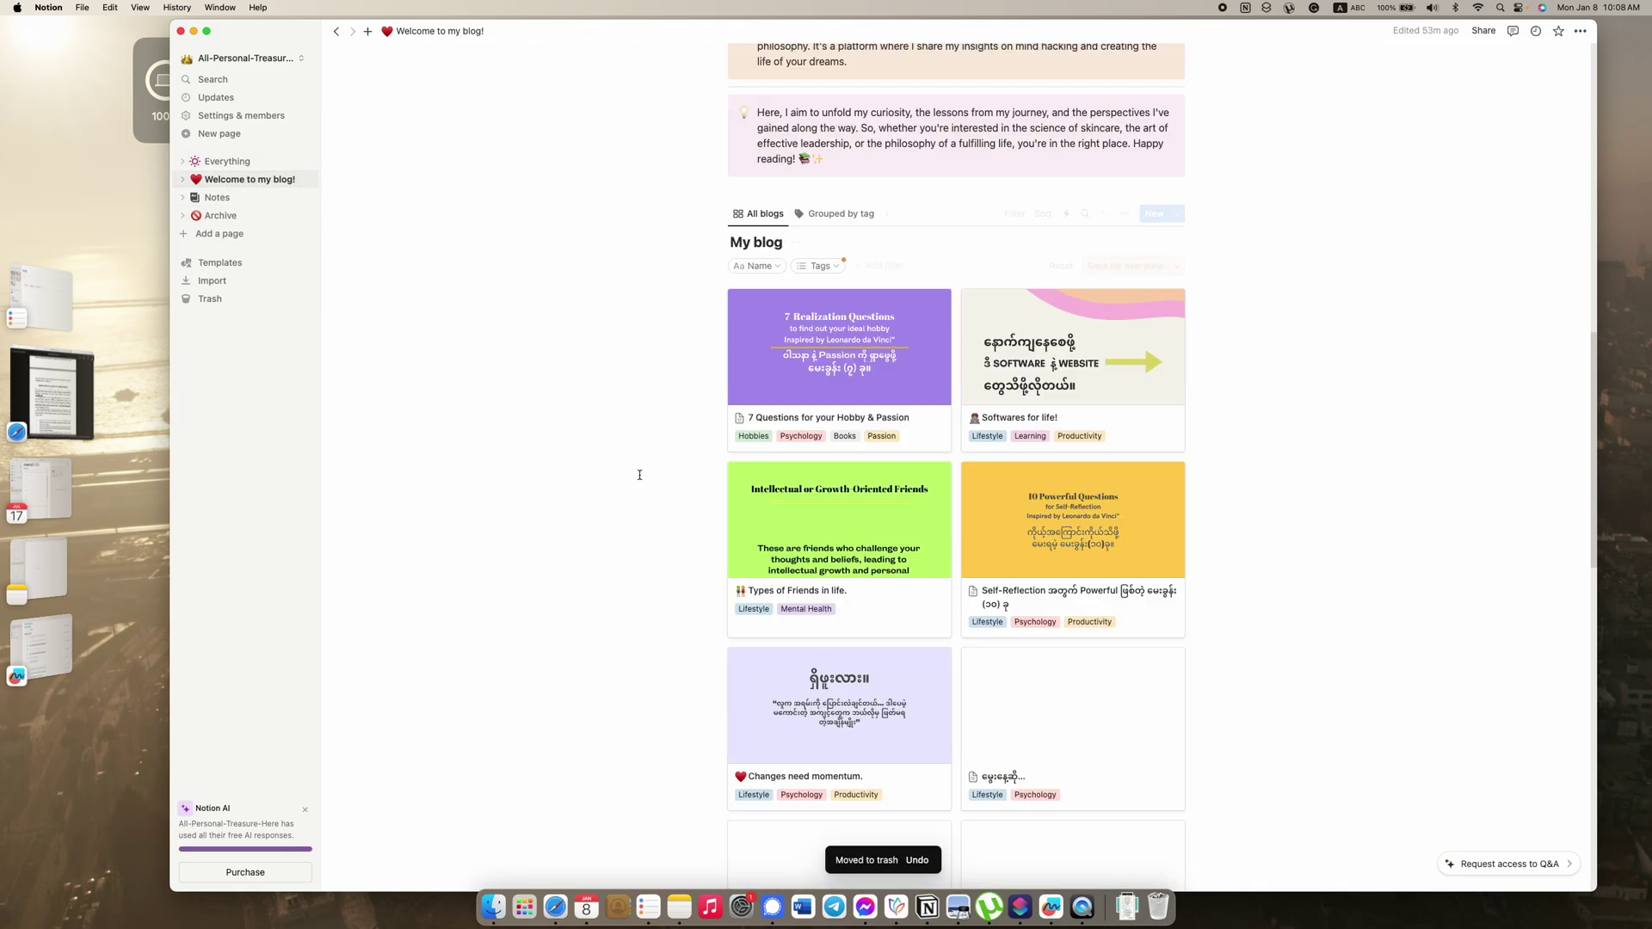
{"action": "scroll", "coordinate": [782, 571], "scroll_direction": "down", "scroll_amount": 15}
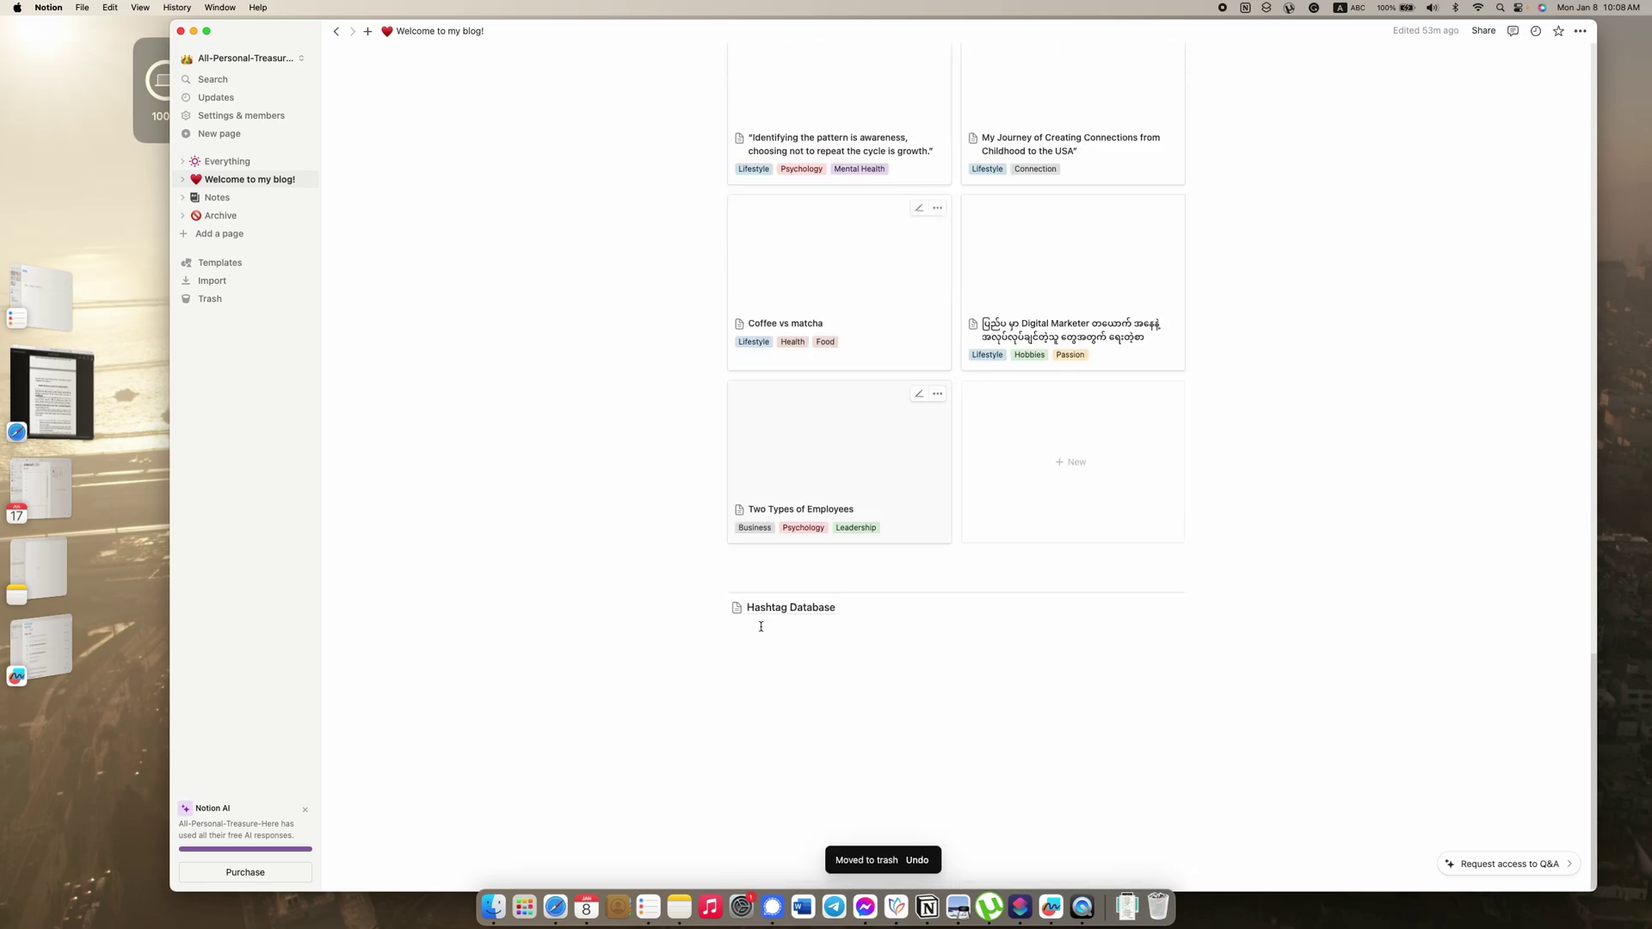
{"action": "scroll", "coordinate": [761, 615], "scroll_direction": "up", "scroll_amount": 20}
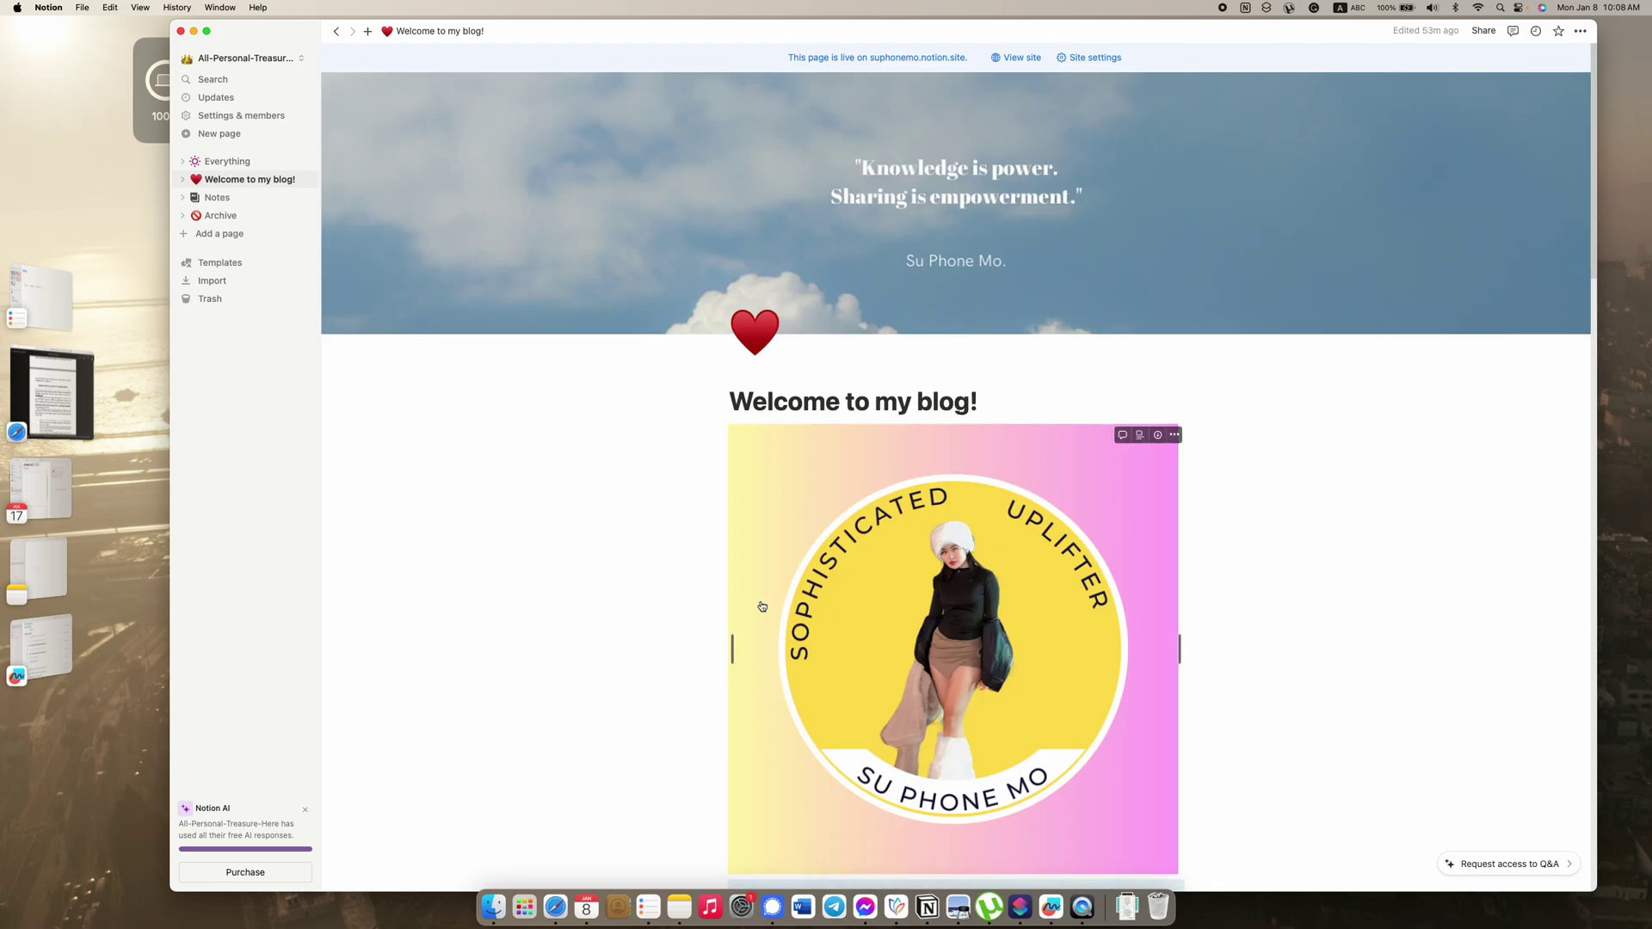